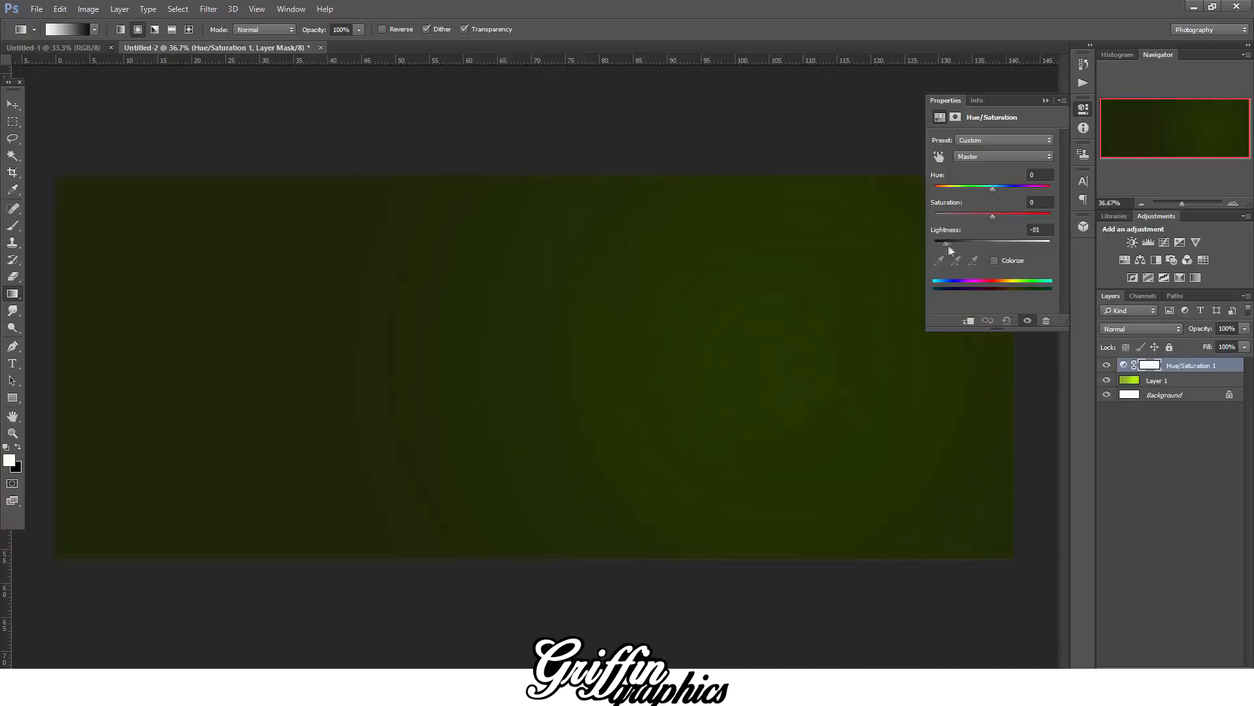
# - Set the Hue/Saturation adjustment to Saturation -47 and Lightness -20, and merge it with Layer 1
pyautogui.hotkey('ctrl', 'z')
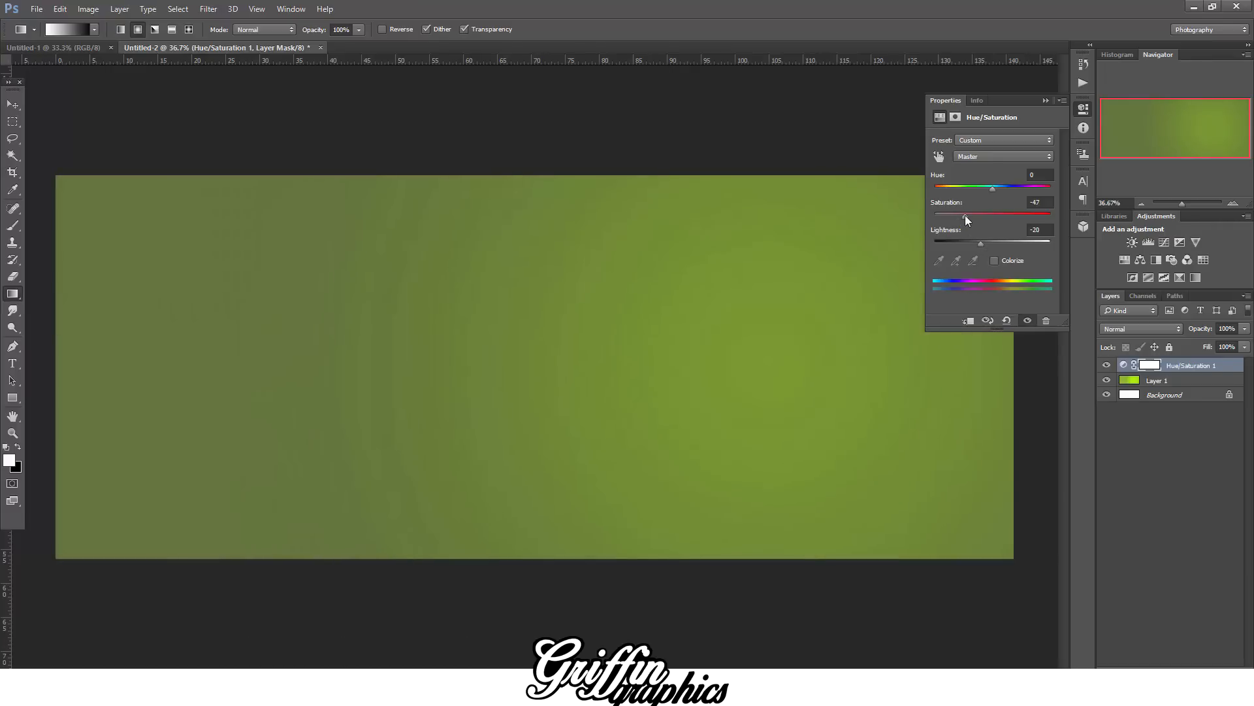
pyautogui.click(1046, 99)
pyautogui.keyDown('shift'); pyautogui.click(1169, 380); pyautogui.keyUp('shift')
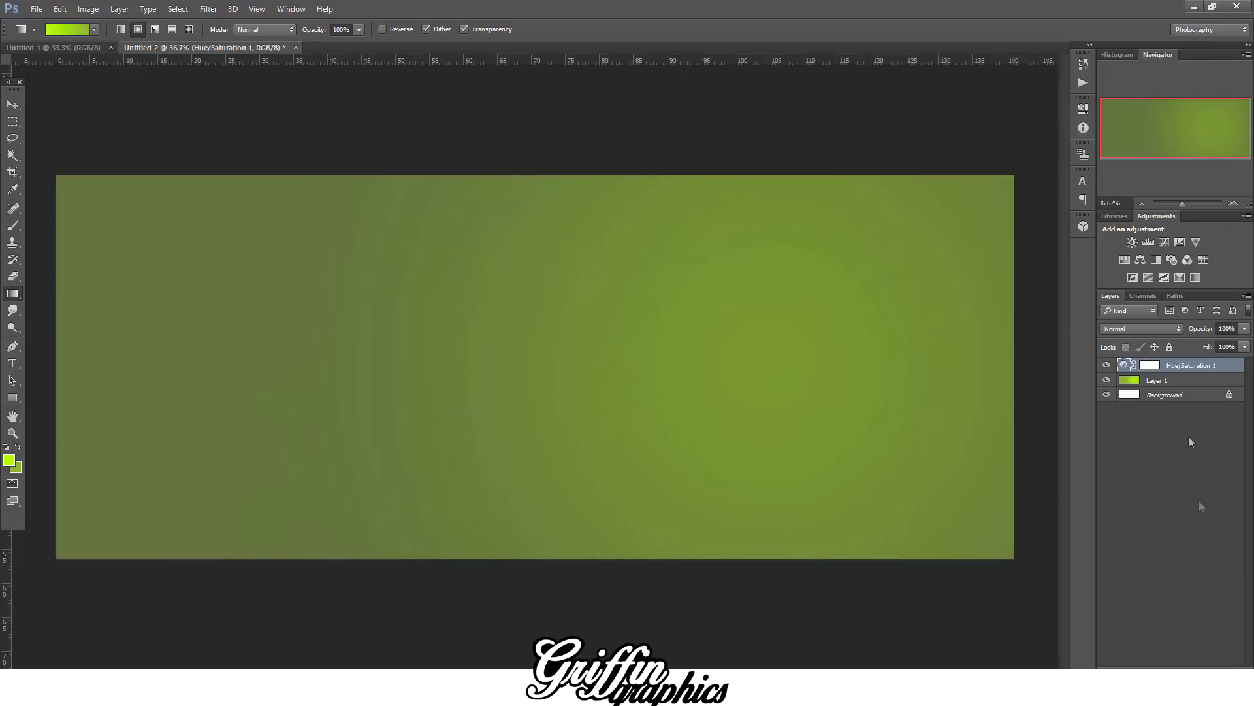
pyautogui.rightClick(1163, 381)
pyautogui.click(1000, 473)
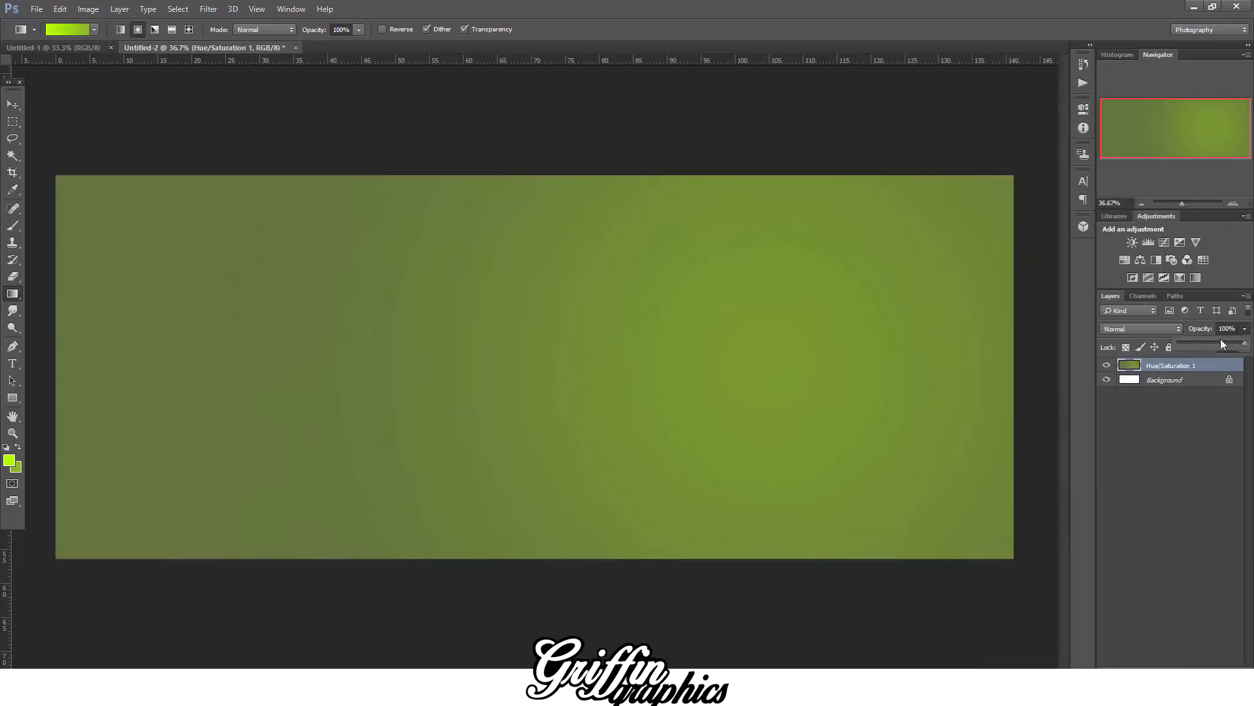
# - Add another Hue/Saturation adjustment with Saturation about -70 and merge it with the gradient layer
pyautogui.moveTo(1221, 343); pyautogui.dragTo(1236, 348)
pyautogui.click(1140, 259)
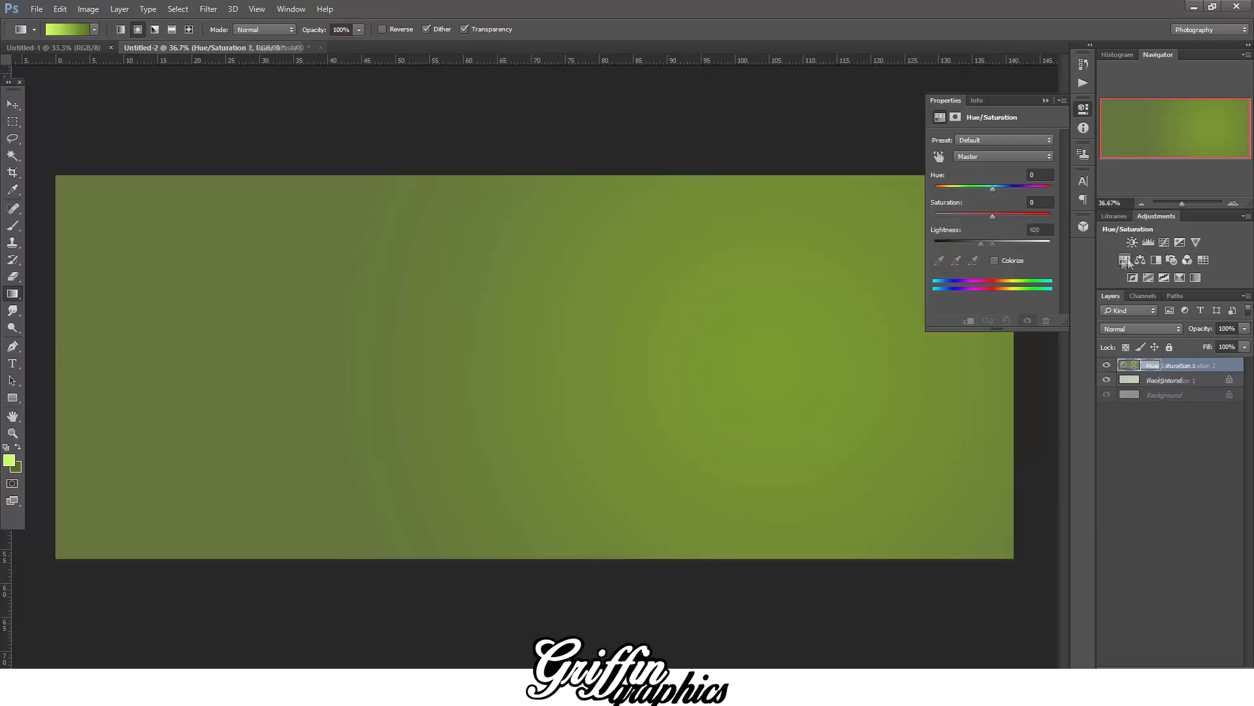
pyautogui.moveTo(992, 215); pyautogui.dragTo(946, 214)
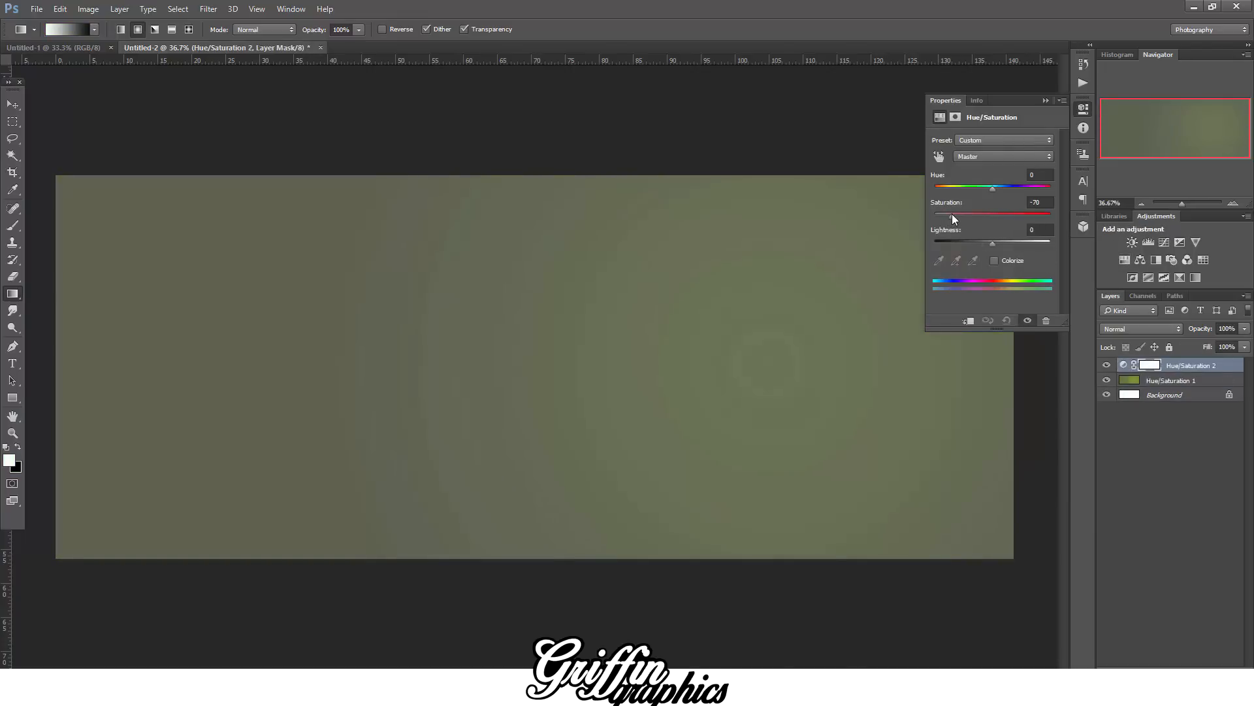
pyautogui.click(1045, 100)
pyautogui.rightClick(1172, 381)
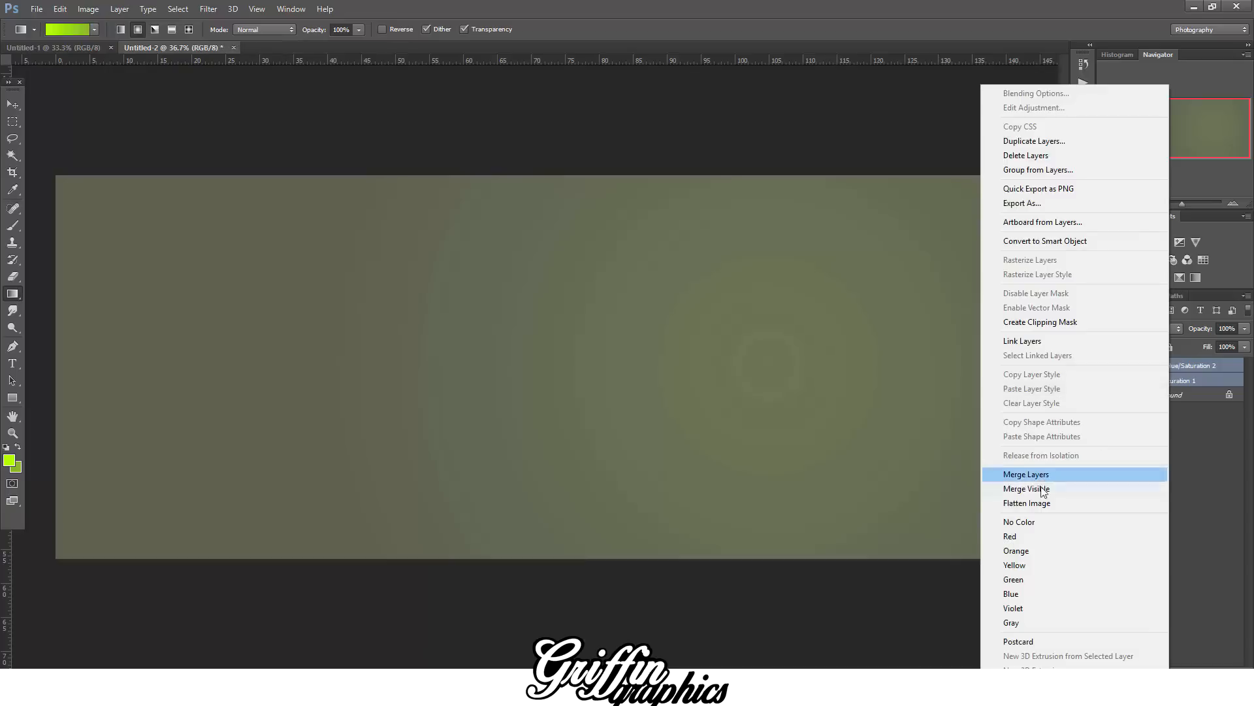
pyautogui.click(1019, 475)
# - Add a new layer, reset the colours to default black and white, and activate the Brush tool
pyautogui.hotkey('ctrl', 'shift', 'alt', 'n')
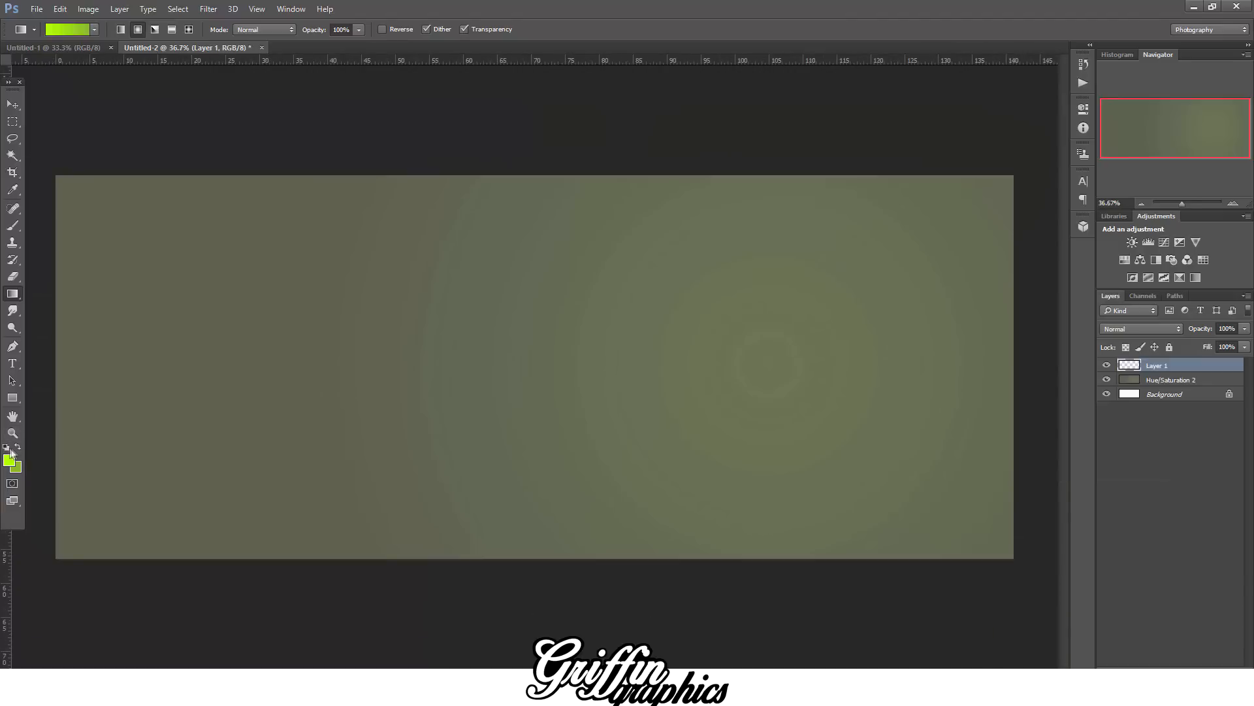
pyautogui.click(7, 447)
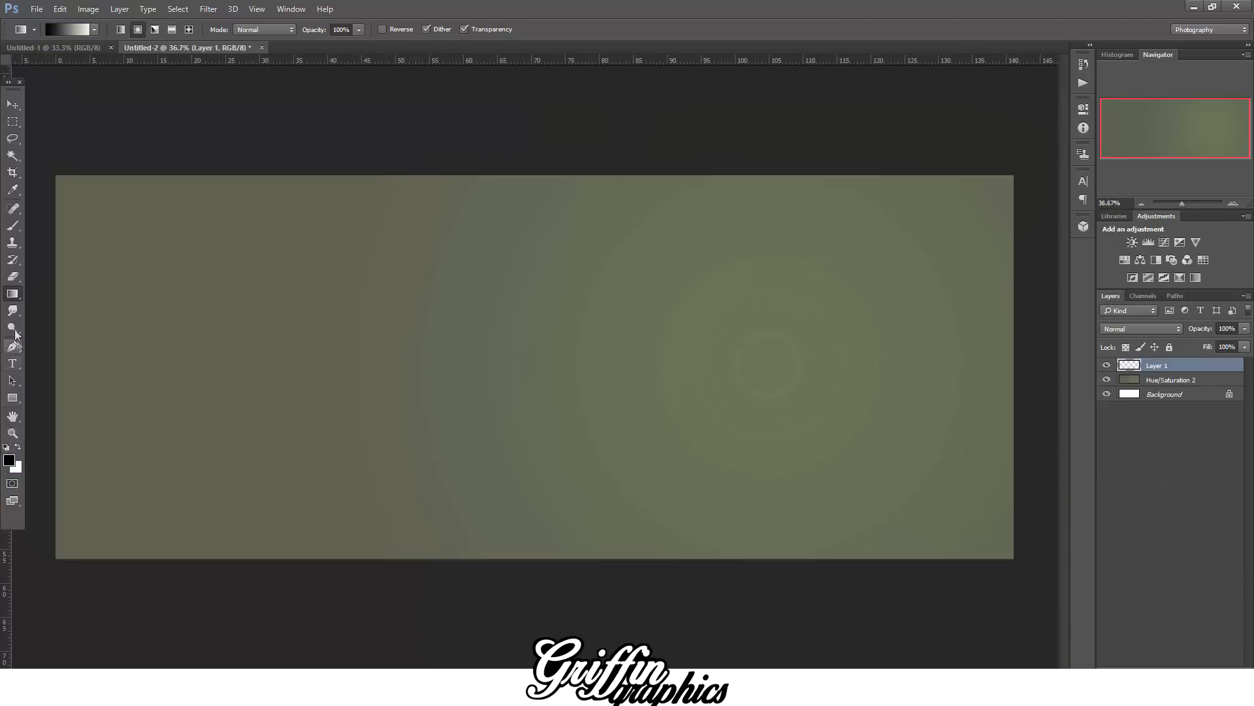
pyautogui.click(12, 226)
pyautogui.moveTo(406, 321); pyautogui.dragTo(406, 447)
pyautogui.hotkey('ctrl', 'z')
pyautogui.moveTo(528, 268); pyautogui.dragTo(529, 374)
pyautogui.hotkey('ctrl', 'z')
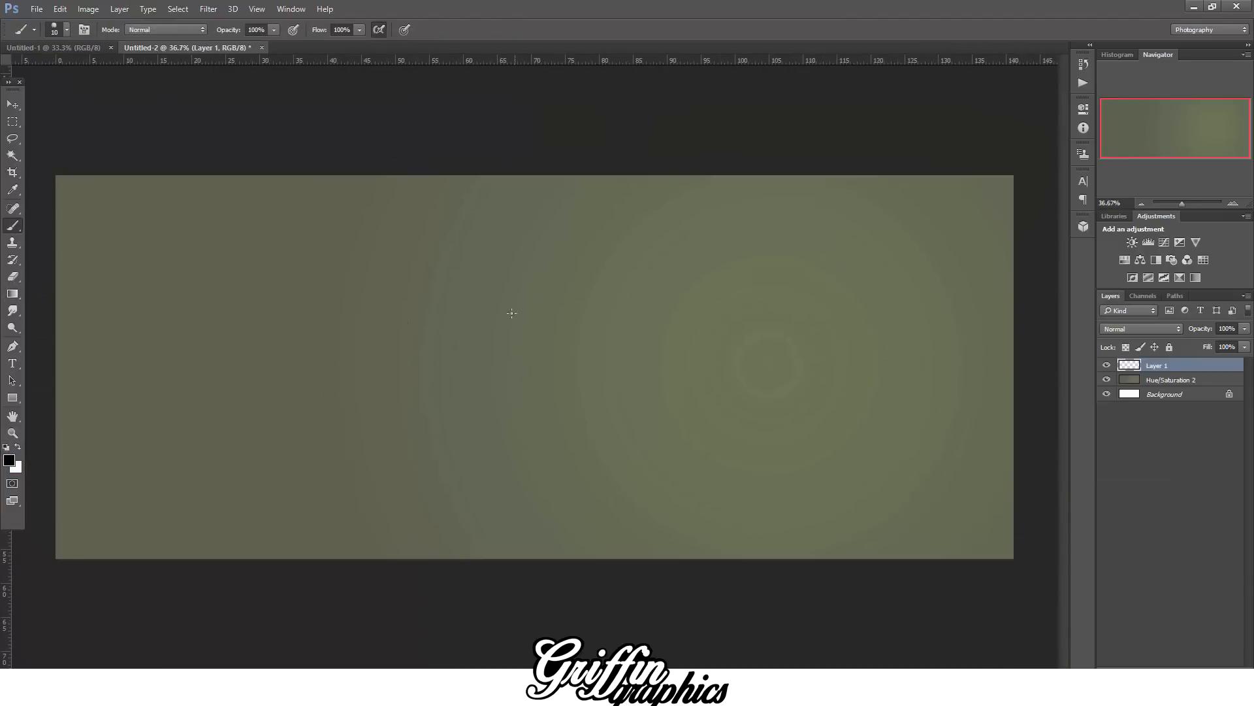
# - Brush a thin vertical black line near the middle of the canvas on the new layer
pyautogui.moveTo(507, 300)
pyautogui.mouseDown()
pyautogui.moveTo(523, 511)
pyautogui.moveTo(508, 424)
pyautogui.mouseUp()
pyautogui.hotkey('ctrl', 'z')
pyautogui.hotkey('ctrl', 'z')
pyautogui.hotkey('ctrl', 'z')
pyautogui.scroll(4, 511, 381)
# - Duplicate the line layer, move the copy beside the original line, and merge the two layers
pyautogui.click(12, 105)
pyautogui.hotkey('ctrl', 'j')
pyautogui.moveTo(504, 320)
pyautogui.mouseDown()
pyautogui.moveTo(687, 341)
pyautogui.moveTo(639, 338)
pyautogui.mouseUp()
pyautogui.keyDown('shift'); pyautogui.click(1195, 380); pyautogui.keyUp('shift')
pyautogui.rightClick(1194, 380)
pyautogui.click(1052, 474)
# - Repeatedly duplicate and merge the line layers into a row of five evenly spaced vertical lines, and duplicate the merged row
pyautogui.hotkey('ctrl', 'j')
pyautogui.keyDown('shift'); pyautogui.click(1176, 379); pyautogui.keyUp('shift')
pyautogui.rightClick(1176, 379)
pyautogui.click(1052, 473)
pyautogui.hotkey('ctrl', 'j')
pyautogui.scroll(3, 639, 338)
pyautogui.keyDown('shift'); pyautogui.click(1181, 380); pyautogui.keyUp('shift')
pyautogui.rightClick(1181, 380)
pyautogui.click(1052, 474)
pyautogui.hotkey('ctrl', 'j')
pyautogui.hotkey('ctrl', 't')
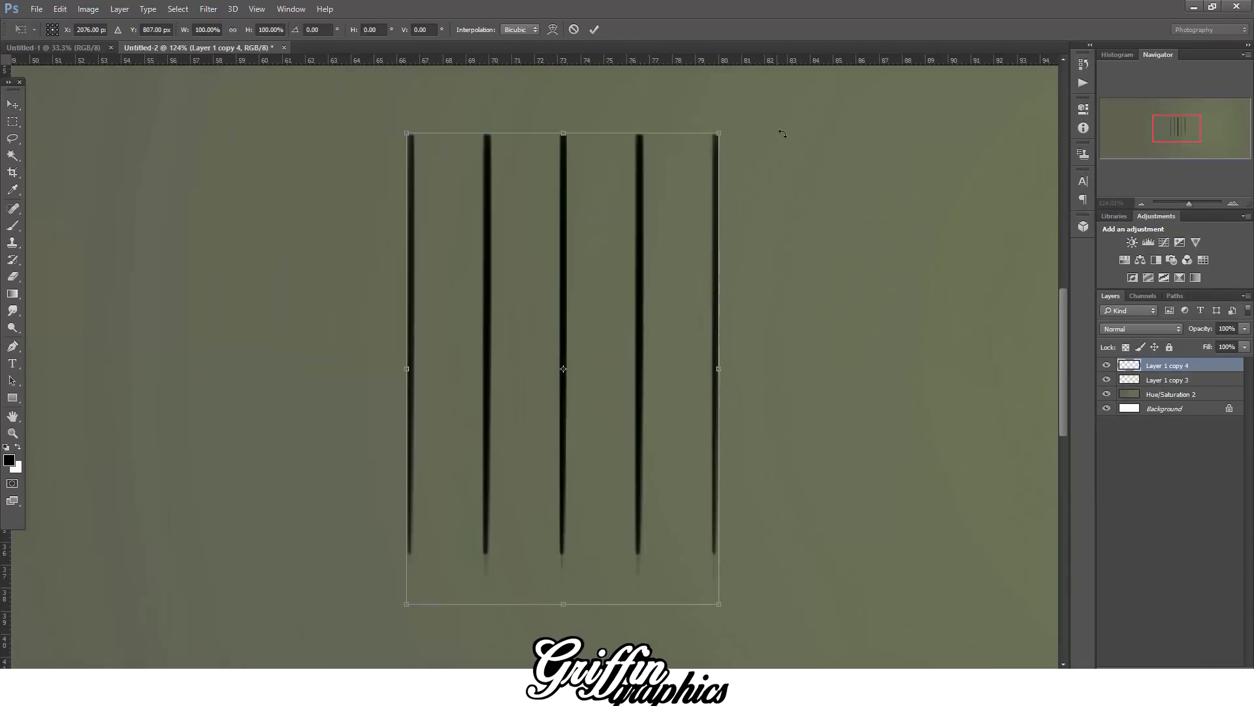
pyautogui.moveTo(784, 132); pyautogui.dragTo(762, 519)
pyautogui.press('Return')
pyautogui.hotkey('ctrl', 'z')
# - Shift the duplicated row one line spacing to the right to add a sixth line, and merge both layers
pyautogui.moveTo(718, 293); pyautogui.dragTo(794, 284)
pyautogui.keyDown('shift'); pyautogui.click(1176, 380); pyautogui.keyUp('shift')
pyautogui.rightClick(1176, 380)
pyautogui.click(1051, 474)
# - Duplicate the six-line layer, rotate the copy to horizontal, and align it over the vertical lines to form a square grid
pyautogui.hotkey('ctrl', 'j')
pyautogui.hotkey('ctrl', 't')
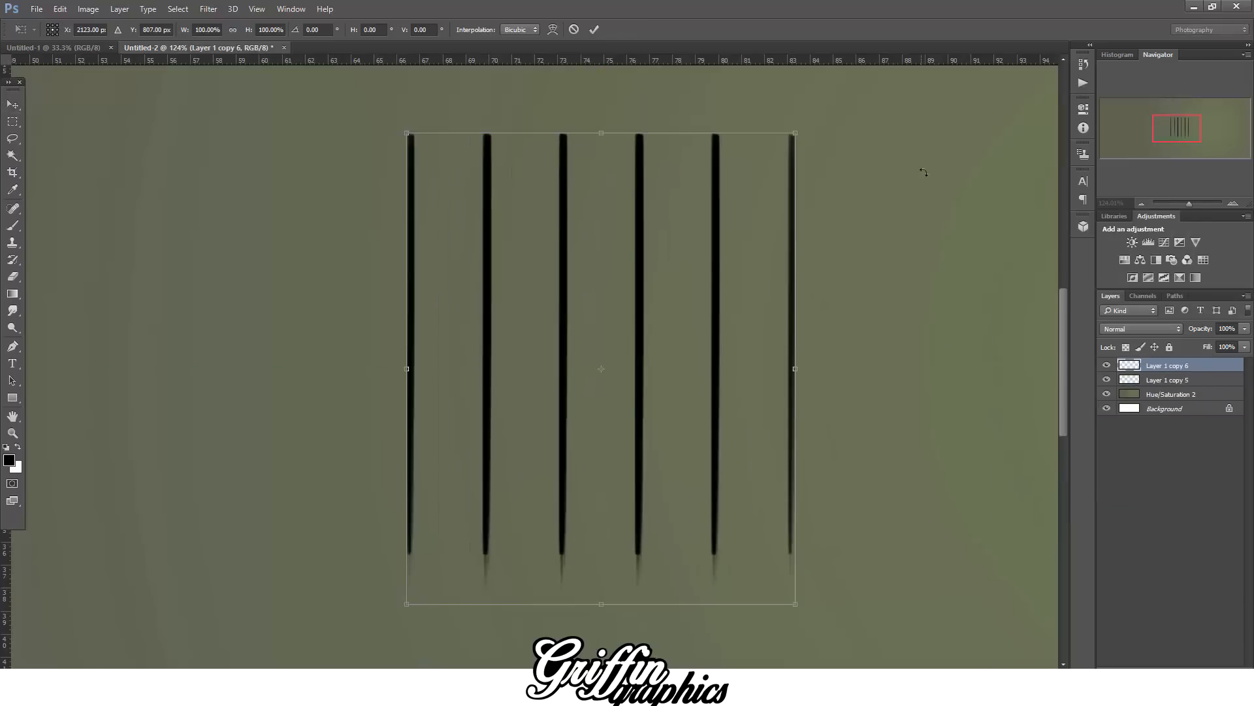
pyautogui.moveTo(882, 147); pyautogui.dragTo(816, 614)
pyautogui.click(12, 104)
pyautogui.press('Return')
pyautogui.moveTo(527, 179); pyautogui.dragTo(503, 155)
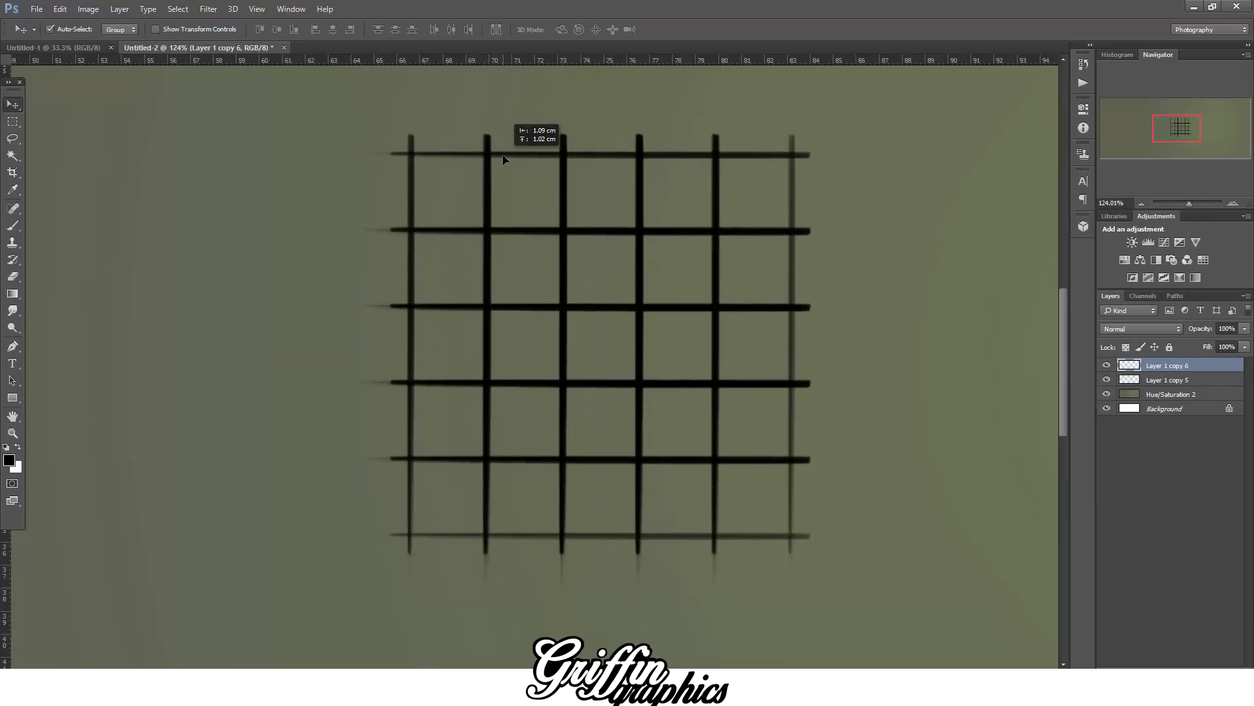
# - Merge the two line layers into one grid layer and rotate the grid 45 degrees
pyautogui.scroll(-3, 939, 320)
pyautogui.keyDown('shift'); pyautogui.click(1180, 381); pyautogui.keyUp('shift')
pyautogui.rightClick(1180, 381)
pyautogui.click(1052, 474)
pyautogui.scroll(-6, 787, 392)
pyautogui.hotkey('ctrl', 't')
pyautogui.moveTo(829, 265); pyautogui.dragTo(878, 365)
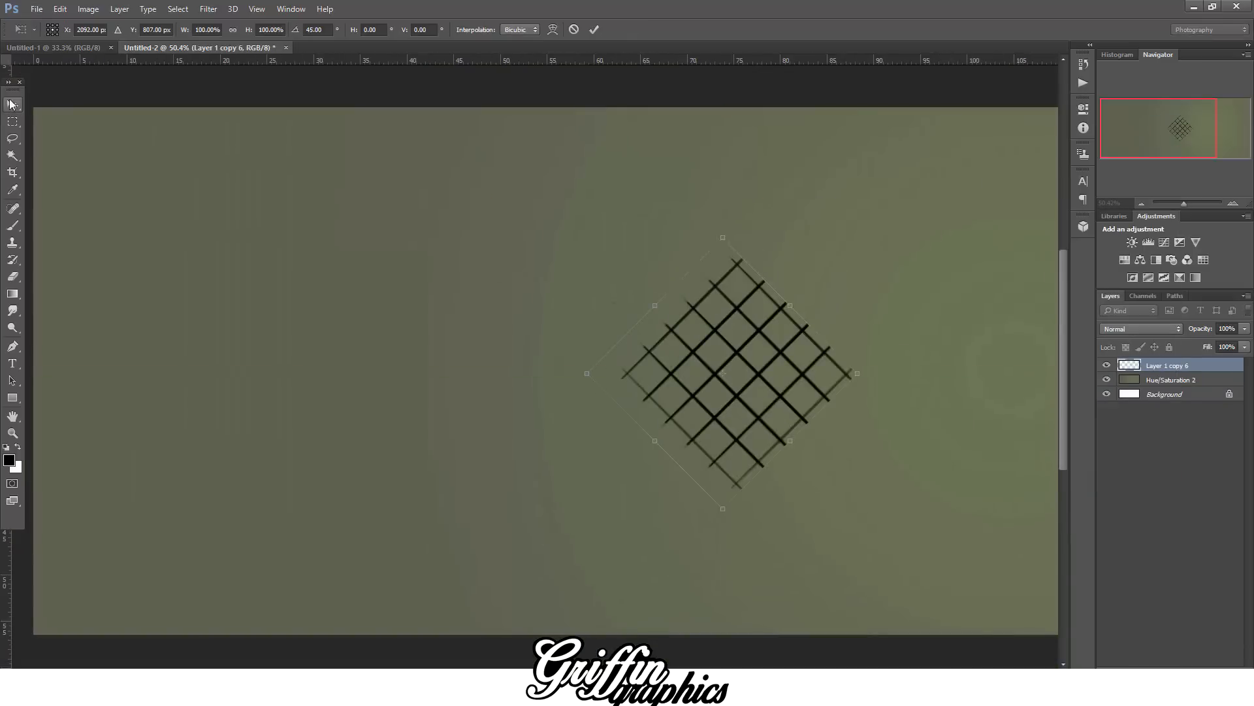
pyautogui.press('Return')
# - Squash the rotated grid to about 54% height as an isometric floor and move it slightly up and left
pyautogui.hotkey('ctrl', 't')
pyautogui.moveTo(729, 241); pyautogui.dragTo(728, 363)
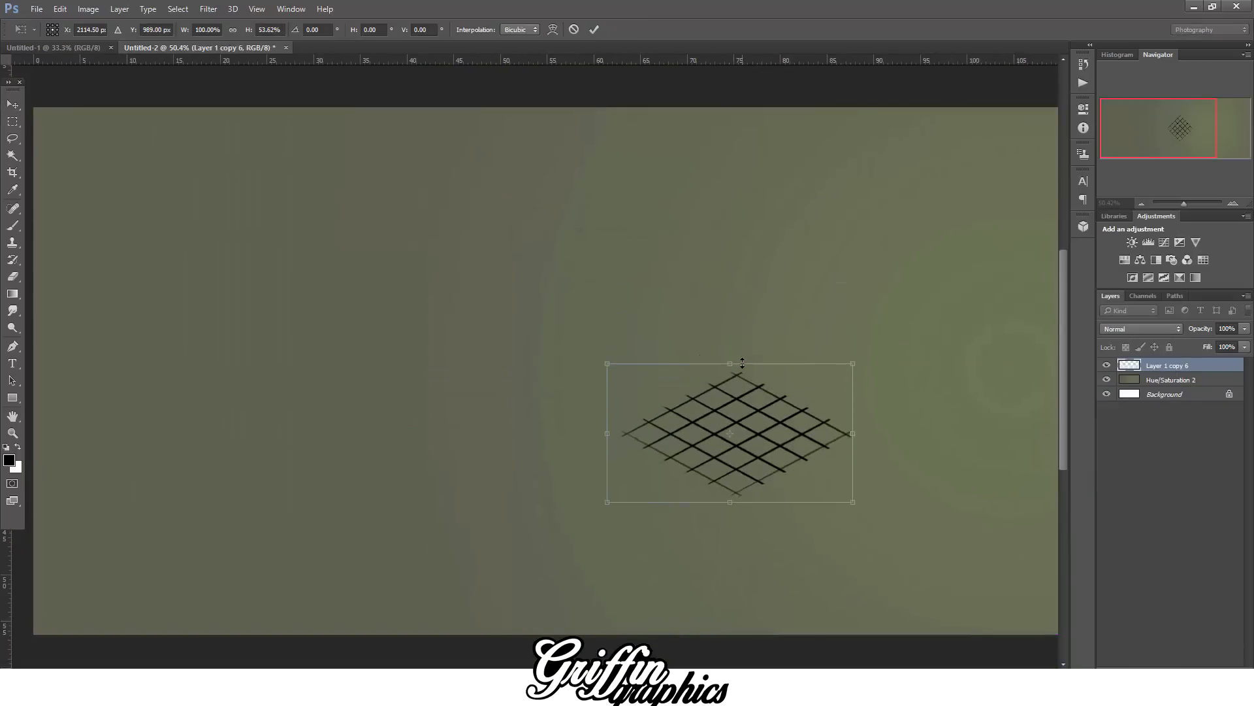
pyautogui.click(13, 104)
pyautogui.click(570, 265)
pyautogui.moveTo(686, 440); pyautogui.dragTo(662, 371)
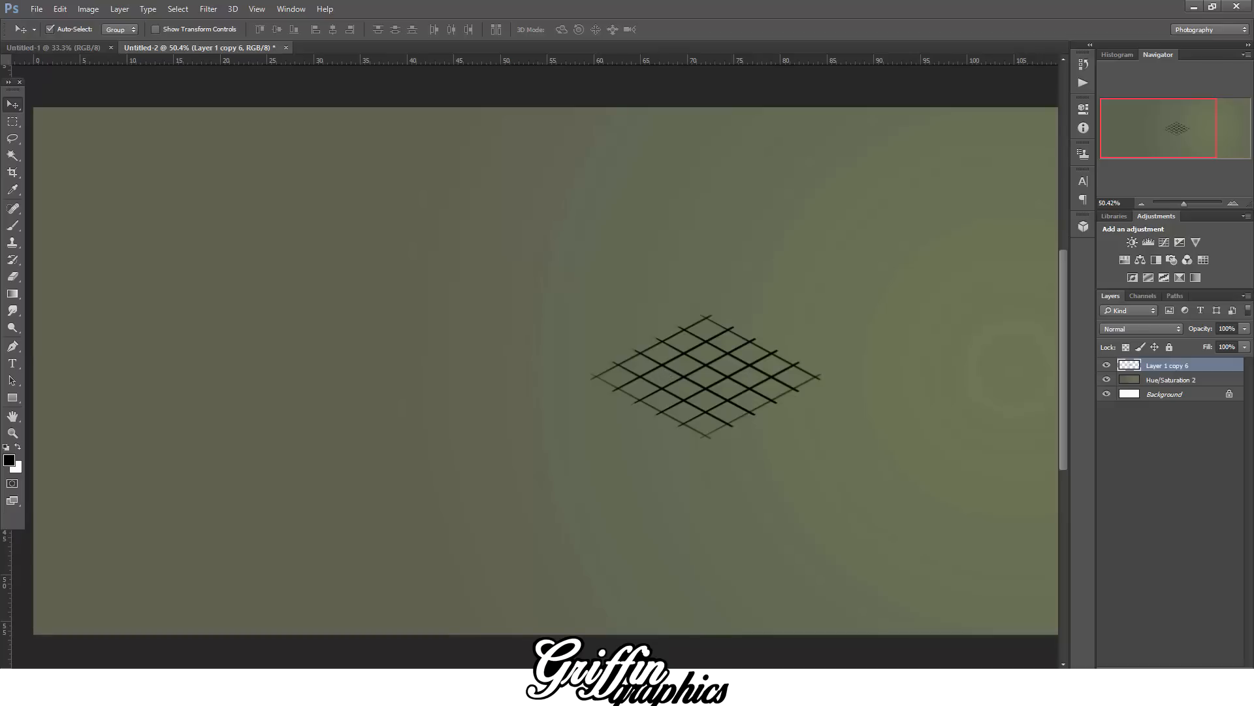
# - Lower the grid layer's opacity to 34% and enlarge the grid to about 149%
pyautogui.moveTo(614, 673); pyautogui.dragTo(653, 673)
pyautogui.click(1245, 329)
pyautogui.moveTo(1243, 341); pyautogui.dragTo(1202, 341)
pyautogui.hotkey('ctrl', 't')
pyautogui.moveTo(682, 306); pyautogui.dragTo(741, 272)
pyautogui.moveTo(557, 399); pyautogui.dragTo(831, 490)
pyautogui.click(13, 104)
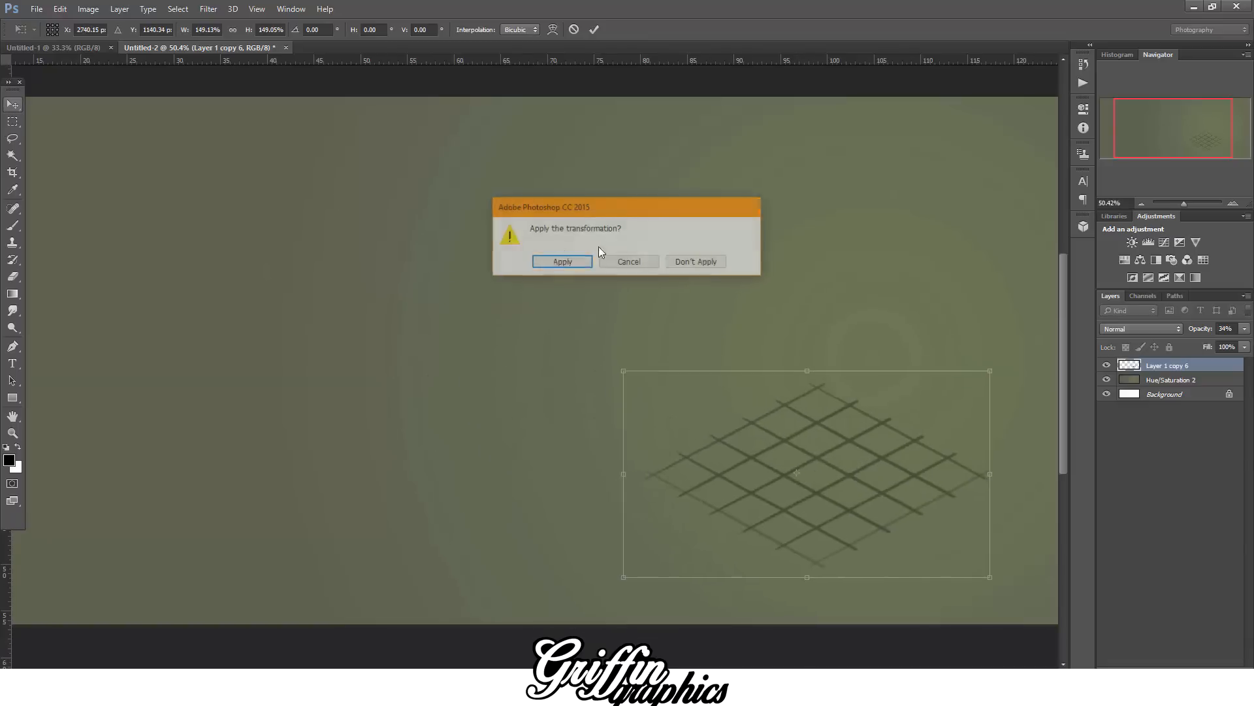
pyautogui.click(568, 261)
# - Move the grid to the lower-left part of the canvas and reduce its layer opacity to about 18%
pyautogui.hotkey('ctrl', '0')
pyautogui.scroll(1, 898, 382)
pyautogui.moveTo(756, 425); pyautogui.dragTo(285, 346)
pyautogui.scroll(2, 267, 392)
pyautogui.hscroll(-3, 294, 392)
pyautogui.moveTo(485, 385); pyautogui.dragTo(491, 439)
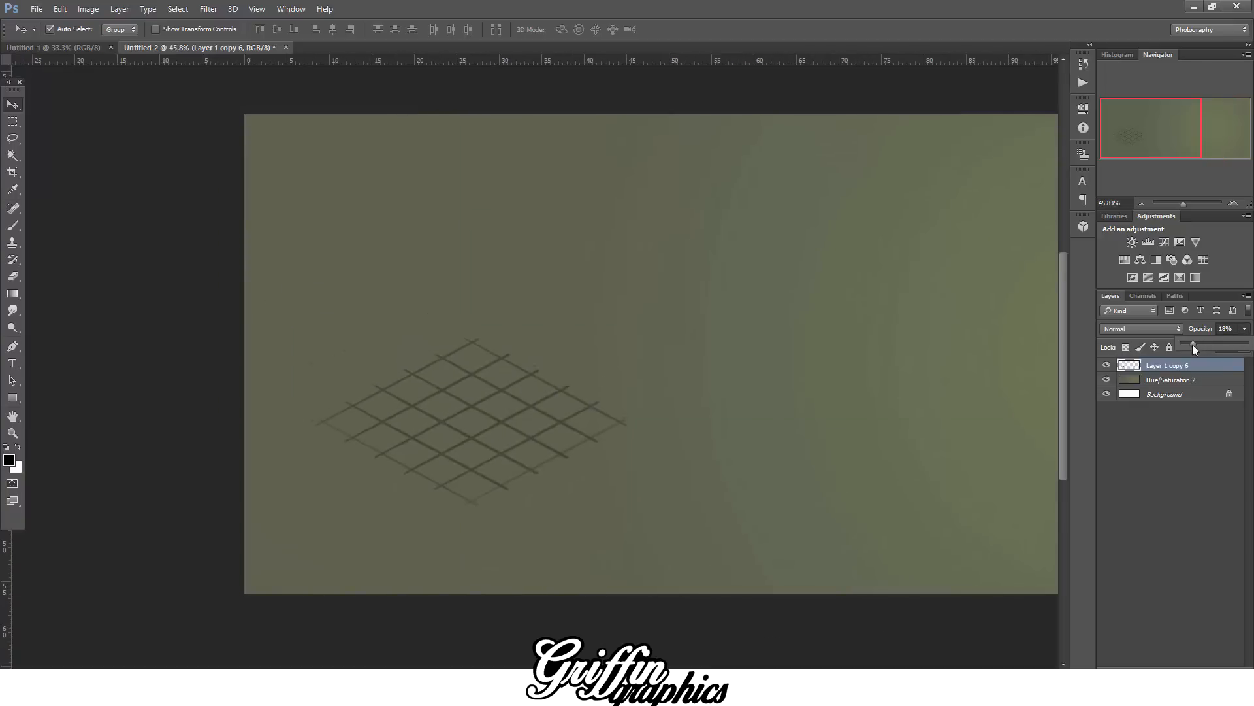
# - Sketch a rough tree with a rounded crown and short trunk over the grid on a new layer, and shift it slightly upward
pyautogui.click(1212, 663)
pyautogui.press('b')
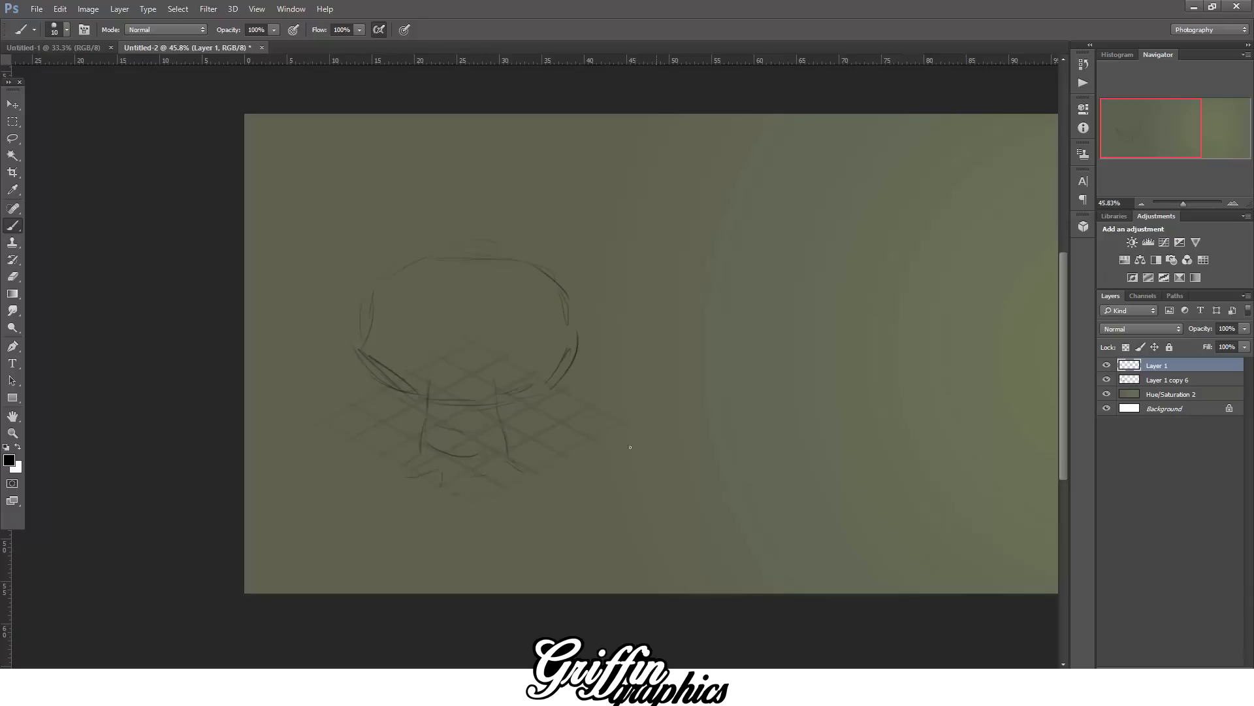
pyautogui.hotkey('ctrl', 't')
pyautogui.moveTo(456, 303); pyautogui.dragTo(468, 271)
pyautogui.click(18, 104)
pyautogui.click(586, 263)
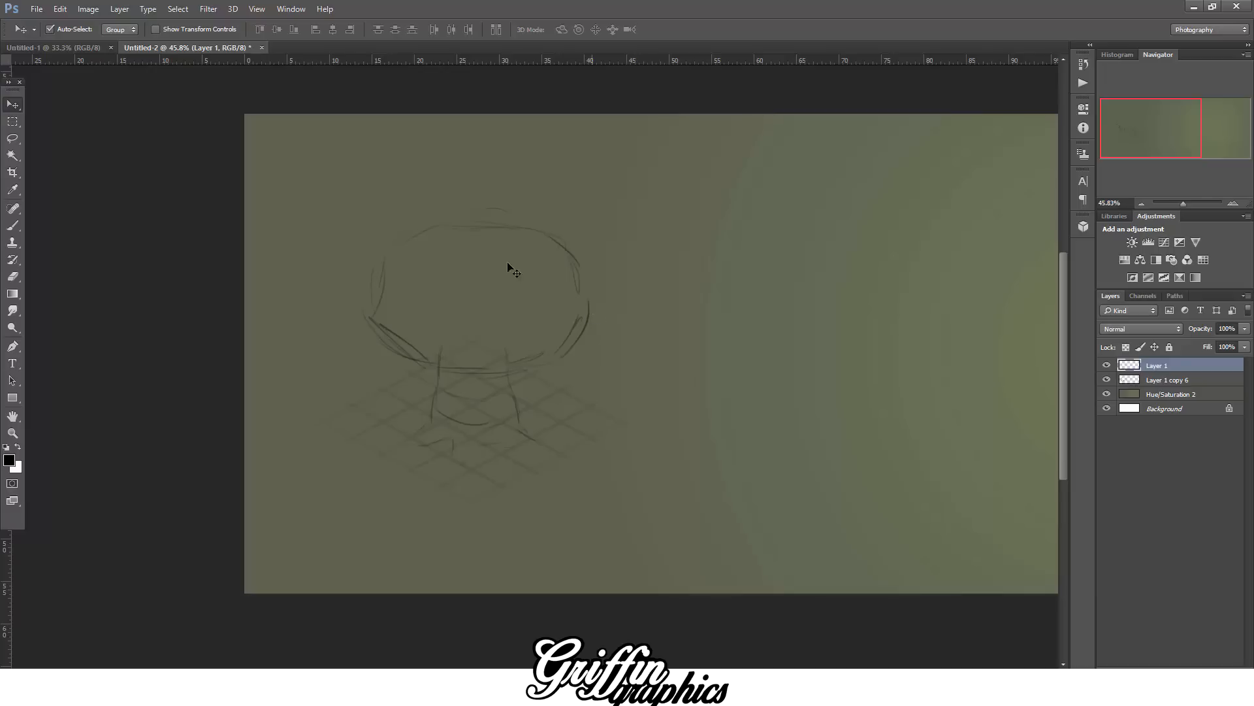
# - Add a new layer above the sketch and choose a larger round brush preset for painting
pyautogui.click(1214, 671)
pyautogui.click(13, 225)
pyautogui.click(67, 30)
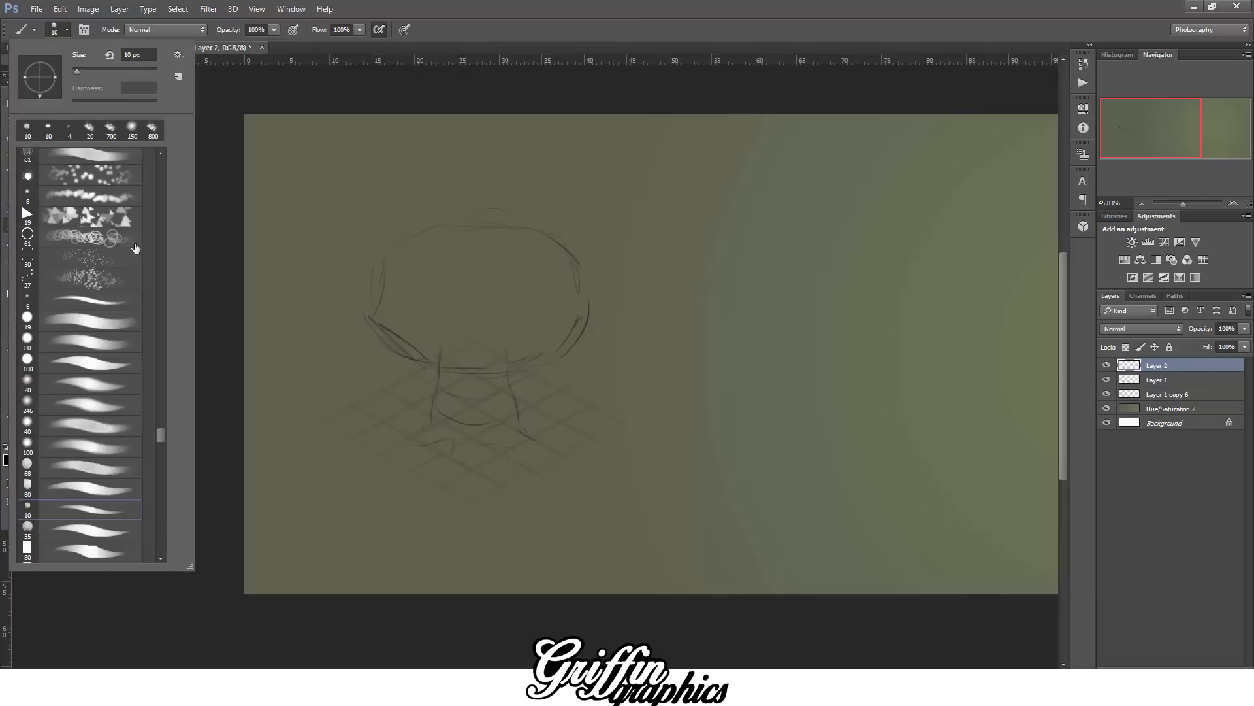
pyautogui.click(113, 354)
pyautogui.moveTo(292, 314); pyautogui.dragTo(317, 405)
pyautogui.hotkey('ctrl', 'z')
# - Set the foreground to dark green, enlarge the brush, and block in the tree crown's base colour
pyautogui.click(10, 460)
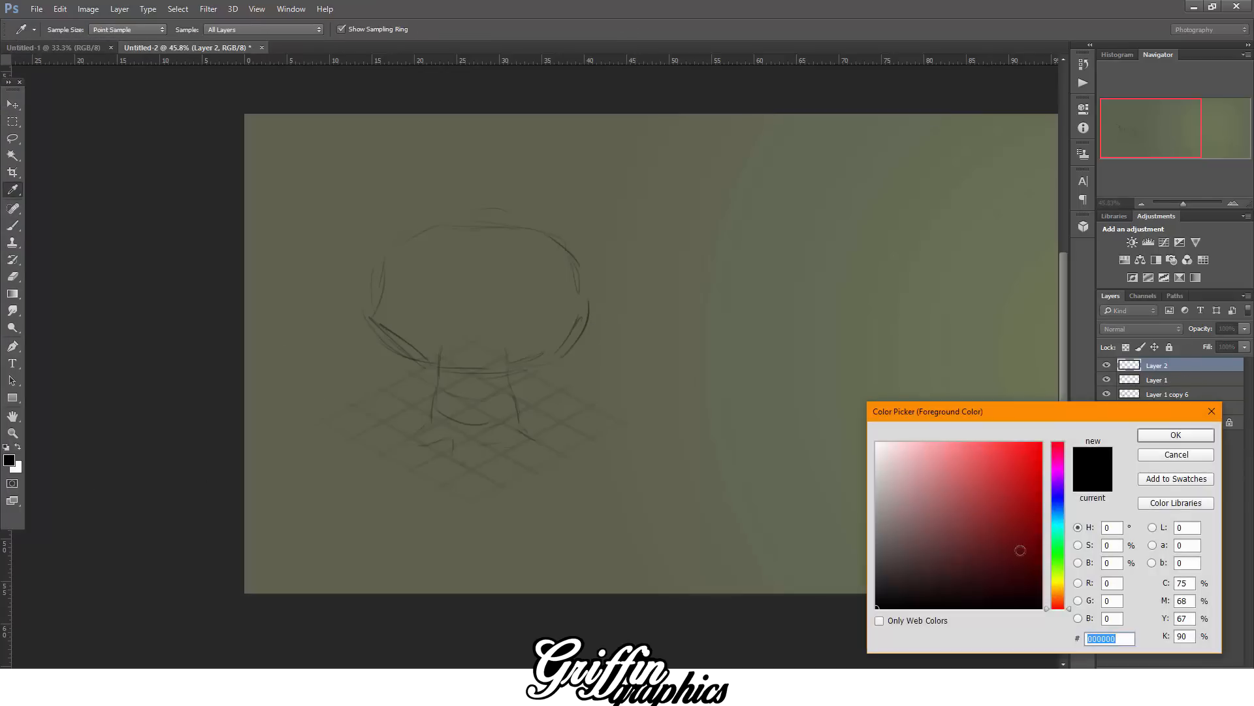
pyautogui.click(1057, 563)
pyautogui.press('Return')
pyautogui.press(']')
pyautogui.press(']')
pyautogui.press(']')
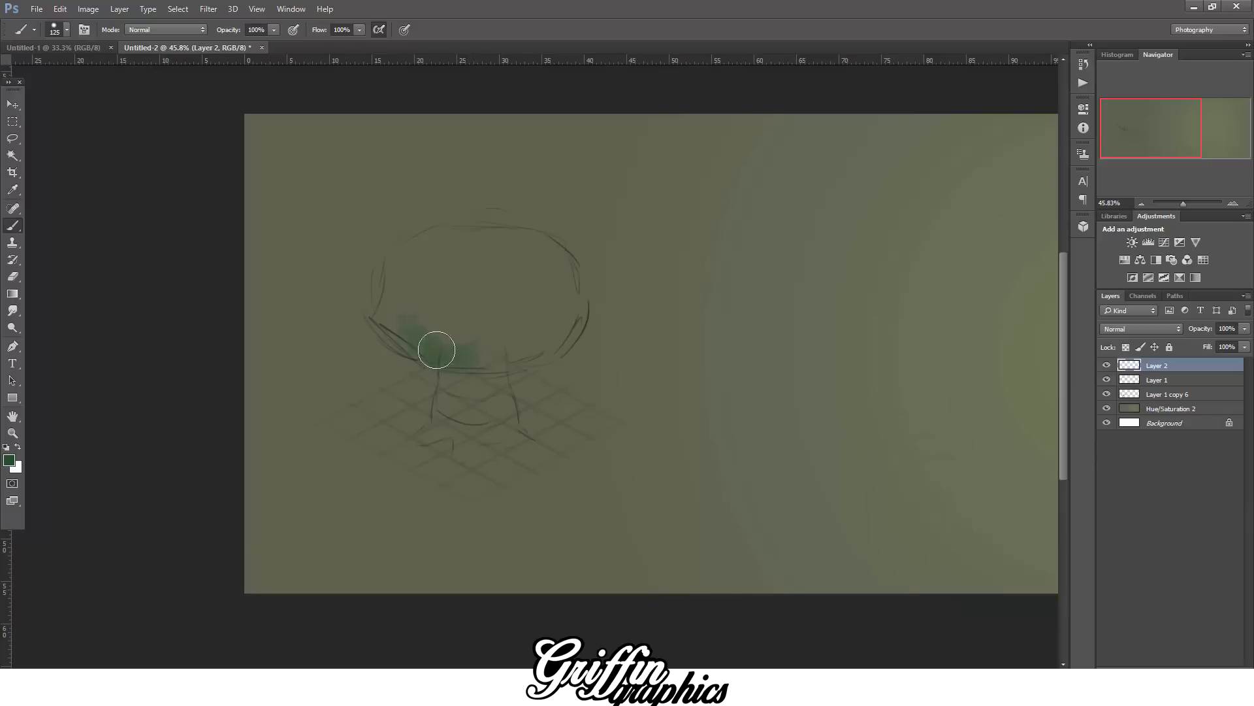
pyautogui.moveTo(434, 347)
pyautogui.mouseDown()
pyautogui.moveTo(566, 290)
pyautogui.moveTo(508, 329)
pyautogui.moveTo(555, 307)
pyautogui.moveTo(507, 271)
pyautogui.moveTo(565, 282)
pyautogui.moveTo(434, 309)
pyautogui.mouseUp()
pyautogui.press(']')
pyautogui.moveTo(418, 303)
pyautogui.mouseDown()
pyautogui.moveTo(529, 294)
pyautogui.moveTo(547, 258)
pyautogui.moveTo(438, 343)
pyautogui.moveTo(438, 246)
pyautogui.moveTo(395, 296)
pyautogui.moveTo(403, 361)
pyautogui.mouseUp()
# - Set the foreground colour to green #3e6723 and paint mid-tones across the upper part of the crown
pyautogui.click(9, 460)
pyautogui.click(985, 546)
pyautogui.click(1176, 435)
pyautogui.press('[')
pyautogui.moveTo(457, 280); pyautogui.dragTo(507, 267)
# - Choose a brighter, more saturated green and paint highlights on the crown's top and left side
pyautogui.click(9, 460)
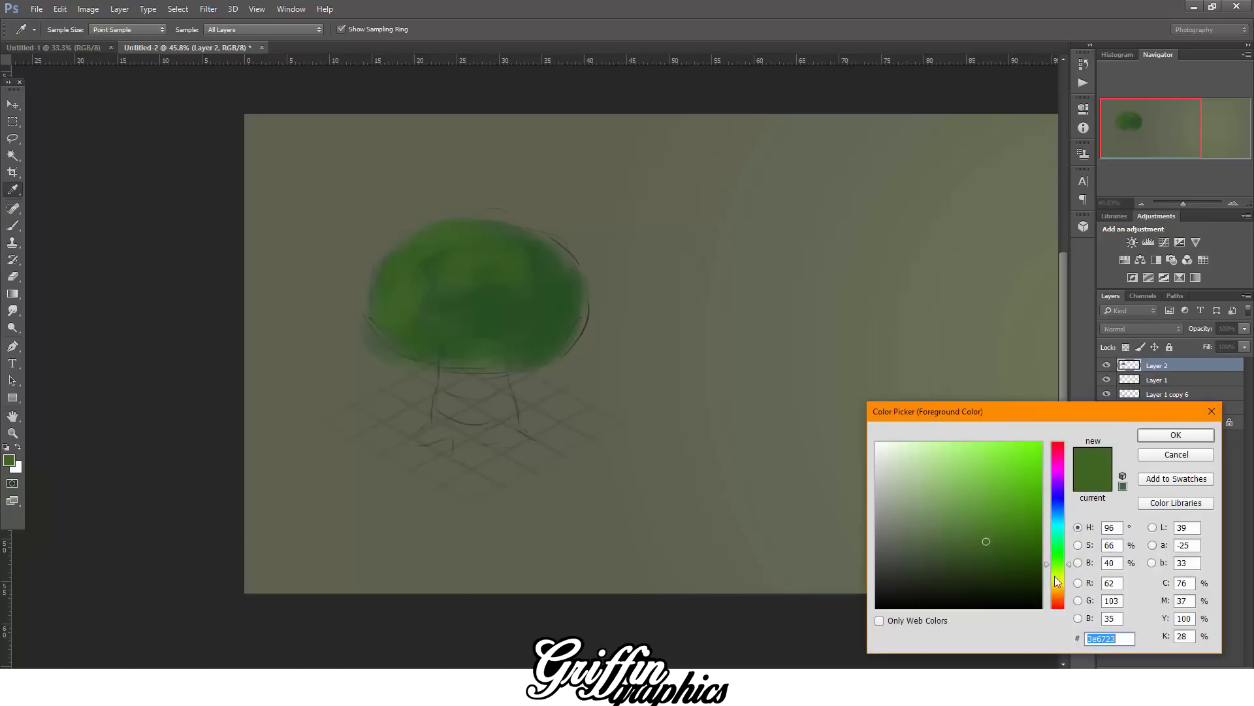
pyautogui.click(1058, 559)
pyautogui.click(1011, 513)
pyautogui.click(1176, 435)
pyautogui.moveTo(425, 261); pyautogui.dragTo(406, 277)
pyautogui.moveTo(489, 243); pyautogui.dragTo(476, 242)
pyautogui.moveTo(403, 307)
pyautogui.mouseDown()
pyautogui.moveTo(403, 318)
pyautogui.moveTo(395, 310)
pyautogui.mouseUp()
pyautogui.moveTo(454, 249); pyautogui.dragTo(478, 243)
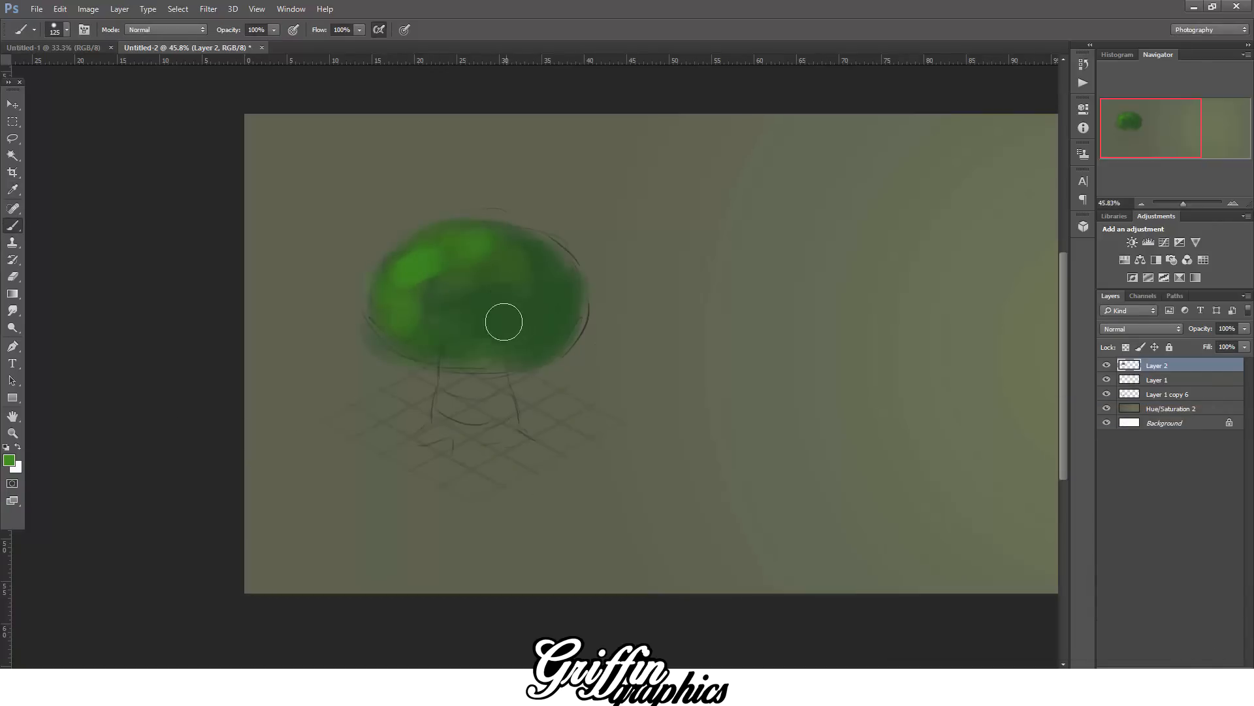
# - Reduce the brush to 80 px and add small bright green patches to the crown's lower edge and centre
pyautogui.press('[')
pyautogui.press('[')
pyautogui.press('[')
pyautogui.moveTo(515, 344); pyautogui.dragTo(509, 354)
pyautogui.moveTo(482, 357); pyautogui.dragTo(465, 360)
pyautogui.moveTo(446, 294)
pyautogui.mouseDown()
pyautogui.moveTo(499, 242)
pyautogui.moveTo(465, 260)
pyautogui.mouseUp()
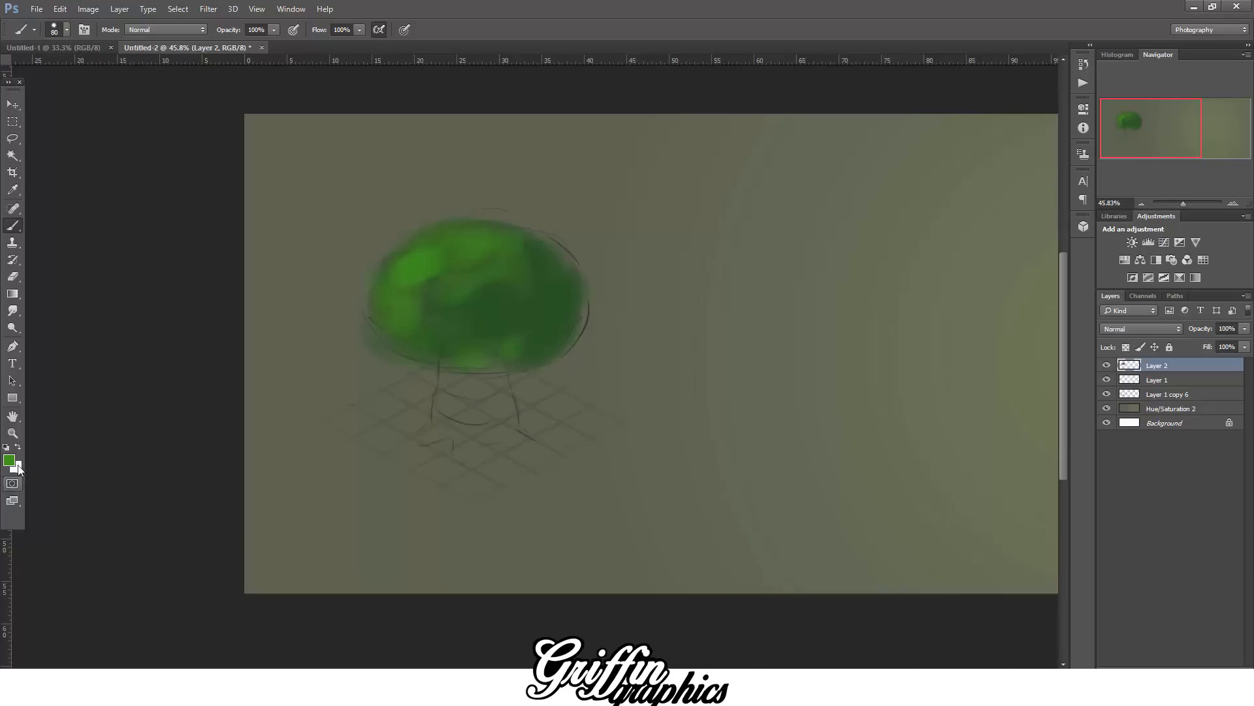
# - Set the foreground colour to #46751f and blend mid-tone strokes across the crown with a 90 px brush
pyautogui.click(9, 460)
pyautogui.click(993, 527)
pyautogui.click(1176, 435)
pyautogui.press(']')
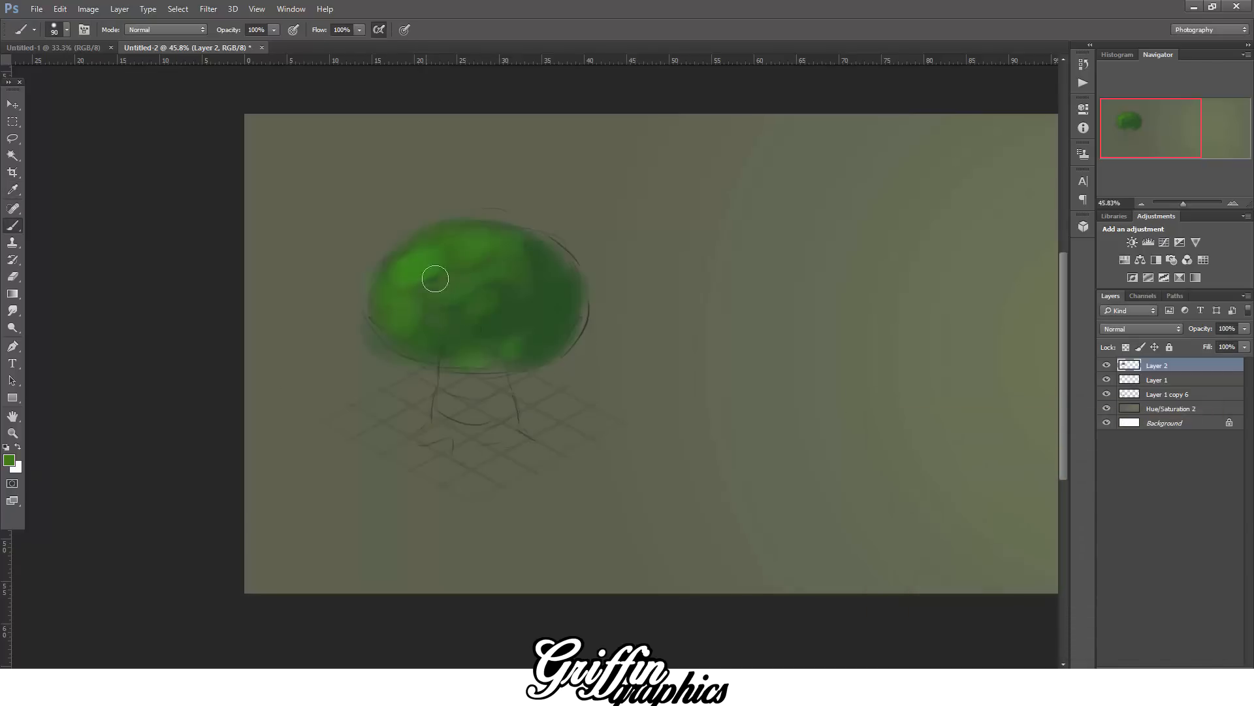
# - Sample the dark green from the crown's right side and paint shading around the crown's edges with a smaller brush
pyautogui.click(9, 460)
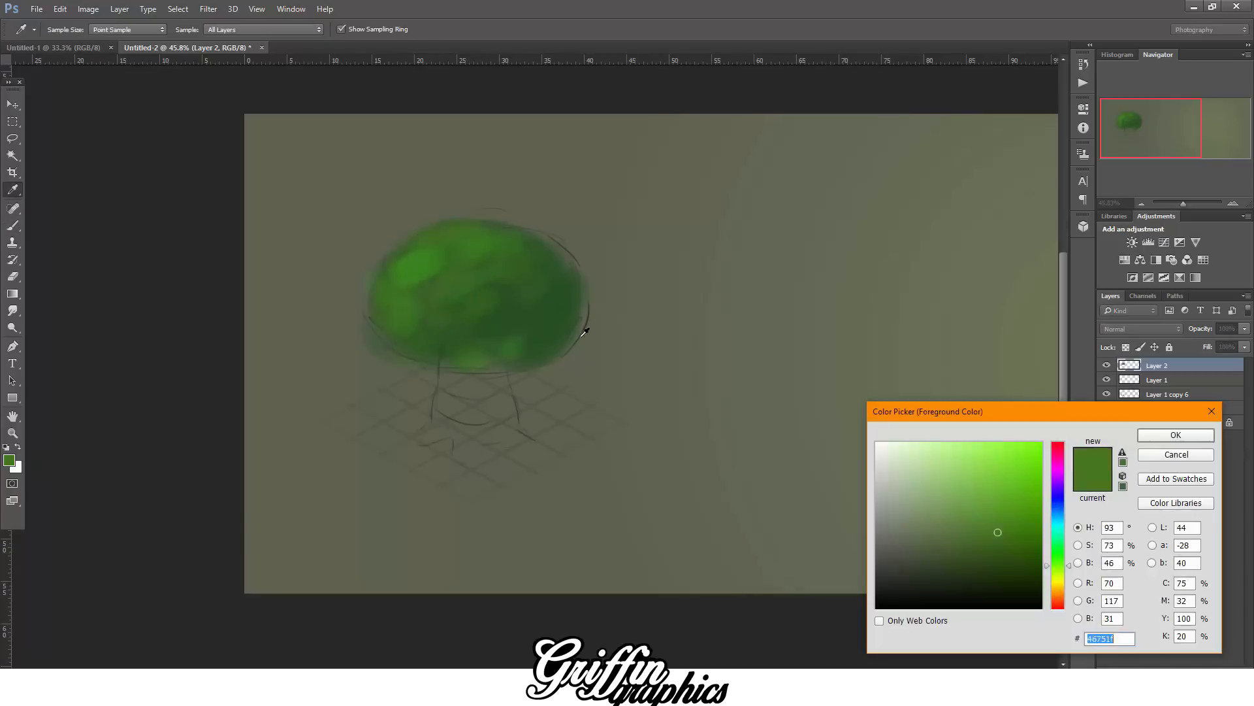
pyautogui.click(576, 321)
pyautogui.click(1178, 435)
pyautogui.press('[')
pyautogui.moveTo(374, 275)
pyautogui.mouseDown()
pyautogui.moveTo(382, 262)
pyautogui.moveTo(373, 339)
pyautogui.mouseUp()
pyautogui.moveTo(469, 234)
pyautogui.mouseDown()
pyautogui.moveTo(459, 286)
pyautogui.moveTo(489, 344)
pyautogui.moveTo(535, 337)
pyautogui.moveTo(509, 361)
pyautogui.moveTo(574, 313)
pyautogui.moveTo(472, 338)
pyautogui.moveTo(559, 293)
pyautogui.moveTo(560, 336)
pyautogui.mouseUp()
# - Switch the foreground to very dark green #153511 and deepen the shadows along the crown's edges
pyautogui.click(9, 460)
pyautogui.click(509, 360)
pyautogui.click(1176, 435)
pyautogui.press(']')
# - Set the foreground colour to brown #806730 and paint the trunk base and roots below the crown with an 80 px brush
pyautogui.click(9, 460)
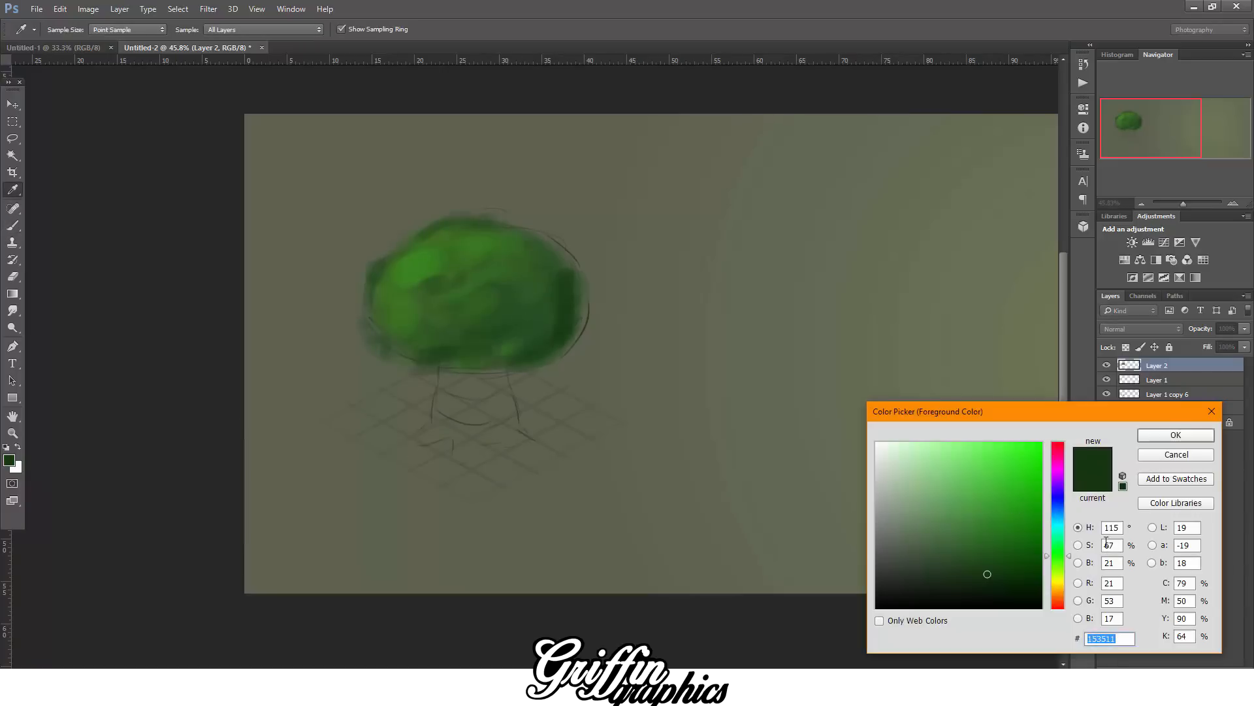
pyautogui.click(1058, 590)
pyautogui.click(1018, 542)
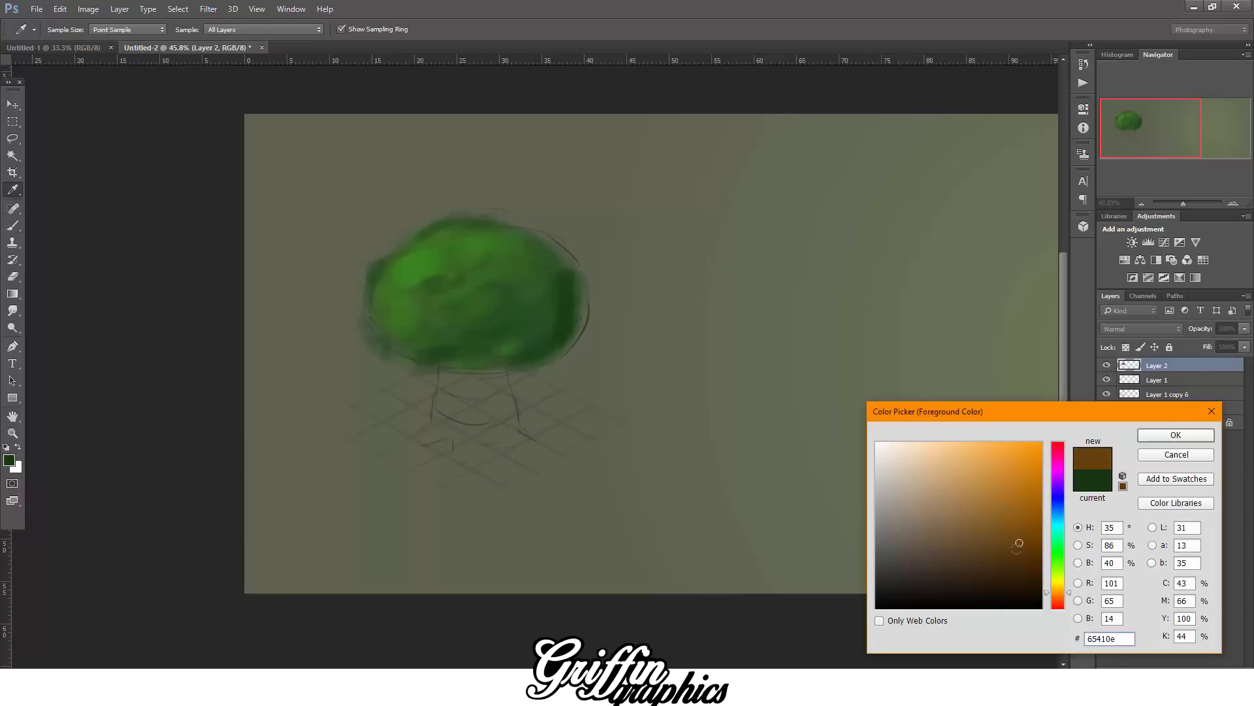
pyautogui.click(990, 504)
pyautogui.click(979, 524)
pyautogui.click(1156, 436)
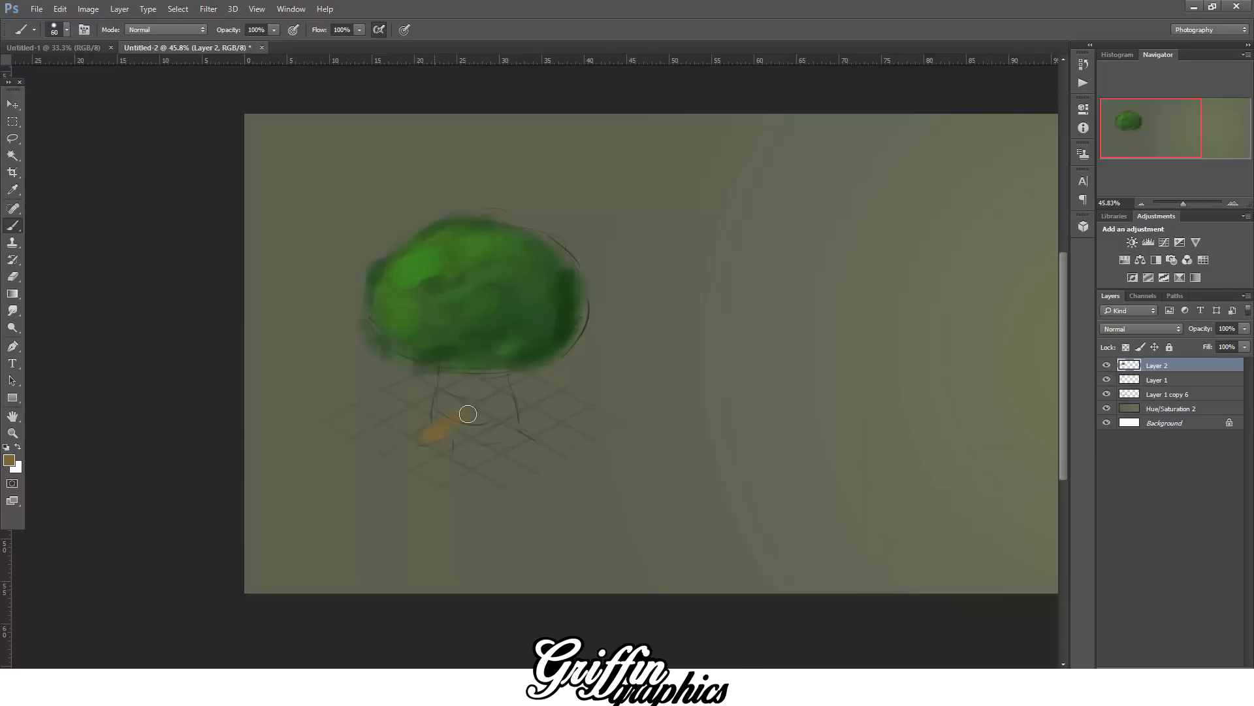
pyautogui.press(']')
pyautogui.moveTo(458, 433); pyautogui.dragTo(496, 419)
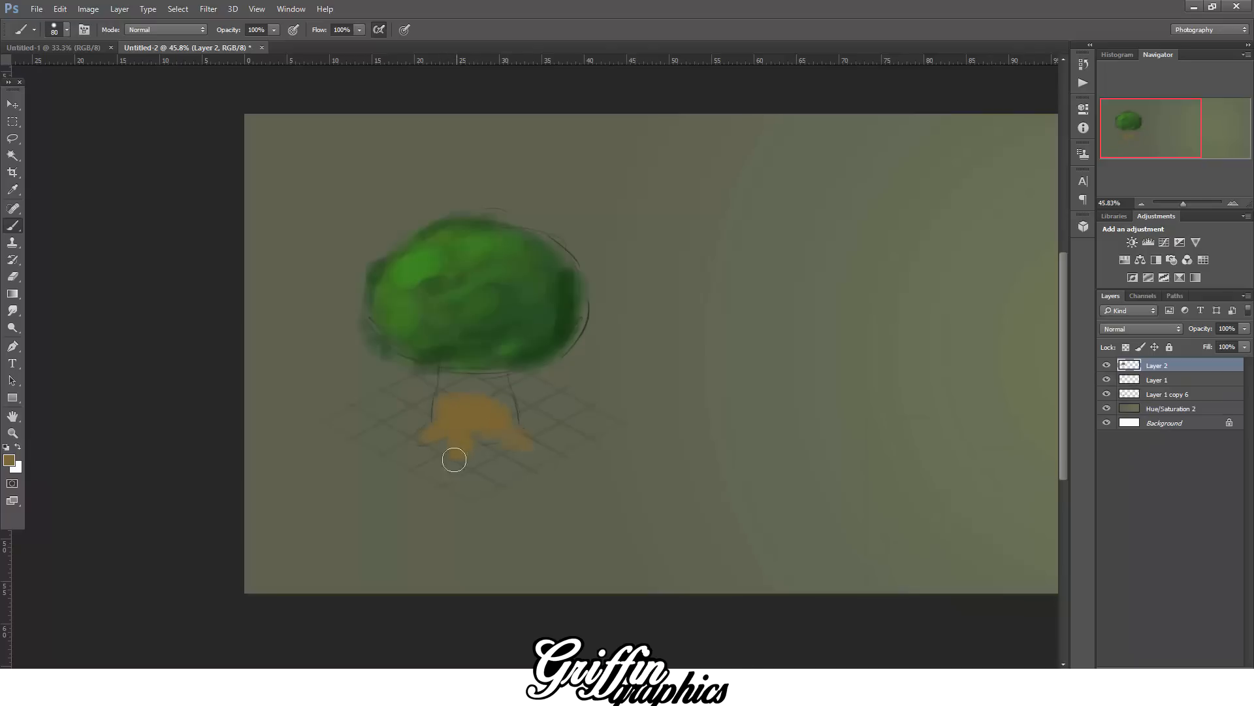
# - Choose a dark brown, reduce the brush to 30 px, and shade the lower edges of the trunk and roots
pyautogui.click(9, 461)
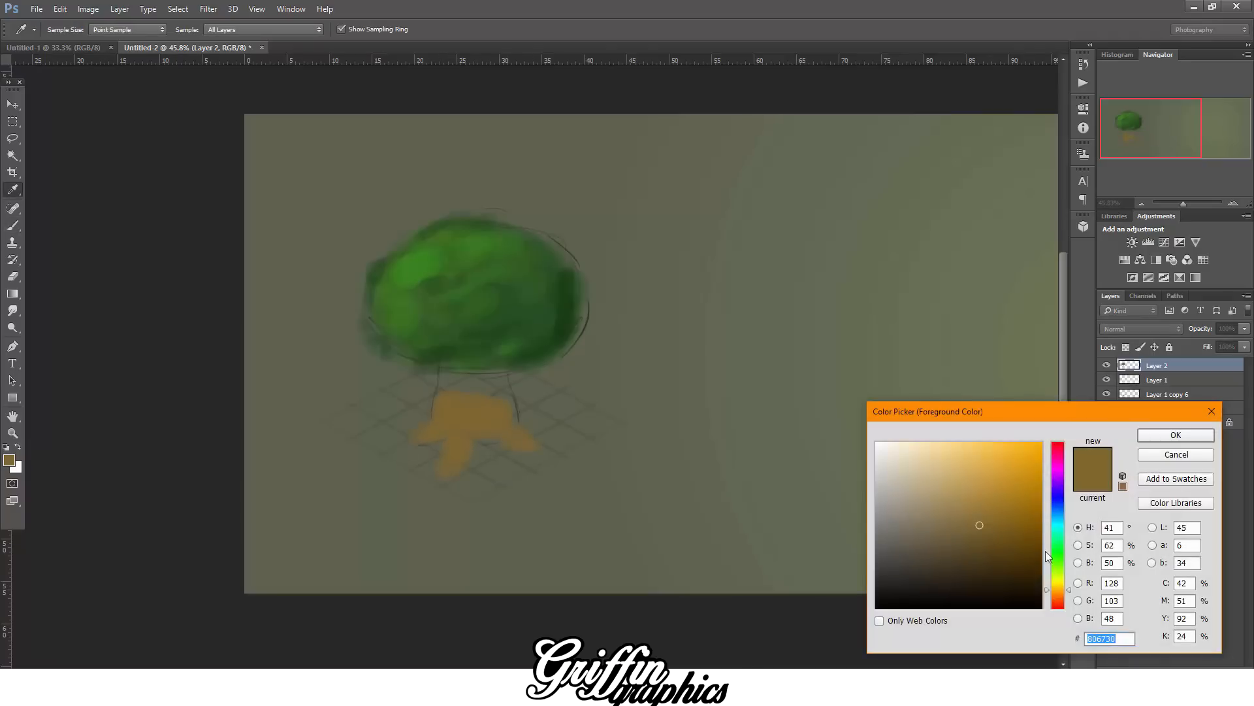
pyautogui.click(996, 553)
pyautogui.click(1004, 571)
pyautogui.click(1159, 436)
pyautogui.press('[')
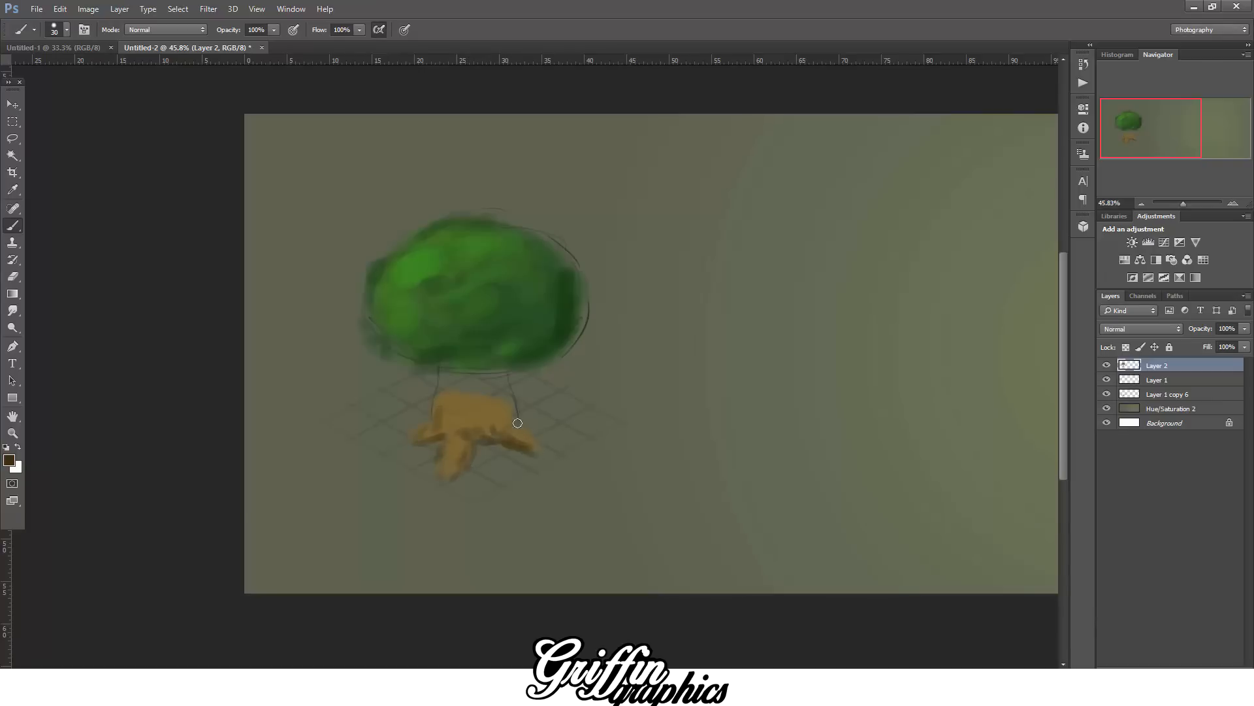
# - Pick a slightly different dark brown and add more shading to the trunk and roots with a 40 px brush
pyautogui.click(9, 461)
pyautogui.moveTo(490, 402)
pyautogui.mouseDown()
pyautogui.moveTo(467, 404)
pyautogui.moveTo(525, 441)
pyautogui.moveTo(459, 469)
pyautogui.mouseUp()
pyautogui.click(1013, 565)
pyautogui.click(1173, 437)
pyautogui.press(']')
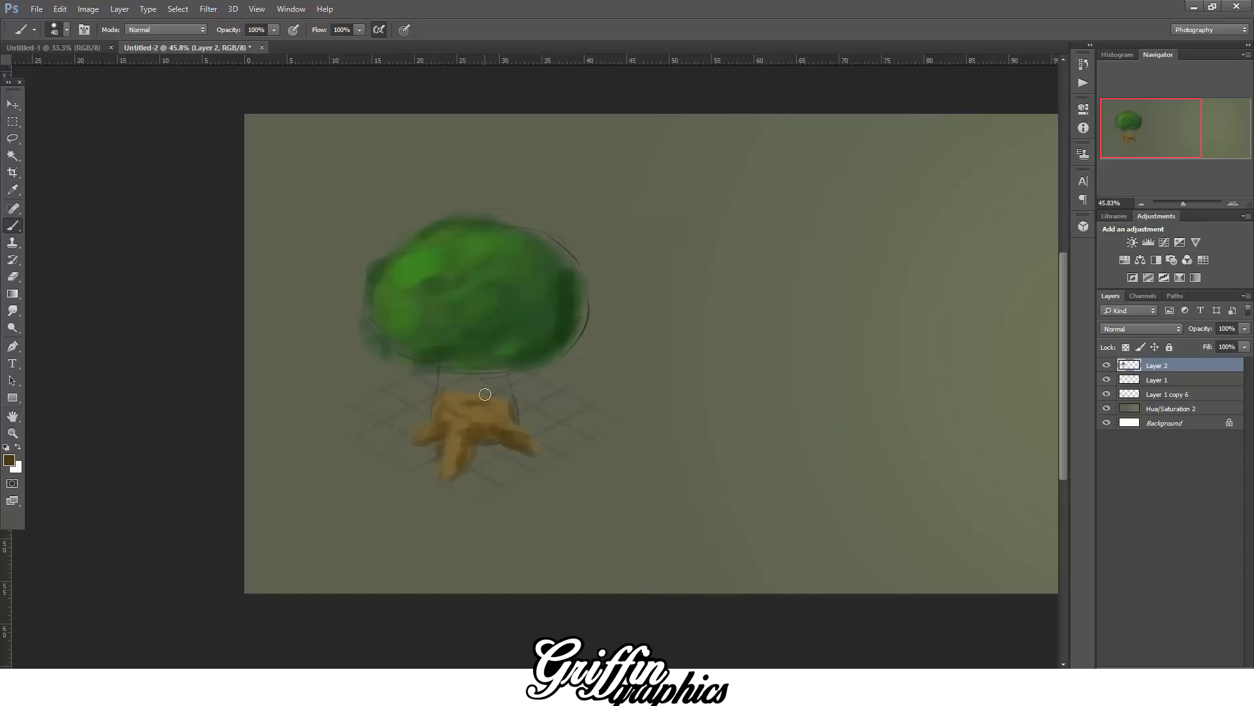
# - Hide the Layer 1 sketch, then select the crown on Layer 2 with a pen path and move it down onto the trunk
pyautogui.click(13, 346)
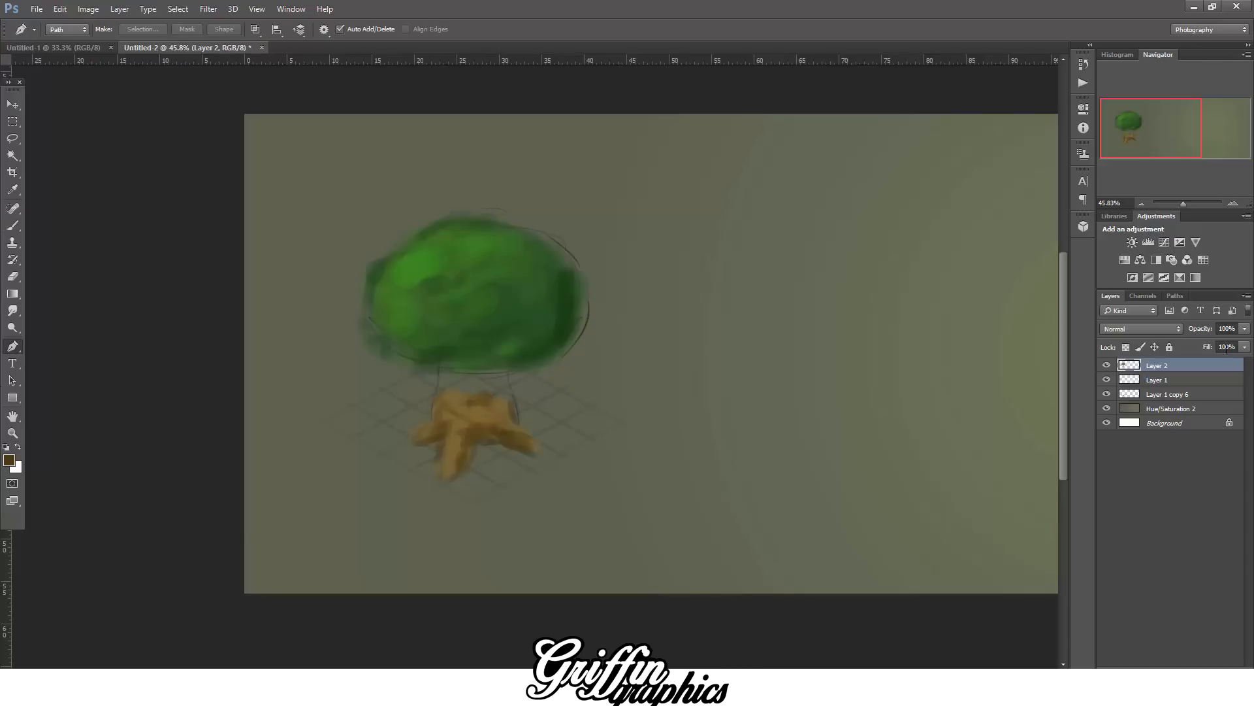
pyautogui.click(1161, 379)
pyautogui.click(1107, 380)
pyautogui.click(1162, 366)
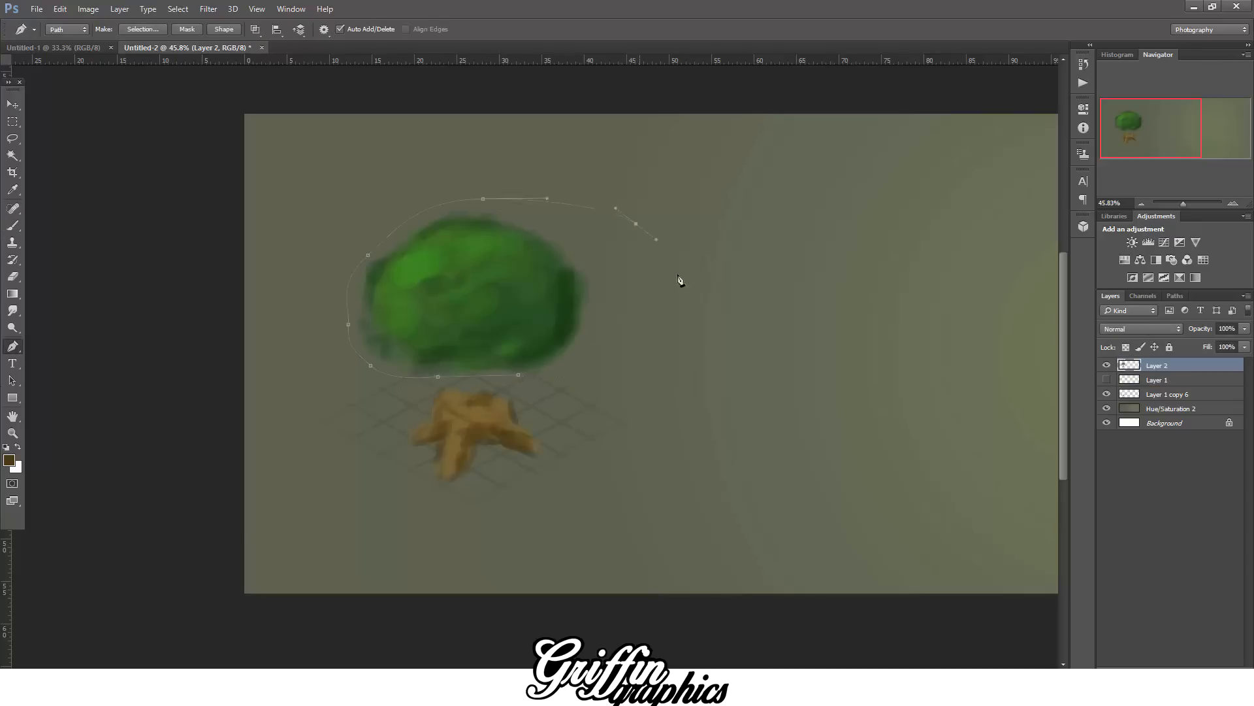
pyautogui.rightClick(585, 327)
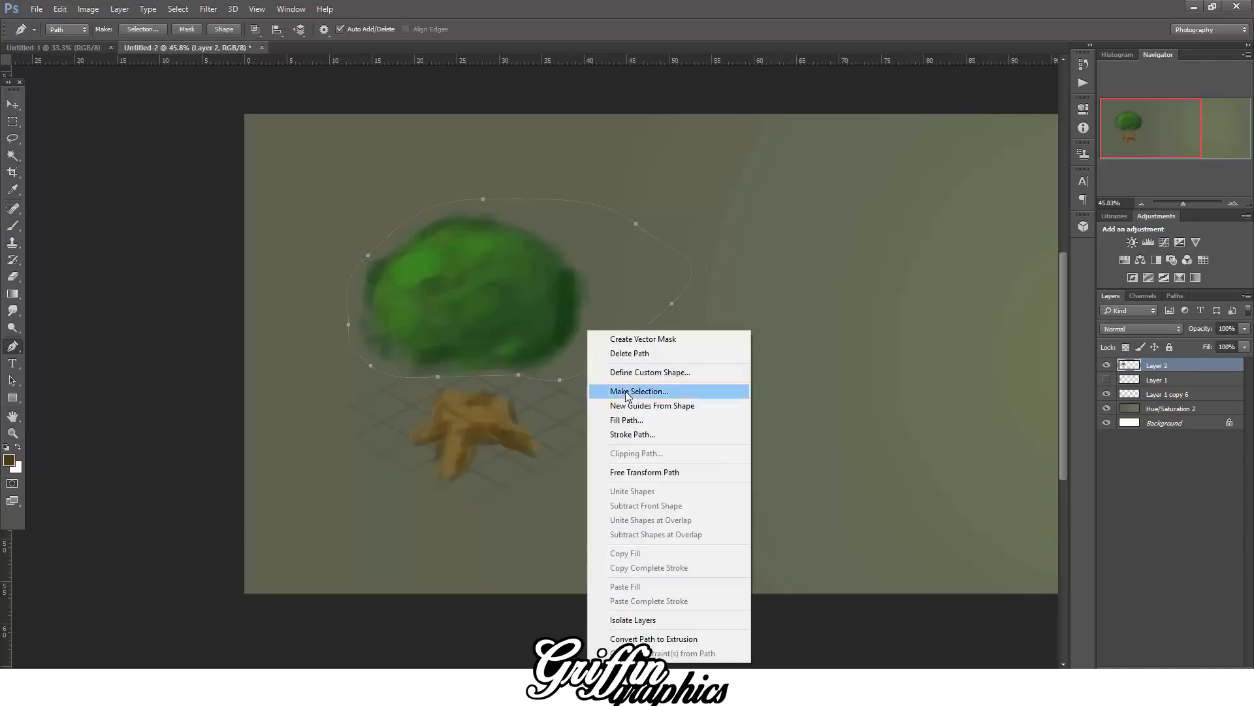
pyautogui.click(673, 390)
pyautogui.press('v')
pyautogui.moveTo(511, 273); pyautogui.dragTo(511, 302)
pyautogui.hotkey('ctrl', 'd')
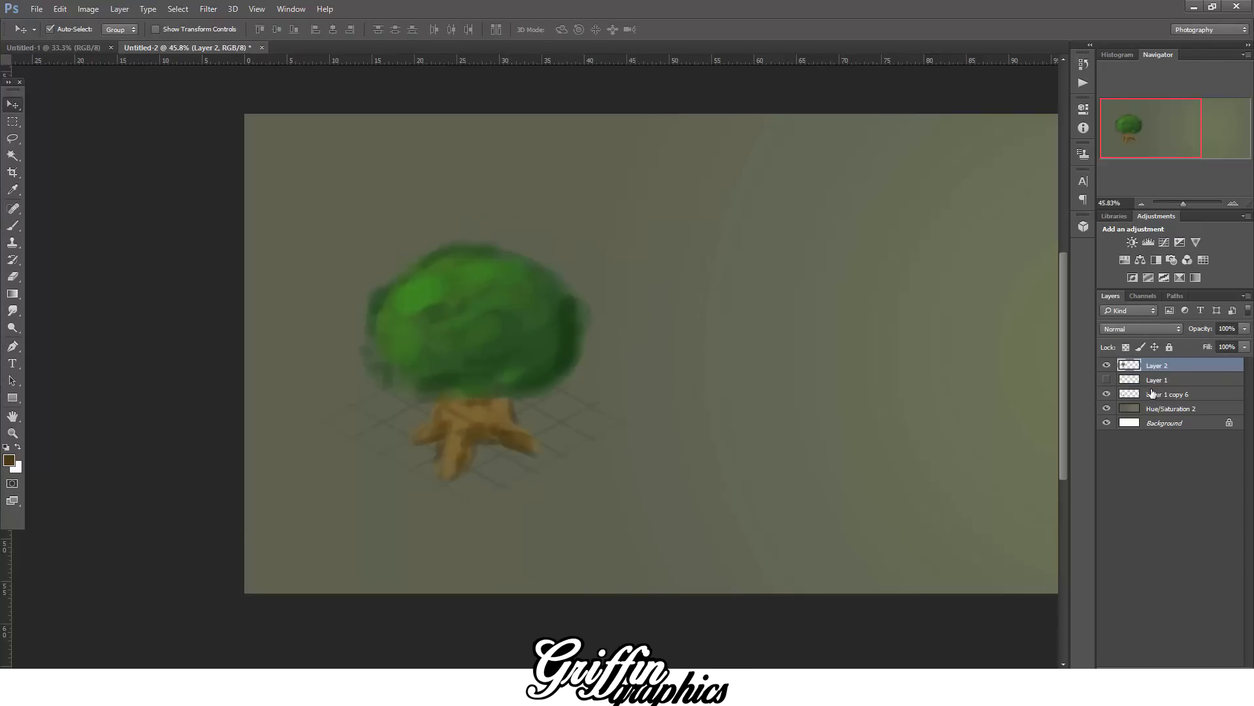
# - Delete the Layer 1 sketch layer and make Layer 2 the active layer
pyautogui.click(1156, 379)
pyautogui.press('Delete')
pyautogui.click(1157, 365)
# - Free-transform the whole tree on Layer 2, widening it, skewing its corners and tilting it slightly, and apply the transformation
pyautogui.hotkey('ctrl', 't')
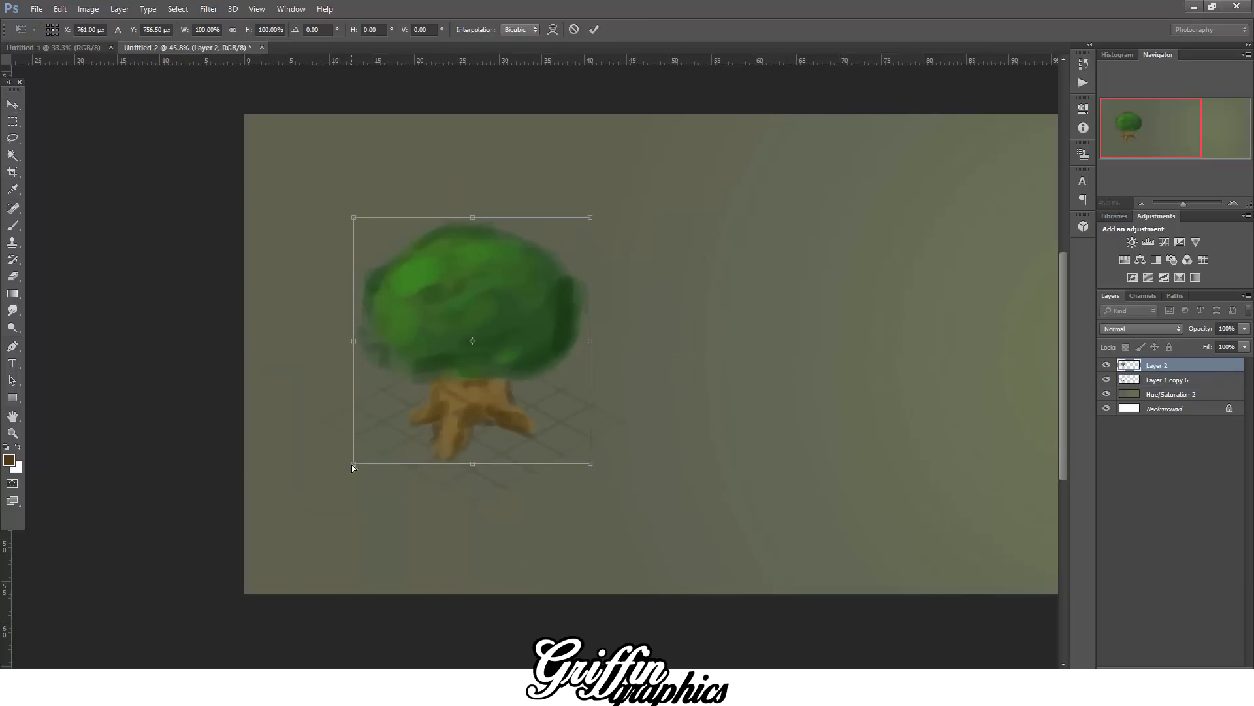
pyautogui.moveTo(590, 464); pyautogui.dragTo(616, 437)
pyautogui.moveTo(689, 338); pyautogui.dragTo(700, 363)
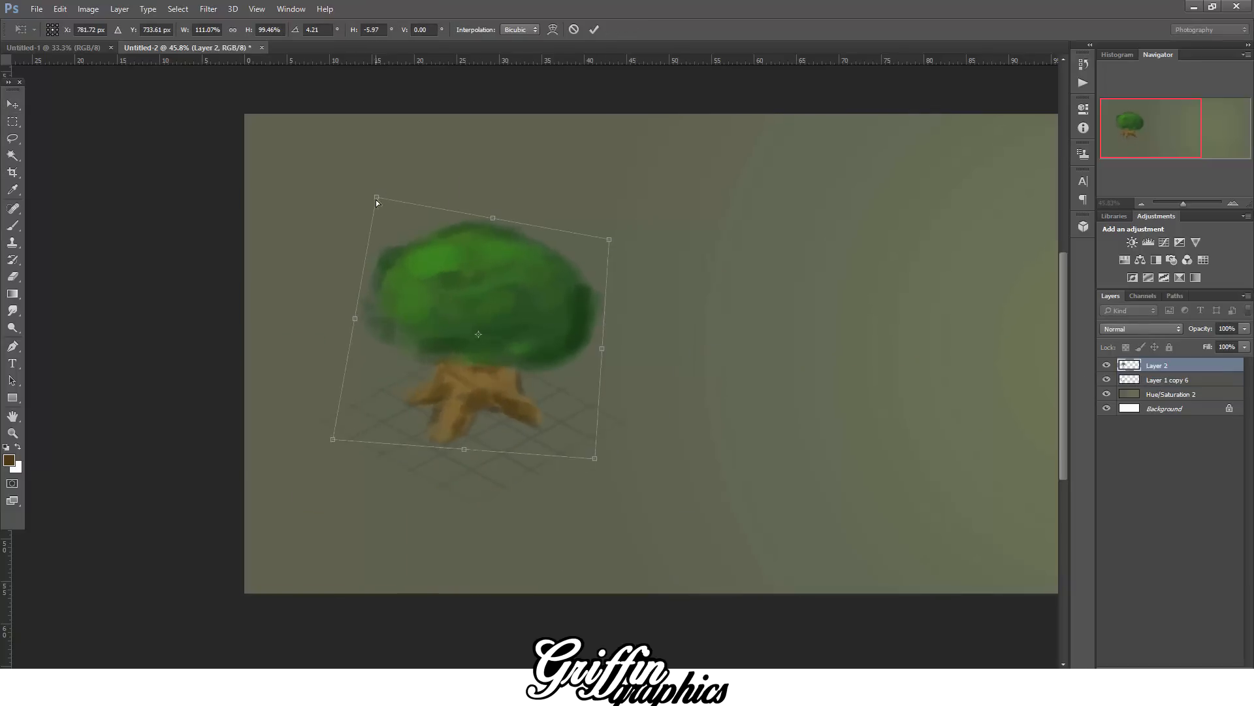
pyautogui.moveTo(376, 199); pyautogui.dragTo(370, 211)
pyautogui.moveTo(609, 239); pyautogui.dragTo(604, 245)
pyautogui.moveTo(373, 214); pyautogui.dragTo(375, 221)
pyautogui.moveTo(450, 281); pyautogui.dragTo(461, 300)
pyautogui.click(13, 104)
pyautogui.click(562, 262)
# - Rotate the tree by -2.35 degrees, shift it slightly, and apply the transformation
pyautogui.hotkey('ctrl', 't')
pyautogui.moveTo(644, 313); pyautogui.dragTo(641, 306)
pyautogui.moveTo(490, 292); pyautogui.dragTo(481, 293)
pyautogui.click(12, 105)
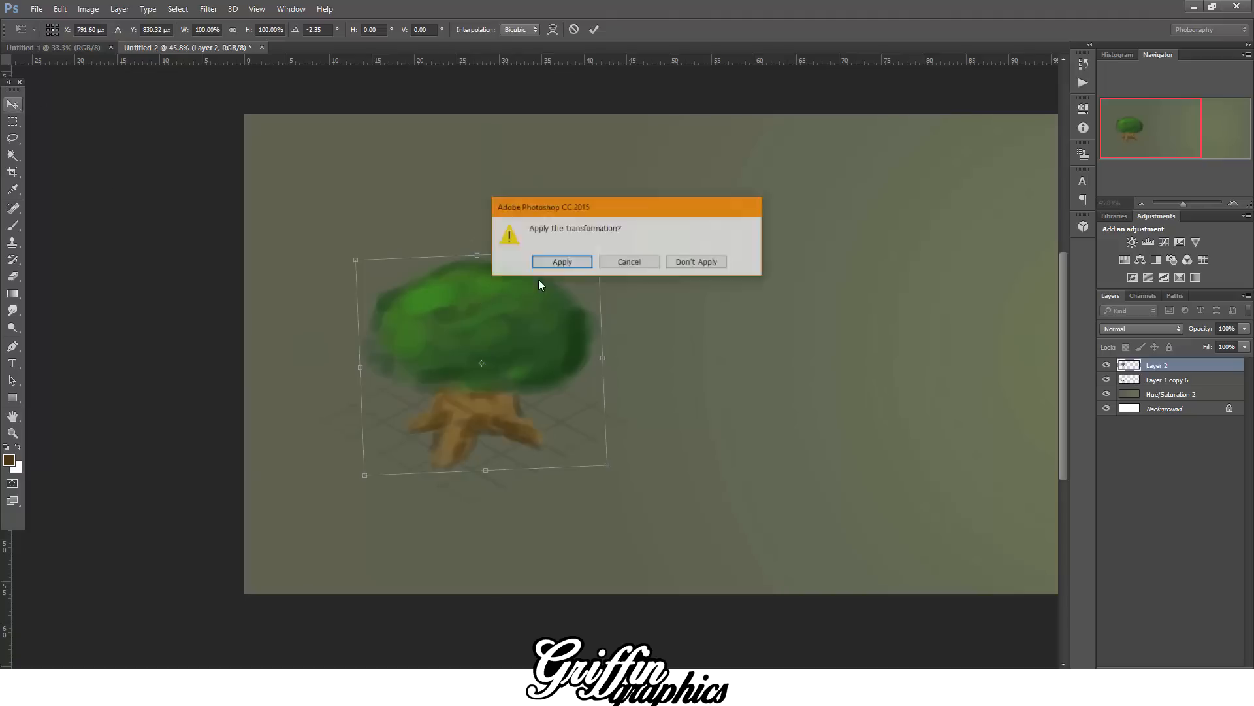
pyautogui.press('Return')
# - Choose a very dark brown foreground colour and paint shadow strokes on the trunk and roots
pyautogui.press('b')
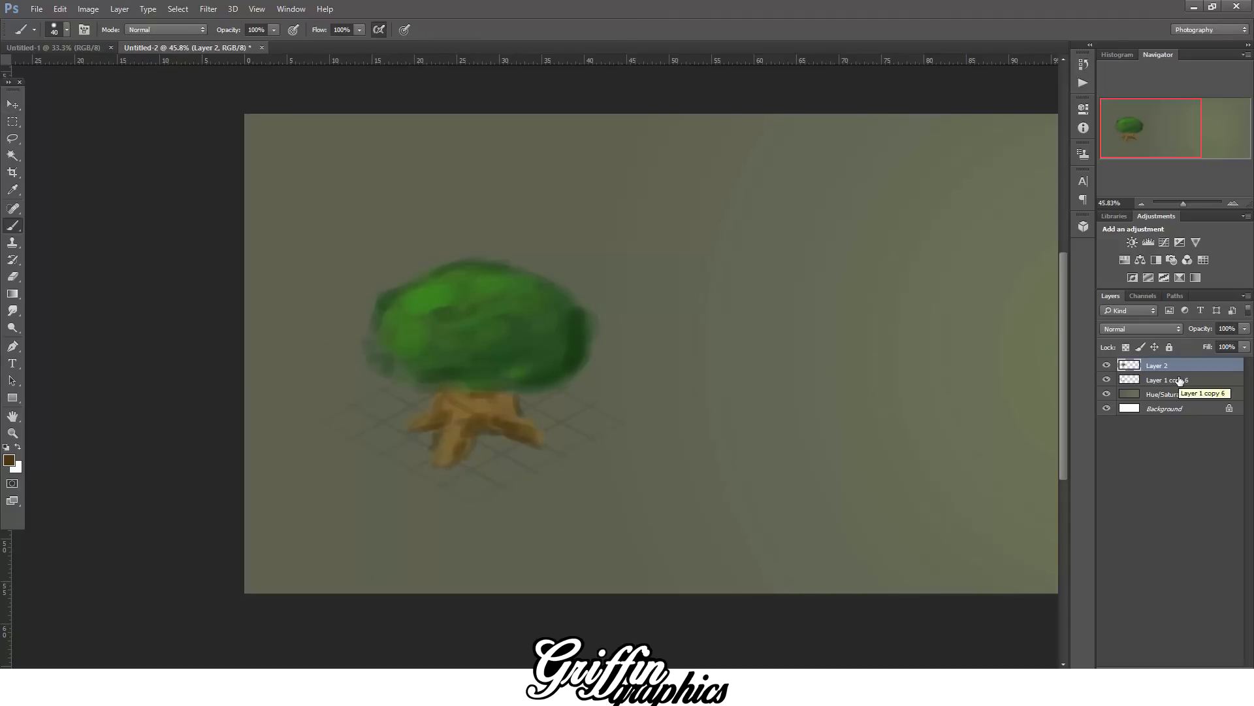
pyautogui.click(9, 459)
pyautogui.click(1012, 589)
pyautogui.click(1162, 434)
pyautogui.moveTo(428, 427)
pyautogui.mouseDown()
pyautogui.moveTo(439, 428)
pyautogui.moveTo(435, 470)
pyautogui.mouseUp()
pyautogui.moveTo(445, 395); pyautogui.dragTo(465, 395)
# - Set the foreground to bright green #37b725 and paint highlights across the upper crown with a 90 px brush
pyautogui.click(9, 460)
pyautogui.click(549, 367)
pyautogui.click(1009, 490)
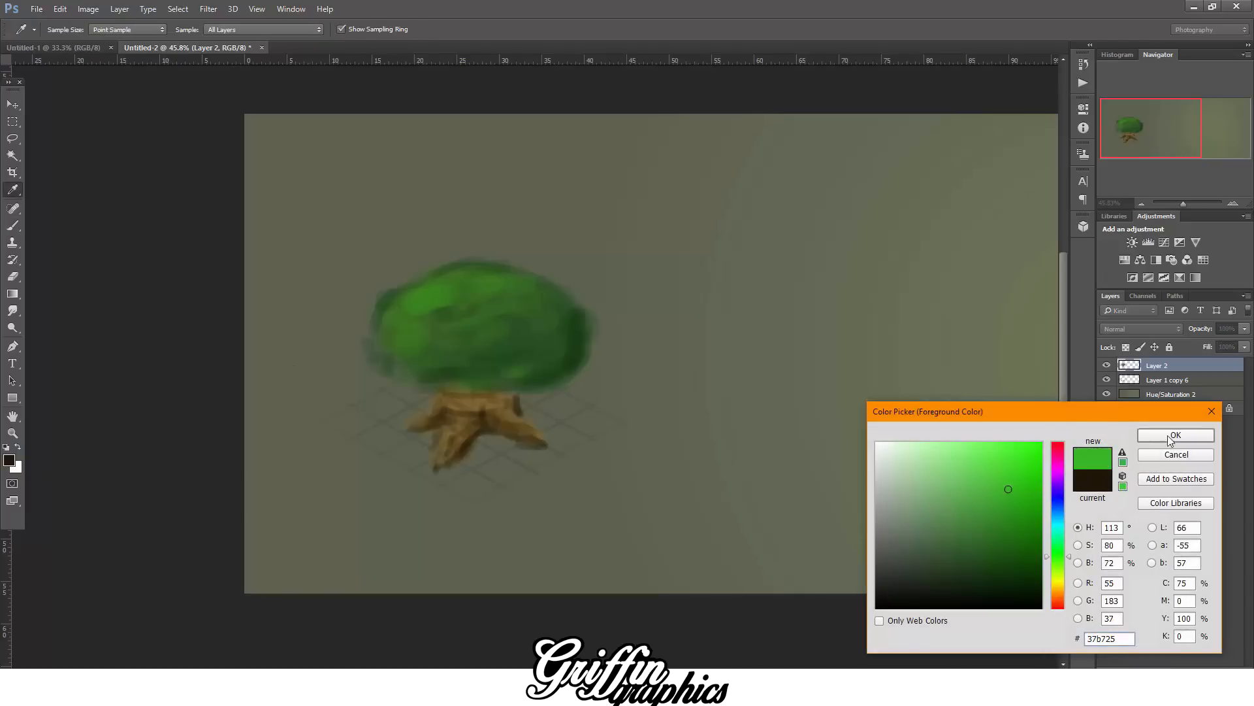
pyautogui.click(1173, 435)
pyautogui.press(']')
pyautogui.press(']')
pyautogui.press(']')
pyautogui.press(']')
pyautogui.press(']')
pyautogui.press(']')
pyautogui.press(']')
pyautogui.press(']')
pyautogui.press(']')
pyautogui.moveTo(387, 319)
pyautogui.mouseDown()
pyautogui.moveTo(445, 288)
pyautogui.moveTo(401, 347)
pyautogui.moveTo(431, 347)
pyautogui.moveTo(527, 280)
pyautogui.mouseUp()
# - Set the foreground to mid green #318825 and paint strokes along the lower part of the crown
pyautogui.click(9, 460)
pyautogui.click(554, 345)
pyautogui.click(1175, 435)
pyautogui.press('b')
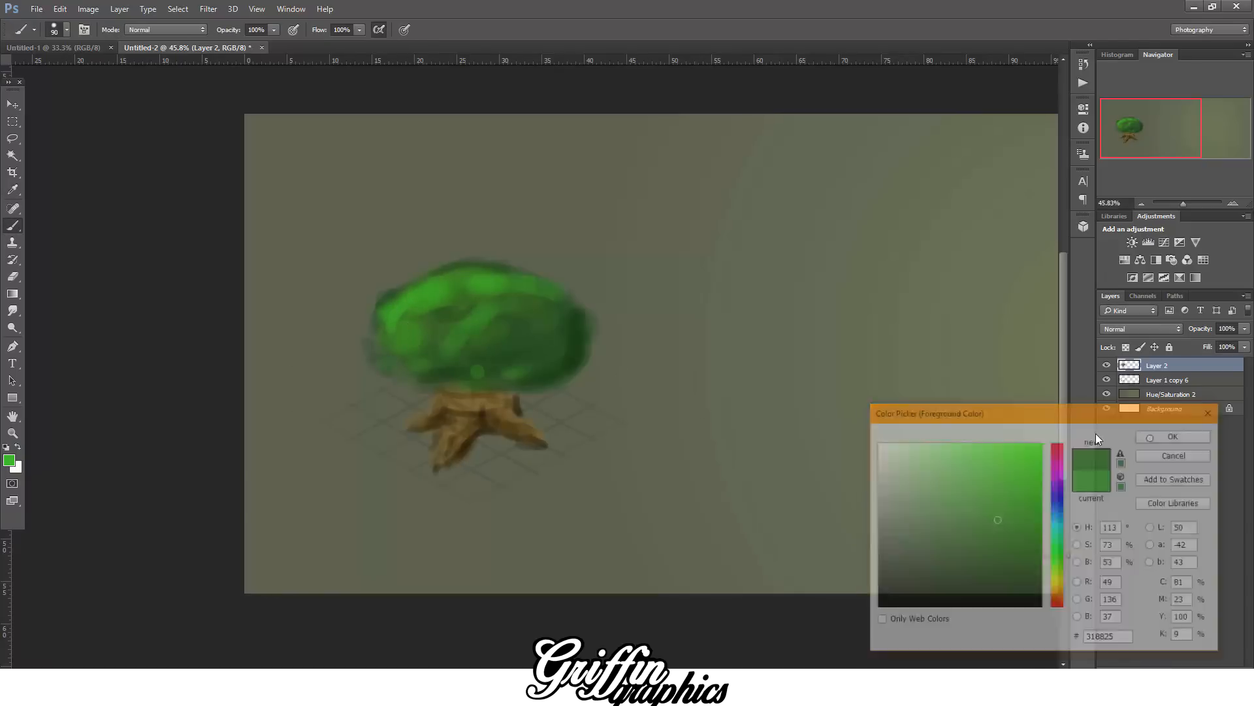
pyautogui.moveTo(398, 358)
pyautogui.mouseDown()
pyautogui.moveTo(442, 356)
pyautogui.moveTo(509, 380)
pyautogui.mouseUp()
# - Choose progressively darker greens and use a 60 px brush to shade the crown's edges and extend its outline upward and downward
pyautogui.click(10, 460)
pyautogui.click(1009, 542)
pyautogui.click(1174, 435)
pyautogui.click(9, 460)
pyautogui.click(988, 572)
pyautogui.click(1174, 435)
pyautogui.press('[')
pyautogui.press('[')
pyautogui.press('[')
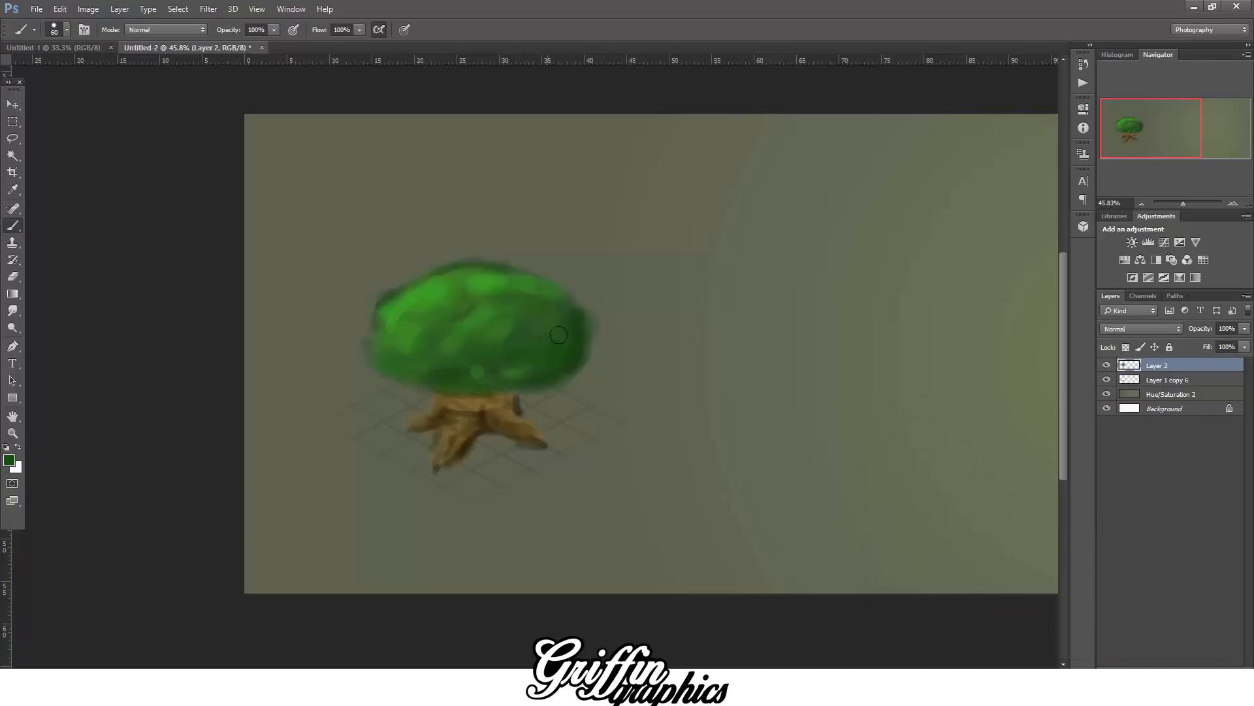
pyautogui.moveTo(564, 298)
pyautogui.mouseDown()
pyautogui.moveTo(569, 284)
pyautogui.moveTo(475, 247)
pyautogui.moveTo(383, 290)
pyautogui.moveTo(363, 365)
pyautogui.mouseUp()
pyautogui.moveTo(563, 383); pyautogui.dragTo(405, 386)
pyautogui.moveTo(418, 265)
pyautogui.mouseDown()
pyautogui.moveTo(488, 234)
pyautogui.moveTo(501, 243)
pyautogui.moveTo(488, 236)
pyautogui.mouseUp()
# - Set the foreground to green #379c22, enlarge the brush, and paint the lit upper area of the crown
pyautogui.click(9, 460)
pyautogui.click(467, 273)
pyautogui.click(1174, 434)
pyautogui.press(']')
pyautogui.press(']')
pyautogui.moveTo(432, 273)
pyautogui.mouseDown()
pyautogui.moveTo(393, 279)
pyautogui.moveTo(516, 262)
pyautogui.moveTo(401, 346)
pyautogui.moveTo(543, 261)
pyautogui.moveTo(490, 320)
pyautogui.mouseUp()
# - Pick a slightly darker, more saturated green and paint across the middle and lower crown
pyautogui.click(9, 460)
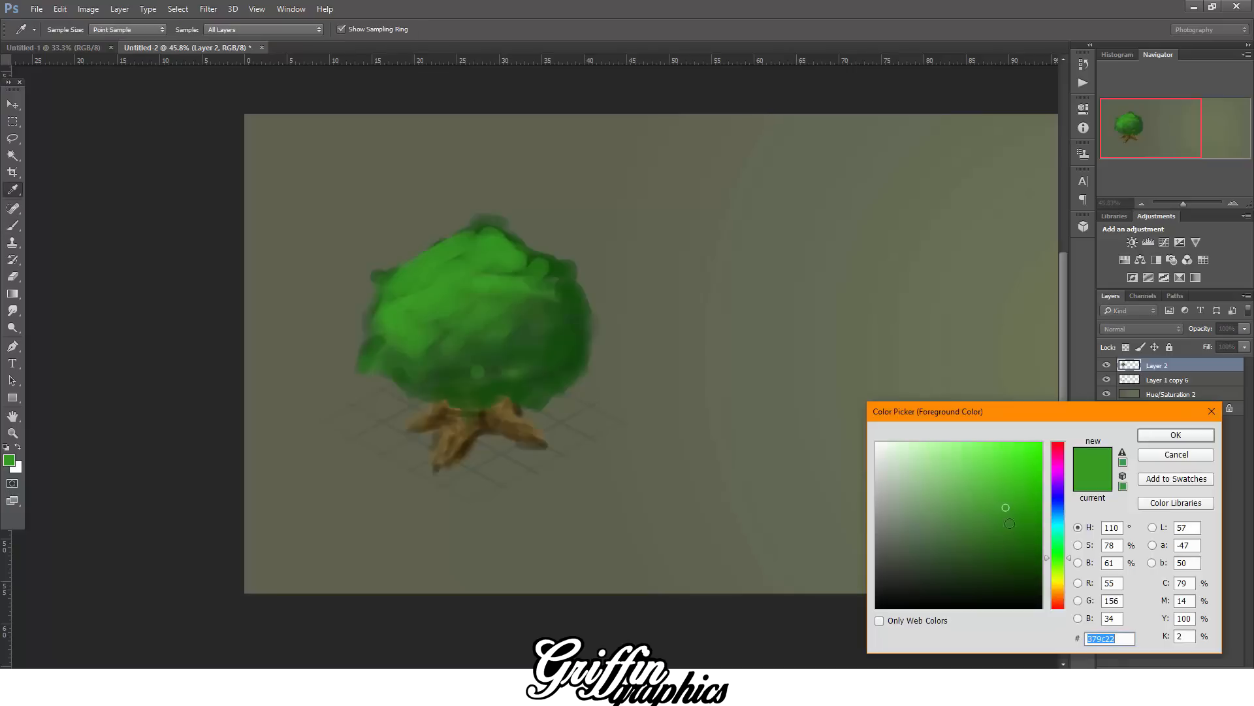
pyautogui.click(1019, 529)
pyautogui.click(1175, 434)
pyautogui.moveTo(401, 351)
pyautogui.mouseDown()
pyautogui.moveTo(380, 321)
pyautogui.moveTo(429, 301)
pyautogui.moveTo(451, 358)
pyautogui.moveTo(409, 347)
pyautogui.moveTo(476, 344)
pyautogui.moveTo(518, 277)
pyautogui.moveTo(451, 277)
pyautogui.moveTo(548, 367)
pyautogui.moveTo(585, 355)
pyautogui.mouseUp()
pyautogui.press('[')
pyautogui.press('[')
pyautogui.press('[')
# - Choose darker greens and paint foliage shadow patches inside the crown and along its shaded side, finishing with a 50 px brush
pyautogui.click(7, 461)
pyautogui.click(1007, 563)
pyautogui.click(1152, 438)
pyautogui.press(']')
pyautogui.press(']')
pyautogui.click(9, 460)
pyautogui.click(1000, 580)
pyautogui.click(1174, 433)
pyautogui.press('[')
pyautogui.press('[')
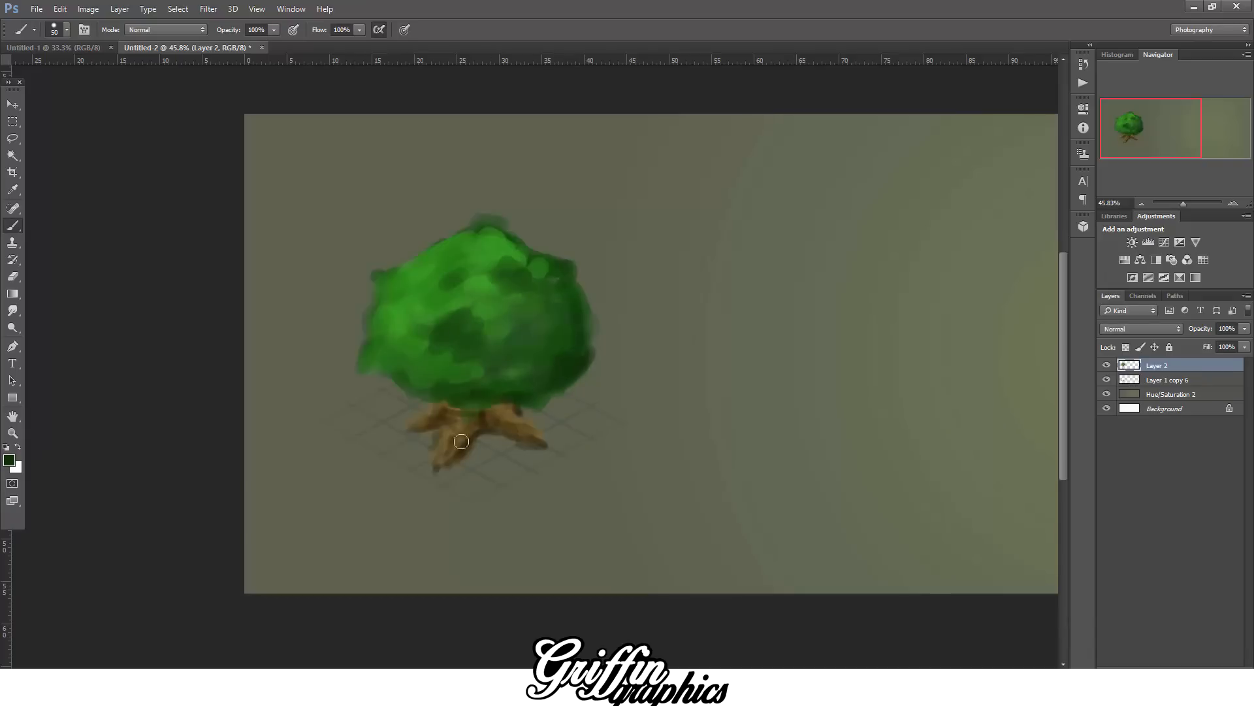
# - Choose a golden brown and repaint the trunk and roots up into the crown with a 35 px brush
pyautogui.click(8, 460)
pyautogui.click(1006, 497)
pyautogui.click(1175, 433)
pyautogui.press('[')
pyautogui.moveTo(516, 420)
pyautogui.mouseDown()
pyautogui.moveTo(460, 409)
pyautogui.moveTo(452, 440)
pyautogui.moveTo(483, 394)
pyautogui.moveTo(503, 403)
pyautogui.mouseUp()
pyautogui.click(9, 459)
pyautogui.click(512, 411)
pyautogui.press('Return')
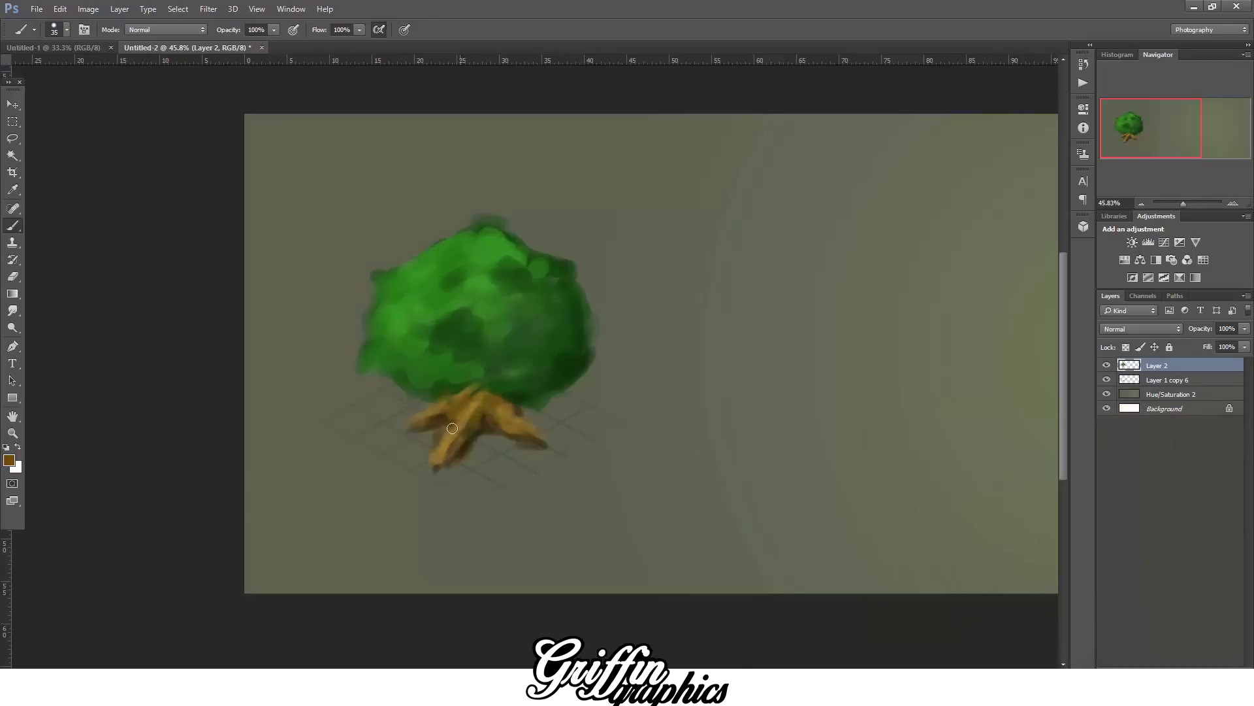
# - Sample dark green #154c0d from the crown and paint the crown's lower edge over the top of the trunk
pyautogui.click(9, 460)
pyautogui.click(536, 366)
pyautogui.press('Return')
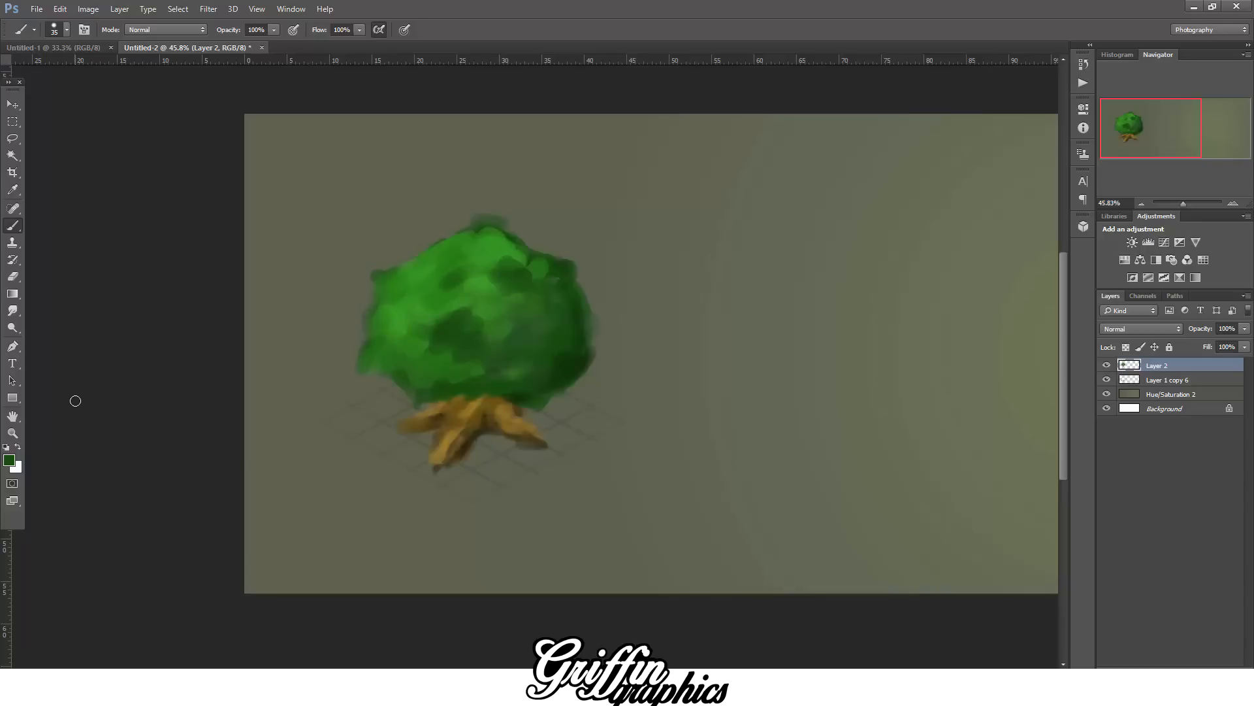
# - Choose a medium green and outline a teardrop-shaped leaf in the empty area beside the tree with a 35 px brush
pyautogui.hscroll(10, 878, 479)
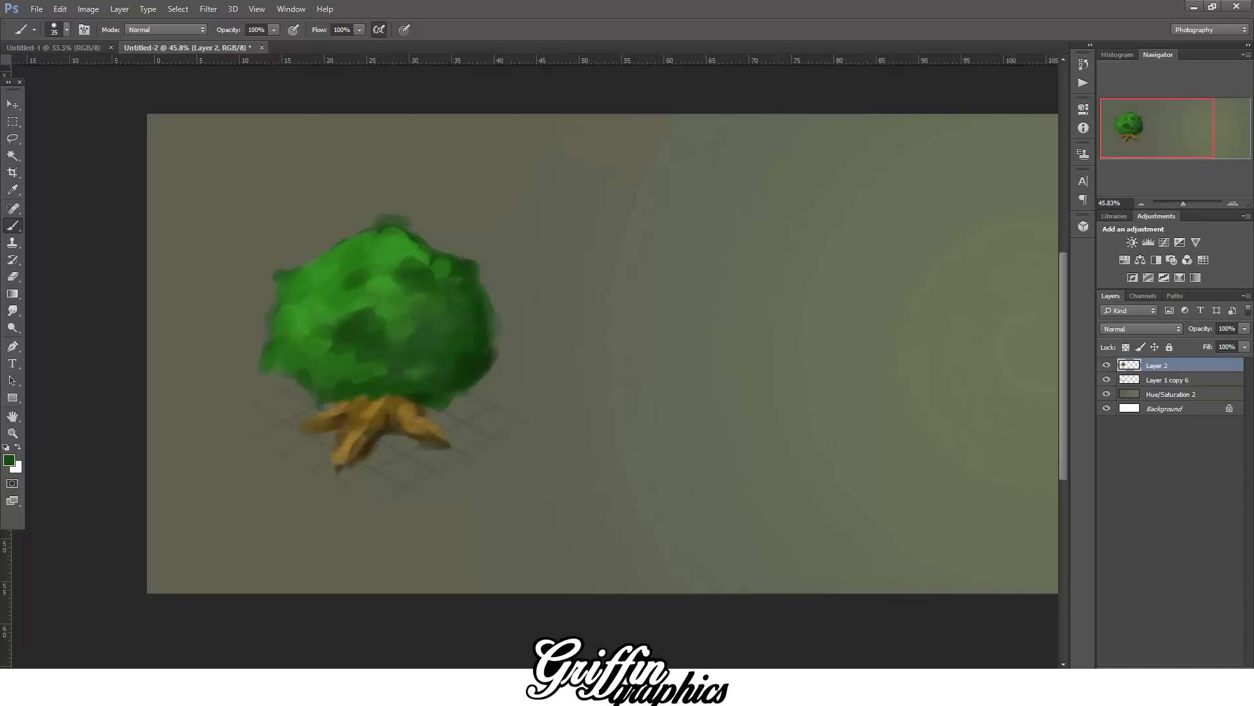
pyautogui.click(9, 462)
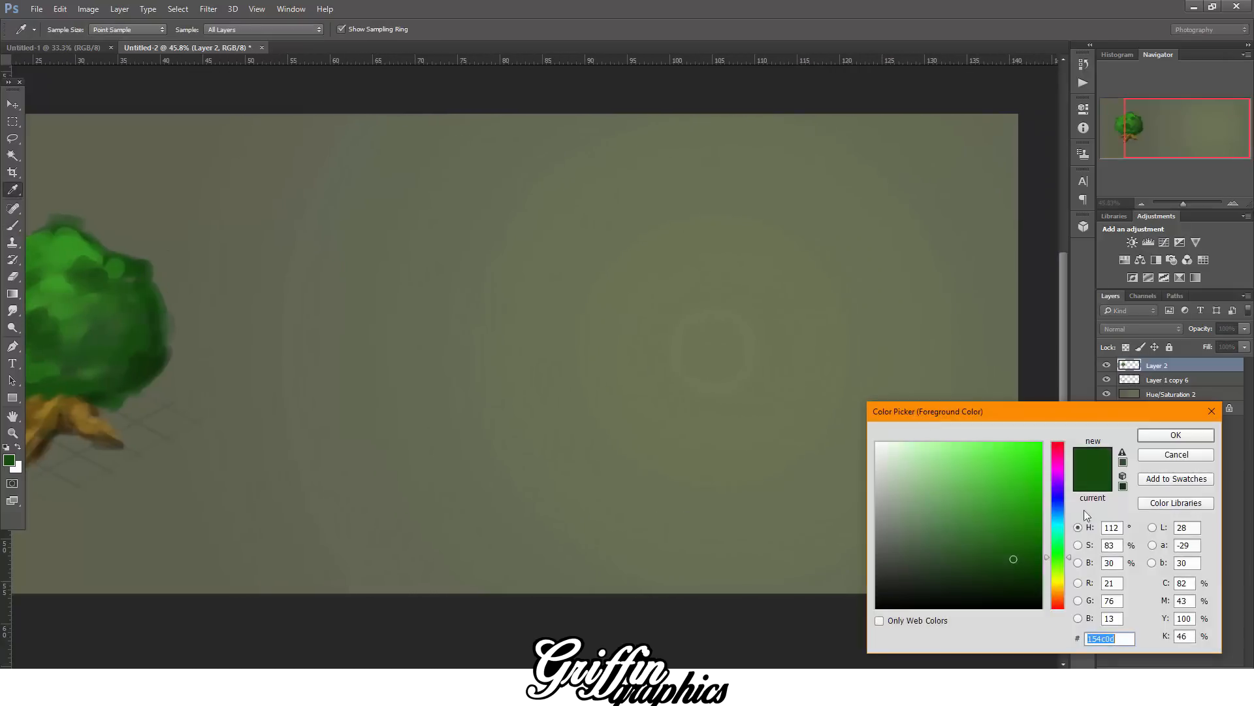
pyautogui.moveTo(1004, 514); pyautogui.dragTo(990, 508)
pyautogui.click(1163, 436)
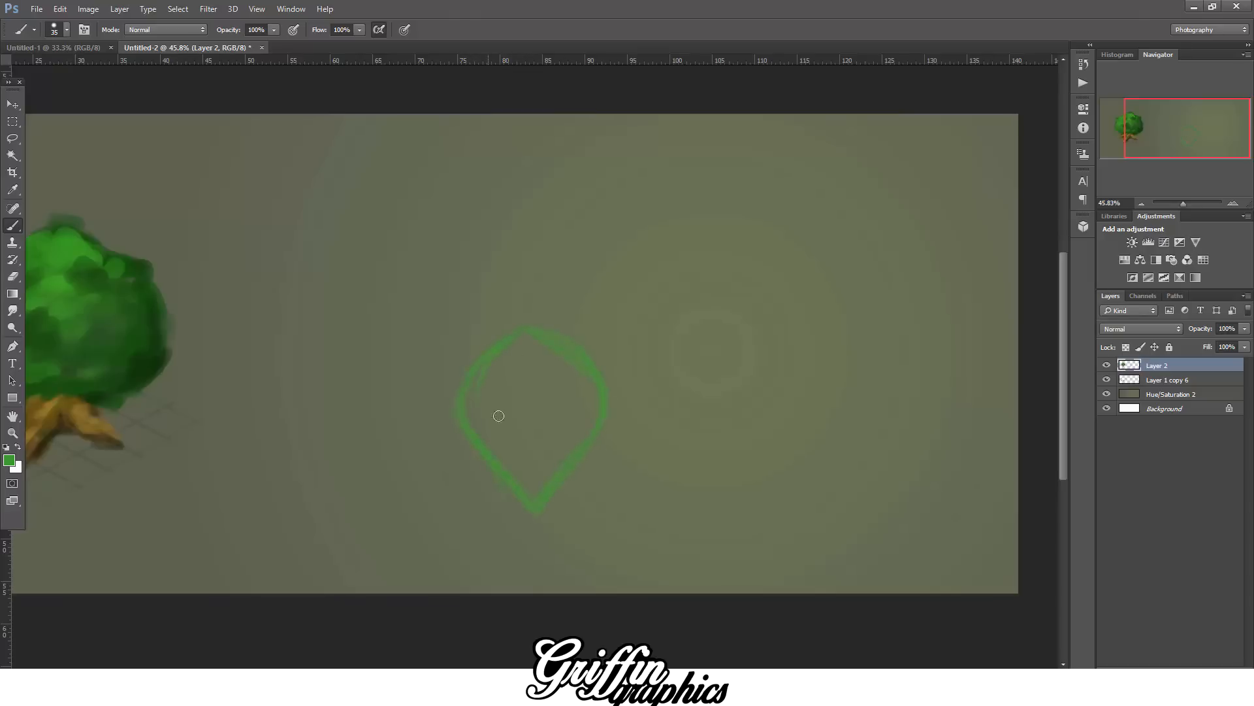
# - Fill the leaf outline with solid green using a larger brush, then touch up its edges with a 50 px brush
pyautogui.press(']')
pyautogui.press(']')
pyautogui.press(']')
pyautogui.press(']')
pyautogui.press(']')
pyautogui.press(']')
pyautogui.press(']')
pyautogui.moveTo(538, 489)
pyautogui.mouseDown()
pyautogui.moveTo(525, 421)
pyautogui.moveTo(487, 411)
pyautogui.moveTo(528, 349)
pyautogui.moveTo(564, 370)
pyautogui.moveTo(575, 418)
pyautogui.moveTo(568, 452)
pyautogui.mouseUp()
pyautogui.press('[')
pyautogui.press('[')
pyautogui.press('[')
pyautogui.press('[')
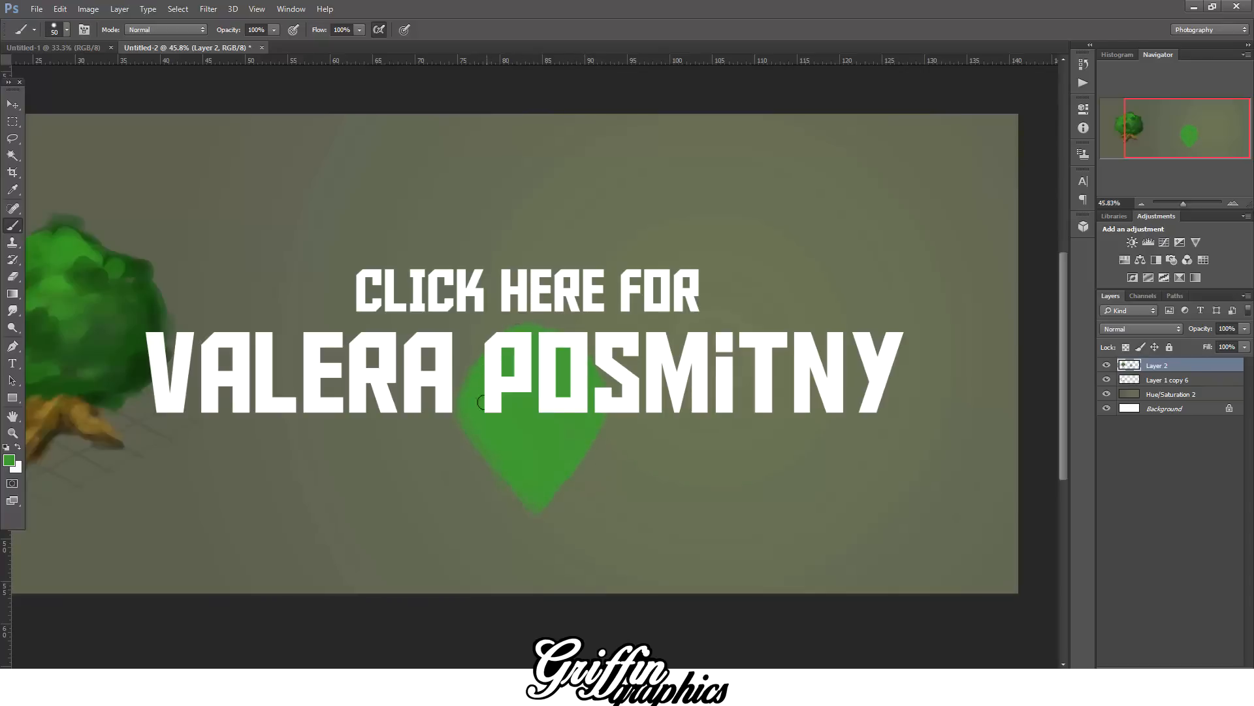
# - Trim the leaf's edges into a slimmer, smoother teardrop with the Eraser, up to 45 px
pyautogui.press('e')
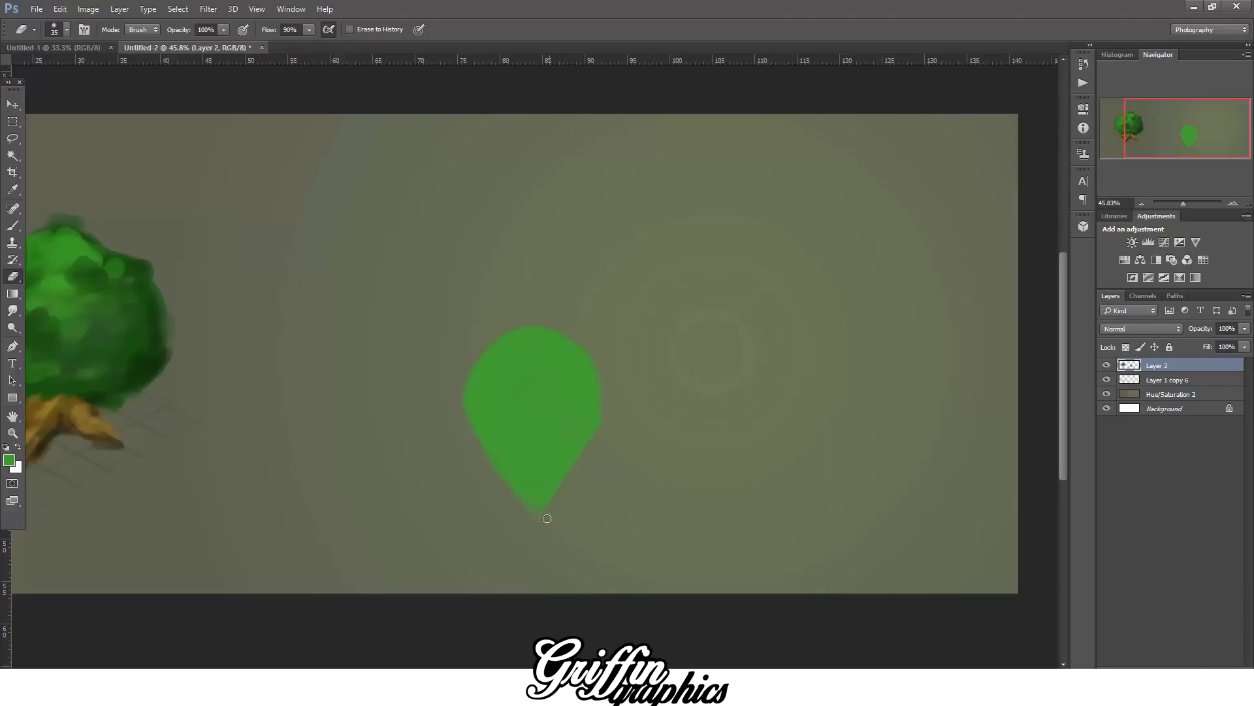
pyautogui.press(']')
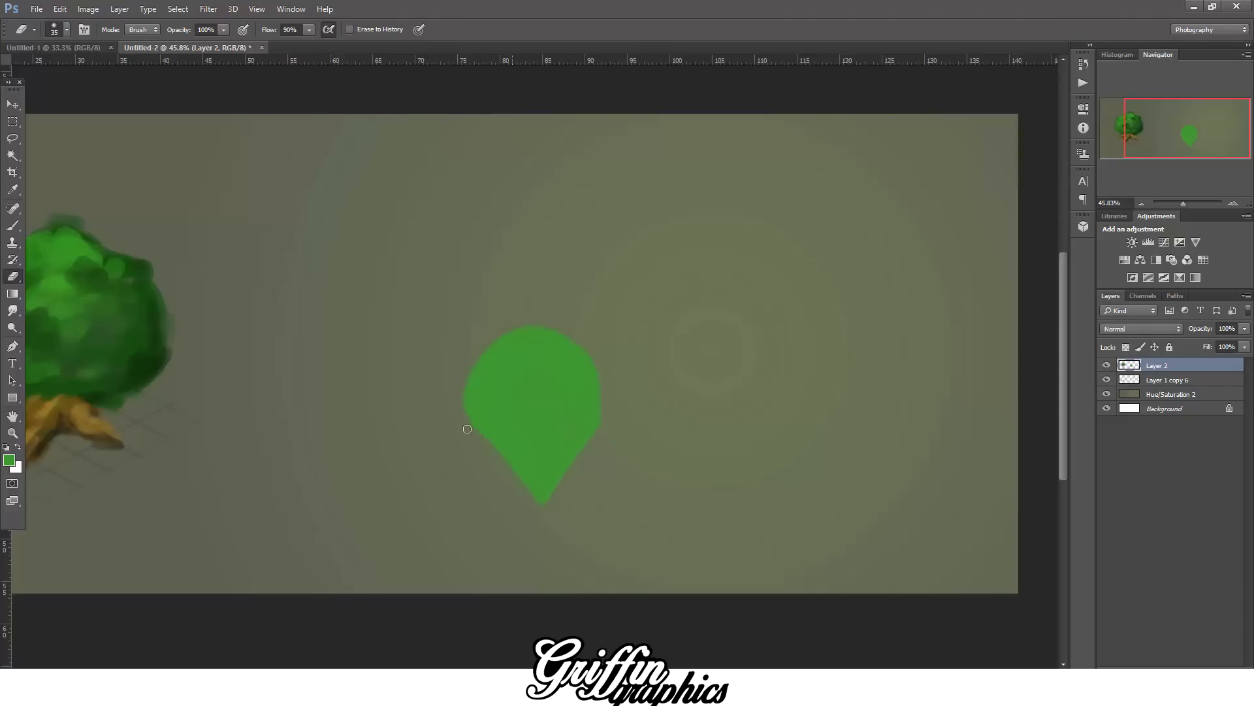
pyautogui.moveTo(468, 425); pyautogui.dragTo(481, 442)
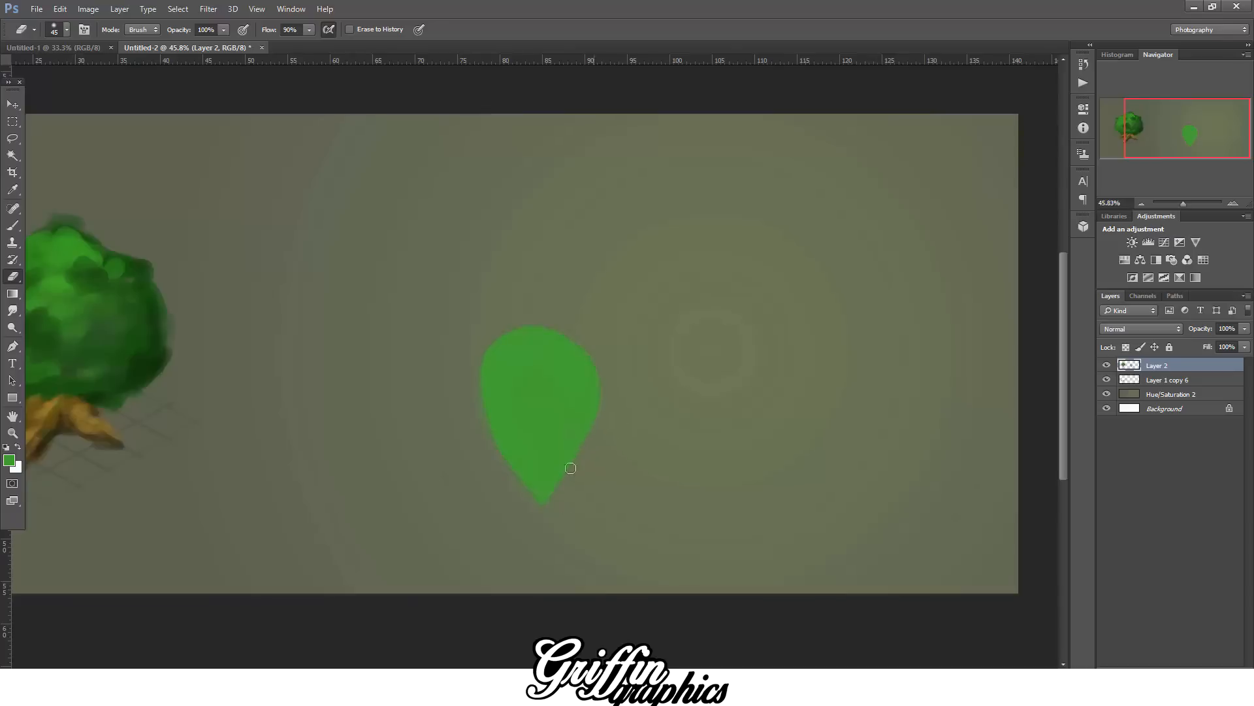
# - Duplicate Layer 2 twice and merge the copies back down into it
pyautogui.hotkey('ctrl', 'j')
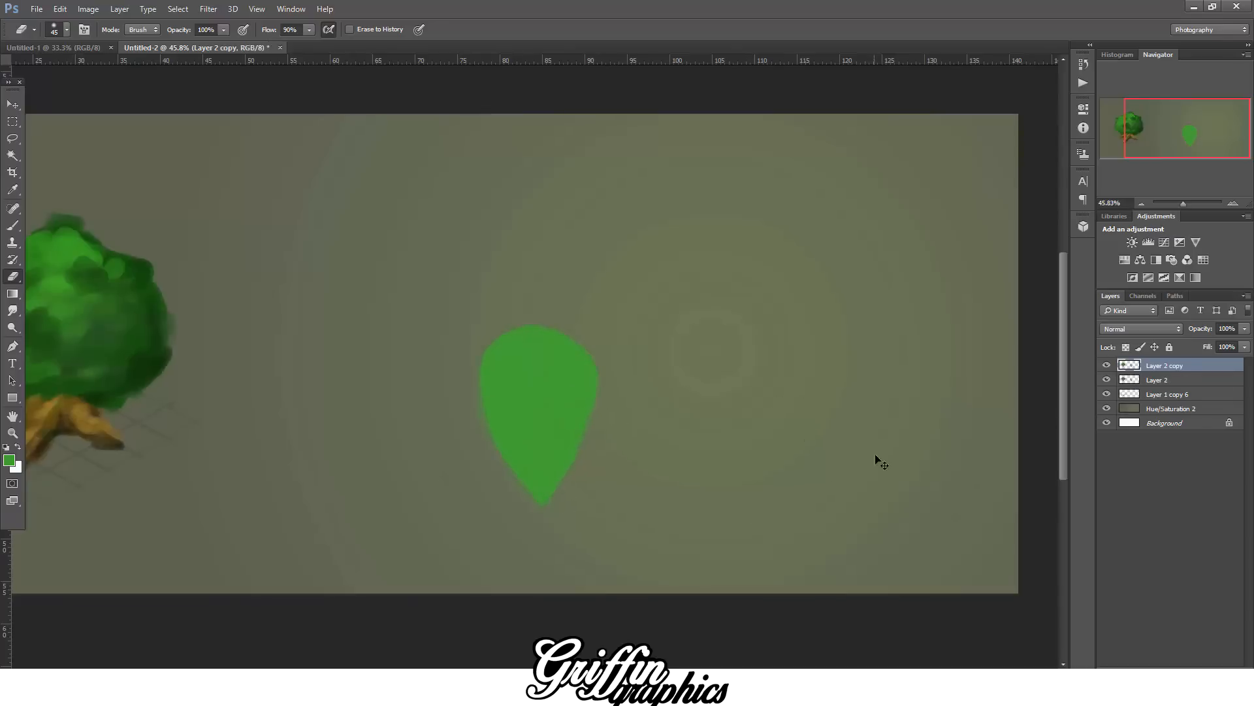
pyautogui.hotkey('ctrl', 'j')
pyautogui.hotkey('ctrl', 'e')
pyautogui.hotkey('ctrl', 'e')
# - Select the leaf with a rectangular marquee and cut and paste it onto its own layer
pyautogui.click(13, 121)
pyautogui.moveTo(414, 266); pyautogui.dragTo(646, 540)
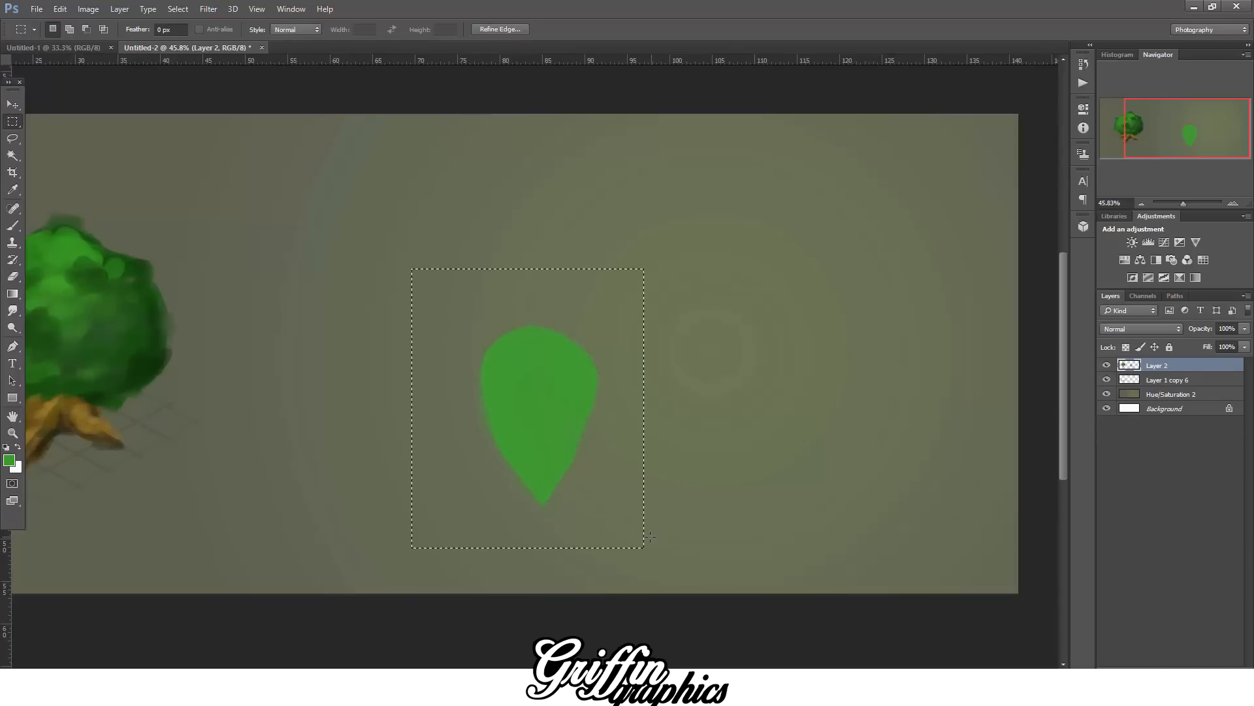
pyautogui.hotkey('ctrl', 'x')
pyautogui.hotkey('ctrl', 'v')
# - Widen the leaf with Free Transform, adjust its rotation and position, and apply the change
pyautogui.hotkey('ctrl', 't')
pyautogui.moveTo(614, 369); pyautogui.dragTo(648, 372)
pyautogui.moveTo(646, 272)
pyautogui.mouseDown()
pyautogui.moveTo(636, 275)
pyautogui.moveTo(666, 279)
pyautogui.mouseUp()
pyautogui.moveTo(553, 467); pyautogui.dragTo(545, 476)
pyautogui.press('Return')
# - Trace a pen path just inside the leaf's edge and use it to remove the soft fringe around the leaf
pyautogui.press('p')
pyautogui.scroll(5, 591, 392)
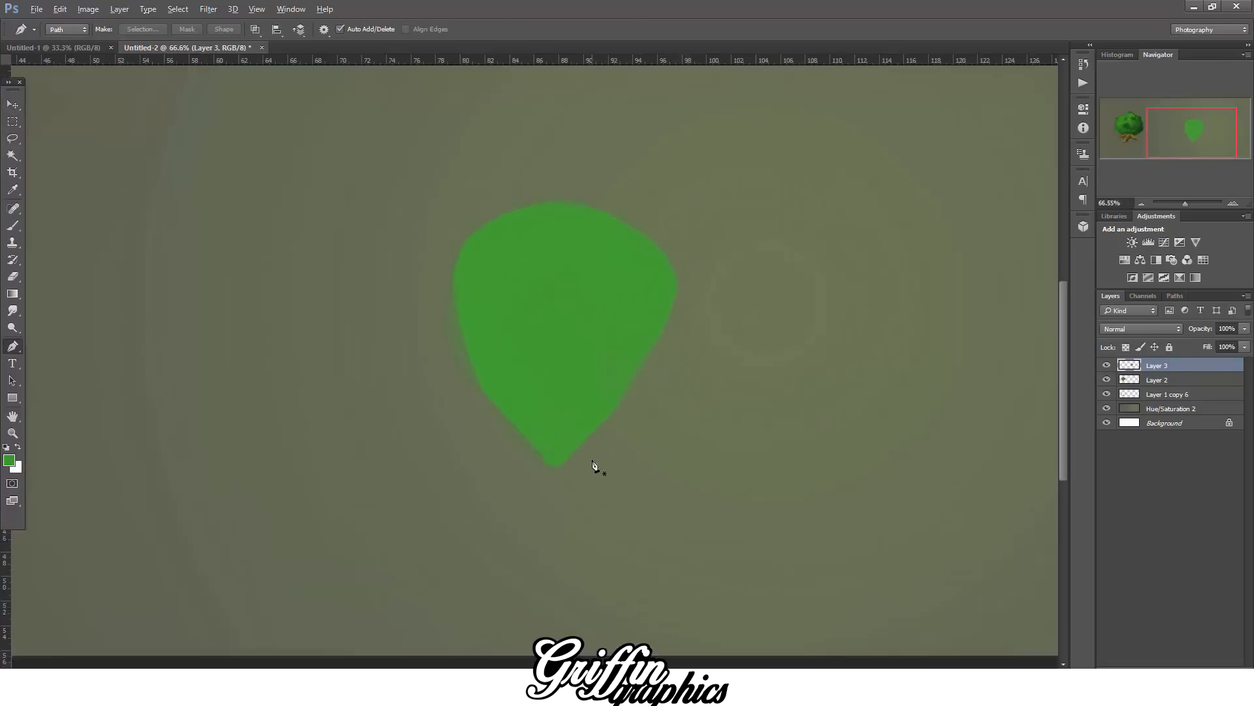
pyautogui.click(546, 512)
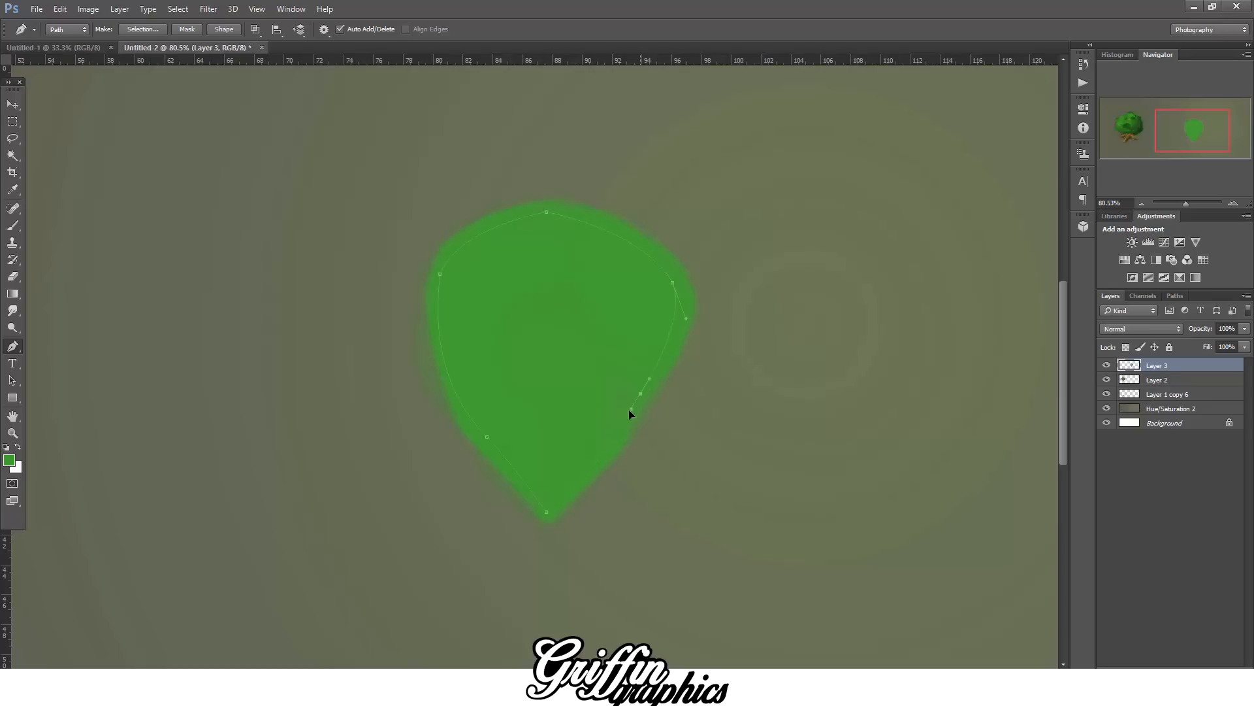
pyautogui.rightClick(636, 386)
pyautogui.click(636, 100)
pyautogui.press('Return')
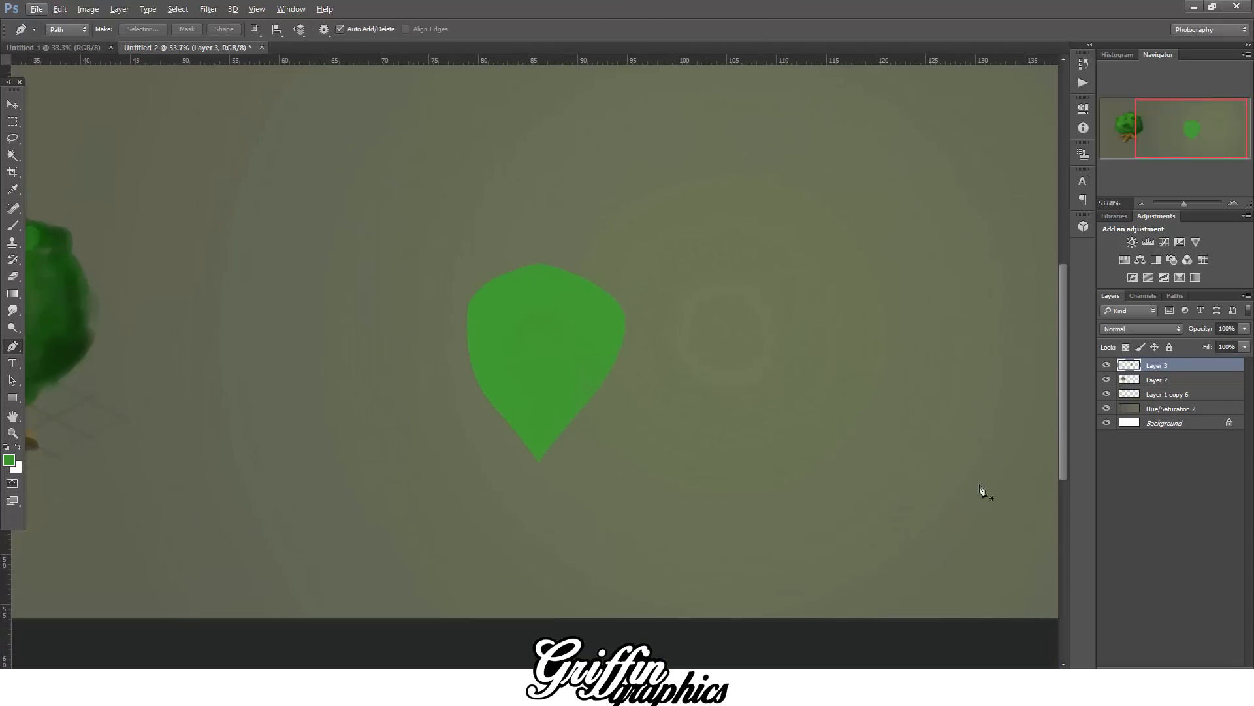
# - Add a new layer above the leaf's layer and clip it to the leaf
pyautogui.hotkey('ctrl', 'shift', 'alt', 'n')
pyautogui.rightClick(1183, 366)
pyautogui.click(1045, 318)
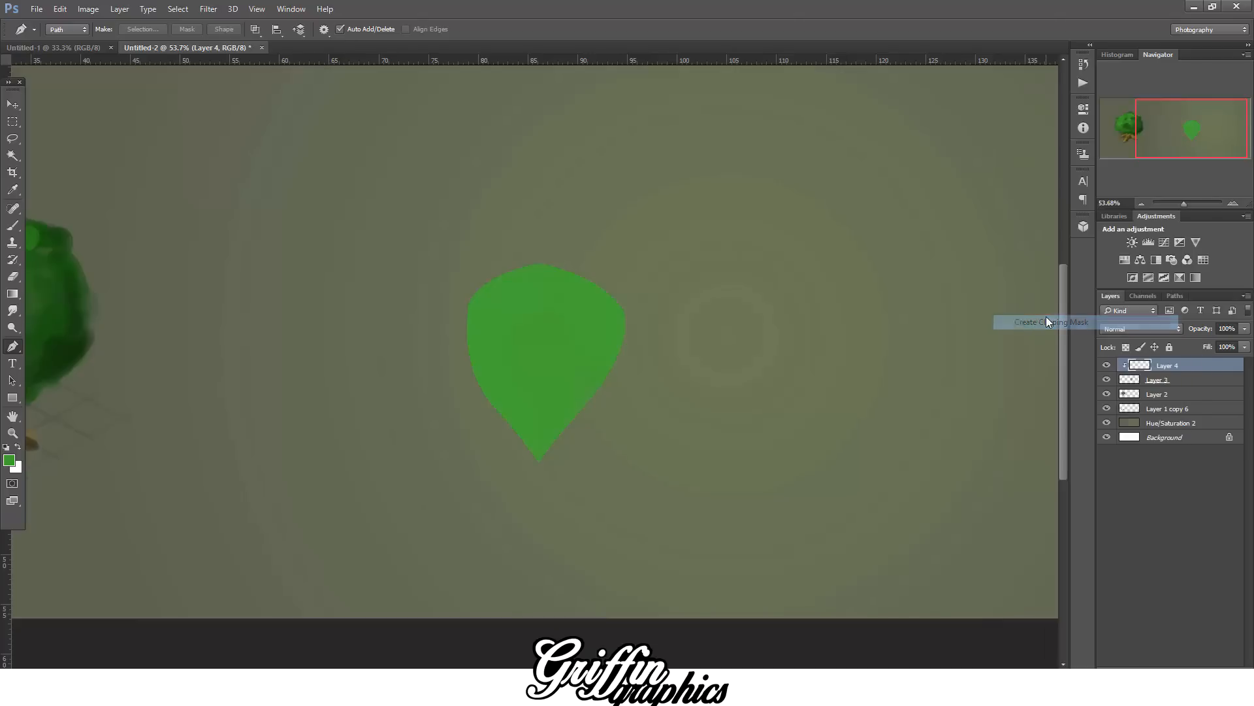
# - Choose a darker green and shade the leaf's outer edges on the clipped layer with an 80 px brush
pyautogui.press('i')
pyautogui.click(15, 466)
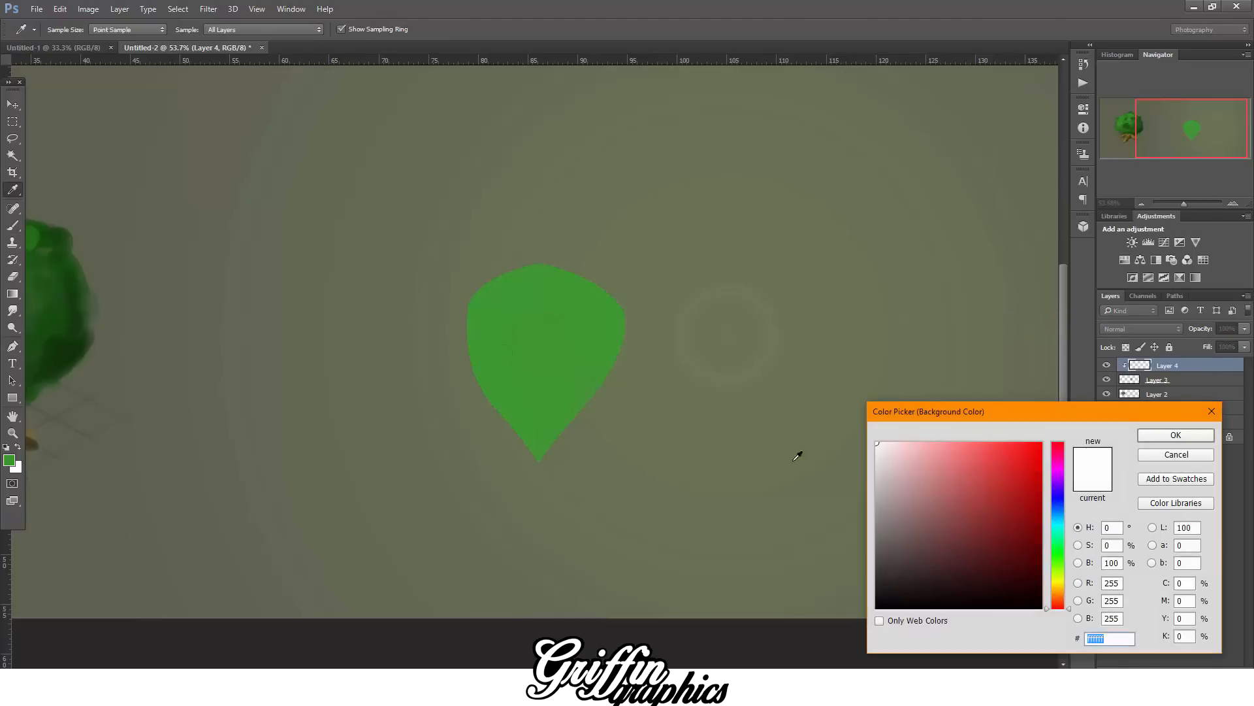
pyautogui.click(506, 351)
pyautogui.press('Return')
pyautogui.press('b')
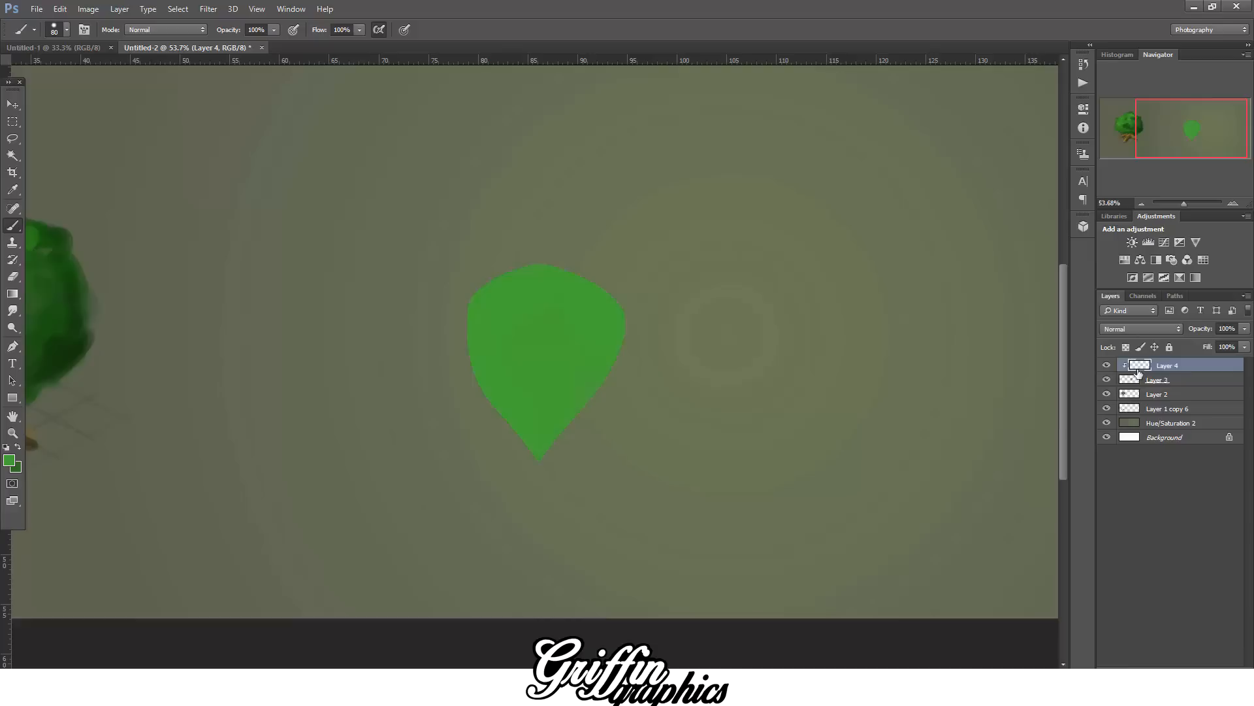
pyautogui.moveTo(528, 279)
pyautogui.mouseDown()
pyautogui.moveTo(429, 306)
pyautogui.moveTo(440, 325)
pyautogui.moveTo(477, 299)
pyautogui.mouseUp()
pyautogui.moveTo(458, 361); pyautogui.dragTo(534, 459)
pyautogui.moveTo(542, 248)
pyautogui.mouseDown()
pyautogui.moveTo(655, 296)
pyautogui.moveTo(551, 259)
pyautogui.moveTo(624, 299)
pyautogui.moveTo(606, 397)
pyautogui.moveTo(535, 471)
pyautogui.moveTo(507, 420)
pyautogui.mouseUp()
pyautogui.press('[')
pyautogui.press('[')
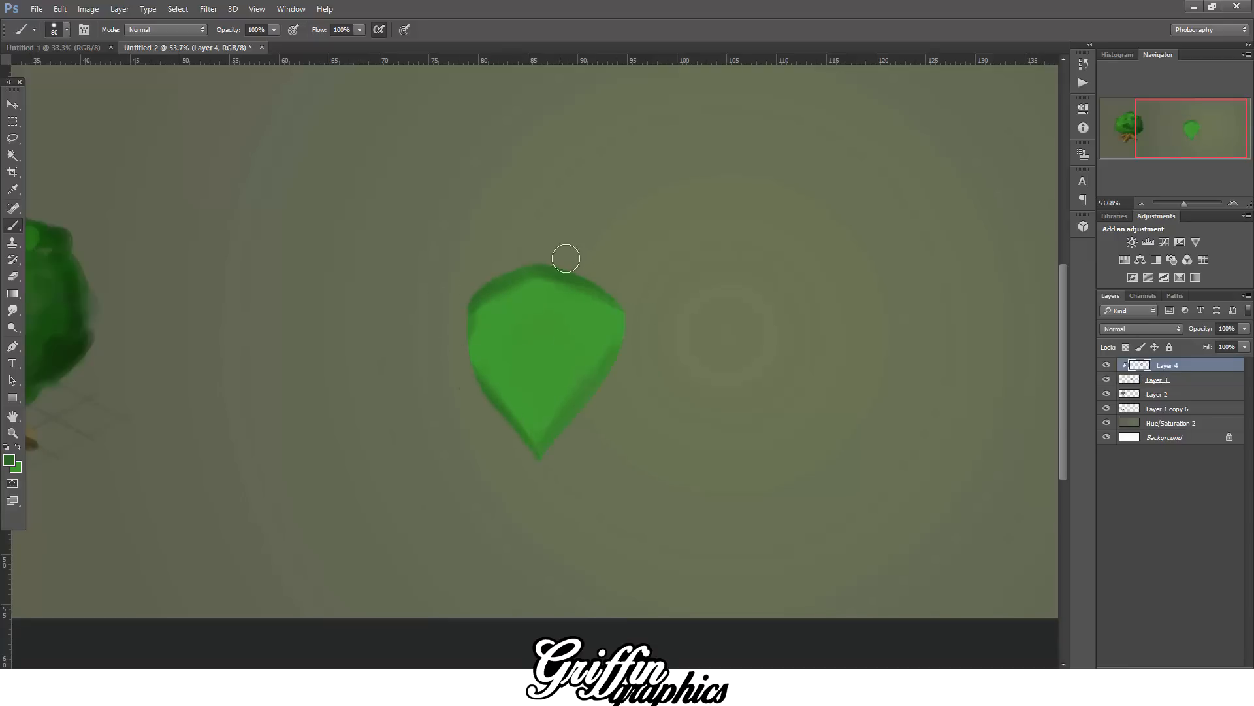
# - Reduce the brush size and paint a dark green central vein down the length of the leaf
pyautogui.moveTo(528, 280)
pyautogui.mouseDown()
pyautogui.moveTo(538, 398)
pyautogui.moveTo(539, 379)
pyautogui.mouseUp()
pyautogui.press('[')
pyautogui.press('[')
pyautogui.moveTo(531, 309); pyautogui.dragTo(534, 391)
pyautogui.press('v')
pyautogui.hotkey('ctrl', 't')
pyautogui.moveTo(536, 493); pyautogui.dragTo(537, 552)
pyautogui.hotkey('ctrl', 'z')
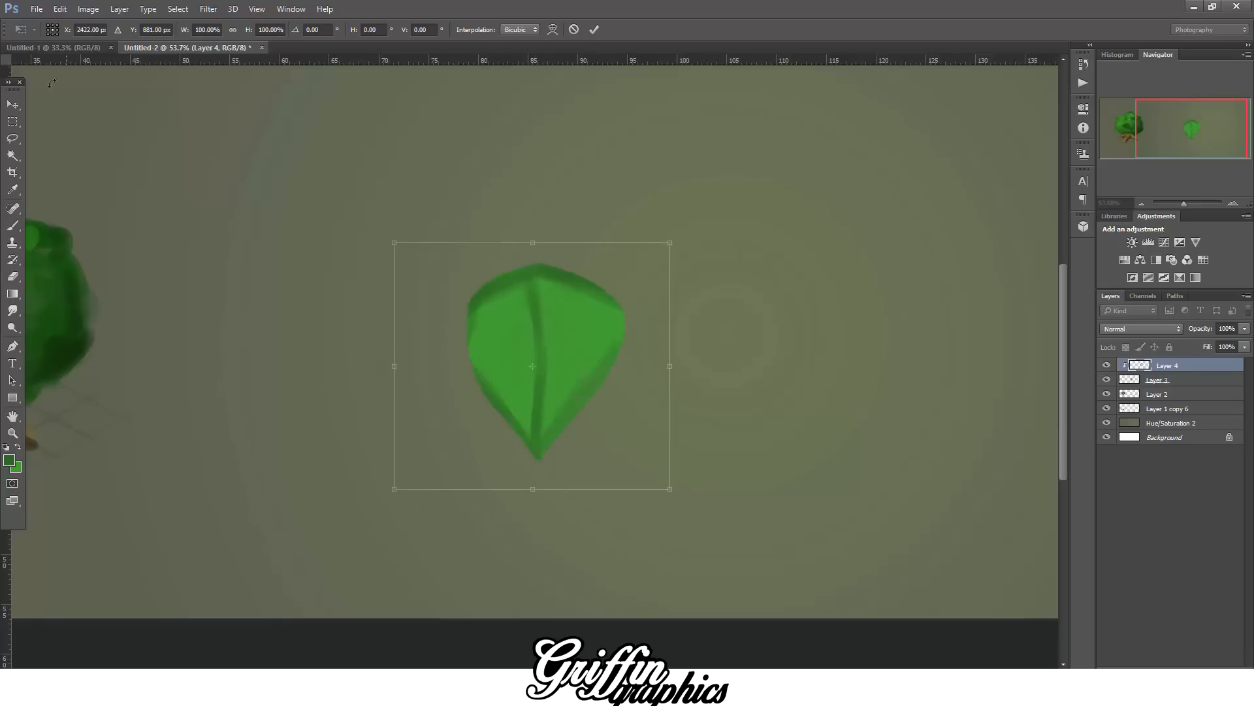
# - Free-transform the leaf's base layer and its clipped shading layer together to make the leaf narrower and taller
pyautogui.press('Escape')
pyautogui.keyDown('ctrl'); pyautogui.click(1178, 381); pyautogui.keyUp('ctrl')
pyautogui.hotkey('ctrl', 't')
pyautogui.moveTo(531, 489); pyautogui.dragTo(531, 526)
pyautogui.moveTo(669, 384); pyautogui.dragTo(654, 385)
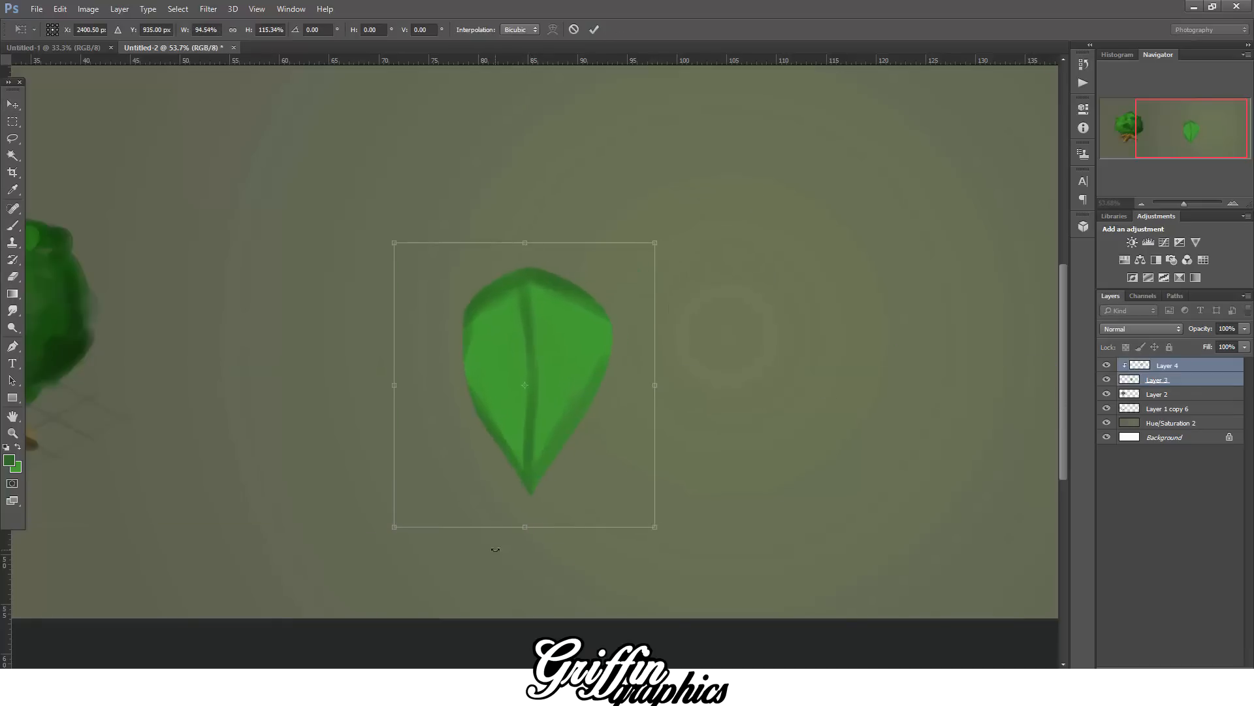
pyautogui.moveTo(524, 526); pyautogui.dragTo(524, 503)
pyautogui.press('Return')
# - Paint curved dark green side veins on both halves of the leaf on Layer 4, using a small brush of about 30 to 40 px
pyautogui.press('b')
pyautogui.click(1161, 369)
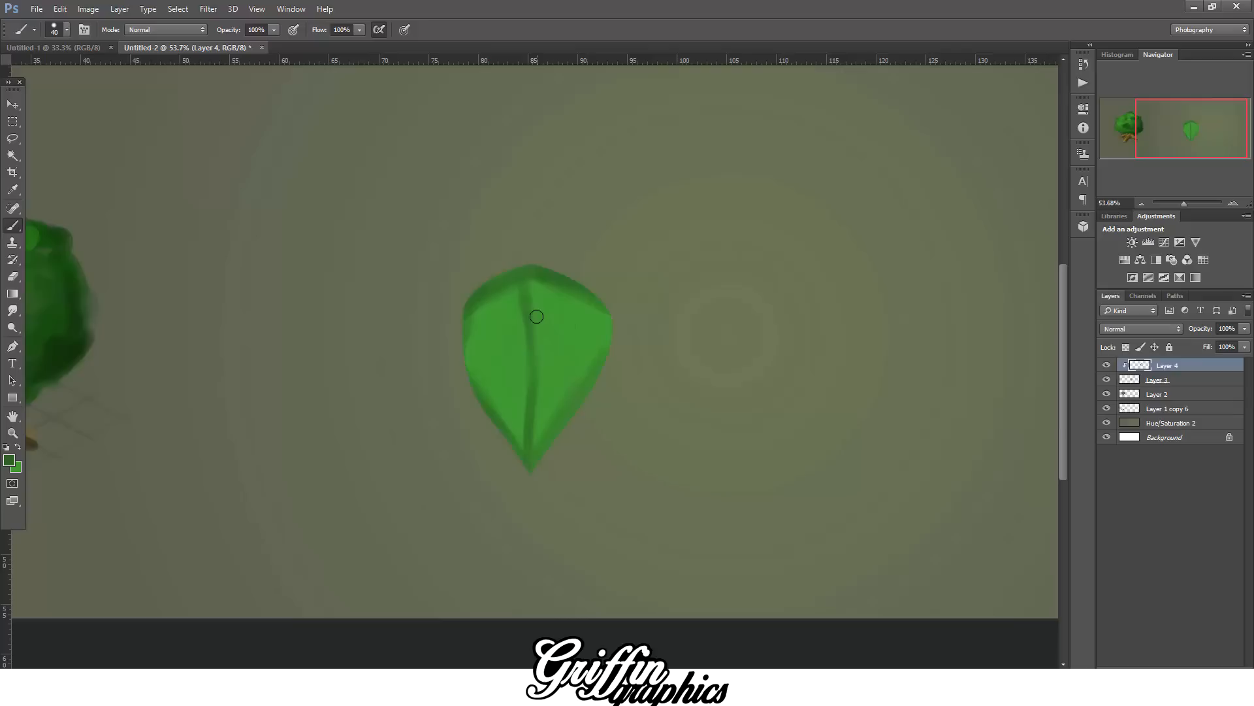
pyautogui.moveTo(465, 362); pyautogui.dragTo(526, 328)
pyautogui.press('[')
pyautogui.moveTo(550, 370); pyautogui.dragTo(588, 380)
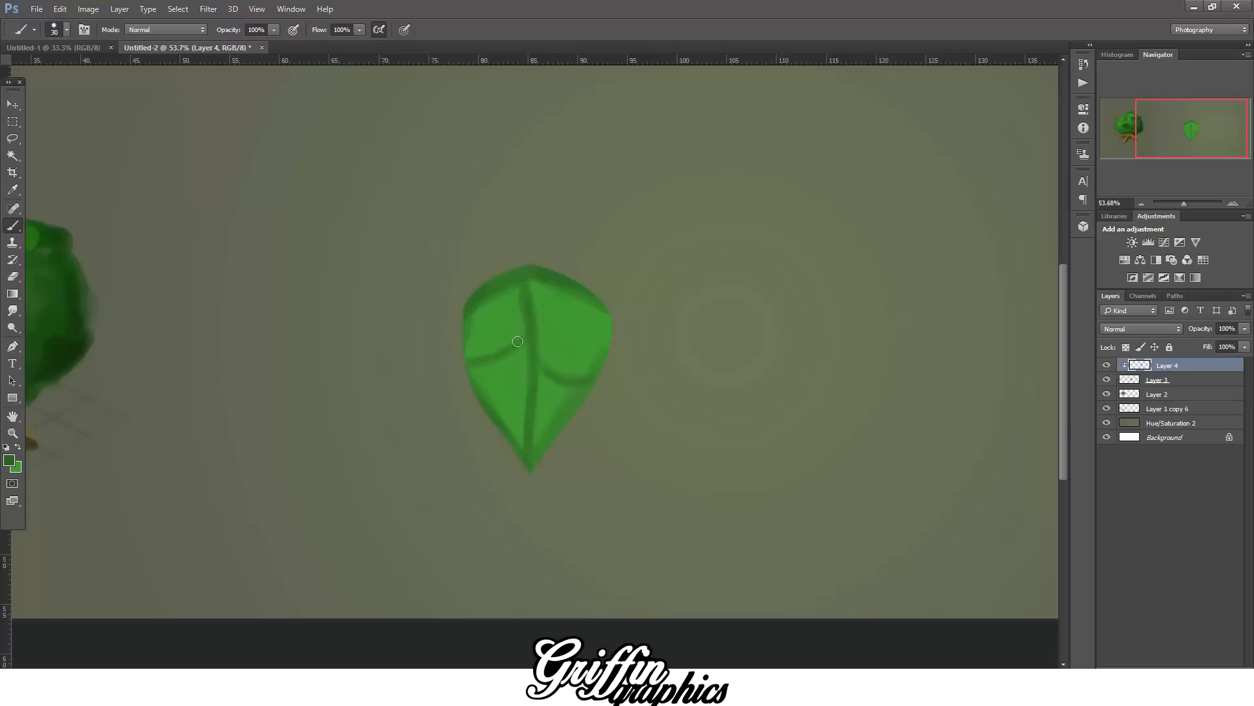
pyautogui.press(']')
pyautogui.press(']')
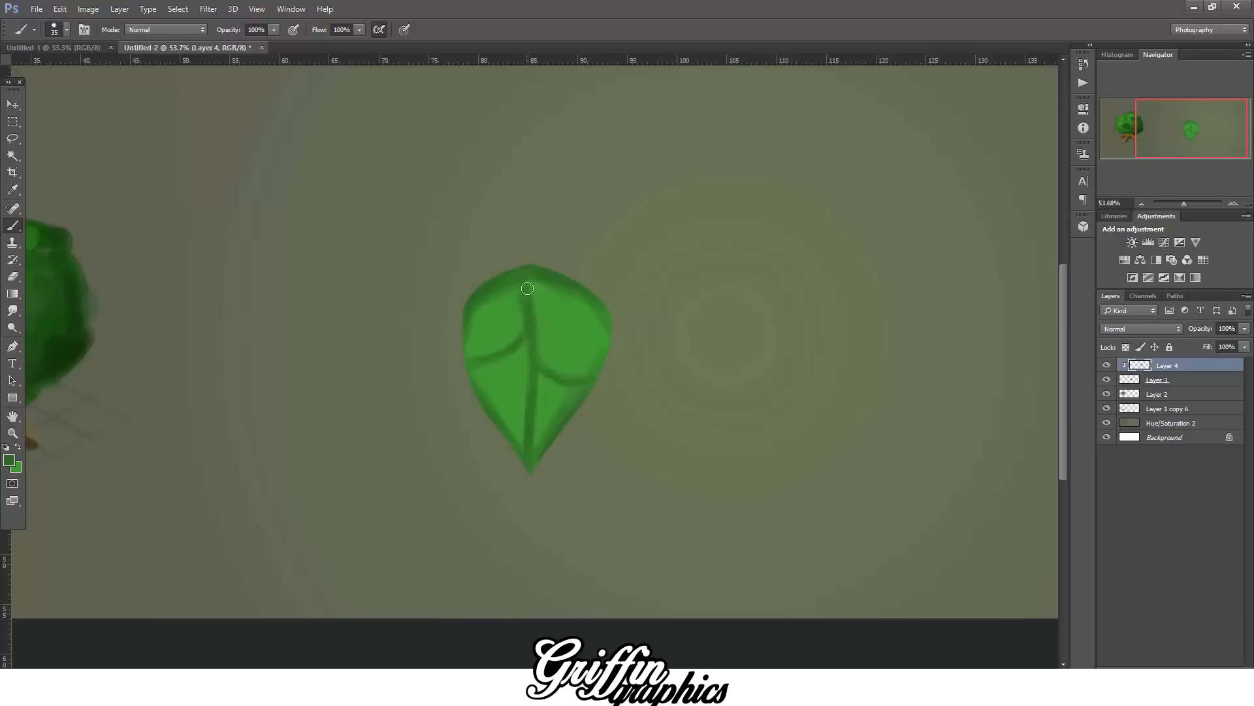
# - Choose the brighter green #4cb83c, paint highlights between the leaf's veins, and add a new layer above the vein layer
pyautogui.click(10, 463)
pyautogui.click(1103, 452)
pyautogui.click(9, 461)
pyautogui.click(568, 327)
pyautogui.press('Return')
pyautogui.press('[')
pyautogui.press('[')
pyautogui.moveTo(482, 330)
pyautogui.mouseDown()
pyautogui.moveTo(505, 294)
pyautogui.moveTo(569, 362)
pyautogui.moveTo(556, 418)
pyautogui.moveTo(501, 317)
pyautogui.moveTo(552, 295)
pyautogui.moveTo(538, 286)
pyautogui.moveTo(484, 311)
pyautogui.moveTo(508, 356)
pyautogui.mouseUp()
pyautogui.click(1206, 673)
pyautogui.press(']')
pyautogui.press(']')
# - Brush a rough lighter-green texture over the leaf with a textured brush at 500 px and set that layer's opacity to 34%
pyautogui.click(9, 460)
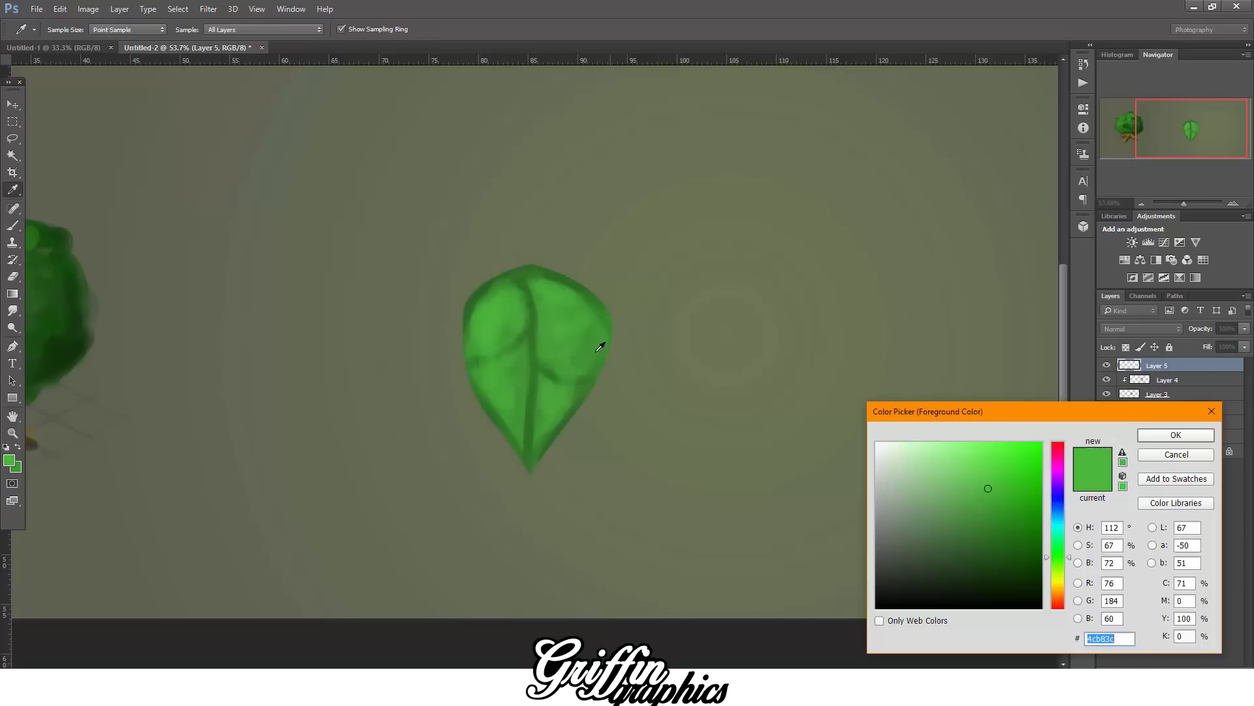
pyautogui.click(569, 356)
pyautogui.click(964, 482)
pyautogui.click(1176, 435)
pyautogui.click(67, 30)
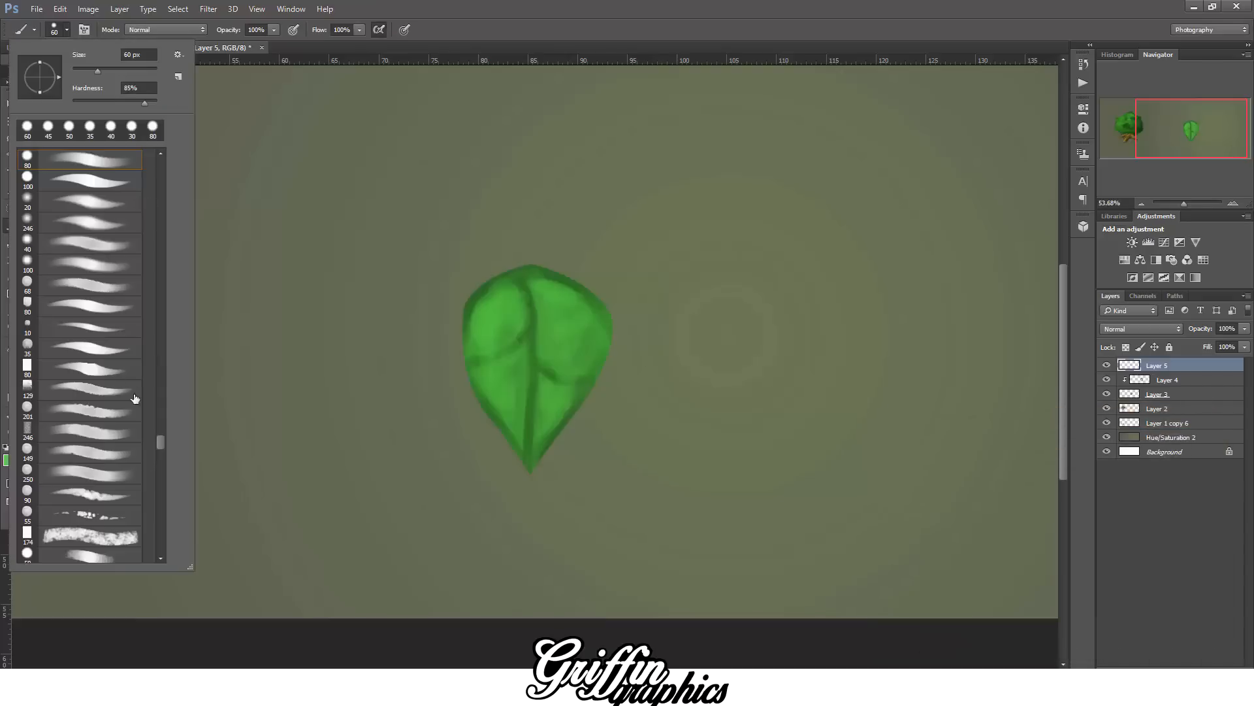
pyautogui.click(113, 538)
pyautogui.moveTo(505, 396); pyautogui.dragTo(541, 431)
pyautogui.press(']')
pyautogui.press(']')
pyautogui.press(']')
pyautogui.press(']')
pyautogui.press(']')
pyautogui.moveTo(475, 381); pyautogui.dragTo(588, 360)
pyautogui.click(1244, 328)
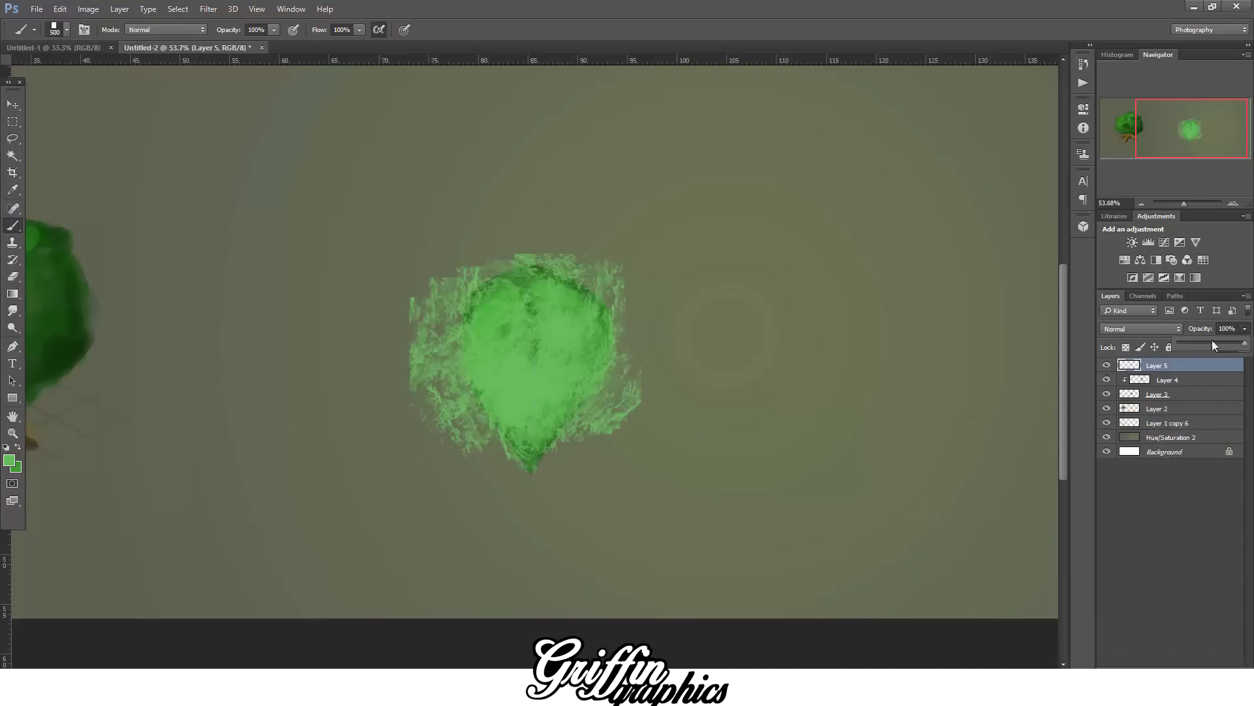
pyautogui.moveTo(1213, 341)
pyautogui.mouseDown()
pyautogui.moveTo(1189, 345)
pyautogui.moveTo(1201, 344)
pyautogui.mouseUp()
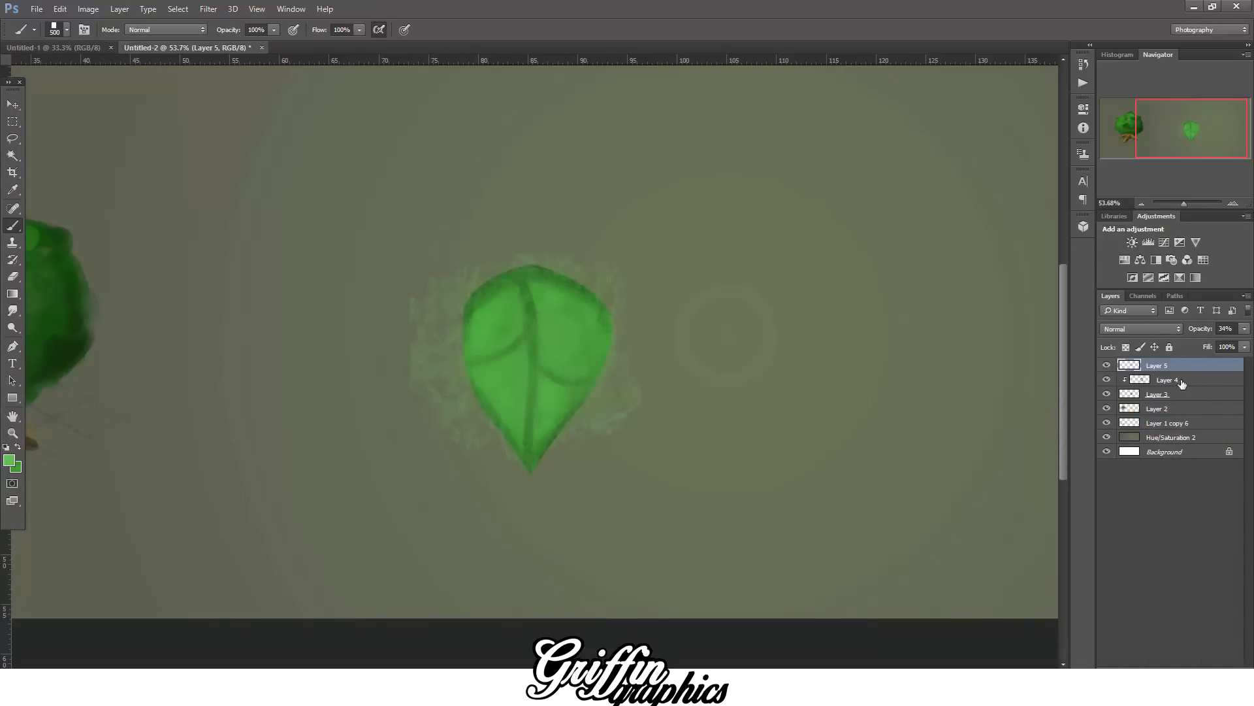
pyautogui.rightClick(1169, 370)
pyautogui.click(1061, 402)
pyautogui.hotkey('ctrl', 'z')
# - Clip the texture layer to the leaf and place it below the vein layer
pyautogui.rightClick(1163, 368)
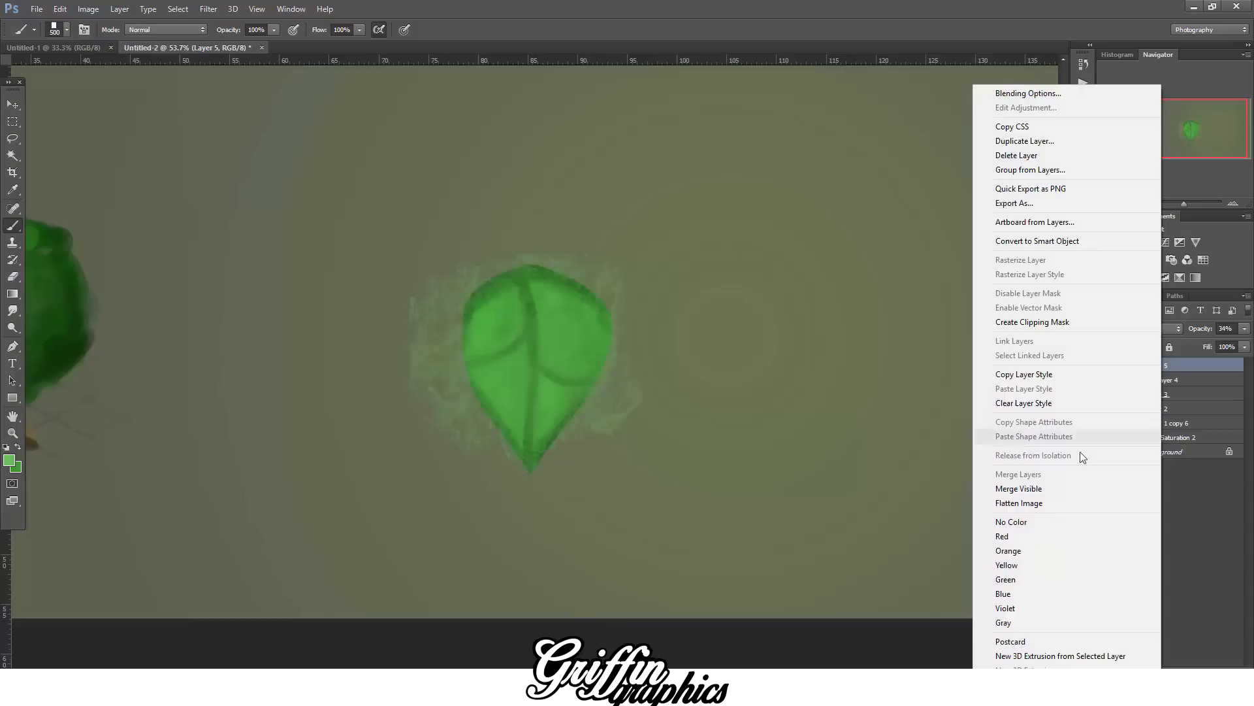
pyautogui.click(1044, 322)
pyautogui.moveTo(1172, 365); pyautogui.dragTo(1176, 380)
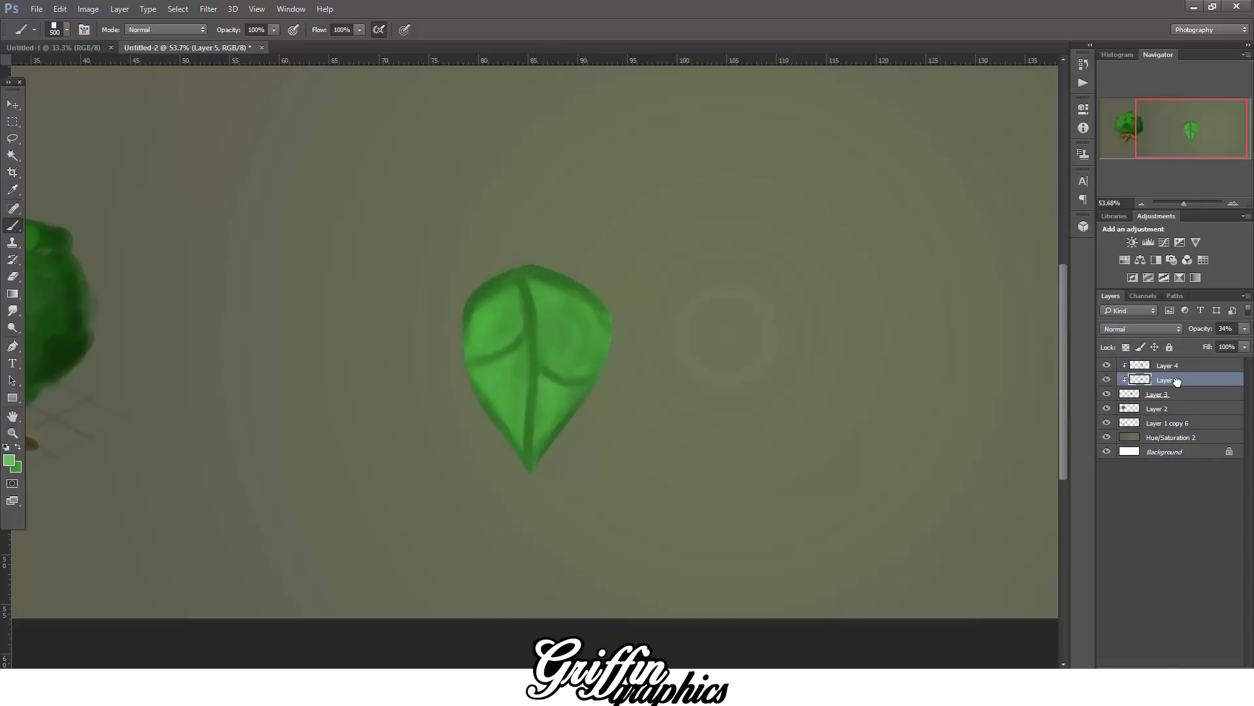
# - Add a new layer above the vein layer, clip it to the leaf, and set the foreground color to dark green #1f4919
pyautogui.click(1196, 366)
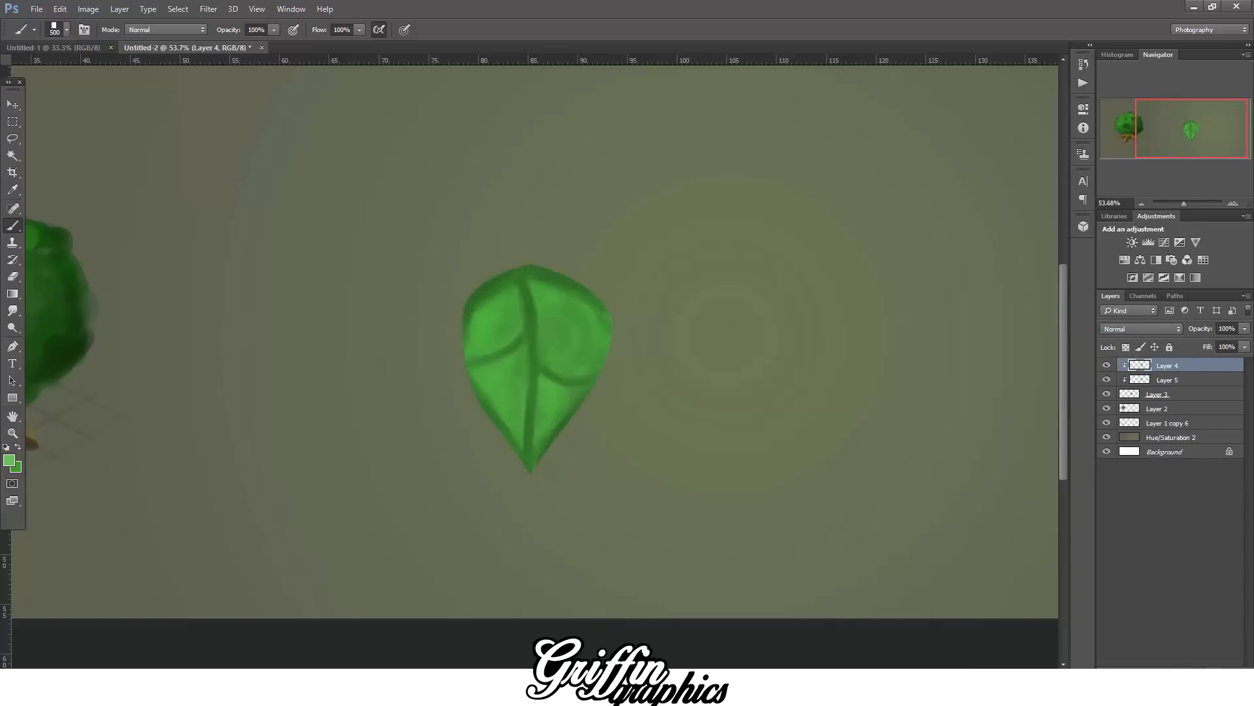
pyautogui.hotkey('ctrl', 'shift', 'alt', 'n')
pyautogui.rightClick(1190, 368)
pyautogui.click(1058, 322)
pyautogui.press('d')
pyautogui.click(9, 460)
pyautogui.click(483, 286)
pyautogui.click(959, 566)
pyautogui.click(1175, 436)
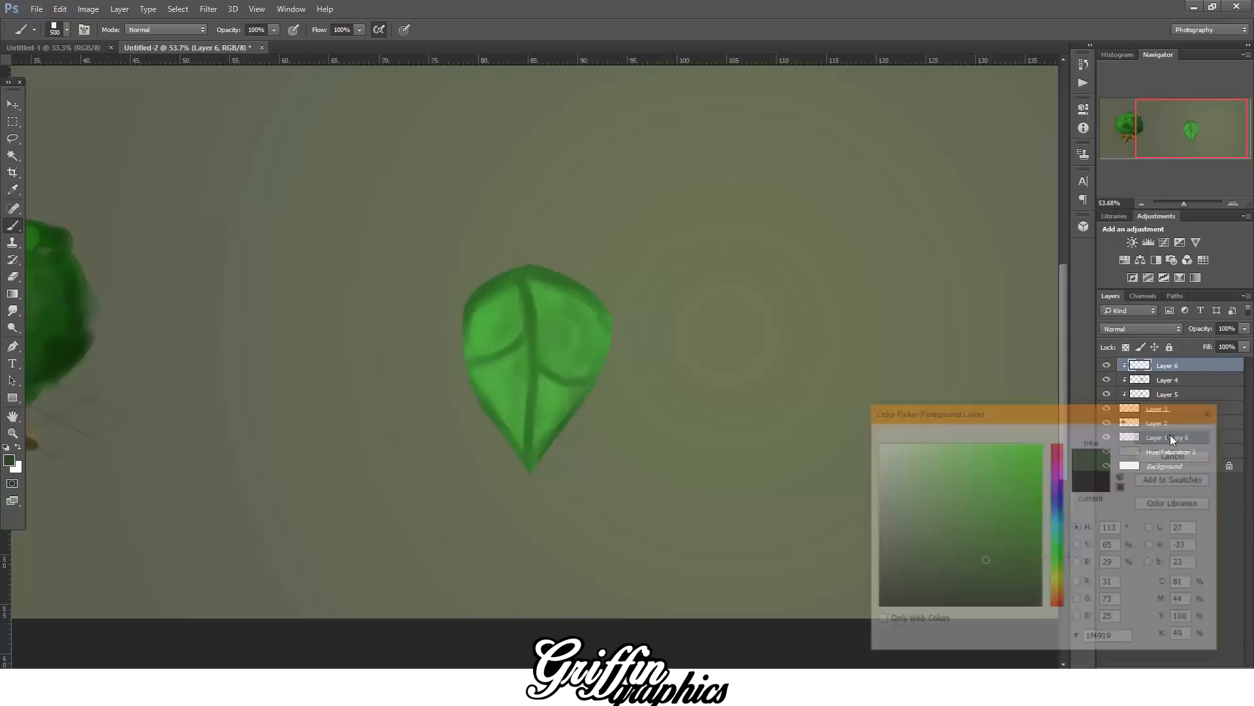
pyautogui.press('[')
pyautogui.press('[')
pyautogui.press('[')
pyautogui.press('[')
pyautogui.click(567, 340)
pyautogui.hotkey('ctrl', 'alt', 'z')
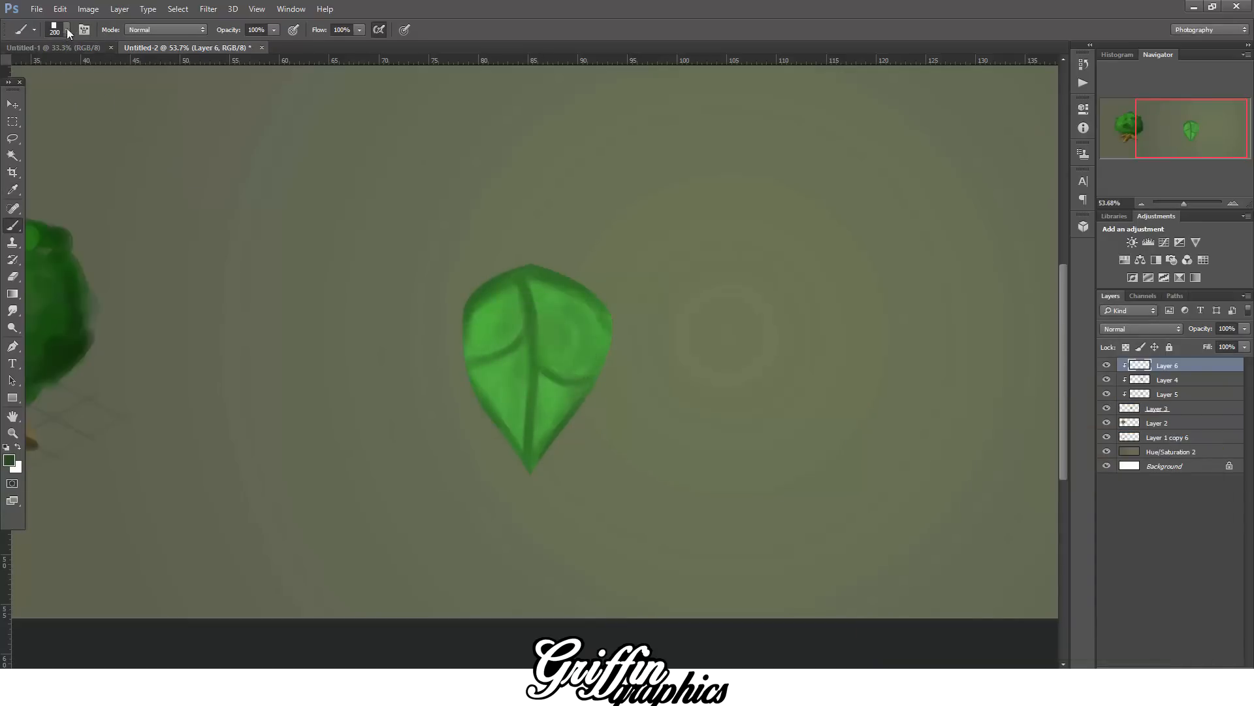
# - Paint dark green shadows along the leaf's right and lower-left edges and down its central vein with a smooth 50 px brush
pyautogui.click(67, 30)
pyautogui.moveTo(159, 444); pyautogui.dragTo(159, 456)
pyautogui.doubleClick(128, 527)
pyautogui.press(']')
pyautogui.press(']')
pyautogui.press(']')
pyautogui.press(']')
pyautogui.moveTo(578, 287)
pyautogui.mouseDown()
pyautogui.moveTo(611, 299)
pyautogui.moveTo(616, 367)
pyautogui.moveTo(585, 400)
pyautogui.mouseUp()
pyautogui.moveTo(478, 392); pyautogui.dragTo(523, 465)
pyautogui.moveTo(530, 313); pyautogui.dragTo(520, 481)
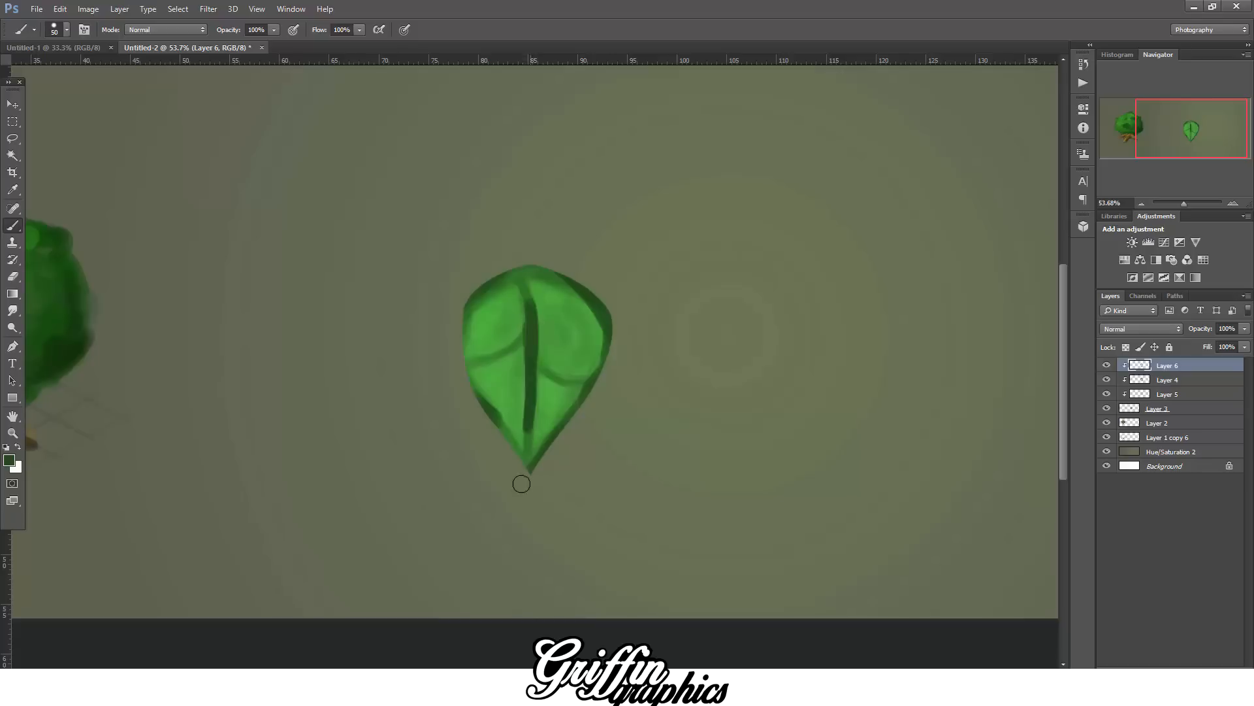
# - Soften the dark shadows with a 29.1 px Gaussian Blur and set their layer's opacity to 56%
pyautogui.click(208, 8)
pyautogui.moveTo(215, 154)
pyautogui.click(160, 202)
pyautogui.moveTo(847, 312); pyautogui.dragTo(850, 312)
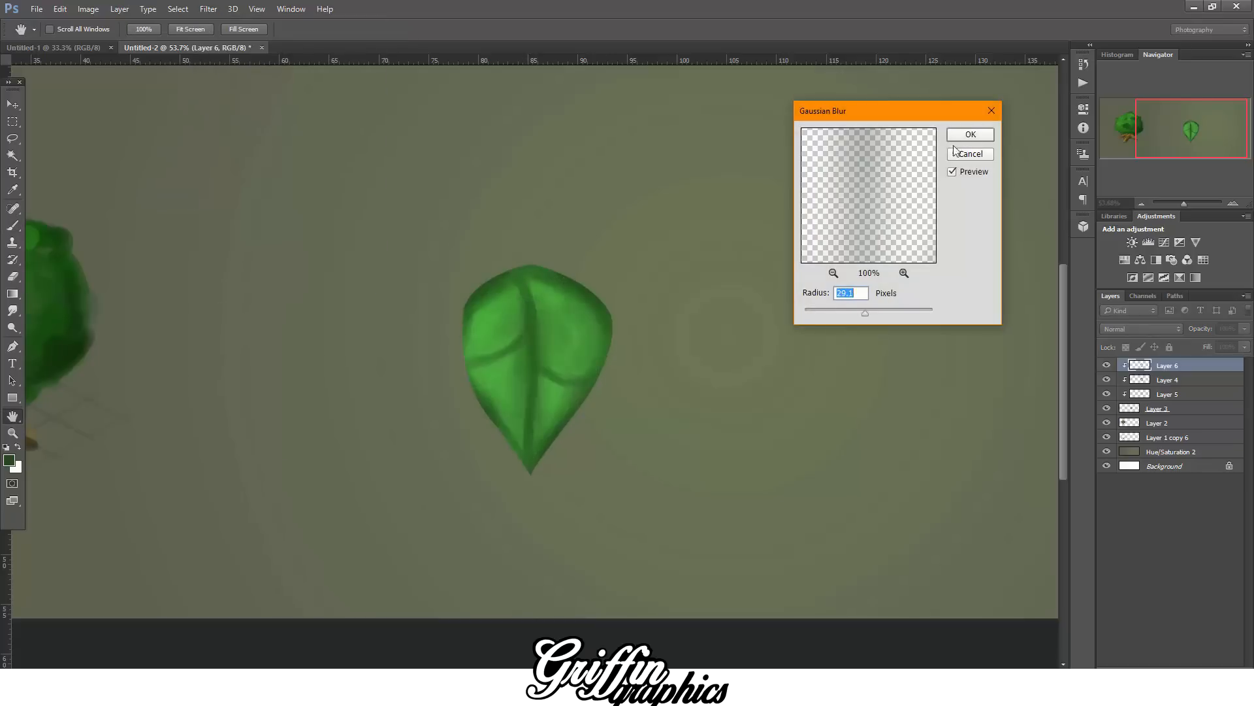
pyautogui.press('Return')
pyautogui.press('b')
pyautogui.click(1245, 329)
pyautogui.moveTo(1223, 347); pyautogui.dragTo(1215, 343)
# - Merge the leaf's base layer with its three clipped layers into one layer
pyautogui.keyDown('shift'); pyautogui.click(1160, 409); pyautogui.keyUp('shift')
pyautogui.rightClick(1163, 409)
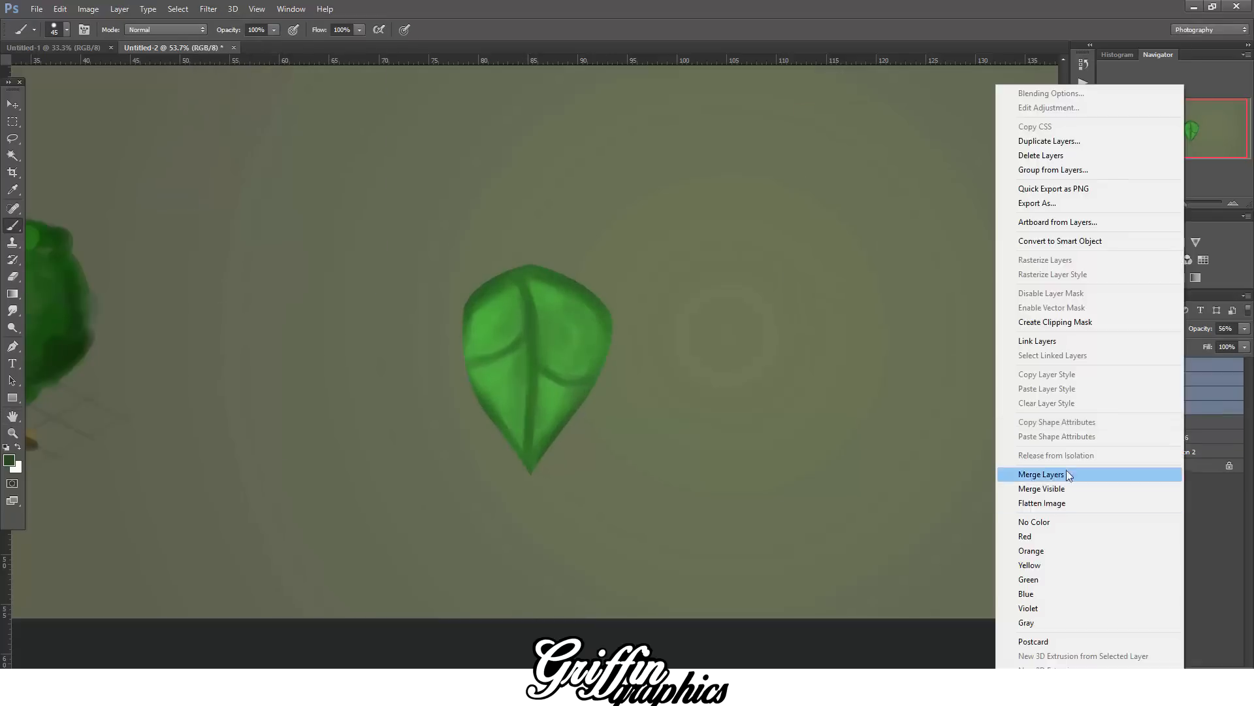
pyautogui.click(1010, 476)
# - Add a Hue/Saturation adjustment clipped to the leaf and set its hue to -15
pyautogui.click(1124, 260)
pyautogui.moveTo(992, 187); pyautogui.dragTo(985, 192)
pyautogui.hotkey('ctrl', 'alt', 'g')
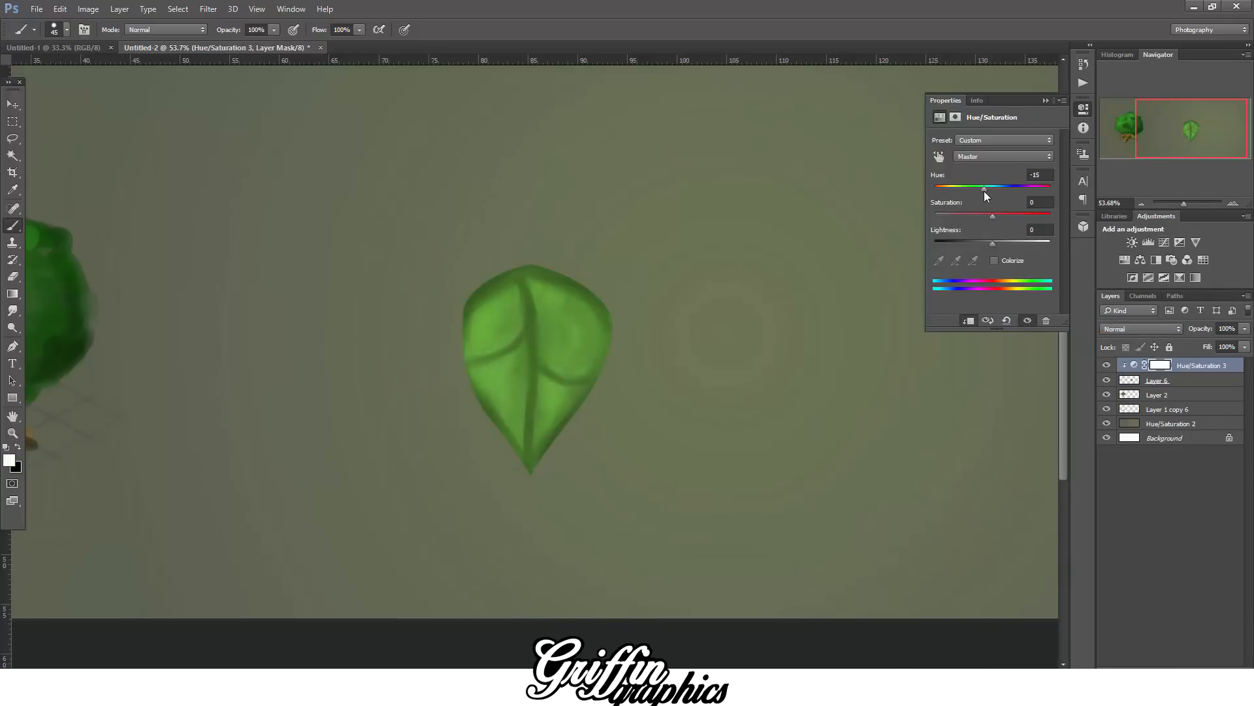
pyautogui.click(1047, 100)
pyautogui.moveTo(165, 231); pyautogui.dragTo(292, 261)
pyautogui.scroll(-1, 292, 261)
pyautogui.press('v')
pyautogui.moveTo(674, 388); pyautogui.dragTo(712, 317)
pyautogui.click(8, 104)
pyautogui.click(566, 266)
pyautogui.moveTo(632, 325); pyautogui.dragTo(737, 311)
pyautogui.hotkey('ctrl', 'alt', 'z')
pyautogui.hotkey('ctrl', 'alt', 'z')
# - Duplicate the leaf's layer, try rotating the copy, and undo the rotation
pyautogui.hotkey('ctrl', 'j')
pyautogui.hotkey('ctrl', 't')
pyautogui.moveTo(813, 263); pyautogui.dragTo(709, 244)
pyautogui.click(11, 103)
pyautogui.click(566, 266)
pyautogui.hotkey('ctrl', 'alt', 'z')
pyautogui.hotkey('ctrl', 'alt', 'z')
# - Merge the Hue/Saturation adjustment with the leaf layer directly below it and rename the merged layer "leaf"
pyautogui.keyDown('shift'); pyautogui.click(1193, 366); pyautogui.keyUp('shift')
pyautogui.rightClick(1193, 367)
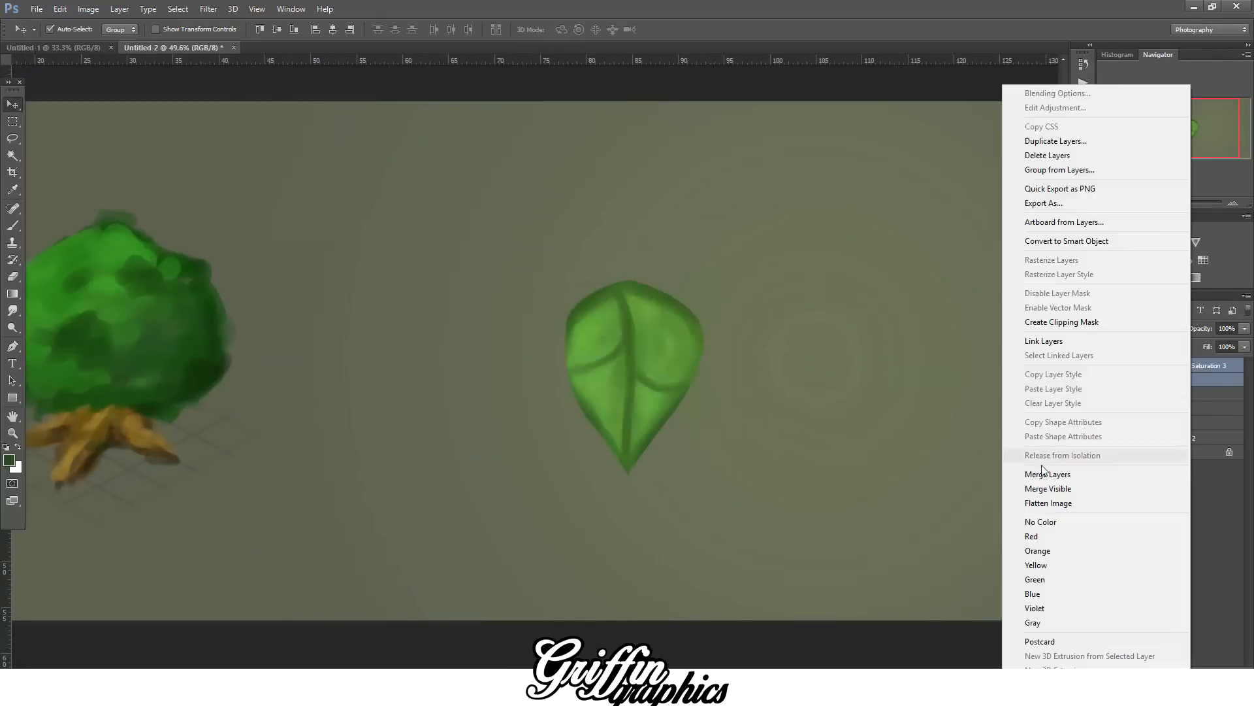
pyautogui.click(1043, 473)
pyautogui.rightClick(1165, 366)
pyautogui.doubleClick(1169, 365)
pyautogui.write('leaf')
pyautogui.press('Return')
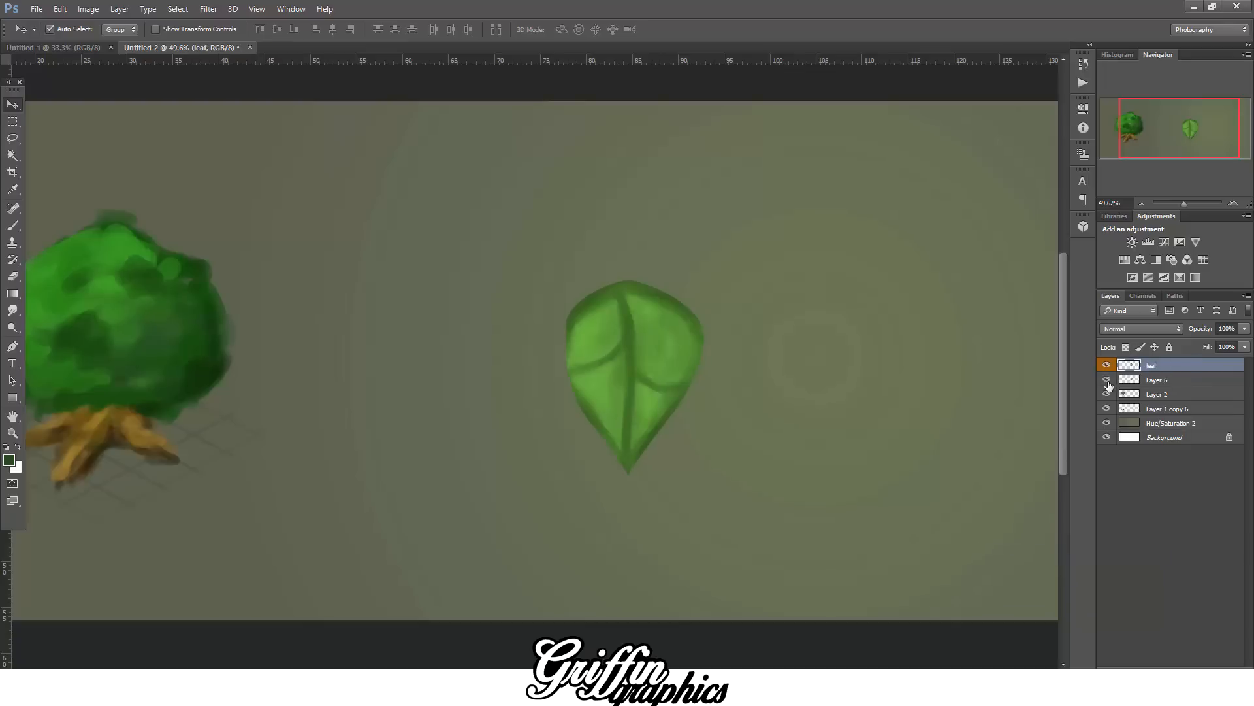
# - Toggle the two leaf layers' visibility to compare them and delete the redundant Layer 6
pyautogui.hotkey('ctrl', '0')
pyautogui.click(1106, 379)
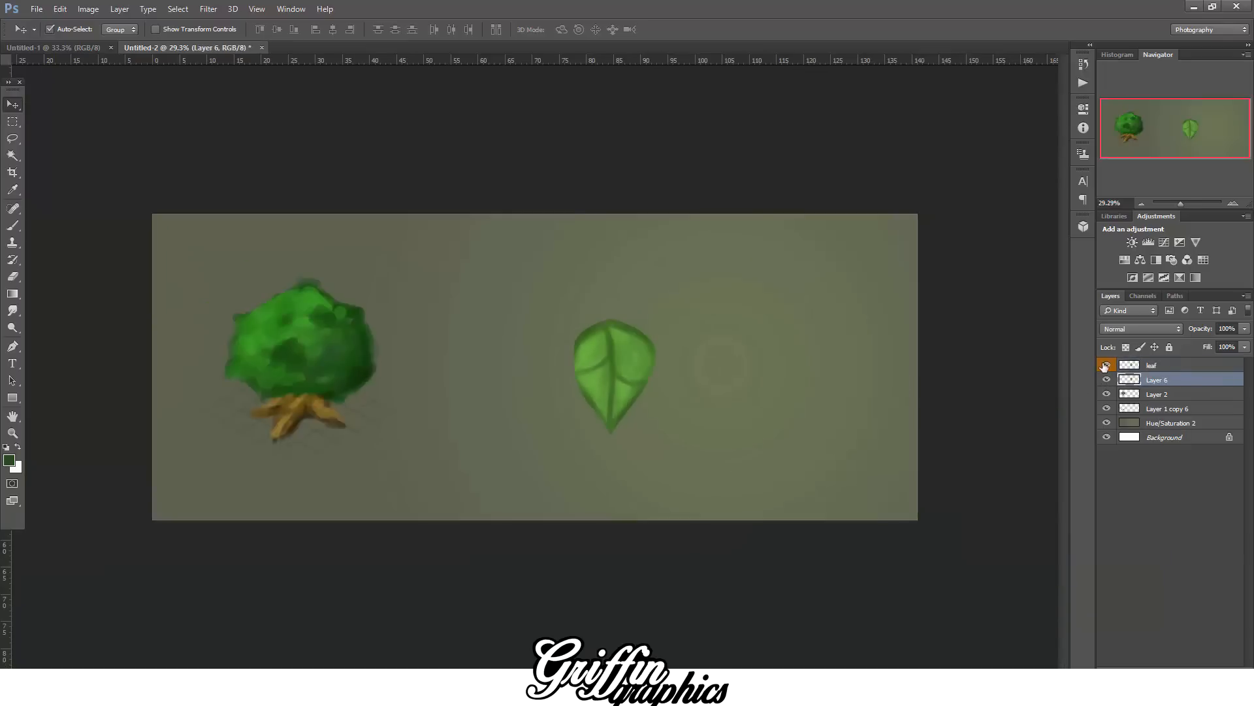
pyautogui.click(1106, 365)
pyautogui.click(1106, 380)
pyautogui.press('Delete')
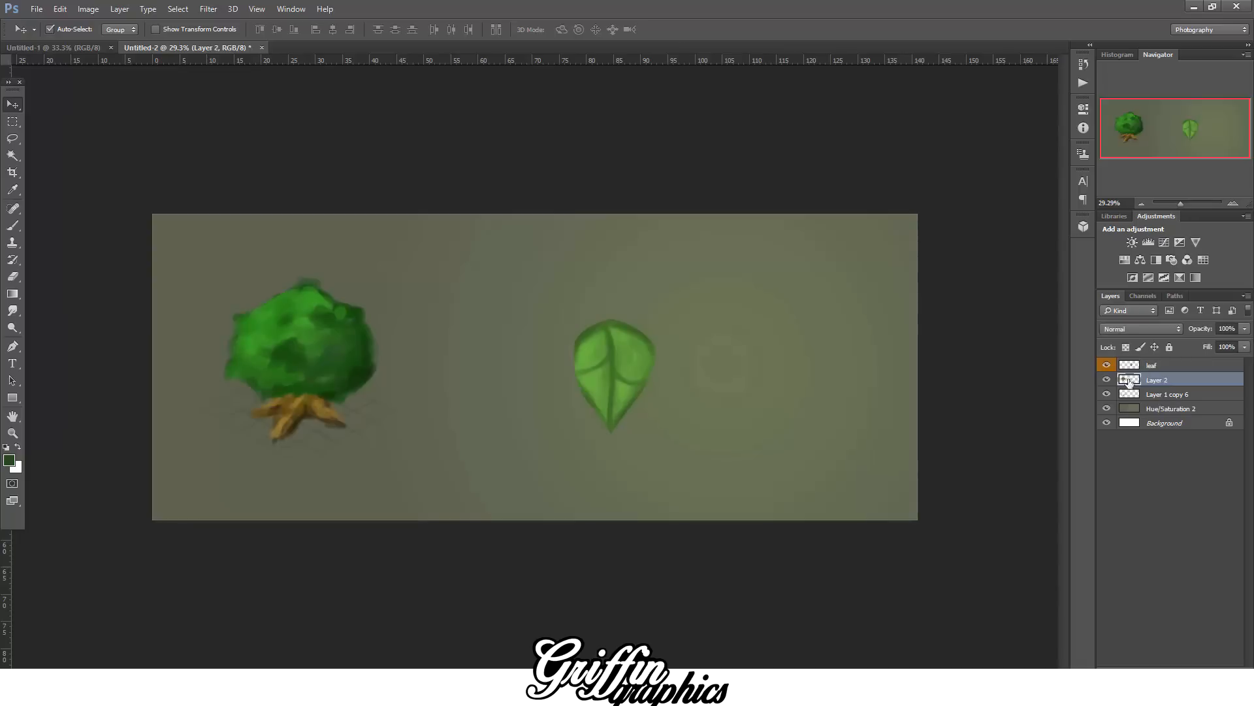
# - Rename the tree painting's layer "tree" and the sketch-lines layer below it "grid"
pyautogui.doubleClick(1157, 380)
pyautogui.write('tree')
pyautogui.press('Return')
pyautogui.click(1159, 394)
pyautogui.doubleClick(1159, 395)
pyautogui.write('grid')
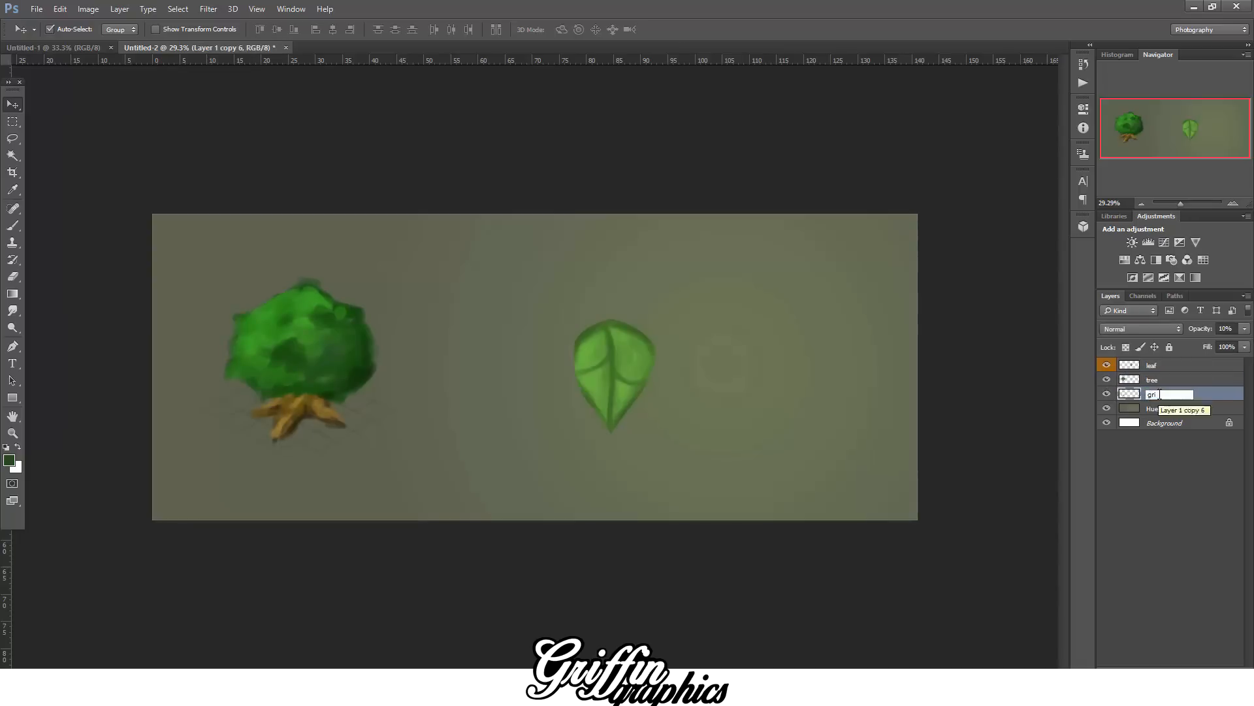
pyautogui.press('Return')
# - Duplicate the leaf toward its upper right, rotate the copy about 38° counter-clockwise, and scale it smaller than the original
pyautogui.scroll(4, 1022, 411)
pyautogui.moveTo(528, 343); pyautogui.dragTo(640, 301)
pyautogui.hotkey('ctrl', 't')
pyautogui.moveTo(763, 217); pyautogui.dragTo(685, 136)
pyautogui.moveTo(586, 259); pyautogui.dragTo(560, 244)
pyautogui.moveTo(583, 159); pyautogui.dragTo(582, 185)
pyautogui.moveTo(631, 398); pyautogui.dragTo(622, 367)
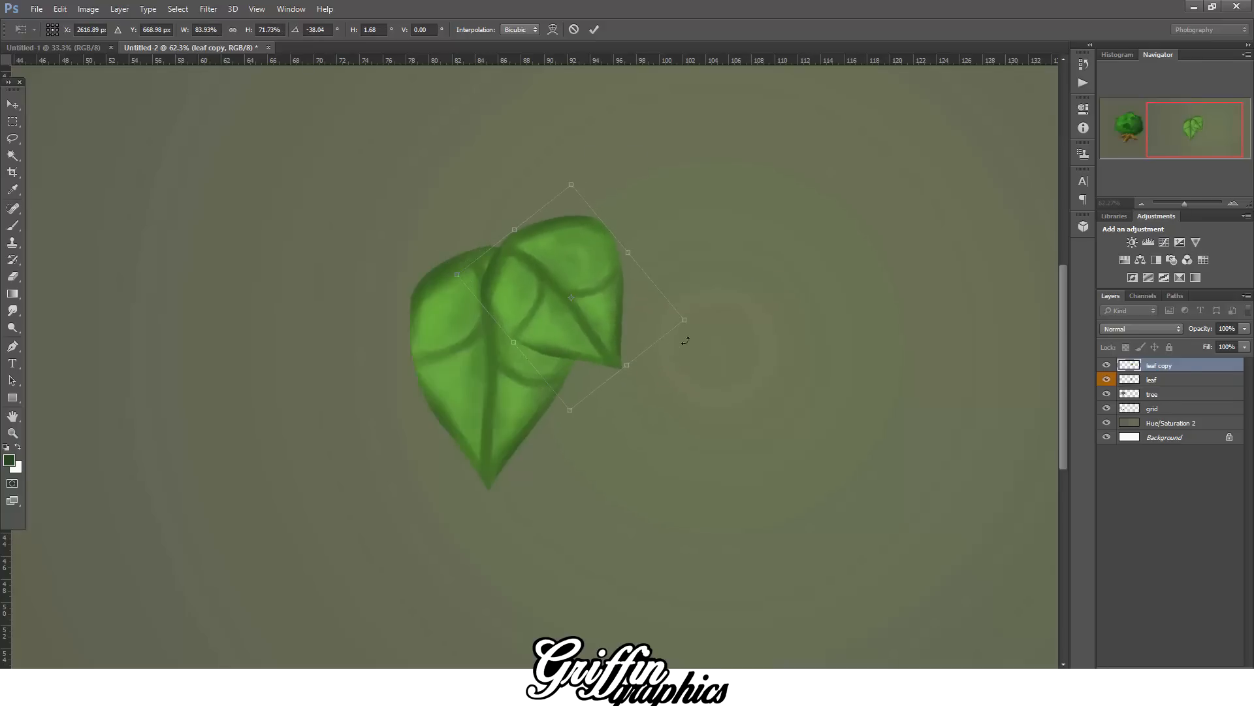
# - Refine the leaf copy's angle to about 52° counter-clockwise, adjust its proportions, and fan it out from the original's upper end
pyautogui.moveTo(625, 257); pyautogui.dragTo(613, 244)
pyautogui.moveTo(673, 328); pyautogui.dragTo(683, 317)
pyautogui.moveTo(609, 306); pyautogui.dragTo(623, 313)
pyautogui.moveTo(536, 366); pyautogui.dragTo(546, 357)
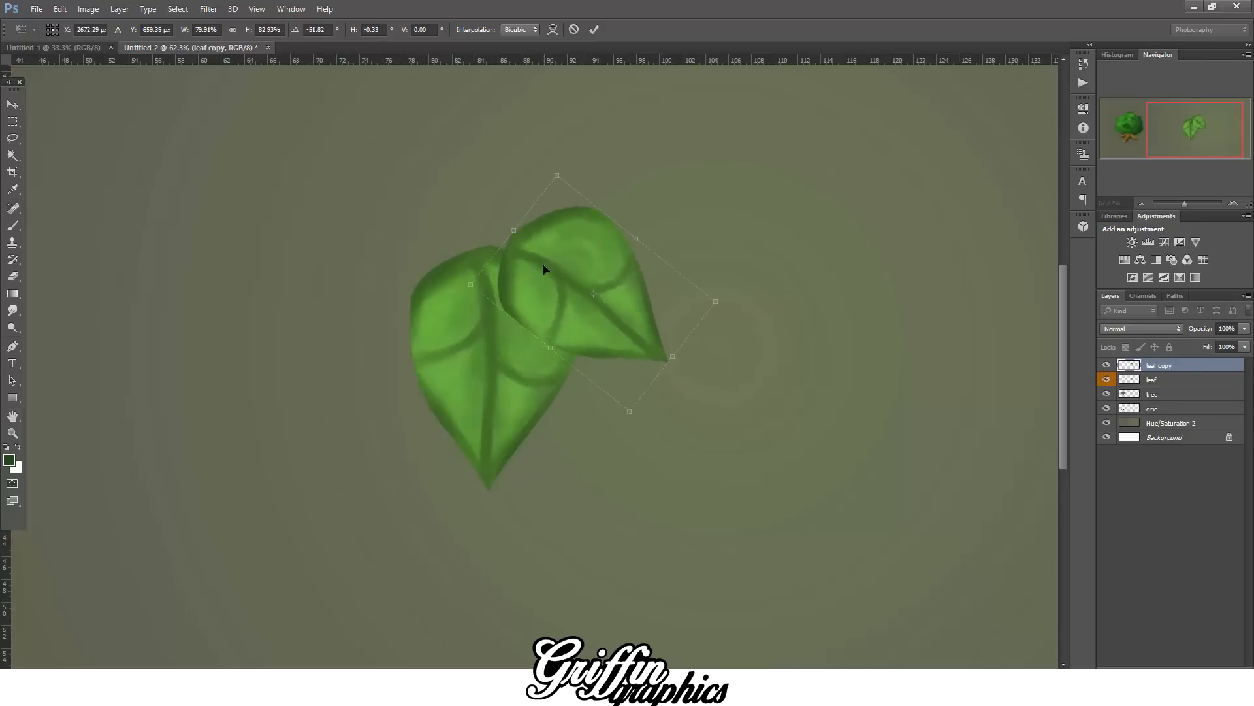
pyautogui.moveTo(547, 272); pyautogui.dragTo(537, 281)
pyautogui.moveTo(665, 366); pyautogui.dragTo(680, 373)
pyautogui.press('Return')
pyautogui.moveTo(606, 302); pyautogui.dragTo(606, 307)
# - Duplicate the leaf to its left, place the copy behind the original, rotate it 36.62° and scale it to 90.88%
pyautogui.moveTo(483, 359); pyautogui.dragTo(385, 330)
pyautogui.moveTo(1176, 381); pyautogui.dragTo(1178, 401)
pyautogui.hotkey('ctrl', 't')
pyautogui.moveTo(477, 177); pyautogui.dragTo(577, 244)
pyautogui.moveTo(418, 291); pyautogui.dragTo(434, 290)
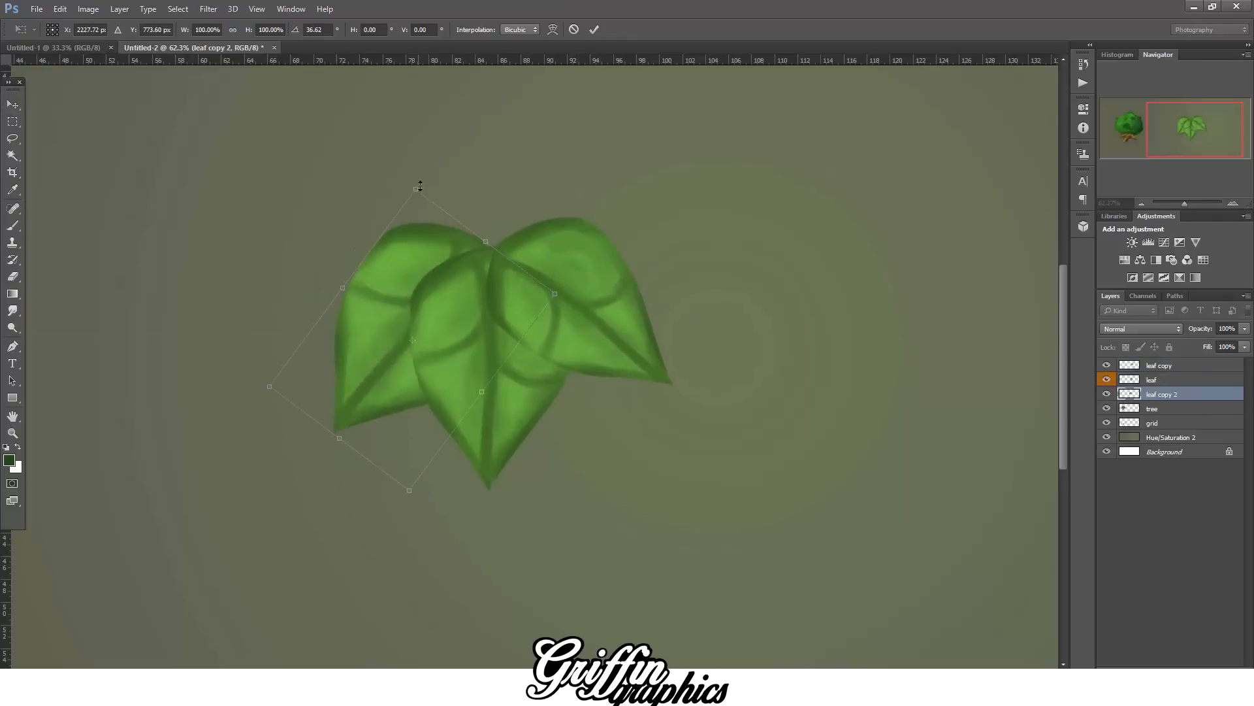
pyautogui.moveTo(420, 188); pyautogui.dragTo(418, 216)
pyautogui.moveTo(414, 295); pyautogui.dragTo(415, 280)
pyautogui.press('v')
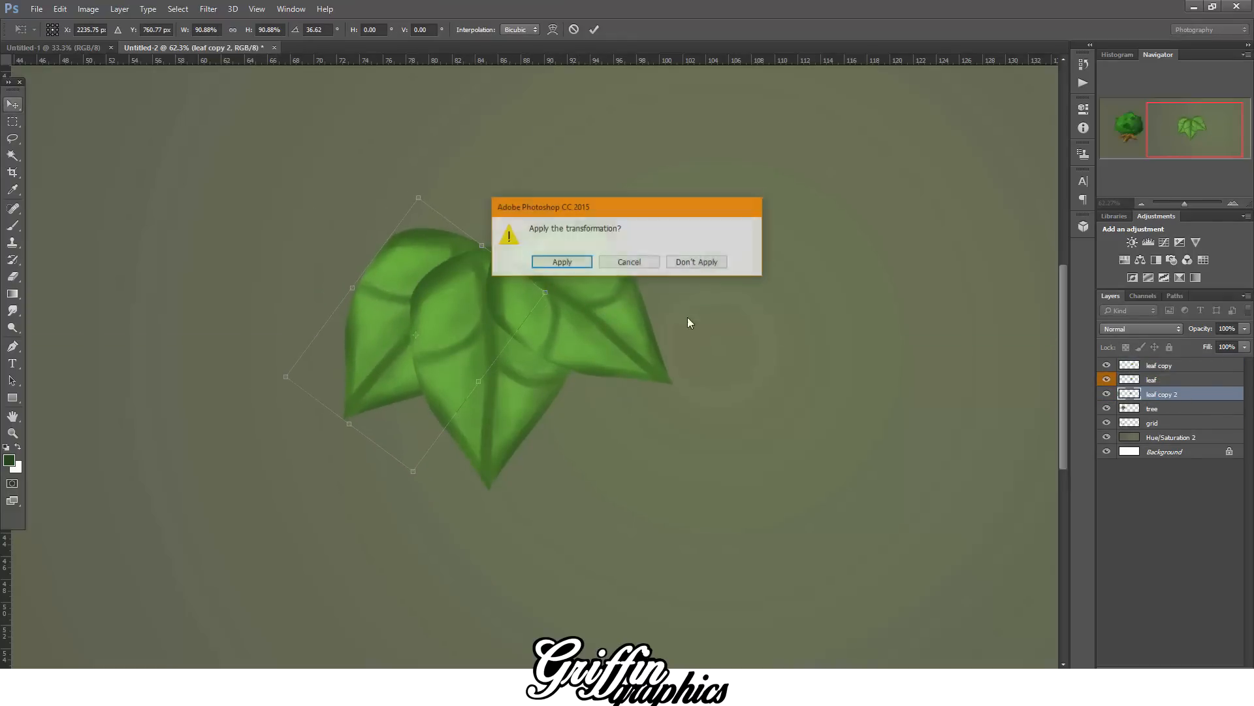
pyautogui.press('Return')
# - Pick a soft 149 px brush preset, try a dark green stroke beside the leaves, and undo it
pyautogui.press('b')
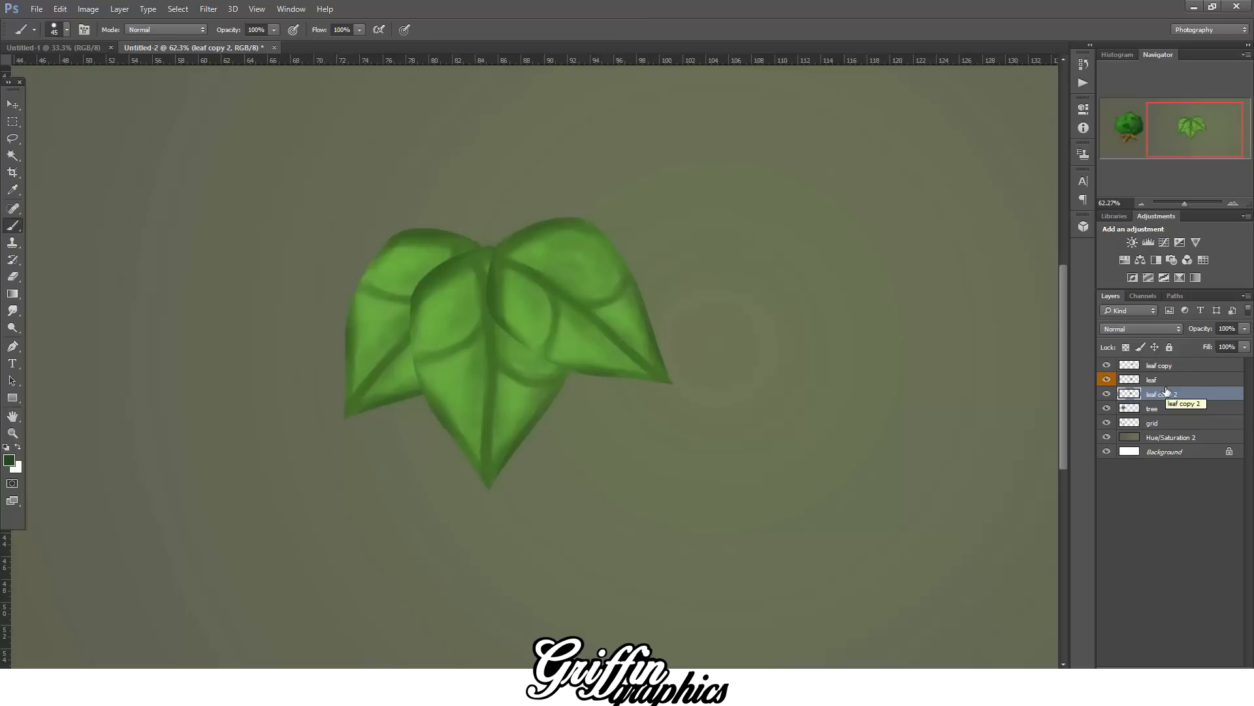
pyautogui.click(60, 29)
pyautogui.click(111, 246)
pyautogui.moveTo(291, 239); pyautogui.dragTo(277, 298)
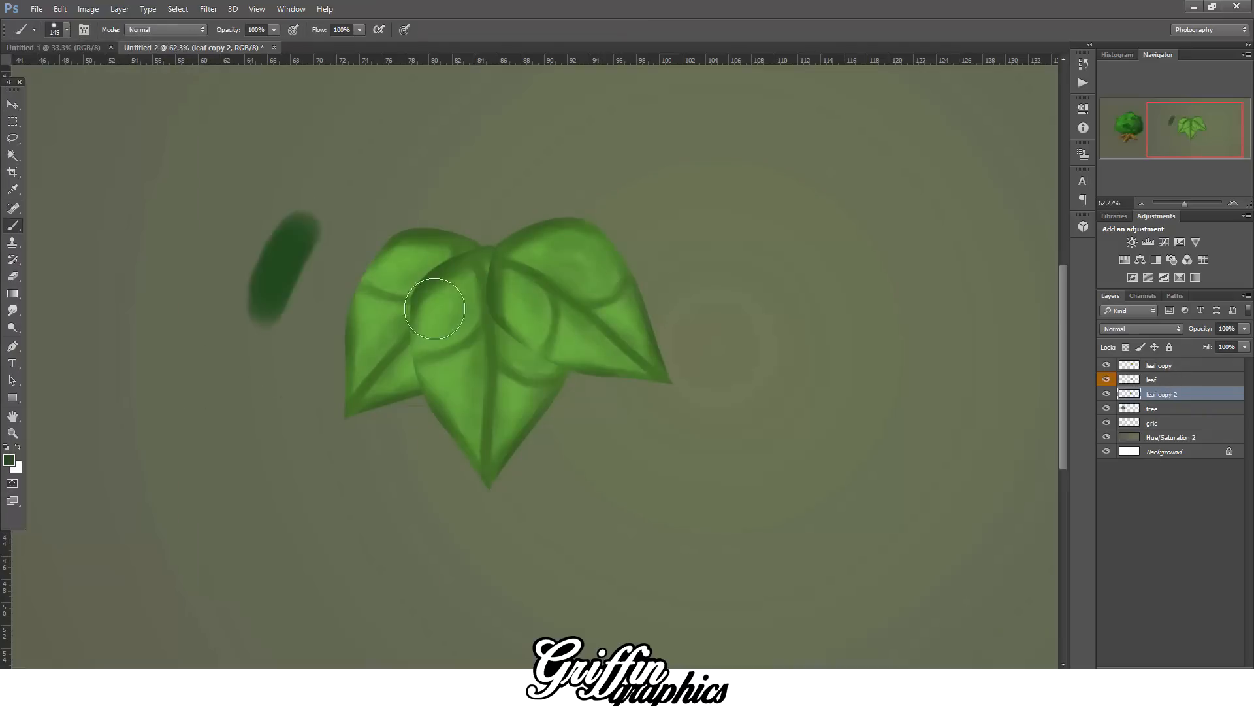
pyautogui.hotkey('ctrl', 'z')
# - Try dark green strokes of varying brush sizes along the left leaf's outer edge and undo them
pyautogui.press(']')
pyautogui.press(']')
pyautogui.press(']')
pyautogui.press(']')
pyautogui.press('[')
pyautogui.press('[')
pyautogui.press('[')
pyautogui.press('[')
pyautogui.press('[')
pyautogui.press('[')
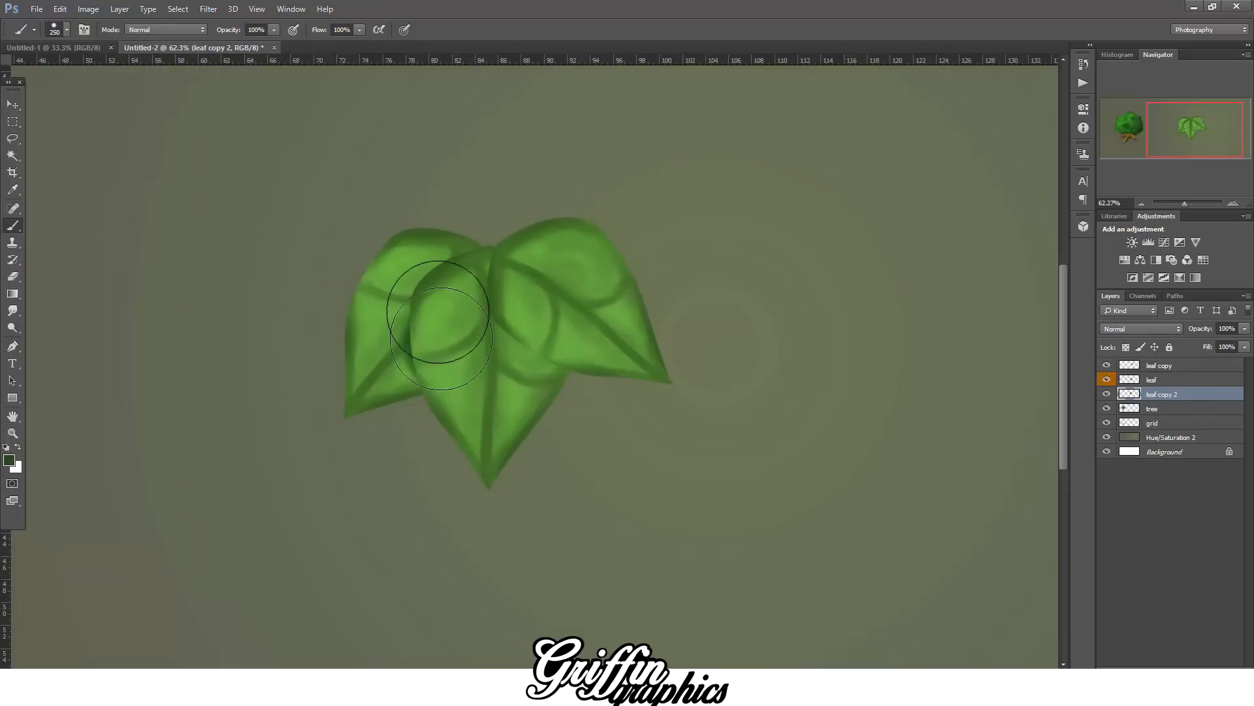
pyautogui.moveTo(448, 227)
pyautogui.mouseDown()
pyautogui.moveTo(420, 231)
pyautogui.moveTo(395, 403)
pyautogui.mouseUp()
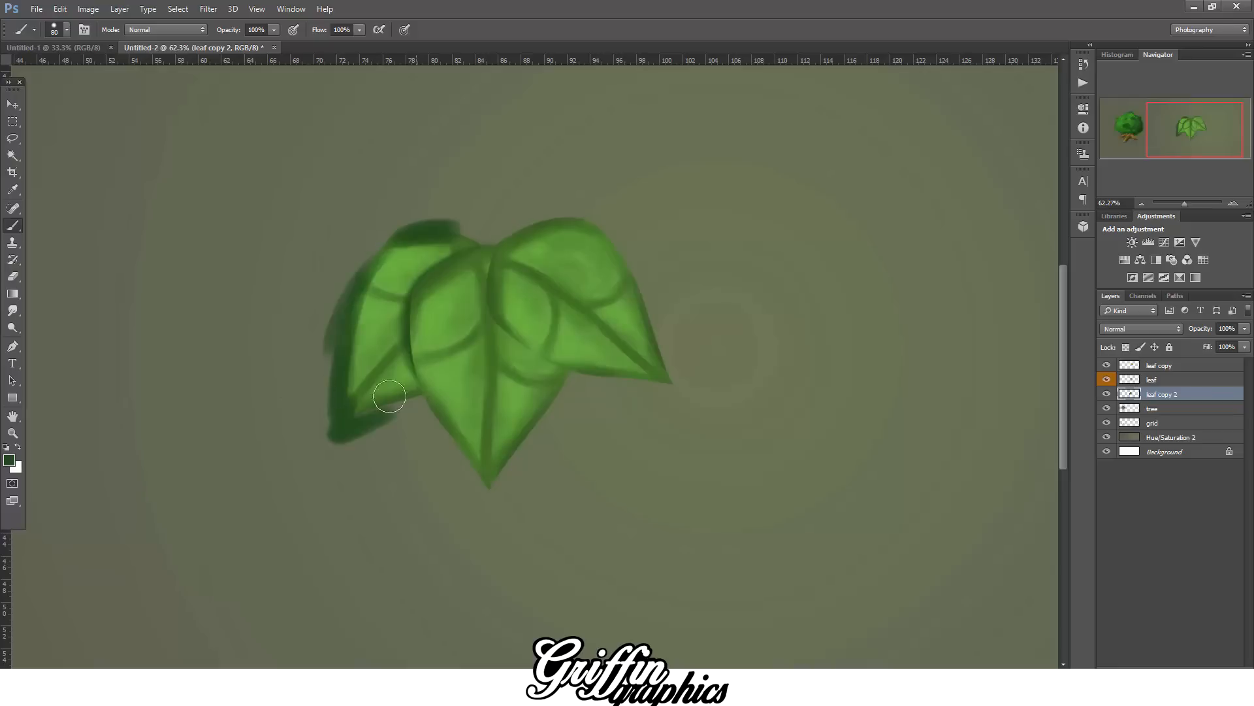
pyautogui.press(']')
pyautogui.press(']')
pyautogui.press(']')
pyautogui.press(']')
pyautogui.press(']')
pyautogui.press(']')
pyautogui.moveTo(332, 285); pyautogui.dragTo(314, 381)
pyautogui.press(']')
pyautogui.press(']')
pyautogui.press(']')
pyautogui.press(']')
pyautogui.moveTo(307, 336); pyautogui.dragTo(335, 248)
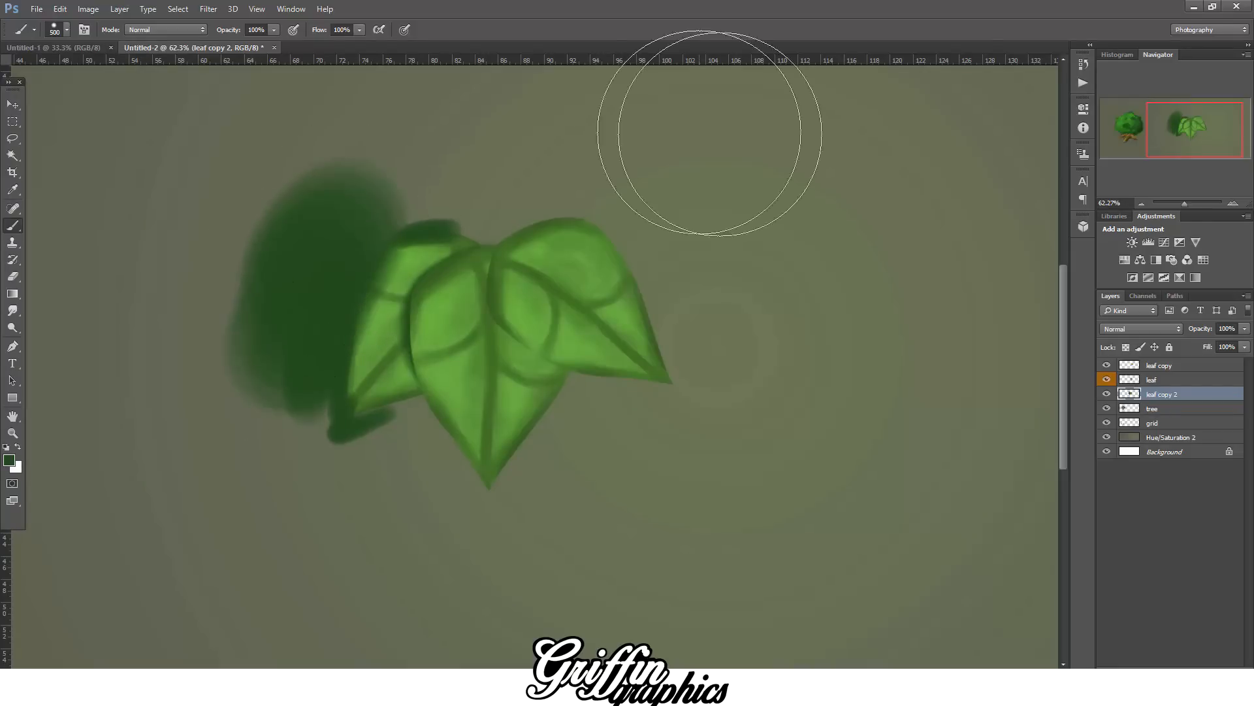
pyautogui.hotkey('ctrl', 'alt', 'z')
pyautogui.hotkey('ctrl', 'alt', 'z')
pyautogui.hotkey('ctrl', 'alt', 'z')
pyautogui.hotkey('ctrl', 'alt', 'z')
# - Create a new layer clipped to the left leaf and shade the leaf's outer edge dark green with a soft 500 px brush
pyautogui.hotkey('ctrl', 'shift', 'alt', 'n')
pyautogui.keyDown('alt'); pyautogui.click(1166, 400); pyautogui.keyUp('alt')
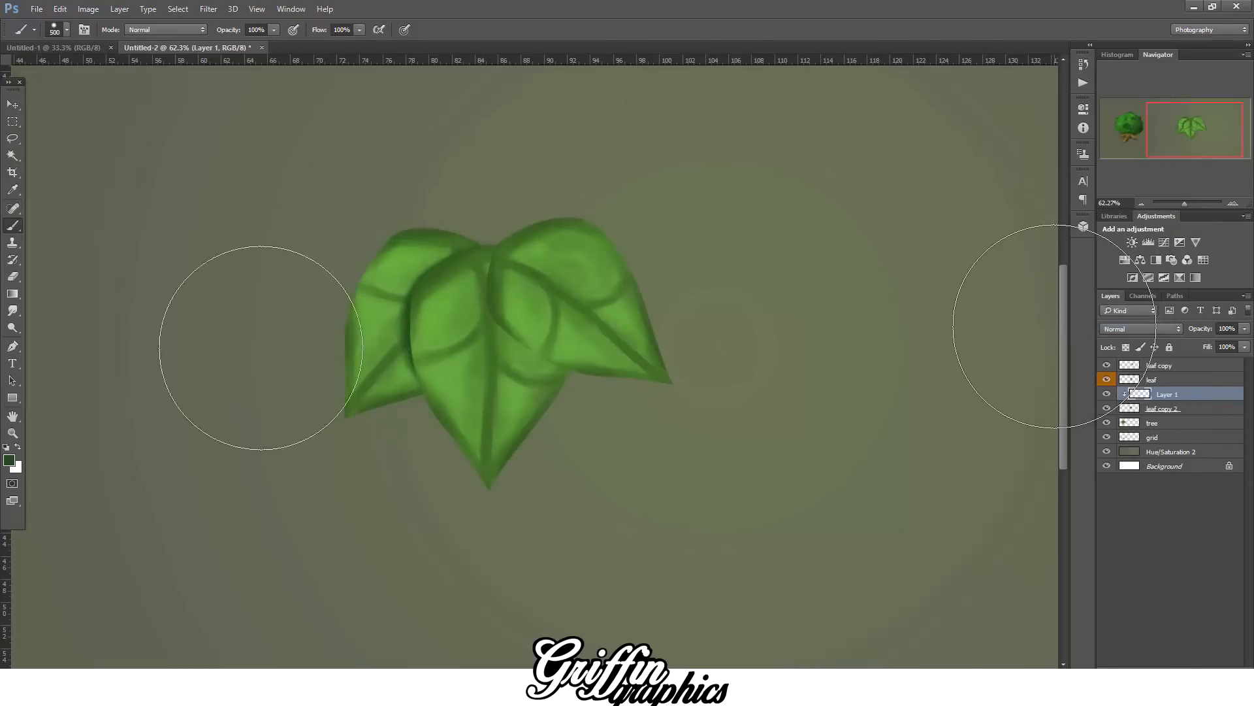
pyautogui.moveTo(261, 348)
pyautogui.mouseDown()
pyautogui.moveTo(281, 224)
pyautogui.moveTo(302, 230)
pyautogui.moveTo(439, 175)
pyautogui.mouseUp()
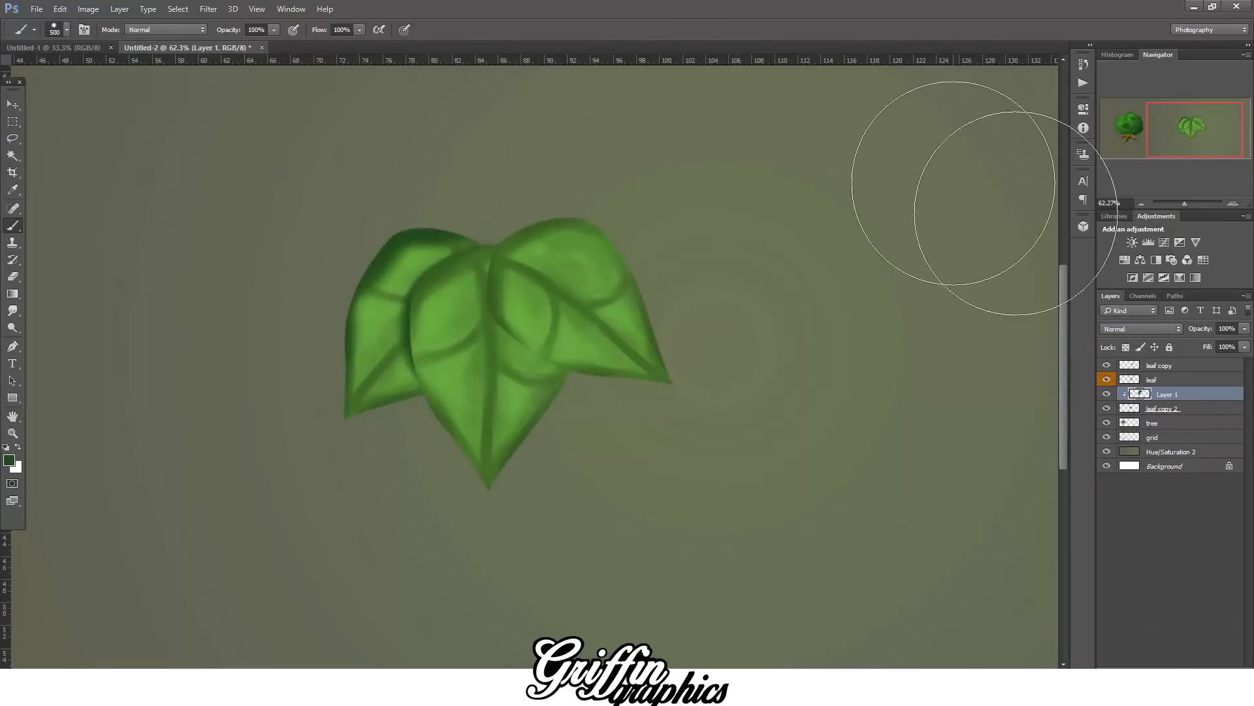
# - Set the left leaf's shading layer to 48% opacity and darken the leaf's veins with a 35 to 50 px brush
pyautogui.moveTo(1244, 329); pyautogui.dragTo(1209, 343)
pyautogui.press('[')
pyautogui.press('[')
pyautogui.press('[')
pyautogui.press('[')
pyautogui.press('[')
pyautogui.press('[')
pyautogui.press('[')
pyautogui.press('[')
pyautogui.press('[')
pyautogui.press('[')
pyautogui.press('[')
pyautogui.press('[')
pyautogui.press('[')
pyautogui.press('[')
pyautogui.press('[')
pyautogui.press('[')
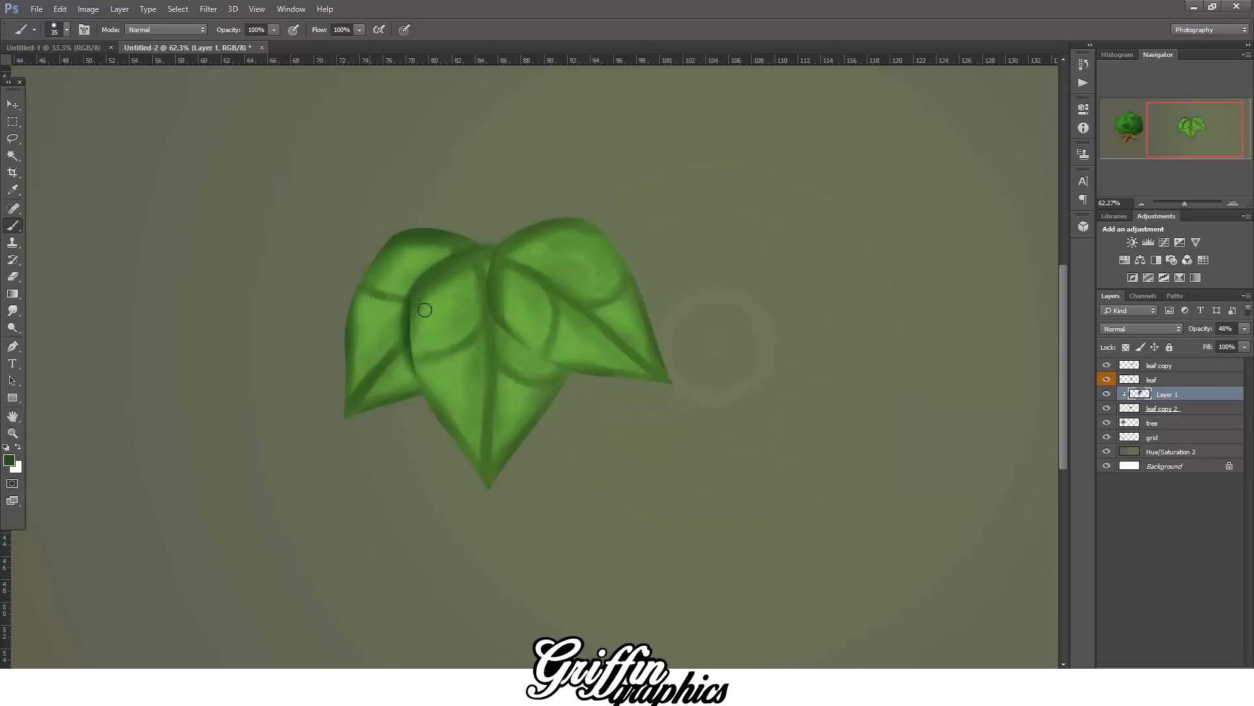
pyautogui.press(']')
pyautogui.press(']')
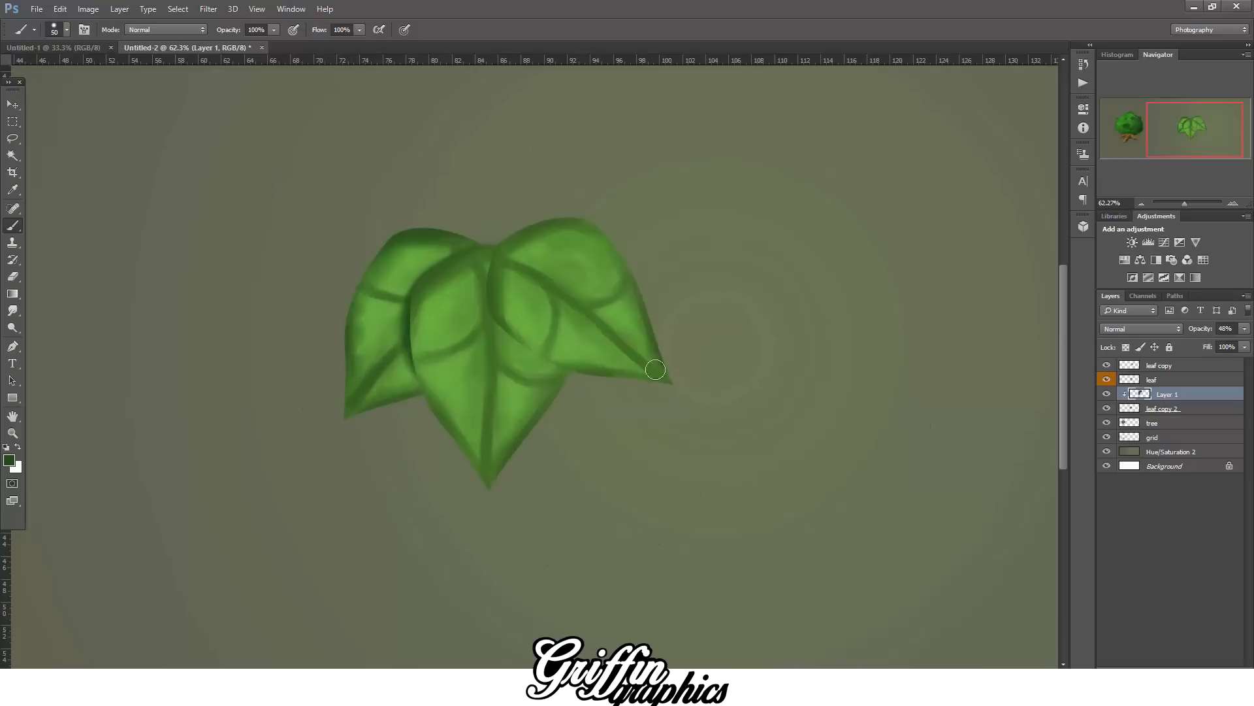
# - Create a new layer above the middle leaf and clip it to that leaf
pyautogui.click(1189, 379)
pyautogui.click(1214, 673)
pyautogui.rightClick(1162, 379)
pyautogui.click(1053, 320)
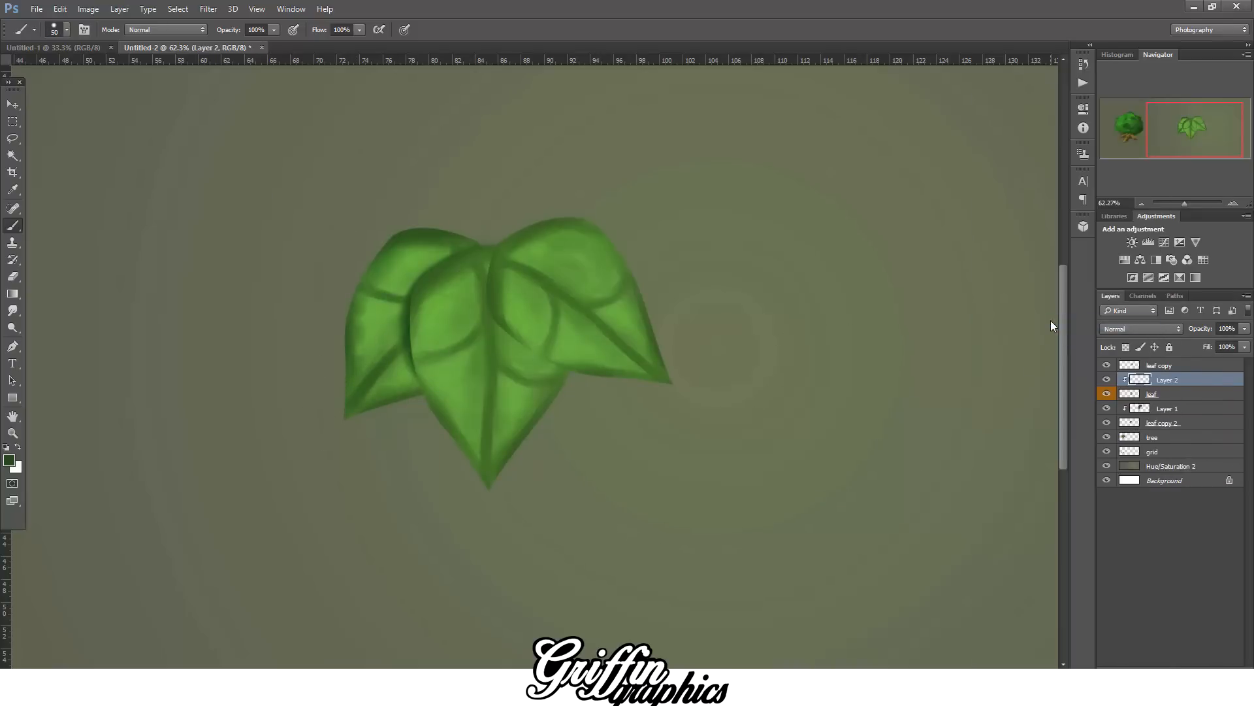
# - Shade the middle leaf's edges and the area beneath the right leaf dark green with a soft 175 to 300 px brush
pyautogui.press(']')
pyautogui.press(']')
pyautogui.press(']')
pyautogui.press(']')
pyautogui.press(']')
pyautogui.press(']')
pyautogui.press(']')
pyautogui.moveTo(463, 469)
pyautogui.mouseDown()
pyautogui.moveTo(383, 343)
pyautogui.moveTo(416, 264)
pyautogui.mouseUp()
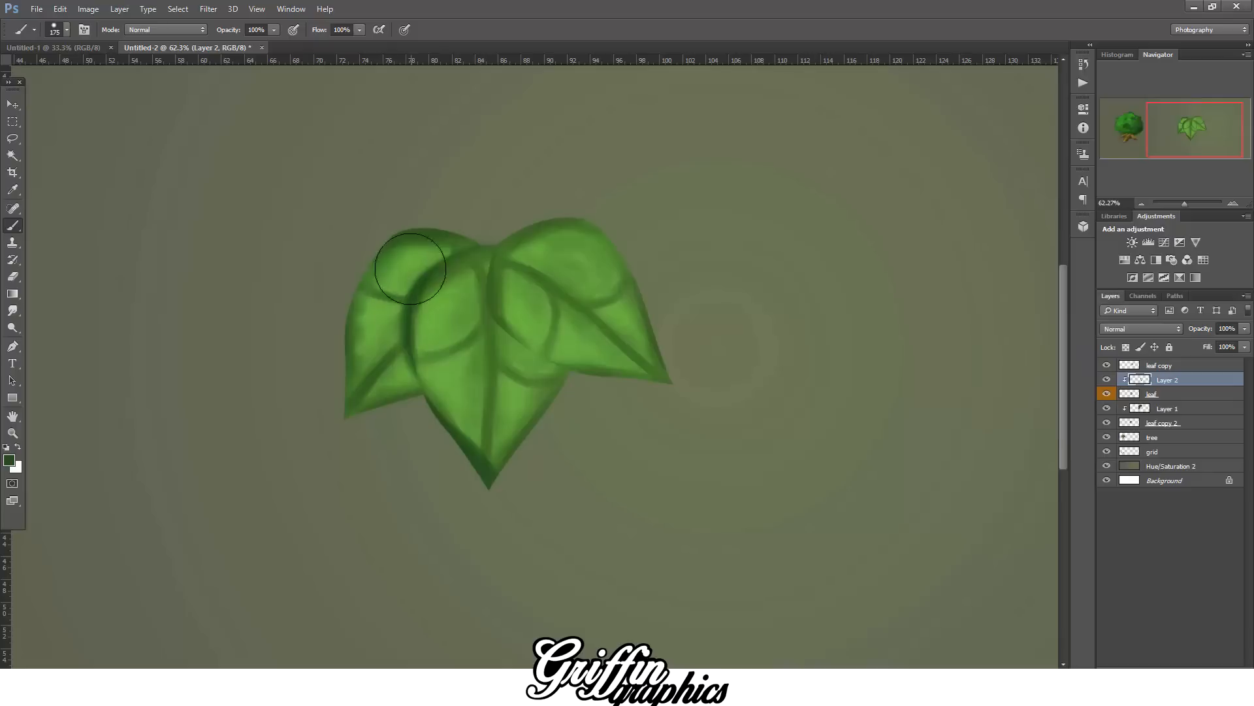
pyautogui.press(']')
pyautogui.moveTo(567, 394)
pyautogui.mouseDown()
pyautogui.moveTo(576, 362)
pyautogui.moveTo(537, 293)
pyautogui.moveTo(575, 339)
pyautogui.moveTo(540, 215)
pyautogui.mouseUp()
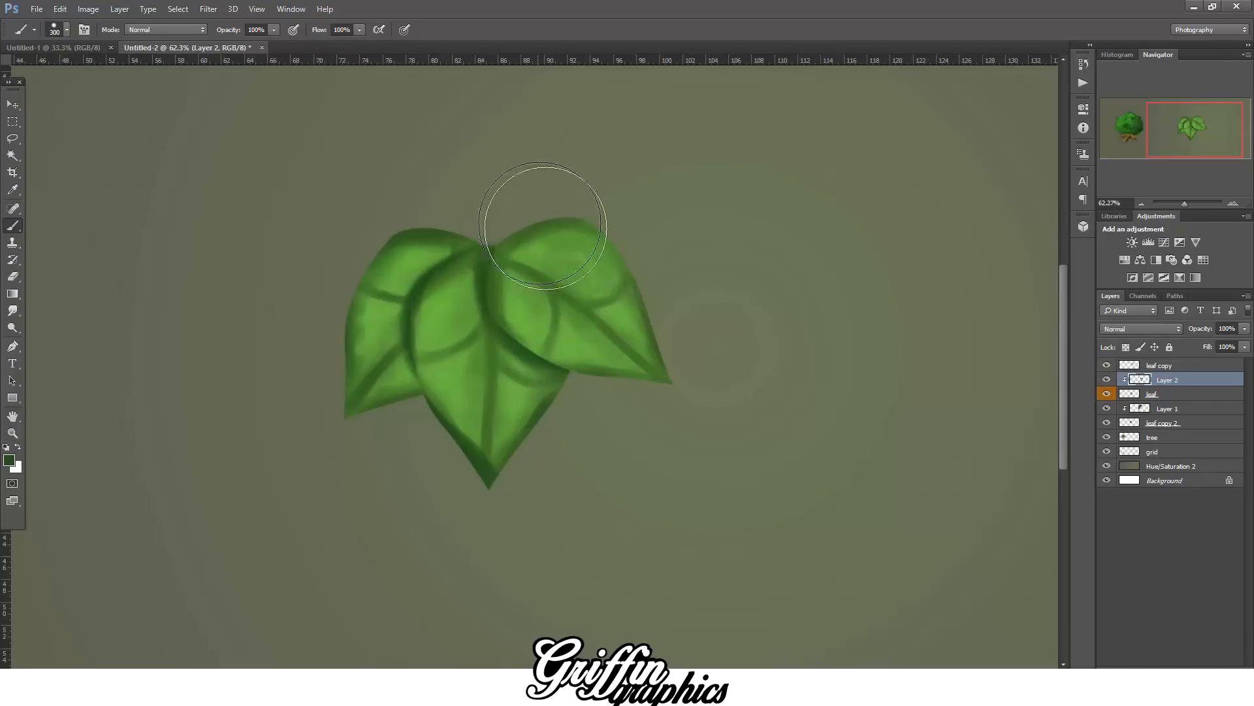
# - Darken the middle leaf's veins with a small brush down to 35 px and set its shading layer to 60% opacity
pyautogui.press('[')
pyautogui.press('[')
pyautogui.press('[')
pyautogui.press('[')
pyautogui.press('[')
pyautogui.press('[')
pyautogui.press('[')
pyautogui.moveTo(493, 359)
pyautogui.mouseDown()
pyautogui.moveTo(472, 426)
pyautogui.moveTo(408, 353)
pyautogui.moveTo(451, 353)
pyautogui.mouseUp()
pyautogui.press(']')
pyautogui.press(']')
pyautogui.press(']')
pyautogui.press('[')
pyautogui.press('[')
pyautogui.press('[')
pyautogui.press('[')
pyautogui.press('[')
pyautogui.press('[')
pyautogui.press('[')
pyautogui.moveTo(500, 251)
pyautogui.mouseDown()
pyautogui.moveTo(481, 266)
pyautogui.moveTo(496, 353)
pyautogui.mouseUp()
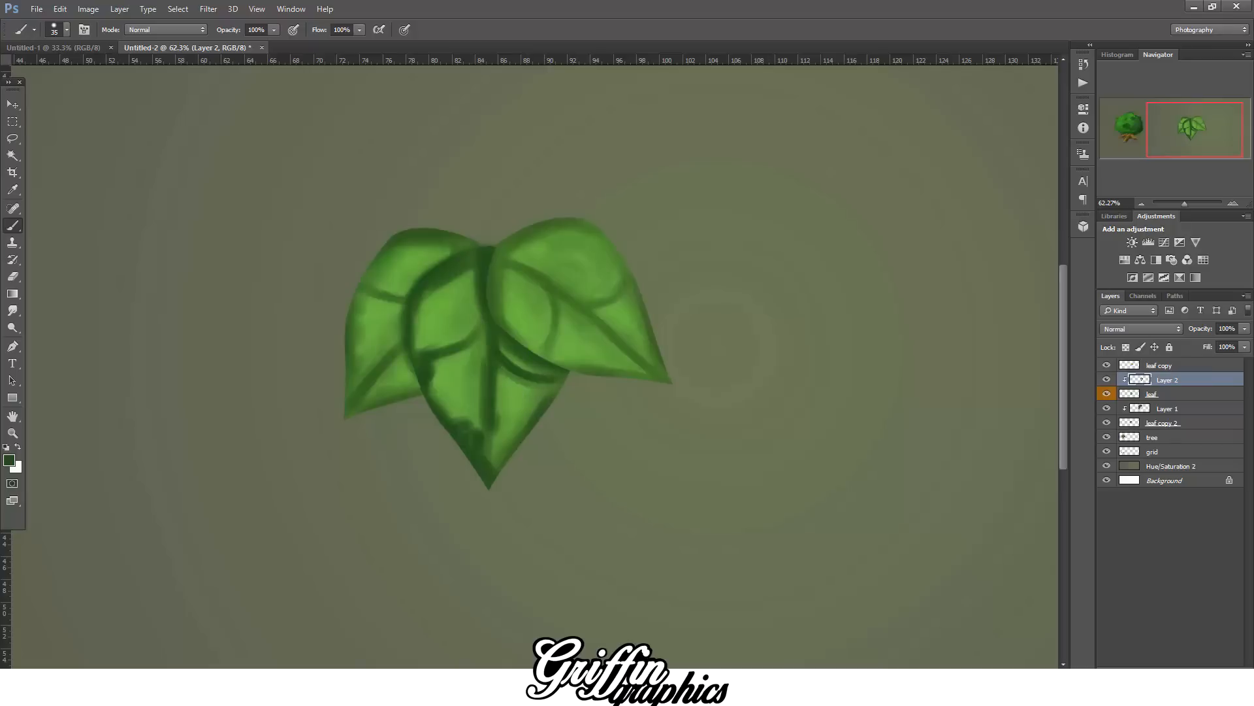
pyautogui.click(1245, 329)
pyautogui.moveTo(1245, 342)
pyautogui.mouseDown()
pyautogui.moveTo(1194, 342)
pyautogui.moveTo(1214, 338)
pyautogui.mouseUp()
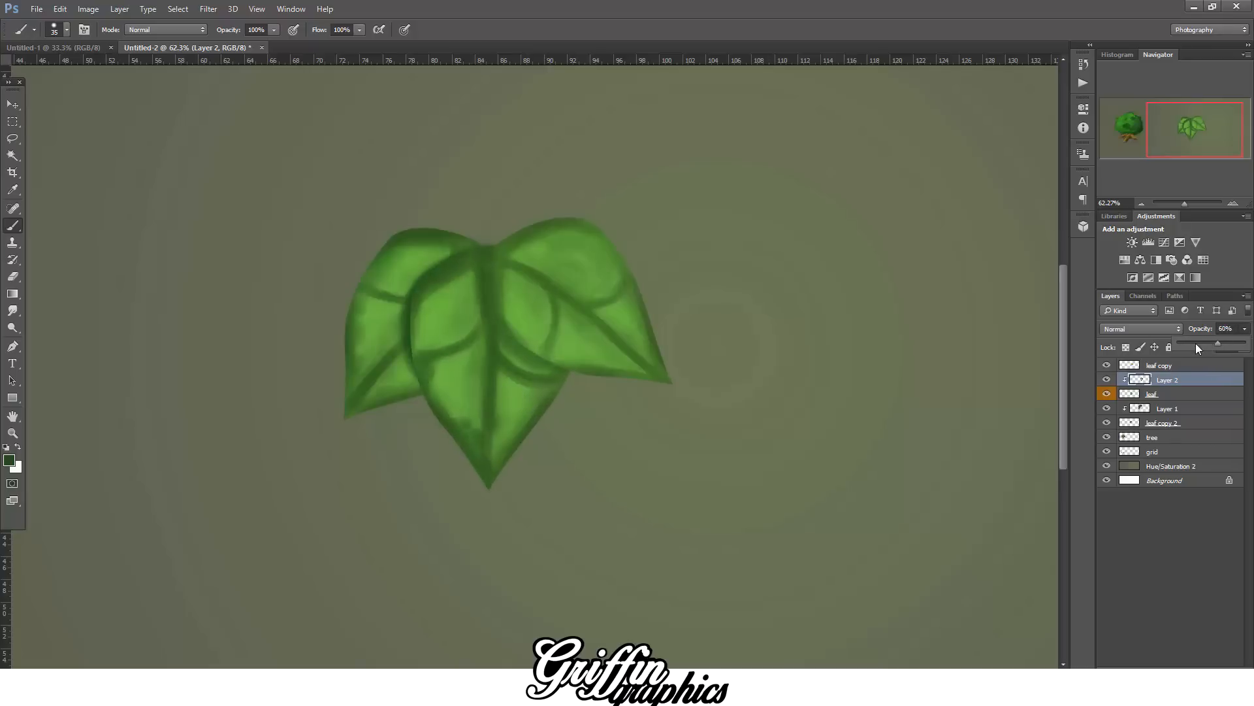
# - Create a new layer above the right leaf and clip it to that leaf
pyautogui.click(1165, 367)
pyautogui.click(1211, 671)
pyautogui.rightClick(1160, 366)
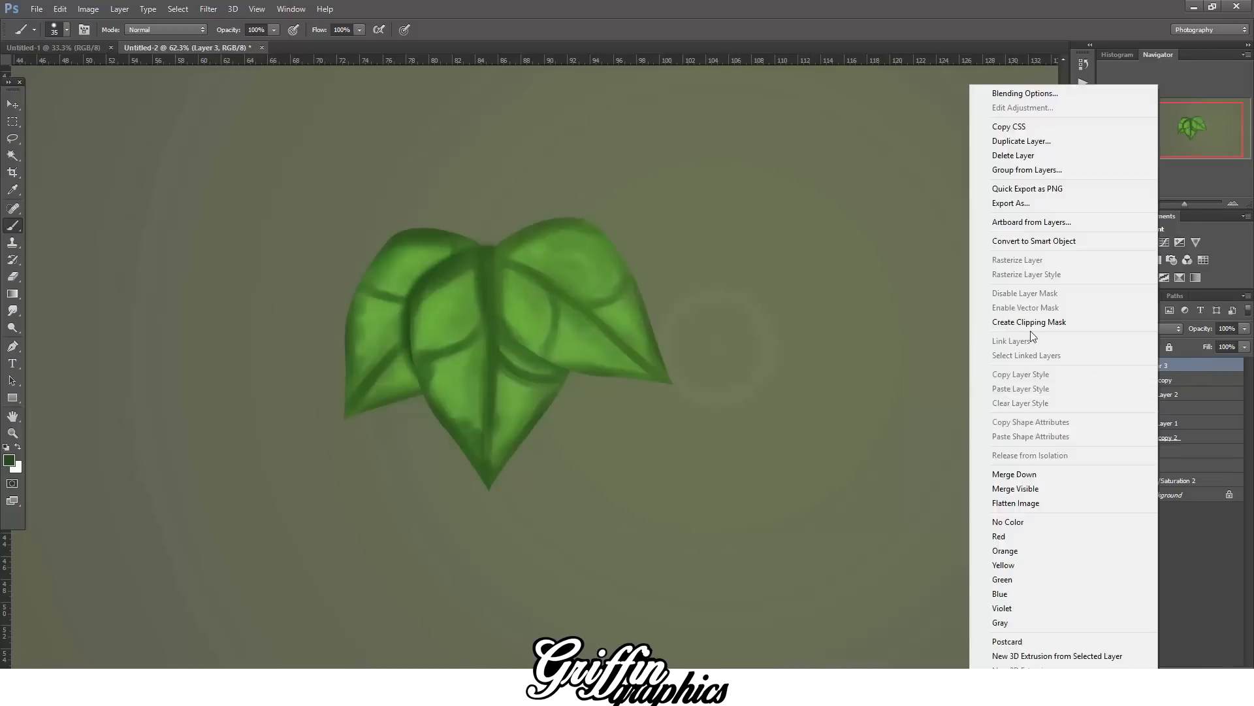
pyautogui.click(1030, 323)
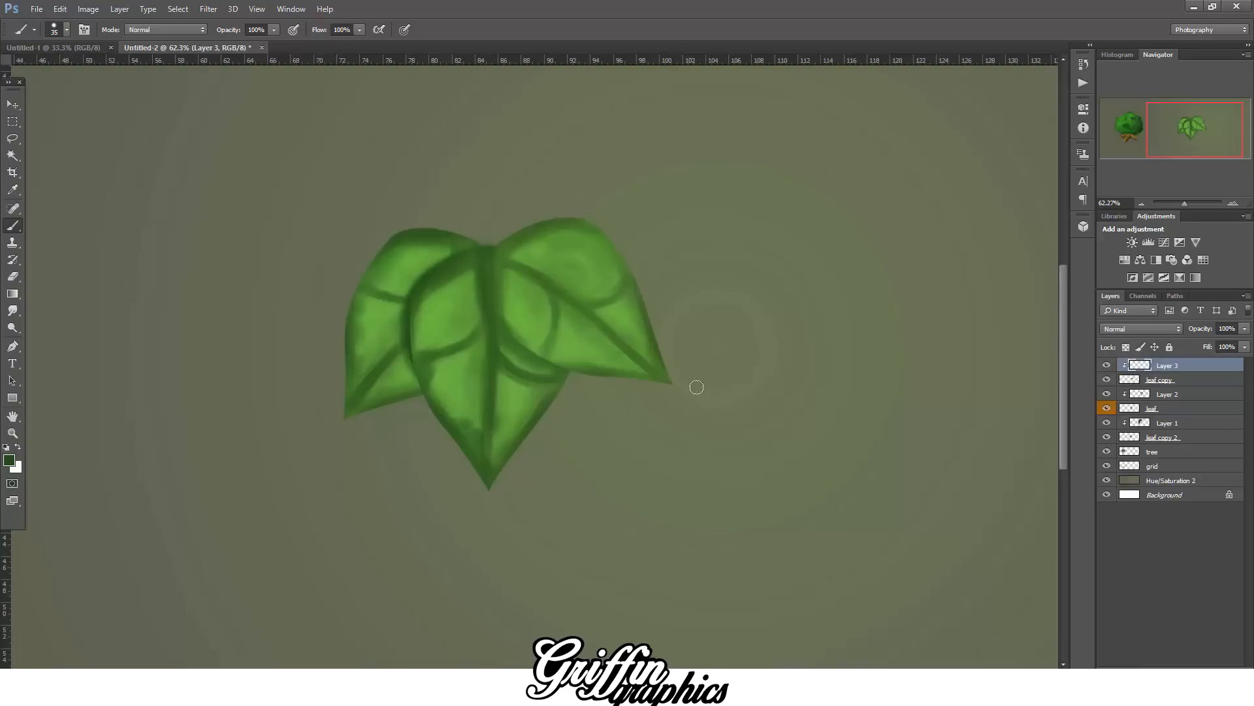
pyautogui.hotkey('alt', 'Tab')
pyautogui.hotkey('alt', 'Tab')
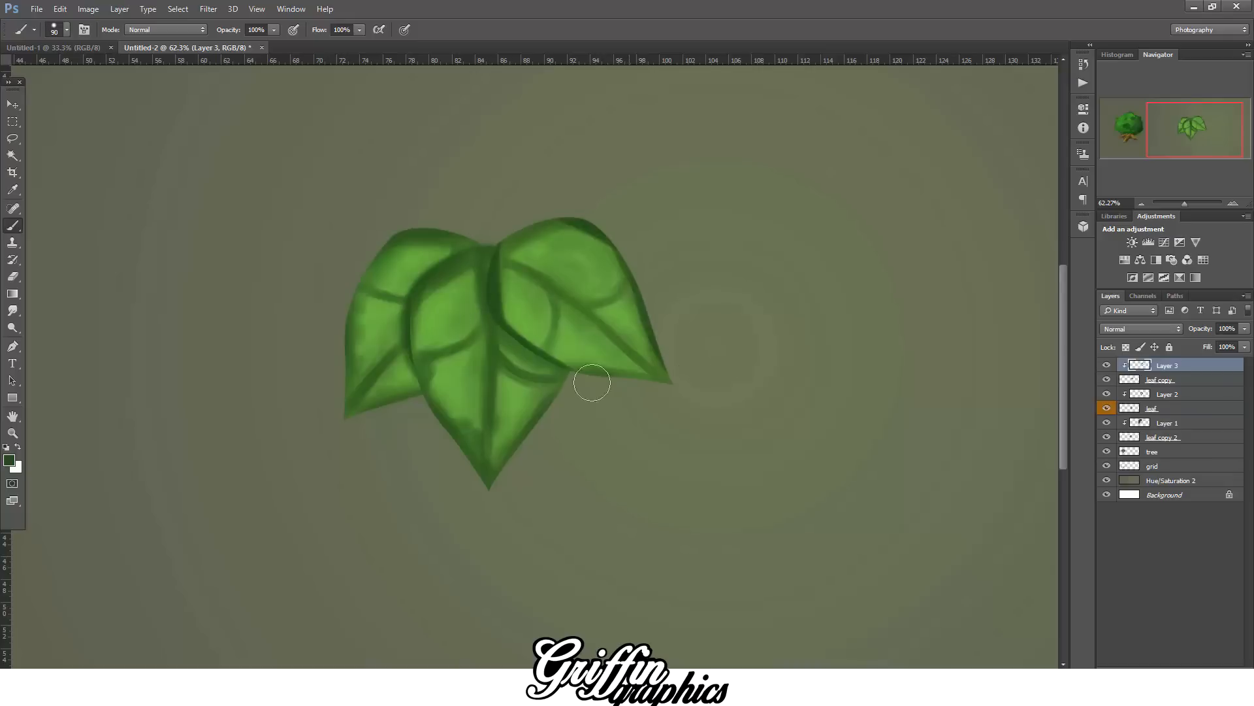
# - Shade the right leaf's edges and veins dark green with a 60 to 125 px brush and set the layer to 50% opacity
pyautogui.moveTo(478, 258); pyautogui.dragTo(521, 217)
pyautogui.press('[')
pyautogui.press('[')
pyautogui.press('[')
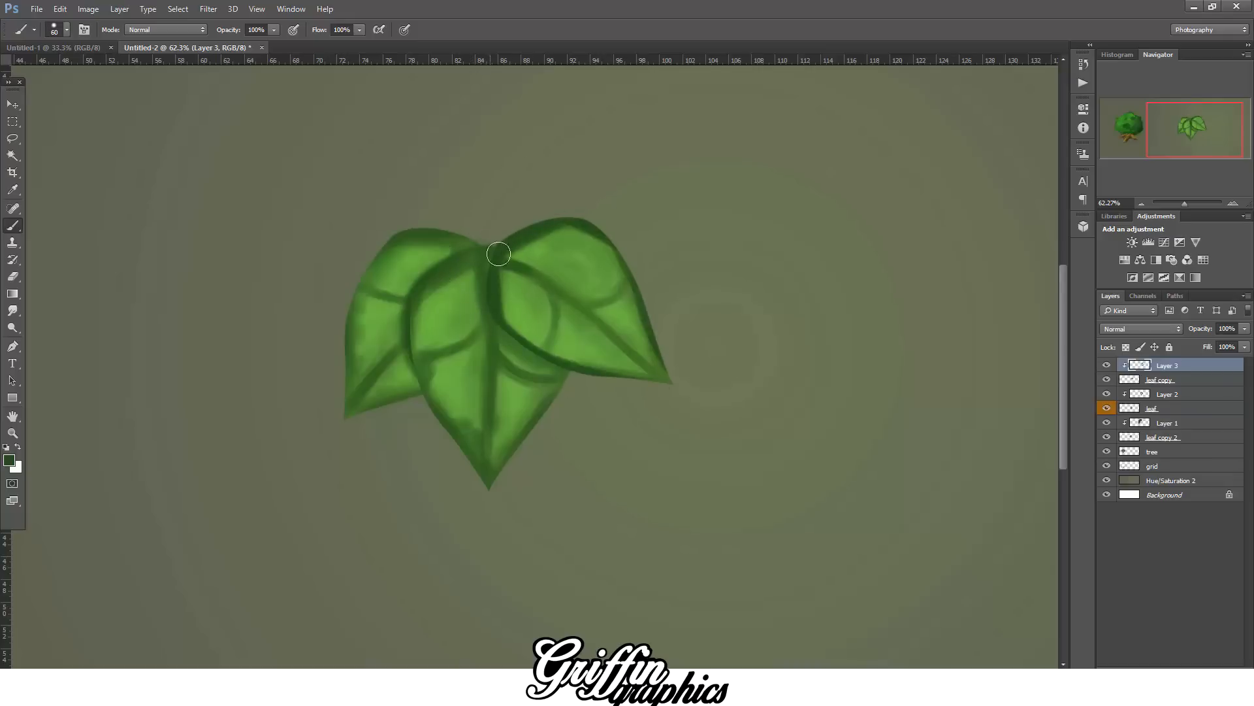
pyautogui.press(']')
pyautogui.press(']')
pyautogui.press(']')
pyautogui.press(']')
pyautogui.press(']')
pyautogui.press(']')
pyautogui.press(']')
pyautogui.press(']')
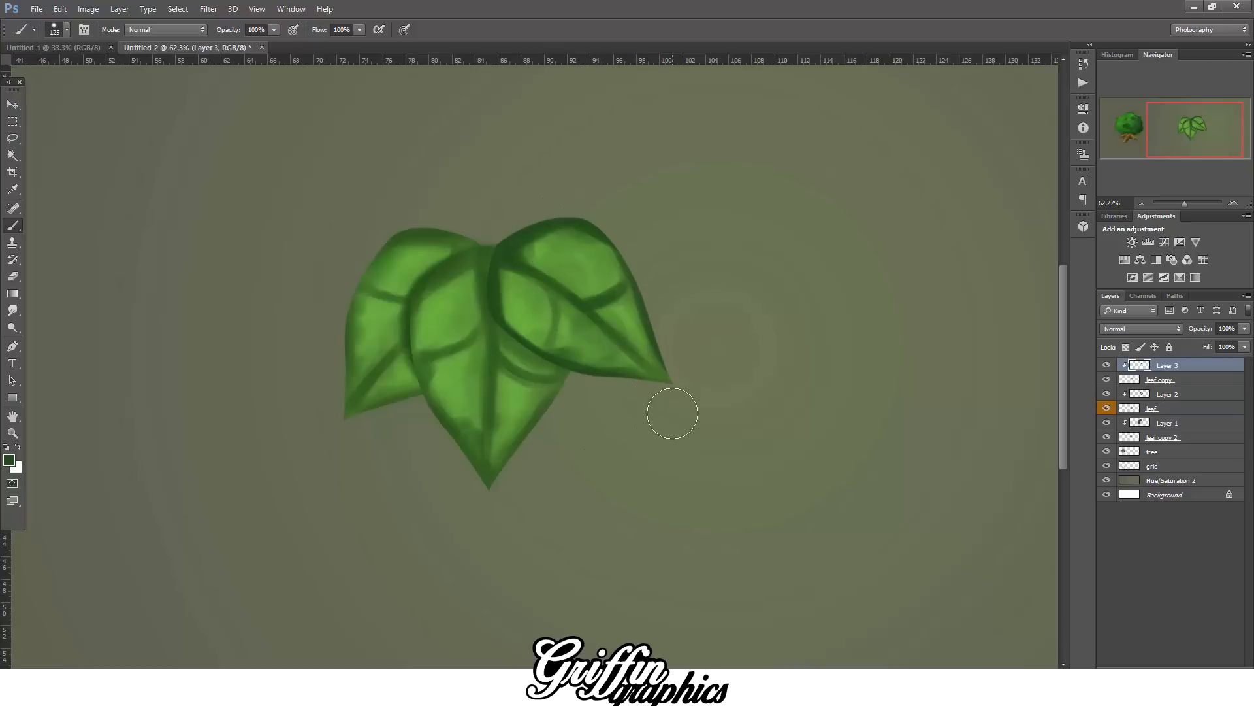
pyautogui.moveTo(1245, 330); pyautogui.dragTo(1198, 339)
# - Merge all the leaf layers and their clipped shading layers into one layer and rename it "leaf"
pyautogui.scroll(-4, 694, 366)
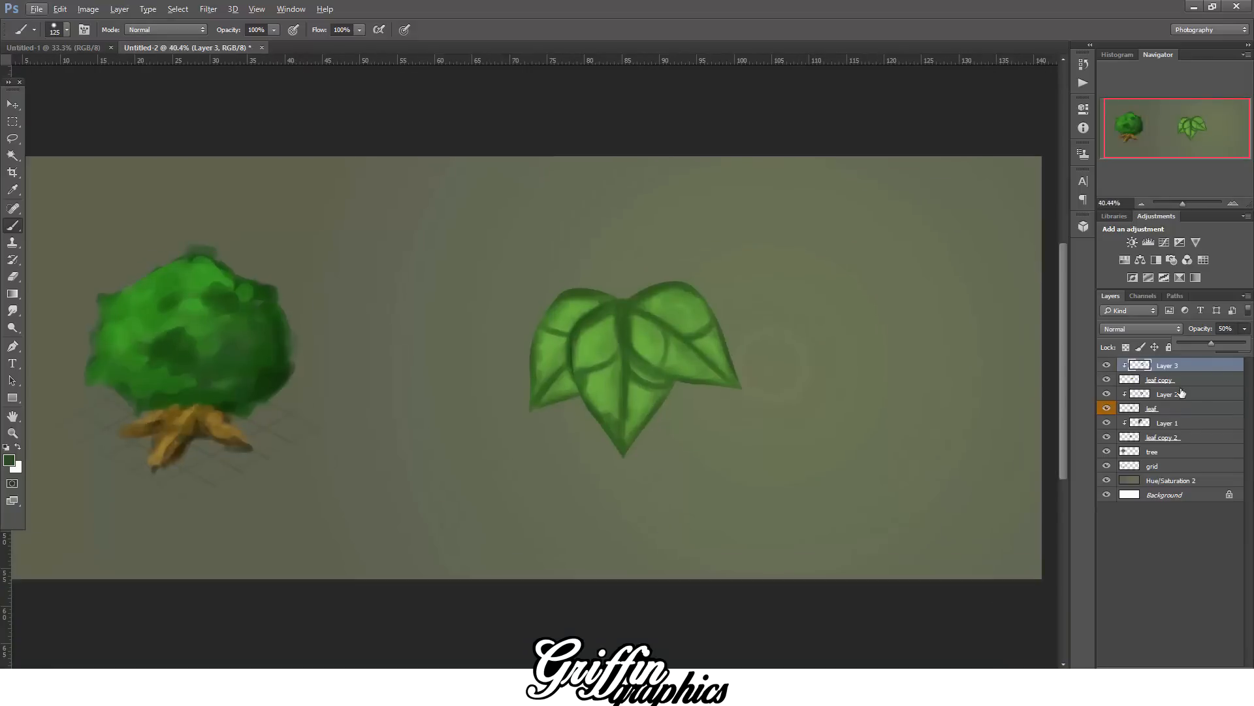
pyautogui.keyDown('shift'); pyautogui.click(1175, 436); pyautogui.keyUp('shift')
pyautogui.rightClick(1174, 436)
pyautogui.click(1030, 475)
pyautogui.rightClick(1164, 367)
pyautogui.doubleClick(1162, 366)
pyautogui.write('leaf')
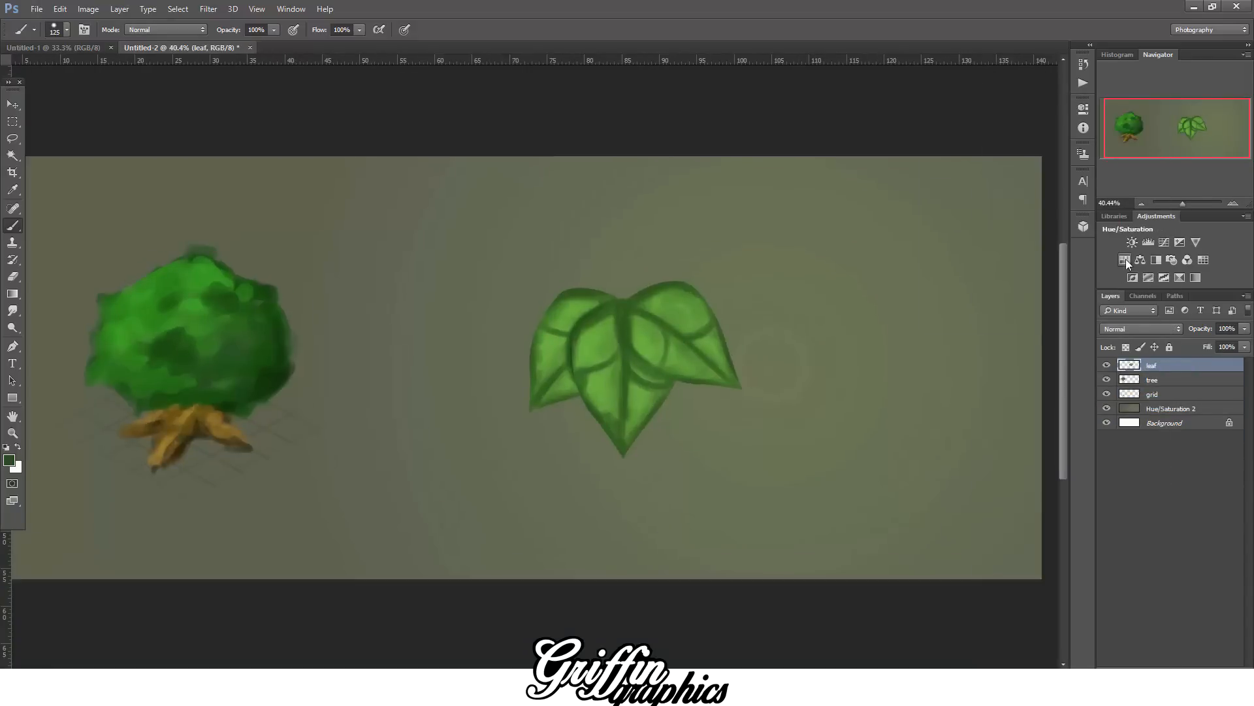
# - Shift the leaf cluster's hue toward yellow-green with a clipped Hue/Saturation adjustment and merge the adjustment with the leaf layer
pyautogui.click(1125, 260)
pyautogui.moveTo(993, 188); pyautogui.dragTo(993, 242)
pyautogui.keyDown('alt'); pyautogui.click(1175, 373); pyautogui.keyUp('alt')
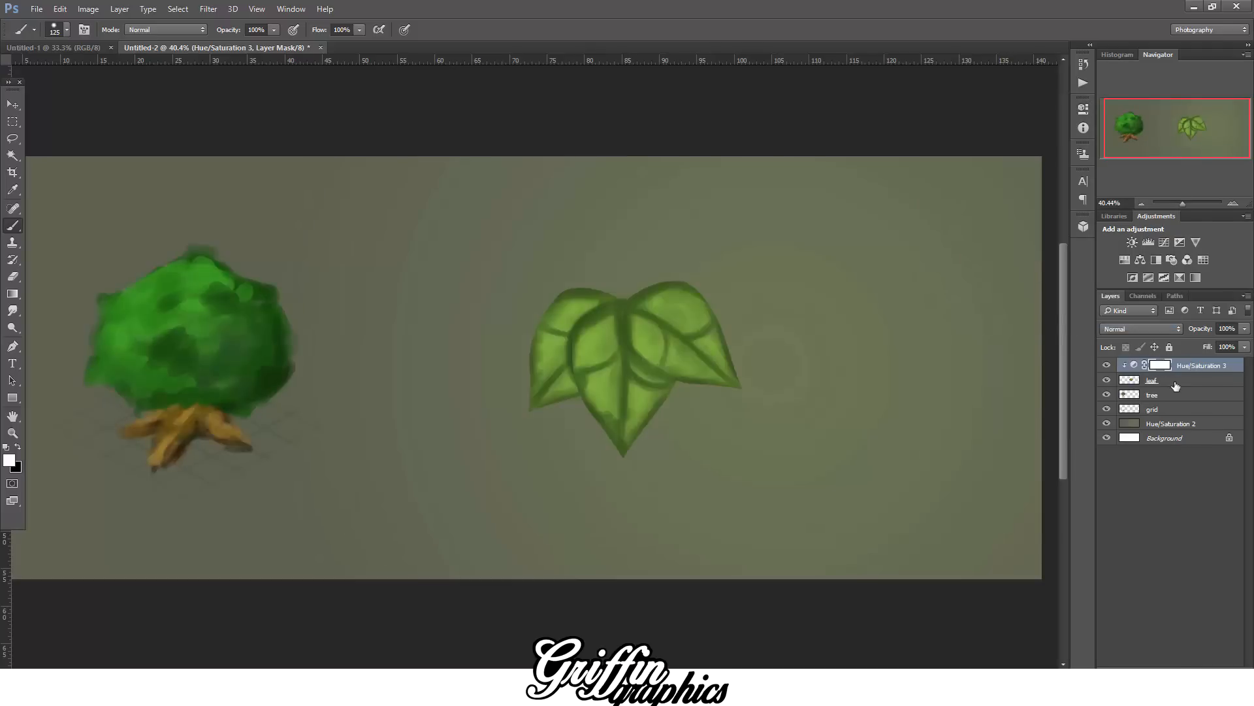
pyautogui.rightClick(1167, 384)
pyautogui.click(1026, 552)
# - Move the leaf cluster toward the canvas's lower right and duplicate the tree and its grid to the right of the originals
pyautogui.click(12, 102)
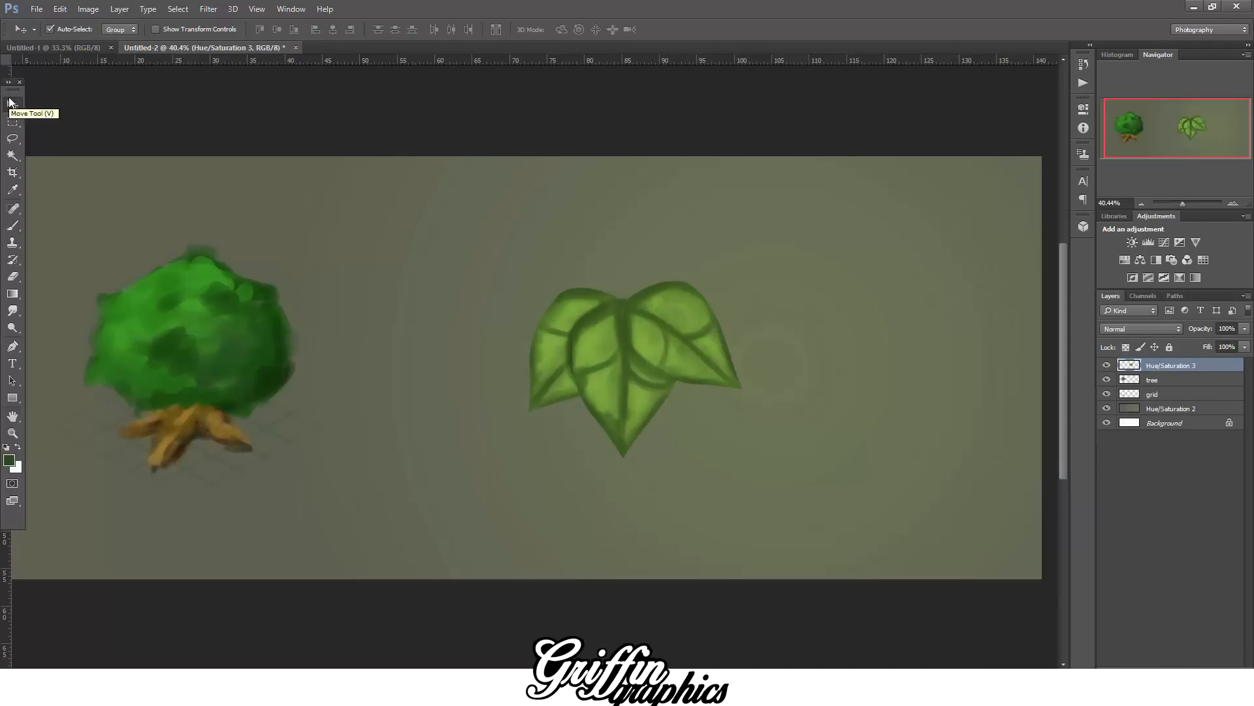
pyautogui.moveTo(498, 673); pyautogui.dragTo(438, 673)
pyautogui.moveTo(792, 375); pyautogui.dragTo(871, 443)
pyautogui.scroll(1, 609, 431)
pyautogui.scroll(-2, 609, 430)
pyautogui.click(255, 374)
pyautogui.moveTo(255, 374); pyautogui.dragTo(566, 376)
pyautogui.moveTo(332, 435); pyautogui.dragTo(636, 444)
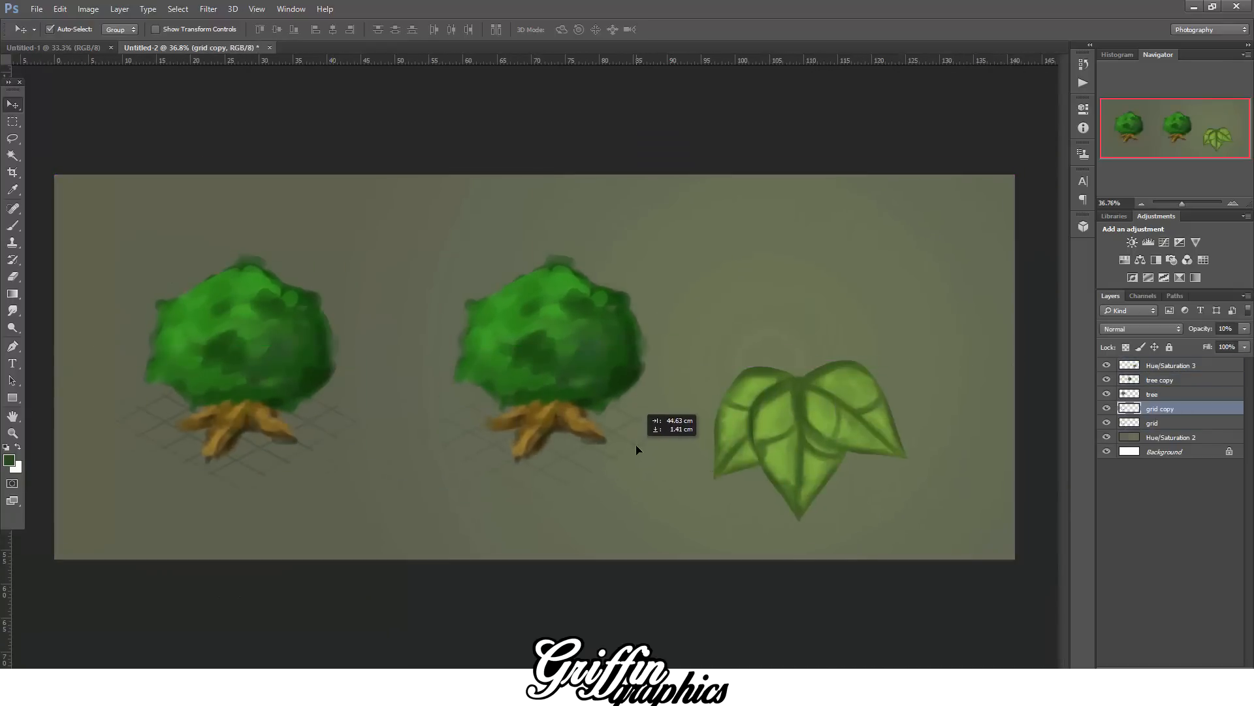
# - Move the leaf cluster onto the tree copy, scale it to 26.10%, and rotate it 44.95° counter-clockwise
pyautogui.moveTo(816, 423); pyautogui.dragTo(641, 371)
pyautogui.scroll(3, 712, 346)
pyautogui.hotkey('ctrl', 't')
pyautogui.moveTo(816, 272); pyautogui.dragTo(589, 358)
# - Move the small leaf cluster to the crown's left edge, turn its tips outward, and apply the transformation
pyautogui.scroll(2, 615, 320)
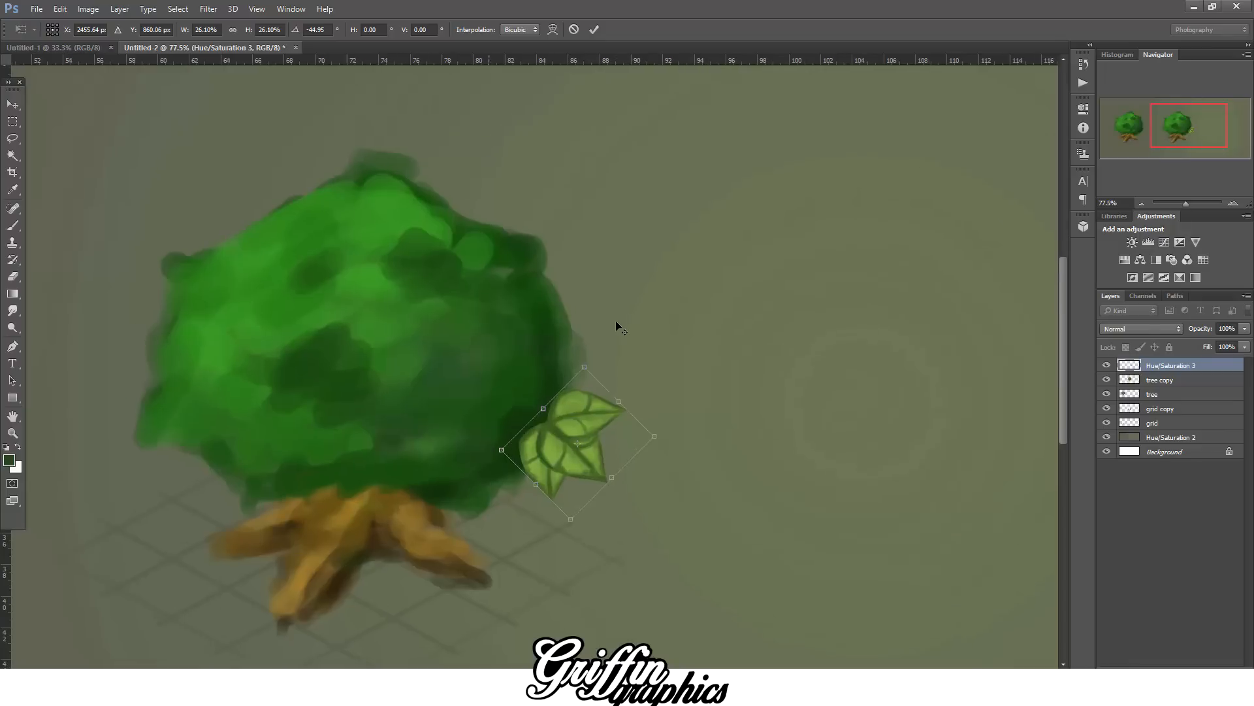
pyautogui.moveTo(573, 413); pyautogui.dragTo(202, 243)
pyautogui.moveTo(326, 223); pyautogui.dragTo(108, 295)
pyautogui.moveTo(202, 300); pyautogui.dragTo(199, 368)
pyautogui.click(11, 111)
pyautogui.click(552, 263)
# - Duplicate the leaf cluster and fit the copy along the upper part of the crown's left edge
pyautogui.hotkey('ctrl', 'j')
pyautogui.moveTo(263, 293); pyautogui.dragTo(219, 212)
pyautogui.moveTo(194, 361); pyautogui.dragTo(219, 367)
pyautogui.click(12, 106)
pyautogui.click(539, 266)
# - Duplicate the leaf cluster again, rotate the copy 45.42° counter-clockwise, and place it at the crown's lower left edge
pyautogui.hotkey('ctrl', 'j')
pyautogui.hotkey('ctrl', 't')
pyautogui.moveTo(167, 427); pyautogui.dragTo(175, 429)
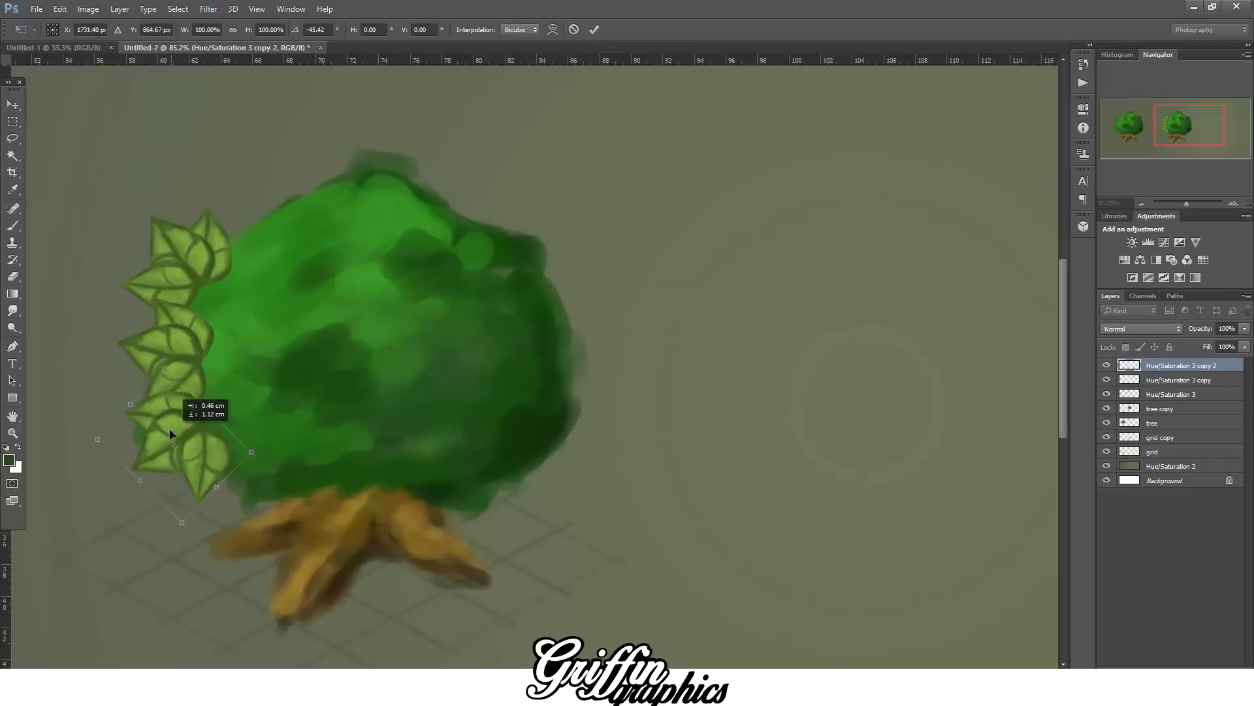
pyautogui.click(12, 105)
pyautogui.click(552, 263)
# - Move the lower left cluster's layer beneath the other two, duplicate it, and place a rotated copy along the crown's lower edge
pyautogui.moveTo(1189, 391); pyautogui.dragTo(1190, 400)
pyautogui.hotkey('ctrl', 'j')
pyautogui.moveTo(202, 446); pyautogui.dragTo(281, 485)
pyautogui.hotkey('ctrl', 't')
pyautogui.moveTo(336, 423); pyautogui.dragTo(295, 339)
pyautogui.moveTo(259, 457); pyautogui.dragTo(538, 473)
pyautogui.click(12, 105)
pyautogui.click(552, 264)
# - Duplicate the leaf cluster several times and place rotated copies along the crown's lower edge as far as its lower right corner
pyautogui.hotkey('ctrl', 'j')
pyautogui.hotkey('ctrl', 'j')
pyautogui.hotkey('ctrl', 'j')
pyautogui.hotkey('ctrl', 't')
pyautogui.moveTo(608, 393); pyautogui.dragTo(522, 340)
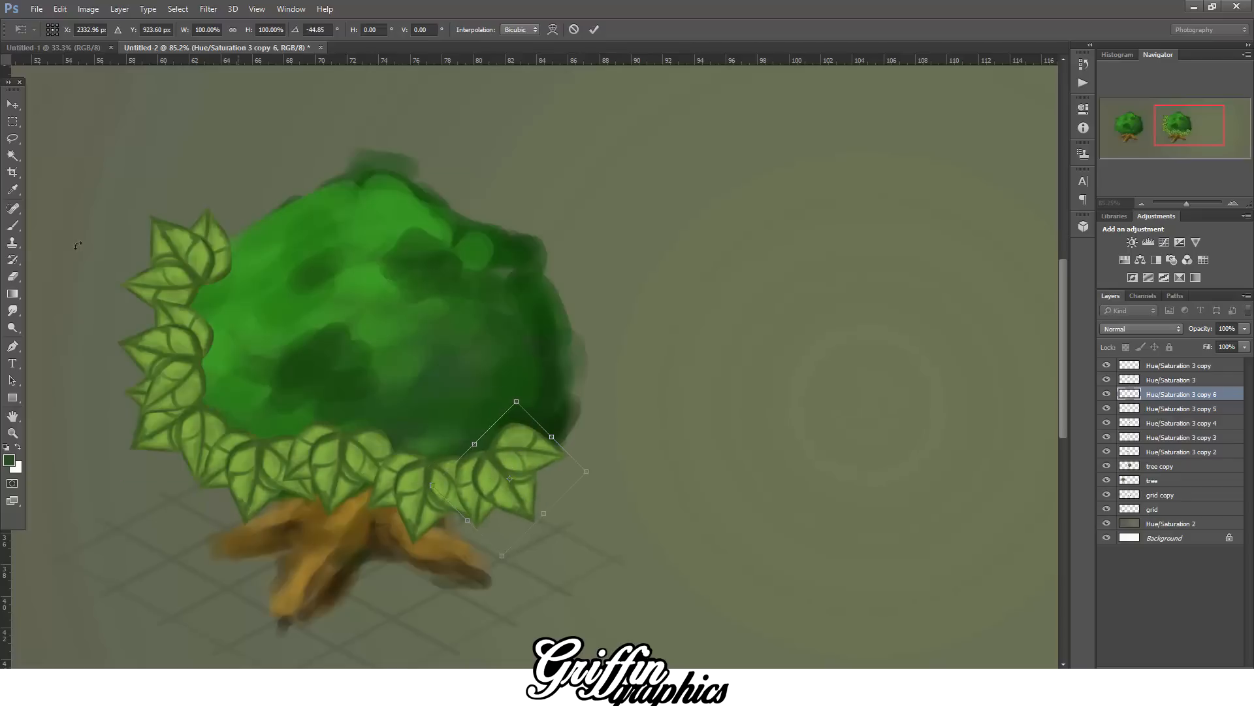
pyautogui.click(13, 105)
pyautogui.click(551, 264)
# - Duplicate the leaf cluster for the crown's right edge and place rotated copies one above the other, tips pointing outward
pyautogui.hotkey('ctrl', 'j')
pyautogui.moveTo(529, 467); pyautogui.dragTo(562, 403)
pyautogui.moveTo(613, 261); pyautogui.dragTo(556, 248)
pyautogui.moveTo(546, 396); pyautogui.dragTo(542, 272)
pyautogui.click(13, 106)
pyautogui.click(560, 264)
pyautogui.hotkey('ctrl', 'j')
pyautogui.hotkey('ctrl', 't')
pyautogui.moveTo(621, 307); pyautogui.dragTo(495, 216)
pyautogui.click(12, 105)
pyautogui.click(560, 262)
# - Duplicate the cluster, move the copy to the crown's upper right edge, rotate it to follow the outline, and apply the transformation
pyautogui.hotkey('ctrl', 'j')
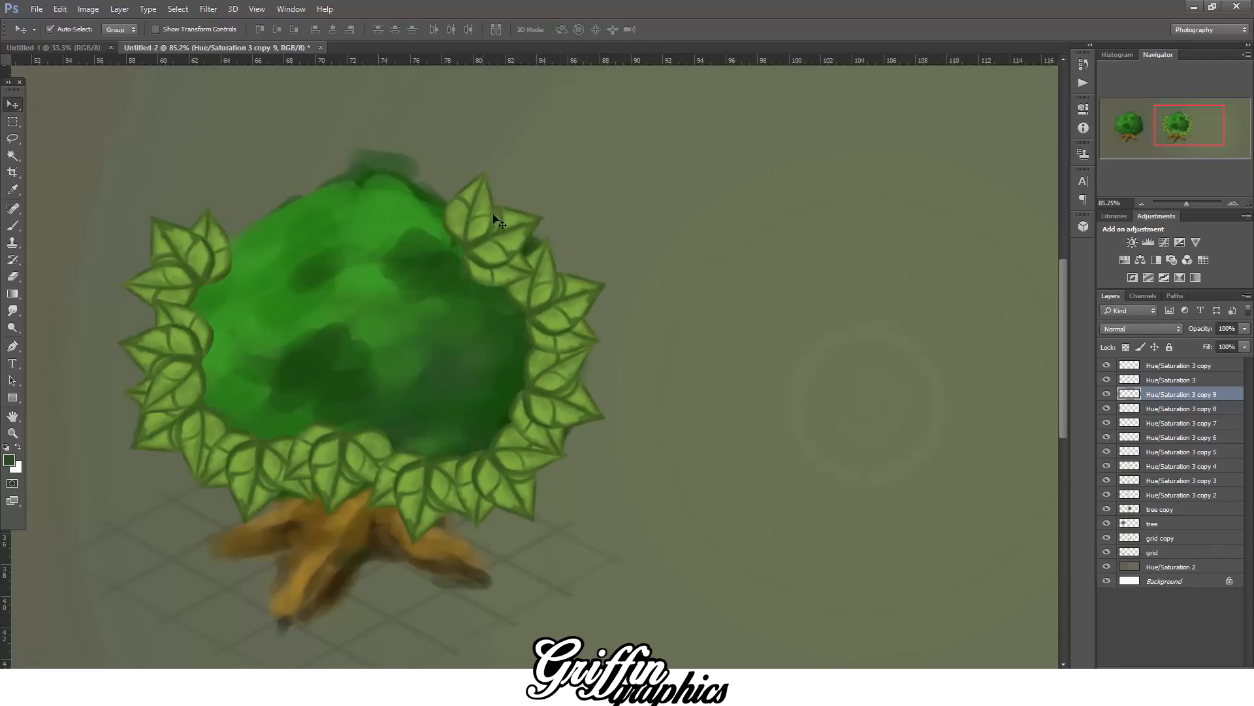
pyautogui.hotkey('ctrl', 't')
pyautogui.moveTo(591, 196); pyautogui.dragTo(535, 132)
pyautogui.click(13, 105)
pyautogui.click(557, 263)
# - Duplicate the upper right cluster and fit a rotated copy on the right side of the crown's top
pyautogui.hotkey('ctrl', 'j')
pyautogui.moveTo(492, 226); pyautogui.dragTo(408, 173)
pyautogui.hotkey('ctrl', 't')
pyautogui.moveTo(497, 124); pyautogui.dragTo(509, 151)
pyautogui.moveTo(418, 151); pyautogui.dragTo(437, 158)
pyautogui.moveTo(514, 158); pyautogui.dragTo(528, 175)
pyautogui.click(12, 106)
pyautogui.click(558, 262)
# - Duplicate the top cluster and place a rotated copy at the crown's upper left edge
pyautogui.hotkey('ctrl', 'j')
pyautogui.moveTo(421, 168); pyautogui.dragTo(319, 180)
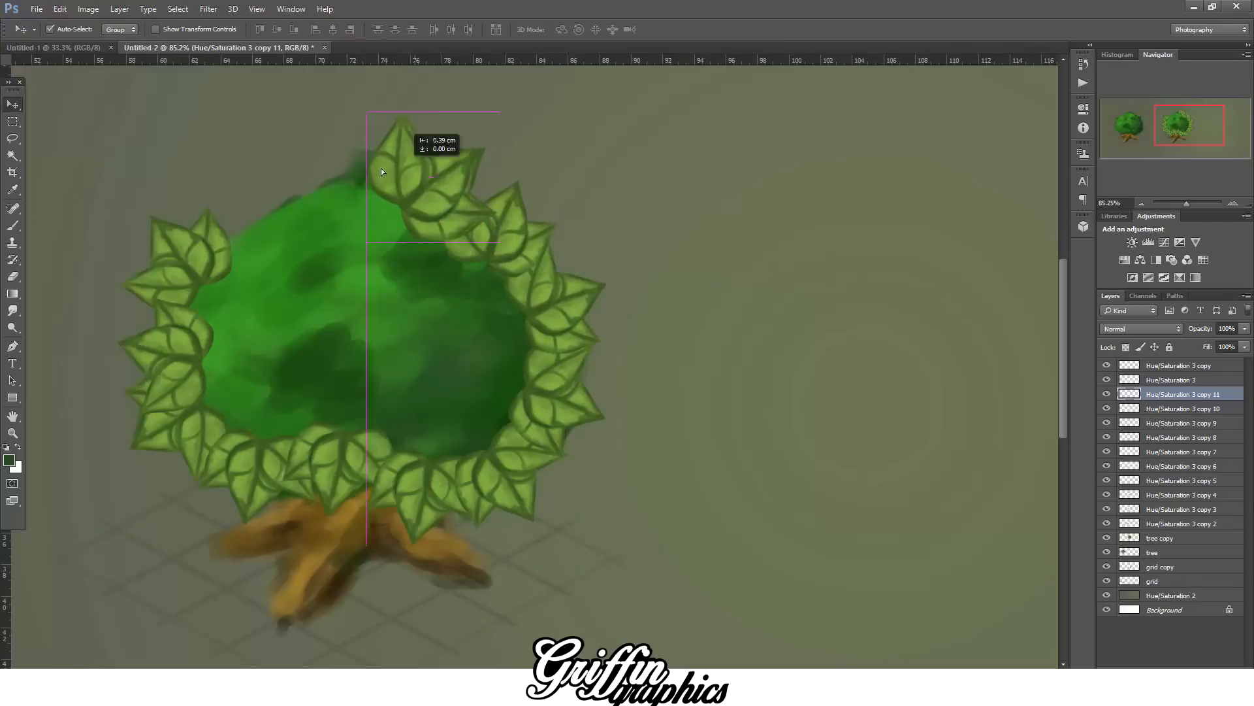
pyautogui.hotkey('ctrl', 't')
pyautogui.moveTo(413, 108); pyautogui.dragTo(236, 140)
pyautogui.moveTo(330, 217); pyautogui.dragTo(211, 266)
pyautogui.click(13, 105)
pyautogui.click(560, 263)
# - Duplicate the upper left cluster, rotate the copy, and fit it into the remaining gap at the top of the outline
pyautogui.hotkey('ctrl', 'j')
pyautogui.hotkey('ctrl', 't')
pyautogui.moveTo(377, 158); pyautogui.dragTo(397, 208)
pyautogui.moveTo(299, 211); pyautogui.dragTo(339, 180)
pyautogui.click(16, 105)
pyautogui.click(559, 263)
# - Move the newest cluster's layer to the top of the stack, duplicate it, and place a rotated copy in the crown's centre
pyautogui.moveTo(1156, 394); pyautogui.dragTo(1153, 361)
pyautogui.hotkey('ctrl', 'j')
pyautogui.moveTo(249, 235); pyautogui.dragTo(313, 355)
pyautogui.hotkey('ctrl', 't')
pyautogui.moveTo(407, 320); pyautogui.dragTo(321, 437)
pyautogui.click(13, 105)
pyautogui.click(557, 262)
# - Duplicate the central cluster and rotate the copy so its leaves form the upper part of a central rosette
pyautogui.hotkey('ctrl', 'j')
pyautogui.hotkey('ctrl', 't')
pyautogui.moveTo(316, 334); pyautogui.dragTo(432, 361)
pyautogui.moveTo(329, 302)
pyautogui.mouseDown()
pyautogui.moveTo(384, 318)
pyautogui.moveTo(325, 304)
pyautogui.mouseUp()
pyautogui.moveTo(471, 294); pyautogui.dragTo(365, 439)
pyautogui.click(13, 106)
pyautogui.click(558, 263)
# - Duplicate the cluster once more and rotate the copy to complete the lower right part of the central rosette
pyautogui.hotkey('ctrl', 'j')
pyautogui.hotkey('ctrl', 'r')
pyautogui.hotkey('ctrl', 't')
pyautogui.moveTo(368, 331); pyautogui.dragTo(358, 370)
pyautogui.click(15, 109)
pyautogui.click(557, 262)
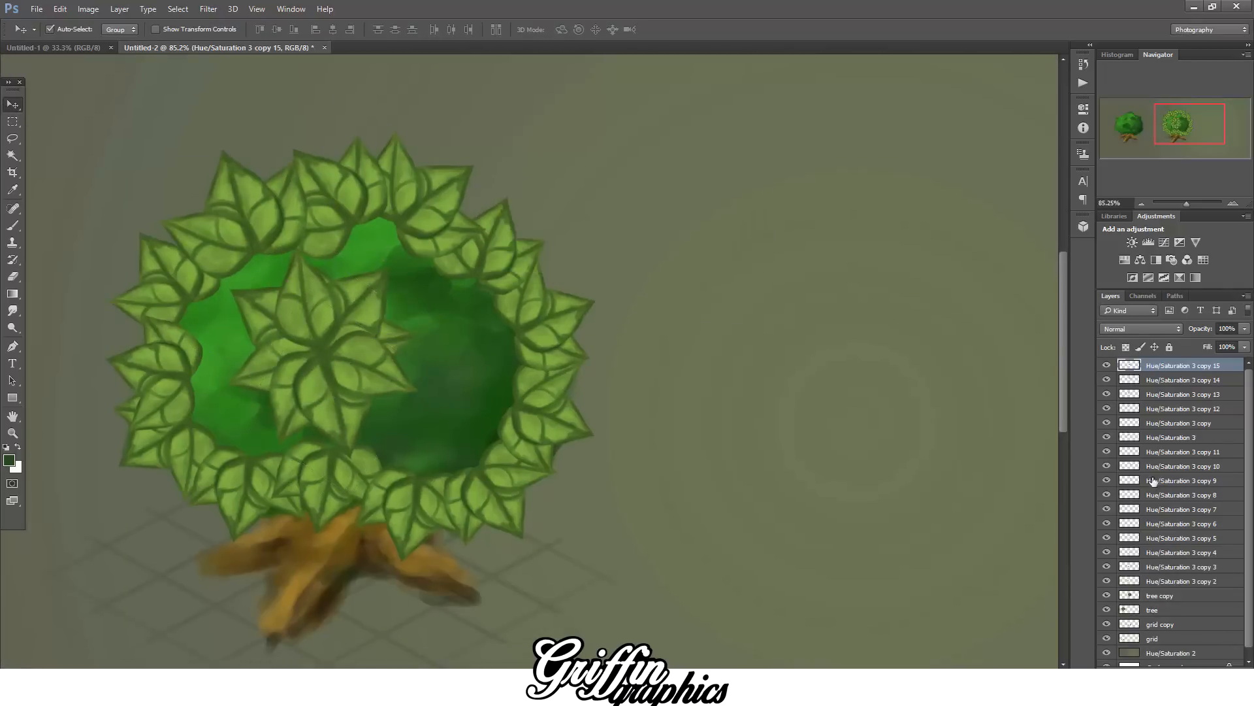
# - Duplicate an edge cluster from the lower layers, move the copy inside the crown's lower right area, and rotate it
pyautogui.click(1169, 552)
pyautogui.hotkey('ctrl', 'j')
pyautogui.moveTo(557, 405); pyautogui.dragTo(452, 446)
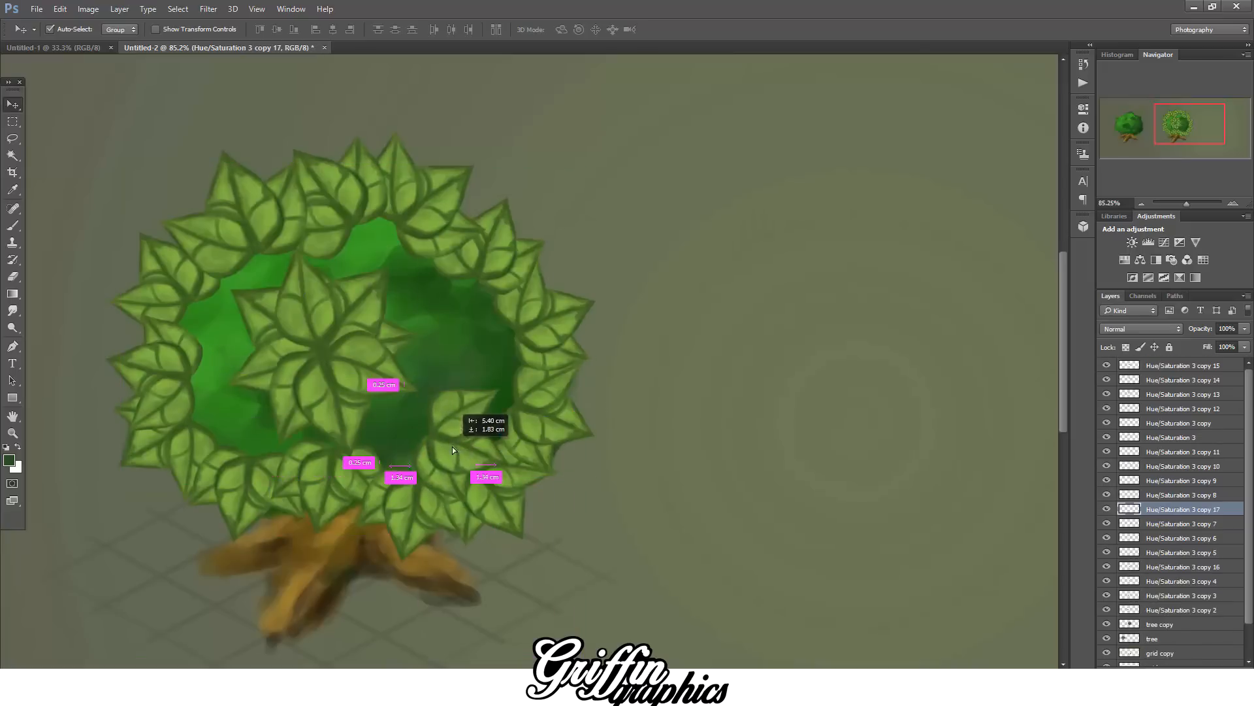
pyautogui.hotkey('ctrl', 'j')
pyautogui.hotkey('ctrl', 't')
pyautogui.moveTo(554, 353); pyautogui.dragTo(541, 405)
pyautogui.click(13, 105)
pyautogui.click(557, 262)
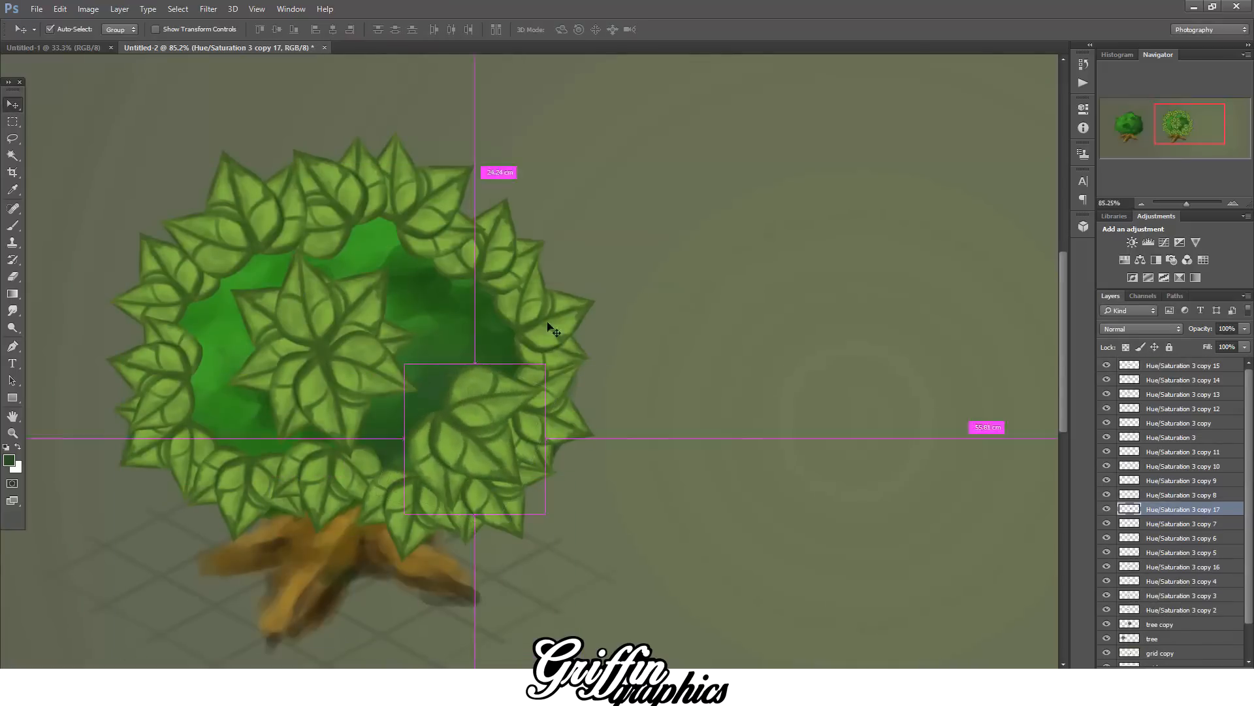
# - Duplicate the cluster and place a rotated copy just inside the crown's right edge, above the lower right one
pyautogui.hotkey('ctrl', 'j')
pyautogui.moveTo(549, 330); pyautogui.dragTo(549, 247)
pyautogui.hotkey('ctrl', 't')
pyautogui.moveTo(636, 230); pyautogui.dragTo(421, 186)
pyautogui.moveTo(475, 309); pyautogui.dragTo(488, 301)
pyautogui.click(13, 106)
pyautogui.click(557, 262)
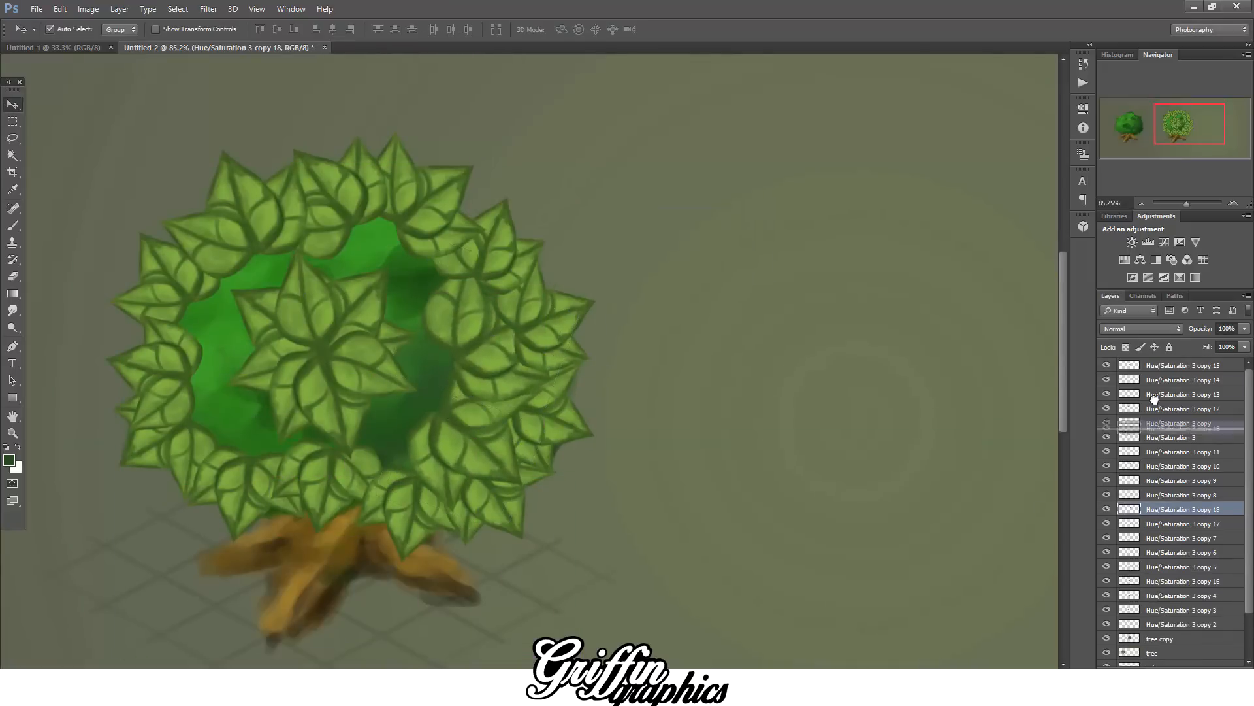
# - Raise the inner right cluster's layer above the top edge clusters, duplicate it, and place a copy rotated 50.35° counter-clockwise at the inner upper right
pyautogui.hotkey('ctrl', 'j')
pyautogui.moveTo(480, 359); pyautogui.dragTo(389, 267)
pyautogui.hotkey('ctrl', 't')
pyautogui.moveTo(546, 262); pyautogui.dragTo(536, 204)
pyautogui.moveTo(421, 256); pyautogui.dragTo(416, 230)
pyautogui.moveTo(561, 215); pyautogui.dragTo(555, 175)
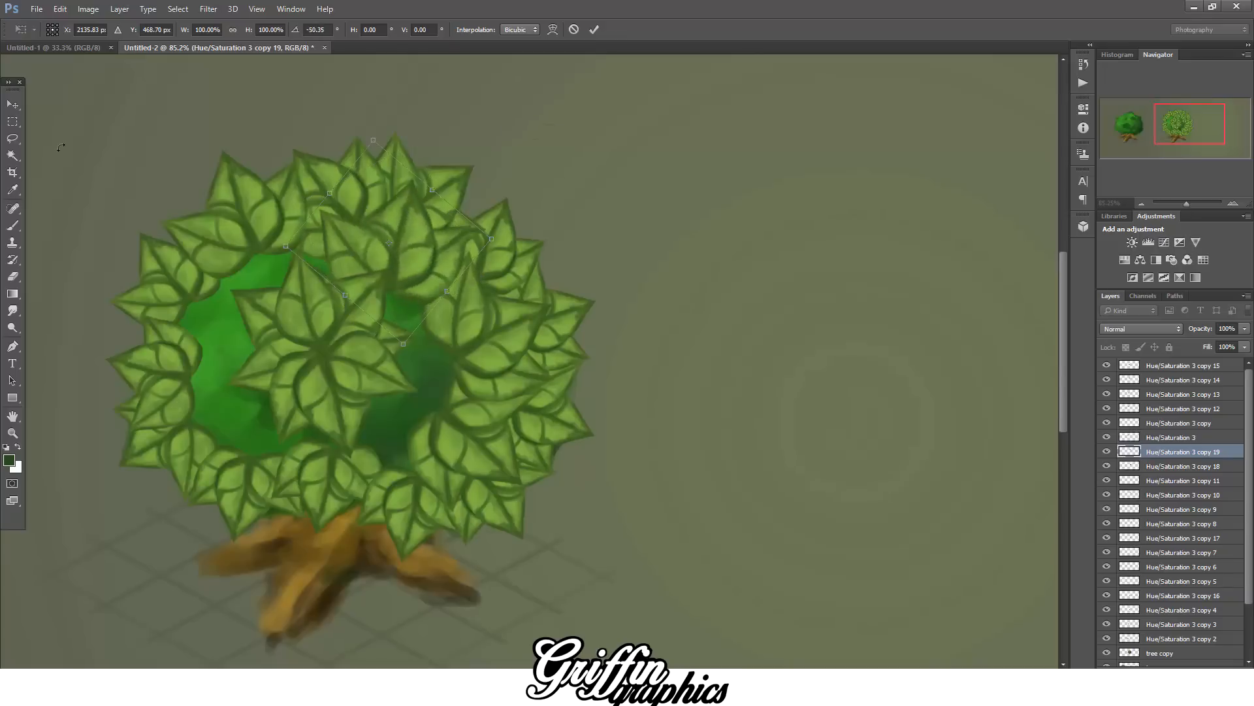
pyautogui.click(13, 105)
pyautogui.click(557, 263)
# - Duplicate the inner upper cluster, move the copy down to the crown's lower right interior, and apply its transformation
pyautogui.hotkey('ctrl', 'j')
pyautogui.moveTo(400, 259); pyautogui.dragTo(401, 422)
pyautogui.hotkey('ctrl', 't')
pyautogui.click(13, 106)
pyautogui.click(562, 263)
# - Duplicate the cluster for the crown's lower left interior, then transform the copy to cover the bare area beside the rosette
pyautogui.hotkey('ctrl', 'j')
pyautogui.hotkey('ctrl', 'z')
pyautogui.moveTo(441, 358); pyautogui.dragTo(176, 366)
pyautogui.hotkey('ctrl', 't')
pyautogui.click(13, 105)
pyautogui.click(559, 261)
pyautogui.hotkey('ctrl', 't')
pyautogui.click(13, 106)
pyautogui.click(559, 262)
pyautogui.click(312, 319)
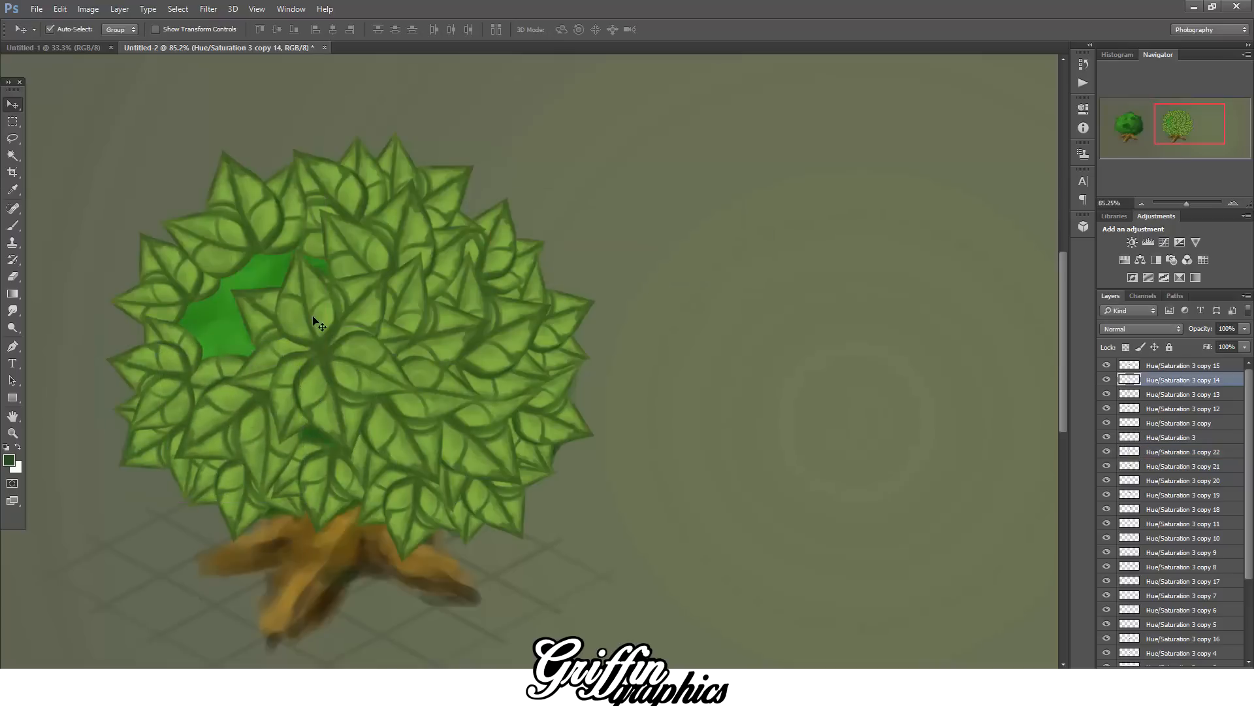
# - Duplicate the lower left interior cluster, move the copy up to the bare upper left area, and rotate it to cover the gap
pyautogui.click(218, 408)
pyautogui.hotkey('ctrl', 'j')
pyautogui.moveTo(218, 408); pyautogui.dragTo(205, 312)
pyautogui.hotkey('ctrl', 't')
pyautogui.moveTo(296, 225); pyautogui.dragTo(428, 367)
pyautogui.click(9, 108)
pyautogui.click(558, 261)
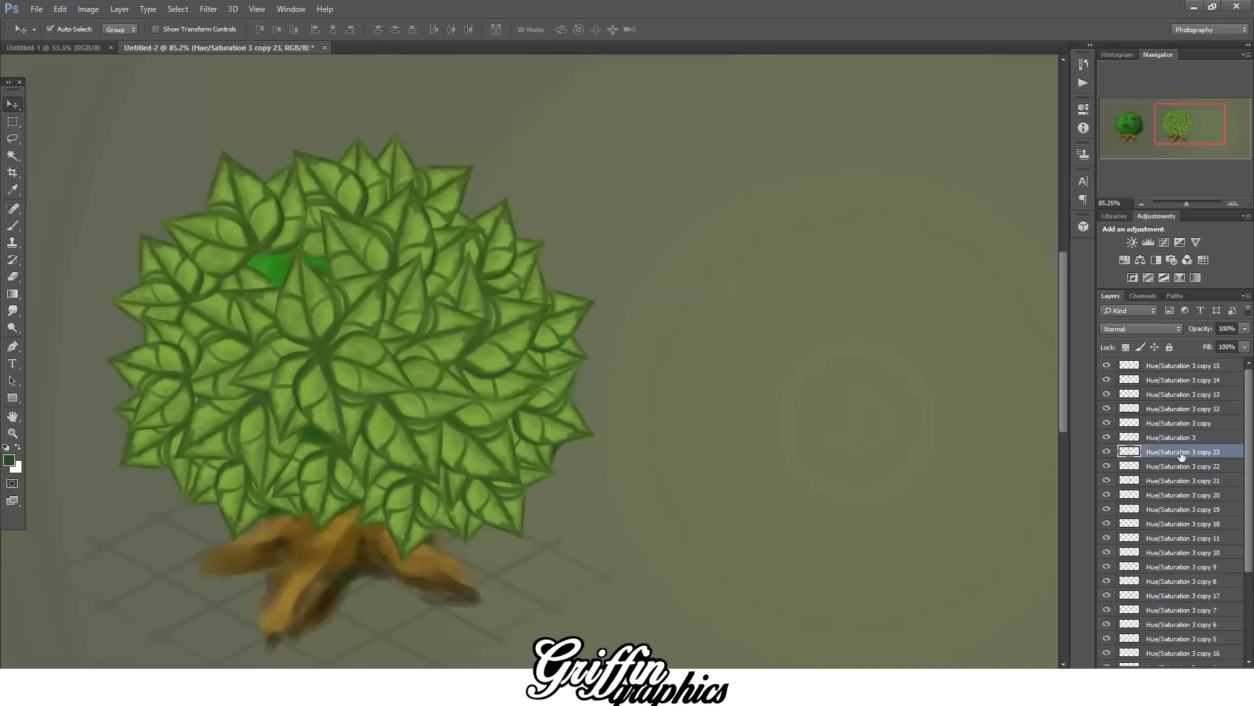
# - Raise the upper left interior cluster's layer to just below the rosette's upper part, duplicate it, and rotate a copy over the remaining upper gap
pyautogui.moveTo(1181, 453); pyautogui.dragTo(1172, 388)
pyautogui.hotkey('ctrl', 'j')
pyautogui.moveTo(224, 322); pyautogui.dragTo(260, 259)
pyautogui.hotkey('ctrl', 't')
pyautogui.moveTo(346, 173); pyautogui.dragTo(386, 253)
pyautogui.click(12, 106)
pyautogui.click(558, 261)
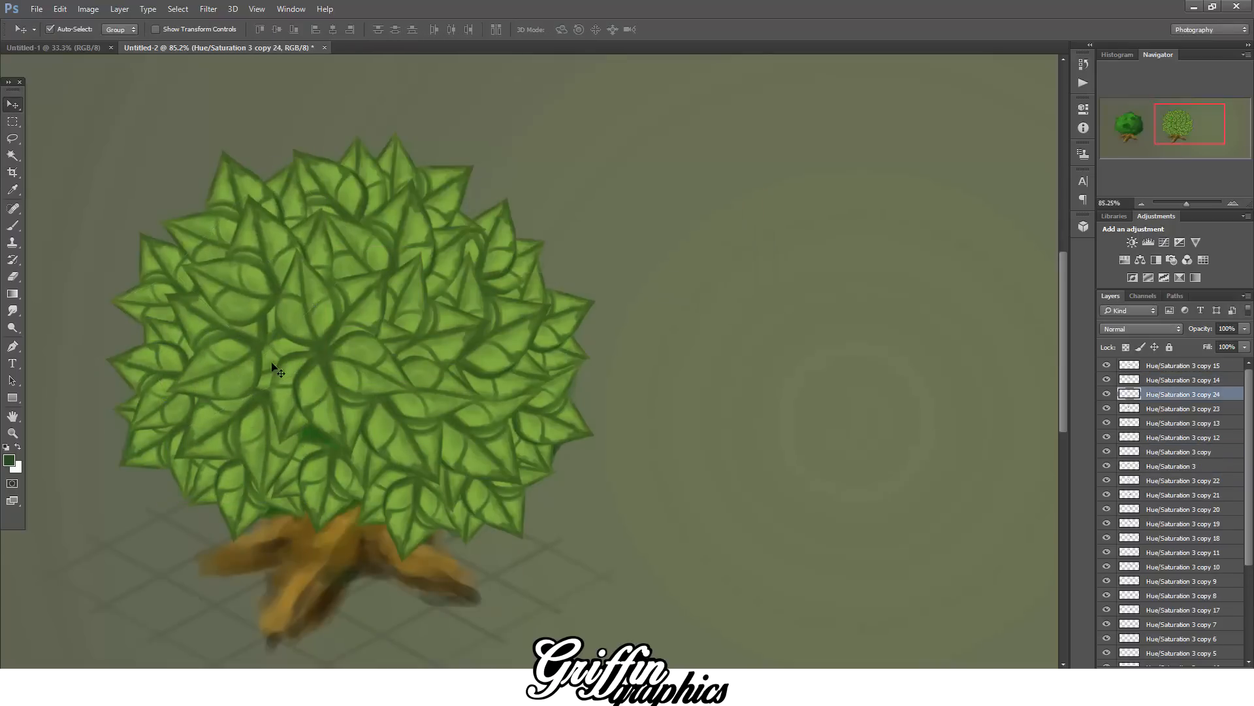
# - Move the layer of the rosette's left cluster above the rosette's upper cluster, and check the crown with the top cluster layer toggled
pyautogui.click(274, 365)
pyautogui.moveTo(1170, 422); pyautogui.dragTo(1179, 372)
pyautogui.scroll(-5, 541, 417)
pyautogui.scroll(2, 547, 428)
pyautogui.scroll(-1, 479, 245)
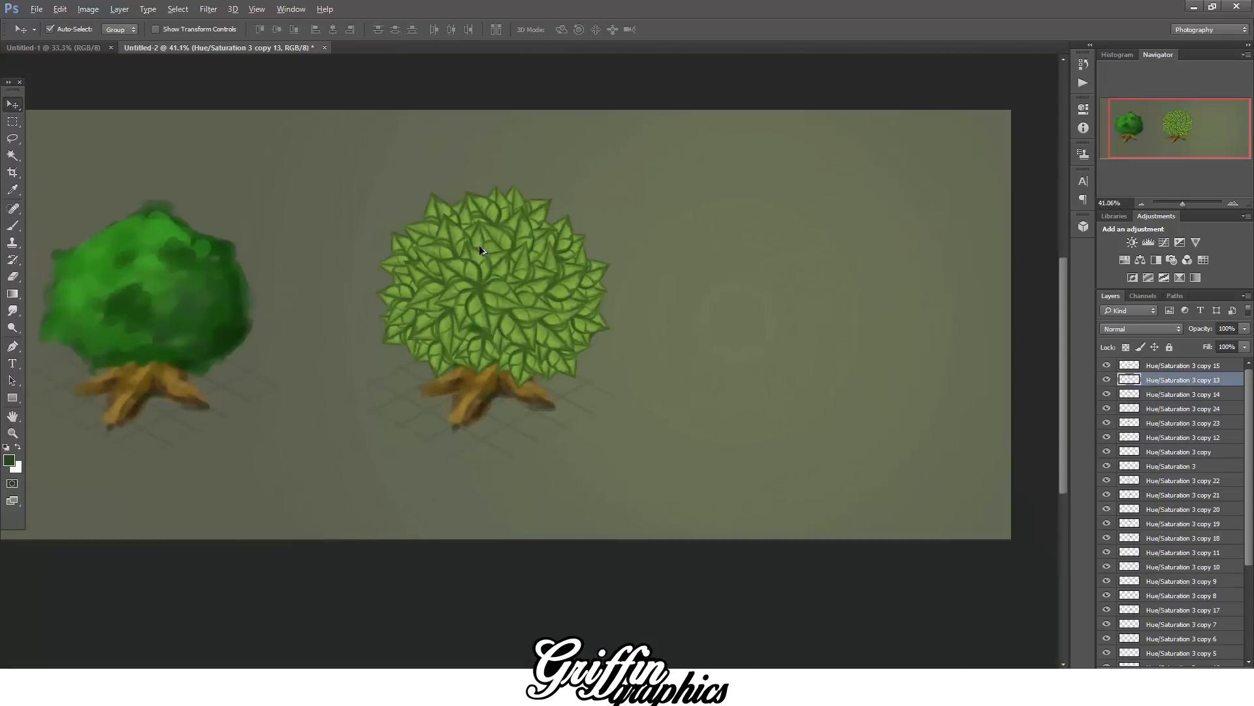
pyautogui.scroll(3, 477, 242)
pyautogui.click(600, 300)
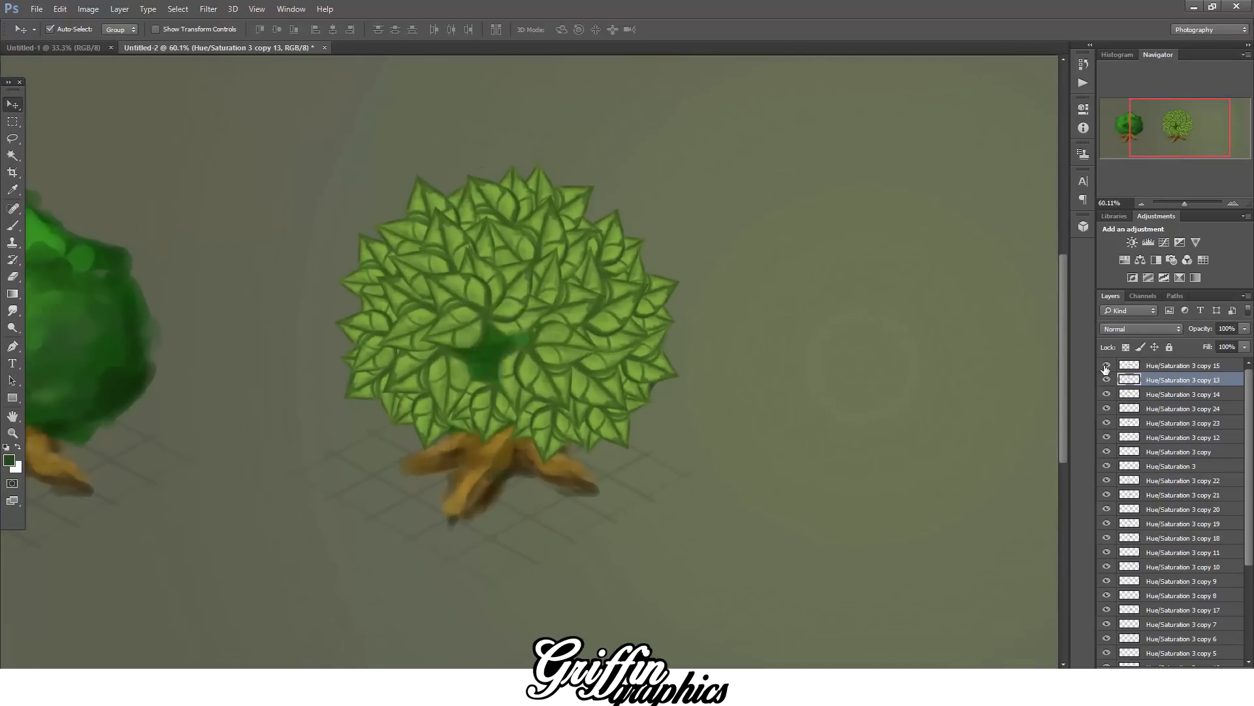
# - Select all the leaf cluster layers, group them as "leafy", and give the group a green colour label
pyautogui.scroll(-5, 1162, 523)
pyautogui.rightClick(1166, 570)
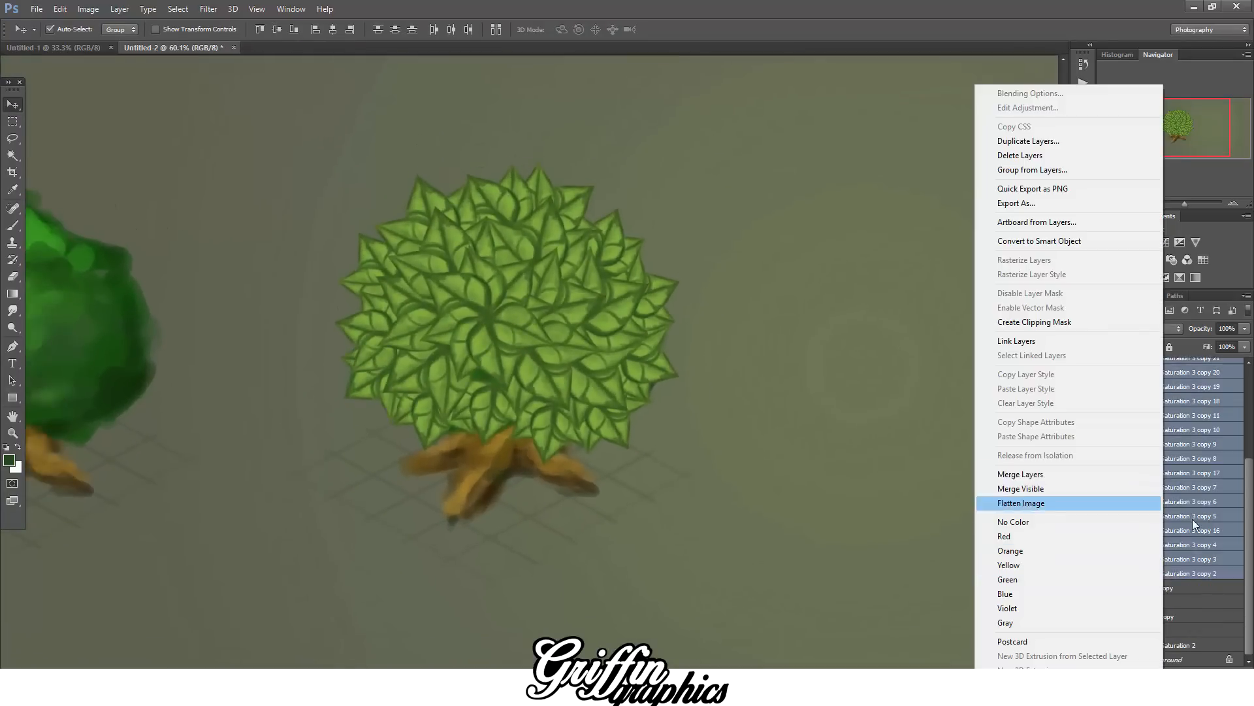
pyautogui.click(1191, 571)
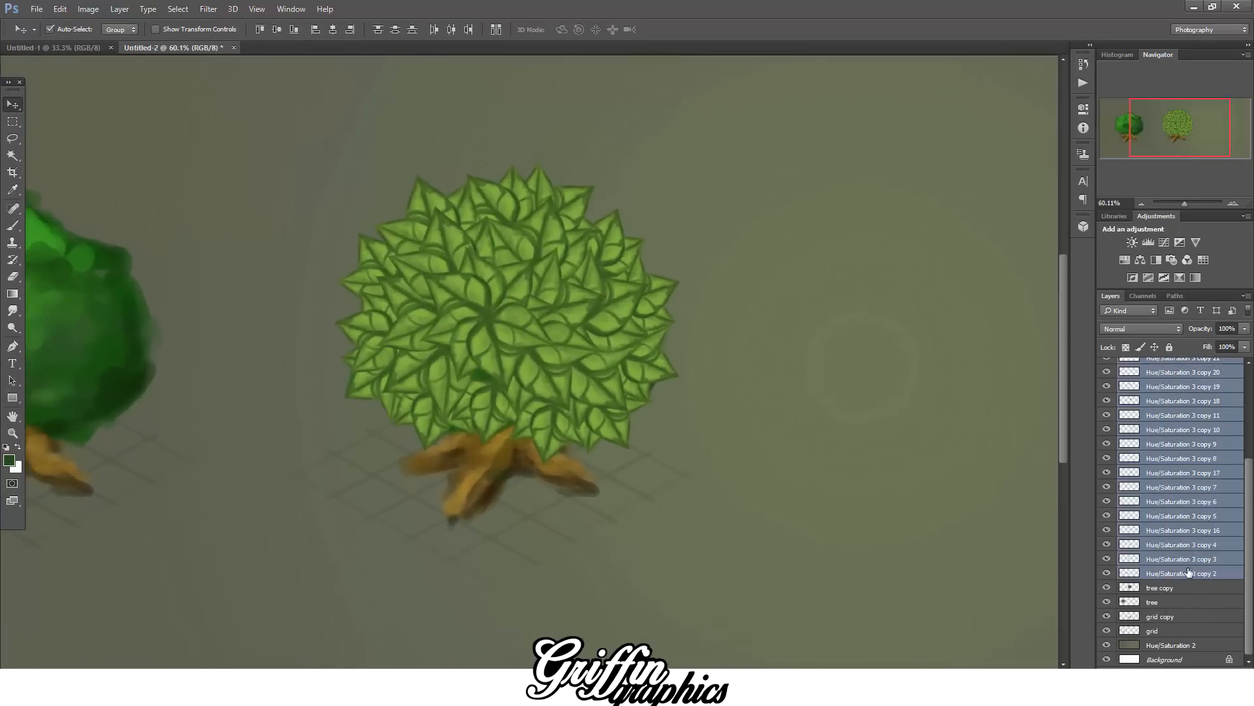
pyautogui.hotkey('ctrl', 'g')
pyautogui.rightClick(1157, 369)
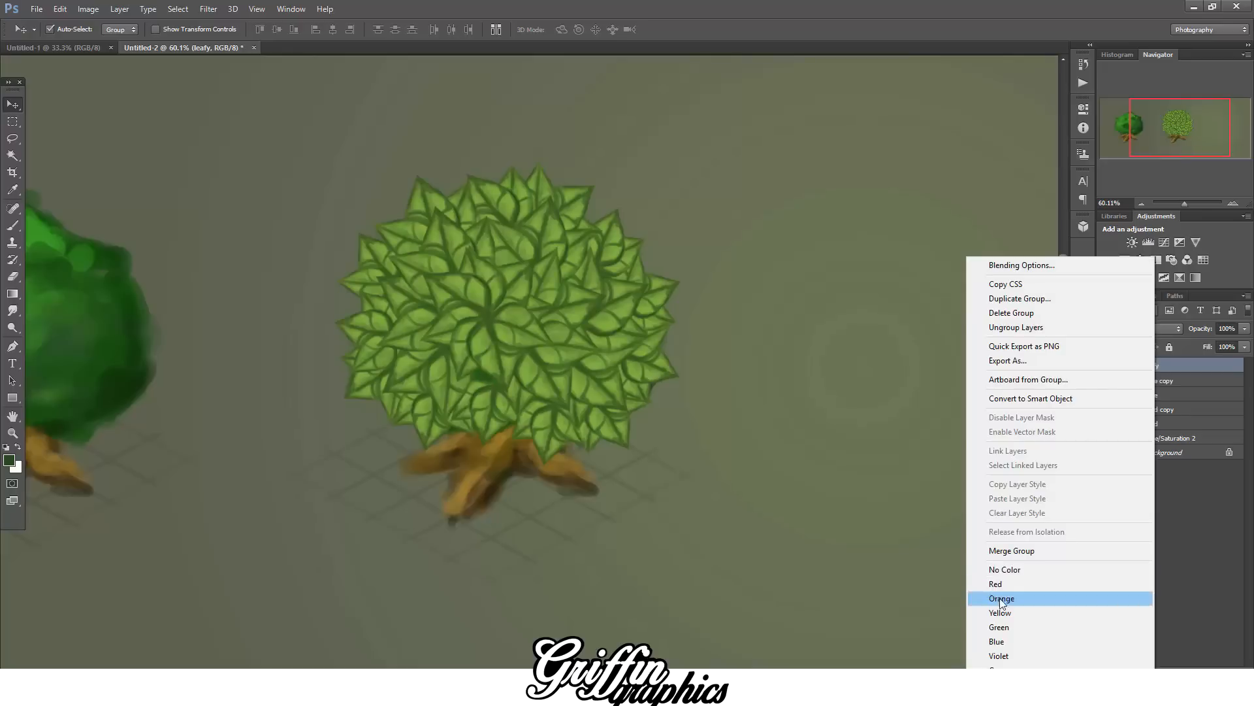
pyautogui.click(1017, 625)
# - Add a Hue/Saturation adjustment clipped to the leafy group and shift the leaves to a more vivid green
pyautogui.click(1124, 259)
pyautogui.rightClick(1179, 365)
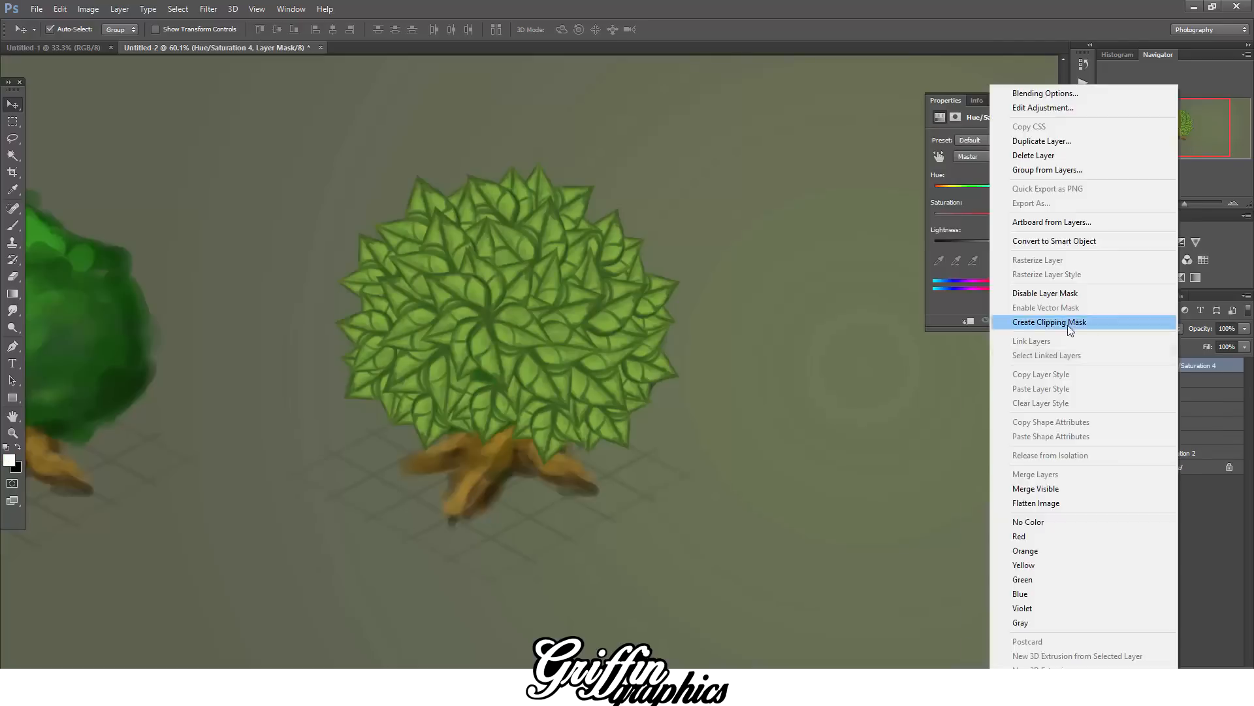
pyautogui.click(1067, 320)
pyautogui.moveTo(992, 188)
pyautogui.mouseDown()
pyautogui.moveTo(1011, 212)
pyautogui.moveTo(984, 244)
pyautogui.moveTo(1013, 213)
pyautogui.moveTo(995, 190)
pyautogui.mouseUp()
pyautogui.click(1046, 100)
pyautogui.scroll(5, 460, 355)
pyautogui.scroll(-6, 528, 428)
pyautogui.scroll(2, 484, 430)
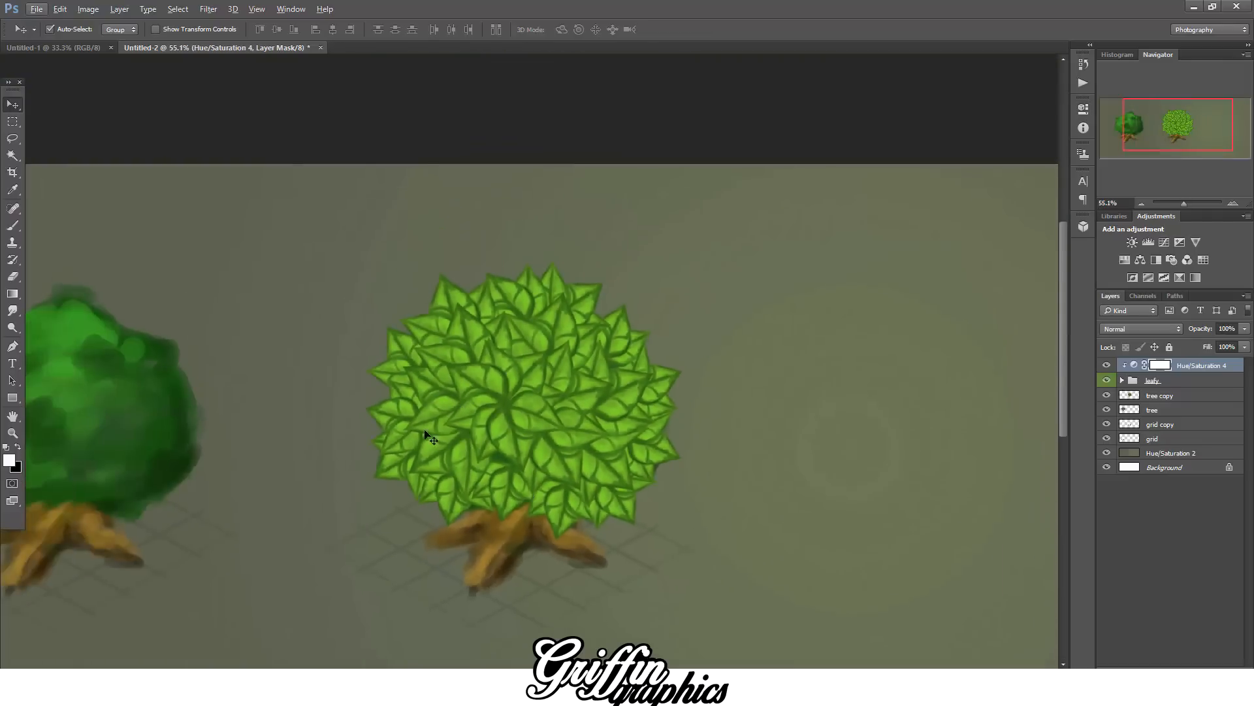
# - Add an empty layer above the leafy group's Hue/Saturation adjustment
pyautogui.hotkey('ctrl', 'shift', 'alt', 'n')
pyautogui.scroll(3, 444, 484)
pyautogui.scroll(2, 446, 364)
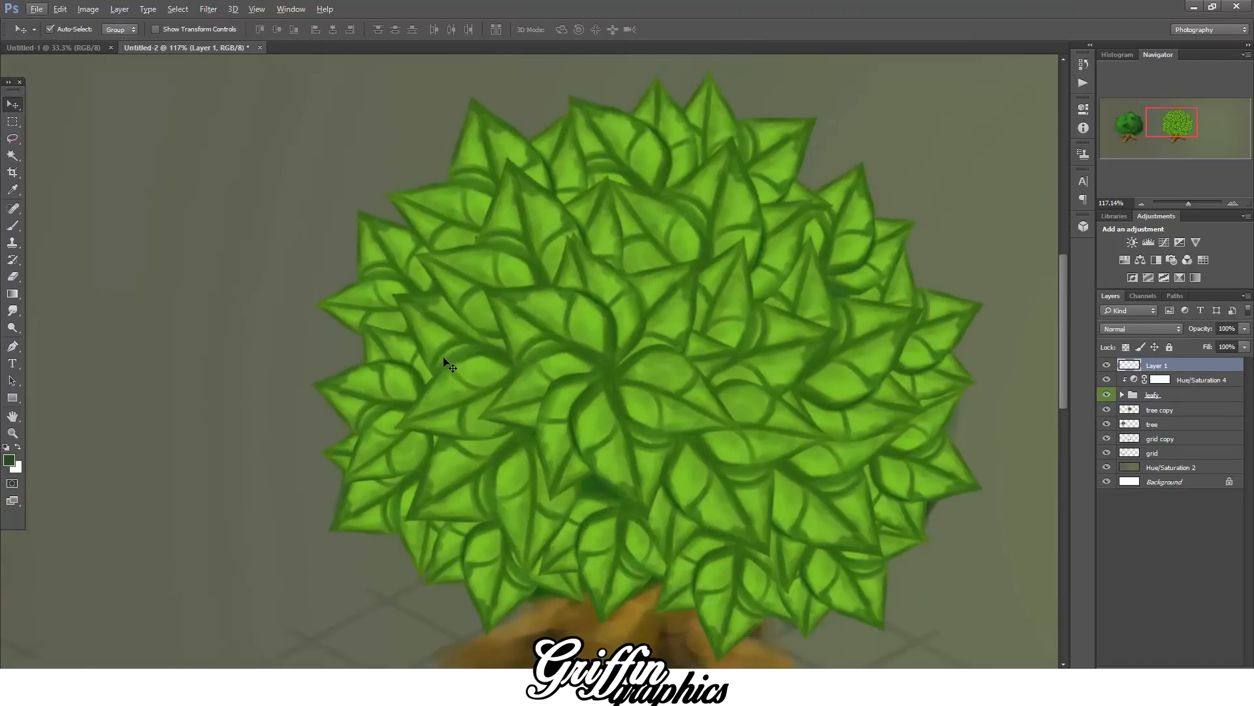
pyautogui.scroll(-3, 449, 346)
pyautogui.scroll(-2, 452, 344)
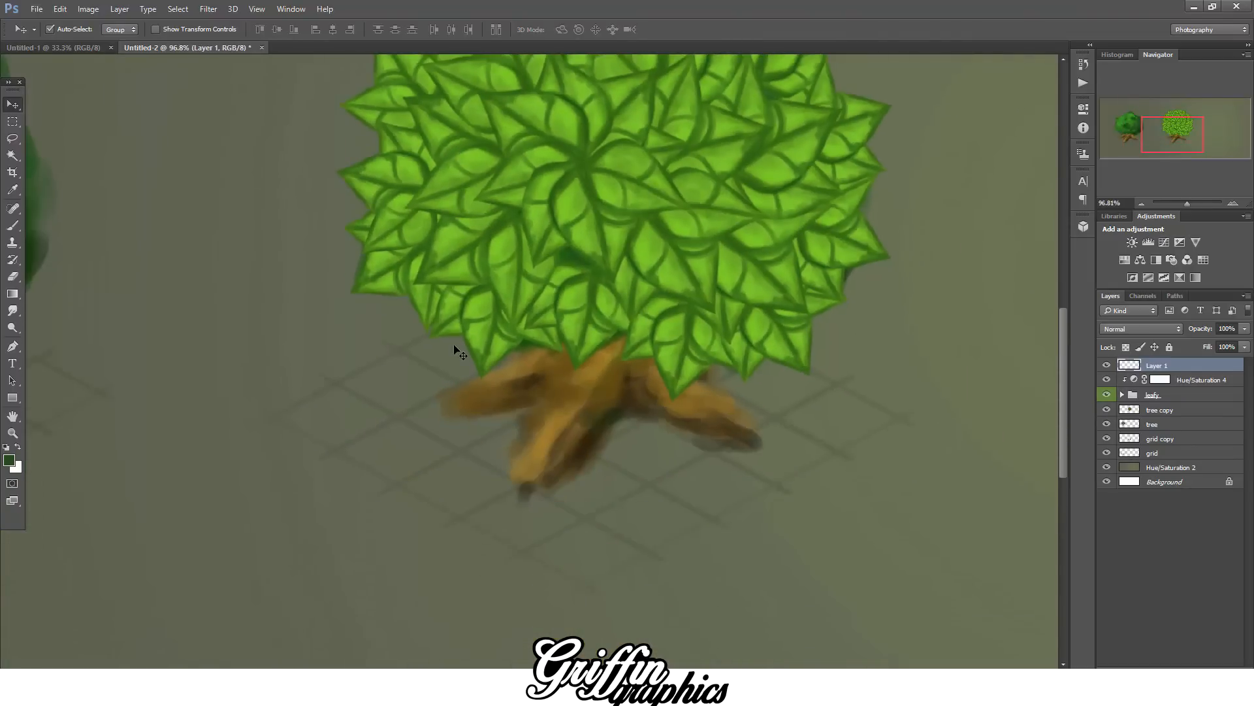
# - Add an empty layer directly above the Hue/Saturation 2 backdrop layer, beneath the grids
pyautogui.scroll(-3, 454, 346)
pyautogui.click(1150, 465)
pyautogui.hotkey('ctrl', 'shift', 'alt', 'n')
pyautogui.scroll(-4, 889, 462)
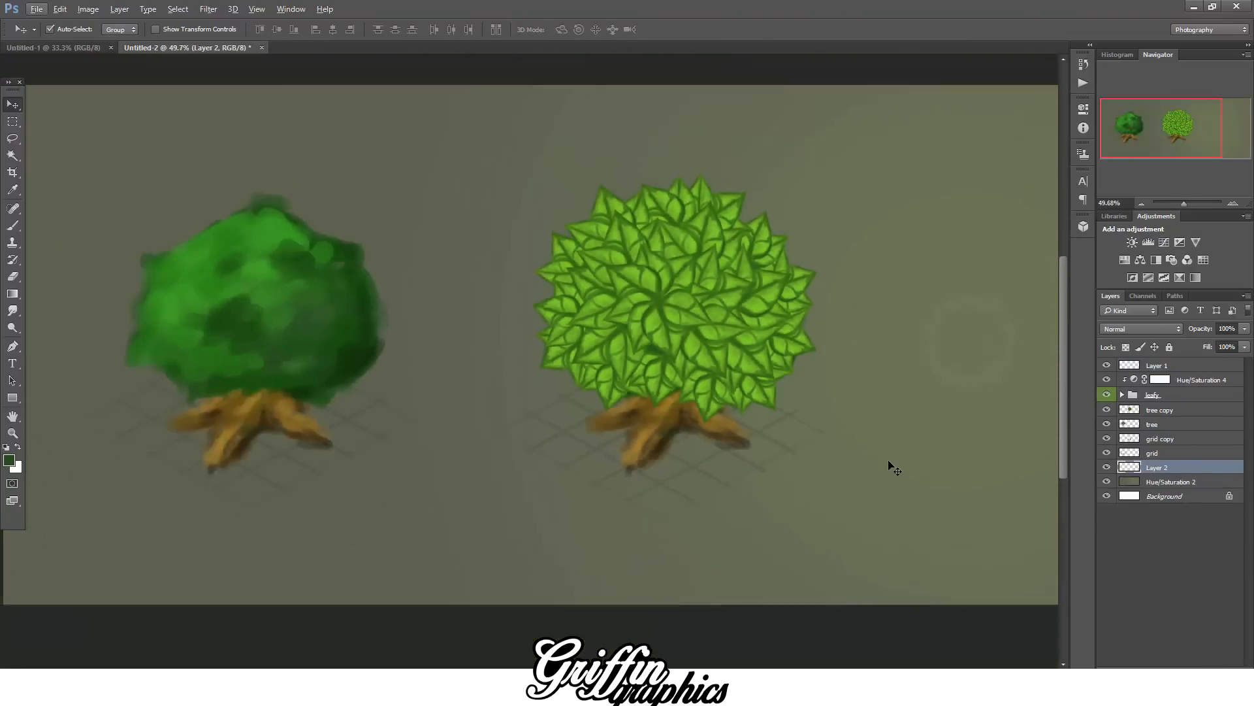
pyautogui.scroll(1, 889, 462)
# - Pick a bright yellow-green and paint a diamond-shaped grass base over the grid beneath the leafy tree
pyautogui.click(16, 468)
pyautogui.click(1052, 562)
pyautogui.click(1001, 535)
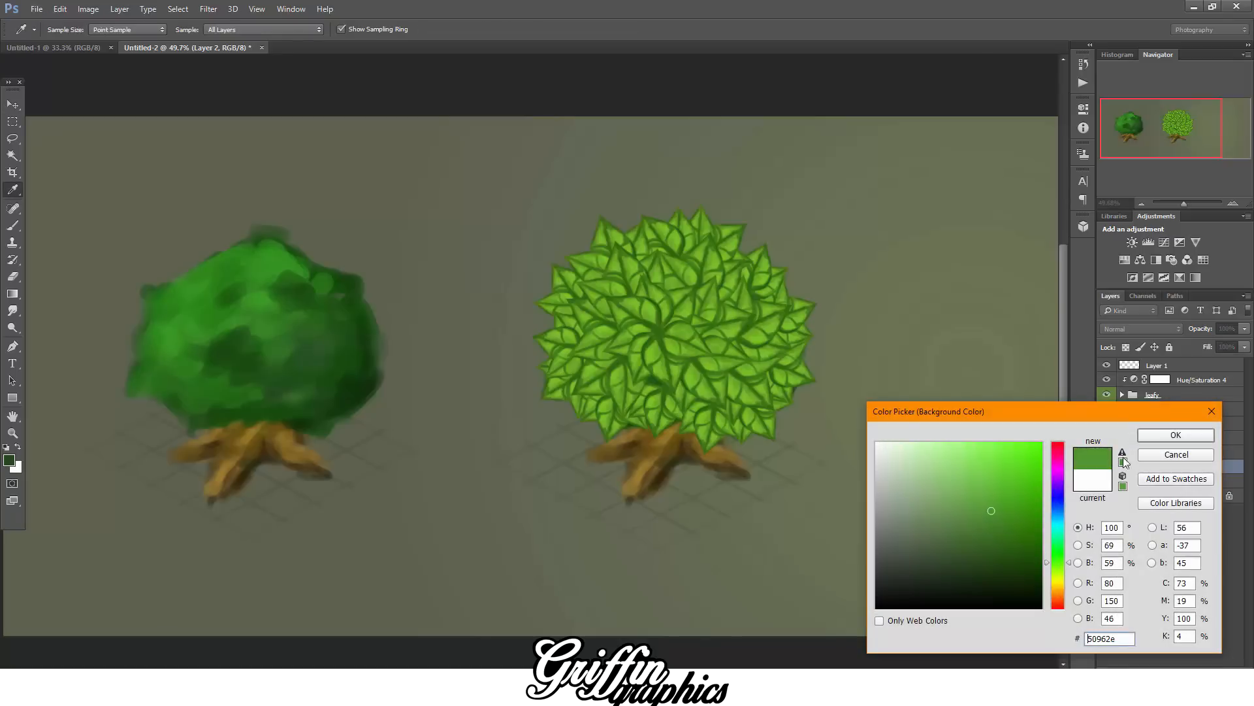
pyautogui.press('Return')
pyautogui.press('b')
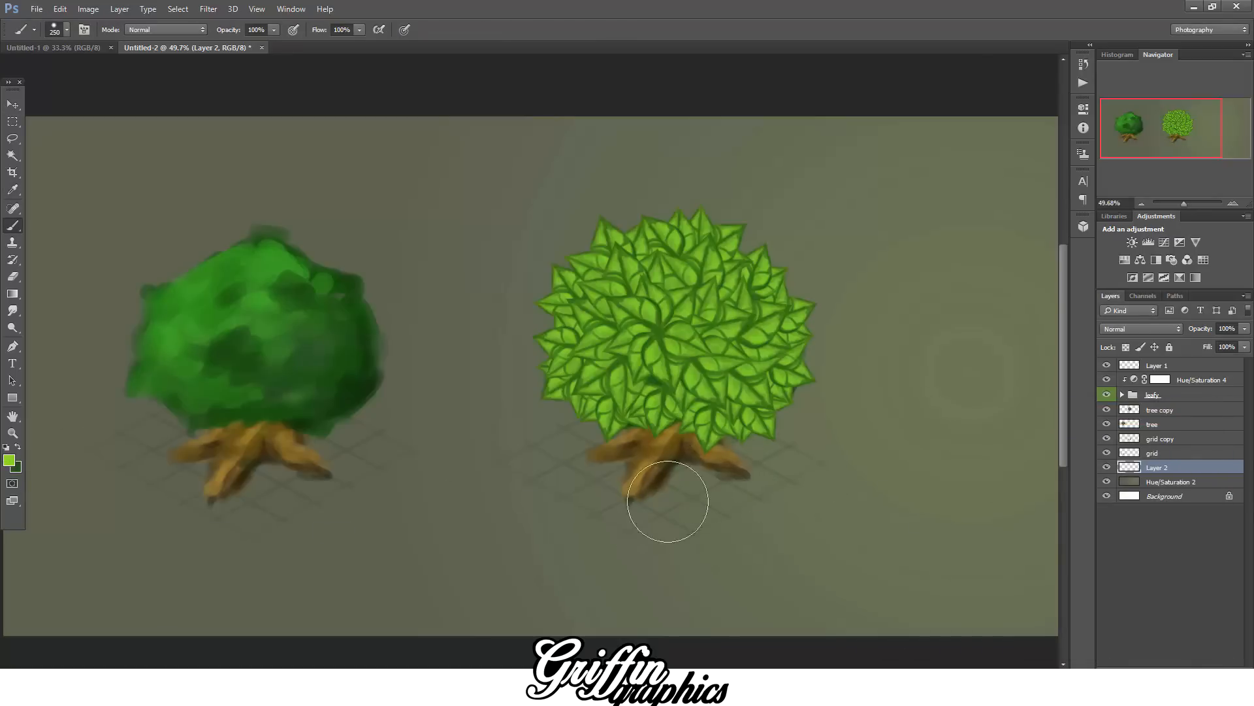
pyautogui.moveTo(668, 501)
pyautogui.mouseDown()
pyautogui.moveTo(630, 512)
pyautogui.moveTo(627, 483)
pyautogui.moveTo(684, 504)
pyautogui.mouseUp()
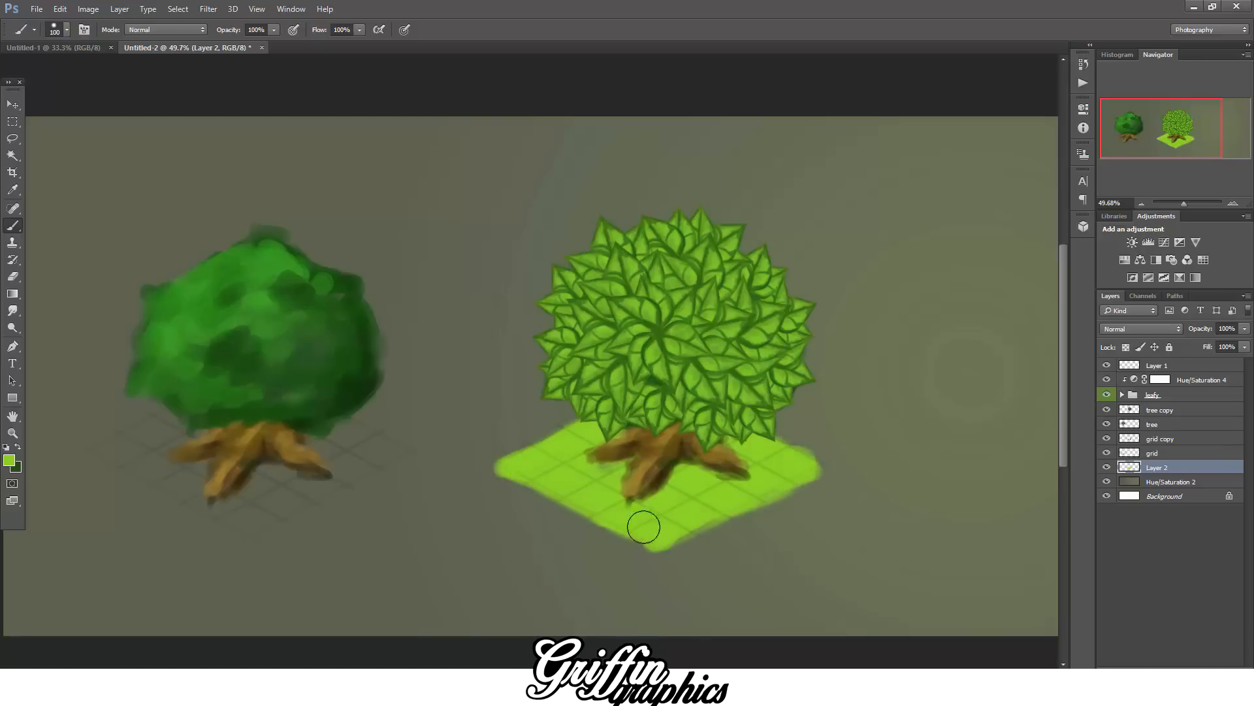
# - Paint deeper greens, including #54ac1a, over the grass base, keeping the yellow-green tone at its side corners
pyautogui.click(9, 461)
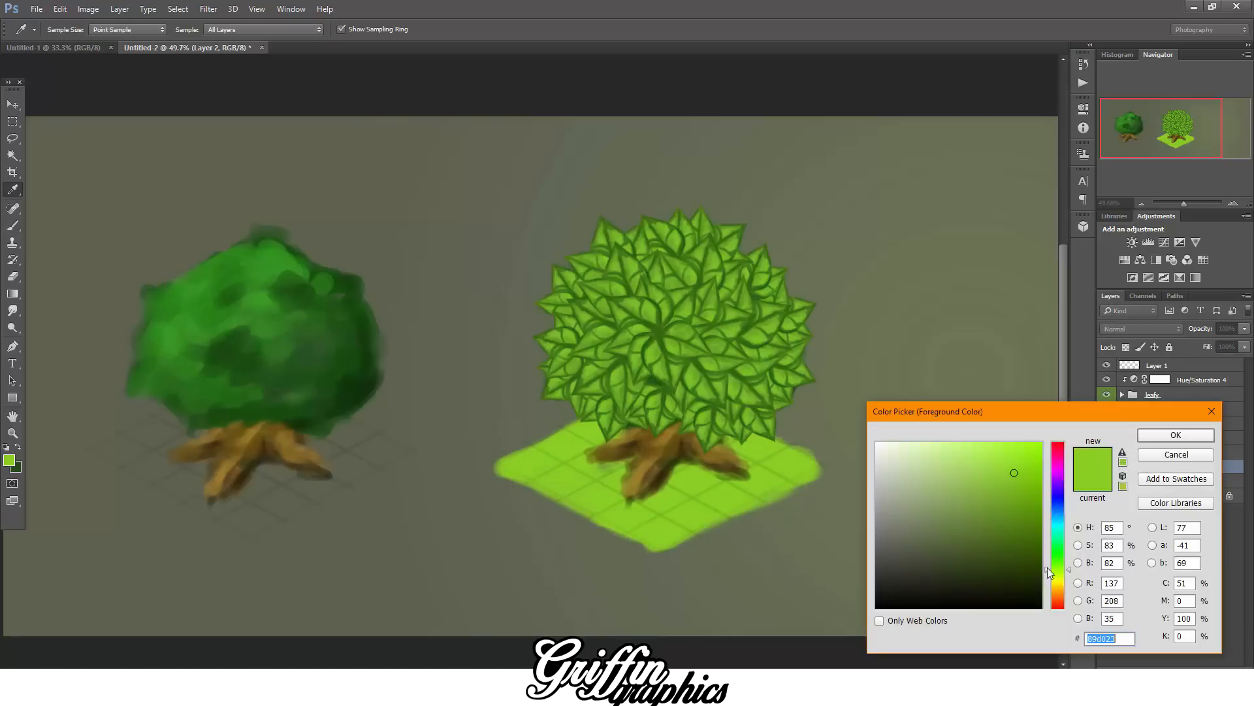
pyautogui.click(1145, 439)
pyautogui.click(670, 514)
pyautogui.click(10, 461)
pyautogui.click(1017, 498)
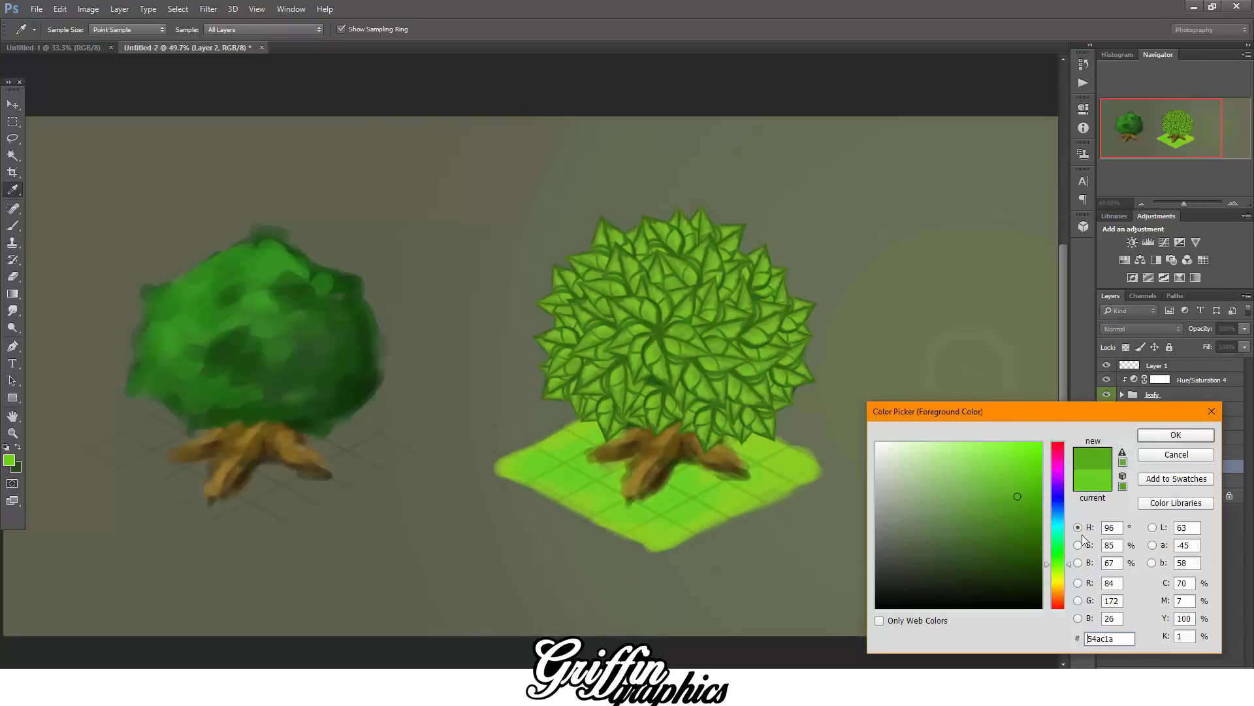
pyautogui.click(1174, 435)
pyautogui.moveTo(726, 506)
pyautogui.mouseDown()
pyautogui.moveTo(638, 509)
pyautogui.moveTo(572, 467)
pyautogui.moveTo(604, 456)
pyautogui.mouseUp()
pyautogui.moveTo(648, 533); pyautogui.dragTo(656, 537)
pyautogui.moveTo(528, 468); pyautogui.dragTo(581, 445)
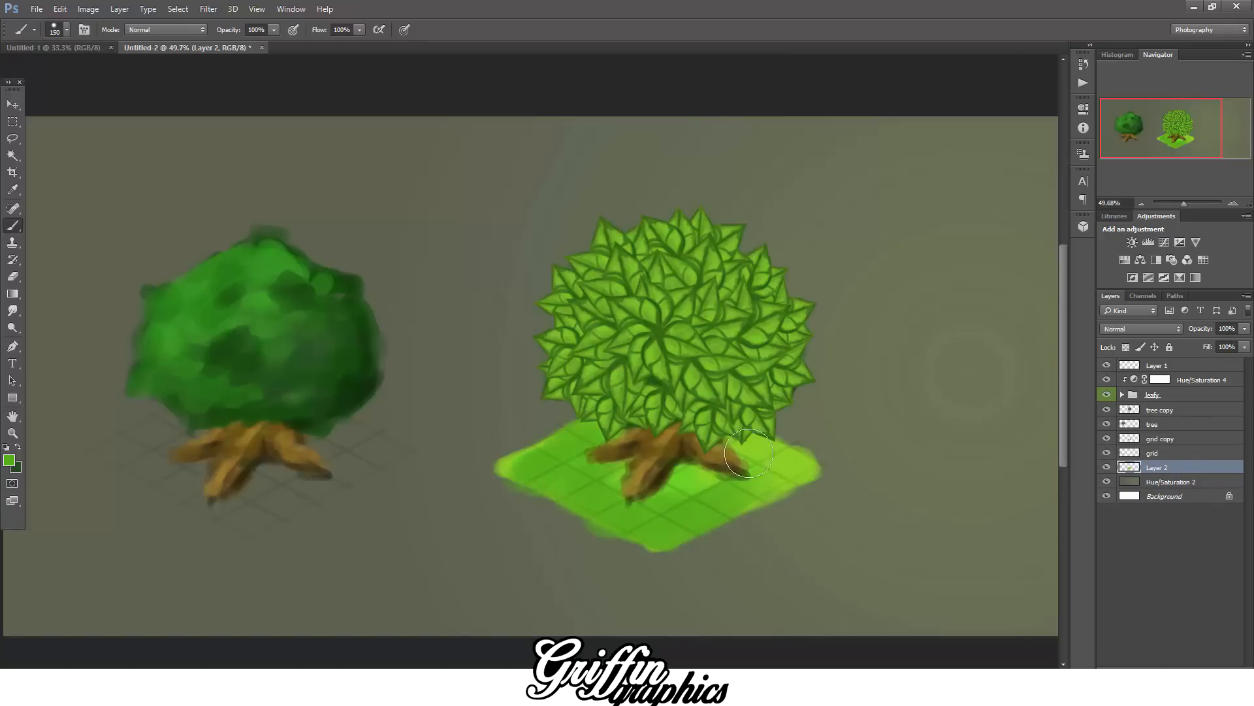
pyautogui.moveTo(694, 467); pyautogui.dragTo(776, 469)
# - Pick a dark green and paint the tree's shadow on the grass beside the roots with an enlarged brush
pyautogui.click(10, 461)
pyautogui.click(1022, 526)
pyautogui.click(1175, 435)
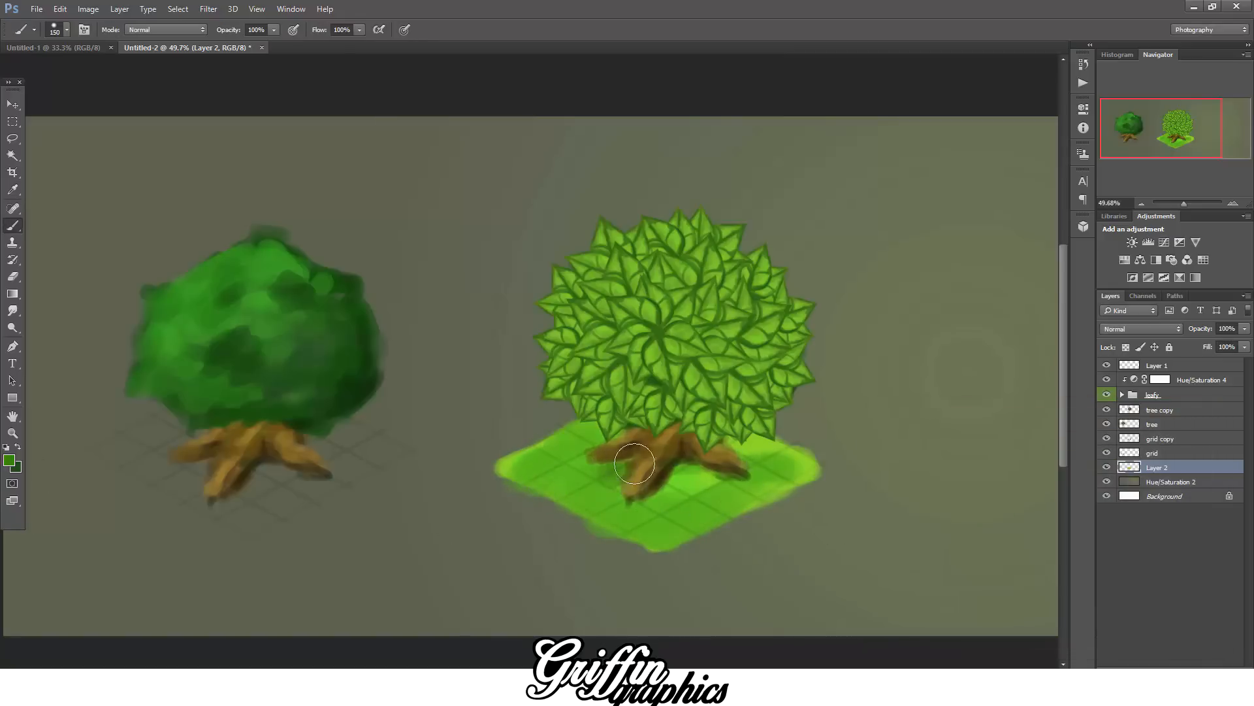
pyautogui.press(']')
pyautogui.press(']')
pyautogui.press(']')
pyautogui.moveTo(693, 473); pyautogui.dragTo(726, 466)
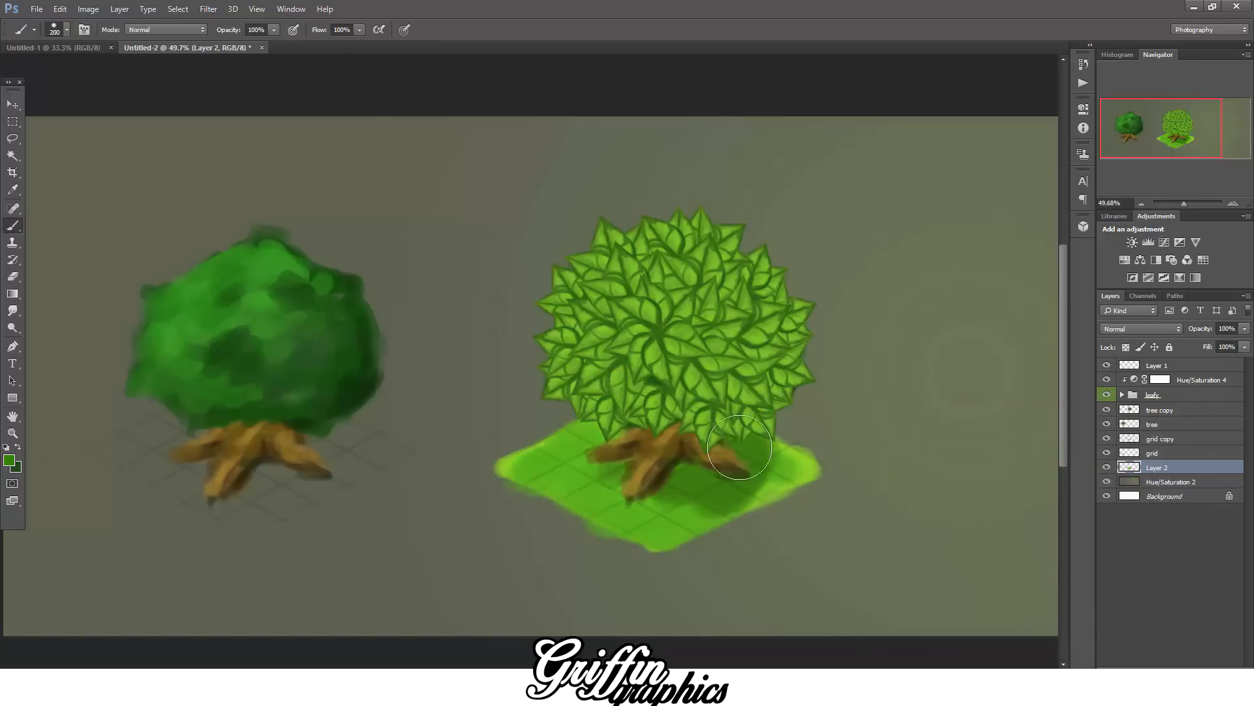
# - Even out the front of the grass base in a mid green and switch to the Eraser for its edges
pyautogui.click(10, 462)
pyautogui.click(674, 487)
pyautogui.click(1175, 436)
pyautogui.press(']')
pyautogui.press(']')
pyautogui.moveTo(676, 526)
pyautogui.mouseDown()
pyautogui.moveTo(721, 511)
pyautogui.moveTo(723, 497)
pyautogui.mouseUp()
pyautogui.press('e')
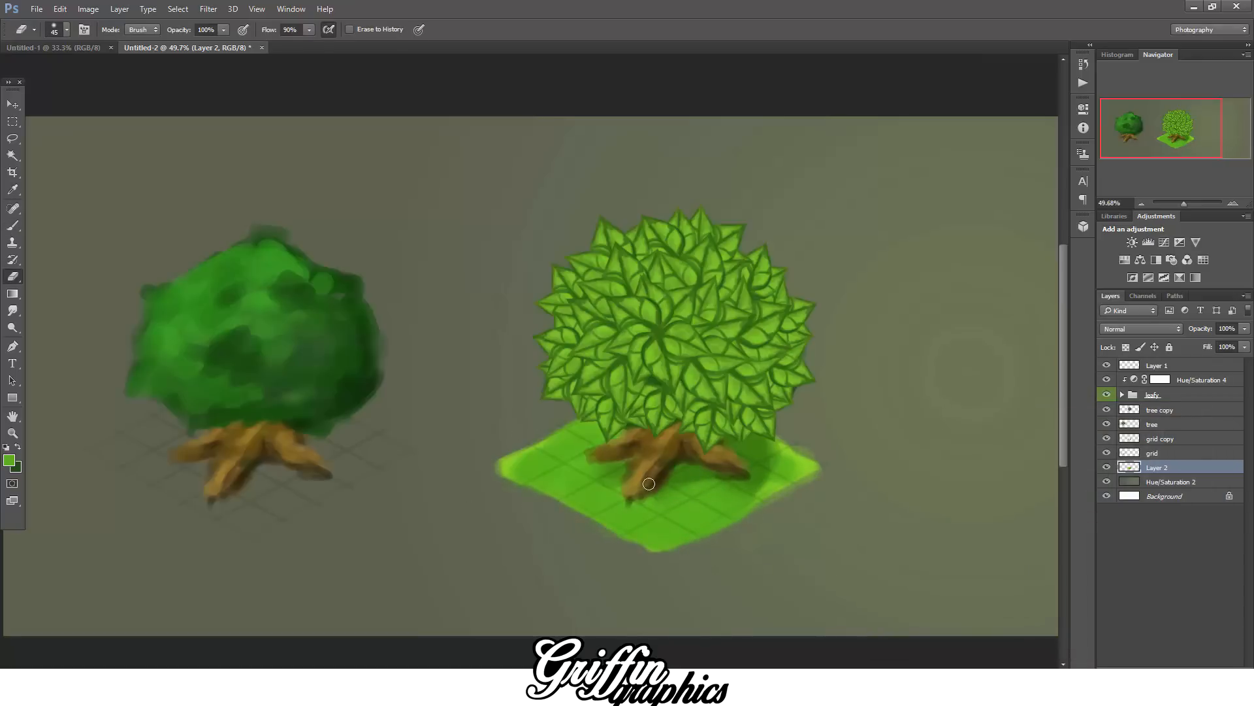
# - Brighten the grass edges and dab small light green (#74cf35) highlights around the roots
pyautogui.click(9, 461)
pyautogui.click(1005, 488)
pyautogui.click(1176, 435)
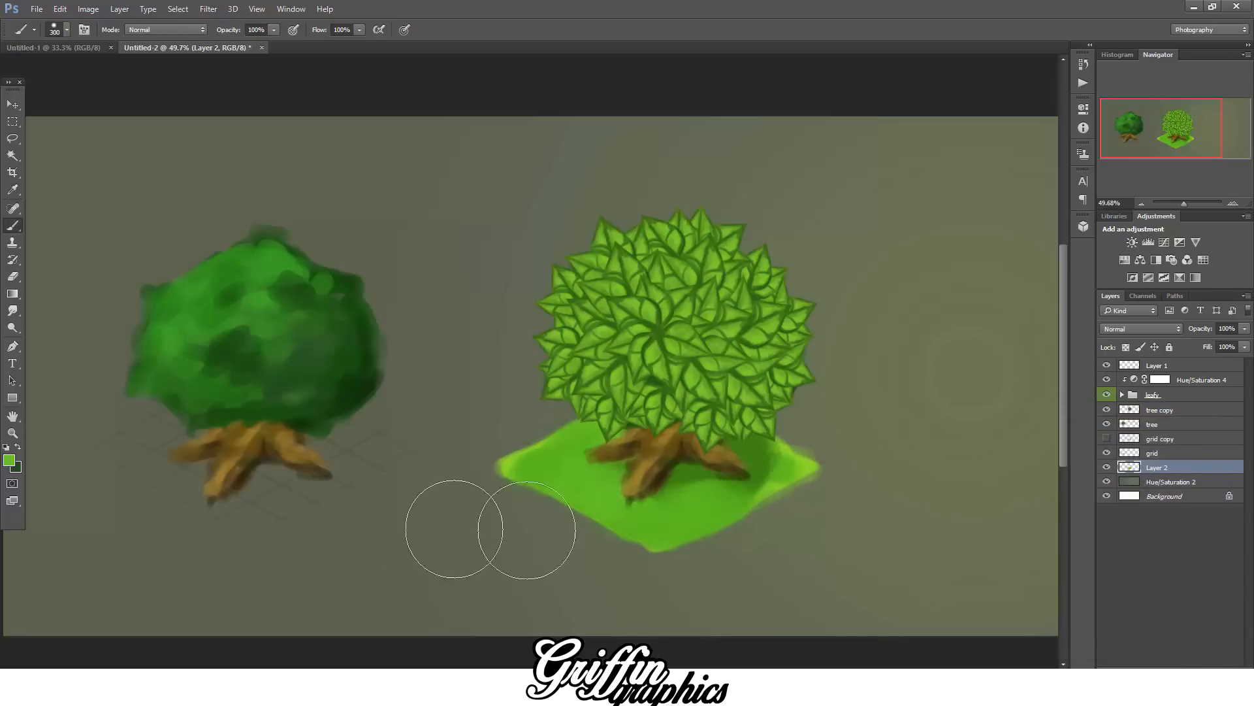
pyautogui.click(10, 461)
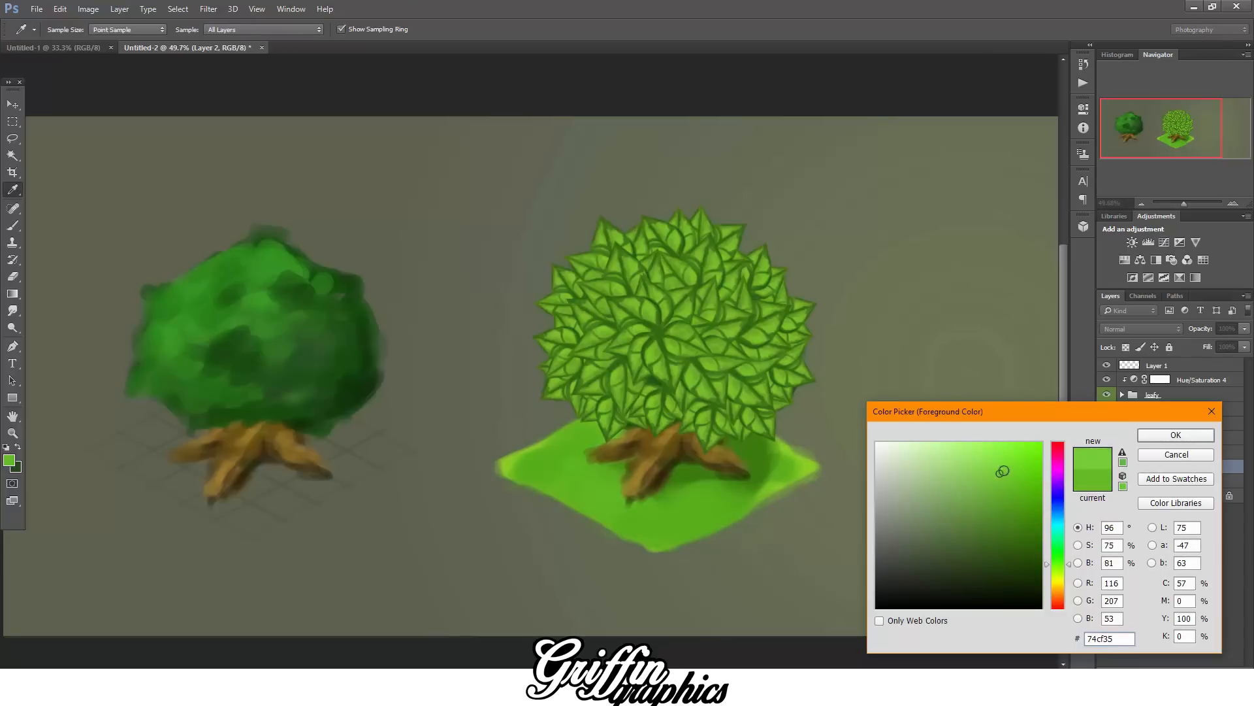
pyautogui.click(1174, 435)
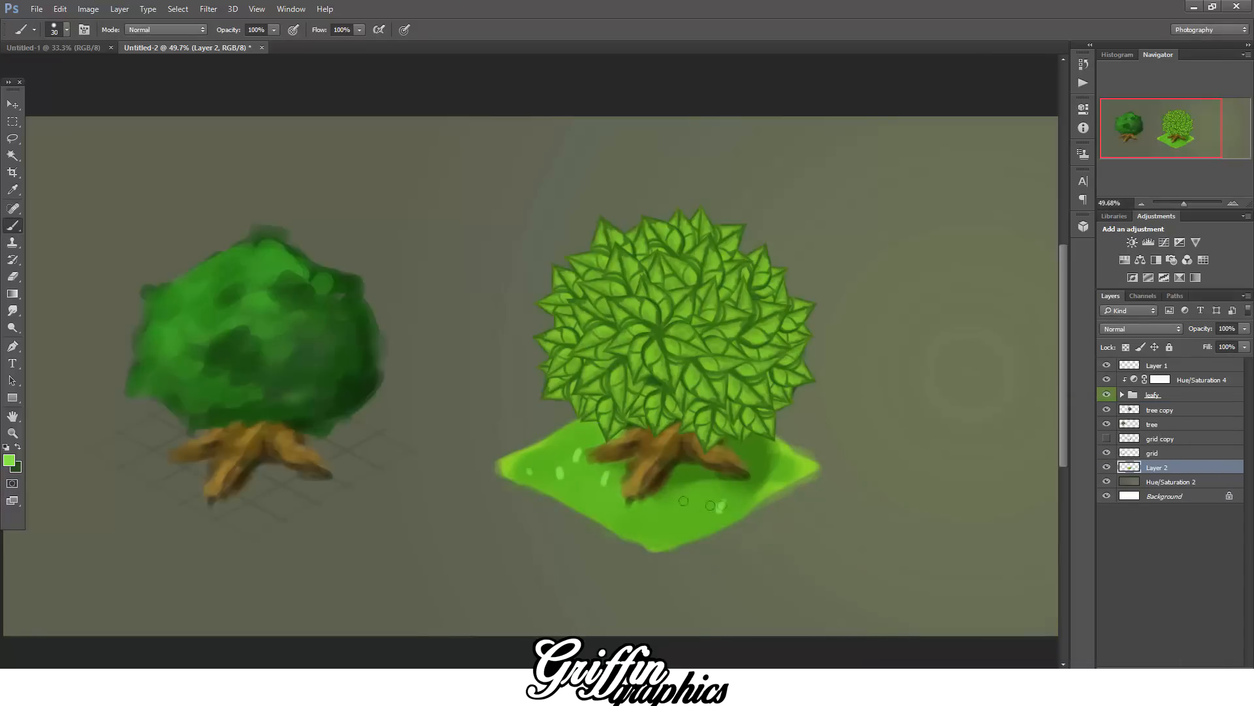
pyautogui.moveTo(669, 492); pyautogui.dragTo(675, 500)
pyautogui.moveTo(647, 501); pyautogui.dragTo(641, 510)
# - Paint soft, larger light green patches across the grass base with a bigger brush
pyautogui.click(10, 461)
pyautogui.click(1016, 471)
pyautogui.click(1175, 435)
pyautogui.press(']')
pyautogui.press(']')
pyautogui.press(']')
pyautogui.press(']')
pyautogui.click(689, 518)
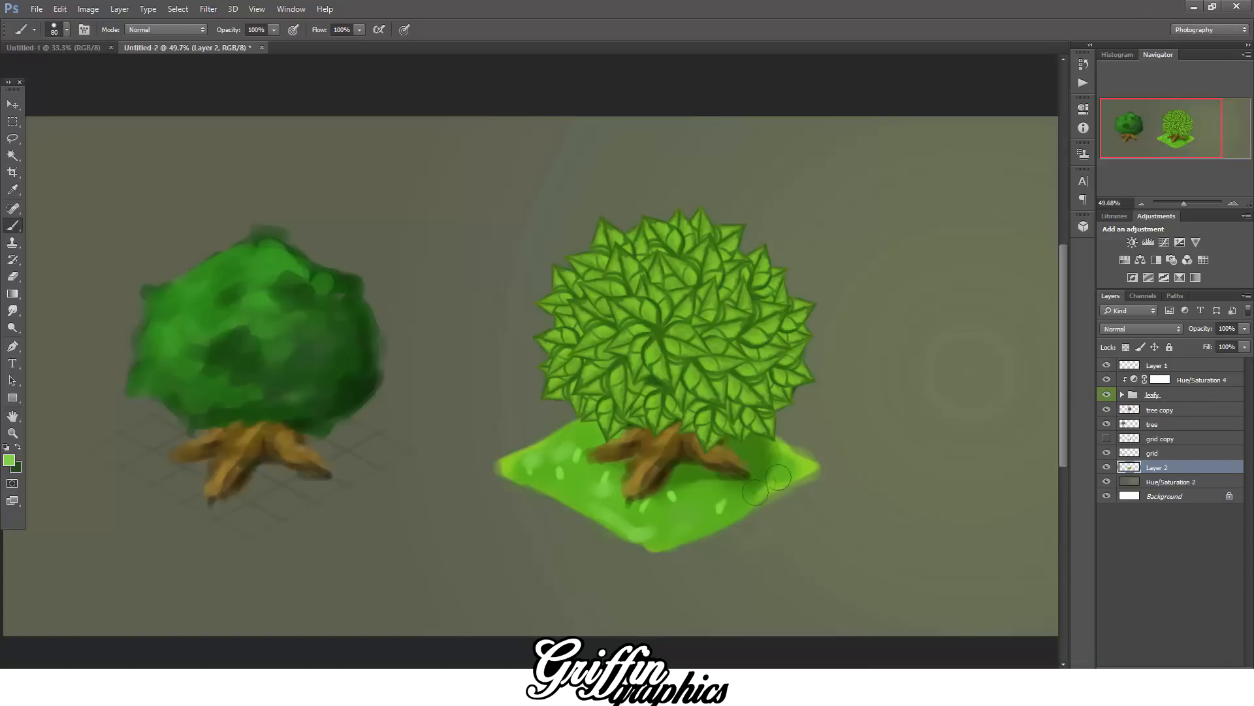
# - Pick a vivid green (#78e72b) and add tiny grass tufts to the base with a small brush
pyautogui.click(10, 461)
pyautogui.click(1010, 456)
pyautogui.click(1175, 435)
pyautogui.press('[')
pyautogui.press('[')
pyautogui.press('[')
pyautogui.press('[')
pyautogui.press('[')
pyautogui.press('[')
pyautogui.press('[')
pyautogui.press('[')
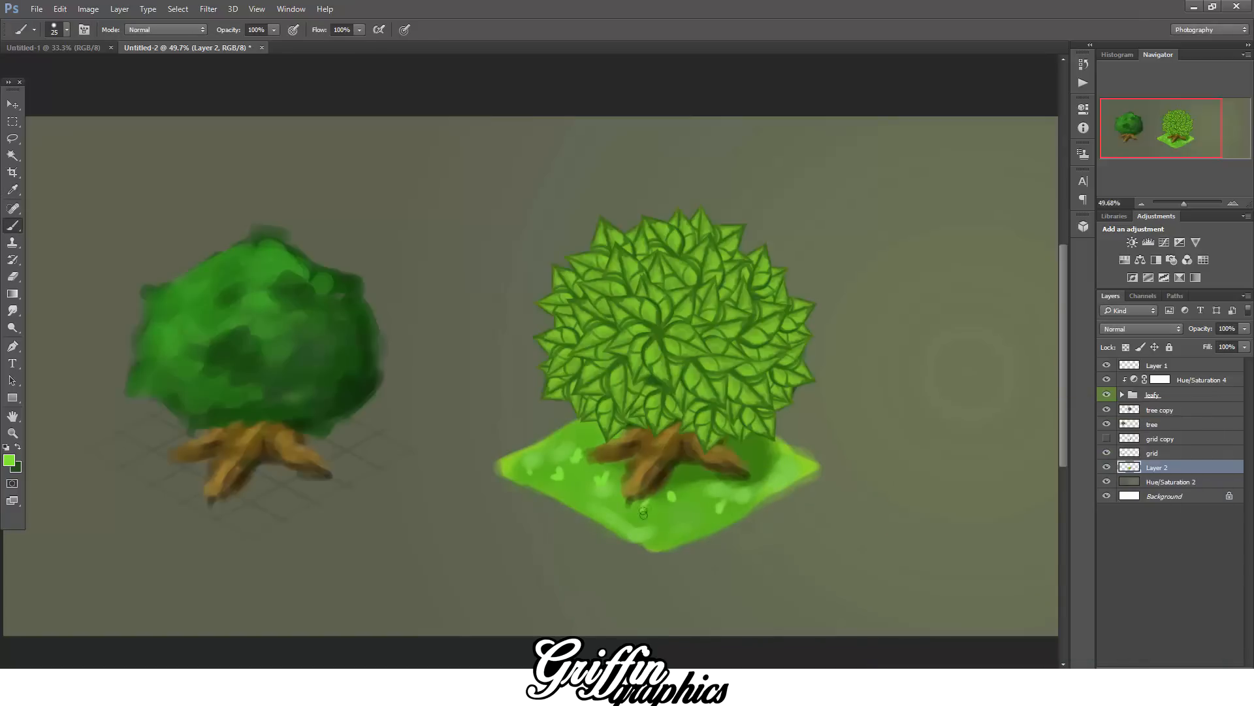
pyautogui.click(9, 462)
pyautogui.click(1174, 435)
pyautogui.scroll(5, 686, 310)
pyautogui.click(10, 461)
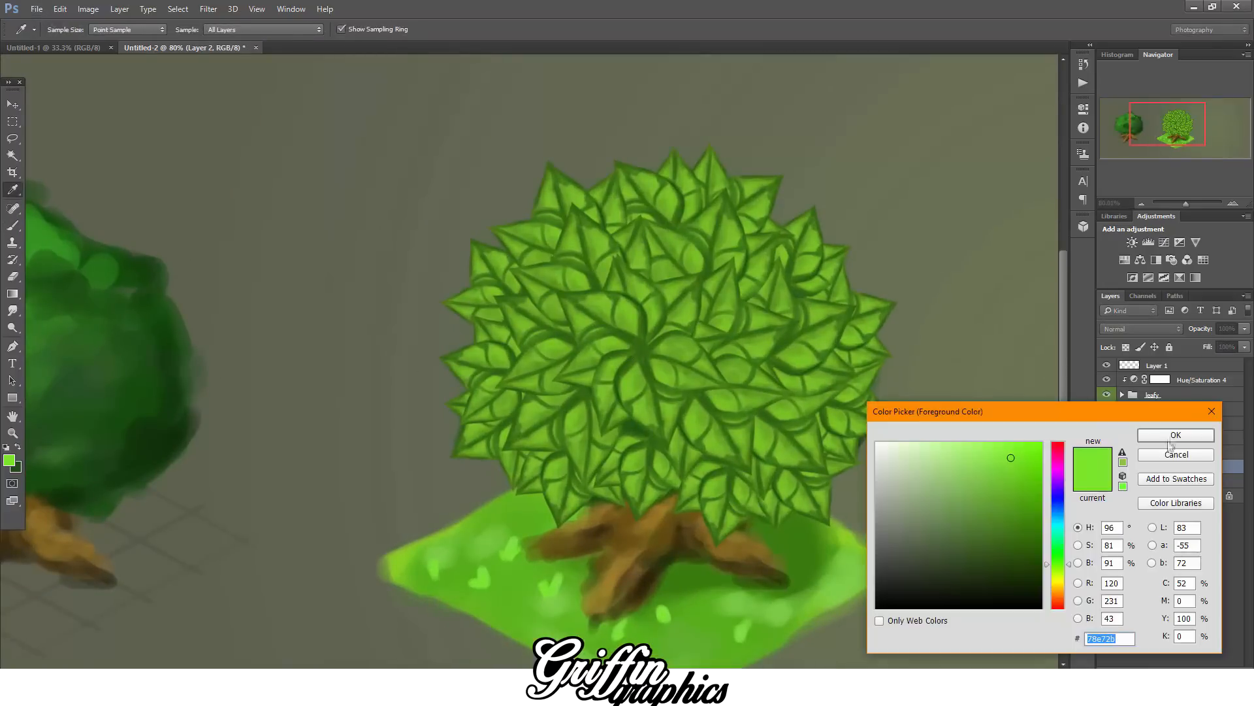
pyautogui.click(1174, 435)
# - Add a layer above Layer 1 and paint dark green shading over the shadow side of the leafy crown
pyautogui.click(1157, 365)
pyautogui.click(1220, 674)
pyautogui.scroll(-5, 965, 582)
pyautogui.scroll(2, 964, 582)
pyautogui.press('x')
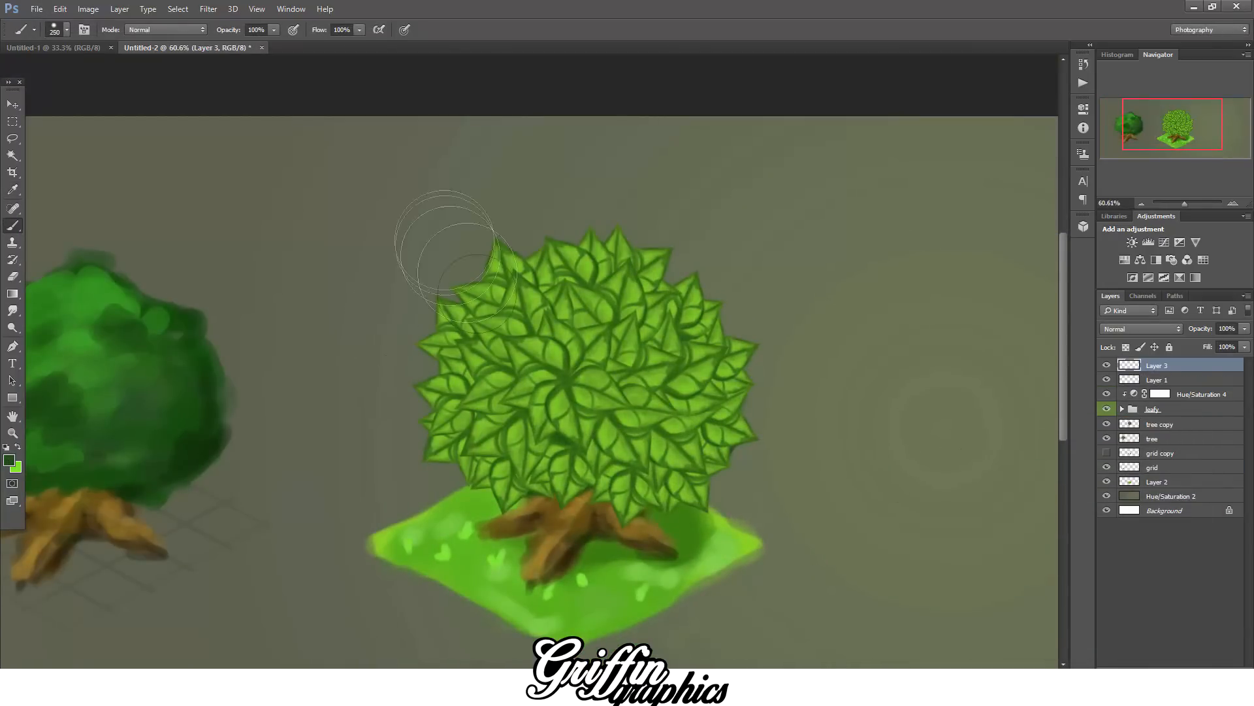
pyautogui.press('[')
pyautogui.press('[')
pyautogui.moveTo(556, 483)
pyautogui.mouseDown()
pyautogui.moveTo(634, 497)
pyautogui.moveTo(712, 346)
pyautogui.moveTo(621, 366)
pyautogui.moveTo(490, 360)
pyautogui.moveTo(504, 267)
pyautogui.moveTo(562, 392)
pyautogui.moveTo(640, 366)
pyautogui.moveTo(500, 418)
pyautogui.moveTo(663, 294)
pyautogui.mouseUp()
# - Paint bright green light over the upper-left part of the leafy crown on the shading layer
pyautogui.press('x')
pyautogui.press(']')
pyautogui.click(10, 461)
pyautogui.click(1174, 435)
pyautogui.click(10, 461)
pyautogui.click(1174, 436)
pyautogui.press('[')
pyautogui.press('[')
pyautogui.press('[')
pyautogui.press('[')
pyautogui.press('[')
pyautogui.press('[')
pyautogui.press('[')
pyautogui.moveTo(646, 441); pyautogui.dragTo(681, 453)
# - Paint mid-green transition tones across the middle of the crown between its light and dark areas
pyautogui.click(9, 462)
pyautogui.click(1175, 435)
pyautogui.moveTo(647, 405)
pyautogui.mouseDown()
pyautogui.moveTo(539, 437)
pyautogui.moveTo(571, 291)
pyautogui.mouseUp()
pyautogui.press(']')
pyautogui.press(']')
pyautogui.press(']')
pyautogui.press(']')
pyautogui.moveTo(692, 314); pyautogui.dragTo(627, 398)
# - Pick a darker green and blend the boundary between the crown's mid tones and its right-hand shadow
pyautogui.click(10, 461)
pyautogui.click(1006, 526)
pyautogui.moveTo(533, 412)
pyautogui.mouseDown()
pyautogui.moveTo(555, 480)
pyautogui.moveTo(694, 417)
pyautogui.mouseUp()
pyautogui.click(1174, 435)
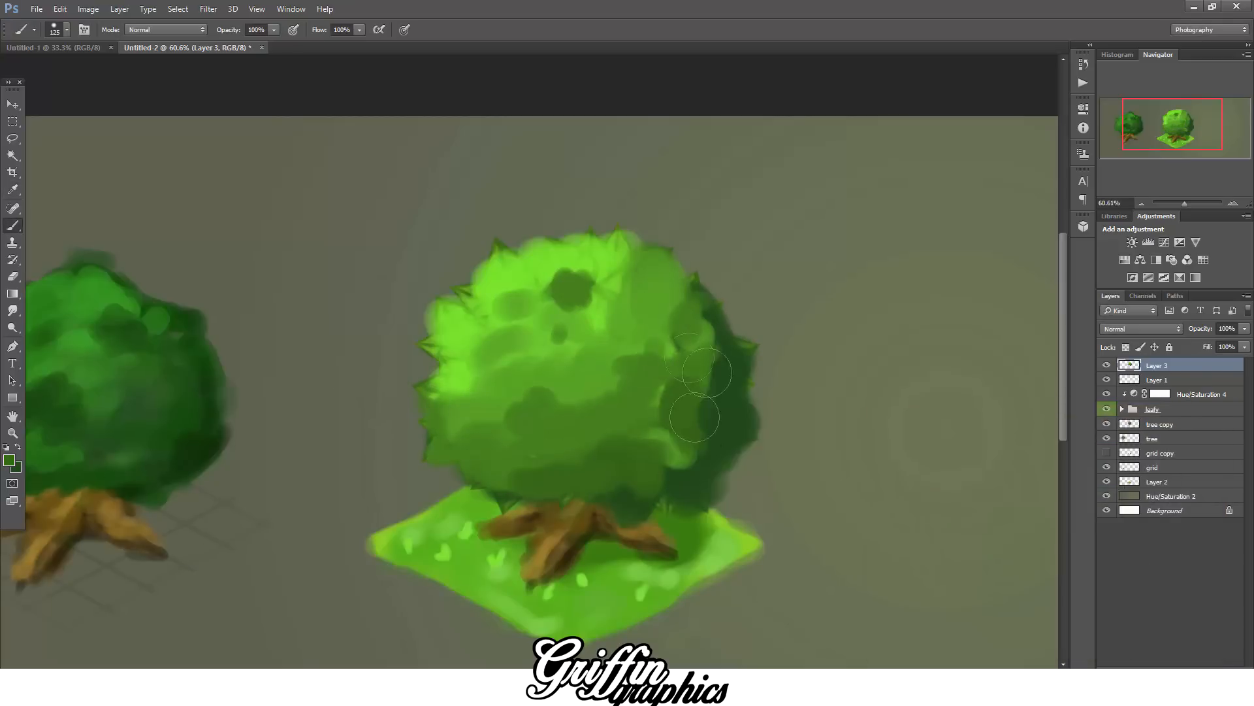
pyautogui.moveTo(703, 326); pyautogui.dragTo(699, 450)
pyautogui.moveTo(715, 444)
pyautogui.mouseDown()
pyautogui.moveTo(624, 496)
pyautogui.moveTo(722, 392)
pyautogui.mouseUp()
# - Try different blend modes on the crown shading layer and return it to Normal
pyautogui.scroll(-1, 705, 336)
pyautogui.click(1141, 328)
pyautogui.click(1125, 343)
pyautogui.press('Down')
pyautogui.press('Down')
pyautogui.press('Down')
pyautogui.press('Down')
pyautogui.press('Down')
pyautogui.press('Down')
pyautogui.press('Down')
pyautogui.press('Down')
pyautogui.press('Down')
pyautogui.press('Down')
pyautogui.press('Down')
pyautogui.press('Down')
pyautogui.press('Down')
pyautogui.press('Down')
pyautogui.press('Down')
pyautogui.press('Down')
pyautogui.press('Down')
pyautogui.press('Down')
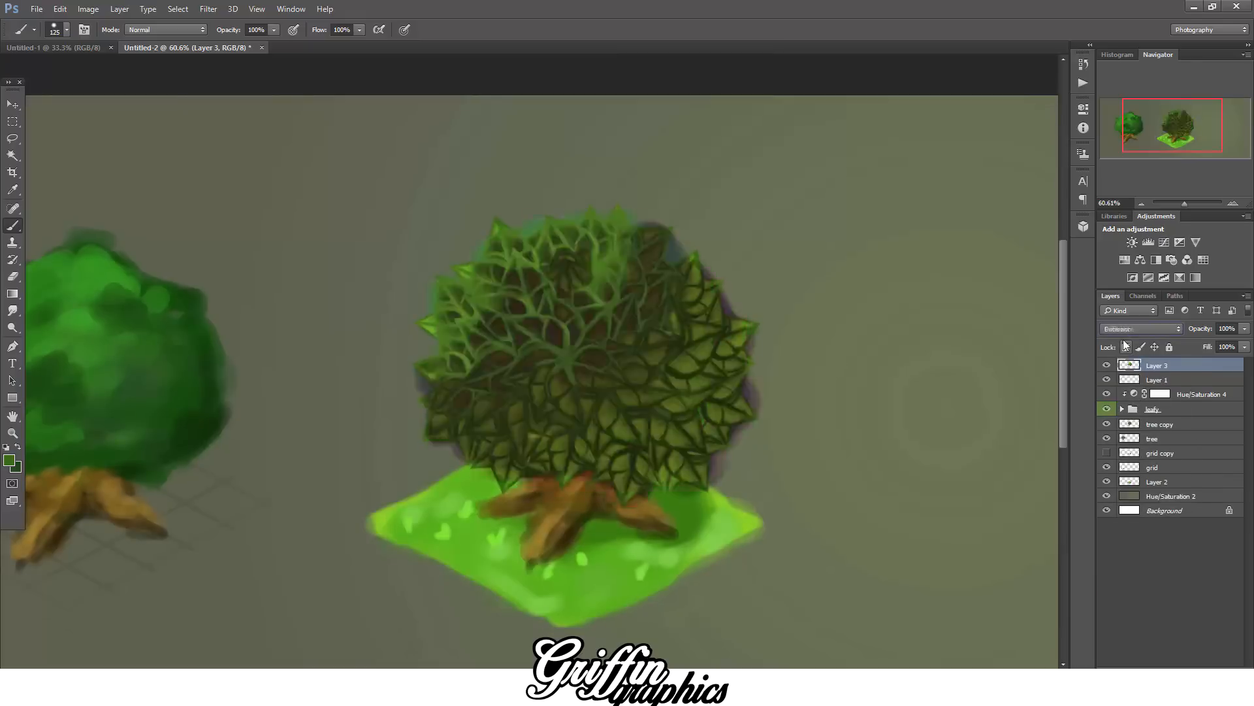
pyautogui.click(1142, 329)
pyautogui.click(1122, 340)
# - Lower the crown shading layer's opacity to 61% and compare the tree with and without it
pyautogui.click(1245, 328)
pyautogui.moveTo(1245, 343); pyautogui.dragTo(1218, 354)
pyautogui.click(1106, 365)
pyautogui.click(1106, 365)
pyautogui.scroll(4, 547, 371)
pyautogui.press('v')
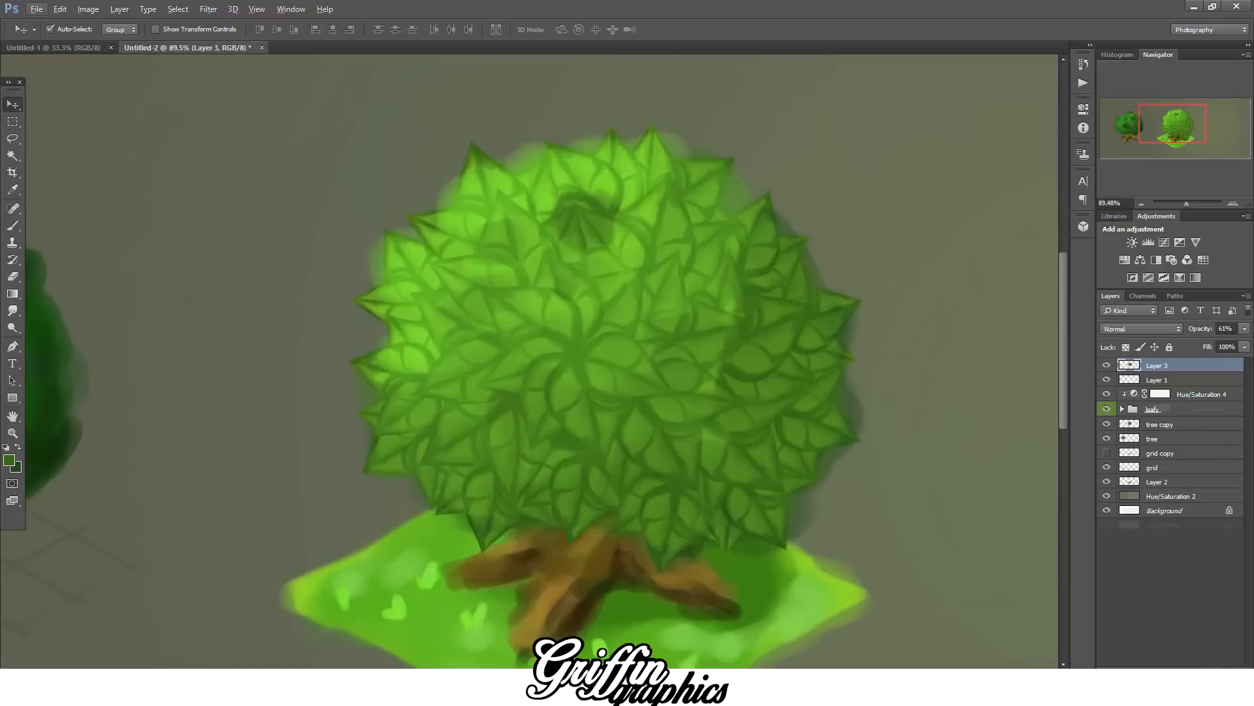
# - Add a top layer and paint a light green four-leaf cluster with darker veins on the crown's upper left
pyautogui.hotkey('ctrl', 'alt', 'shift', 'n')
pyautogui.click(9, 460)
pyautogui.click(1000, 459)
pyautogui.click(1178, 434)
pyautogui.press('p')
pyautogui.press('b')
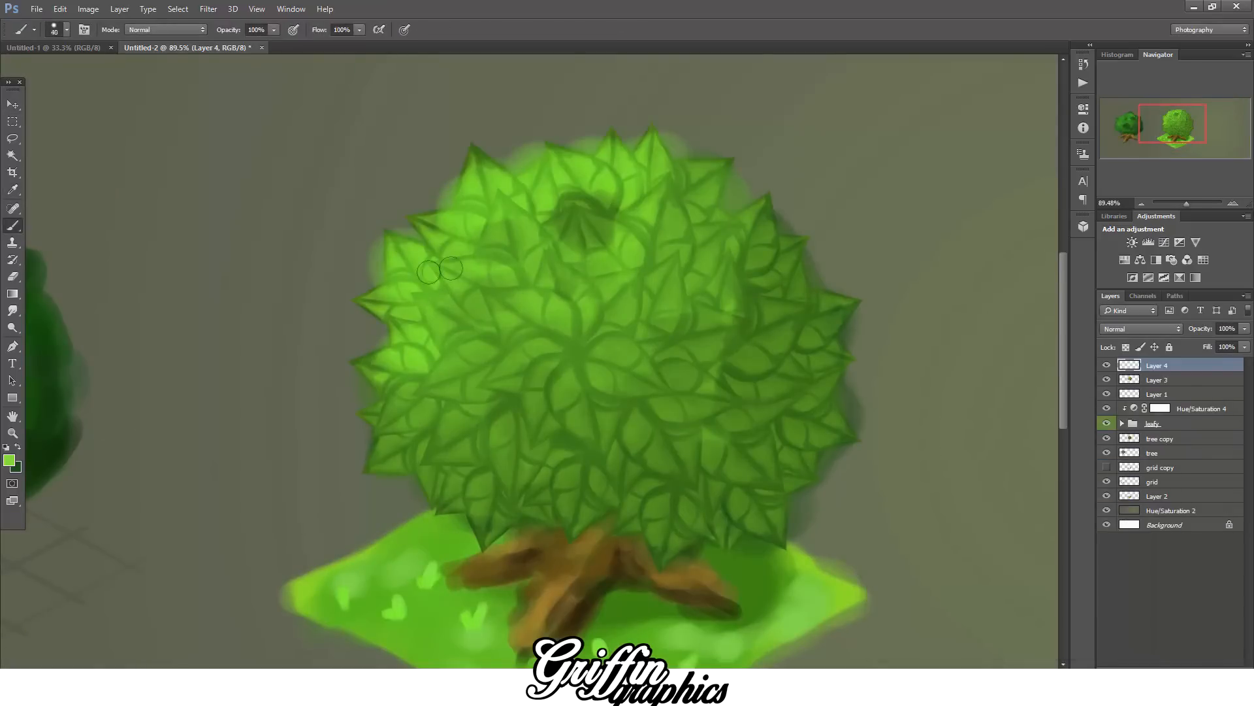
pyautogui.moveTo(451, 269); pyautogui.dragTo(484, 262)
pyautogui.moveTo(448, 282)
pyautogui.mouseDown()
pyautogui.moveTo(489, 307)
pyautogui.moveTo(514, 223)
pyautogui.mouseUp()
pyautogui.press('[')
pyautogui.press('[')
pyautogui.press('[')
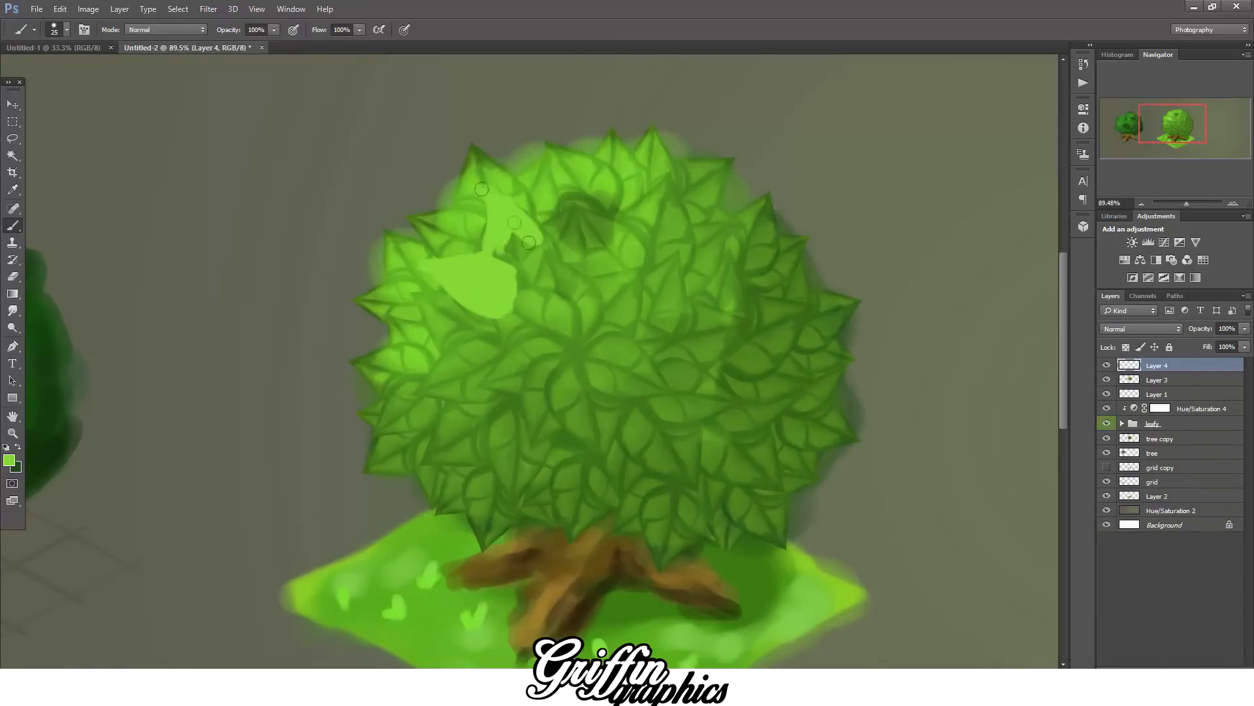
pyautogui.moveTo(530, 332)
pyautogui.mouseDown()
pyautogui.moveTo(595, 298)
pyautogui.moveTo(562, 261)
pyautogui.mouseUp()
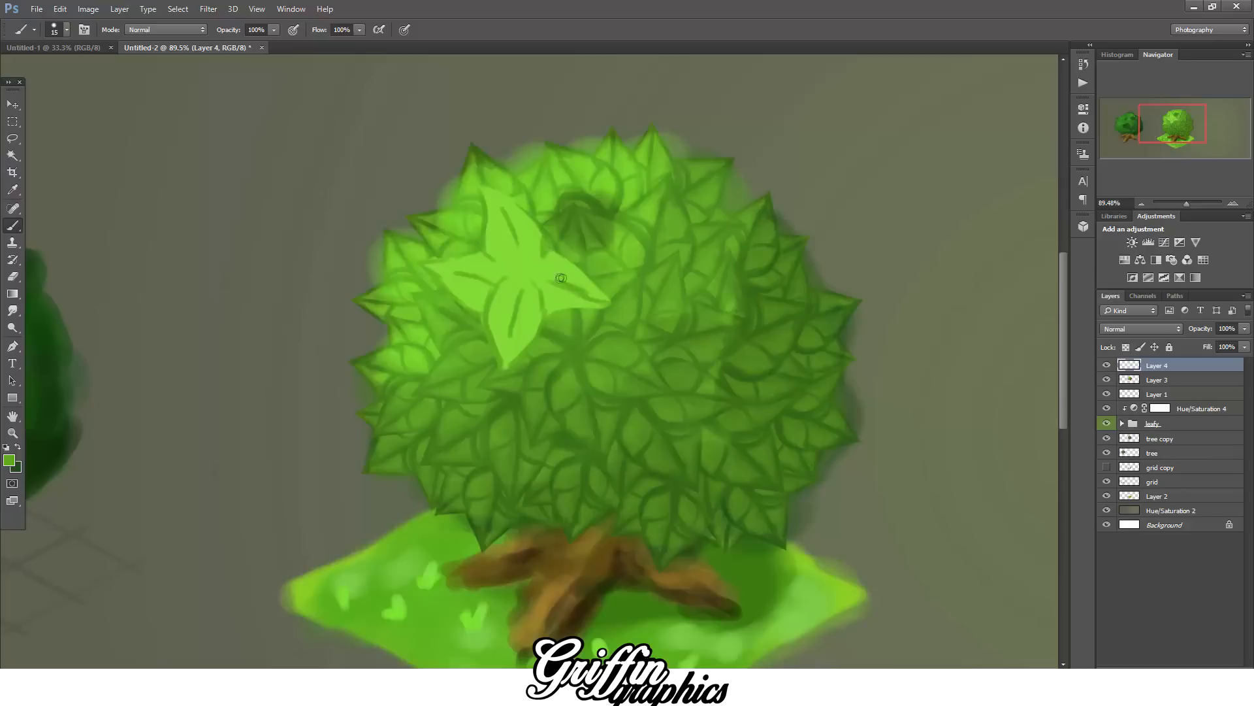
# - Pick brighter greens and shade the tips and edges of the new leaf cluster with an enlarged brush
pyautogui.click(9, 460)
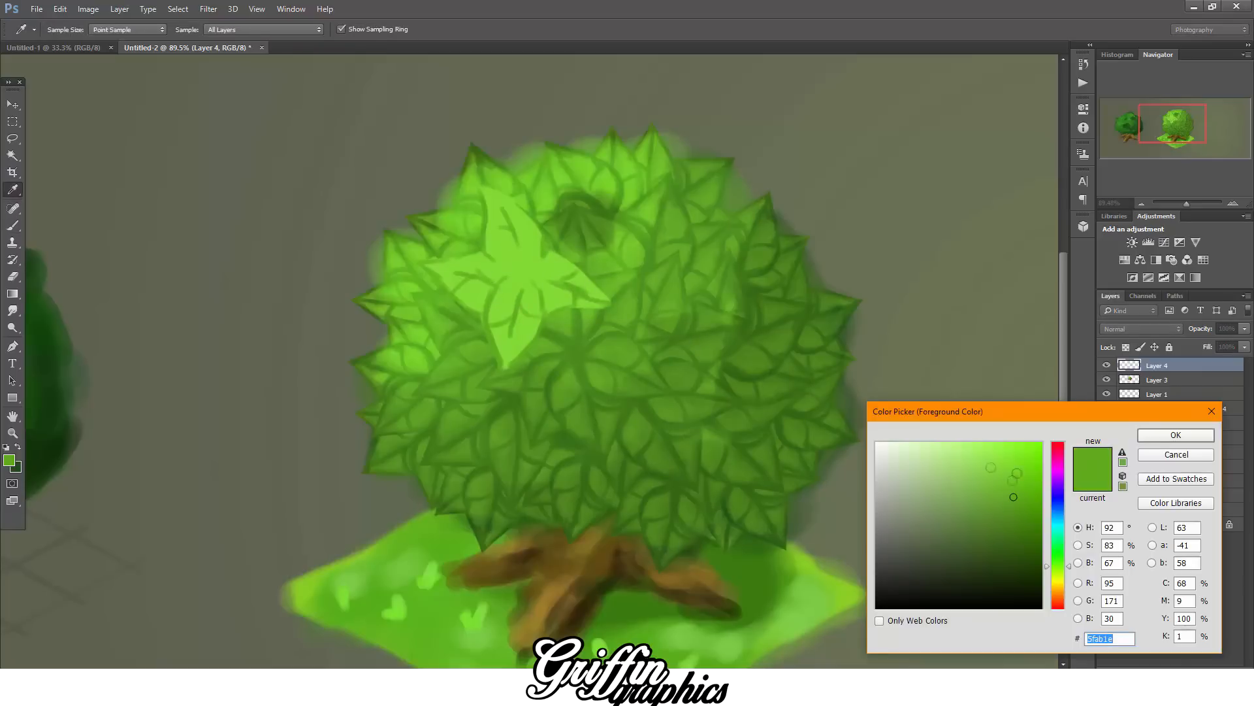
pyautogui.click(1016, 471)
pyautogui.click(1173, 436)
pyautogui.press(']')
pyautogui.press(']')
pyautogui.press(']')
pyautogui.click(9, 460)
pyautogui.click(1005, 466)
pyautogui.click(1173, 436)
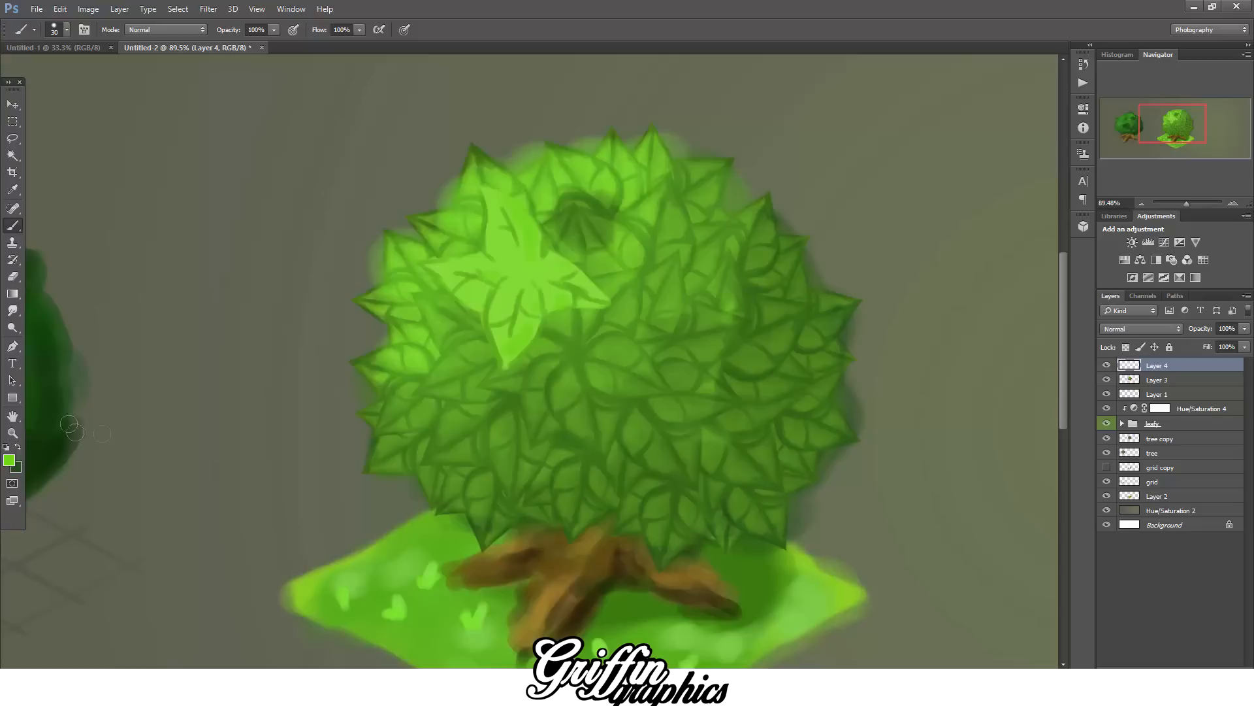
# - Pick a darker green and outline the leaf edges and veins of the four-leaf cluster with a small brush
pyautogui.click(10, 460)
pyautogui.click(1057, 563)
pyautogui.click(1016, 517)
pyautogui.click(1173, 436)
pyautogui.press(']')
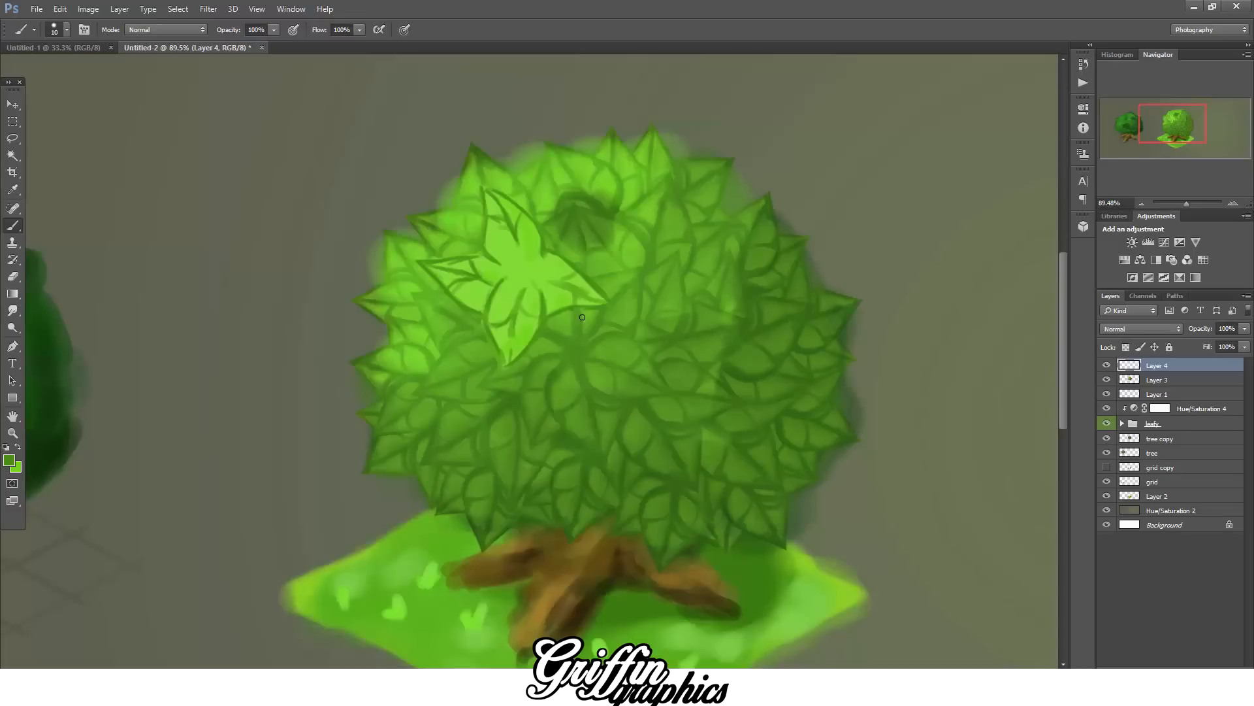
# - Sample the cluster's green, choose a slightly darker shade, and paint soft shading beside the veins of its leaves
pyautogui.scroll(5, 566, 318)
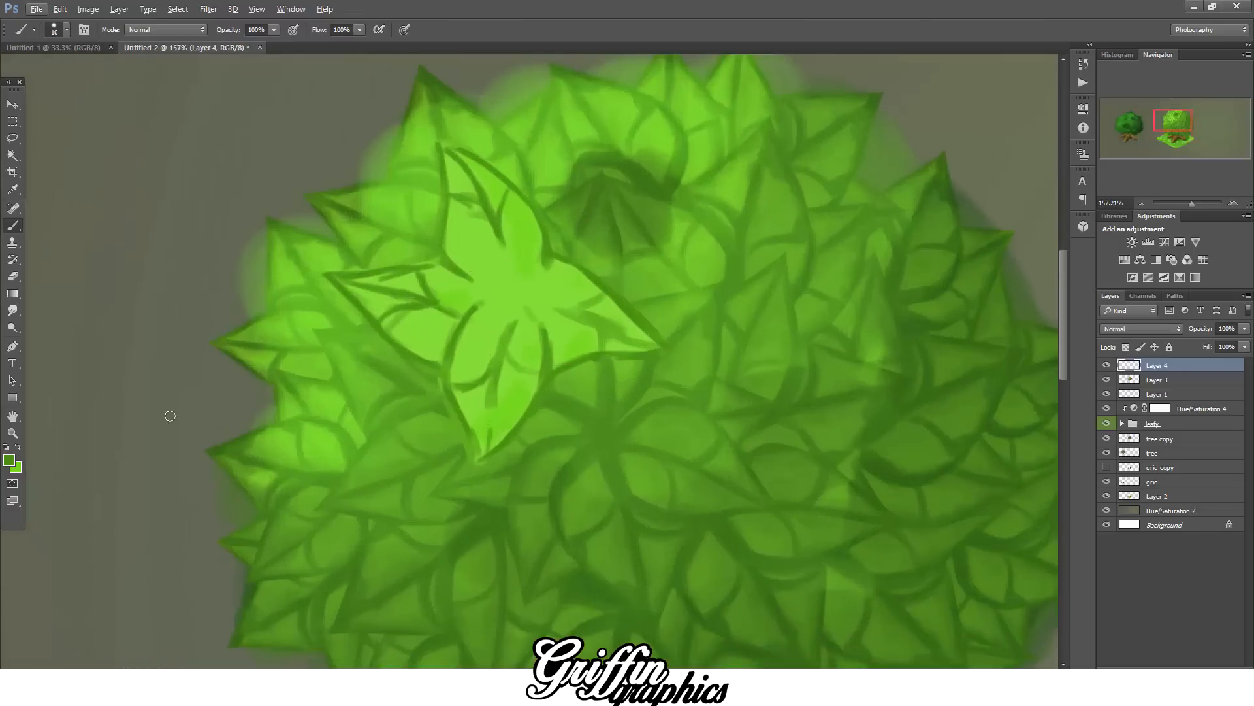
pyautogui.click(12, 461)
pyautogui.click(522, 307)
pyautogui.click(1000, 492)
pyautogui.press('Return')
pyautogui.press(']')
pyautogui.press(']')
pyautogui.press(']')
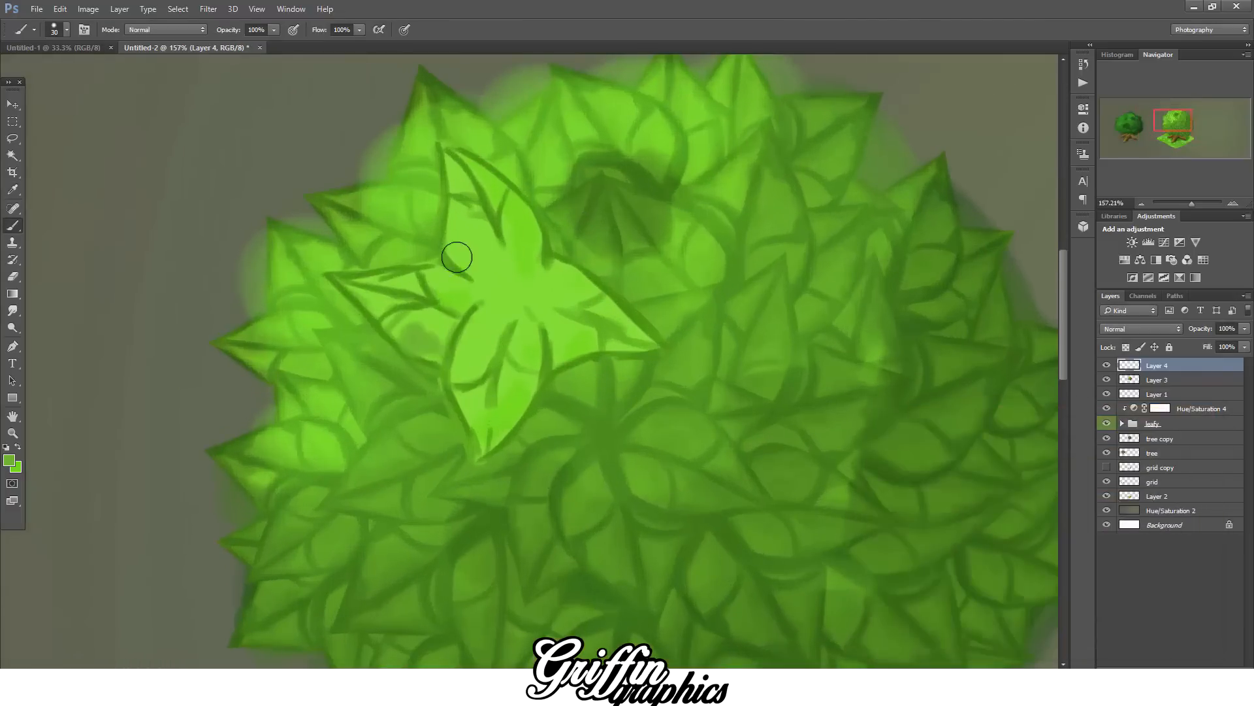
pyautogui.moveTo(380, 315); pyautogui.dragTo(418, 331)
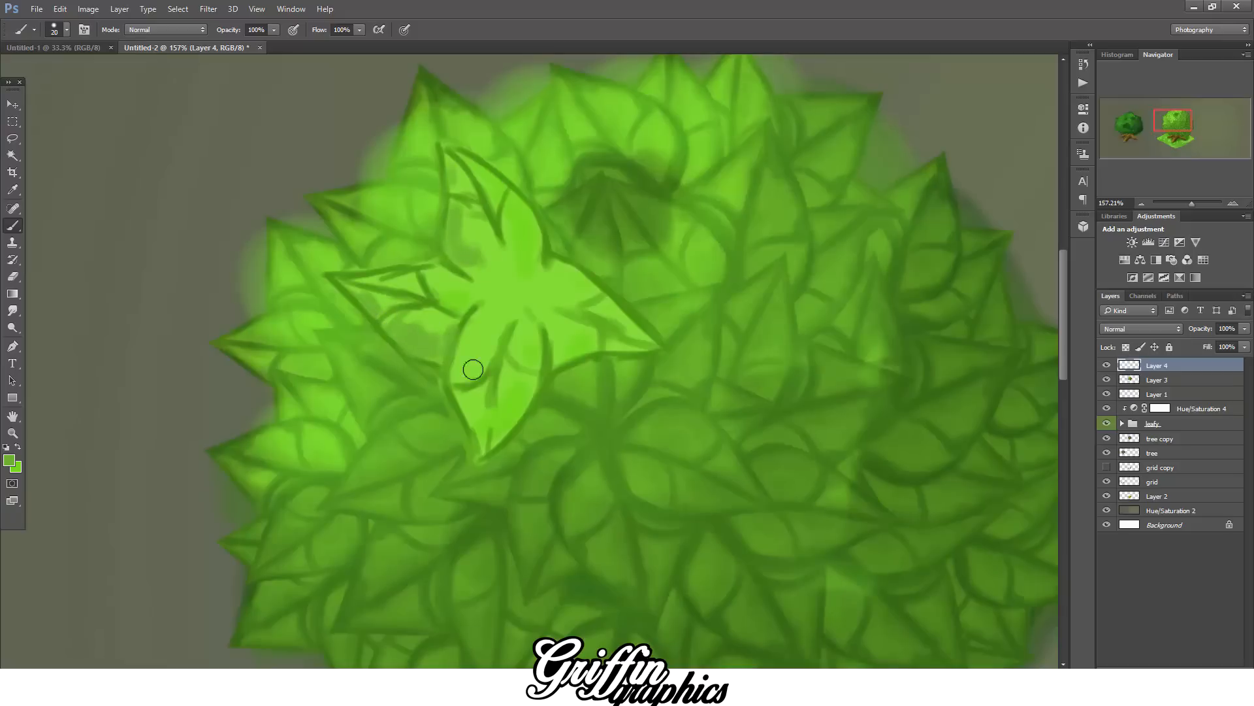
pyautogui.moveTo(460, 399); pyautogui.dragTo(468, 418)
pyautogui.moveTo(467, 372)
pyautogui.mouseDown()
pyautogui.moveTo(460, 399)
pyautogui.moveTo(471, 348)
pyautogui.moveTo(471, 373)
pyautogui.mouseUp()
pyautogui.moveTo(553, 364); pyautogui.dragTo(634, 346)
# - Pick a brighter green and paint highlights along the edges of the cluster's leaves
pyautogui.click(9, 460)
pyautogui.moveTo(1000, 488); pyautogui.dragTo(1008, 451)
pyautogui.click(1176, 437)
pyautogui.moveTo(399, 277)
pyautogui.mouseDown()
pyautogui.moveTo(362, 277)
pyautogui.moveTo(416, 274)
pyautogui.mouseUp()
pyautogui.moveTo(445, 207); pyautogui.dragTo(449, 243)
pyautogui.moveTo(449, 167); pyautogui.dragTo(587, 283)
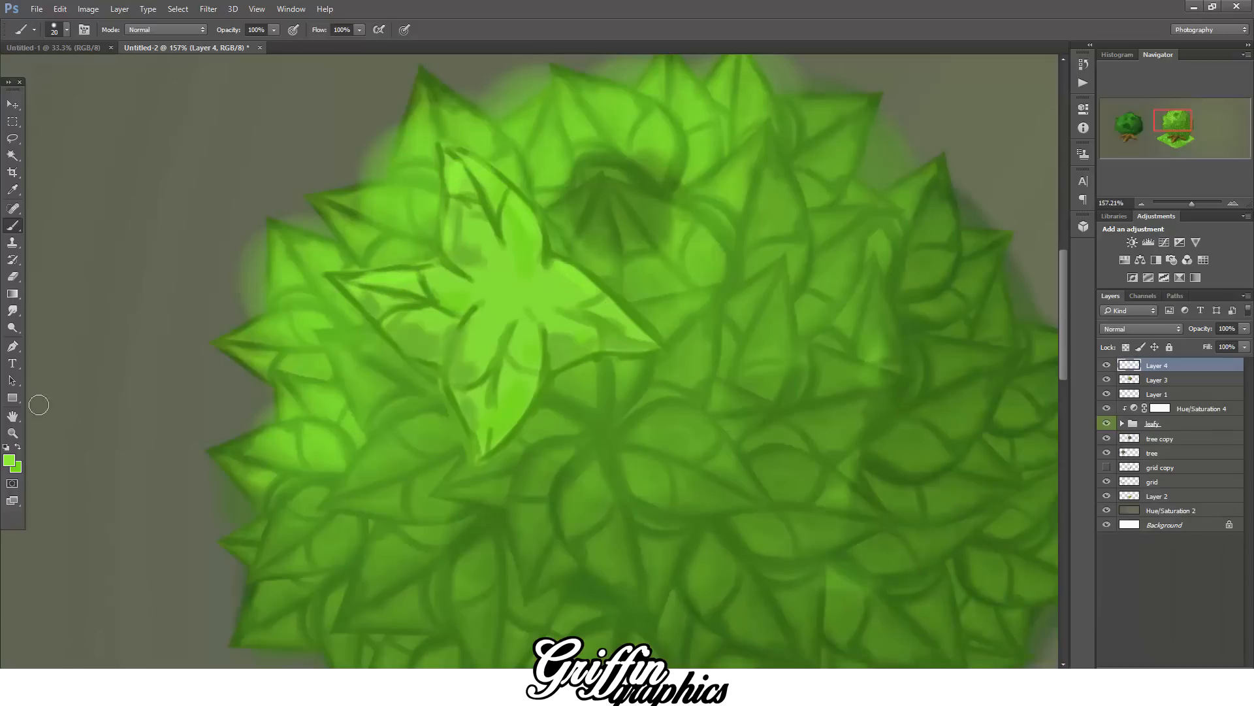
# - Mark the cluster's centre with small dark green strokes and edge its left leaf in bright green
pyautogui.click(9, 460)
pyautogui.click(1003, 474)
pyautogui.click(1176, 434)
pyautogui.moveTo(490, 283)
pyautogui.mouseDown()
pyautogui.moveTo(532, 280)
pyautogui.moveTo(515, 296)
pyautogui.mouseUp()
pyautogui.click(9, 461)
pyautogui.click(1006, 537)
pyautogui.click(1176, 436)
pyautogui.press('[')
pyautogui.moveTo(507, 304); pyautogui.dragTo(520, 315)
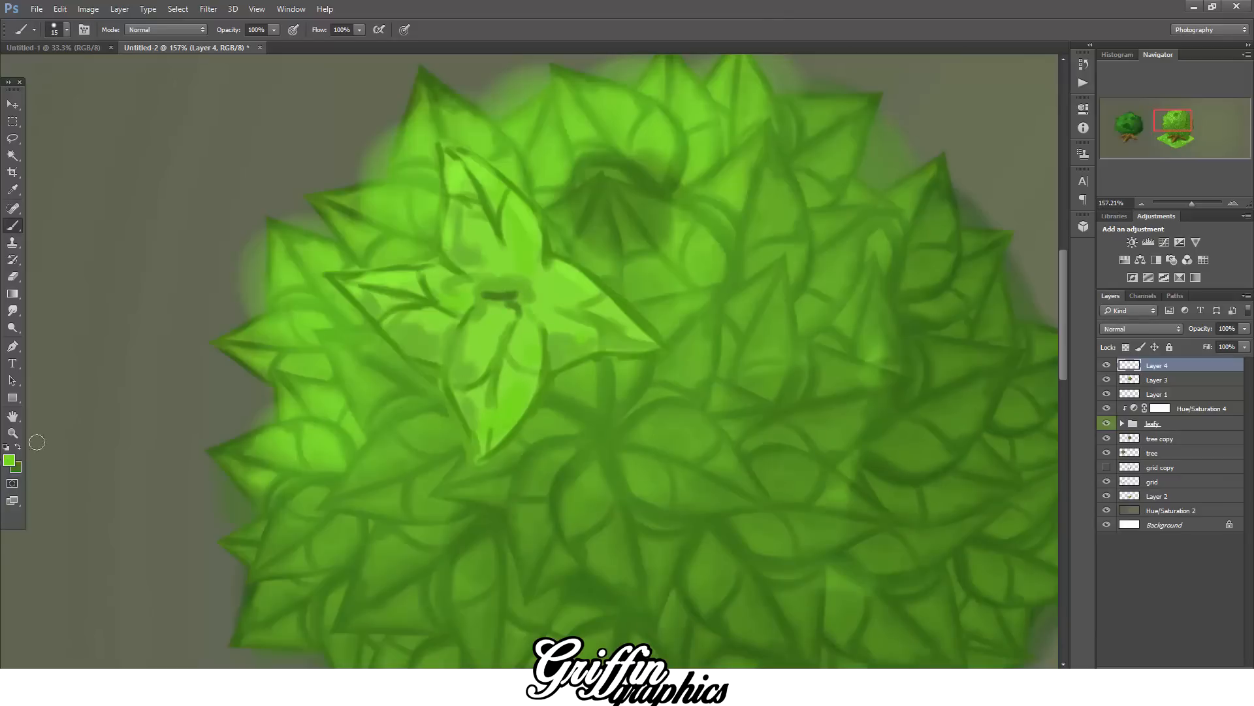
pyautogui.moveTo(429, 351)
pyautogui.mouseDown()
pyautogui.moveTo(390, 341)
pyautogui.moveTo(381, 305)
pyautogui.moveTo(356, 293)
pyautogui.moveTo(406, 278)
pyautogui.mouseUp()
# - Pick a dark green and, on a new layer, paint broad shadow strokes beneath the cluster and across the lower crown
pyautogui.click(8, 460)
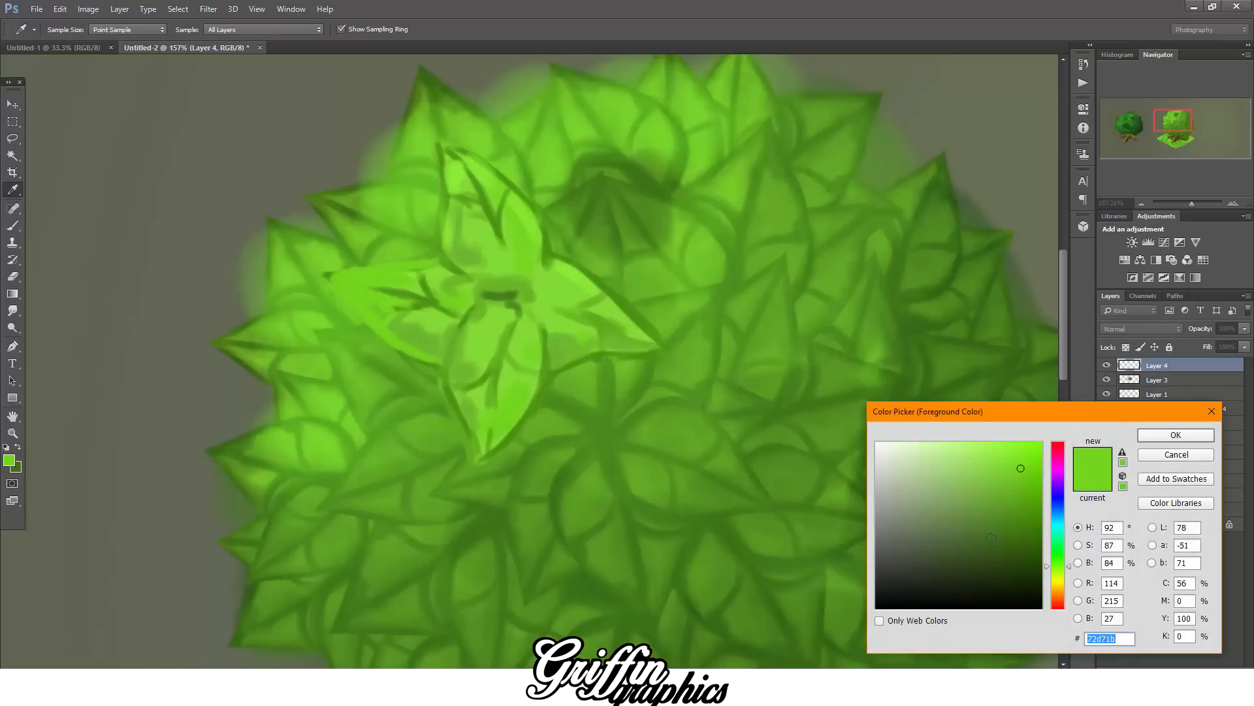
pyautogui.click(991, 537)
pyautogui.click(1176, 435)
pyautogui.click(1207, 673)
pyautogui.moveTo(513, 457)
pyautogui.mouseDown()
pyautogui.moveTo(555, 419)
pyautogui.moveTo(547, 432)
pyautogui.moveTo(569, 381)
pyautogui.moveTo(592, 413)
pyautogui.moveTo(622, 367)
pyautogui.mouseUp()
pyautogui.moveTo(562, 248); pyautogui.dragTo(592, 232)
pyautogui.moveTo(725, 395)
pyautogui.mouseDown()
pyautogui.moveTo(738, 338)
pyautogui.moveTo(748, 450)
pyautogui.moveTo(773, 523)
pyautogui.mouseUp()
pyautogui.moveTo(1064, 340); pyautogui.dragTo(1064, 373)
pyautogui.moveTo(712, 400); pyautogui.dragTo(673, 480)
pyautogui.moveTo(640, 486)
pyautogui.mouseDown()
pyautogui.moveTo(577, 443)
pyautogui.moveTo(548, 499)
pyautogui.mouseUp()
pyautogui.moveTo(369, 499); pyautogui.dragTo(420, 507)
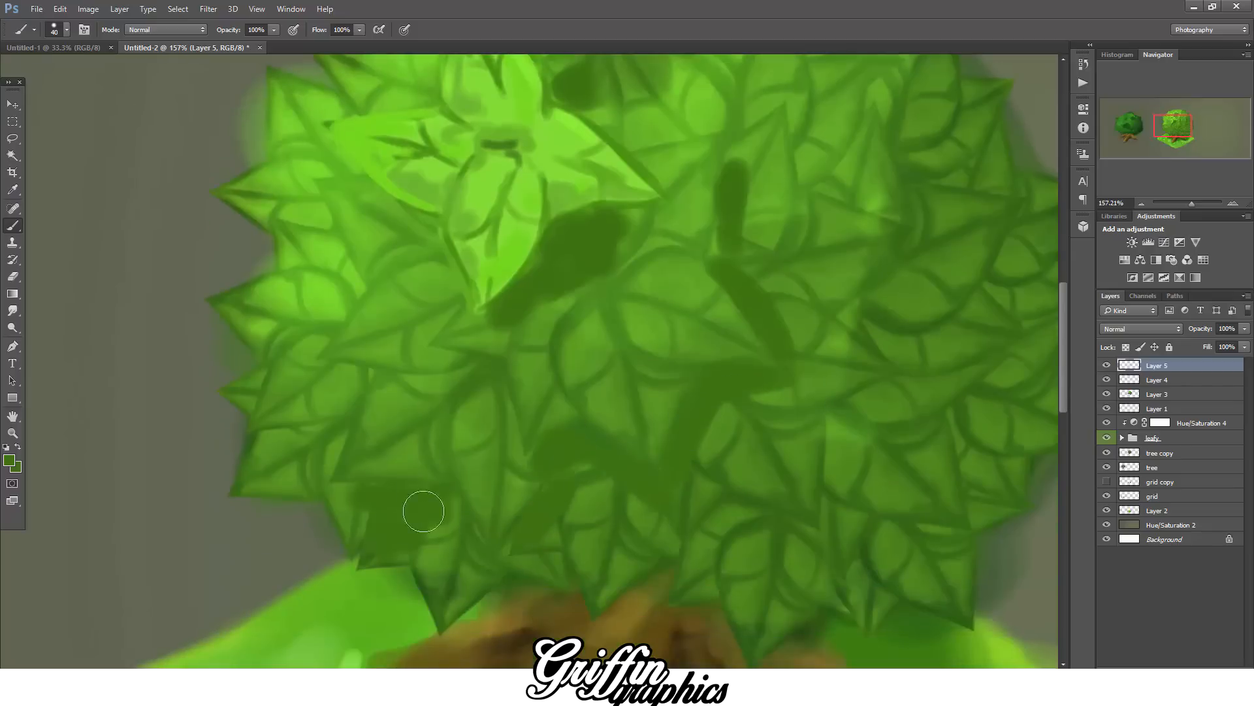
pyautogui.moveTo(290, 437)
pyautogui.mouseDown()
pyautogui.moveTo(336, 434)
pyautogui.moveTo(352, 448)
pyautogui.mouseUp()
pyautogui.moveTo(346, 370); pyautogui.dragTo(462, 366)
pyautogui.moveTo(358, 294); pyautogui.dragTo(333, 239)
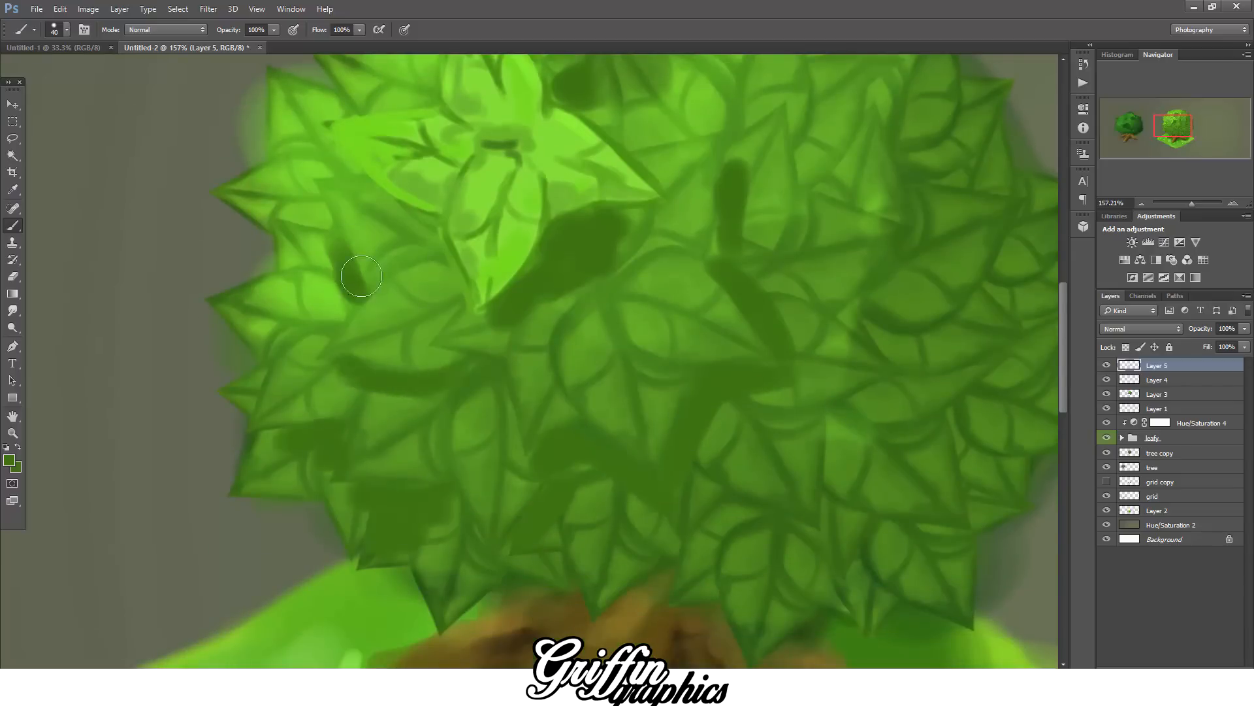
pyautogui.moveTo(717, 494); pyautogui.dragTo(690, 471)
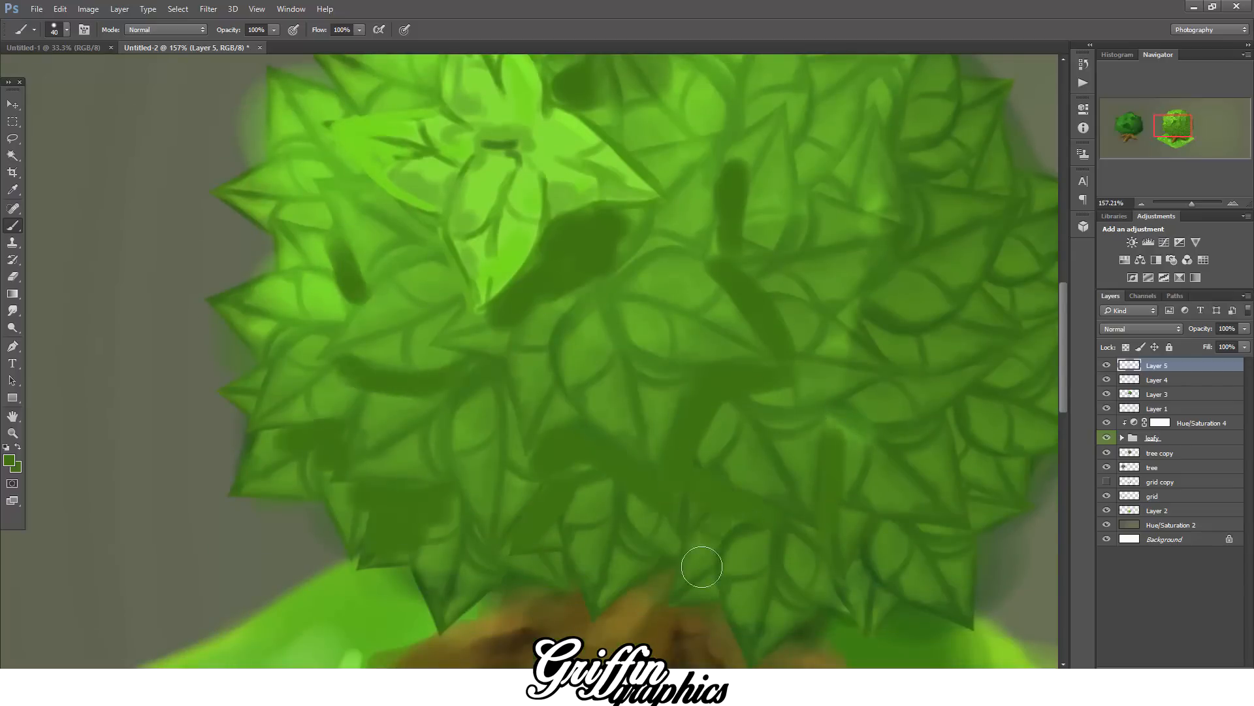
pyautogui.moveTo(839, 523); pyautogui.dragTo(859, 574)
pyautogui.moveTo(594, 673); pyautogui.dragTo(637, 673)
# - Switch to a darker green and paint shadow strokes between the leaves on the crown's right side
pyautogui.keyDown('alt'); pyautogui.click(363, 524); pyautogui.keyUp('alt')
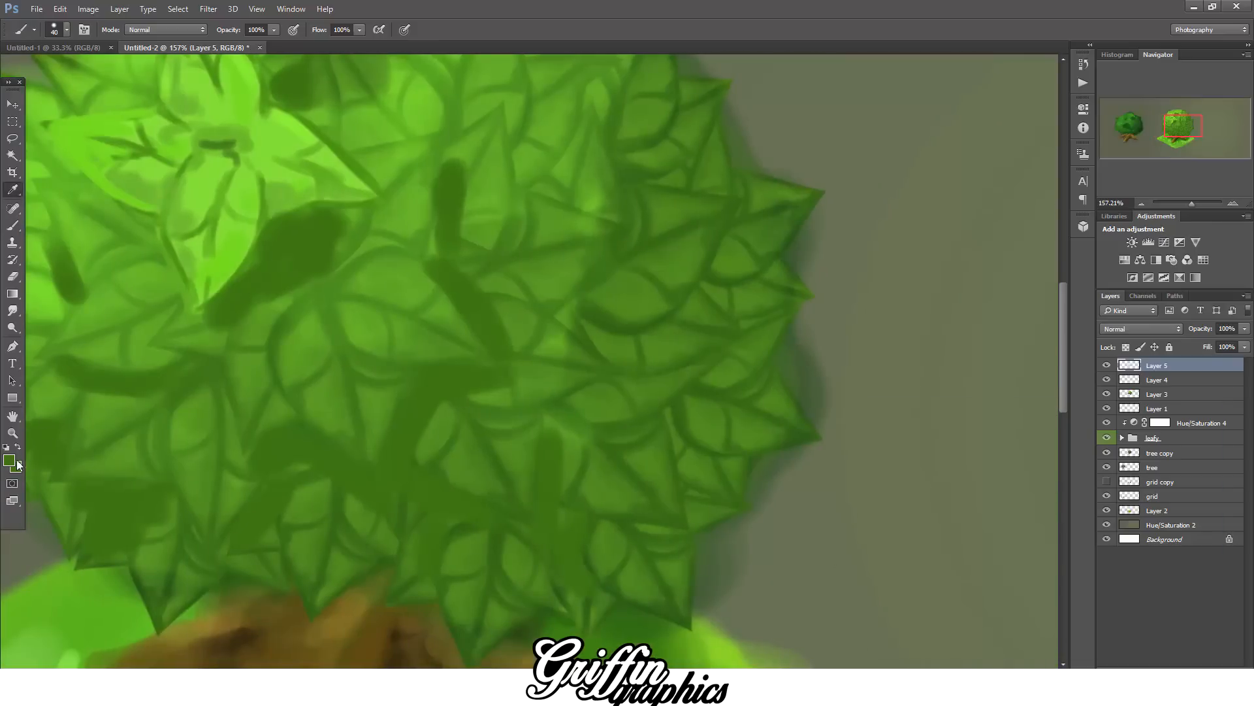
pyautogui.moveTo(571, 511)
pyautogui.mouseDown()
pyautogui.moveTo(664, 528)
pyautogui.moveTo(679, 412)
pyautogui.mouseUp()
pyautogui.moveTo(570, 490); pyautogui.dragTo(571, 451)
pyautogui.moveTo(578, 438)
pyautogui.mouseDown()
pyautogui.moveTo(634, 442)
pyautogui.moveTo(696, 391)
pyautogui.mouseUp()
pyautogui.moveTo(710, 401); pyautogui.dragTo(758, 395)
pyautogui.moveTo(750, 342); pyautogui.dragTo(620, 377)
pyautogui.moveTo(597, 329)
pyautogui.mouseDown()
pyautogui.moveTo(694, 301)
pyautogui.moveTo(752, 194)
pyautogui.moveTo(737, 258)
pyautogui.mouseUp()
pyautogui.scroll(3, 767, 392)
pyautogui.moveTo(748, 354)
pyautogui.mouseDown()
pyautogui.moveTo(680, 325)
pyautogui.moveTo(714, 306)
pyautogui.mouseUp()
pyautogui.moveTo(631, 317); pyautogui.dragTo(685, 258)
pyautogui.moveTo(596, 260)
pyautogui.mouseDown()
pyautogui.moveTo(547, 344)
pyautogui.moveTo(591, 305)
pyautogui.moveTo(553, 348)
pyautogui.moveTo(619, 420)
pyautogui.moveTo(560, 484)
pyautogui.mouseUp()
# - Return to the lighter shadow green and paint strokes between the upper crown leaves and around the cluster's right leaf
pyautogui.click(18, 447)
pyautogui.moveTo(444, 437); pyautogui.dragTo(453, 332)
pyautogui.moveTo(539, 347)
pyautogui.mouseDown()
pyautogui.moveTo(503, 241)
pyautogui.moveTo(545, 221)
pyautogui.moveTo(507, 171)
pyautogui.moveTo(557, 214)
pyautogui.moveTo(541, 173)
pyautogui.mouseUp()
pyautogui.moveTo(433, 96); pyautogui.dragTo(453, 159)
pyautogui.moveTo(376, 94)
pyautogui.mouseDown()
pyautogui.moveTo(417, 170)
pyautogui.moveTo(396, 190)
pyautogui.mouseUp()
pyautogui.moveTo(402, 209); pyautogui.dragTo(456, 247)
pyautogui.moveTo(316, 277); pyautogui.dragTo(386, 344)
pyautogui.moveTo(310, 285)
pyautogui.mouseDown()
pyautogui.moveTo(272, 246)
pyautogui.moveTo(241, 146)
pyautogui.mouseUp()
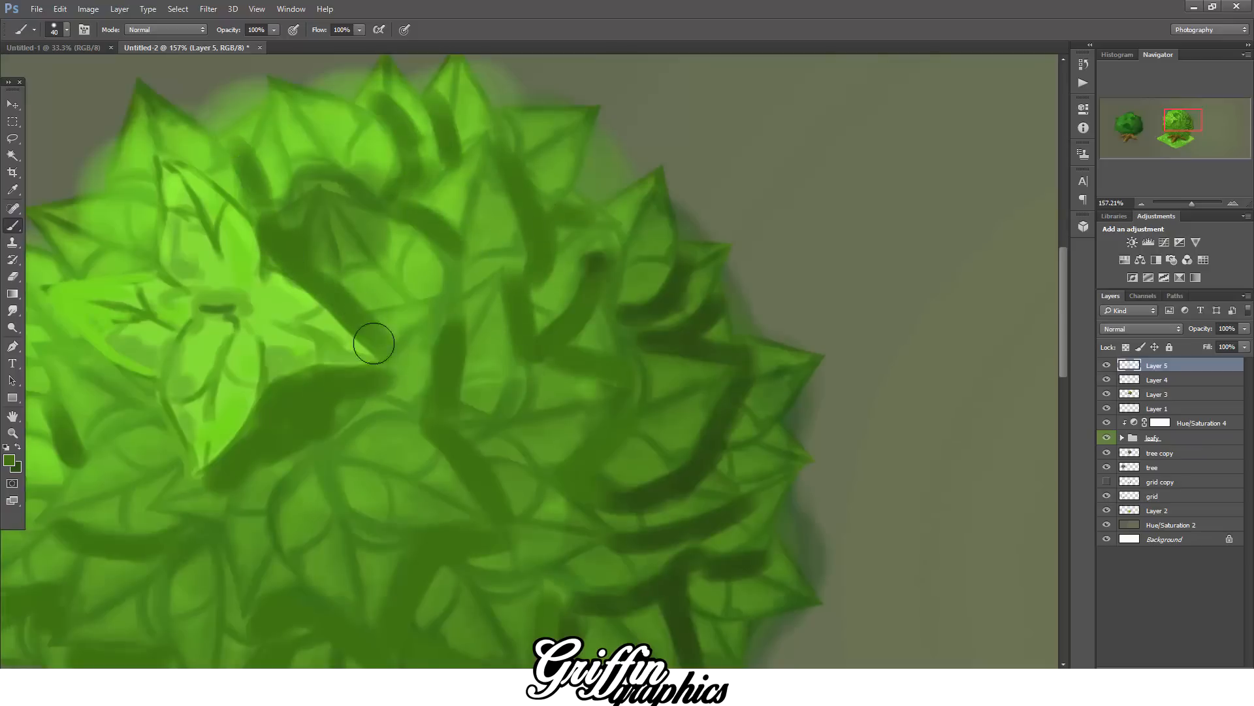
pyautogui.scroll(-4, 337, 308)
pyautogui.scroll(-1, 337, 307)
pyautogui.click(208, 9)
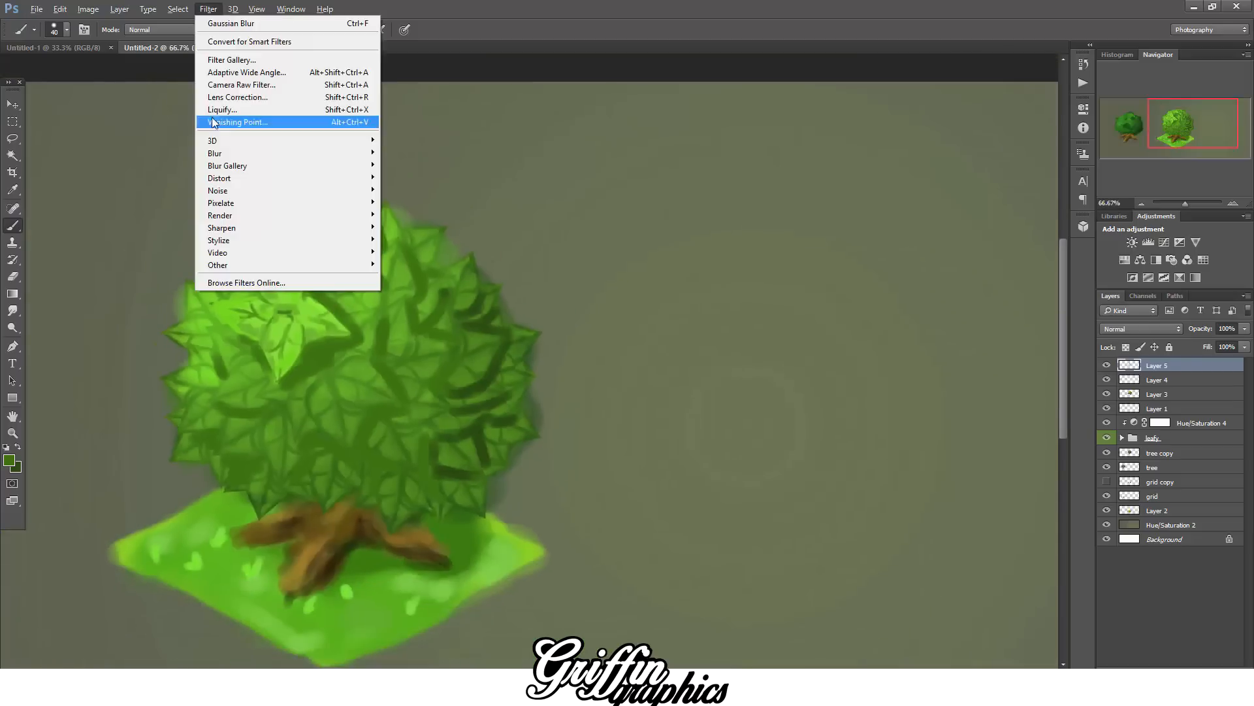
pyautogui.moveTo(228, 148)
pyautogui.click(156, 228)
pyautogui.moveTo(836, 346); pyautogui.dragTo(848, 346)
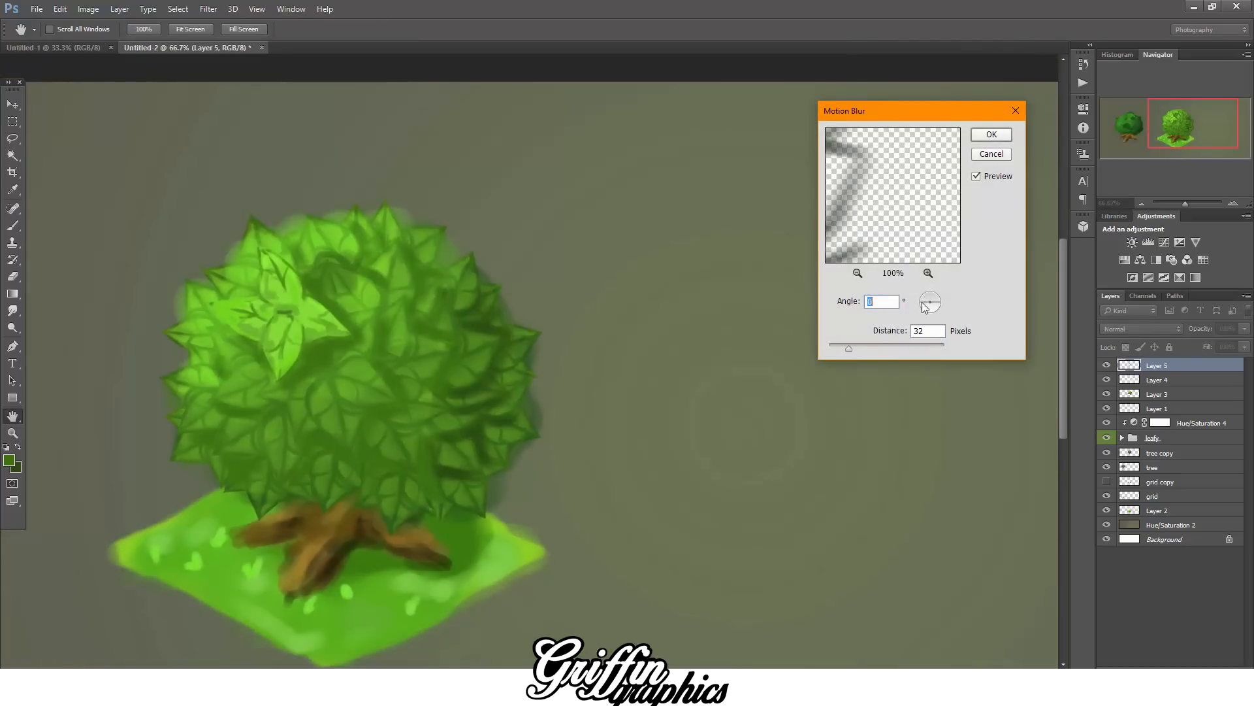
pyautogui.click(992, 153)
# - Soften the shadow strokes with a Gaussian Blur and lower their layer's opacity to 68%
pyautogui.click(208, 9)
pyautogui.moveTo(215, 153)
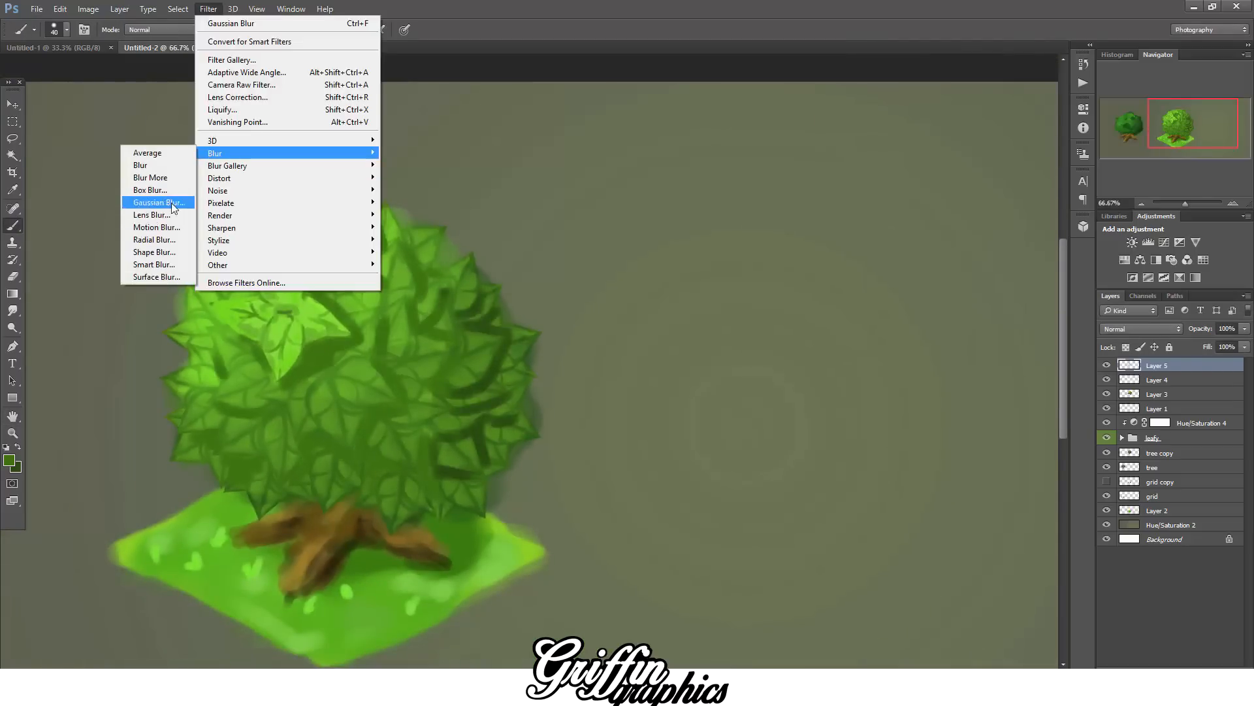
pyautogui.click(172, 206)
pyautogui.moveTo(831, 311); pyautogui.dragTo(846, 311)
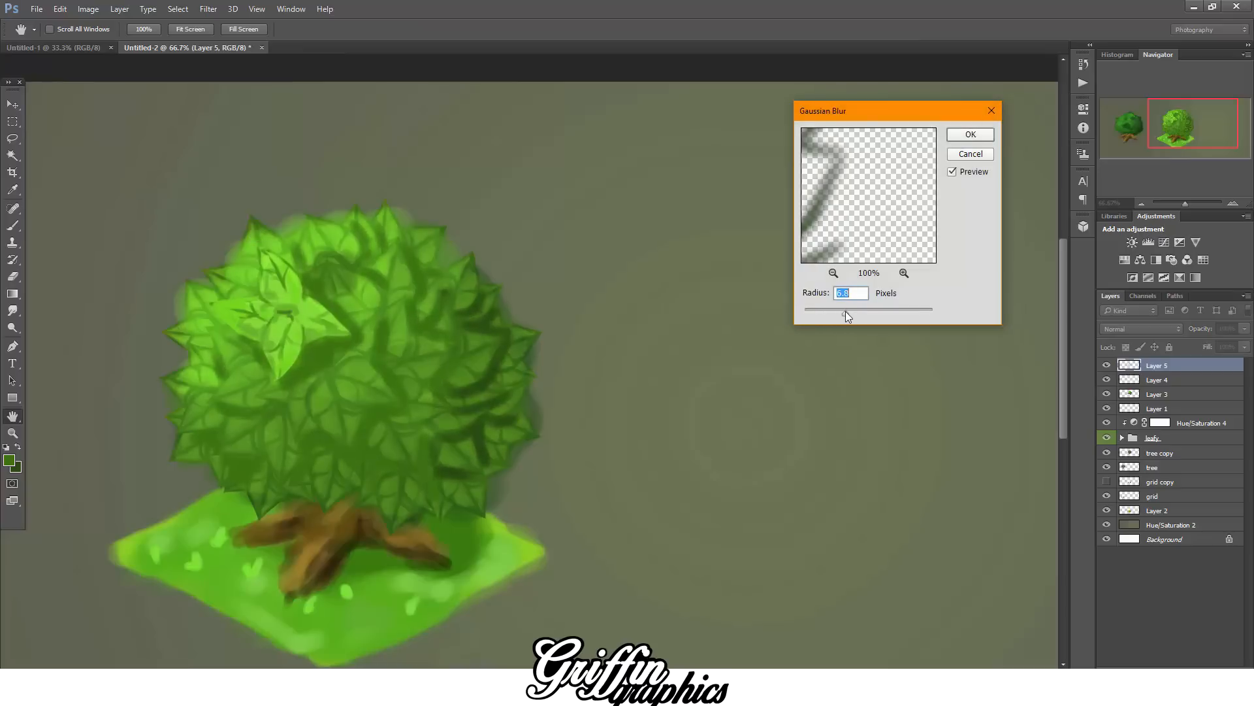
pyautogui.click(971, 135)
pyautogui.click(1245, 329)
pyautogui.moveTo(1246, 343)
pyautogui.mouseDown()
pyautogui.moveTo(1209, 345)
pyautogui.moveTo(1223, 342)
pyautogui.mouseUp()
# - Pick a yellow-green and paint over the cluster's left and upper leaves on a new top layer
pyautogui.scroll(5, 92, 300)
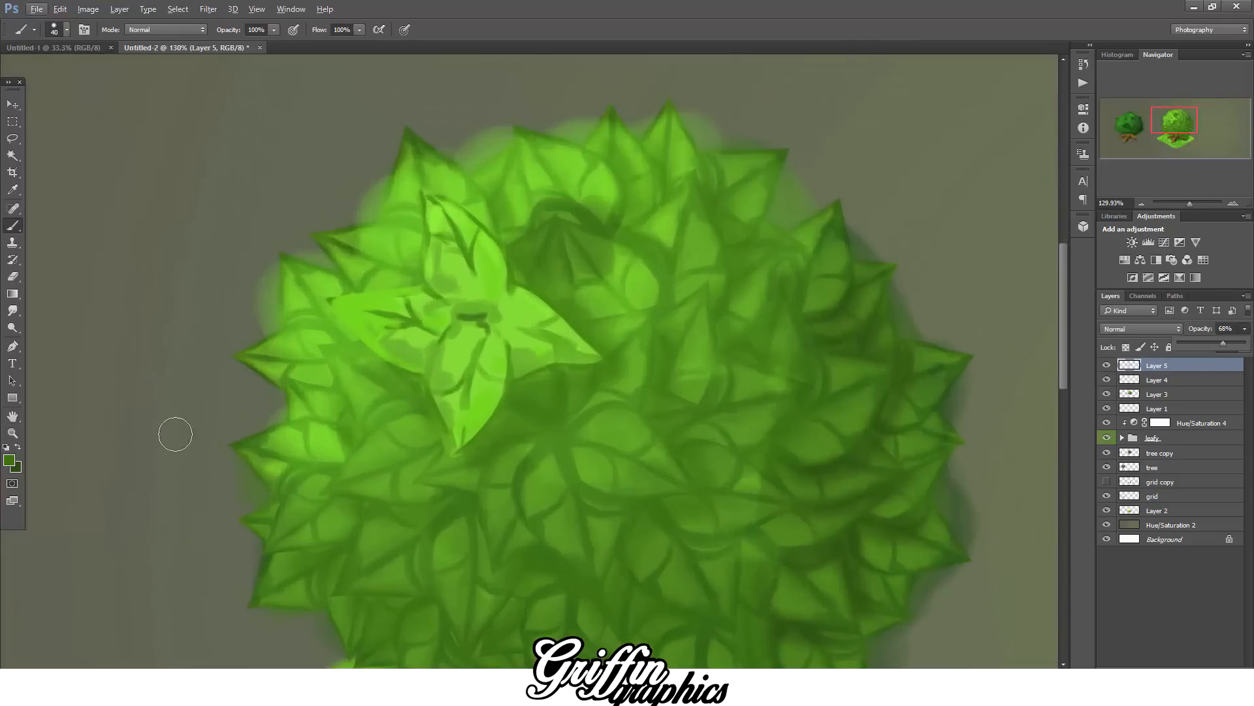
pyautogui.click(9, 460)
pyautogui.click(1019, 467)
pyautogui.click(1058, 572)
pyautogui.click(1173, 434)
pyautogui.moveTo(382, 329)
pyautogui.mouseDown()
pyautogui.moveTo(336, 304)
pyautogui.moveTo(404, 343)
pyautogui.mouseUp()
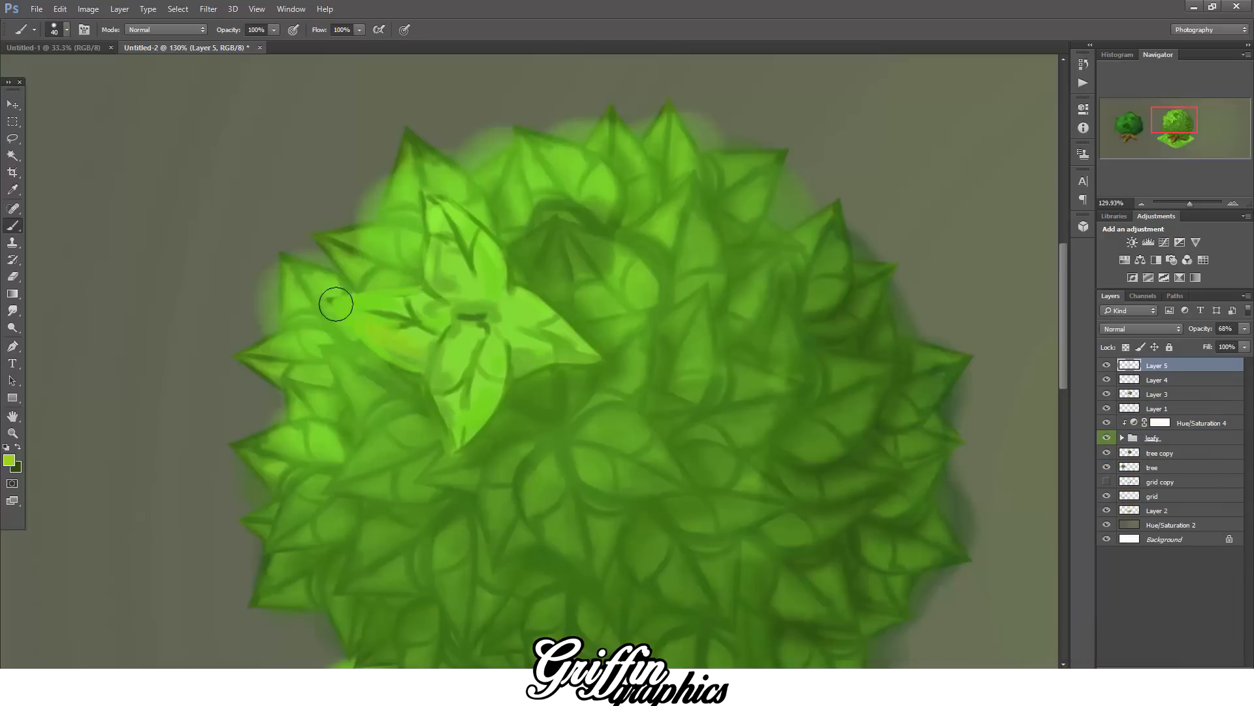
pyautogui.moveTo(336, 304)
pyautogui.mouseDown()
pyautogui.moveTo(401, 322)
pyautogui.moveTo(398, 309)
pyautogui.moveTo(411, 353)
pyautogui.moveTo(415, 320)
pyautogui.moveTo(452, 272)
pyautogui.moveTo(468, 276)
pyautogui.moveTo(442, 212)
pyautogui.moveTo(456, 263)
pyautogui.moveTo(447, 223)
pyautogui.moveTo(481, 273)
pyautogui.mouseUp()
pyautogui.hotkey('ctrl', 'shift', 'alt', 'n')
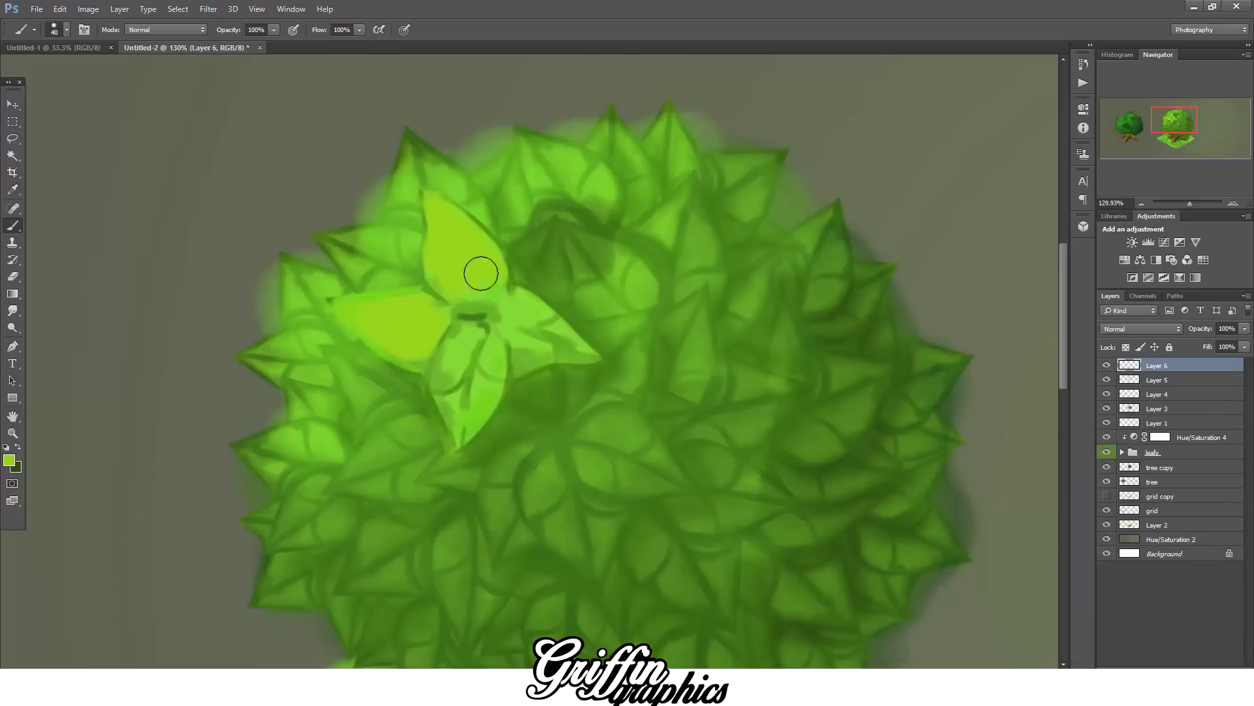
# - Adjust the paint colour to a fresh bright green and cover the cluster's lower and right leaves
pyautogui.click(9, 461)
pyautogui.moveTo(460, 379); pyautogui.dragTo(536, 314)
pyautogui.click(1029, 484)
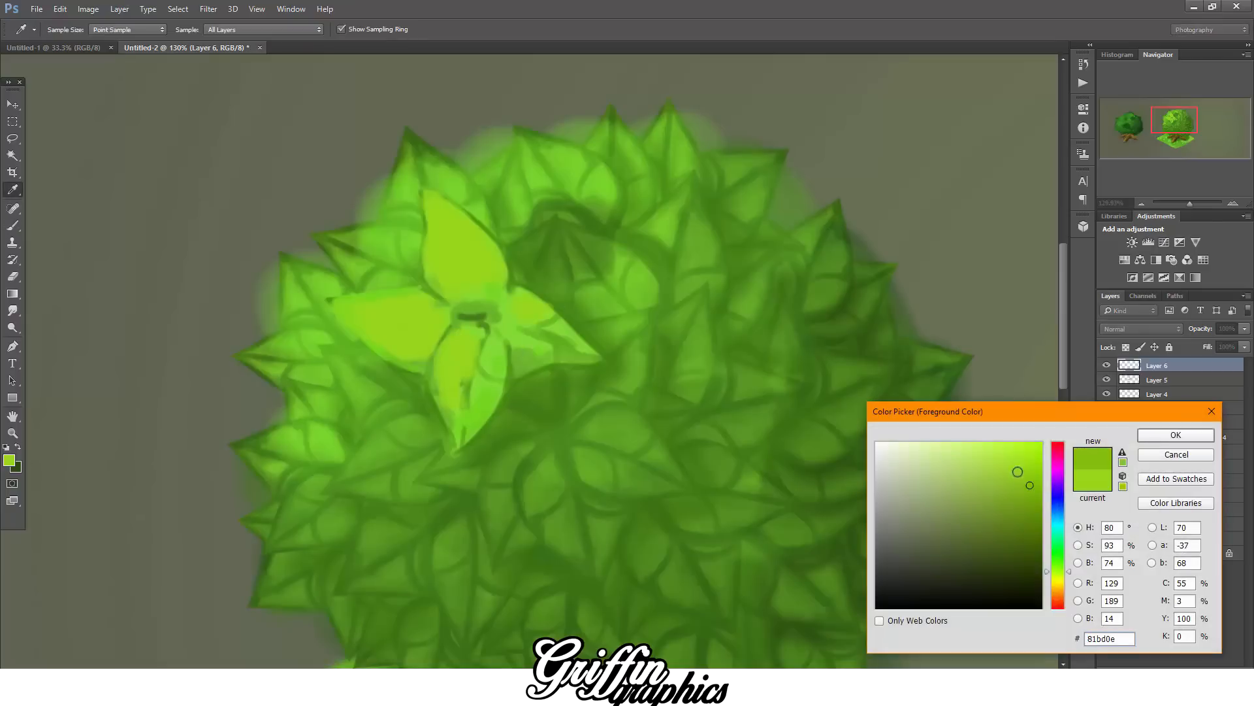
pyautogui.click(1017, 471)
pyautogui.click(1176, 435)
pyautogui.press('b')
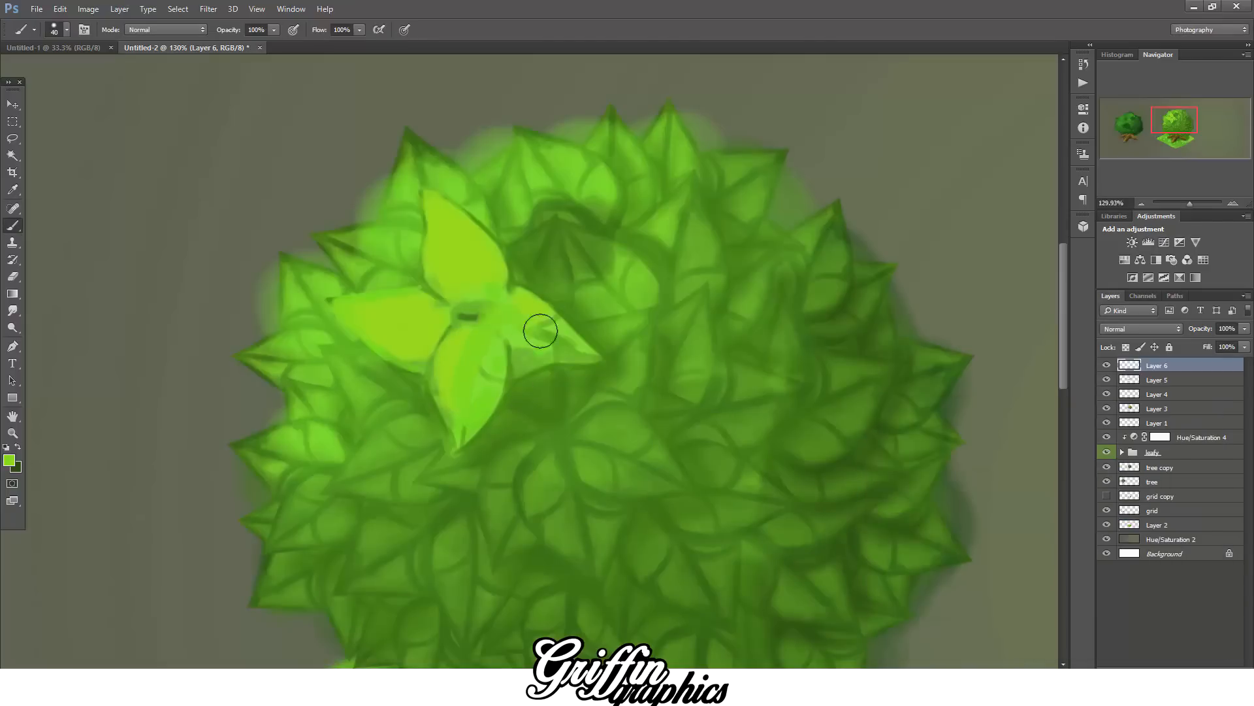
pyautogui.moveTo(554, 349)
pyautogui.mouseDown()
pyautogui.moveTo(555, 328)
pyautogui.moveTo(483, 296)
pyautogui.mouseUp()
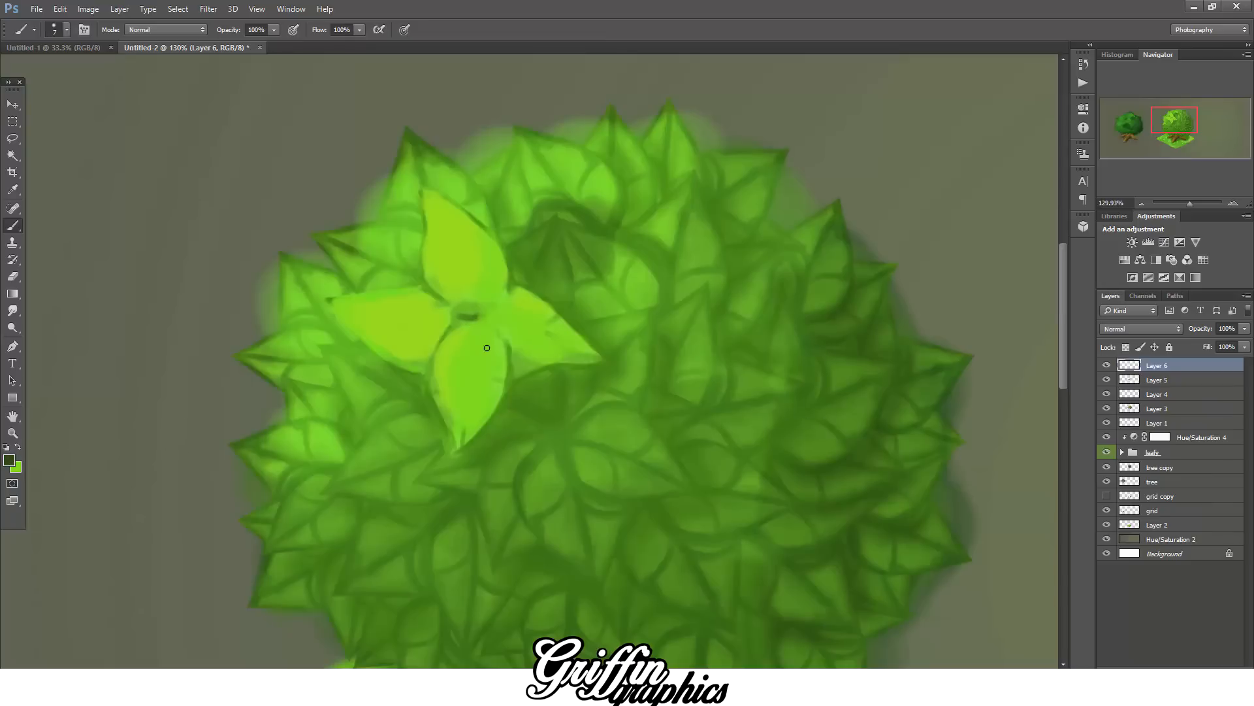
# - Undo the last stroke, sample darker leaf greens, and paint thin central veins on the cluster's four leaves
pyautogui.hotkey('ctrl', 'z')
pyautogui.click(11, 462)
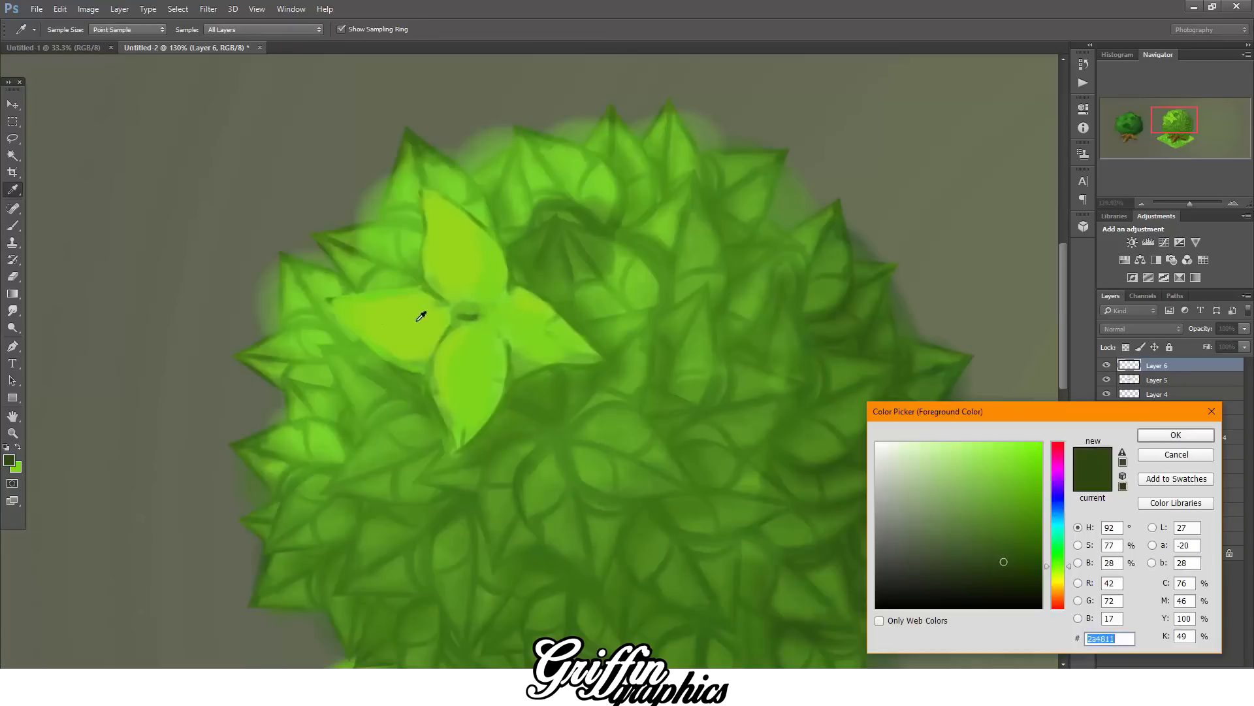
pyautogui.click(418, 317)
pyautogui.click(1016, 496)
pyautogui.click(1175, 435)
pyautogui.press(']')
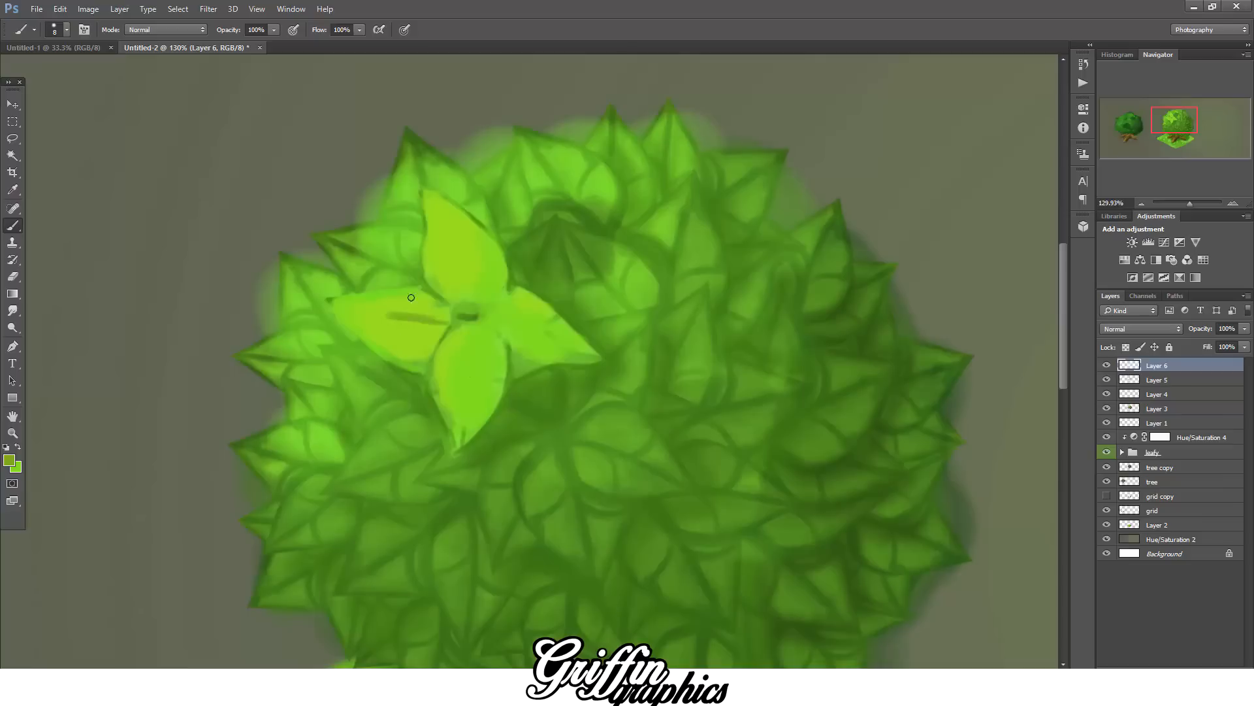
pyautogui.click(11, 462)
pyautogui.click(754, 494)
pyautogui.press('Return')
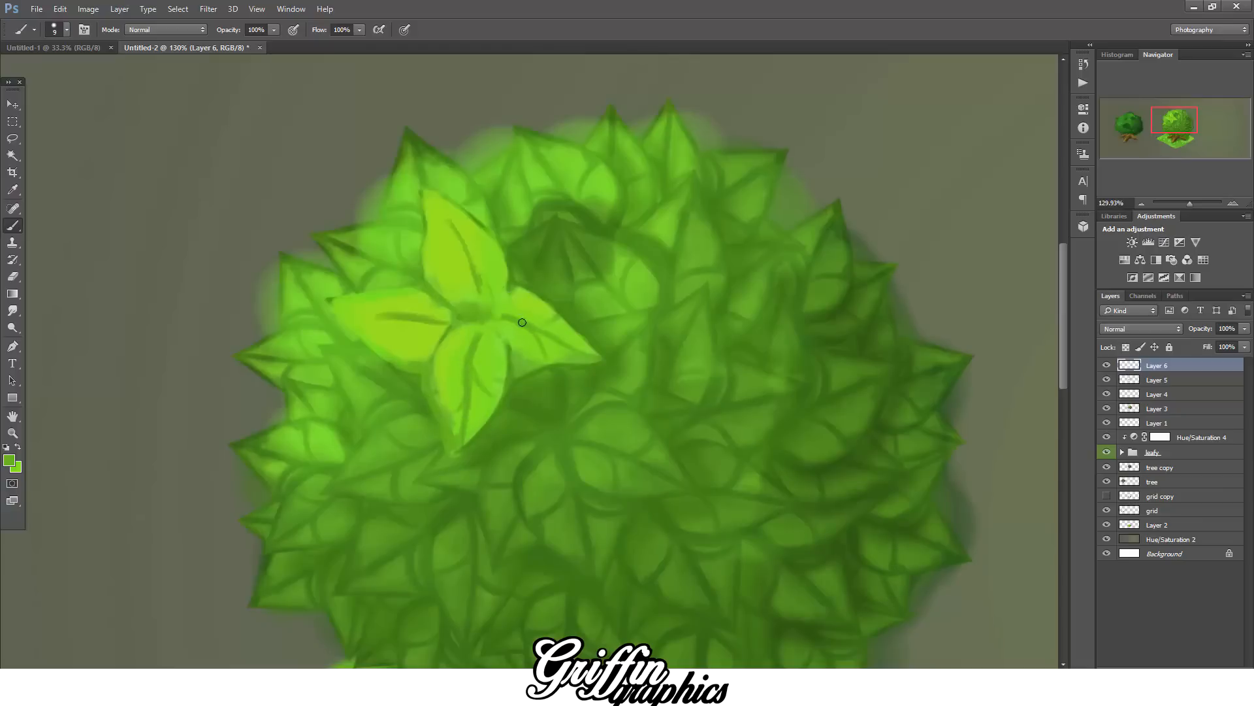
# - Pick a light yellow-green and paint bright rims along the edges and tips of the cluster's leaves
pyautogui.click(9, 461)
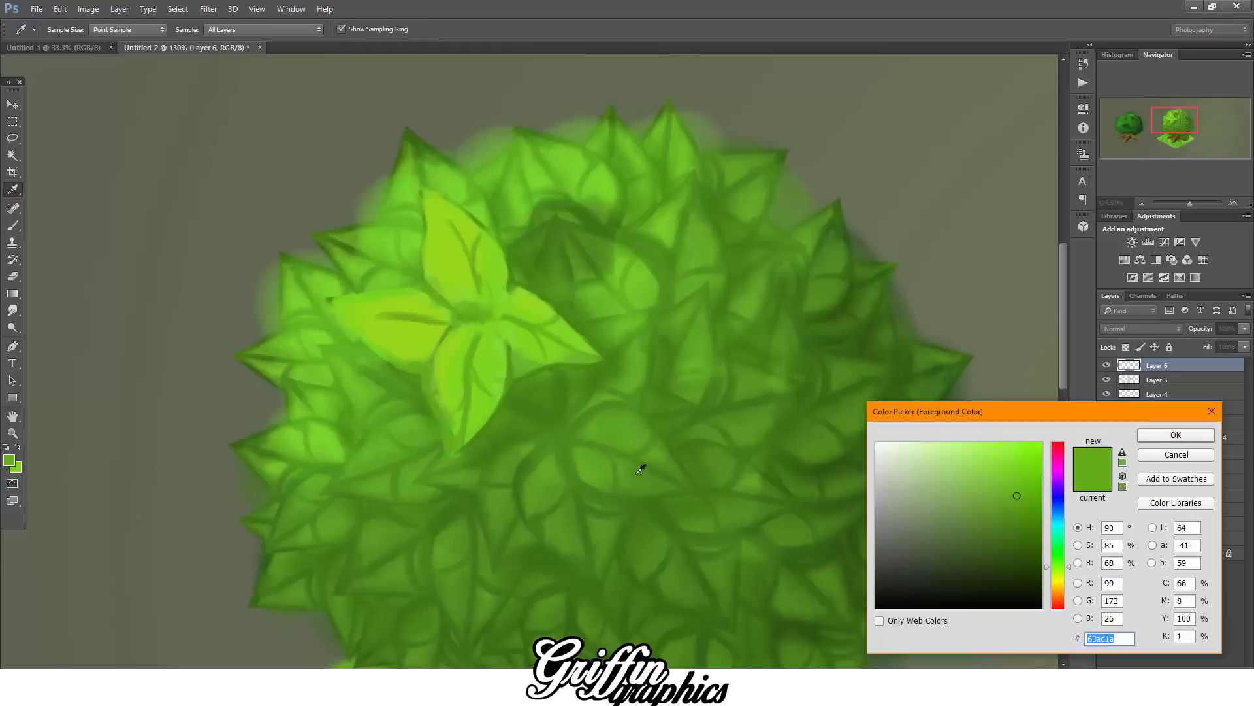
pyautogui.click(494, 356)
pyautogui.press('Return')
pyautogui.press('b')
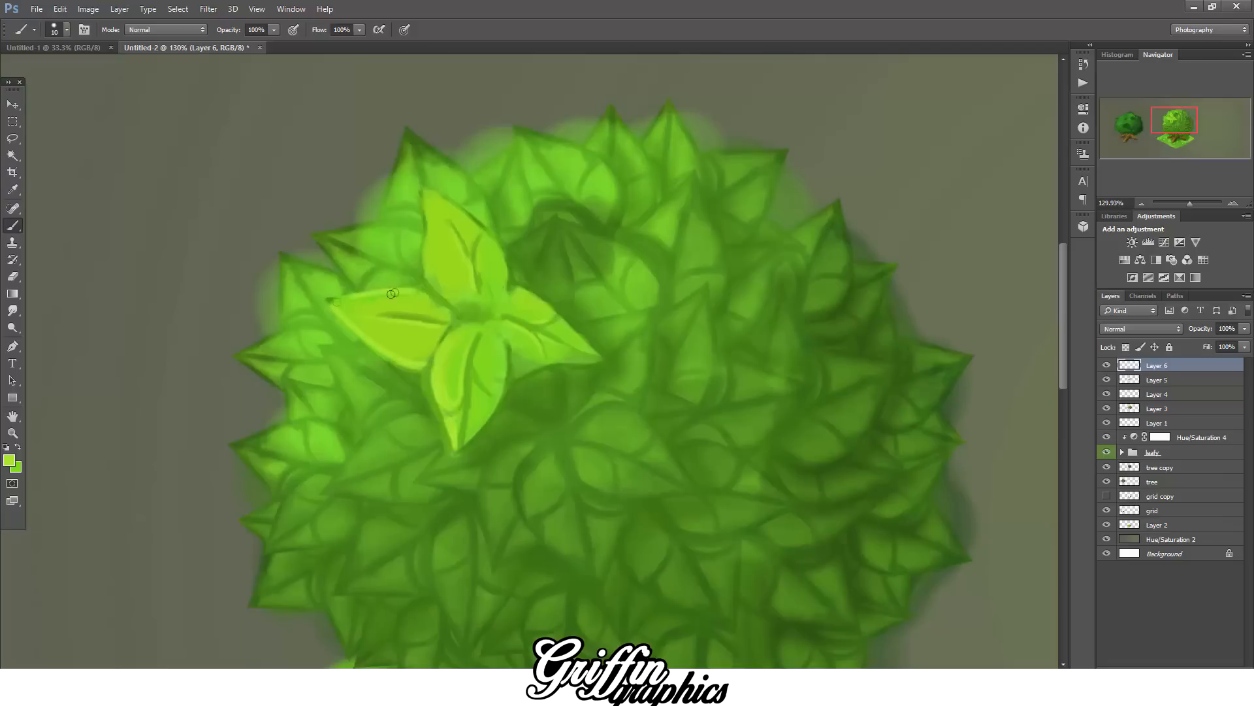
pyautogui.moveTo(377, 343); pyautogui.dragTo(370, 318)
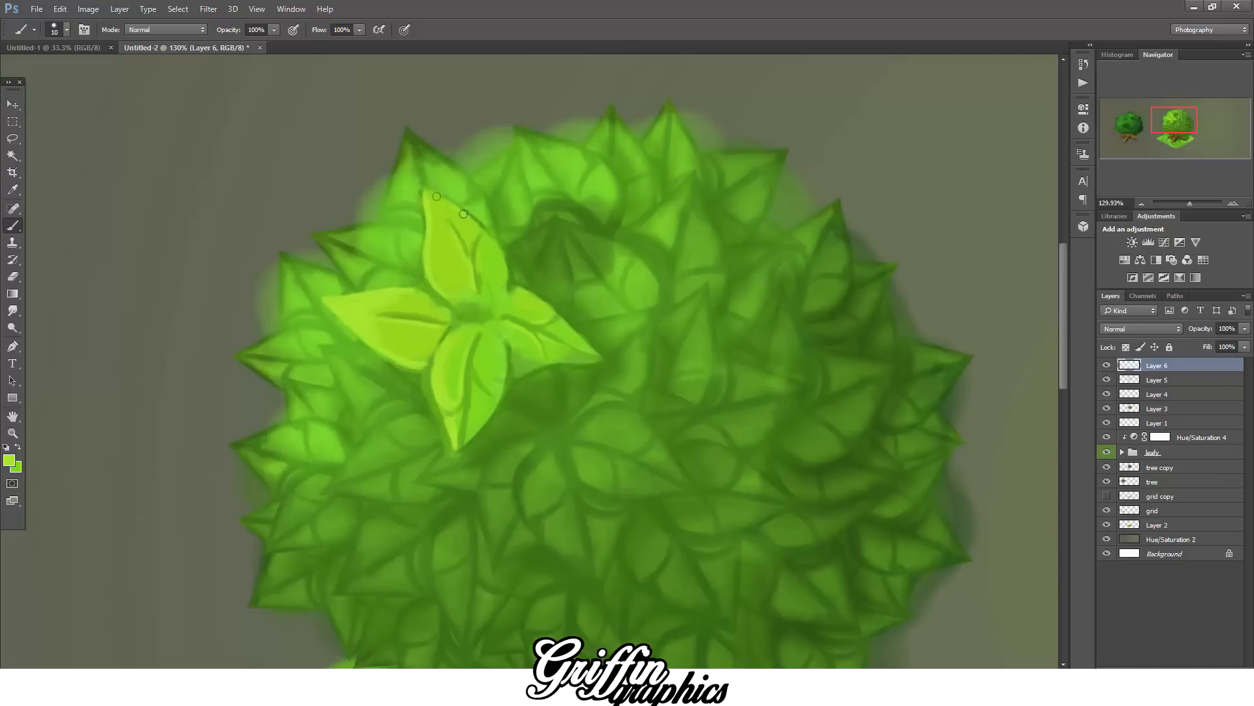
pyautogui.press(']')
pyautogui.press(']')
pyautogui.press(']')
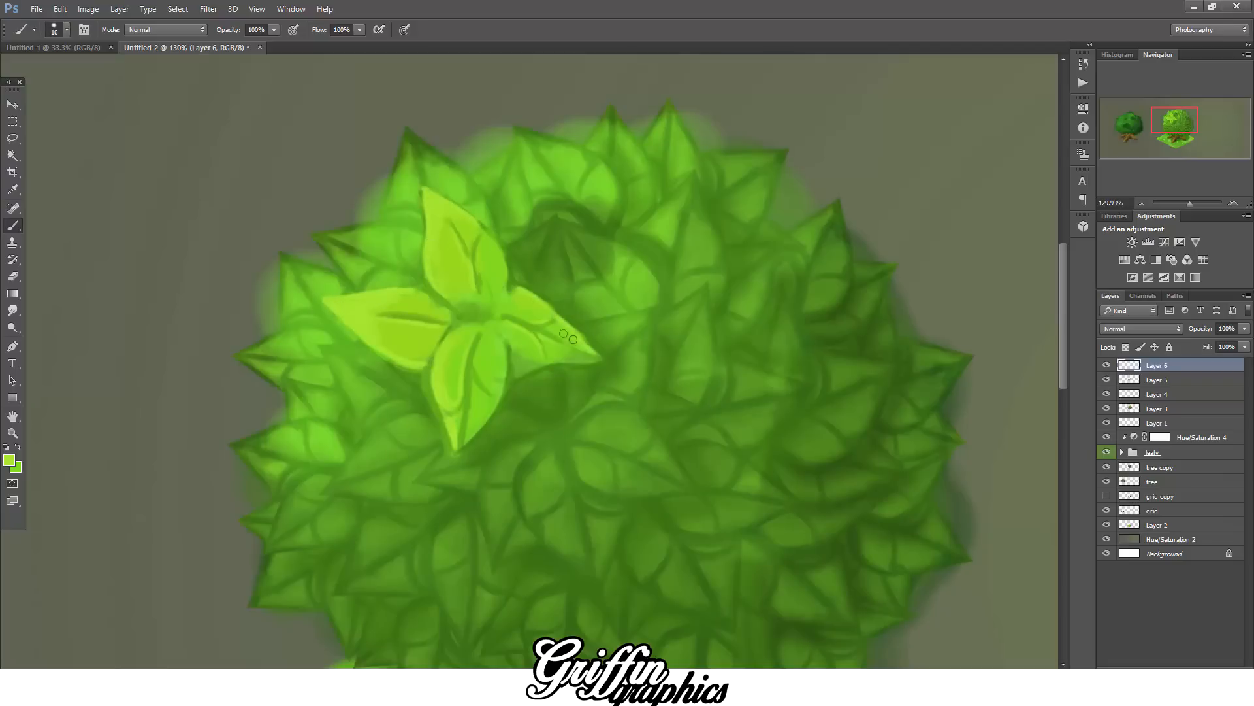
# - Pick a bright green and blend it softly over the cluster's centre and inner leaf areas with an enlarged brush
pyautogui.scroll(-4, 689, 592)
pyautogui.scroll(5, 573, 459)
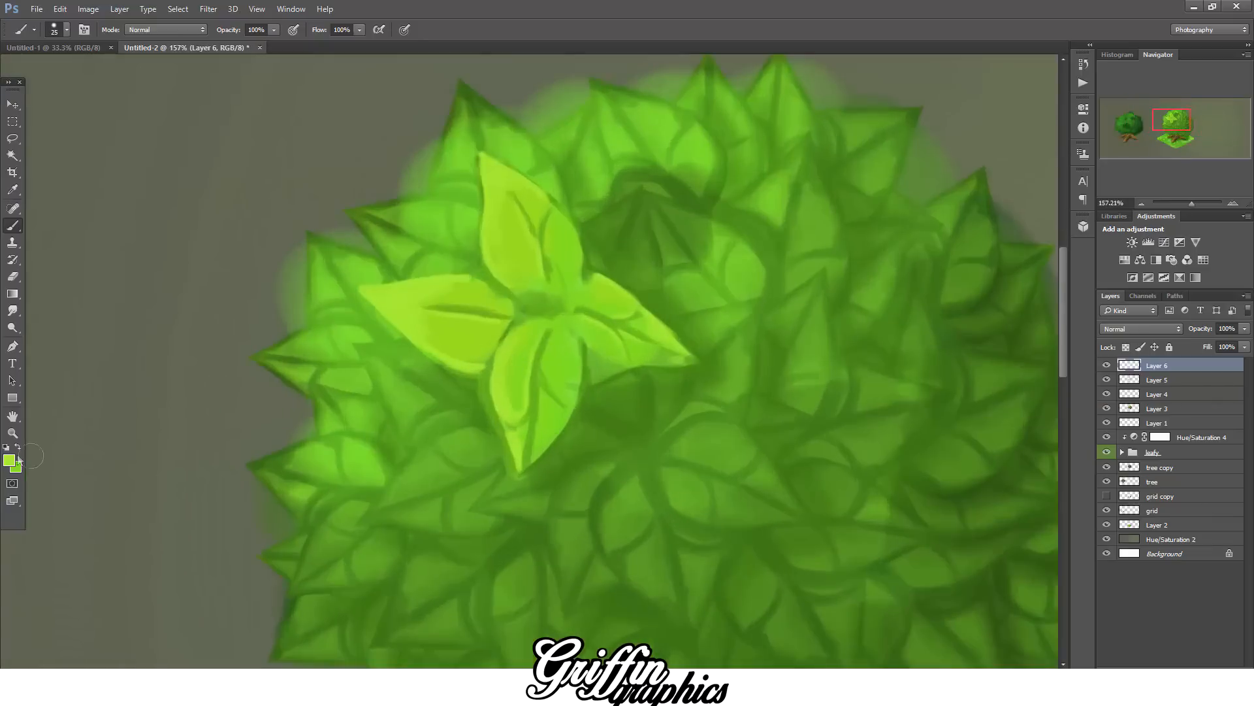
pyautogui.click(9, 460)
pyautogui.click(1056, 563)
pyautogui.click(1011, 457)
pyautogui.click(1170, 434)
pyautogui.press(']')
pyautogui.press(']')
pyautogui.press(']')
pyautogui.press(']')
pyautogui.press(']')
pyautogui.press(']')
pyautogui.moveTo(619, 334); pyautogui.dragTo(613, 339)
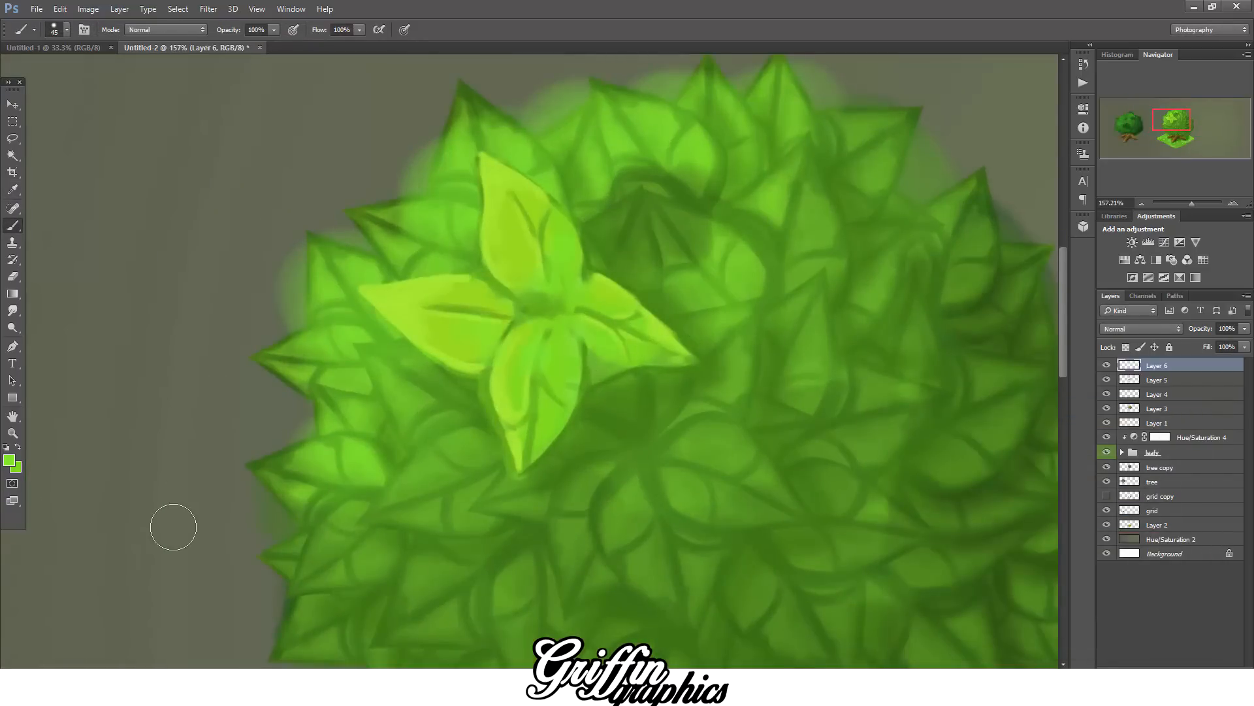
# - Pick a medium green and repaint the individual leaves along the crown's left side below and beside the cluster
pyautogui.scroll(-2, 337, 430)
pyautogui.click(9, 460)
pyautogui.click(1008, 499)
pyautogui.click(1170, 434)
pyautogui.press('p')
pyautogui.press('b')
pyautogui.moveTo(392, 451)
pyautogui.mouseDown()
pyautogui.moveTo(470, 386)
pyautogui.moveTo(385, 441)
pyautogui.moveTo(311, 400)
pyautogui.mouseUp()
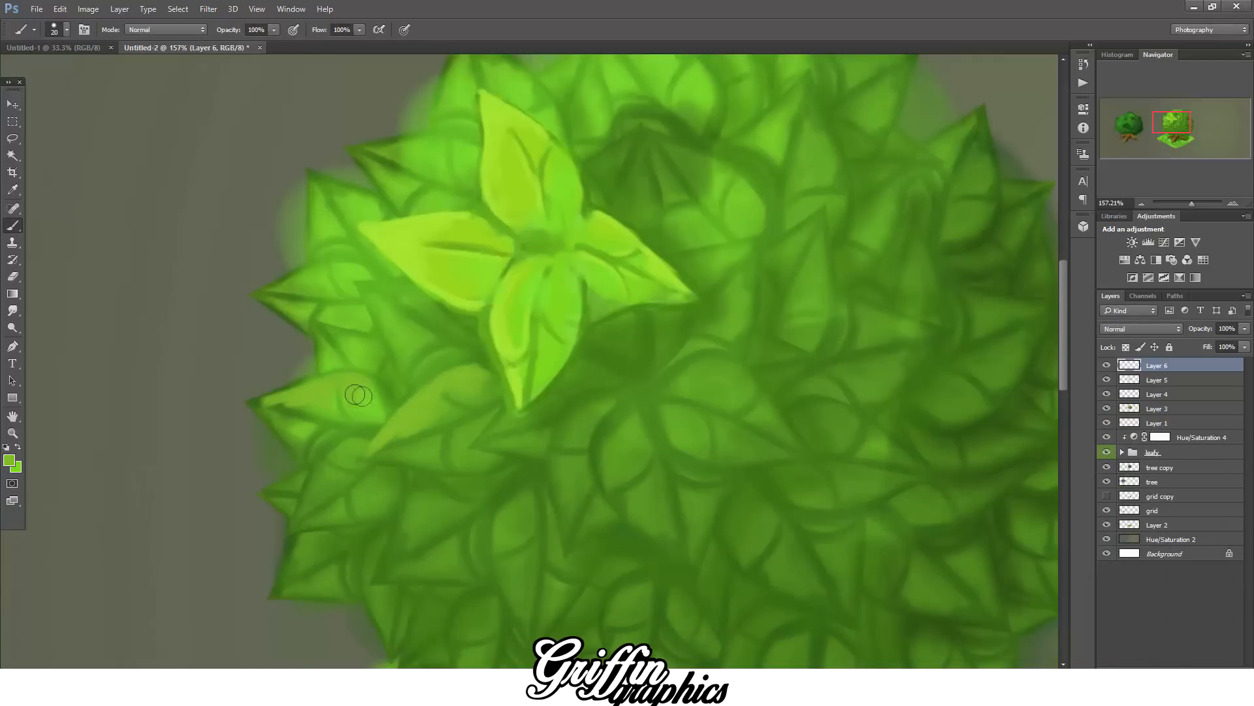
pyautogui.press(']')
pyautogui.press(']')
pyautogui.press(']')
pyautogui.moveTo(354, 315)
pyautogui.mouseDown()
pyautogui.moveTo(350, 272)
pyautogui.moveTo(316, 209)
pyautogui.moveTo(353, 196)
pyautogui.mouseUp()
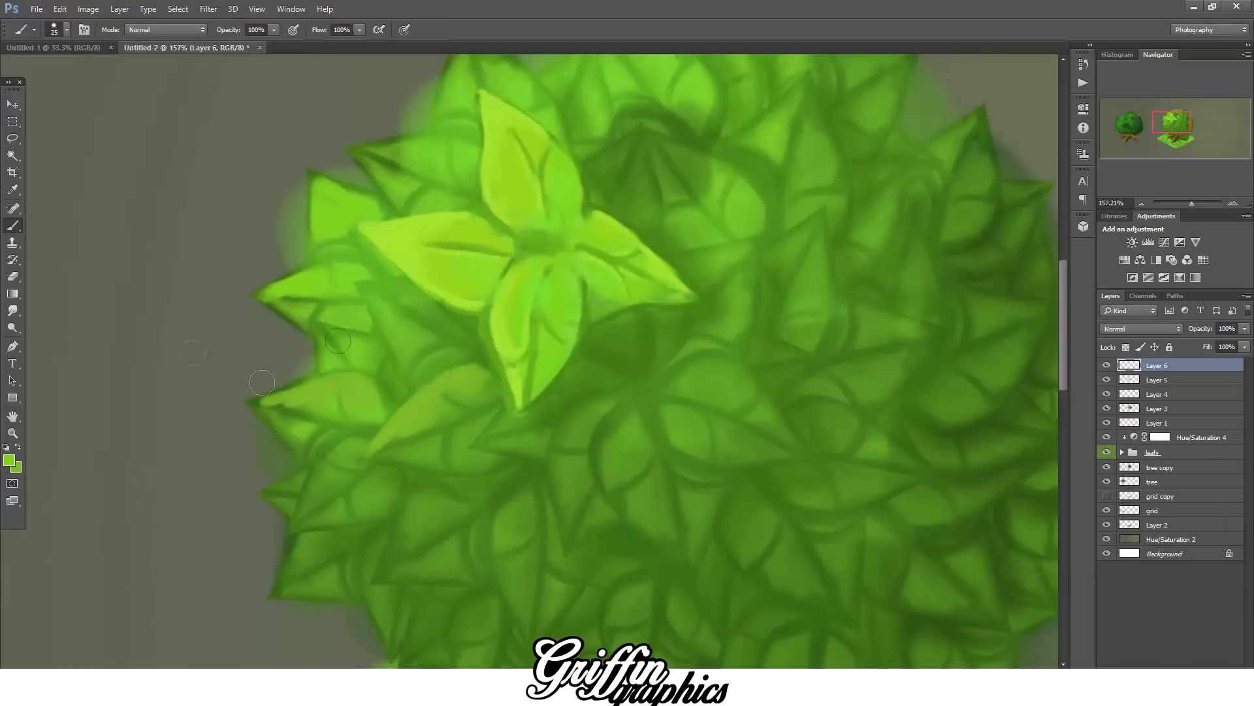
pyautogui.moveTo(274, 294); pyautogui.dragTo(314, 291)
# - Choose a yellow-green and paint highlights on the crown's left leaves with a smaller brush
pyautogui.click(10, 460)
pyautogui.click(1170, 435)
pyautogui.press('[')
pyautogui.press('[')
pyautogui.press('[')
pyautogui.moveTo(261, 402); pyautogui.dragTo(365, 392)
pyautogui.moveTo(376, 448)
pyautogui.mouseDown()
pyautogui.moveTo(444, 387)
pyautogui.moveTo(376, 304)
pyautogui.moveTo(461, 366)
pyautogui.moveTo(418, 382)
pyautogui.moveTo(397, 297)
pyautogui.moveTo(424, 310)
pyautogui.mouseUp()
# - Paint yellow-green highlights on the pointed leaves above the cluster at the crown's upper left
pyautogui.press(']')
pyautogui.scroll(3, 457, 327)
pyautogui.press(']')
pyautogui.press('[')
pyautogui.press('[')
pyautogui.press('[')
pyautogui.moveTo(465, 157); pyautogui.dragTo(440, 259)
pyautogui.moveTo(465, 155)
pyautogui.mouseDown()
pyautogui.moveTo(553, 233)
pyautogui.moveTo(442, 220)
pyautogui.moveTo(473, 175)
pyautogui.moveTo(481, 188)
pyautogui.mouseUp()
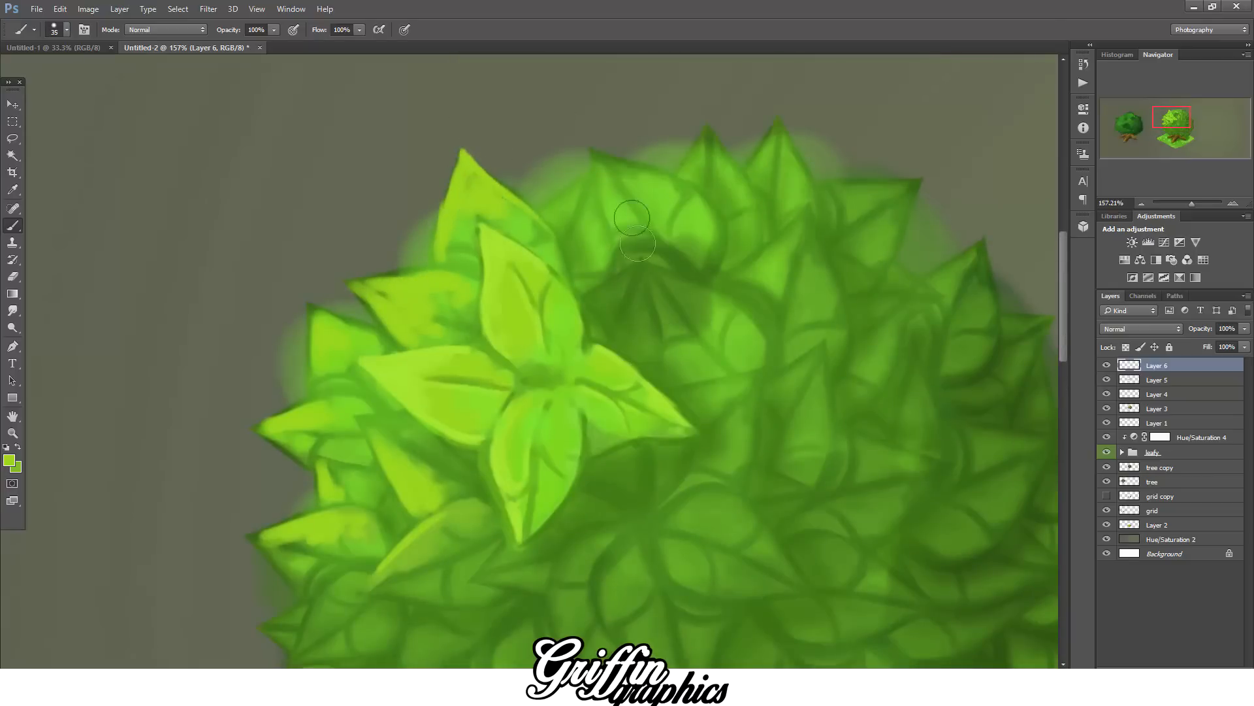
# - Paint yellow-green highlights on the broad leaf at the crown's top, just above and beside the cluster
pyautogui.press('[')
pyautogui.press('[')
pyautogui.press('[')
pyautogui.moveTo(552, 204)
pyautogui.mouseDown()
pyautogui.moveTo(591, 152)
pyautogui.moveTo(684, 196)
pyautogui.mouseUp()
pyautogui.press(']')
pyautogui.press(']')
pyautogui.press(']')
pyautogui.press(']')
pyautogui.press(']')
pyautogui.moveTo(618, 177); pyautogui.dragTo(660, 196)
pyautogui.press('[')
pyautogui.press('[')
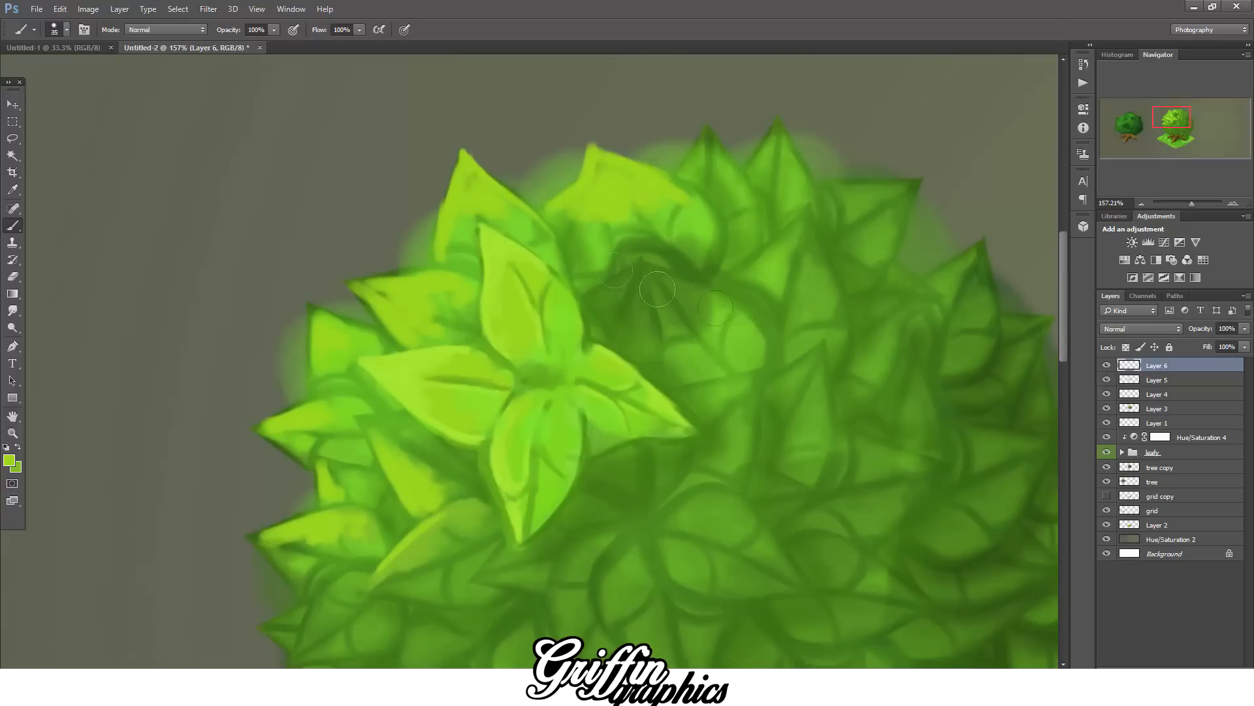
# - Paint yellow-green highlights on the leaves beside and below the cluster and on the pointed tips along the crown's top
pyautogui.moveTo(643, 279)
pyautogui.mouseDown()
pyautogui.moveTo(618, 294)
pyautogui.moveTo(645, 331)
pyautogui.mouseUp()
pyautogui.moveTo(682, 509)
pyautogui.mouseDown()
pyautogui.moveTo(746, 521)
pyautogui.moveTo(800, 578)
pyautogui.moveTo(756, 565)
pyautogui.moveTo(725, 526)
pyautogui.mouseUp()
pyautogui.press('[')
pyautogui.press('[')
pyautogui.moveTo(739, 308)
pyautogui.mouseDown()
pyautogui.moveTo(758, 355)
pyautogui.moveTo(730, 318)
pyautogui.mouseUp()
pyautogui.moveTo(673, 279)
pyautogui.mouseDown()
pyautogui.moveTo(741, 308)
pyautogui.moveTo(738, 351)
pyautogui.mouseUp()
pyautogui.press('[')
pyautogui.moveTo(803, 228); pyautogui.dragTo(778, 277)
pyautogui.moveTo(777, 125)
pyautogui.mouseDown()
pyautogui.moveTo(757, 168)
pyautogui.moveTo(777, 195)
pyautogui.moveTo(709, 147)
pyautogui.mouseUp()
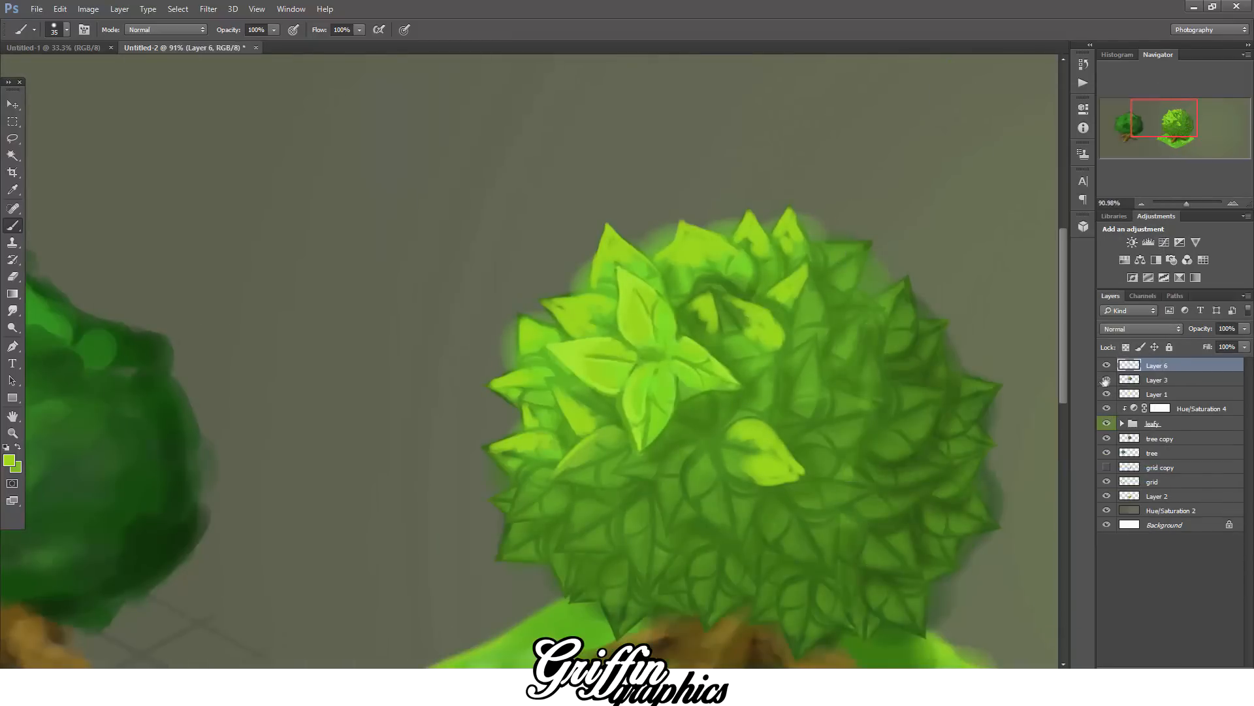
# - Merge the leafy group, its Hue/Saturation 4 adjustment and the crown's shading layers into Layer 6
pyautogui.click(1107, 379)
pyautogui.rightClick(1163, 394)
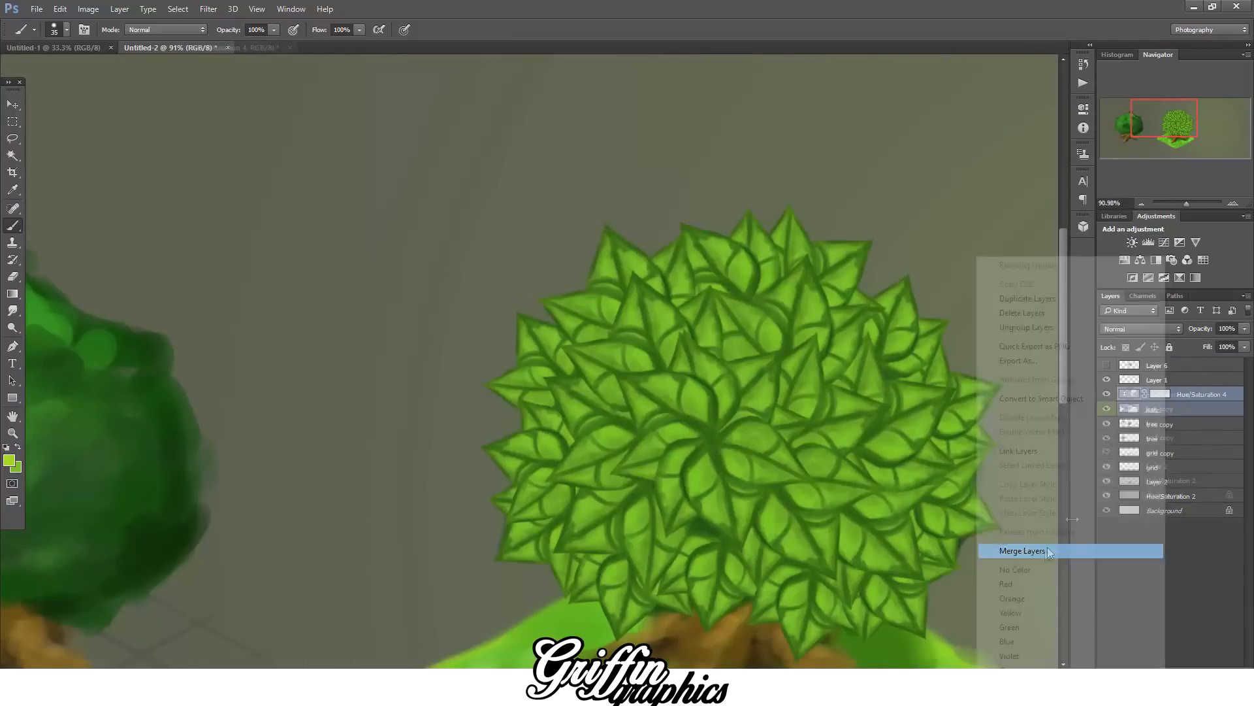
pyautogui.click(1045, 552)
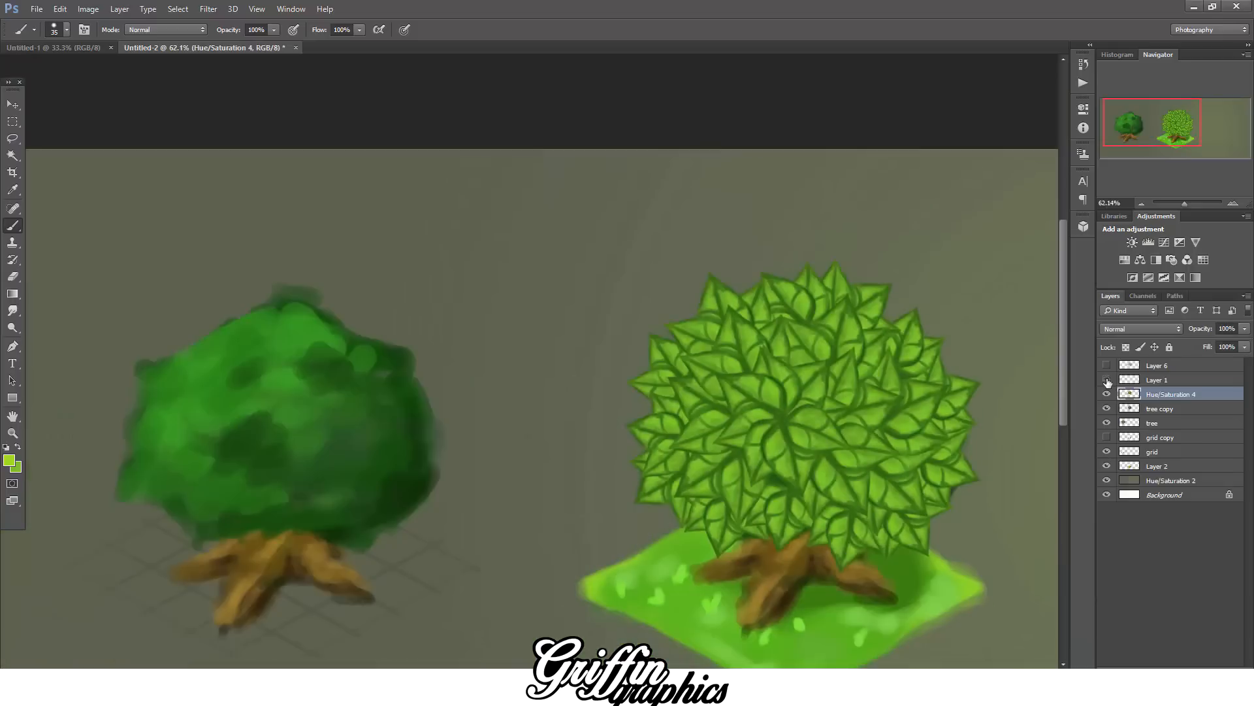
pyautogui.click(1107, 380)
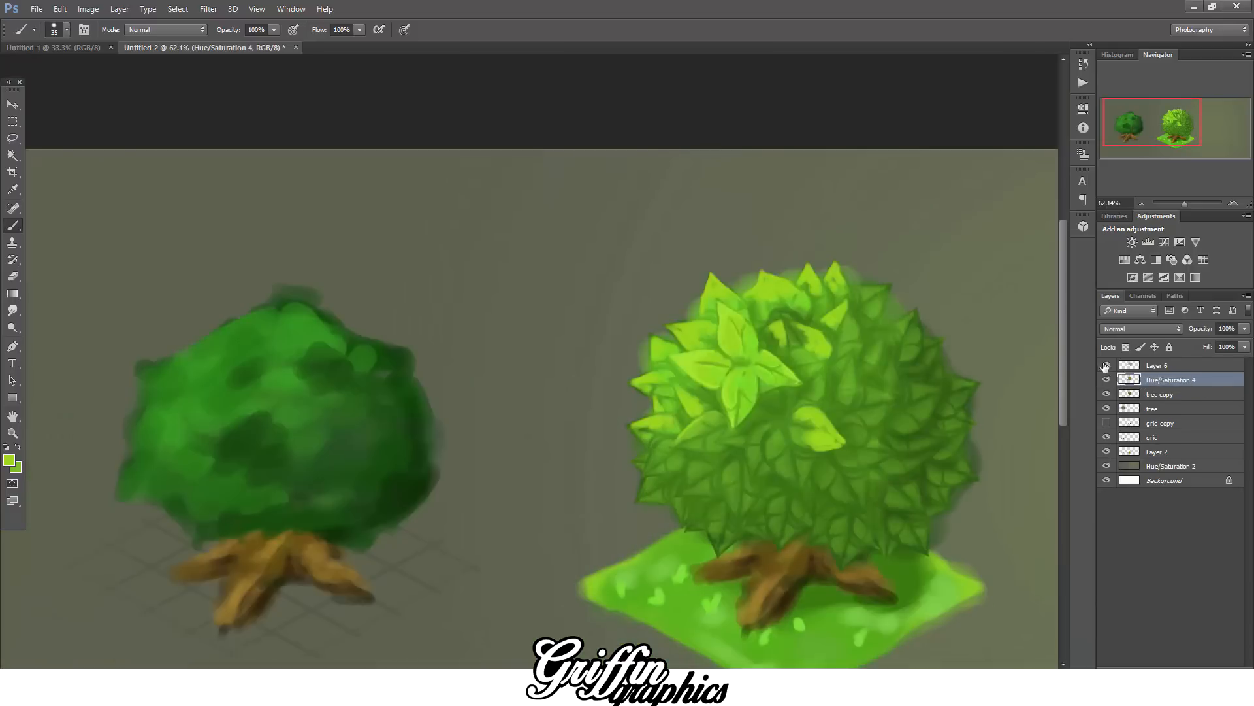
pyautogui.rightClick(1163, 372)
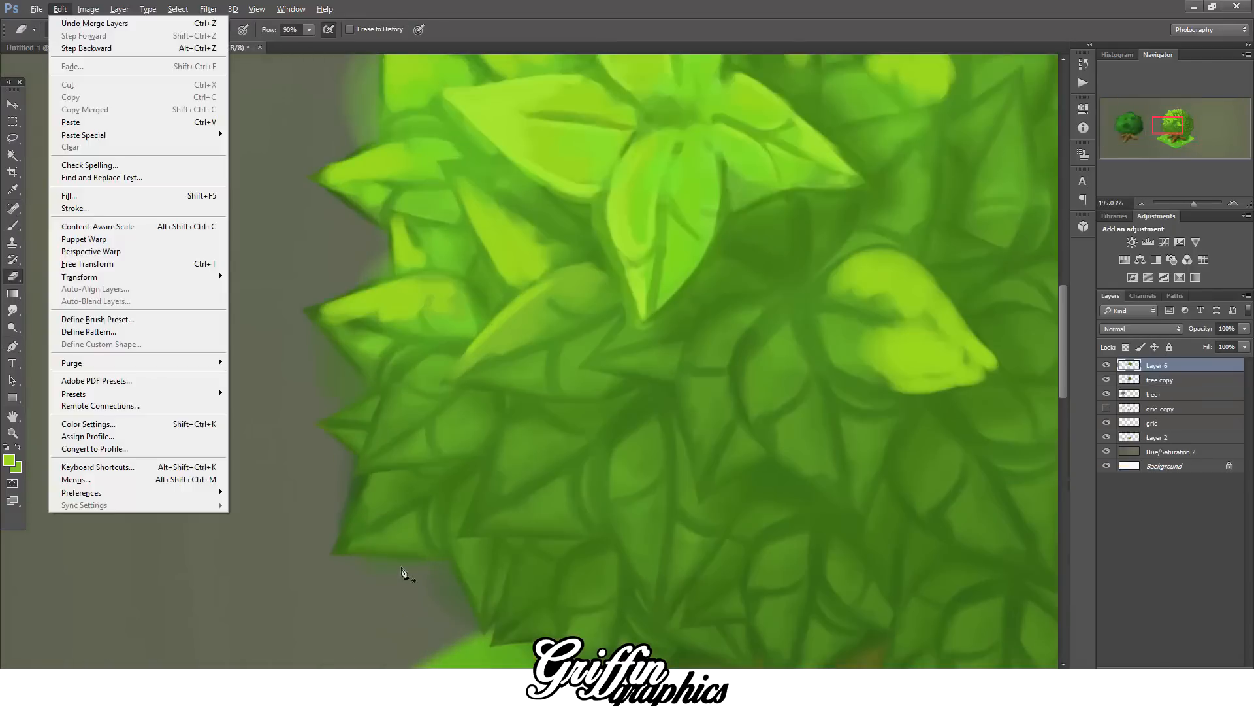
pyautogui.press('Escape')
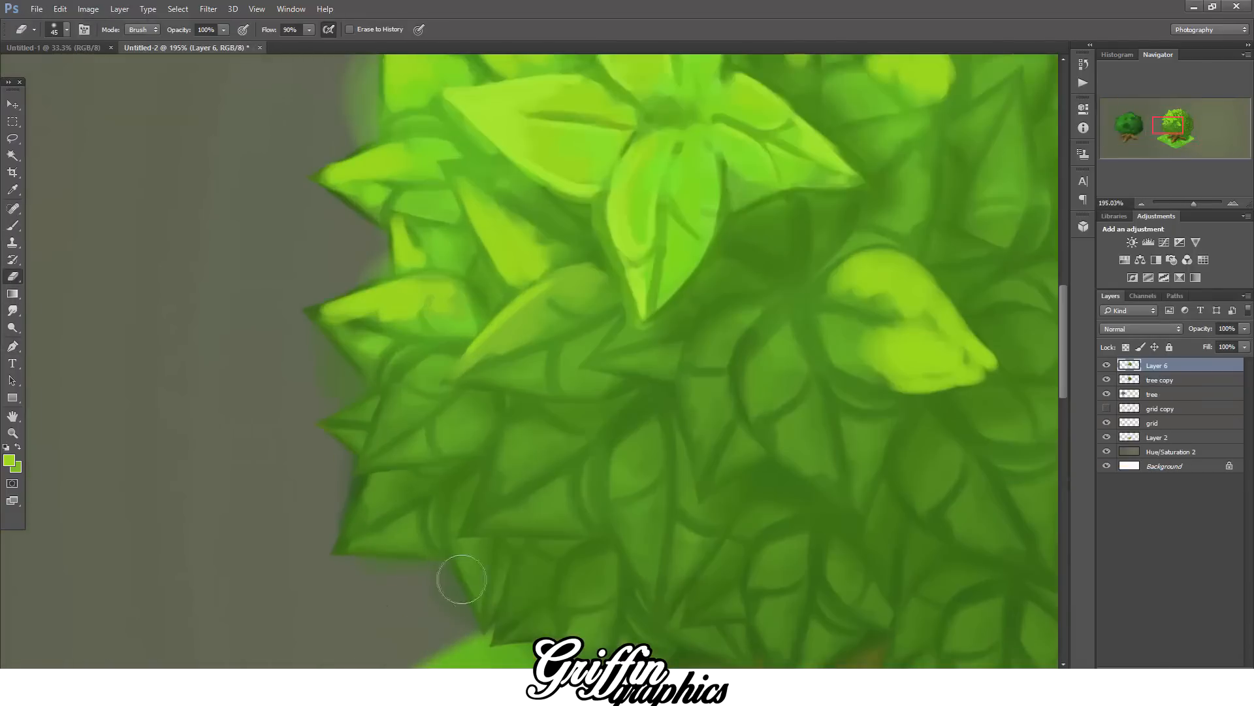
# - Choose a smaller eraser tip and clear the soft green glow outside the leaves at the crown's lower left
pyautogui.click(66, 29)
pyautogui.click(145, 103)
pyautogui.press(']')
pyautogui.moveTo(448, 616); pyautogui.dragTo(422, 574)
pyautogui.hotkey('ctrl', 'z')
pyautogui.moveTo(376, 536)
pyautogui.mouseDown()
pyautogui.moveTo(401, 515)
pyautogui.moveTo(349, 466)
pyautogui.mouseUp()
# - Merge the tree copy layer into Layer 6
pyautogui.keyDown('ctrl'); pyautogui.click(1168, 381); pyautogui.keyUp('ctrl')
pyautogui.rightClick(1168, 381)
pyautogui.click(1030, 473)
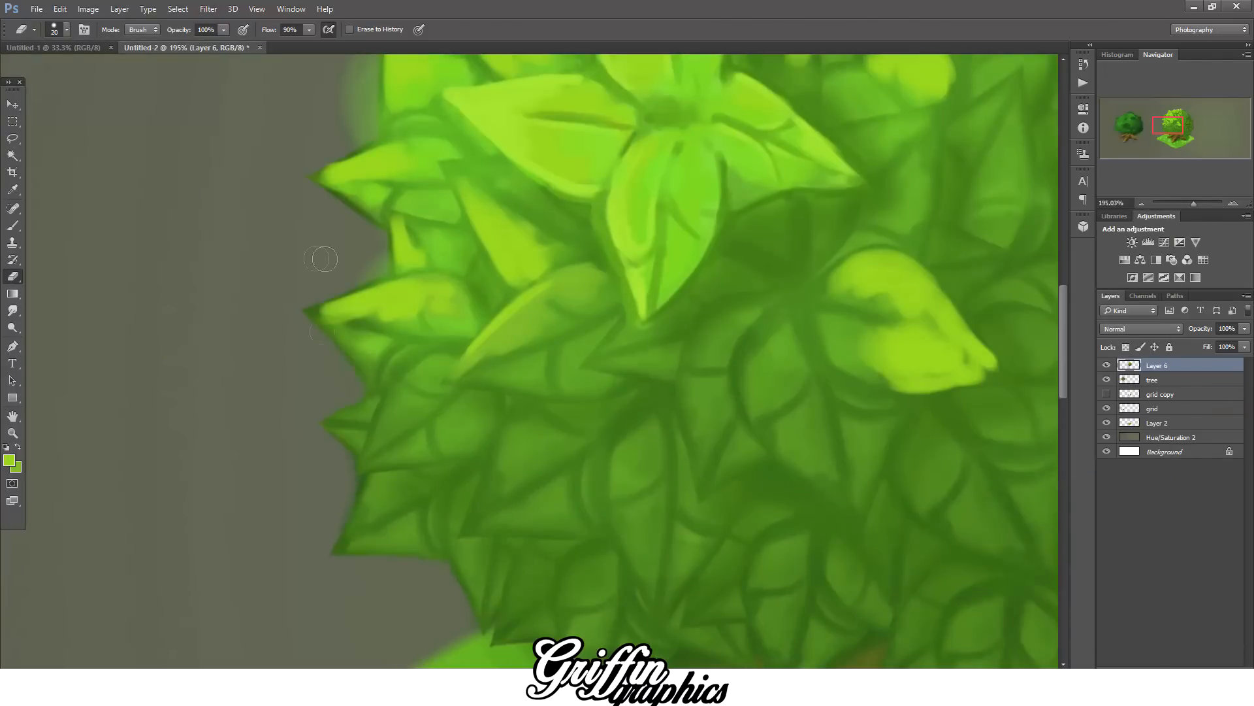
# - Erase the soft green glow between the leaf tips along the crown's left edge, reducing the eraser to size 10
pyautogui.moveTo(370, 286); pyautogui.dragTo(384, 264)
pyautogui.moveTo(1063, 368); pyautogui.dragTo(1063, 341)
pyautogui.moveTo(380, 381)
pyautogui.mouseDown()
pyautogui.moveTo(327, 339)
pyautogui.moveTo(358, 157)
pyautogui.mouseUp()
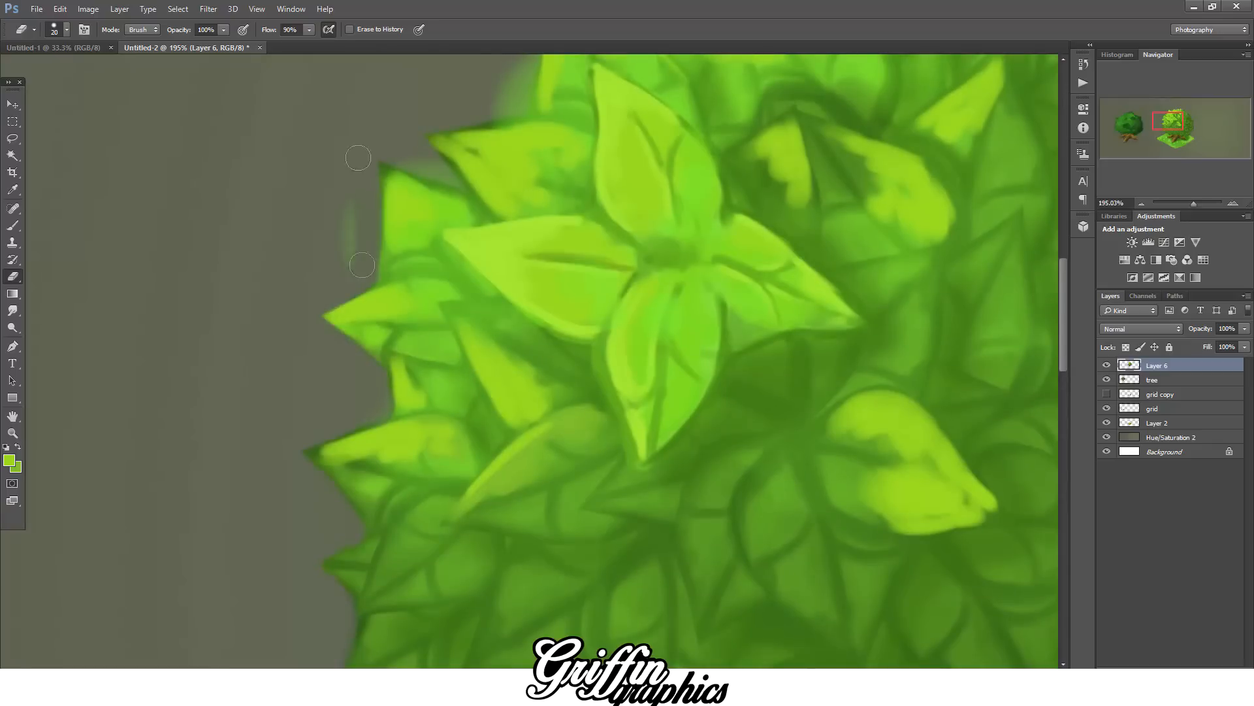
pyautogui.moveTo(361, 264); pyautogui.dragTo(350, 210)
pyautogui.press('[')
pyautogui.press('[')
pyautogui.press('[')
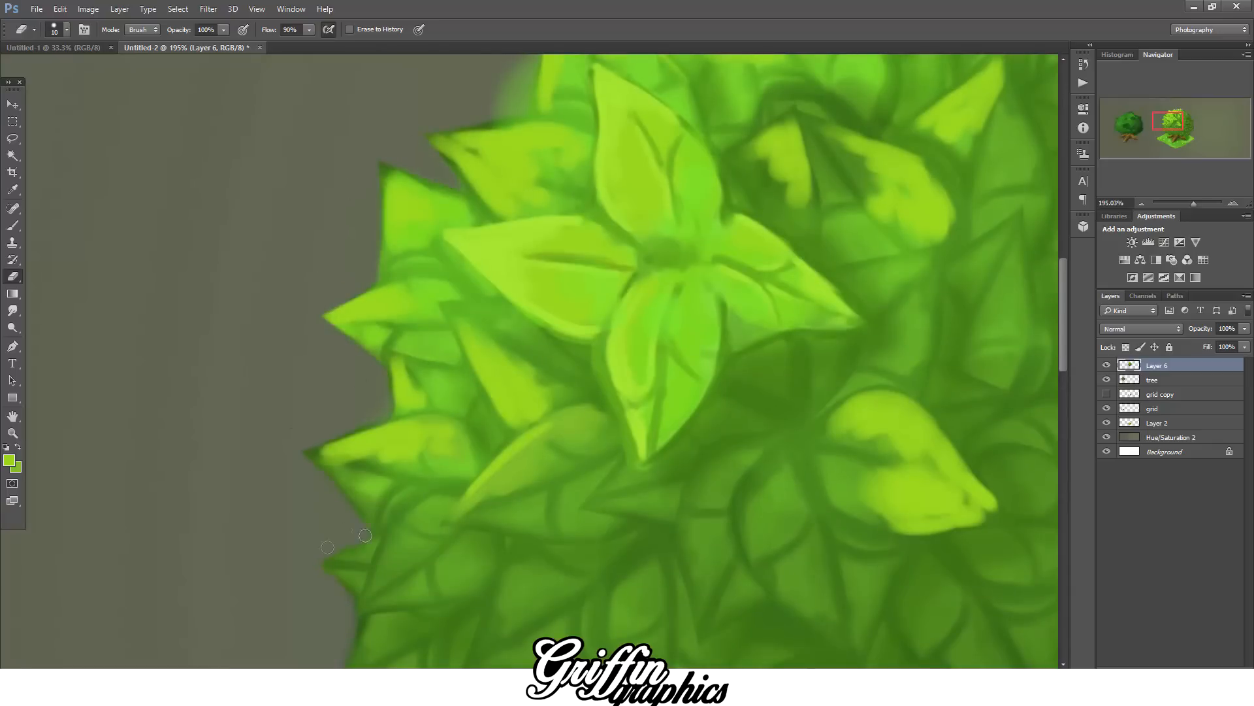
pyautogui.moveTo(1065, 324); pyautogui.dragTo(1065, 363)
pyautogui.scroll(4, 369, 326)
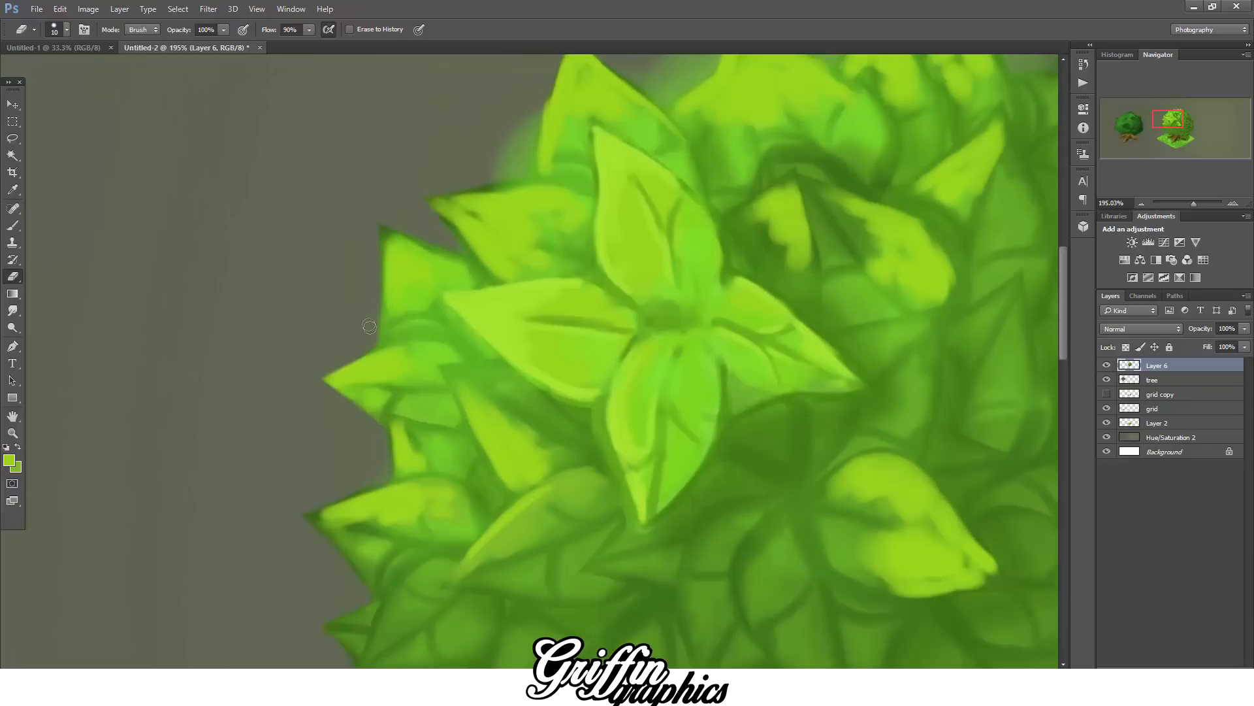
pyautogui.scroll(2, 547, 185)
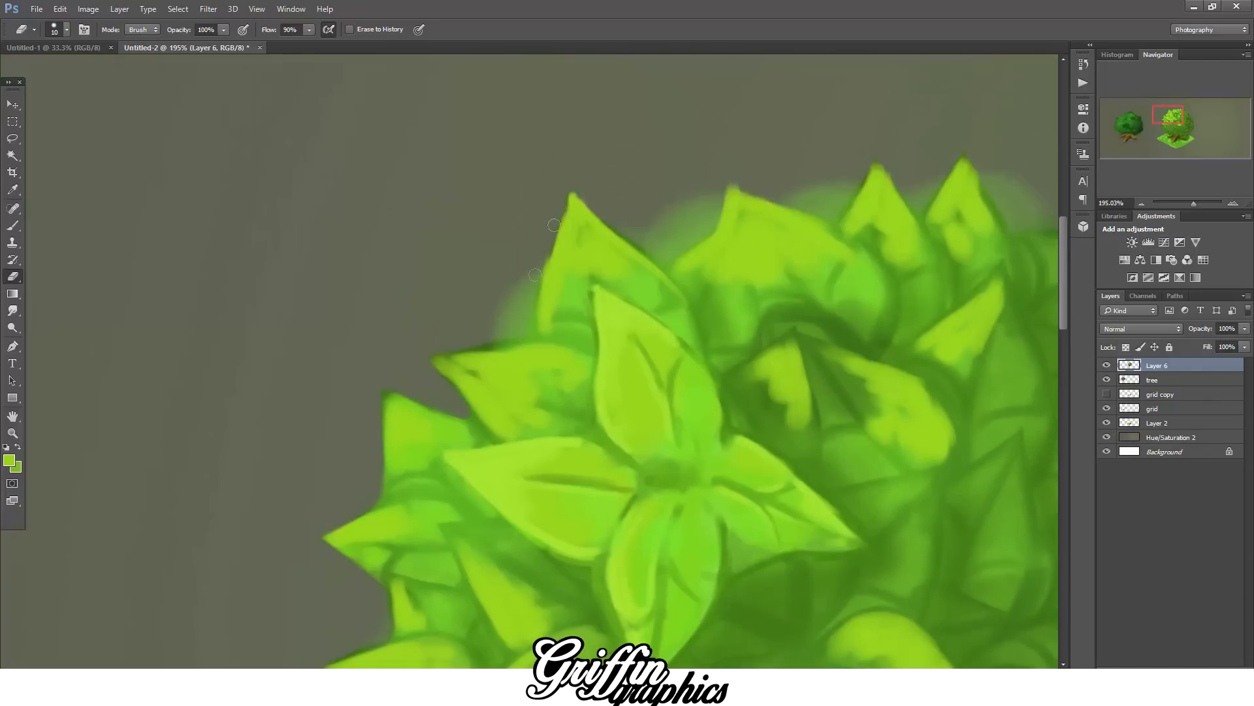
# - Erase the soft green glow around the pointed leaves along the crown's top edge
pyautogui.moveTo(626, 186)
pyautogui.mouseDown()
pyautogui.moveTo(650, 248)
pyautogui.moveTo(706, 196)
pyautogui.moveTo(684, 226)
pyautogui.mouseUp()
pyautogui.moveTo(755, 195)
pyautogui.mouseDown()
pyautogui.moveTo(866, 220)
pyautogui.moveTo(843, 206)
pyautogui.mouseUp()
pyautogui.hscroll(4, 533, 170)
pyautogui.moveTo(612, 205); pyautogui.dragTo(564, 193)
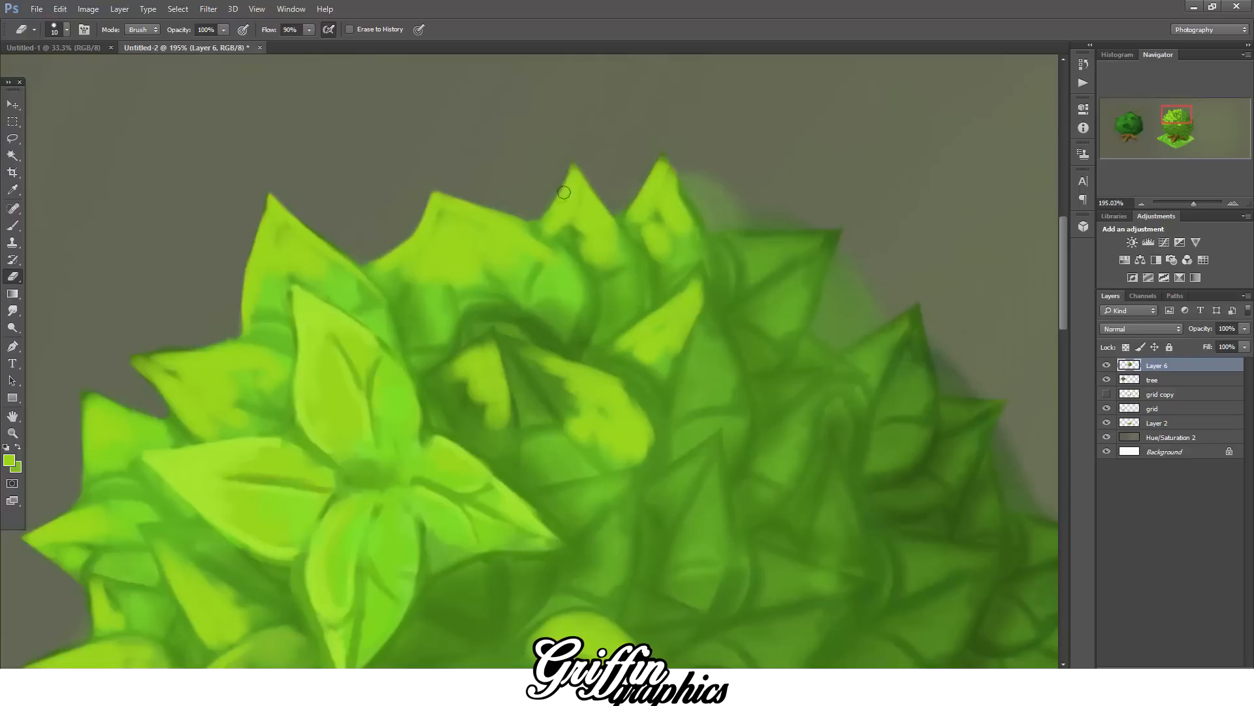
pyautogui.moveTo(698, 192)
pyautogui.mouseDown()
pyautogui.moveTo(682, 173)
pyautogui.moveTo(743, 207)
pyautogui.mouseUp()
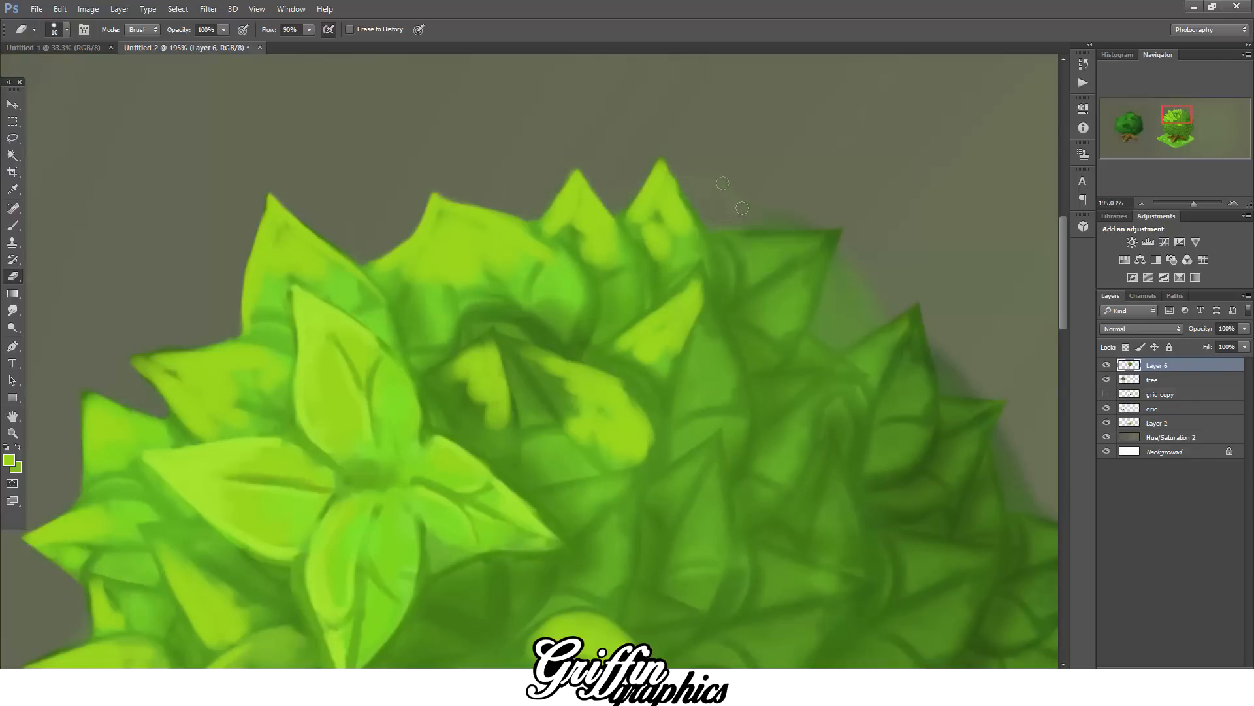
pyautogui.moveTo(837, 221)
pyautogui.mouseDown()
pyautogui.moveTo(829, 327)
pyautogui.moveTo(849, 287)
pyautogui.mouseUp()
# - Erase the soft glow outside the leaf tips down the crown's right side and around its lower edge
pyautogui.hscroll(4, 849, 287)
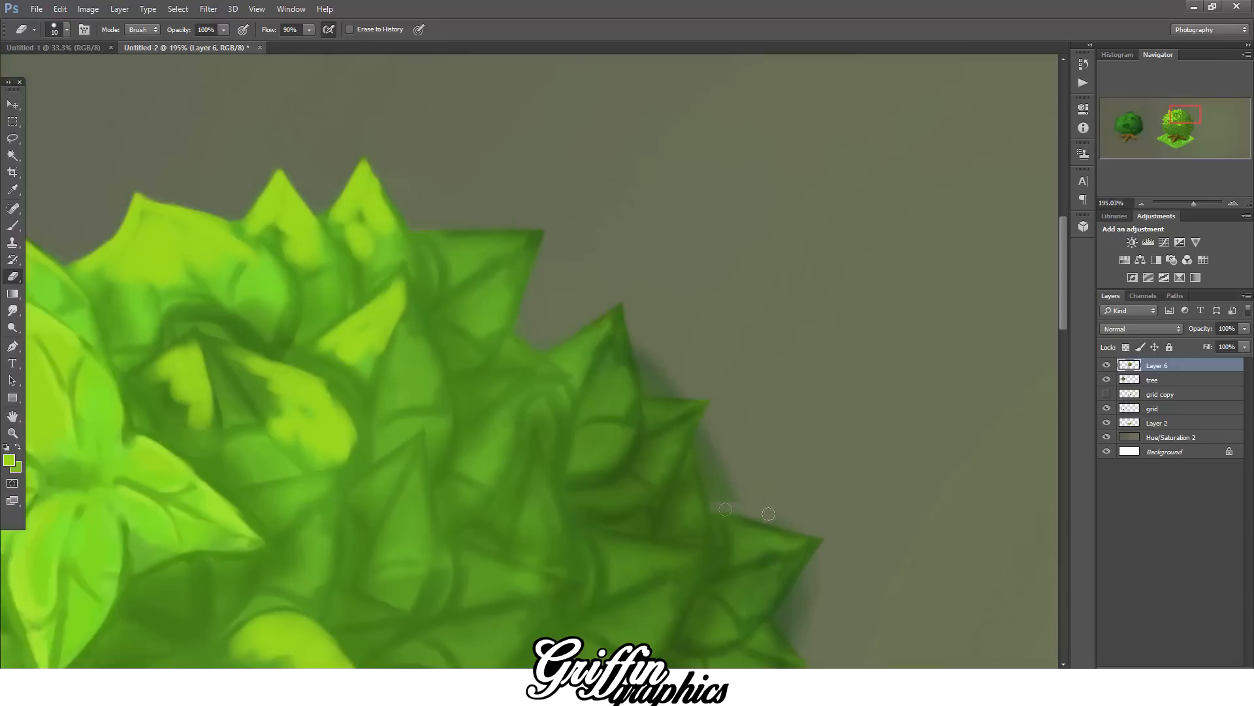
pyautogui.moveTo(739, 508)
pyautogui.mouseDown()
pyautogui.moveTo(713, 418)
pyautogui.moveTo(706, 428)
pyautogui.moveTo(663, 363)
pyautogui.mouseUp()
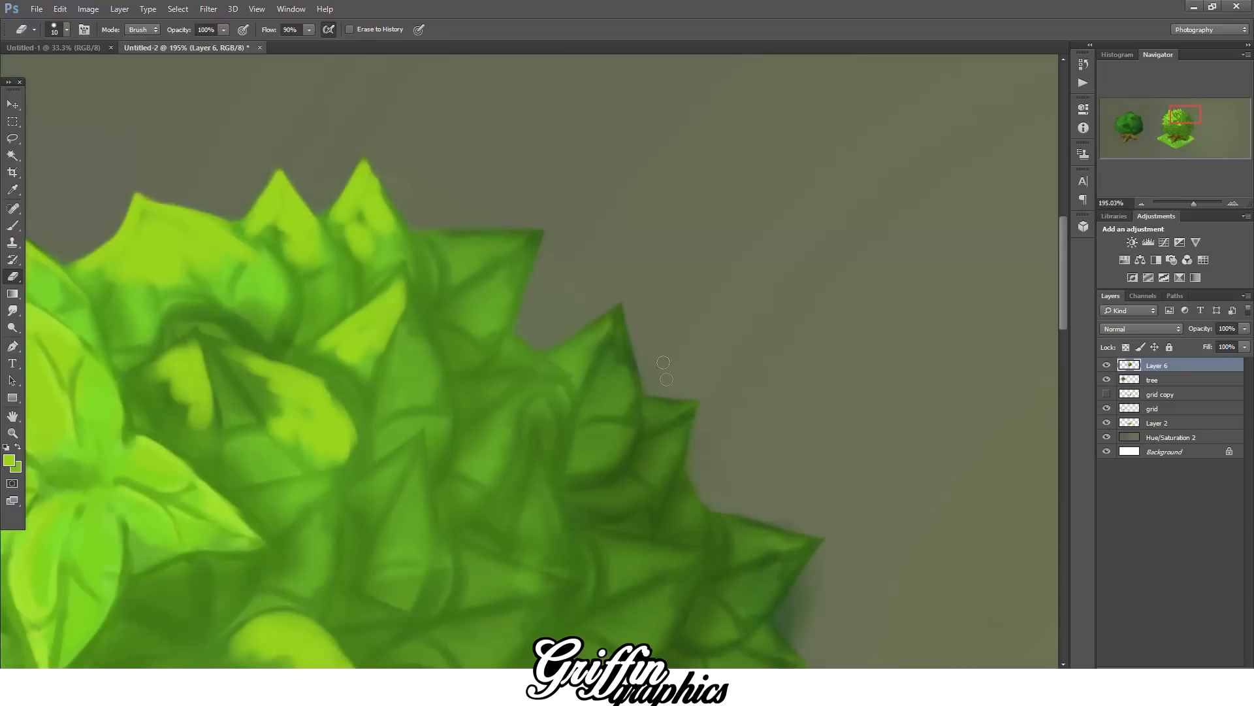
pyautogui.moveTo(1064, 315); pyautogui.dragTo(1064, 362)
pyautogui.moveTo(784, 378)
pyautogui.mouseDown()
pyautogui.moveTo(796, 346)
pyautogui.moveTo(794, 382)
pyautogui.mouseUp()
pyautogui.moveTo(1065, 306); pyautogui.dragTo(1064, 338)
pyautogui.moveTo(794, 392)
pyautogui.mouseDown()
pyautogui.moveTo(803, 340)
pyautogui.moveTo(784, 294)
pyautogui.moveTo(800, 266)
pyautogui.mouseUp()
pyautogui.moveTo(762, 462)
pyautogui.mouseDown()
pyautogui.moveTo(733, 486)
pyautogui.moveTo(742, 507)
pyautogui.mouseUp()
pyautogui.moveTo(669, 546); pyautogui.dragTo(666, 627)
pyautogui.scroll(-3, 762, 454)
pyautogui.moveTo(673, 374); pyautogui.dragTo(709, 320)
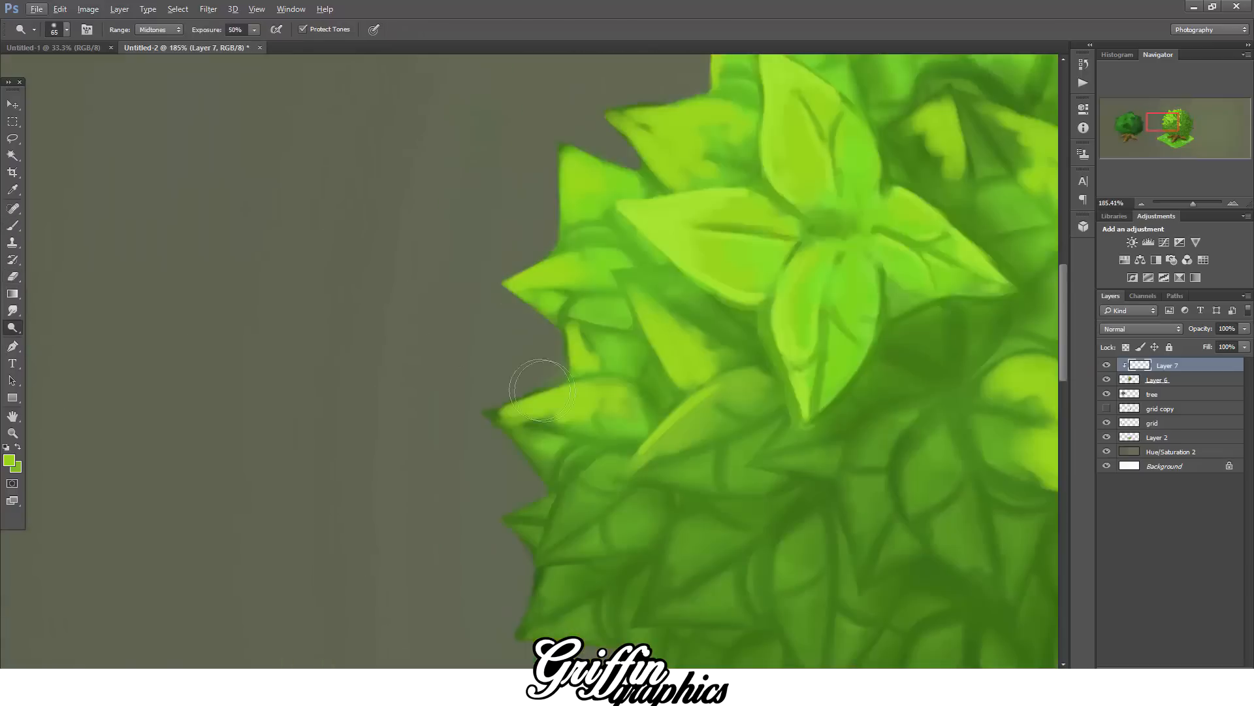
# - Pick an olive green and paint the lower half of the pointed leaf at the crown's left edge on Layer 7
pyautogui.press('b')
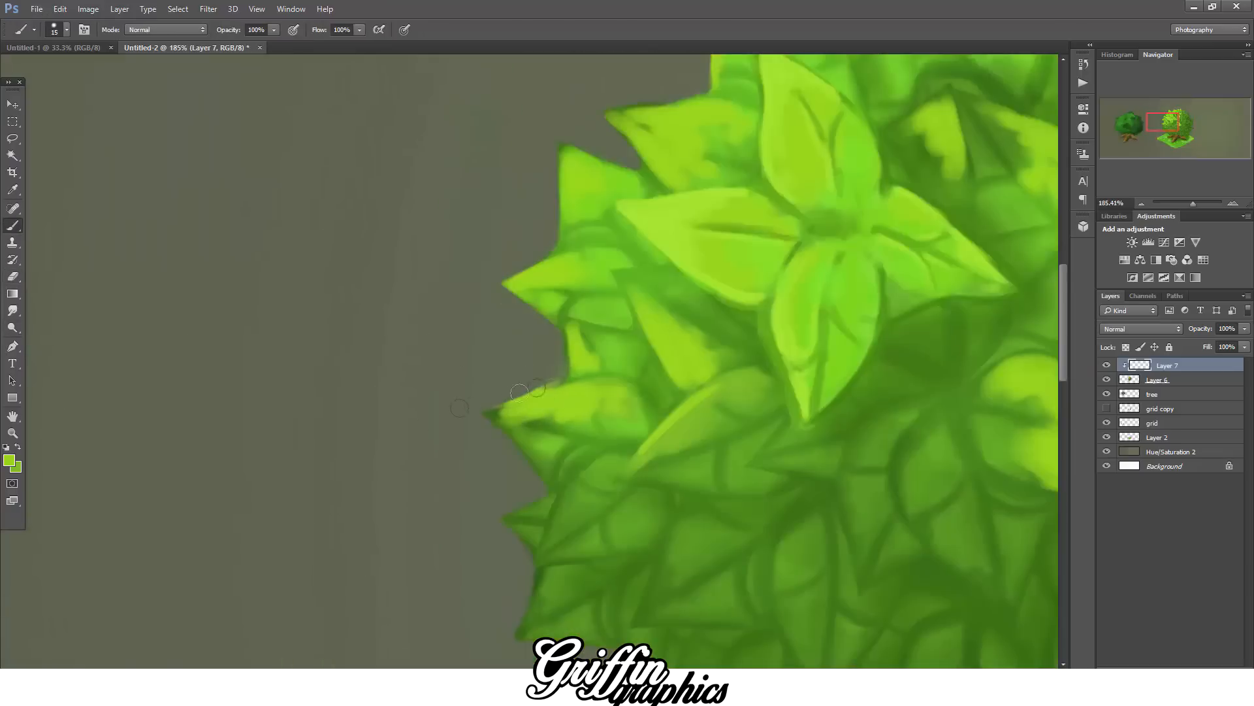
pyautogui.click(9, 461)
pyautogui.click(1016, 483)
pyautogui.click(1192, 422)
pyautogui.moveTo(488, 415)
pyautogui.mouseDown()
pyautogui.moveTo(541, 476)
pyautogui.moveTo(540, 421)
pyautogui.moveTo(550, 433)
pyautogui.mouseUp()
pyautogui.moveTo(575, 370); pyautogui.dragTo(585, 363)
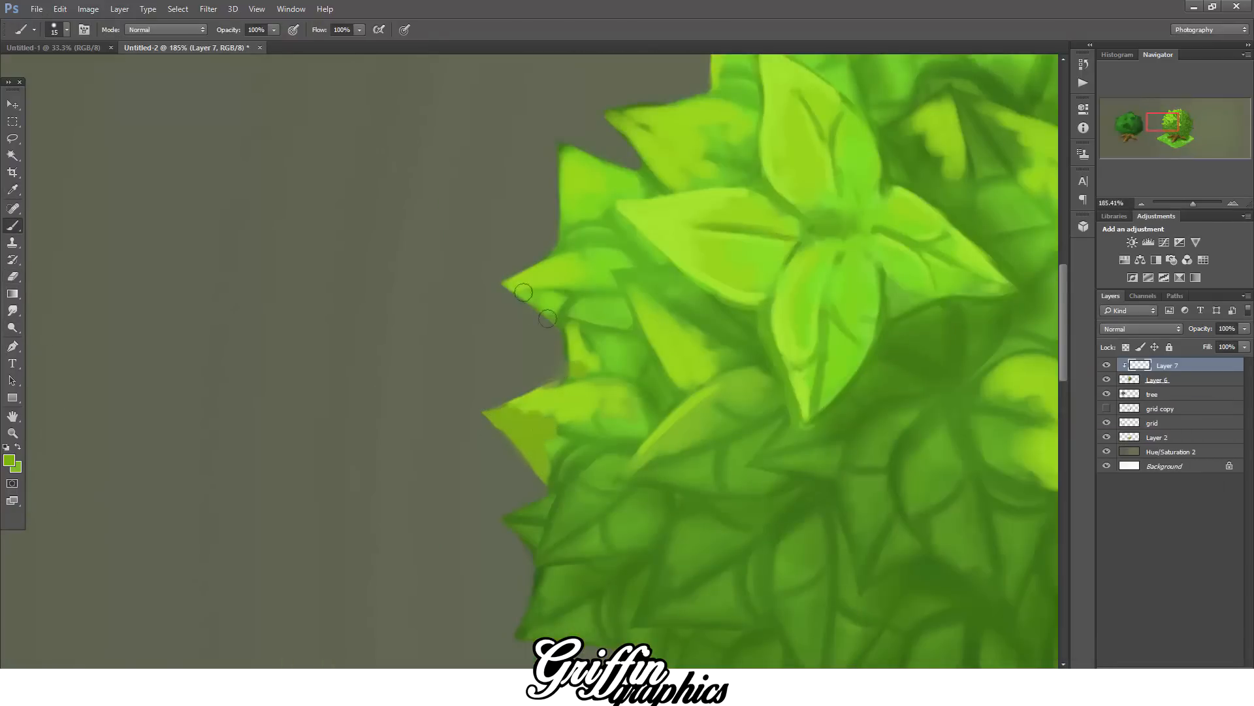
# - Pick a medium green and paint the shaded parts of the pointed leaves along the crown's upper-left edge
pyautogui.click(10, 461)
pyautogui.click(1182, 418)
pyautogui.press(']')
pyautogui.press(']')
pyautogui.press(']')
pyautogui.press(']')
pyautogui.press(']')
pyautogui.moveTo(497, 418); pyautogui.dragTo(516, 411)
pyautogui.moveTo(578, 235); pyautogui.dragTo(569, 210)
pyautogui.moveTo(568, 209); pyautogui.dragTo(562, 189)
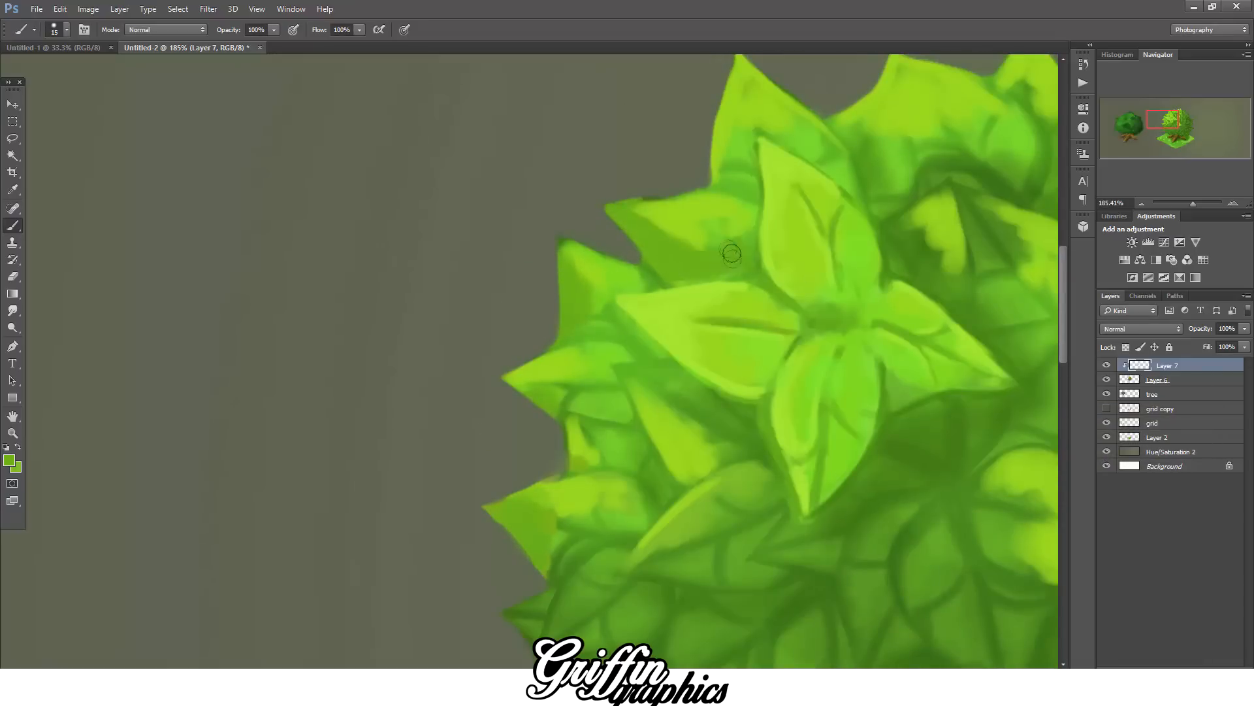
# - Paint medium green over the upper pointed leaf and the broad leaf at the crown's top with an enlarged brush
pyautogui.press(']')
pyautogui.press(']')
pyautogui.scroll(3, 712, 274)
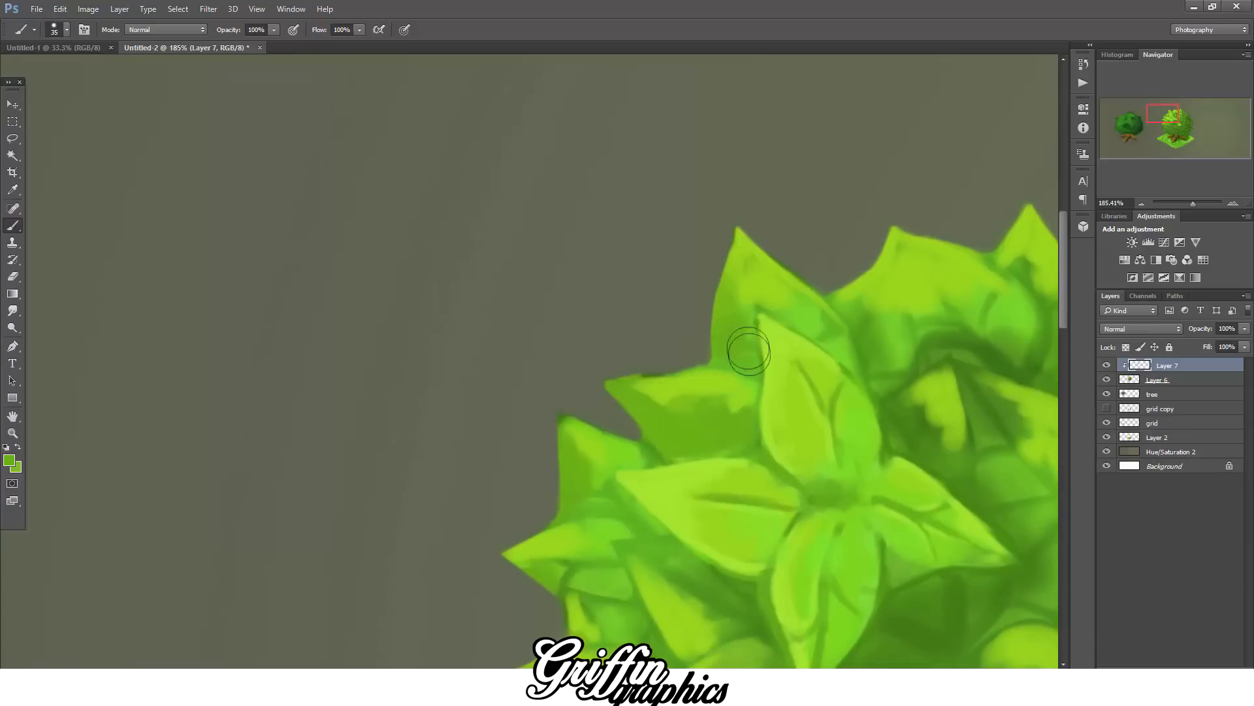
pyautogui.moveTo(1022, 320)
pyautogui.mouseDown()
pyautogui.moveTo(943, 257)
pyautogui.moveTo(905, 353)
pyautogui.mouseUp()
pyautogui.hscroll(4, 915, 356)
pyautogui.moveTo(505, 359)
pyautogui.mouseDown()
pyautogui.moveTo(556, 356)
pyautogui.moveTo(487, 388)
pyautogui.moveTo(528, 408)
pyautogui.moveTo(517, 371)
pyautogui.moveTo(509, 406)
pyautogui.moveTo(516, 461)
pyautogui.mouseUp()
# - Fill out the yellow-green shapes of the leaves to the right of the cluster with a larger brush
pyautogui.press(']')
pyautogui.press(']')
pyautogui.press(']')
pyautogui.moveTo(574, 391)
pyautogui.mouseDown()
pyautogui.moveTo(648, 439)
pyautogui.moveTo(633, 480)
pyautogui.moveTo(593, 517)
pyautogui.mouseUp()
pyautogui.scroll(-10, 249, 419)
pyautogui.scroll(10, 135, 549)
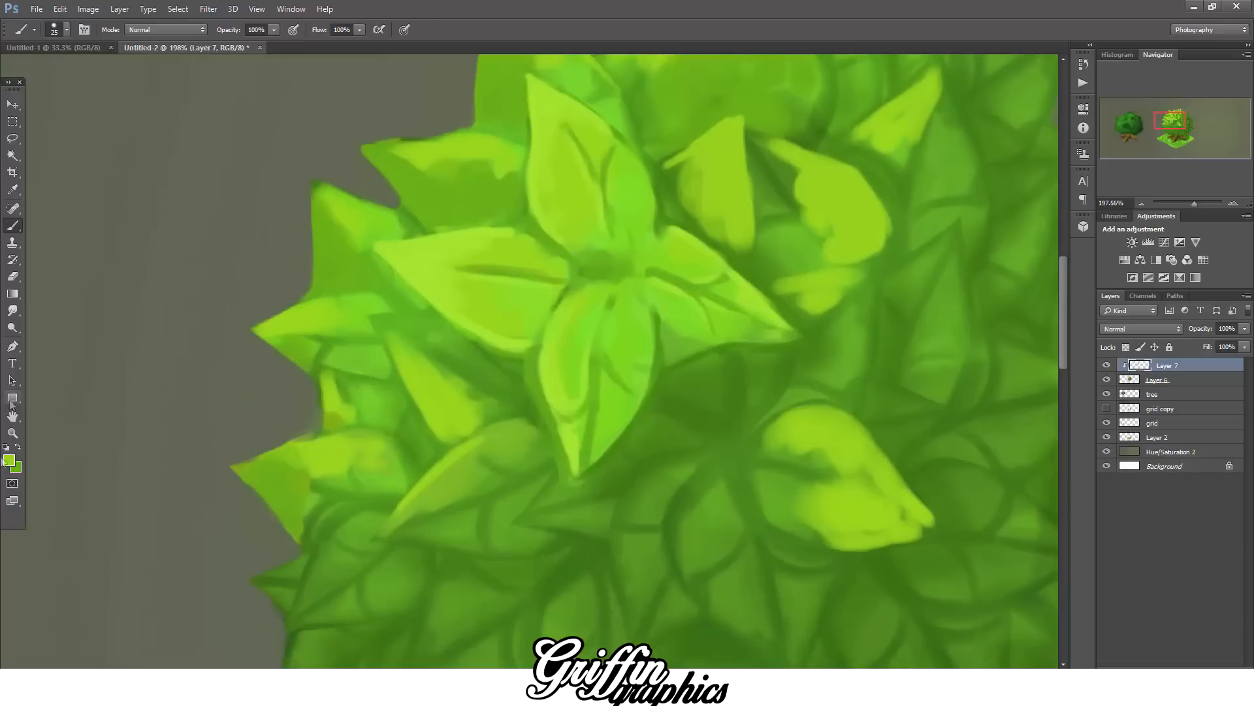
# - Pick a slightly darker lime green and paint the inner part of the long leaf below the cluster's left side
pyautogui.click(10, 460)
pyautogui.click(1025, 477)
pyautogui.click(1176, 434)
pyautogui.press(']')
pyautogui.press(']')
pyautogui.press(']')
pyautogui.moveTo(488, 457); pyautogui.dragTo(447, 468)
# - Paint lime green shading on the leaves left of the cluster, including the lower pointed leaf at the crown's edge
pyautogui.press('[')
pyautogui.press('[')
pyautogui.press('[')
pyautogui.press('[')
pyautogui.moveTo(482, 398)
pyautogui.mouseDown()
pyautogui.moveTo(443, 342)
pyautogui.moveTo(498, 377)
pyautogui.mouseUp()
pyautogui.moveTo(460, 166); pyautogui.dragTo(510, 189)
pyautogui.moveTo(353, 227); pyautogui.dragTo(343, 245)
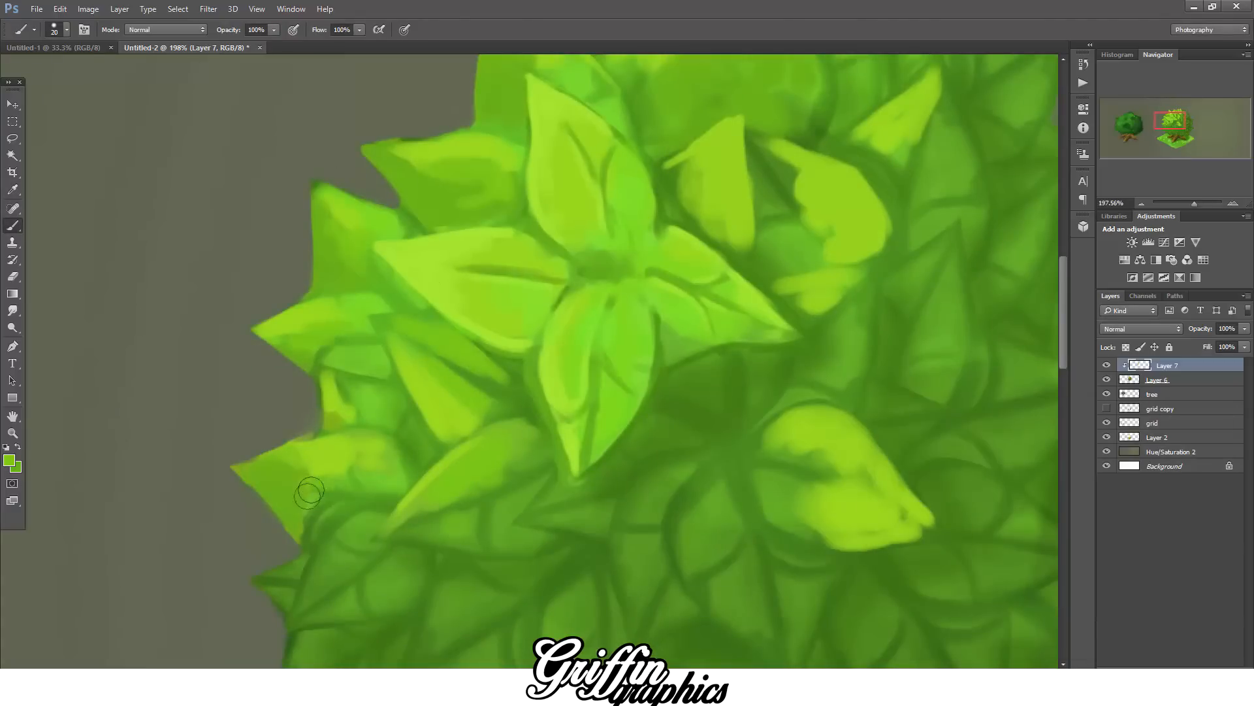
pyautogui.press(']')
pyautogui.moveTo(308, 493)
pyautogui.mouseDown()
pyautogui.moveTo(313, 523)
pyautogui.moveTo(363, 497)
pyautogui.mouseUp()
# - Paint bright green edge highlights on the leaves at the crown's lower left and below the cluster
pyautogui.press('[')
pyautogui.press('[')
pyautogui.press('[')
pyautogui.scroll(-5, 385, 346)
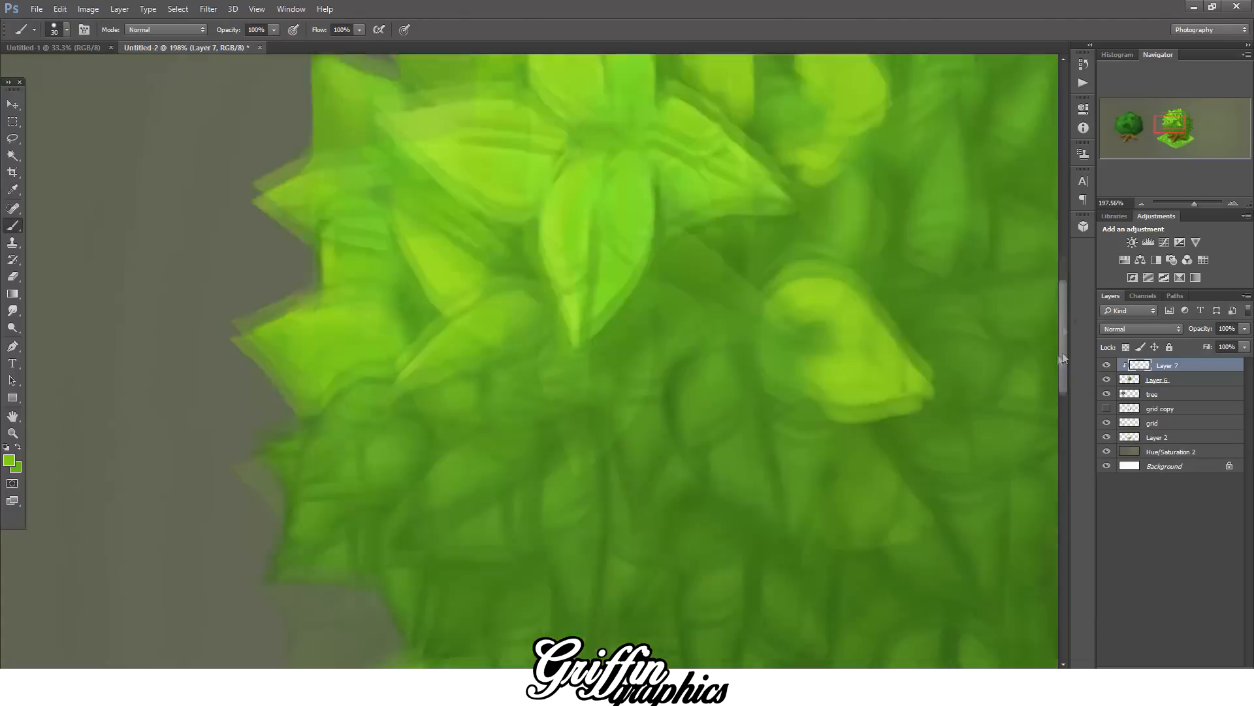
pyautogui.moveTo(320, 453); pyautogui.dragTo(353, 400)
pyautogui.moveTo(427, 485); pyautogui.dragTo(415, 526)
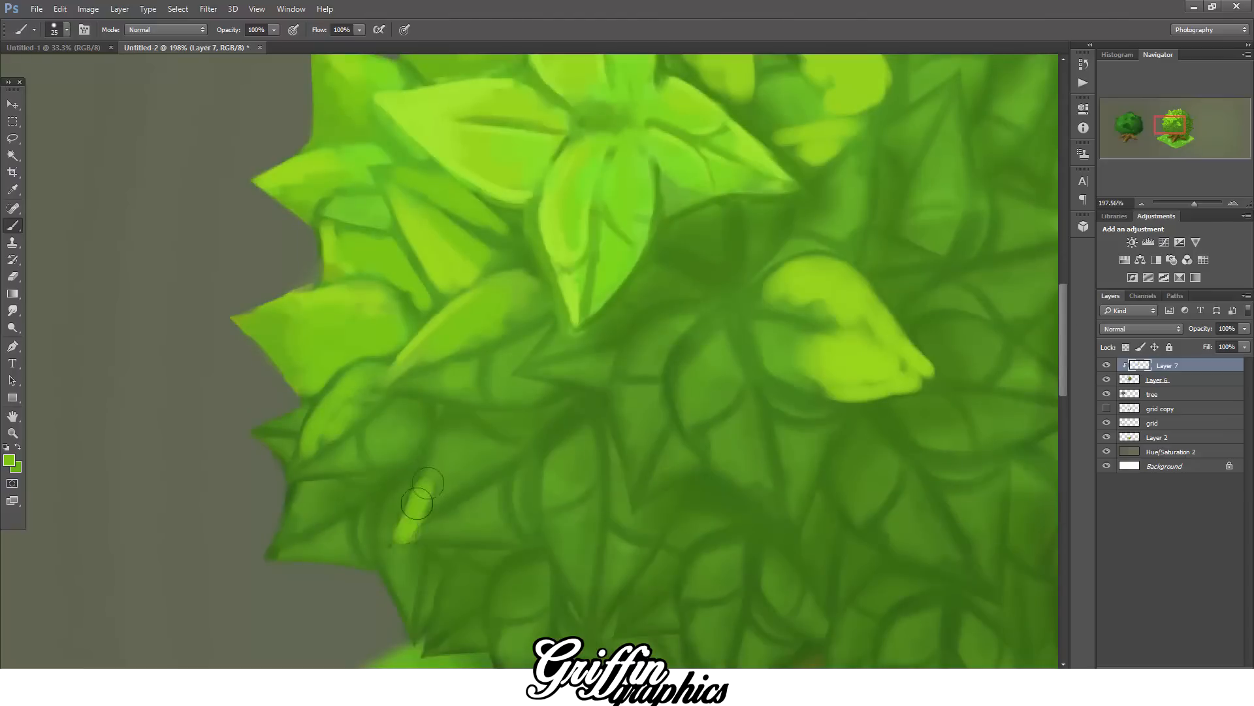
pyautogui.moveTo(561, 458); pyautogui.dragTo(566, 488)
pyautogui.moveTo(629, 437)
pyautogui.mouseDown()
pyautogui.moveTo(634, 458)
pyautogui.moveTo(627, 399)
pyautogui.moveTo(670, 463)
pyautogui.moveTo(795, 480)
pyautogui.moveTo(687, 413)
pyautogui.moveTo(784, 478)
pyautogui.mouseUp()
# - Pick dark olive green #50830e and dab a shadow inside the curved highlight below the cluster with a larger brush
pyautogui.click(9, 460)
pyautogui.click(1025, 521)
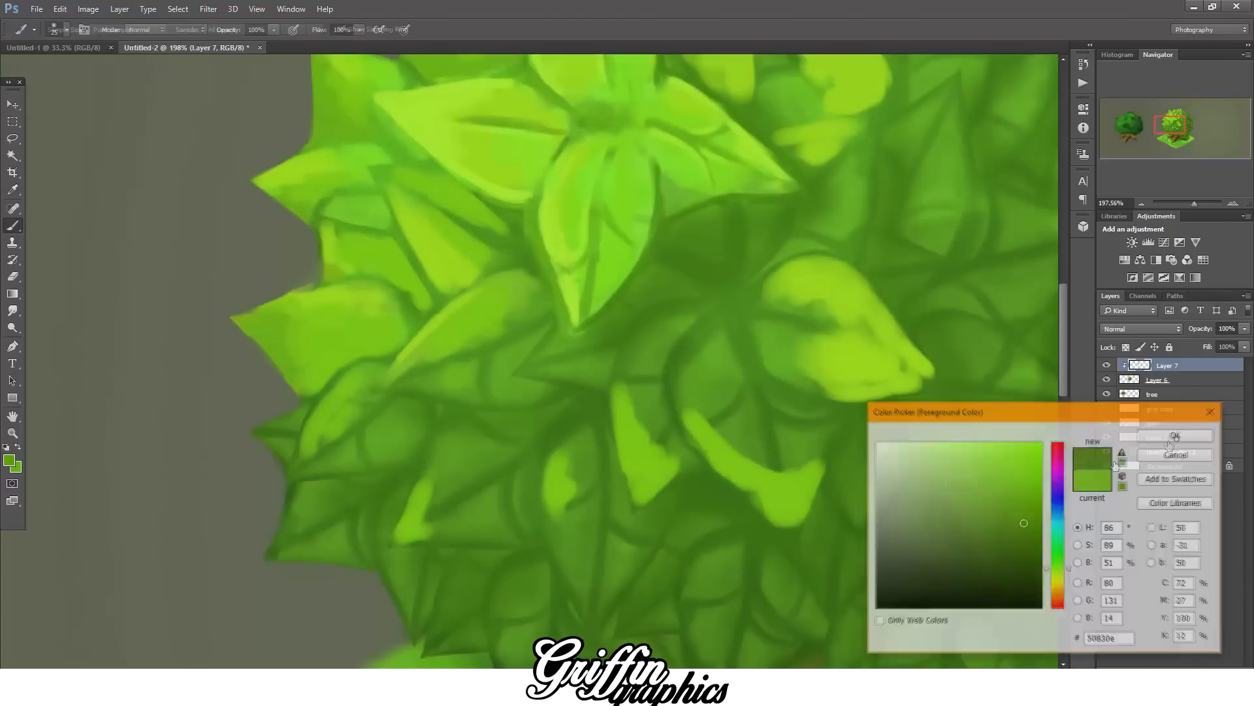
pyautogui.click(1175, 431)
pyautogui.press(']')
pyautogui.press(']')
pyautogui.moveTo(727, 420); pyautogui.dragTo(737, 428)
# - Pick a deeper green and paint the shaded areas of the lower-left leaves and the gaps between leaves beside the cluster
pyautogui.click(9, 460)
pyautogui.click(1176, 431)
pyautogui.moveTo(480, 516)
pyautogui.mouseDown()
pyautogui.moveTo(366, 431)
pyautogui.moveTo(453, 396)
pyautogui.moveTo(431, 387)
pyautogui.mouseUp()
pyautogui.moveTo(425, 307)
pyautogui.mouseDown()
pyautogui.moveTo(414, 292)
pyautogui.moveTo(398, 340)
pyautogui.mouseUp()
pyautogui.moveTo(398, 340); pyautogui.dragTo(297, 366)
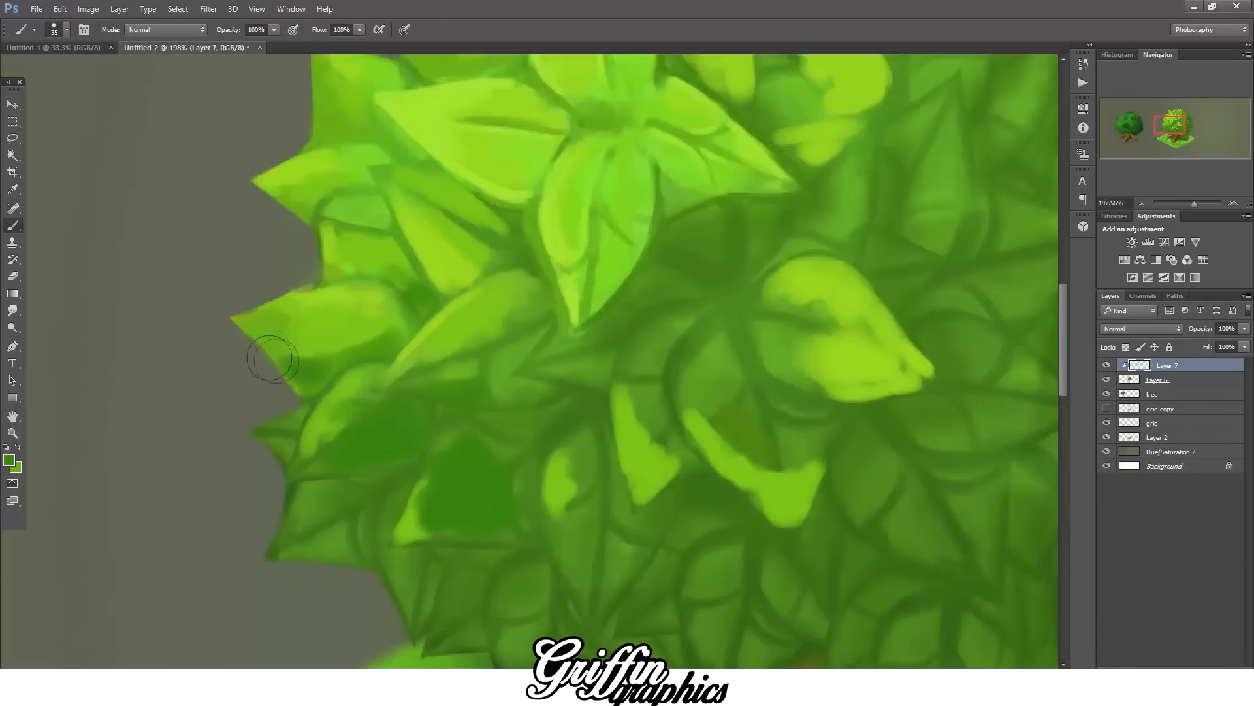
pyautogui.moveTo(493, 242); pyautogui.dragTo(476, 257)
pyautogui.moveTo(372, 209); pyautogui.dragTo(315, 201)
pyautogui.moveTo(627, 299); pyautogui.dragTo(542, 371)
# - Fill the leaf interiors behind the bright edge highlights below the cluster with deep green using an enlarged brush
pyautogui.press(']')
pyautogui.press(']')
pyautogui.press(']')
pyautogui.moveTo(668, 454)
pyautogui.mouseDown()
pyautogui.moveTo(645, 434)
pyautogui.moveTo(653, 346)
pyautogui.mouseUp()
pyautogui.moveTo(729, 409)
pyautogui.mouseDown()
pyautogui.moveTo(765, 451)
pyautogui.moveTo(712, 382)
pyautogui.mouseUp()
pyautogui.scroll(-1, 709, 432)
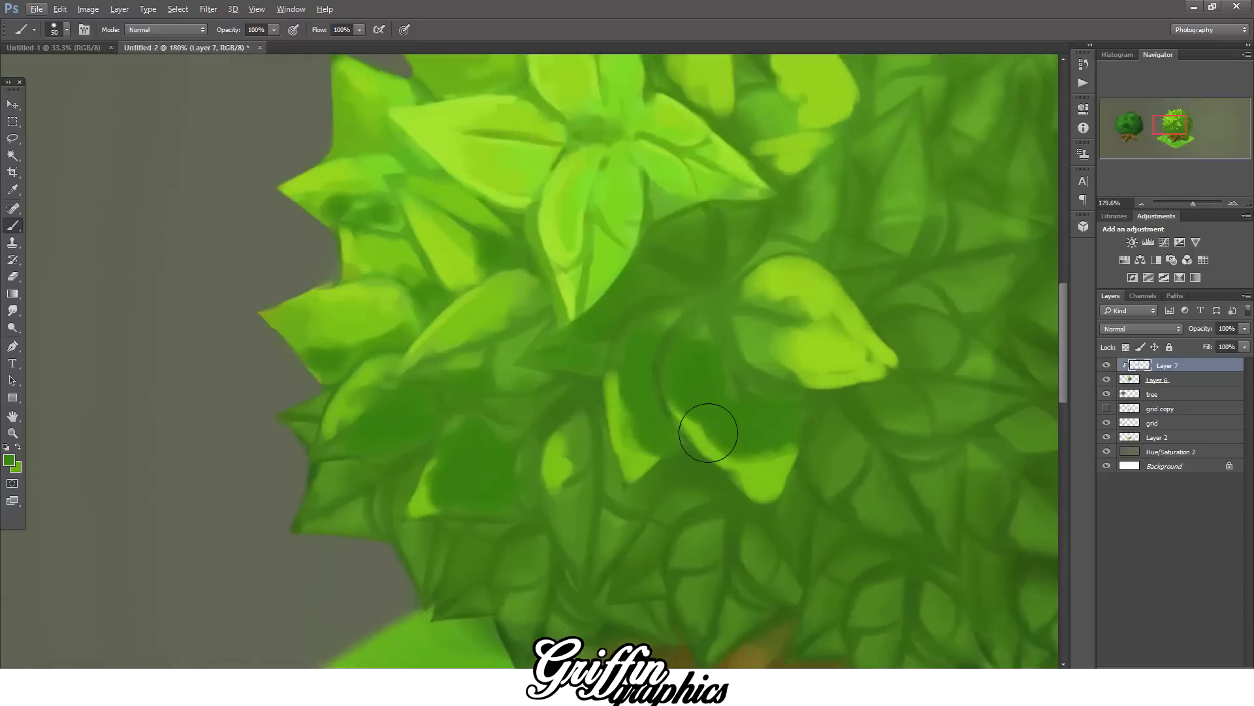
# - Pick a darker green, shrink the brush to a fine tip and try a vein stroke on the deep green leaf below the cluster
pyautogui.moveTo(1245, 330)
pyautogui.mouseDown()
pyautogui.moveTo(1177, 344)
pyautogui.moveTo(1247, 344)
pyautogui.mouseUp()
pyautogui.click(9, 460)
pyautogui.click(1017, 524)
pyautogui.click(1176, 435)
pyautogui.click(9, 460)
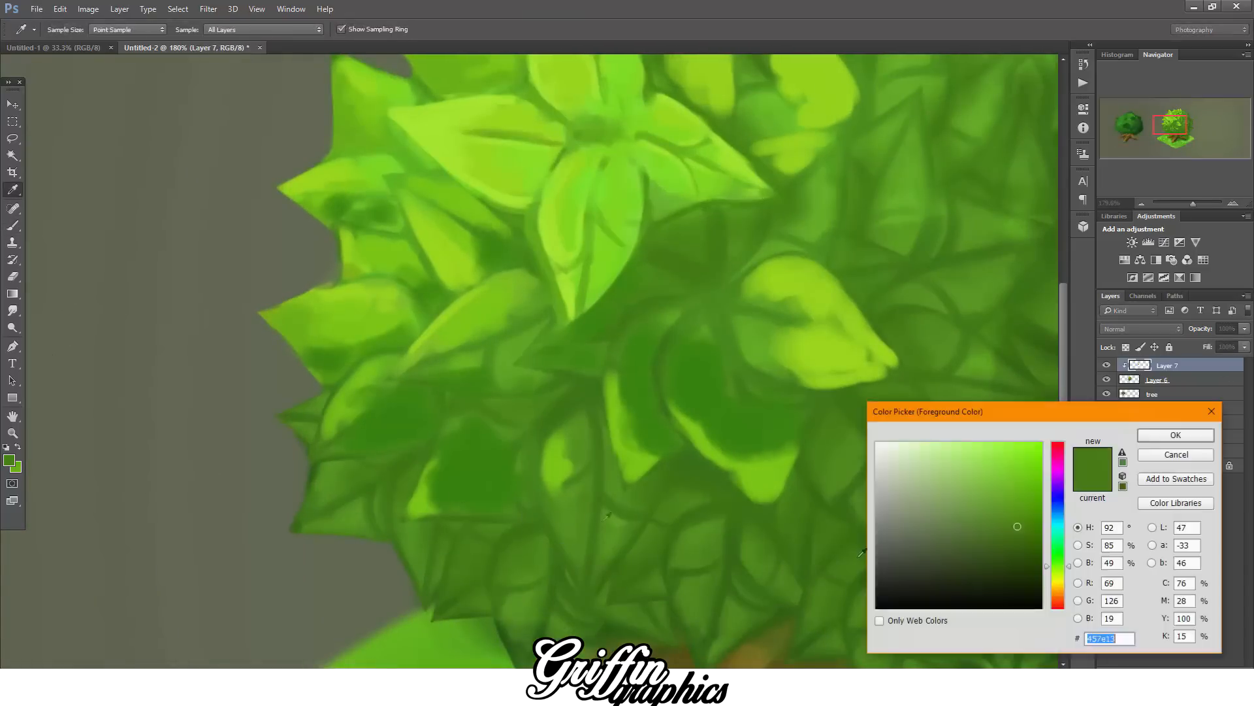
pyautogui.click(1022, 554)
pyautogui.click(1176, 435)
pyautogui.press('[')
pyautogui.press('[')
pyautogui.press('[')
pyautogui.press('[')
pyautogui.press('[')
pyautogui.press('[')
pyautogui.press('[')
pyautogui.press('[')
pyautogui.press('[')
pyautogui.press('[')
pyautogui.moveTo(713, 321); pyautogui.dragTo(736, 381)
pyautogui.hotkey('ctrl', 'z')
# - Pick a very dark green, touch up the leaf's bright edge with the eraser and paint fine dark veins on the leaves below the cluster
pyautogui.click(9, 460)
pyautogui.click(1016, 548)
pyautogui.click(1176, 434)
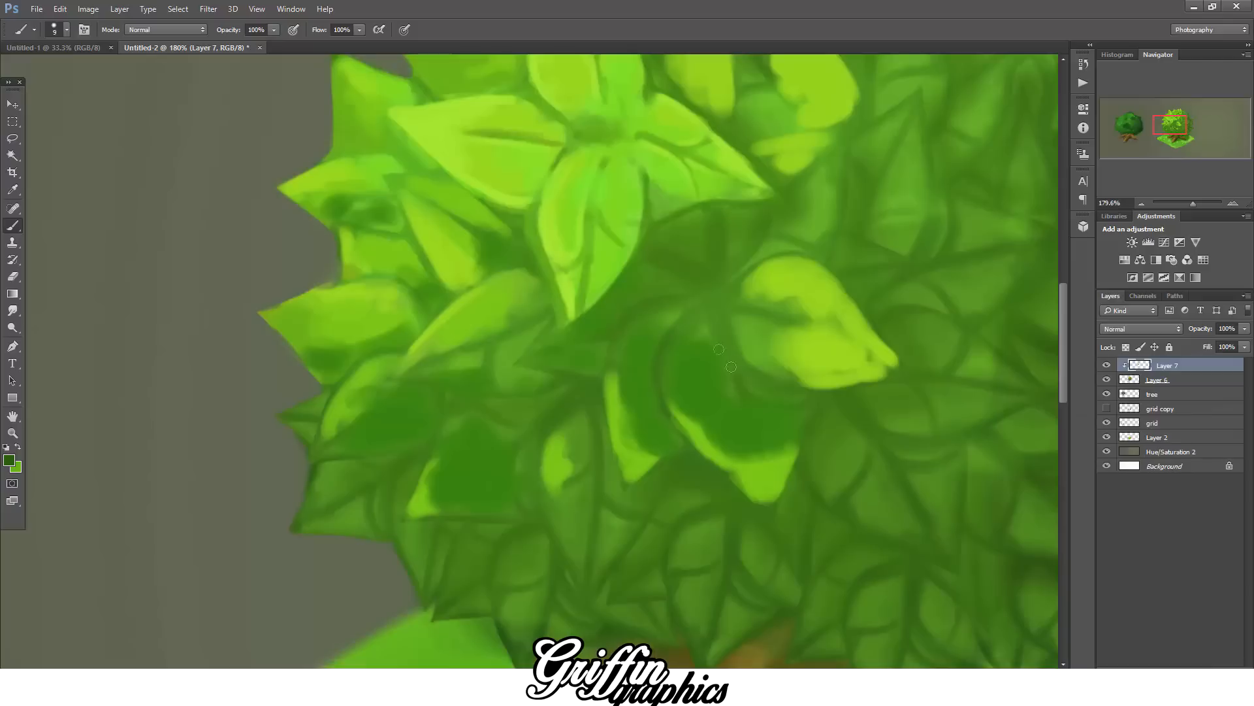
pyautogui.press('e')
pyautogui.moveTo(765, 459); pyautogui.dragTo(766, 475)
pyautogui.press('b')
pyautogui.moveTo(730, 369); pyautogui.dragTo(718, 404)
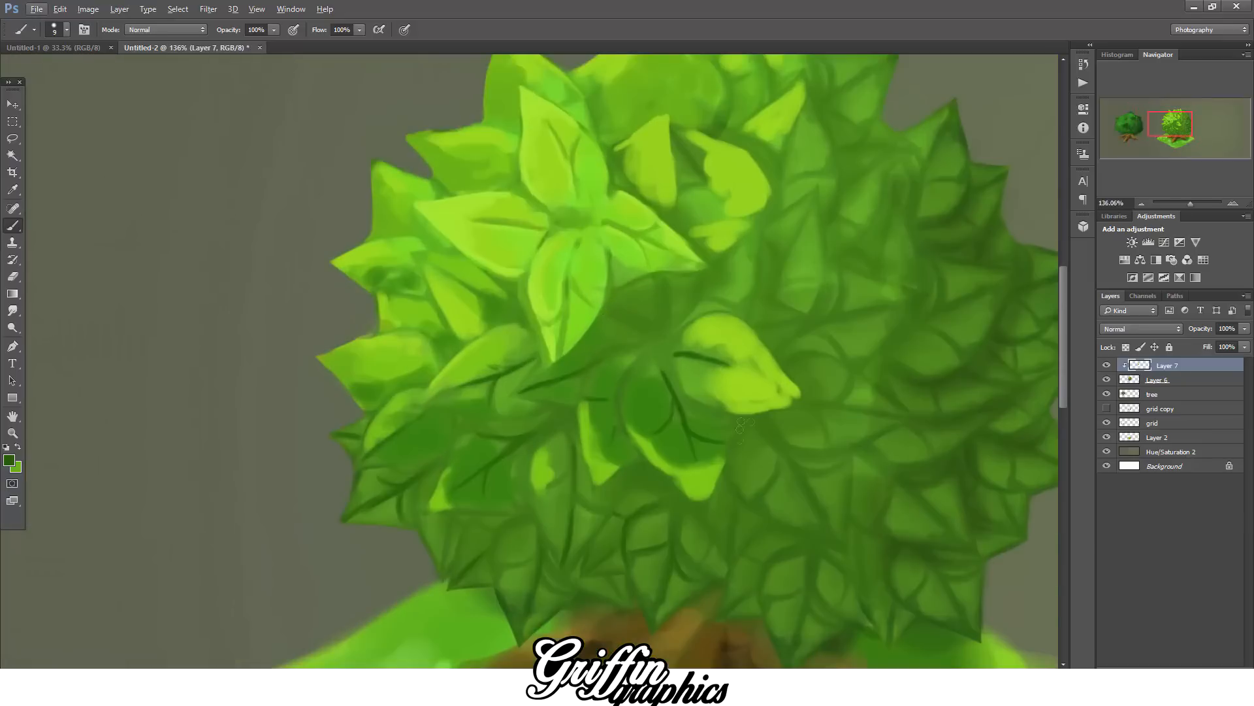
# - On a new layer, pick a near-black green and a soft brush tip, and paint shadows beneath the bright leaf cluster and around the leaves below it
pyautogui.click(9, 460)
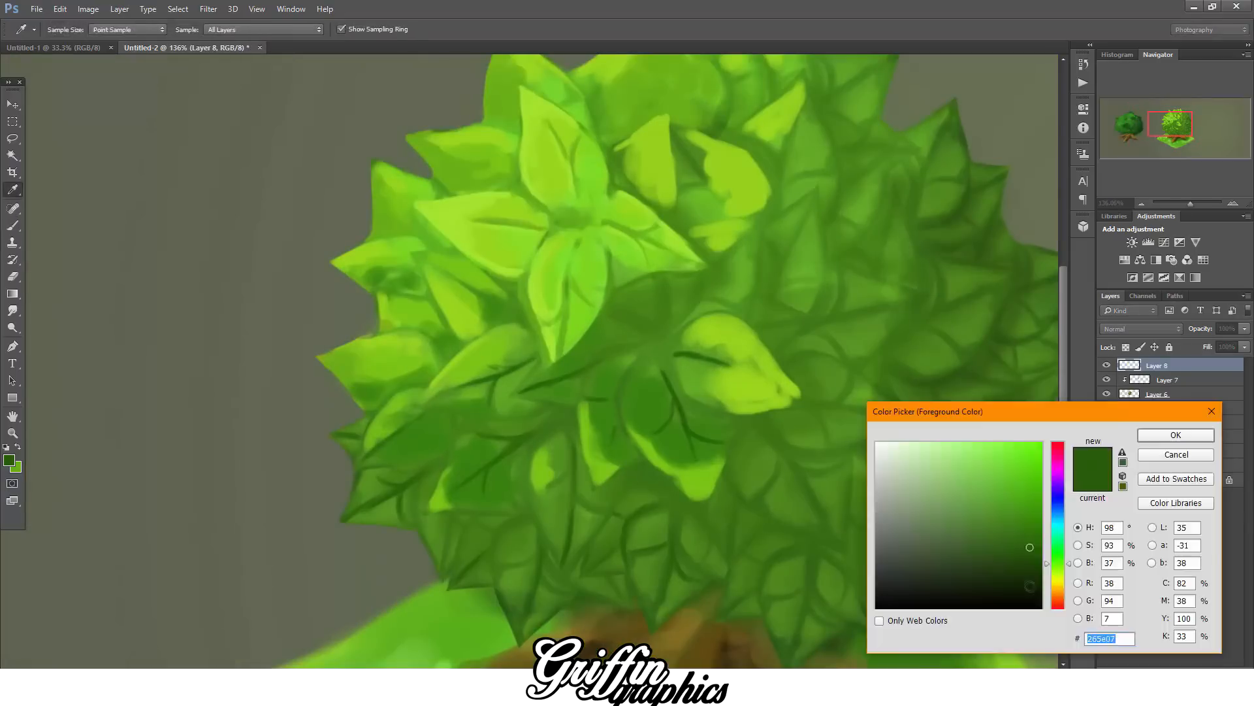
pyautogui.click(1176, 435)
pyautogui.click(67, 29)
pyautogui.doubleClick(89, 476)
pyautogui.moveTo(660, 302); pyautogui.dragTo(572, 392)
pyautogui.moveTo(693, 278); pyautogui.dragTo(601, 346)
pyautogui.moveTo(637, 471); pyautogui.dragTo(725, 529)
pyautogui.moveTo(751, 444); pyautogui.dragTo(715, 506)
pyautogui.moveTo(582, 411)
pyautogui.mouseDown()
pyautogui.moveTo(477, 428)
pyautogui.moveTo(529, 471)
pyautogui.mouseUp()
pyautogui.moveTo(608, 310); pyautogui.dragTo(555, 372)
pyautogui.moveTo(578, 225); pyautogui.dragTo(555, 219)
# - Darken the gaps between the leaves along the crown's left side and around the lower-left leaves, adjusting the brush size
pyautogui.press(']')
pyautogui.moveTo(525, 278); pyautogui.dragTo(543, 343)
pyautogui.moveTo(457, 258); pyautogui.dragTo(507, 297)
pyautogui.moveTo(487, 311)
pyautogui.mouseDown()
pyautogui.moveTo(423, 317)
pyautogui.moveTo(387, 306)
pyautogui.mouseUp()
pyautogui.moveTo(366, 418); pyautogui.dragTo(350, 444)
pyautogui.moveTo(418, 474)
pyautogui.mouseDown()
pyautogui.moveTo(365, 504)
pyautogui.moveTo(419, 467)
pyautogui.mouseUp()
pyautogui.moveTo(434, 516)
pyautogui.mouseDown()
pyautogui.moveTo(513, 513)
pyautogui.moveTo(511, 463)
pyautogui.mouseUp()
pyautogui.press('[')
pyautogui.moveTo(487, 432); pyautogui.dragTo(431, 410)
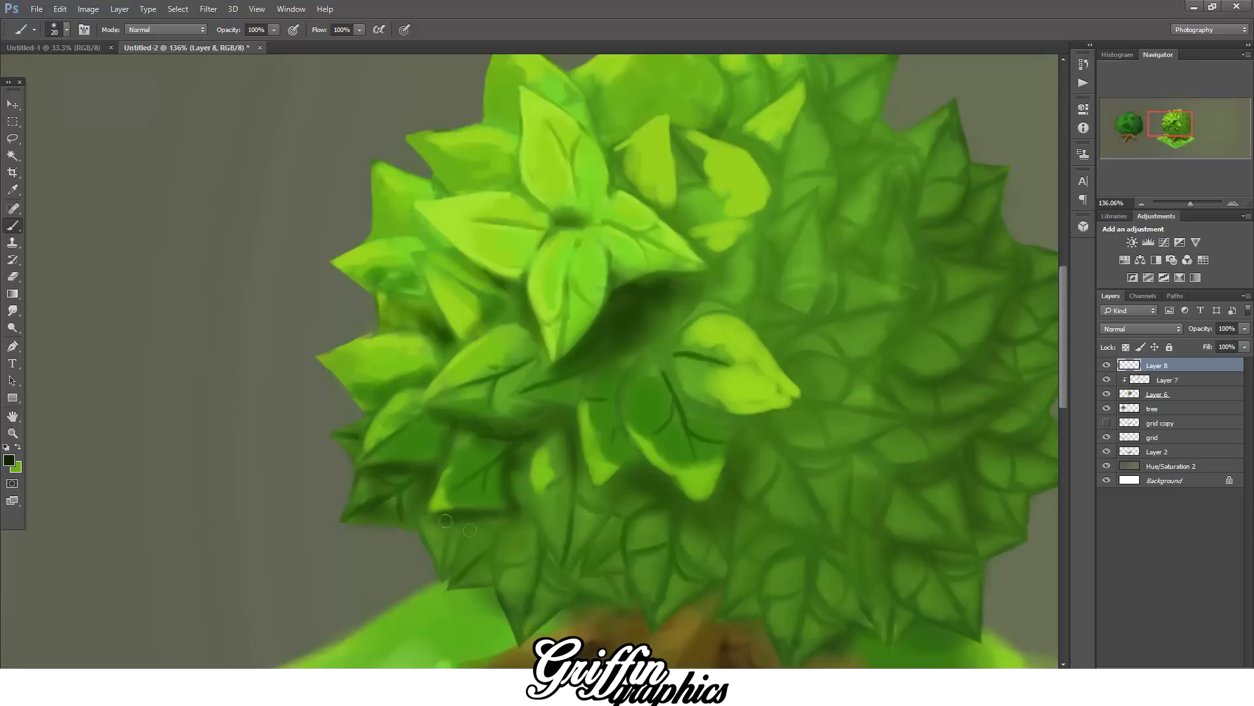
# - Paint soft dark shadows between the leaves along the crown's lower edge and around the bright leaf below the cluster
pyautogui.moveTo(497, 521); pyautogui.dragTo(490, 579)
pyautogui.moveTo(513, 520); pyautogui.dragTo(559, 578)
pyautogui.moveTo(628, 510); pyautogui.dragTo(631, 582)
pyautogui.moveTo(643, 464); pyautogui.dragTo(619, 385)
pyautogui.moveTo(678, 327); pyautogui.dragTo(765, 340)
pyautogui.moveTo(682, 393); pyautogui.dragTo(758, 423)
pyautogui.moveTo(745, 463); pyautogui.dragTo(719, 559)
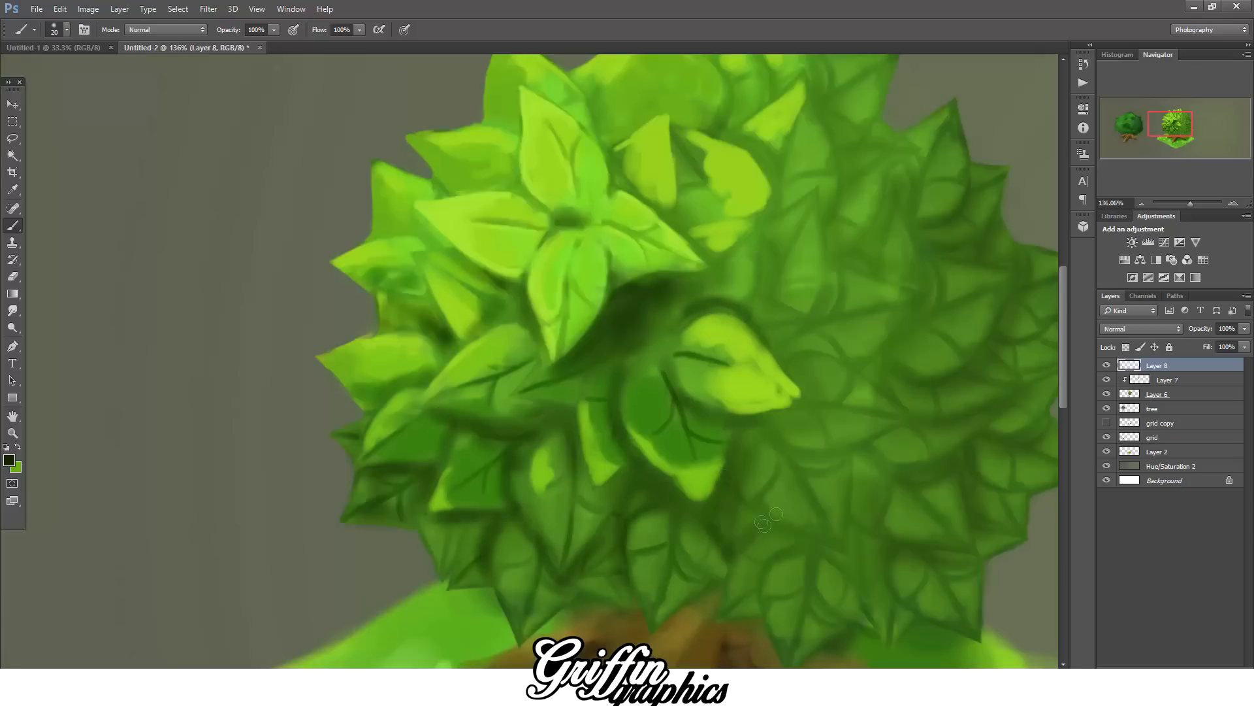
# - Deepen the gaps between the leaves on the crown's right side and beside the yellow-green leaves right of the cluster
pyautogui.moveTo(856, 515); pyautogui.dragTo(855, 477)
pyautogui.moveTo(861, 451); pyautogui.dragTo(911, 430)
pyautogui.moveTo(877, 377); pyautogui.dragTo(908, 407)
pyautogui.moveTo(758, 304); pyautogui.dragTo(774, 213)
# - Shrink the brush and paint dark accents between the upper leaves, around the cluster's petals and in the crown's left and right gaps
pyautogui.scroll(3, 774, 213)
pyautogui.press('[')
pyautogui.press('[')
pyautogui.press('[')
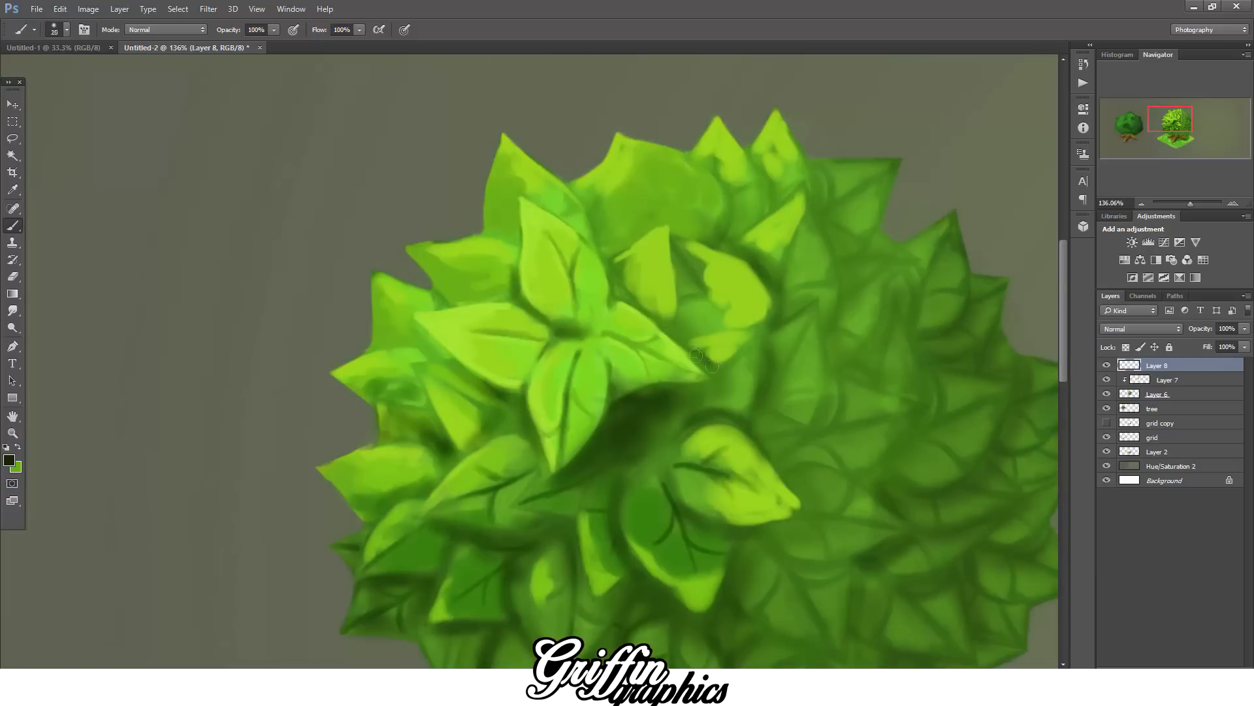
pyautogui.moveTo(708, 365); pyautogui.dragTo(681, 325)
pyautogui.moveTo(650, 225); pyautogui.dragTo(606, 249)
pyautogui.moveTo(591, 191); pyautogui.dragTo(611, 239)
pyautogui.moveTo(521, 234); pyautogui.dragTo(489, 234)
pyautogui.moveTo(415, 339); pyautogui.dragTo(374, 344)
pyautogui.moveTo(383, 410); pyautogui.dragTo(438, 439)
pyautogui.moveTo(395, 591); pyautogui.dragTo(366, 624)
pyautogui.moveTo(865, 562); pyautogui.dragTo(941, 552)
# - Enlarge the brush and deepen the shadow directly beneath the leaf cluster and over the leaves at its lower left
pyautogui.press(']')
pyautogui.moveTo(713, 396); pyautogui.dragTo(653, 448)
pyautogui.moveTo(578, 476); pyautogui.dragTo(513, 506)
pyautogui.moveTo(507, 523); pyautogui.dragTo(542, 521)
pyautogui.moveTo(664, 452); pyautogui.dragTo(631, 476)
pyautogui.moveTo(657, 394); pyautogui.dragTo(620, 382)
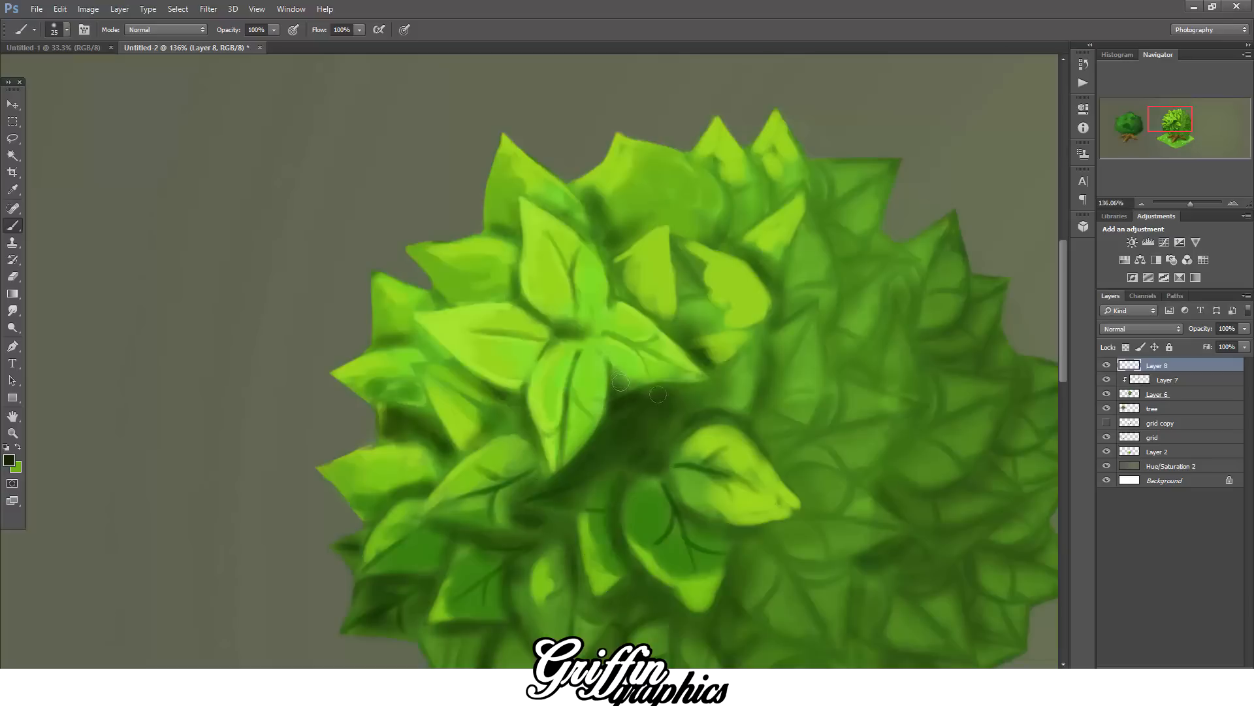
# - Enlarge the brush further and paint broad soft shadows between the leaves across the crown's right half
pyautogui.press(']')
pyautogui.press(']')
pyautogui.press(']')
pyautogui.press(']')
pyautogui.press(']')
pyautogui.press(']')
pyautogui.press(']')
pyautogui.moveTo(685, 281); pyautogui.dragTo(711, 385)
pyautogui.moveTo(828, 322)
pyautogui.mouseDown()
pyautogui.moveTo(837, 372)
pyautogui.moveTo(881, 339)
pyautogui.mouseUp()
pyautogui.moveTo(827, 214)
pyautogui.mouseDown()
pyautogui.moveTo(845, 284)
pyautogui.moveTo(913, 320)
pyautogui.mouseUp()
pyautogui.moveTo(1022, 387)
pyautogui.mouseDown()
pyautogui.moveTo(1009, 428)
pyautogui.moveTo(943, 495)
pyautogui.mouseUp()
pyautogui.scroll(-3, 941, 539)
pyautogui.moveTo(771, 278); pyautogui.dragTo(848, 347)
pyautogui.moveTo(830, 220); pyautogui.dragTo(849, 278)
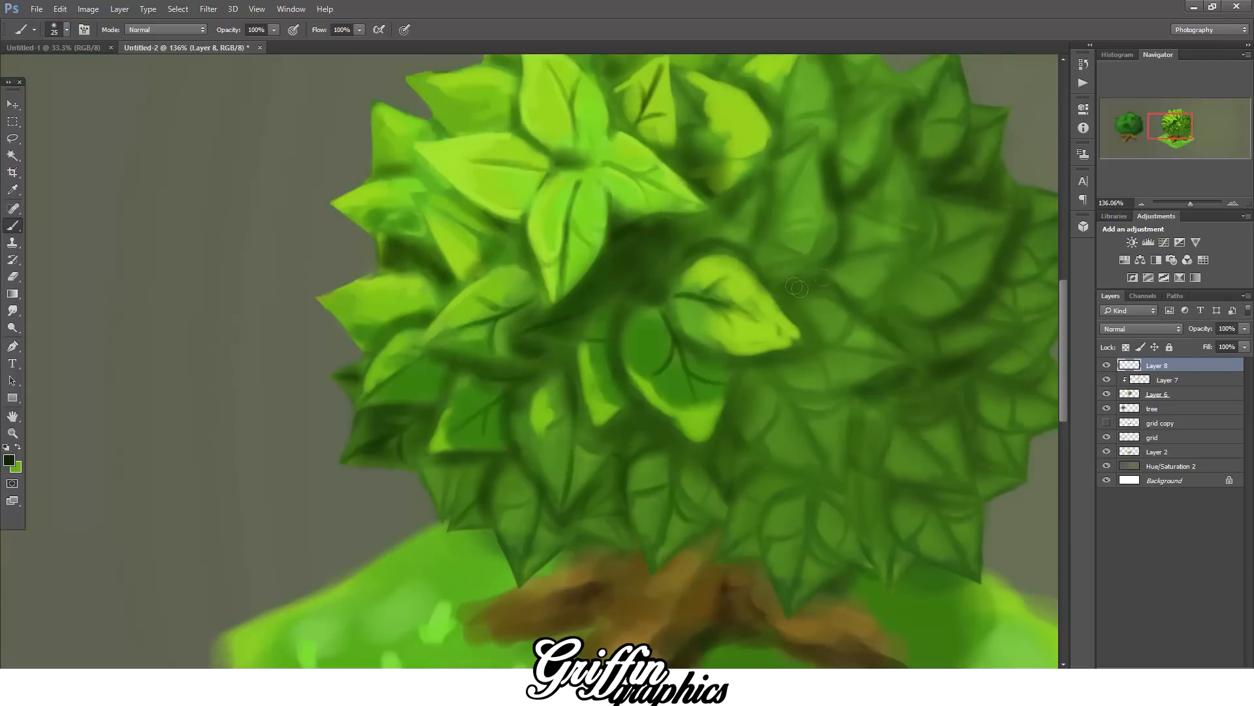
# - Paint soft shadows between the leaves on the foliage's shaded side, and adjust the opacity of Layer 8
pyautogui.moveTo(745, 459); pyautogui.dragTo(829, 487)
pyautogui.moveTo(858, 418)
pyautogui.mouseDown()
pyautogui.moveTo(850, 495)
pyautogui.moveTo(876, 558)
pyautogui.mouseUp()
pyautogui.moveTo(975, 425)
pyautogui.mouseDown()
pyautogui.moveTo(980, 477)
pyautogui.moveTo(1012, 447)
pyautogui.mouseUp()
pyautogui.moveTo(629, 459); pyautogui.dragTo(578, 529)
pyautogui.hscroll(5, 719, 418)
pyautogui.moveTo(670, 428); pyautogui.dragTo(703, 451)
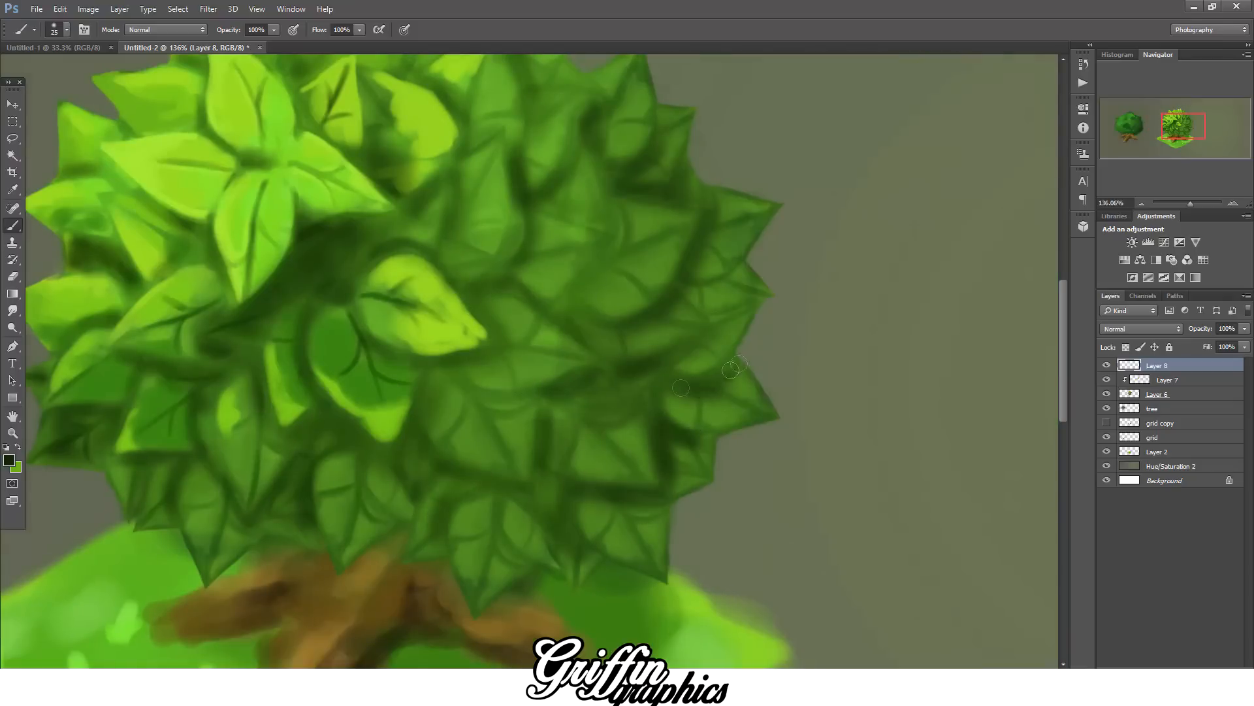
pyautogui.moveTo(738, 294); pyautogui.dragTo(676, 346)
pyautogui.moveTo(553, 319); pyautogui.dragTo(587, 342)
pyautogui.moveTo(603, 257); pyautogui.dragTo(562, 304)
pyautogui.moveTo(541, 202); pyautogui.dragTo(607, 236)
pyautogui.scroll(-5, 699, 456)
pyautogui.moveTo(1208, 347); pyautogui.dragTo(1241, 347)
# - Try out different blend modes on Layer 8
pyautogui.click(1141, 328)
pyautogui.click(1112, 350)
pyautogui.press('Down')
pyautogui.press('Down')
pyautogui.press('Down')
pyautogui.press('Down')
pyautogui.press('Down')
pyautogui.press('Down')
pyautogui.press('Down')
pyautogui.press('Down')
pyautogui.press('Down')
pyautogui.press('Down')
pyautogui.press('Down')
pyautogui.press('Down')
pyautogui.press('Down')
pyautogui.press('Down')
pyautogui.press('Down')
pyautogui.press('Down')
pyautogui.press('Down')
pyautogui.press('Down')
pyautogui.press('Down')
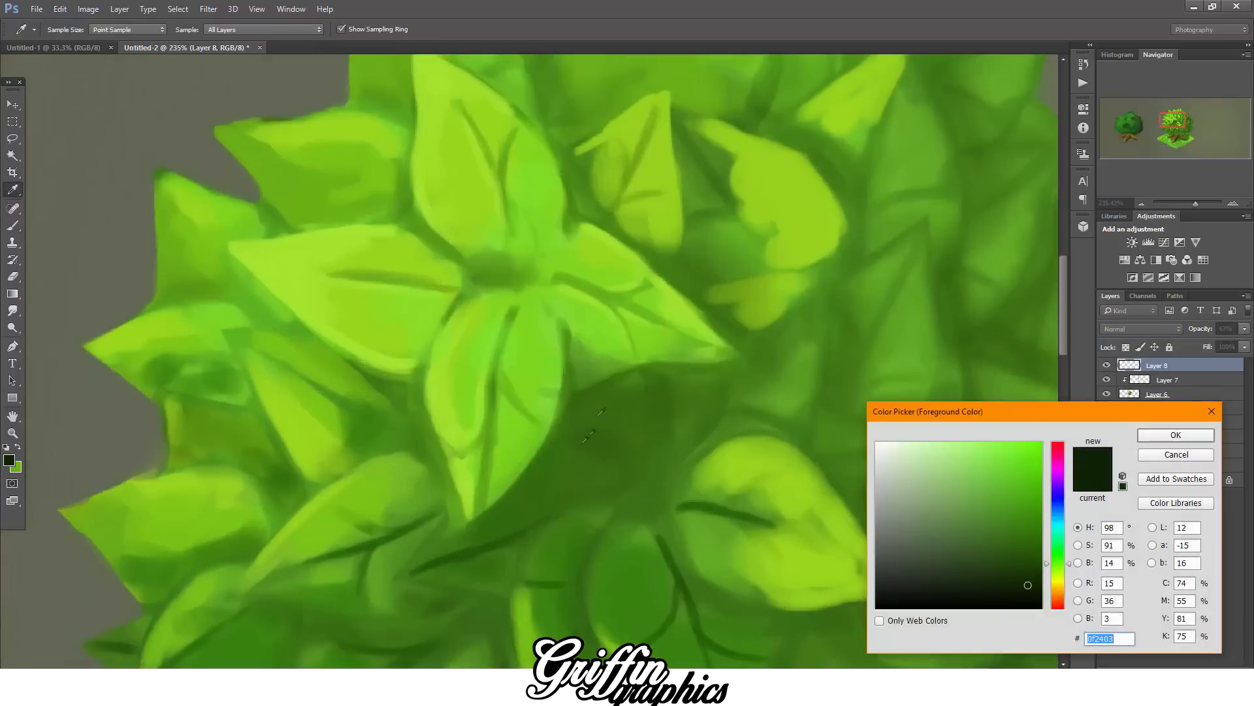
# - Confirm the very dark green foreground colour 0f2403 and add a new layer
pyautogui.click(1176, 435)
pyautogui.click(9, 460)
pyautogui.click(1176, 435)
pyautogui.hotkey('ctrl', 'shift', 'alt', 'n')
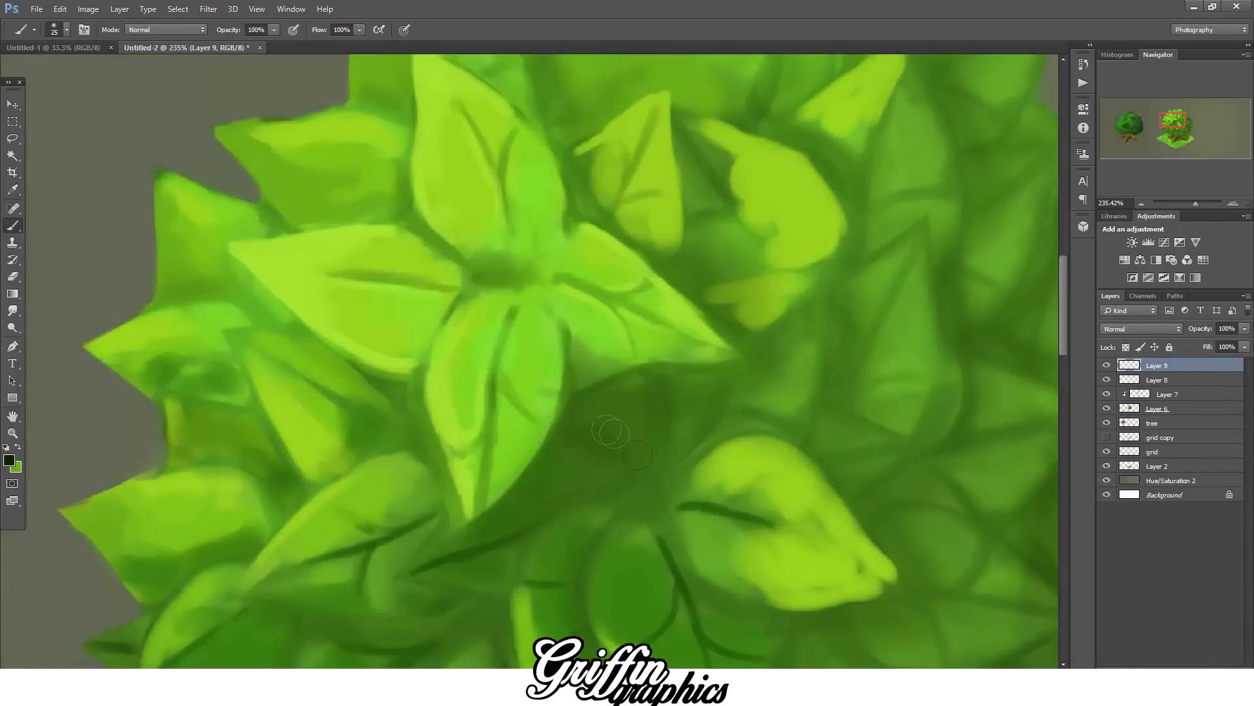
# - Paint deep shadows beneath the four-petal leaf cluster and between the neighbouring leaves on the foliage's bright side
pyautogui.moveTo(582, 406); pyautogui.dragTo(541, 480)
pyautogui.press('p')
pyautogui.press('b')
pyautogui.moveTo(643, 372); pyautogui.dragTo(565, 412)
pyautogui.press(']')
pyautogui.moveTo(624, 395); pyautogui.dragTo(516, 509)
pyautogui.moveTo(718, 359); pyautogui.dragTo(591, 480)
pyautogui.moveTo(357, 373); pyautogui.dragTo(413, 451)
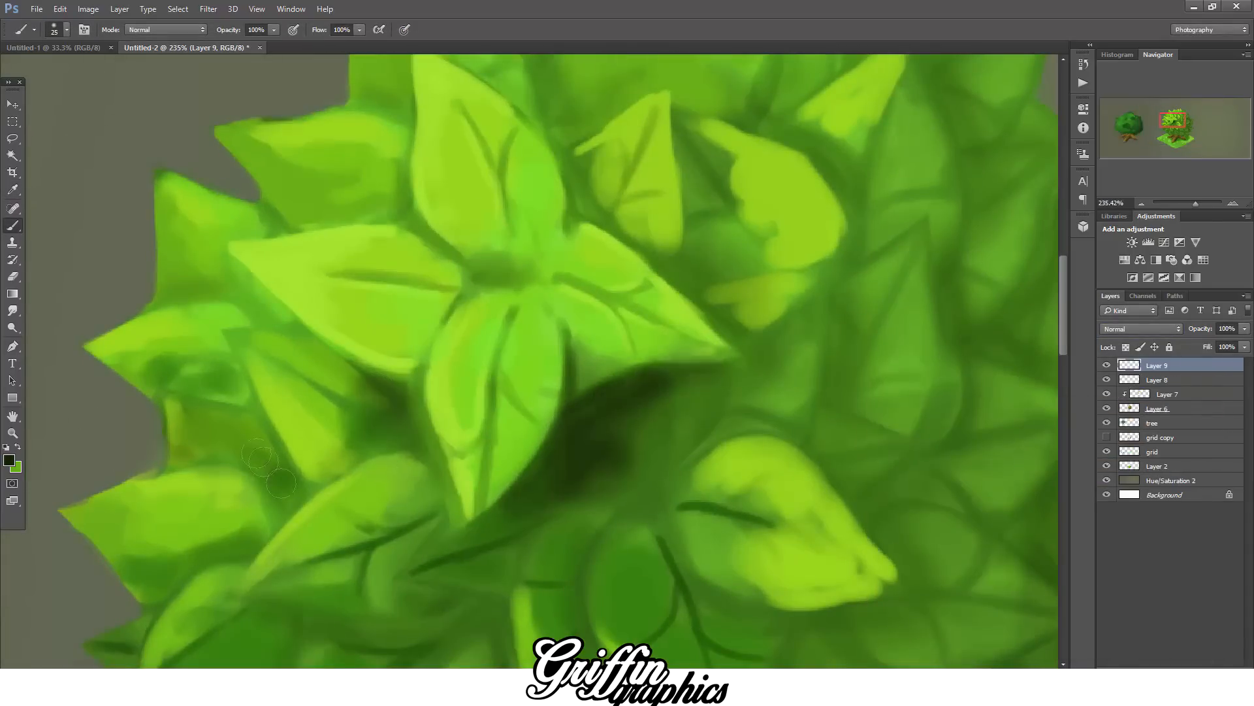
pyautogui.moveTo(171, 408); pyautogui.dragTo(287, 487)
# - Darken the gaps around the bright single leaf and the lower leaves, enlarging the brush for the wider shadows
pyautogui.scroll(-3, 523, 392)
pyautogui.moveTo(670, 307)
pyautogui.mouseDown()
pyautogui.moveTo(791, 279)
pyautogui.moveTo(857, 353)
pyautogui.mouseUp()
pyautogui.moveTo(878, 437); pyautogui.dragTo(682, 398)
pyautogui.moveTo(789, 474)
pyautogui.mouseDown()
pyautogui.moveTo(738, 578)
pyautogui.moveTo(644, 539)
pyautogui.mouseUp()
pyautogui.press(']')
pyautogui.press(']')
pyautogui.moveTo(637, 542)
pyautogui.mouseDown()
pyautogui.moveTo(507, 496)
pyautogui.moveTo(294, 450)
pyautogui.mouseUp()
pyautogui.moveTo(254, 535); pyautogui.dragTo(225, 615)
pyautogui.scroll(-3, 522, 392)
# - Set Layer 9's opacity to 64% and paint shadows between the lower leaves above the trunk
pyautogui.click(1244, 329)
pyautogui.moveTo(1244, 343); pyautogui.dragTo(1220, 343)
pyautogui.moveTo(353, 463); pyautogui.dragTo(373, 565)
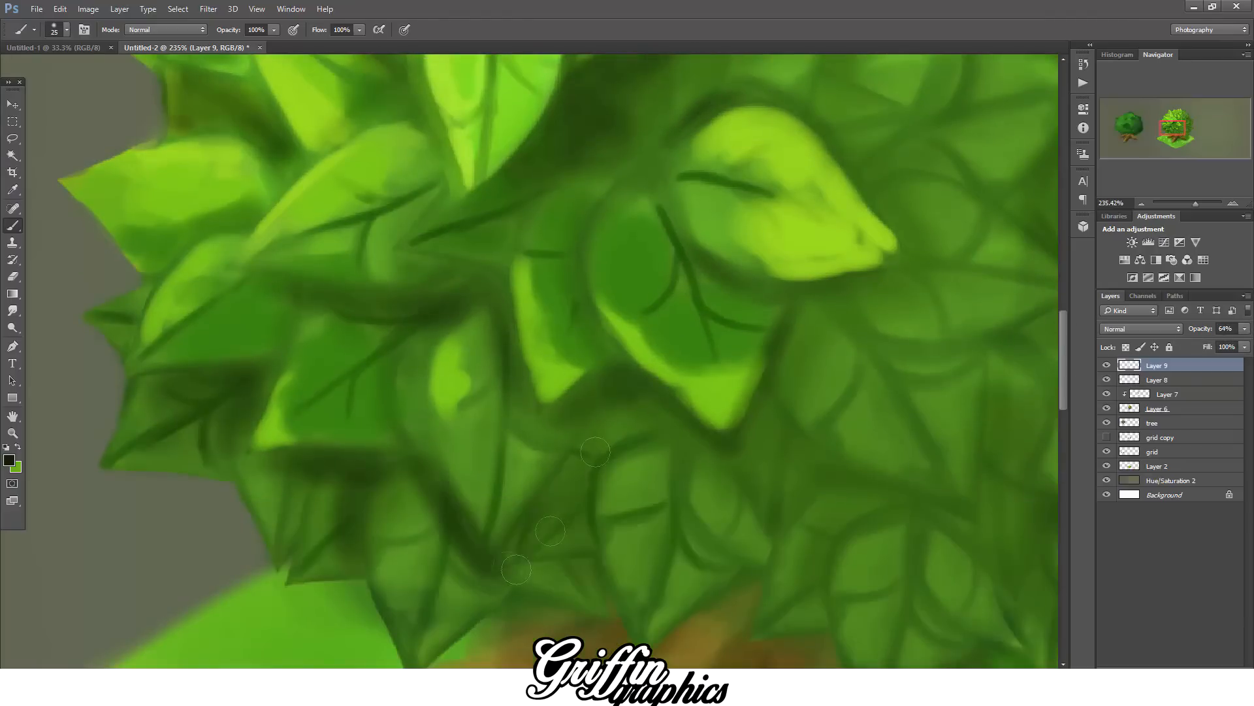
pyautogui.moveTo(512, 457); pyautogui.dragTo(585, 588)
pyautogui.moveTo(682, 412); pyautogui.dragTo(565, 500)
pyautogui.moveTo(774, 503); pyautogui.dragTo(816, 317)
# - Paint shadows between the leaves in the foliage's lower shaded half with a brush of size 30
pyautogui.scroll(-9, 628, 435)
pyautogui.scroll(3, 650, 273)
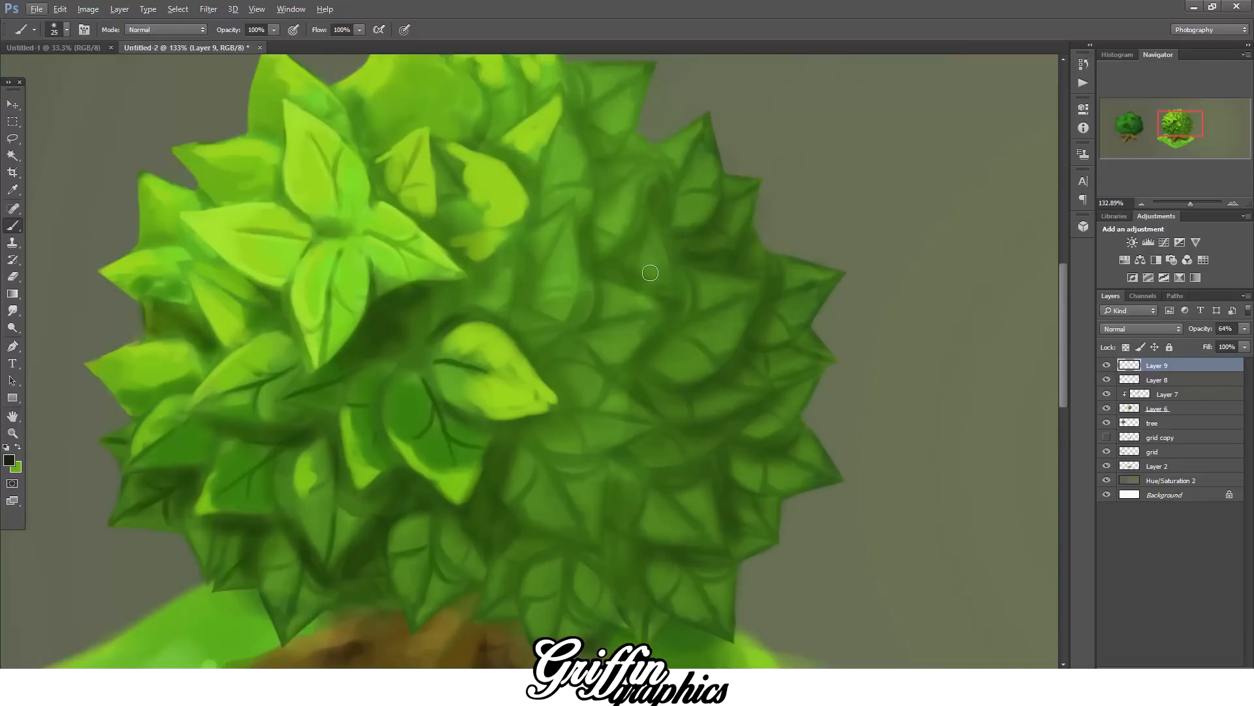
pyautogui.press(']')
pyautogui.moveTo(542, 463); pyautogui.dragTo(513, 517)
pyautogui.moveTo(612, 469); pyautogui.dragTo(610, 542)
pyautogui.moveTo(663, 437); pyautogui.dragTo(539, 454)
pyautogui.moveTo(637, 546); pyautogui.dragTo(719, 557)
pyautogui.moveTo(722, 469); pyautogui.dragTo(735, 516)
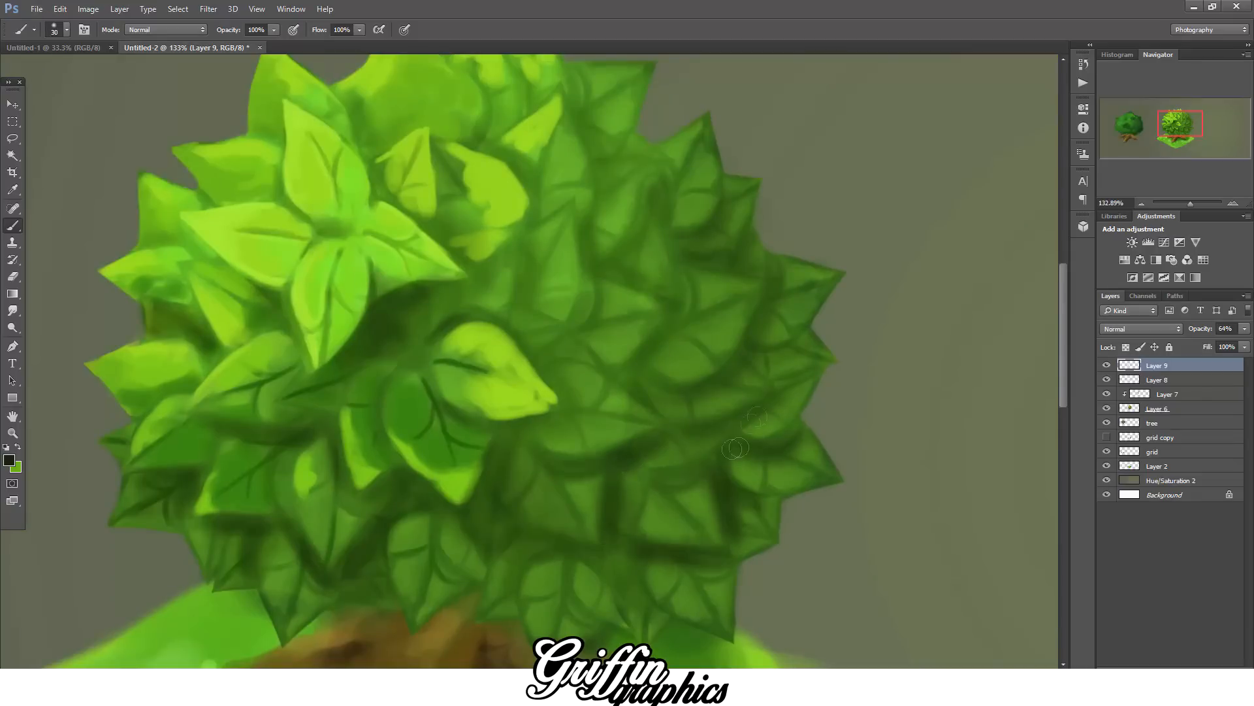
# - Deepen the gaps between the leaves in the middle and upper part of the shaded side
pyautogui.moveTo(807, 379); pyautogui.dragTo(746, 426)
pyautogui.moveTo(680, 307); pyautogui.dragTo(631, 365)
pyautogui.moveTo(559, 346); pyautogui.dragTo(627, 372)
pyautogui.moveTo(592, 288); pyautogui.dragTo(581, 336)
pyautogui.moveTo(589, 176)
pyautogui.mouseDown()
pyautogui.moveTo(600, 248)
pyautogui.moveTo(513, 320)
pyautogui.mouseUp()
# - Reduce the brush size and paint fine shadows along the edges of the bright leaves around the cluster
pyautogui.press('[')
pyautogui.press('[')
pyautogui.press('[')
pyautogui.press('[')
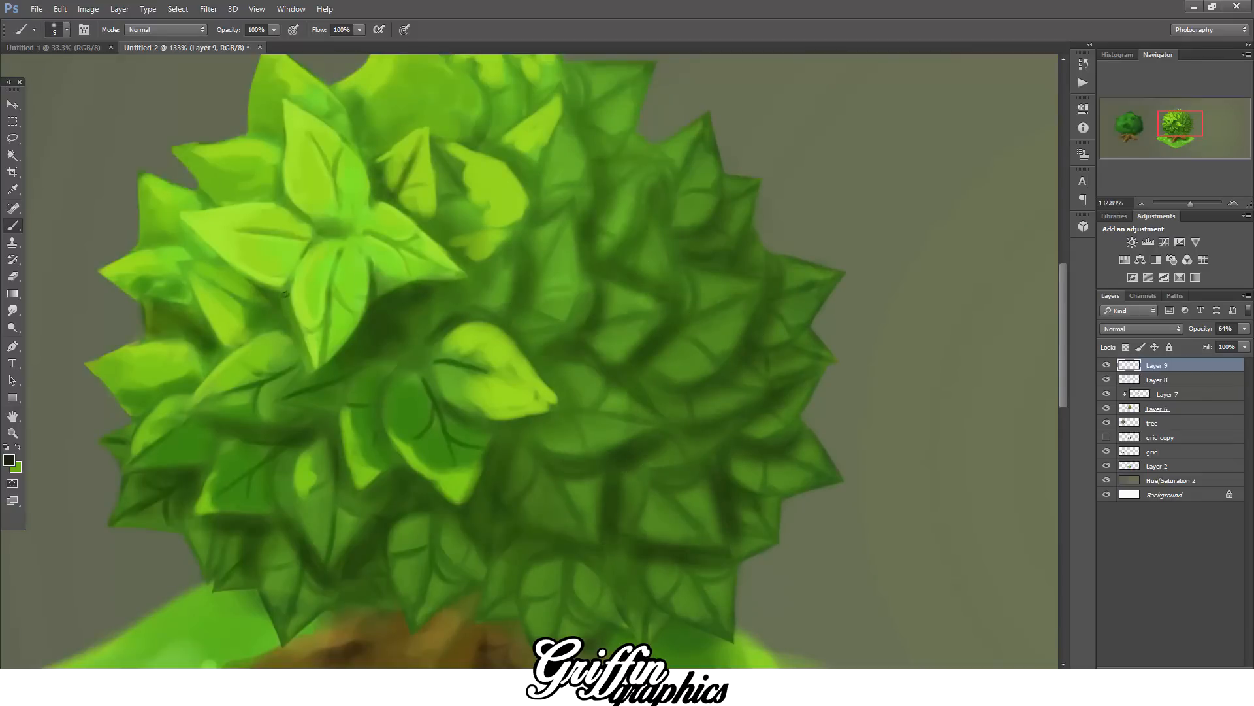
pyautogui.moveTo(234, 205); pyautogui.dragTo(280, 153)
pyautogui.moveTo(247, 132); pyautogui.dragTo(363, 154)
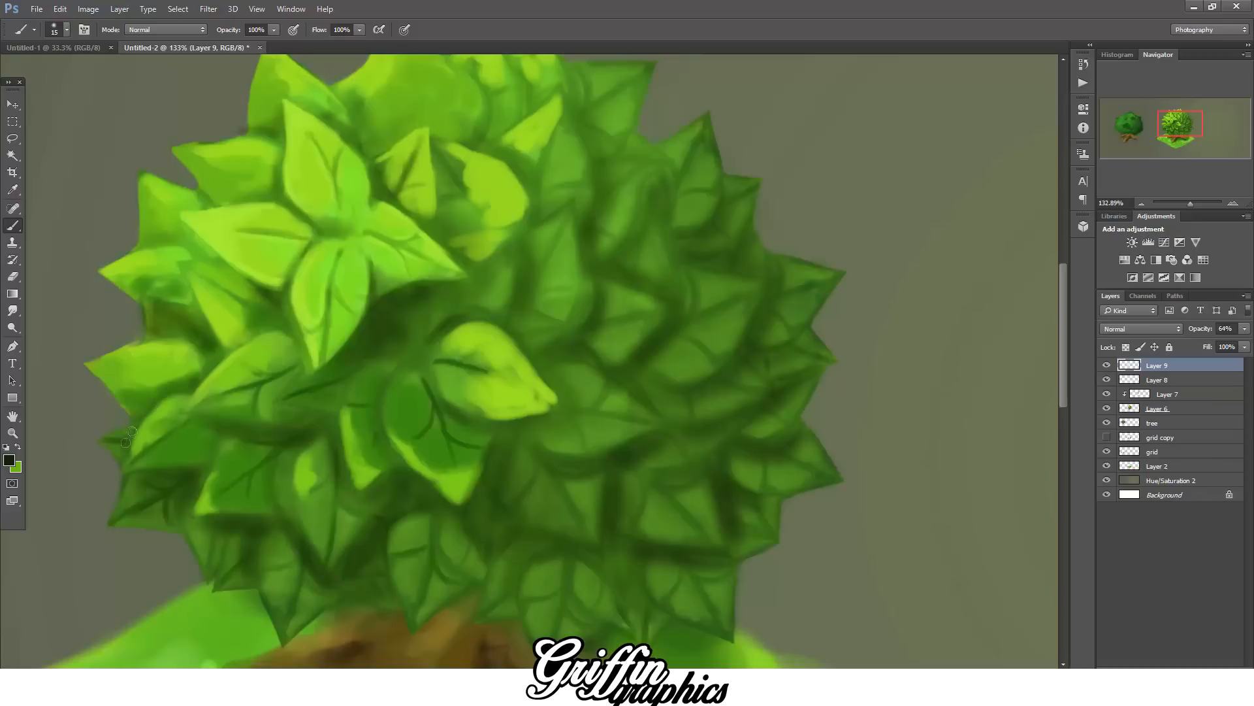
pyautogui.moveTo(277, 511); pyautogui.dragTo(274, 456)
pyautogui.moveTo(196, 418); pyautogui.dragTo(272, 438)
pyautogui.moveTo(256, 333); pyautogui.dragTo(285, 320)
pyautogui.moveTo(287, 314)
pyautogui.mouseDown()
pyautogui.moveTo(301, 371)
pyautogui.moveTo(272, 409)
pyautogui.mouseUp()
pyautogui.moveTo(300, 380); pyautogui.dragTo(334, 354)
# - Paint thin dark edges around the cluster's shaded-side petal and the small leaf and rounded leaf beside it
pyautogui.moveTo(379, 293); pyautogui.dragTo(460, 281)
pyautogui.moveTo(468, 272)
pyautogui.mouseDown()
pyautogui.moveTo(392, 200)
pyautogui.moveTo(374, 151)
pyautogui.mouseUp()
pyautogui.moveTo(386, 199); pyautogui.dragTo(352, 134)
pyautogui.moveTo(435, 162); pyautogui.dragTo(451, 243)
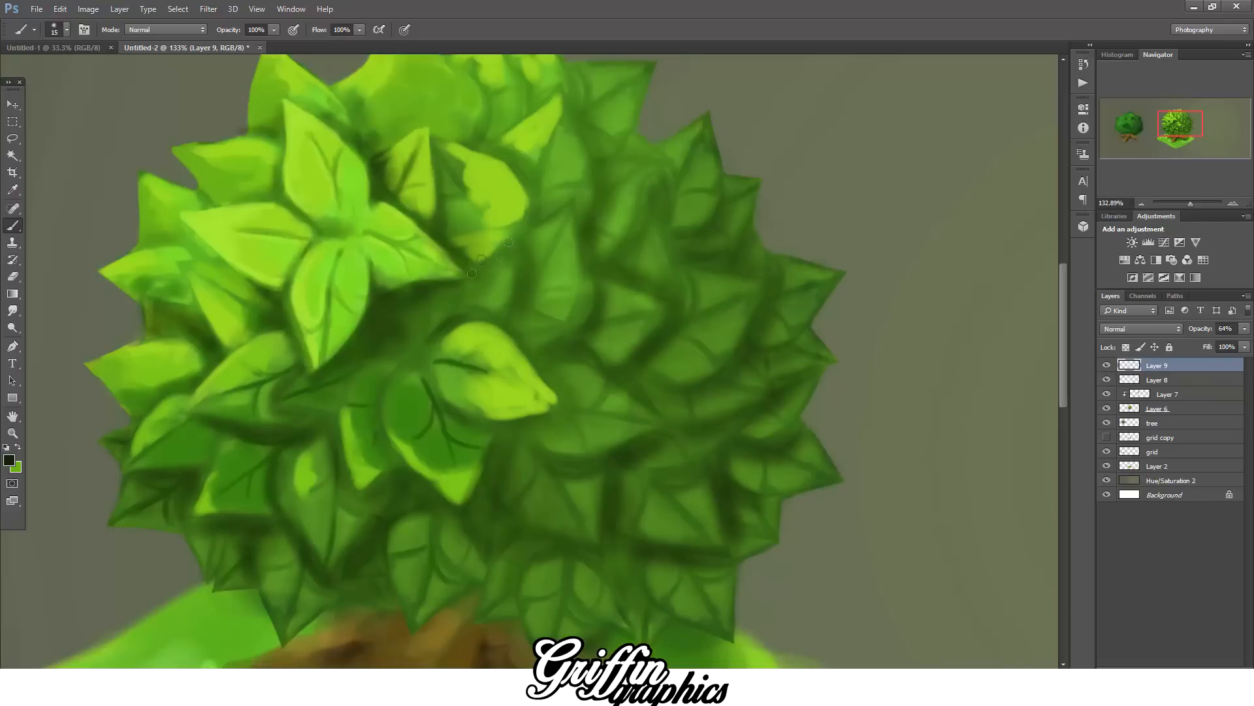
pyautogui.moveTo(528, 217); pyautogui.dragTo(489, 265)
# - Choose a bright yellow-green foreground colour and add a new layer above the shadows
pyautogui.scroll(-3, 758, 323)
pyautogui.scroll(6, 413, 245)
pyautogui.click(9, 460)
pyautogui.click(1008, 464)
pyautogui.click(1176, 434)
pyautogui.press('b')
pyautogui.hotkey('ctrl', 'shift', 'alt', 'n')
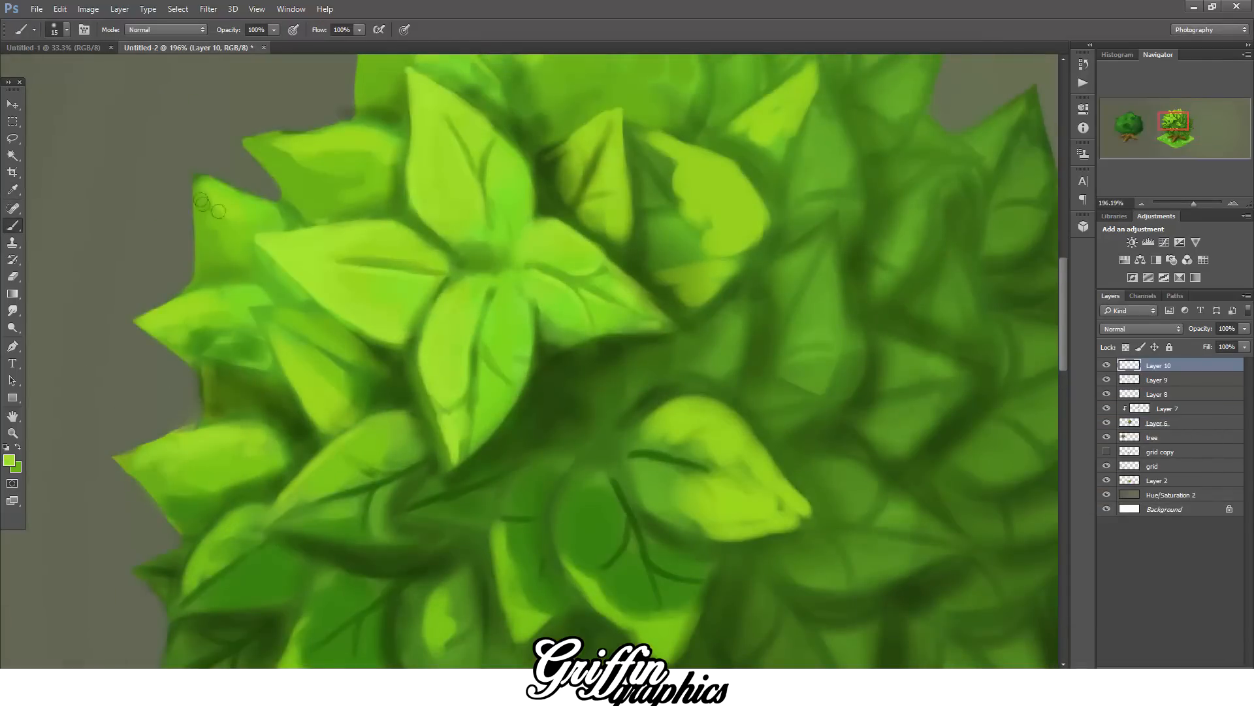
# - Paint yellow-green highlights on the bright single leaf's tip and along the edges of the lower leaves
pyautogui.scroll(-3, 777, 322)
pyautogui.moveTo(777, 322); pyautogui.dragTo(812, 329)
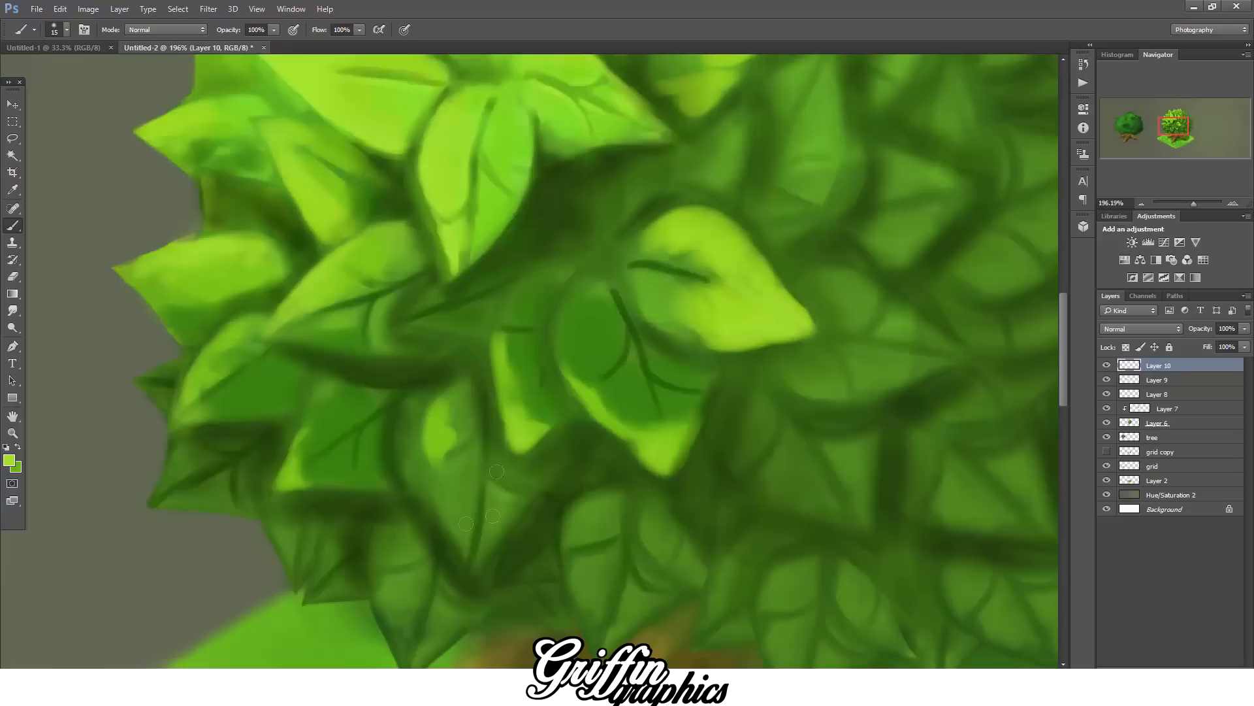
pyautogui.moveTo(306, 451); pyautogui.dragTo(281, 487)
pyautogui.moveTo(207, 404); pyautogui.dragTo(172, 425)
pyautogui.moveTo(503, 385); pyautogui.dragTo(520, 451)
# - Choose a darker olive green and softly shade the central leaves, a lower leaf and the cluster's petals
pyautogui.click(9, 460)
pyautogui.click(1023, 534)
pyautogui.click(1175, 435)
pyautogui.moveTo(526, 301)
pyautogui.mouseDown()
pyautogui.moveTo(554, 412)
pyautogui.moveTo(506, 300)
pyautogui.mouseUp()
pyautogui.moveTo(575, 330); pyautogui.dragTo(595, 398)
pyautogui.moveTo(660, 426); pyautogui.dragTo(676, 320)
pyautogui.moveTo(219, 402); pyautogui.dragTo(229, 395)
pyautogui.moveTo(458, 172); pyautogui.dragTo(445, 235)
pyautogui.moveTo(578, 98); pyautogui.dragTo(506, 143)
pyautogui.moveTo(326, 95); pyautogui.dragTo(379, 131)
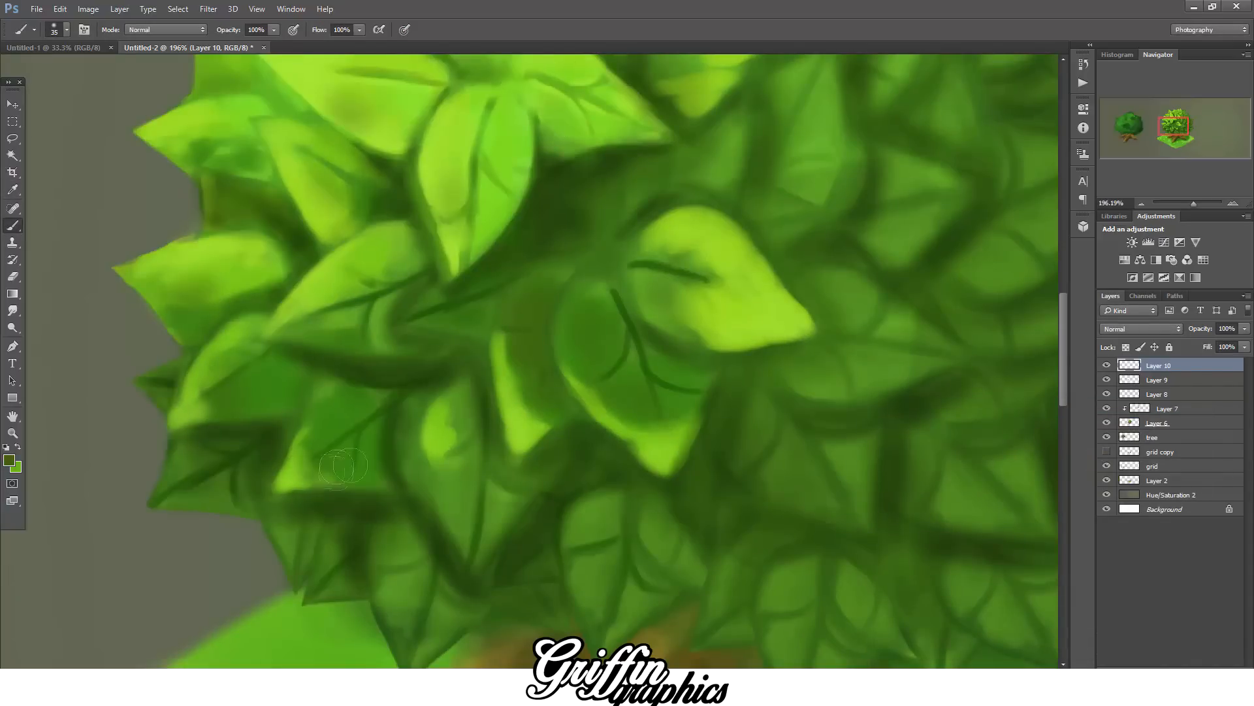
# - Blend soft olive shading into the bright highlights of the lower leaves, the single leaf and the upper rounded leaf
pyautogui.moveTo(431, 437); pyautogui.dragTo(451, 499)
pyautogui.moveTo(699, 287); pyautogui.dragTo(650, 327)
pyautogui.moveTo(503, 367); pyautogui.dragTo(532, 439)
pyautogui.scroll(-4, 366, 497)
pyautogui.scroll(5, 506, 157)
pyautogui.moveTo(503, 307); pyautogui.dragTo(539, 398)
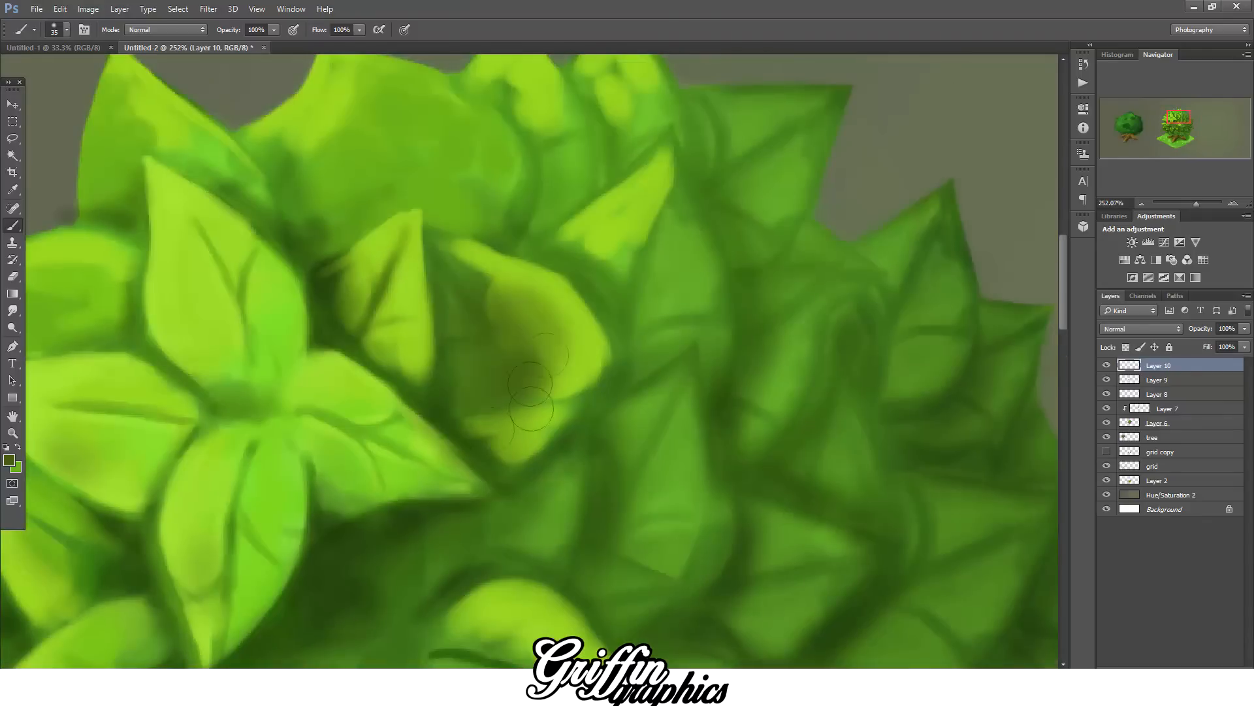
pyautogui.moveTo(621, 203); pyautogui.dragTo(604, 242)
# - Choose a mid green, switch to another brush tip and paint the inner area of the upper rounded leaf
pyautogui.scroll(4, 118, 320)
pyautogui.click(9, 460)
pyautogui.click(1019, 503)
pyautogui.click(1175, 434)
pyautogui.click(66, 30)
pyautogui.click(90, 454)
pyautogui.click(90, 183)
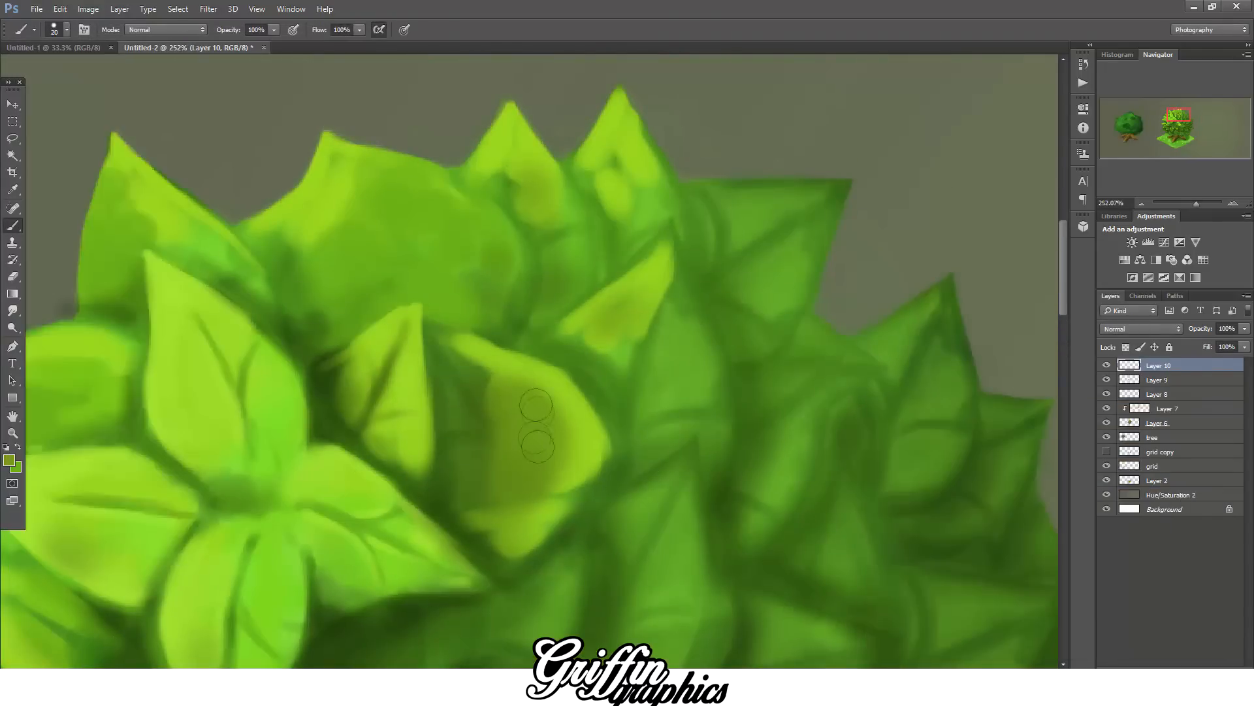
pyautogui.moveTo(454, 398); pyautogui.dragTo(500, 546)
# - Choose a darker green, change the brush and paint a deeper tone inside the upper rounded leaf
pyautogui.click(9, 460)
pyautogui.click(1019, 527)
pyautogui.click(1175, 434)
pyautogui.moveTo(461, 476); pyautogui.dragTo(513, 554)
pyautogui.click(66, 29)
pyautogui.moveTo(161, 469)
pyautogui.mouseDown()
pyautogui.moveTo(161, 523)
pyautogui.moveTo(161, 433)
pyautogui.mouseUp()
pyautogui.click(101, 282)
pyautogui.moveTo(467, 407); pyautogui.dragTo(494, 508)
# - Choose a dark green and draw thin veins on the small pointed leaf and the four-petal cluster
pyautogui.click(10, 460)
pyautogui.click(1021, 560)
pyautogui.click(1058, 566)
pyautogui.moveTo(454, 374)
pyautogui.mouseDown()
pyautogui.moveTo(480, 437)
pyautogui.moveTo(412, 474)
pyautogui.mouseUp()
pyautogui.click(1175, 434)
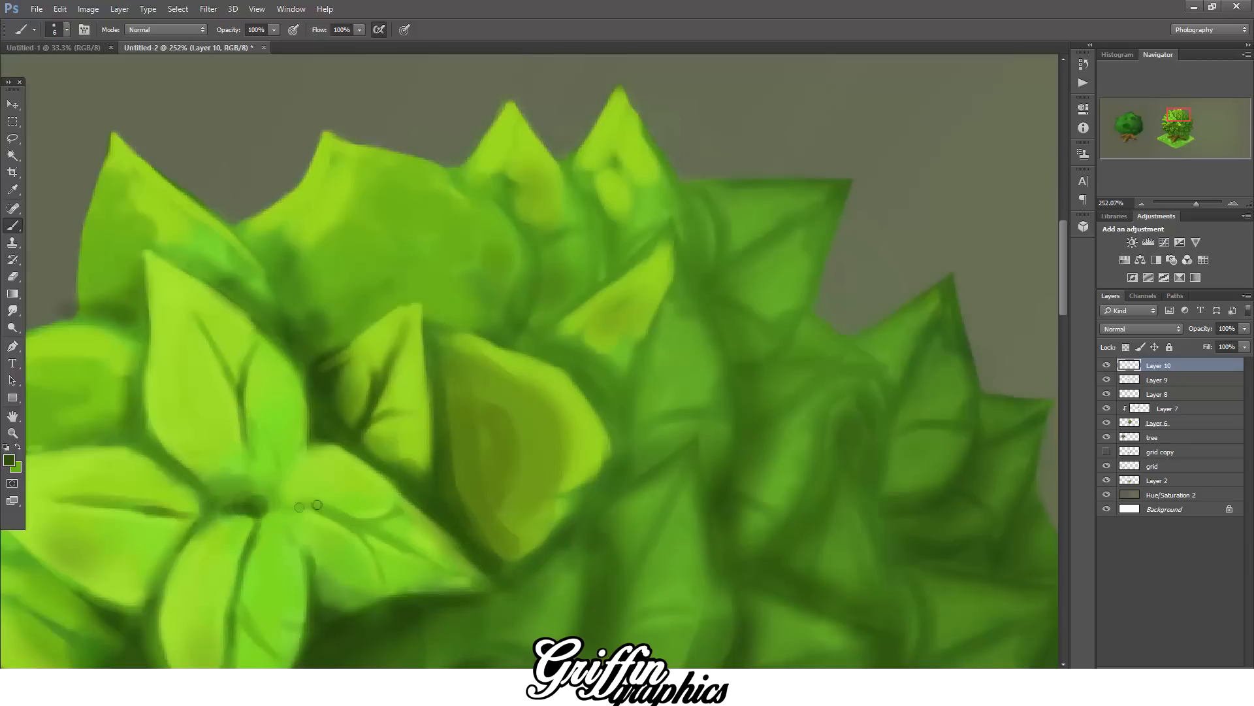
pyautogui.moveTo(317, 505); pyautogui.dragTo(265, 507)
pyautogui.moveTo(291, 529); pyautogui.dragTo(313, 580)
pyautogui.moveTo(365, 537); pyautogui.dragTo(320, 506)
pyautogui.moveTo(256, 378); pyautogui.dragTo(249, 483)
pyautogui.moveTo(210, 335); pyautogui.dragTo(239, 389)
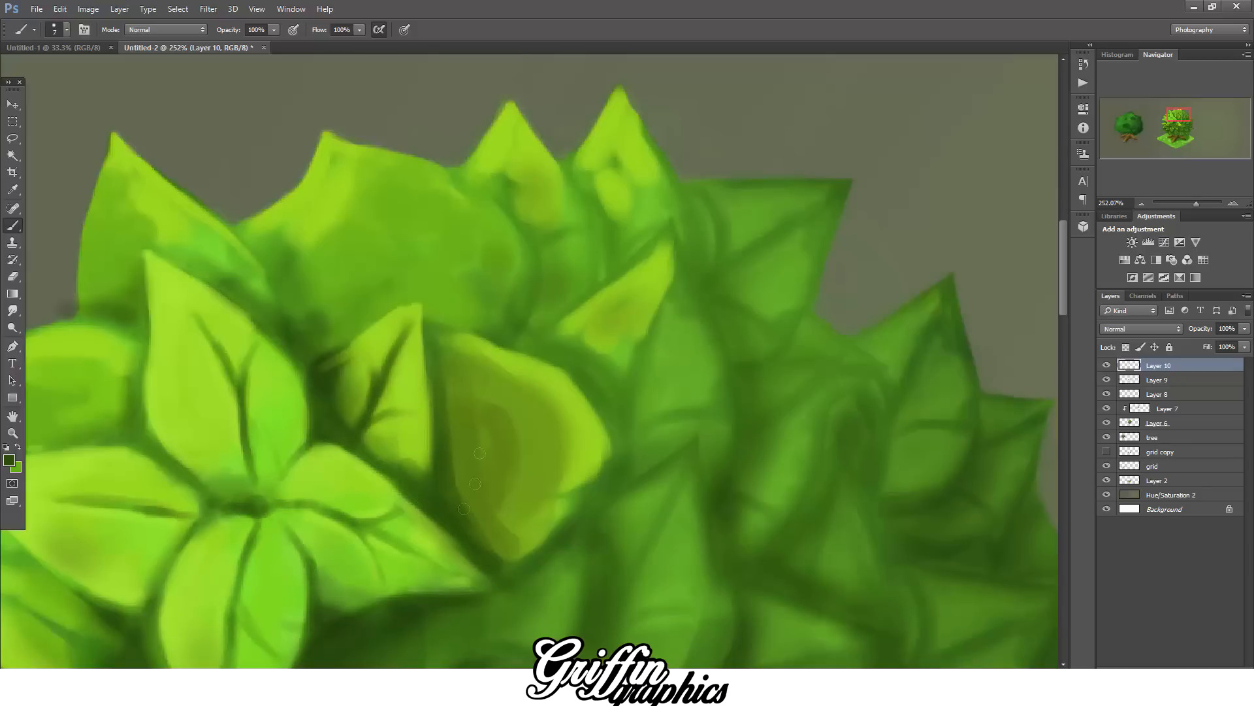
# - Sample the rounded leaf's colour, choose a lighter green and fill the leaf's lower part with it
pyautogui.keyDown('alt'); pyautogui.click(477, 440); pyautogui.keyUp('alt')
pyautogui.click(9, 460)
pyautogui.click(1013, 465)
pyautogui.click(1172, 435)
pyautogui.moveTo(447, 416); pyautogui.dragTo(600, 469)
pyautogui.moveTo(602, 470)
pyautogui.mouseDown()
pyautogui.moveTo(516, 495)
pyautogui.moveTo(469, 431)
pyautogui.mouseUp()
# - Choose a darker green, reduce the brush to size 3 and draw the outline and veins on the rounded leaf
pyautogui.click(9, 460)
pyautogui.click(1021, 513)
pyautogui.click(1173, 436)
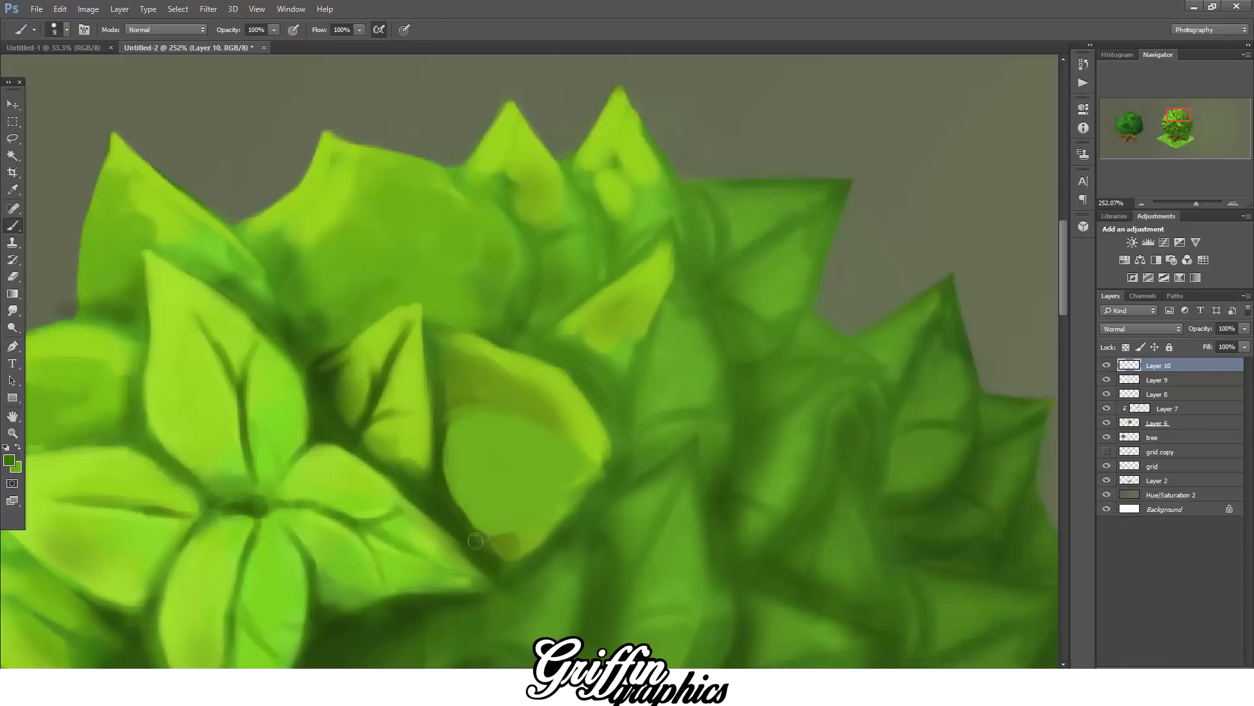
pyautogui.press('[')
pyautogui.press('[')
pyautogui.moveTo(483, 527)
pyautogui.mouseDown()
pyautogui.moveTo(598, 482)
pyautogui.moveTo(451, 413)
pyautogui.mouseUp()
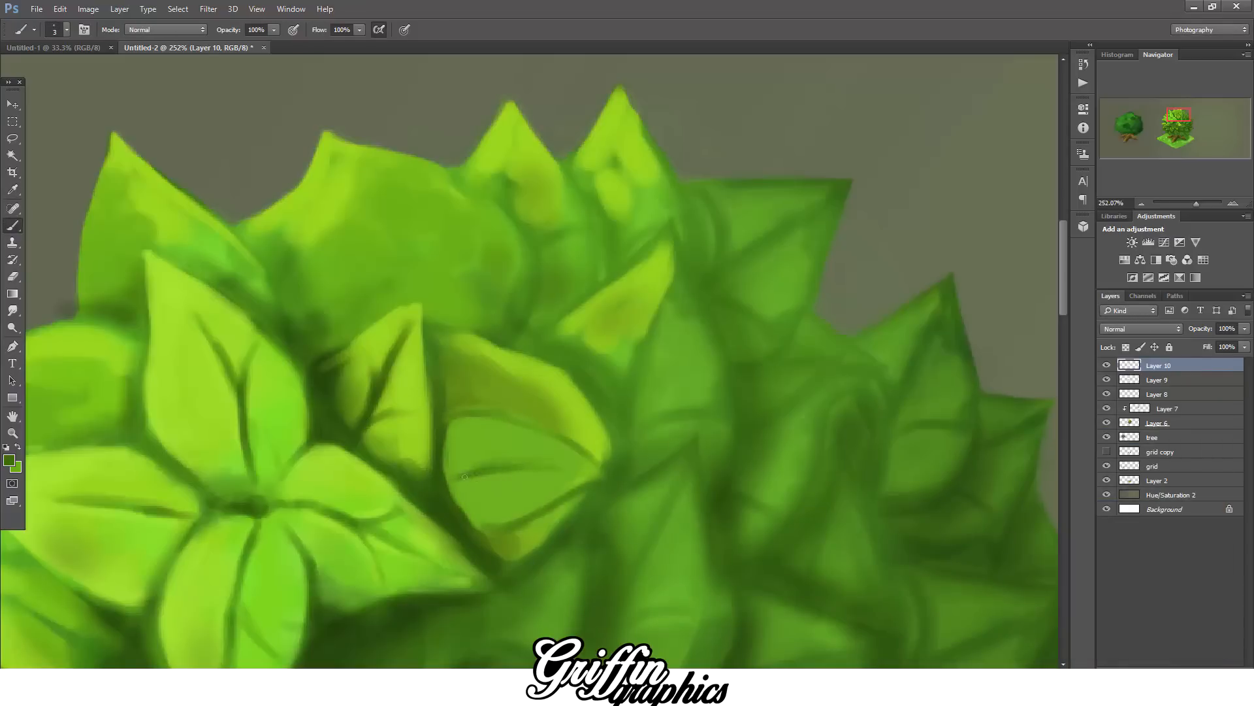
# - Hide Layer 9 to check how its shadows affect the whole tree
pyautogui.scroll(-7, 560, 453)
pyautogui.click(1107, 379)
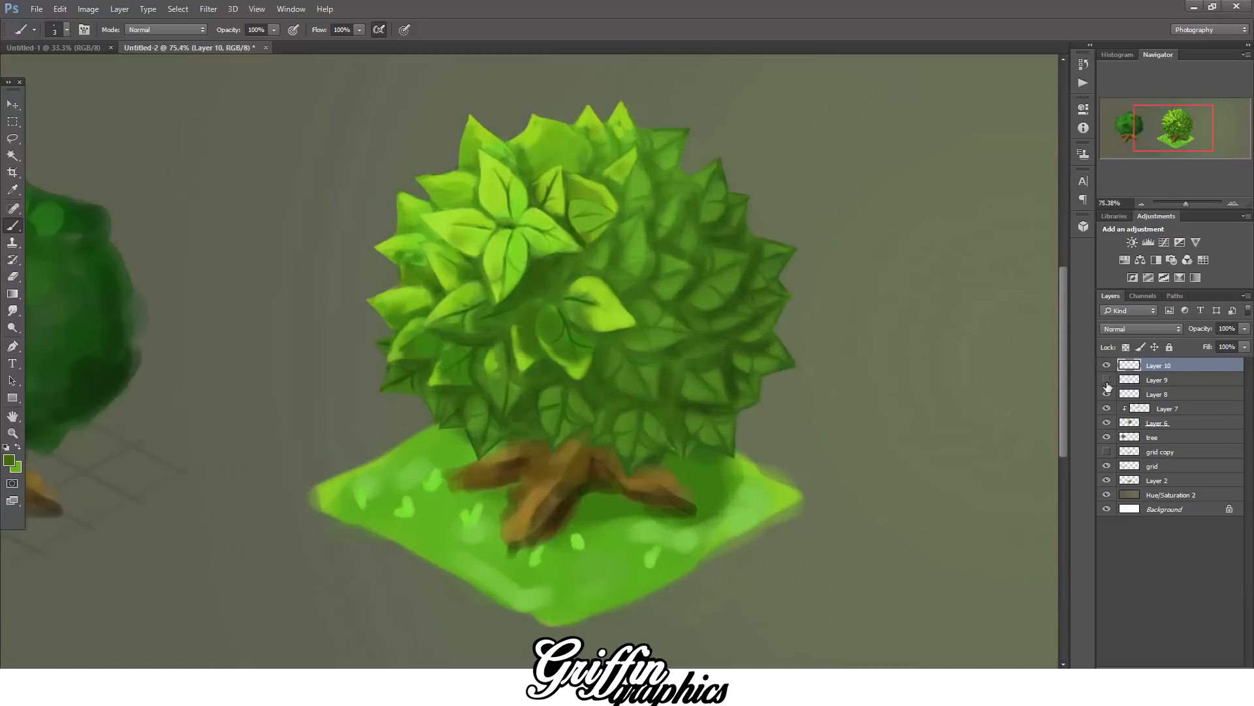
# - Show Layer 9 again and lower its opacity to soften its shadows
pyautogui.click(1107, 380)
pyautogui.click(1157, 379)
pyautogui.click(1245, 329)
pyautogui.moveTo(1246, 341); pyautogui.dragTo(1213, 341)
# - Choose a dark green, enlarge the brush to size 30 and paint shadow beside and below the folded leaf on Layer 10
pyautogui.scroll(4, 569, 157)
pyautogui.click(599, 322)
pyautogui.click(10, 460)
pyautogui.click(1013, 563)
pyautogui.click(1173, 435)
pyautogui.click(1158, 365)
pyautogui.press(']')
pyautogui.press(']')
pyautogui.press(']')
pyautogui.press(']')
pyautogui.press(']')
pyautogui.press(']')
pyautogui.press(']')
pyautogui.press(']')
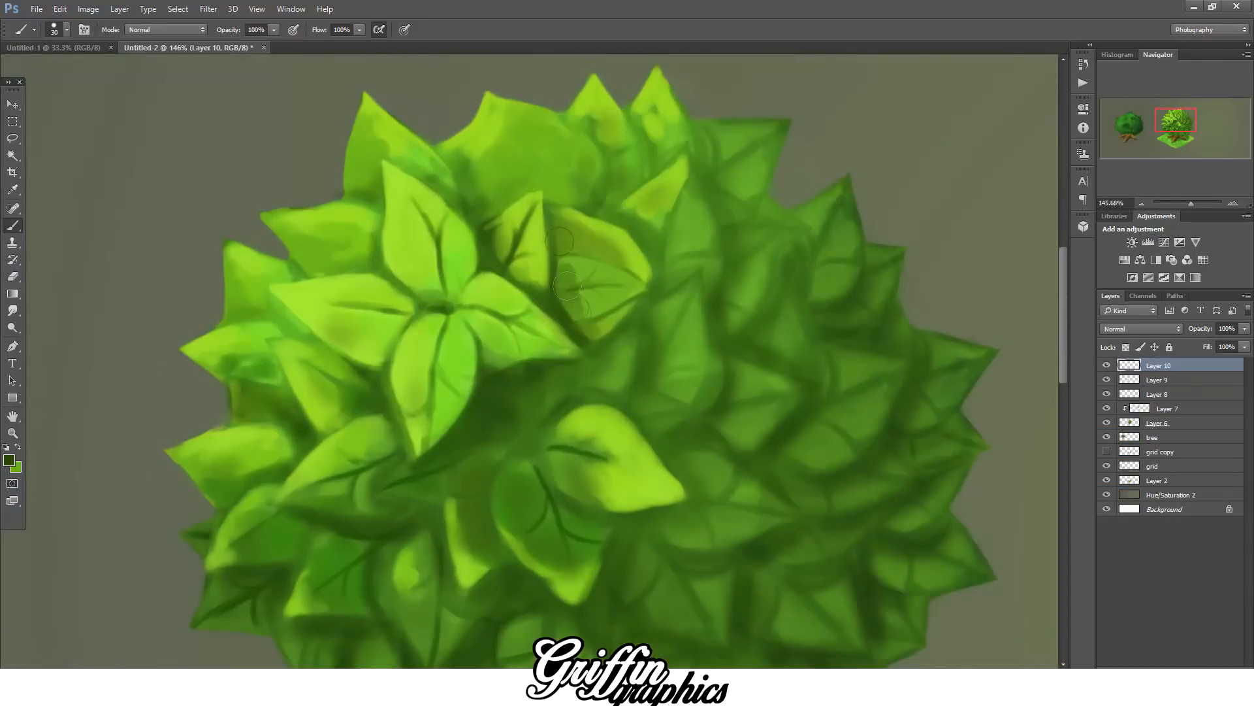
pyautogui.moveTo(560, 261)
pyautogui.mouseDown()
pyautogui.moveTo(611, 366)
pyautogui.moveTo(572, 399)
pyautogui.mouseUp()
pyautogui.press('[')
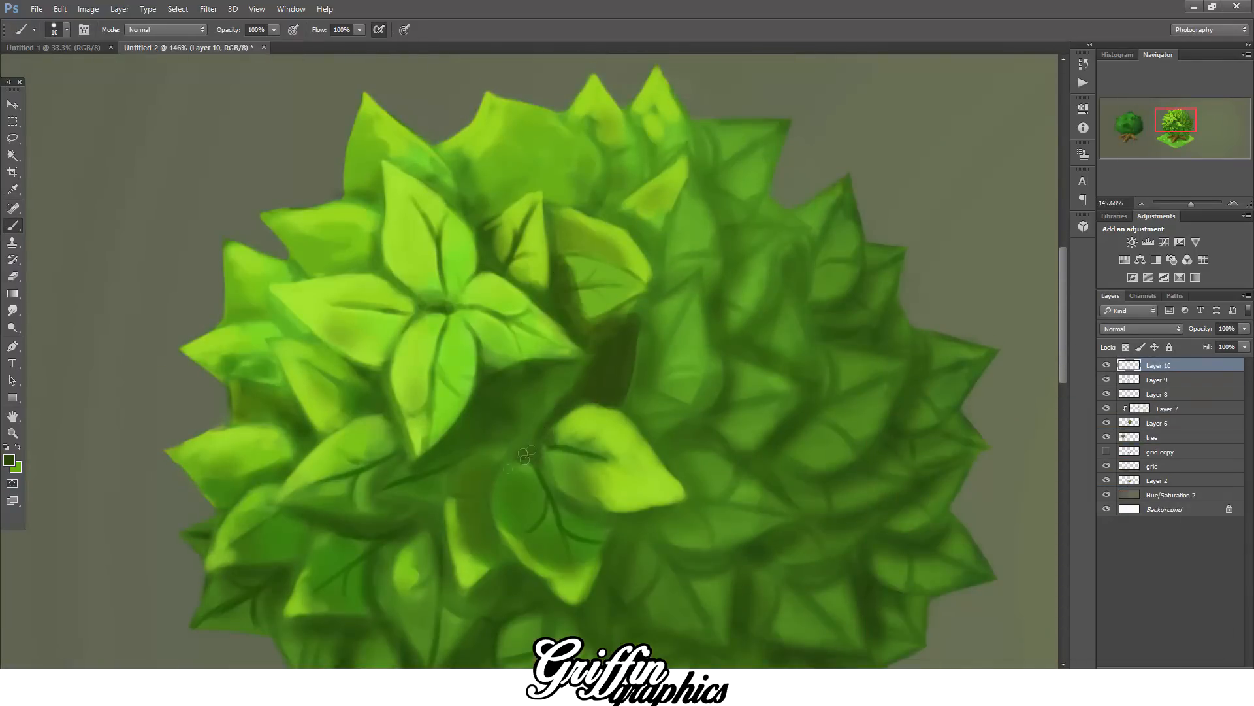
# - Fill the gap below the four-petal cluster and around the rounded leaf with dark green shadow, varying the brush size
pyautogui.moveTo(524, 455)
pyautogui.mouseDown()
pyautogui.moveTo(497, 405)
pyautogui.moveTo(571, 375)
pyautogui.mouseUp()
pyautogui.click(67, 29)
pyautogui.moveTo(520, 428)
pyautogui.mouseDown()
pyautogui.moveTo(450, 480)
pyautogui.moveTo(483, 556)
pyautogui.mouseUp()
pyautogui.press('[')
pyautogui.press('[')
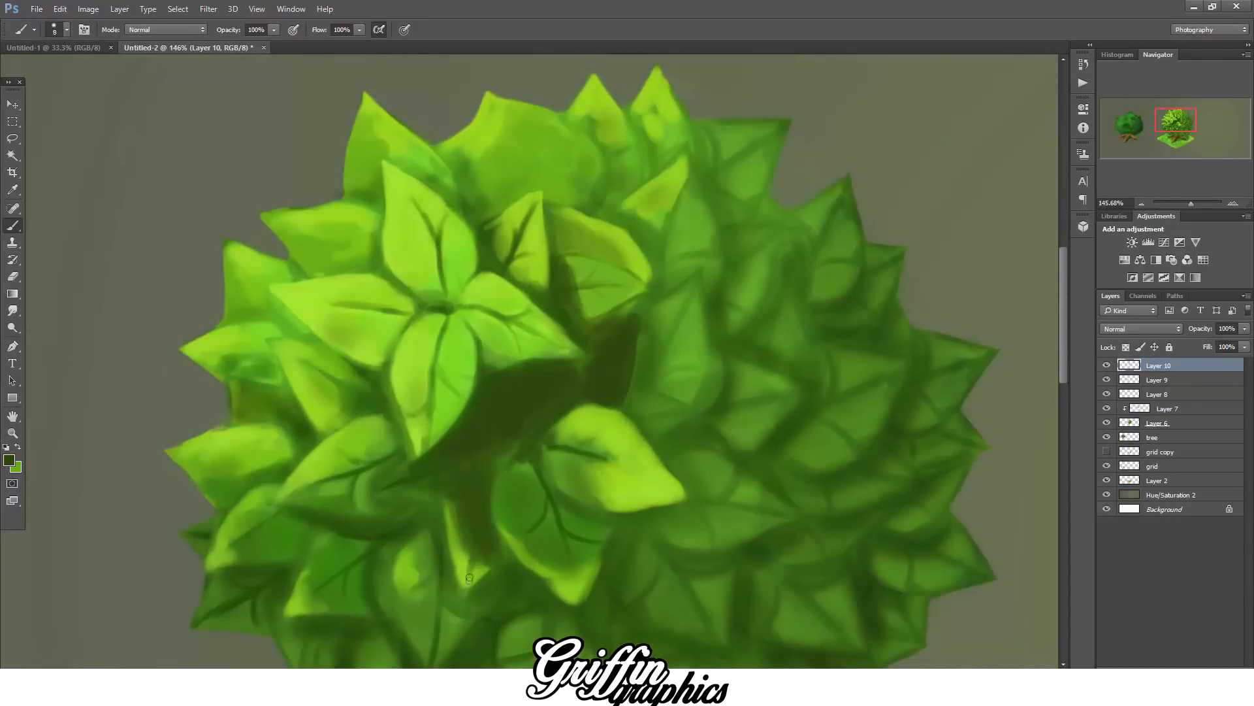
pyautogui.press(']')
pyautogui.press(']')
pyautogui.press(']')
pyautogui.moveTo(520, 510); pyautogui.dragTo(526, 456)
pyautogui.press('[')
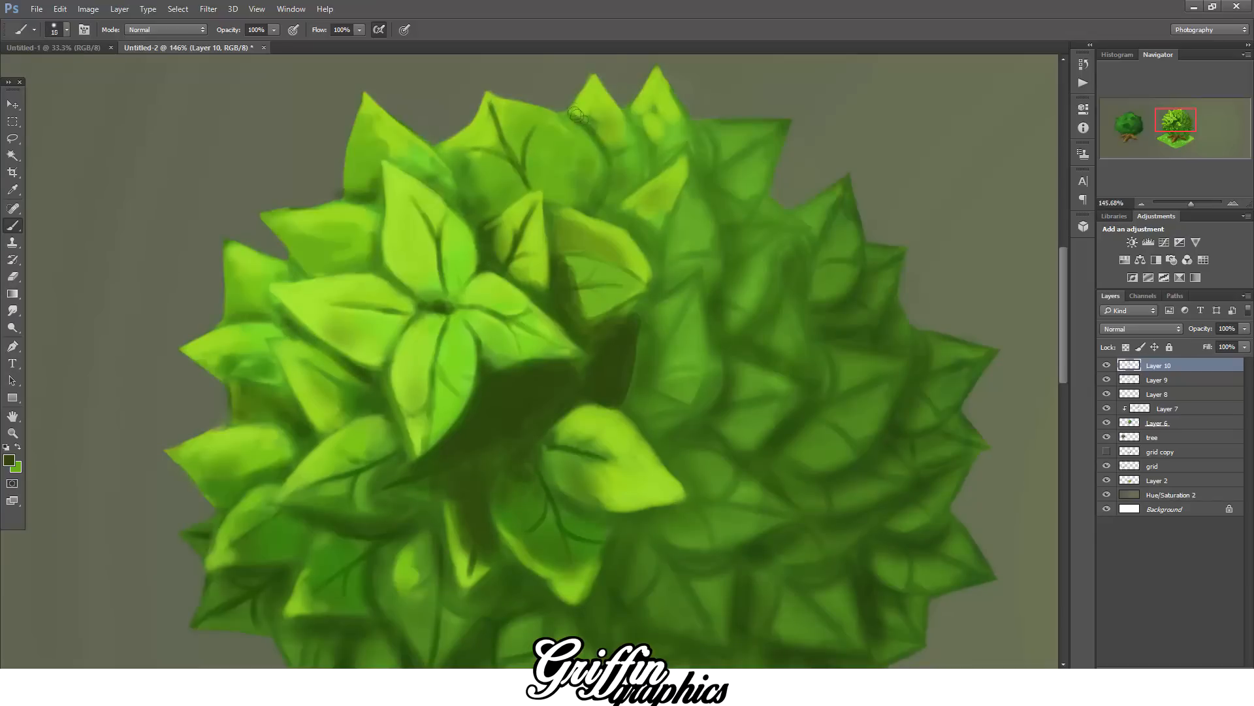
# - Choose a medium green and shade the folded leaf beside the four-petal cluster
pyautogui.moveTo(614, 199); pyautogui.dragTo(639, 234)
pyautogui.moveTo(578, 270); pyautogui.dragTo(595, 313)
pyautogui.click(10, 460)
pyautogui.click(1004, 510)
pyautogui.click(1183, 429)
pyautogui.moveTo(586, 269); pyautogui.dragTo(608, 301)
pyautogui.scroll(-8, 672, 352)
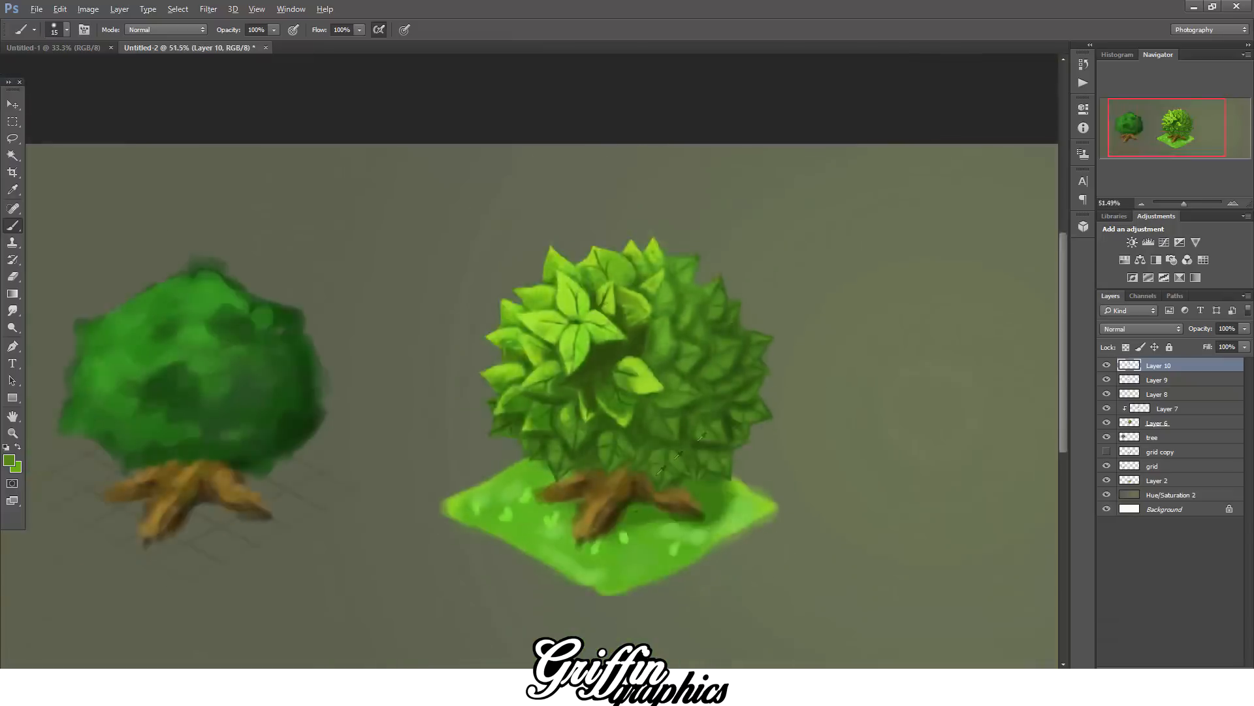
# - Choose a bright lime green and paint highlights on the tips and edges of the crown's lower-left leaves
pyautogui.scroll(9, 591, 573)
pyautogui.click(9, 460)
pyautogui.click(1013, 463)
pyautogui.click(1179, 431)
pyautogui.moveTo(503, 337); pyautogui.dragTo(497, 238)
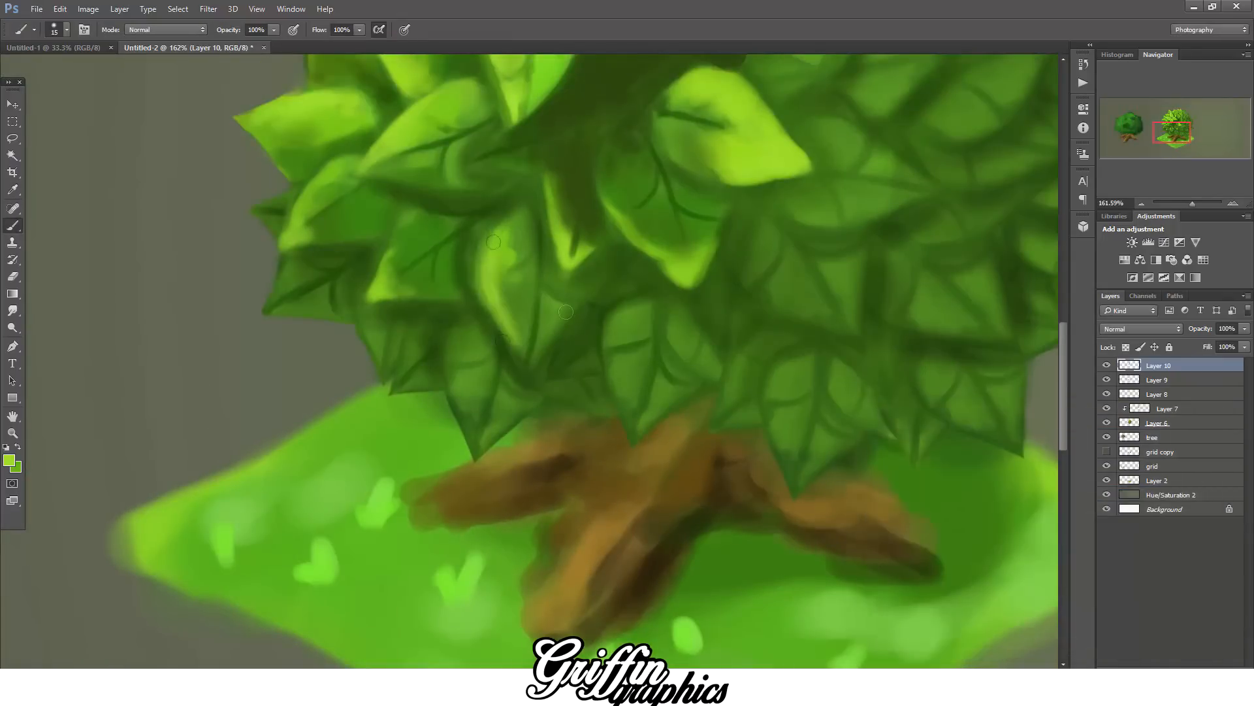
pyautogui.moveTo(621, 202); pyautogui.dragTo(637, 232)
pyautogui.moveTo(653, 242); pyautogui.dragTo(692, 284)
pyautogui.moveTo(622, 382); pyautogui.dragTo(641, 429)
pyautogui.moveTo(456, 388); pyautogui.dragTo(477, 444)
pyautogui.moveTo(417, 346); pyautogui.dragTo(395, 386)
pyautogui.moveTo(373, 336); pyautogui.dragTo(384, 362)
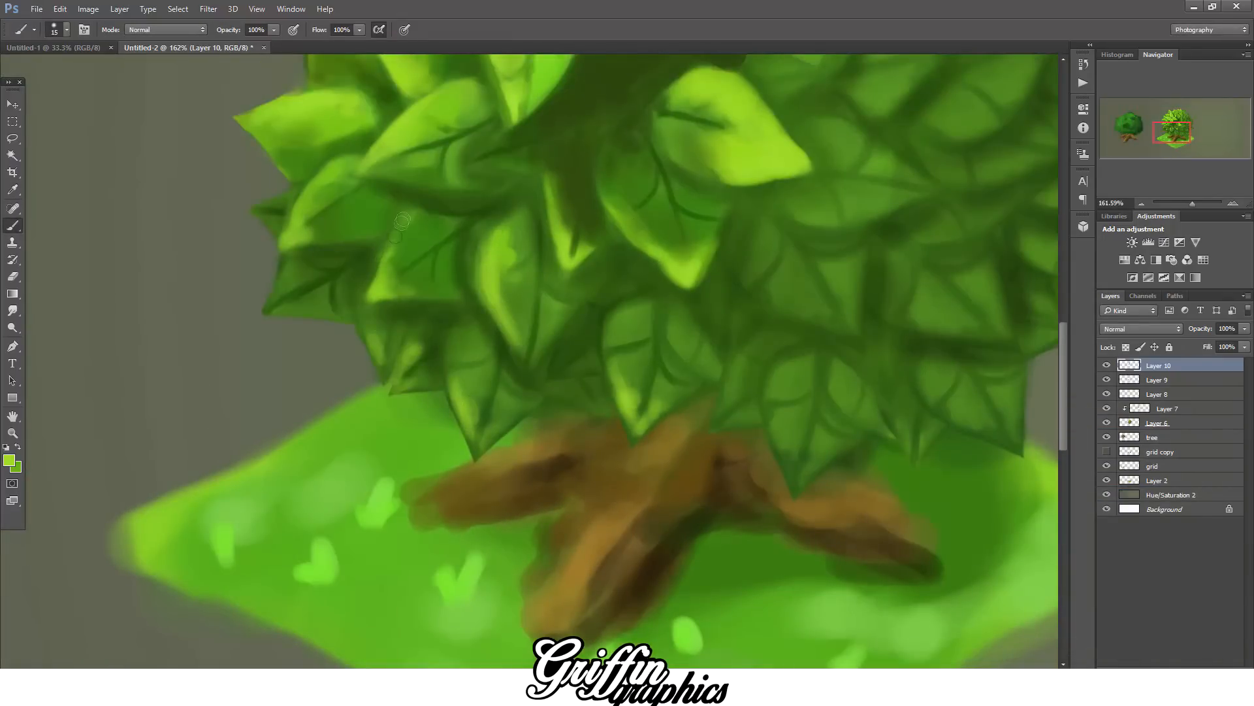
pyautogui.moveTo(410, 228); pyautogui.dragTo(389, 288)
pyautogui.moveTo(297, 243); pyautogui.dragTo(352, 243)
pyautogui.moveTo(282, 293); pyautogui.dragTo(336, 315)
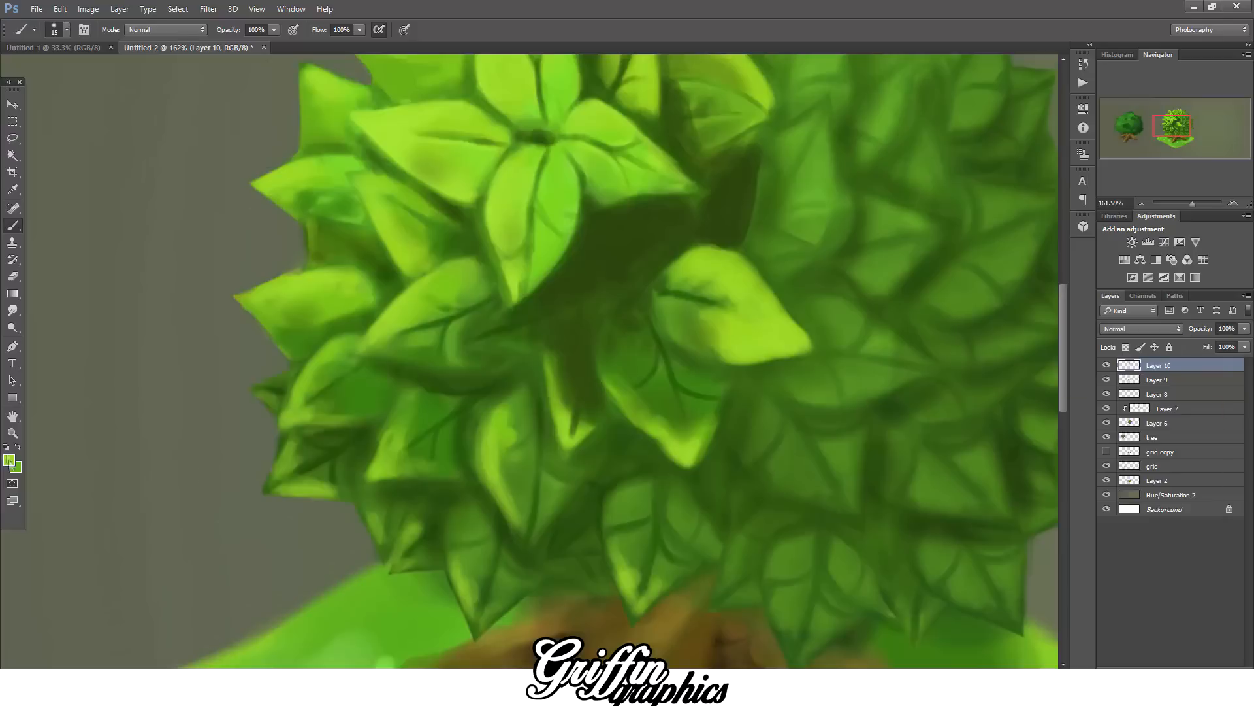
# - Repaint the leaf below the rounded leaf in olive green and darken its upper part with deep green
pyautogui.click(9, 460)
pyautogui.moveTo(628, 356); pyautogui.dragTo(704, 393)
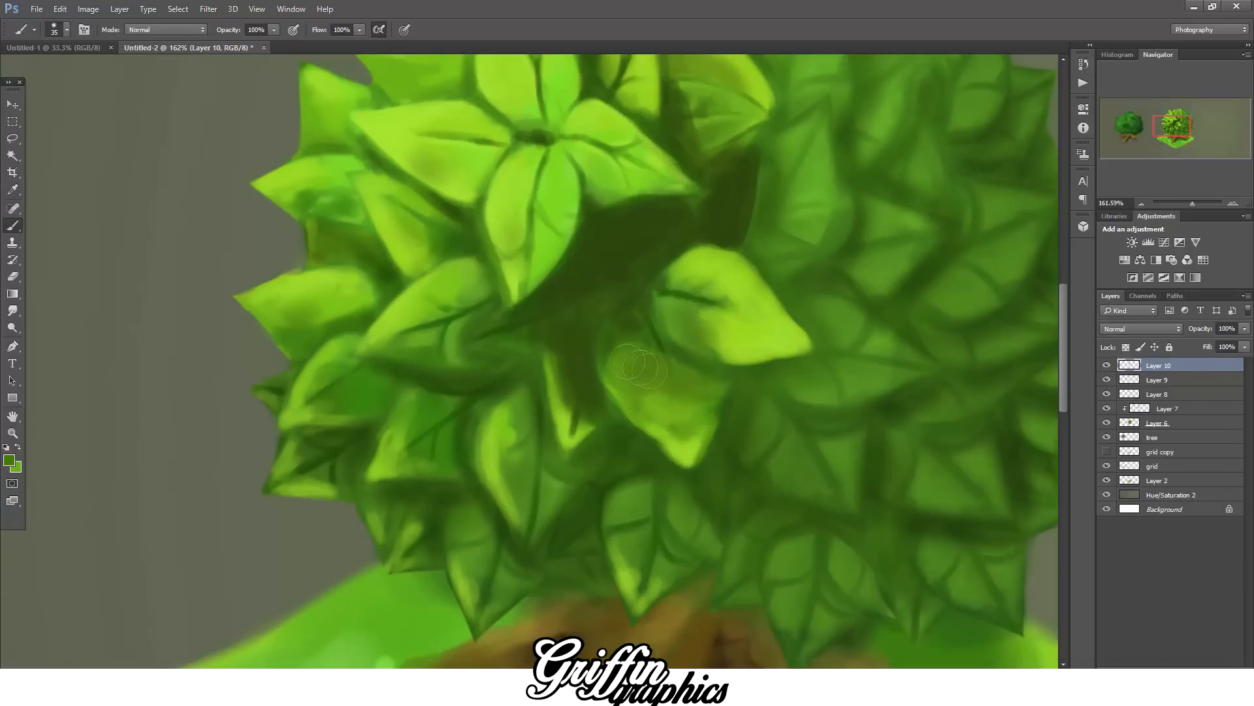
pyautogui.click(10, 460)
pyautogui.moveTo(627, 333); pyautogui.dragTo(653, 362)
pyautogui.click(9, 460)
pyautogui.moveTo(634, 294); pyautogui.dragTo(591, 334)
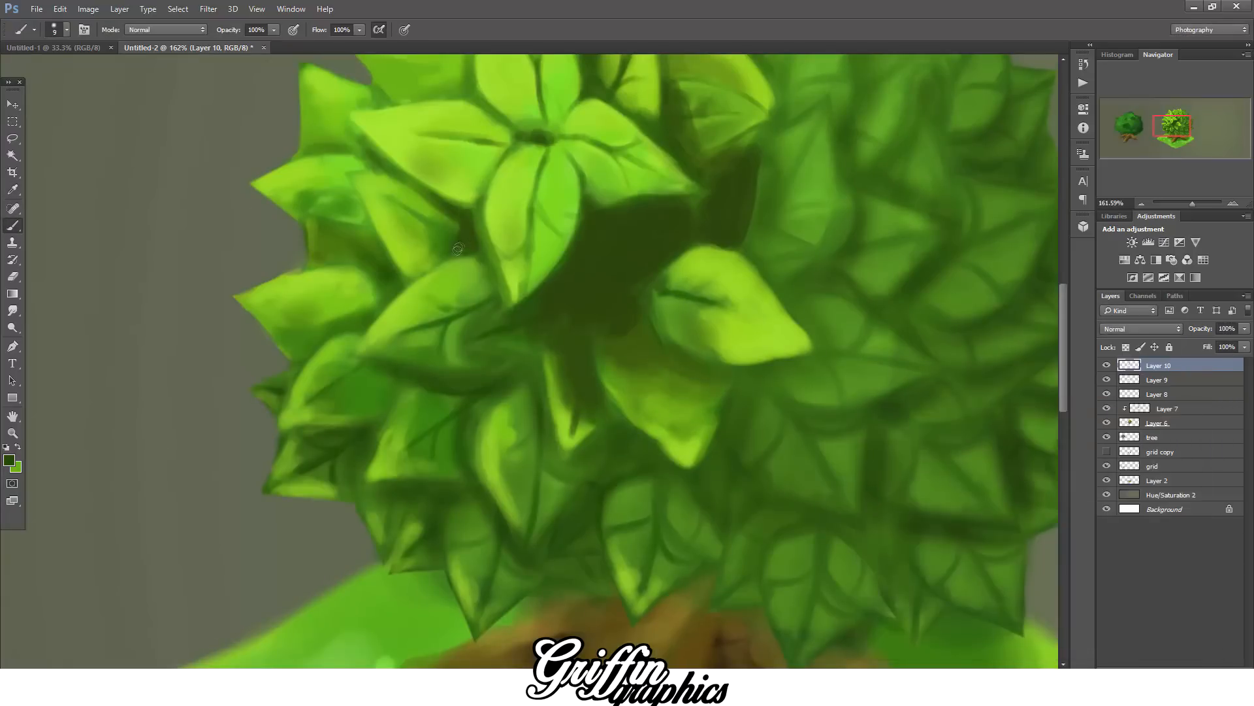
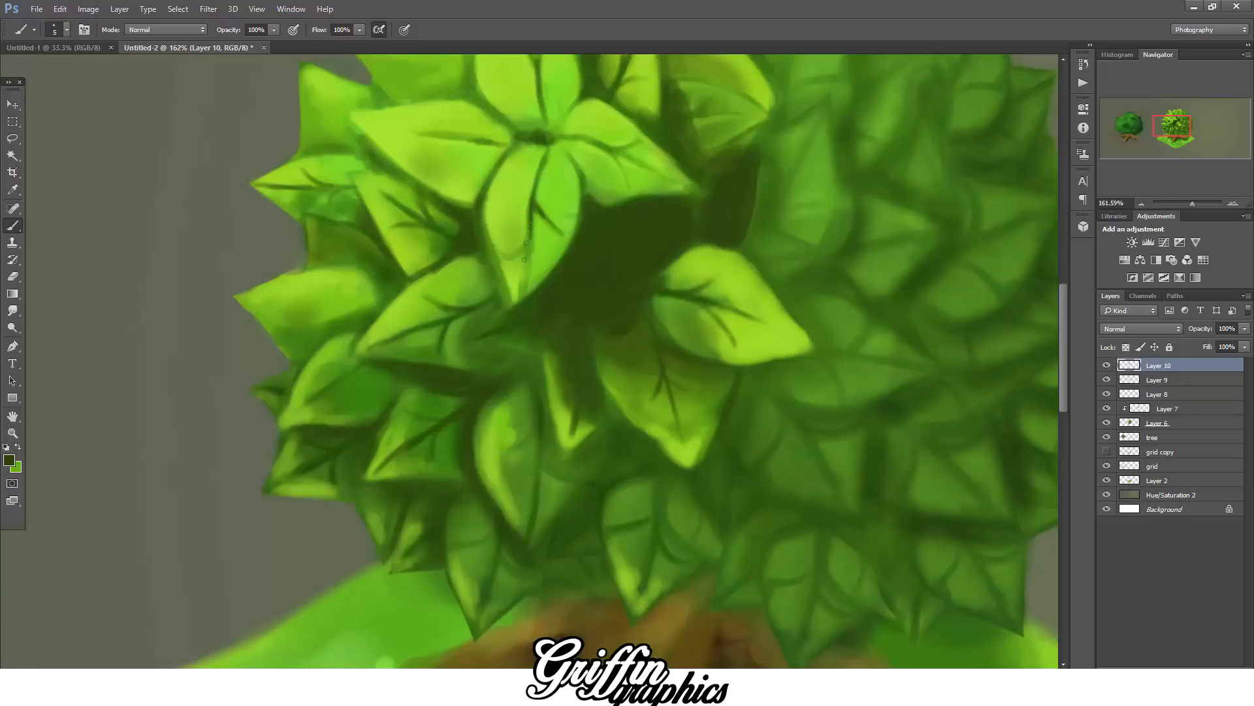
# - Draw thin dark veins on the leaves at the crown's left side and lower edge with a small brush
pyautogui.scroll(3, 451, 152)
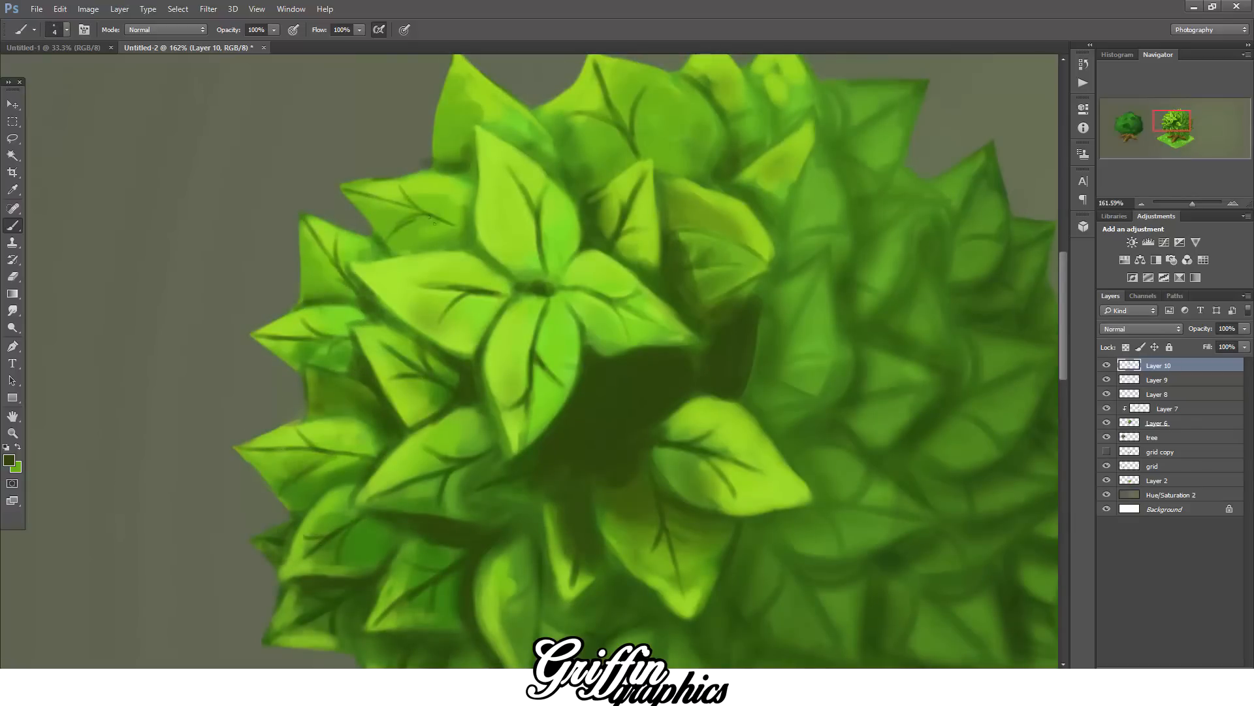
pyautogui.scroll(2, 426, 214)
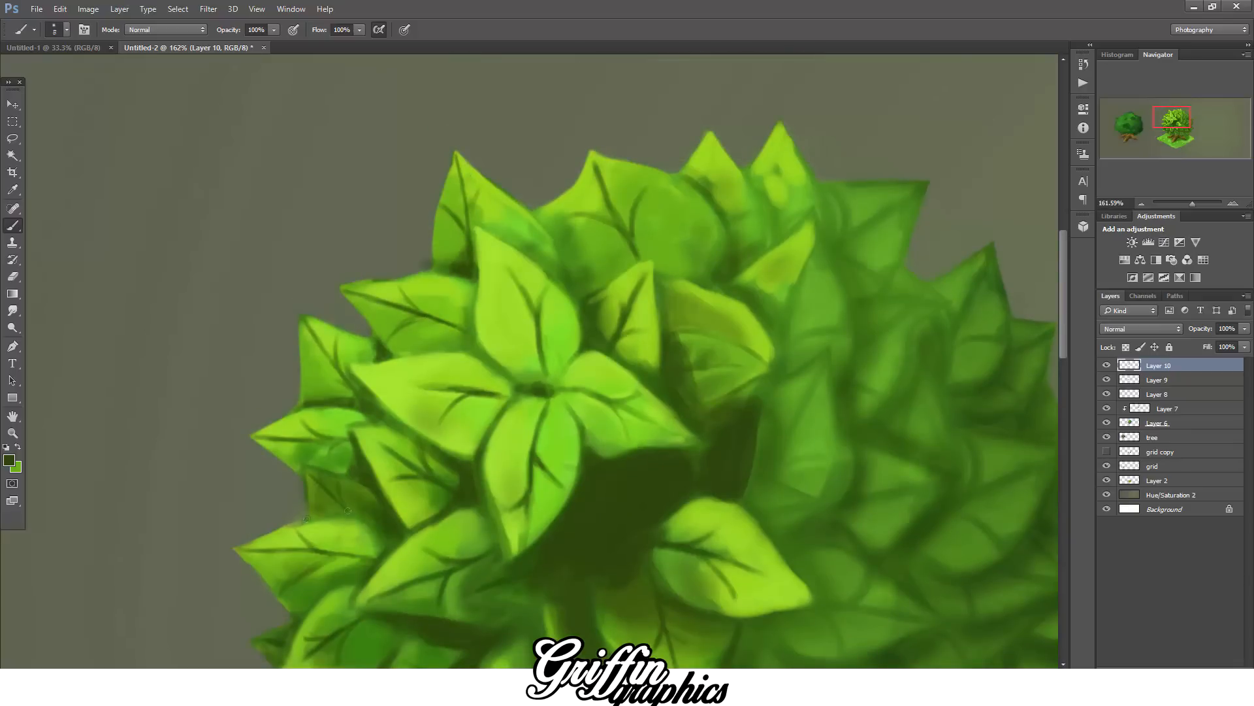
pyautogui.scroll(-7, 534, 444)
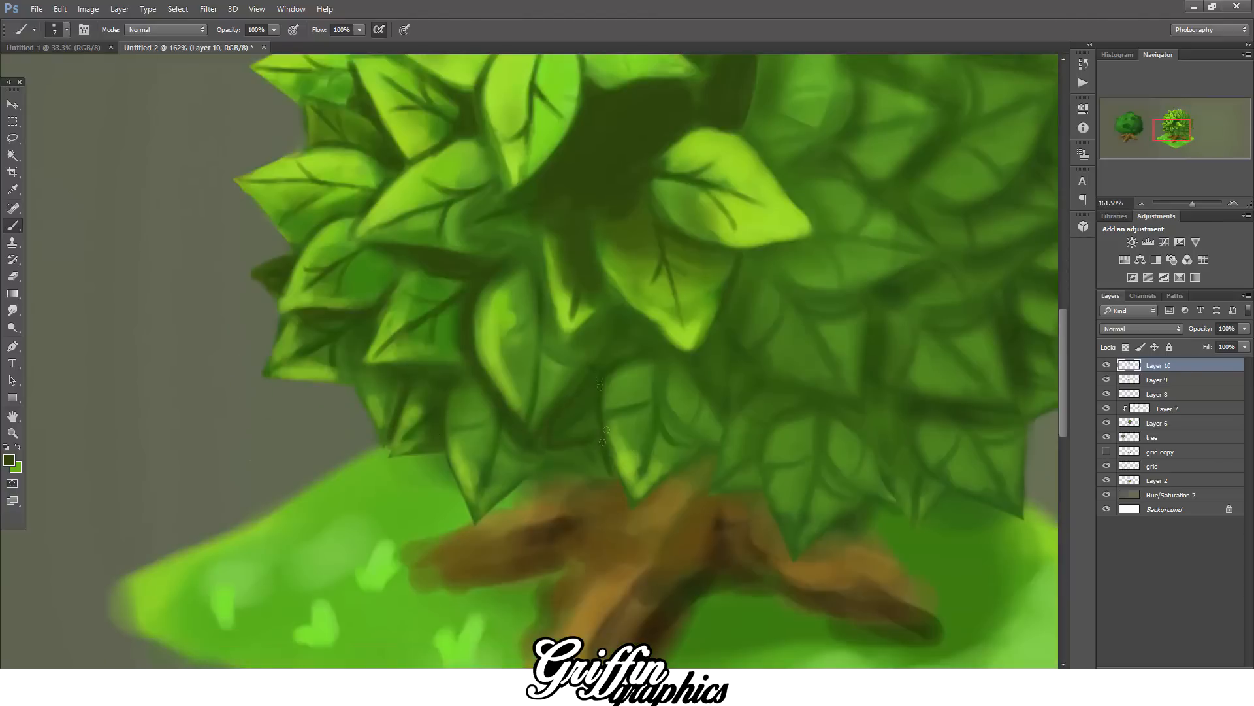
pyautogui.press('[')
pyautogui.press('[')
pyautogui.moveTo(632, 338); pyautogui.dragTo(662, 351)
pyautogui.moveTo(663, 403); pyautogui.dragTo(680, 439)
# - Enlarge the brush and darken the gaps between the leaves at the crown's lower middle
pyautogui.press(']')
pyautogui.press(']')
pyautogui.press(']')
pyautogui.press(']')
pyautogui.press(']')
pyautogui.press(']')
pyautogui.press(']')
pyautogui.press(']')
pyautogui.moveTo(713, 346); pyautogui.dragTo(728, 403)
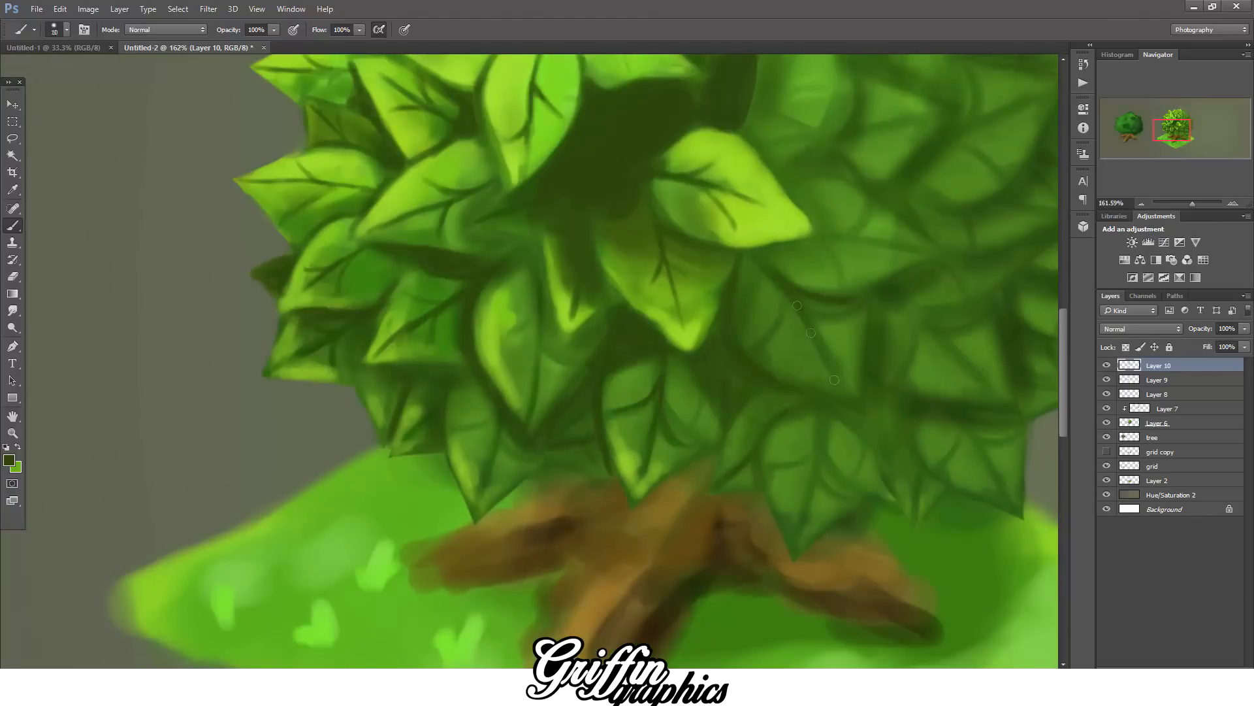
pyautogui.hotkey('ctrl', '0')
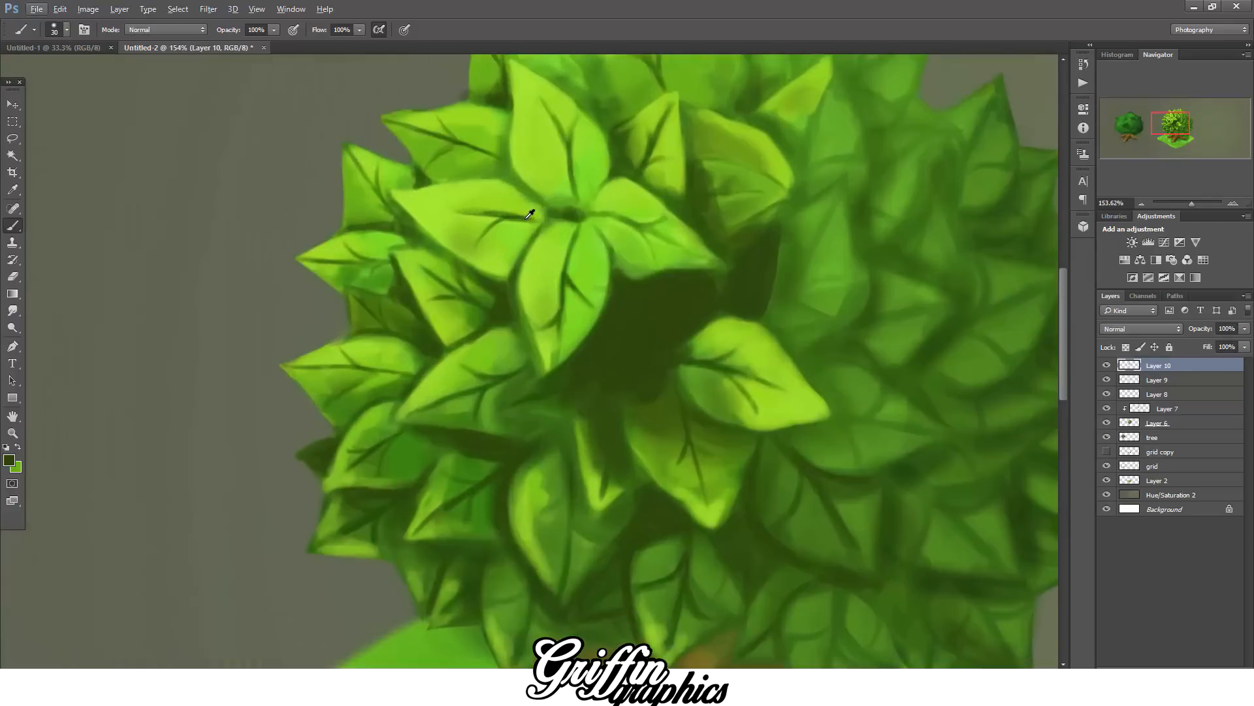
# - Choose a bright green based on the left petal, reduce the brush to size 2 and draw thin highlights beside the left leaves' veins
pyautogui.keyDown('alt'); pyautogui.click(529, 214); pyautogui.keyUp('alt')
pyautogui.press('[')
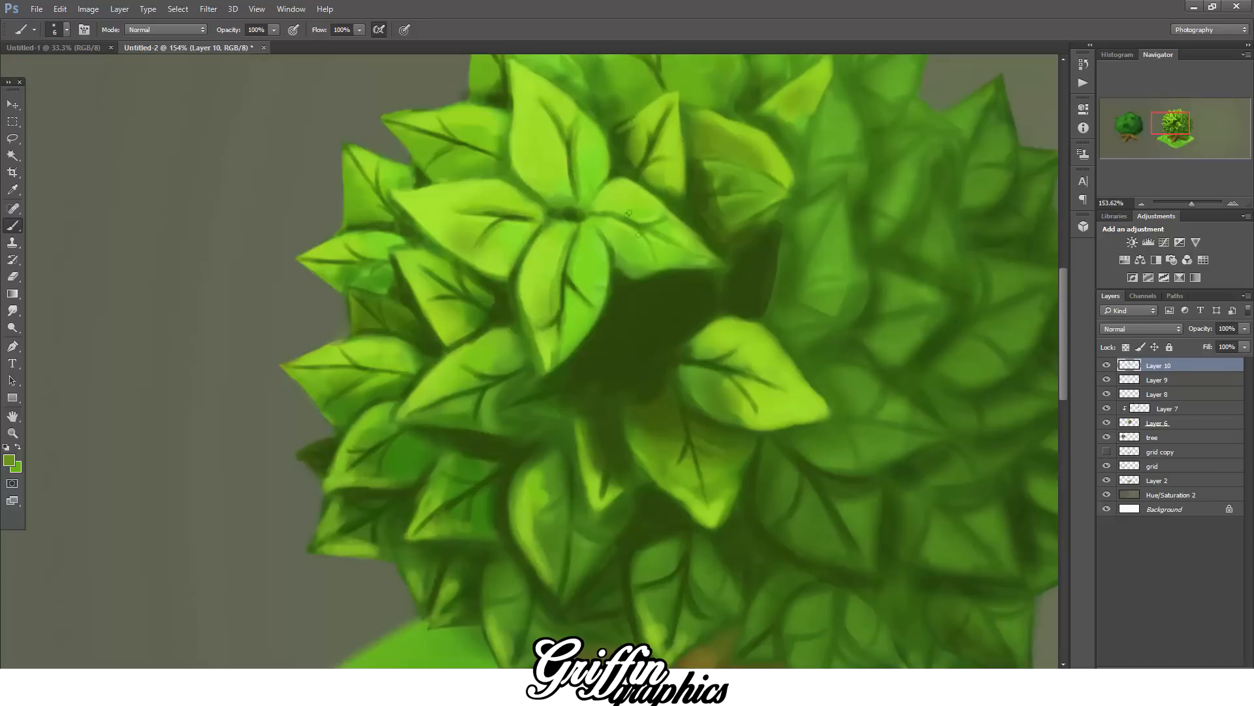
pyautogui.click(9, 460)
pyautogui.click(1013, 540)
pyautogui.click(1176, 434)
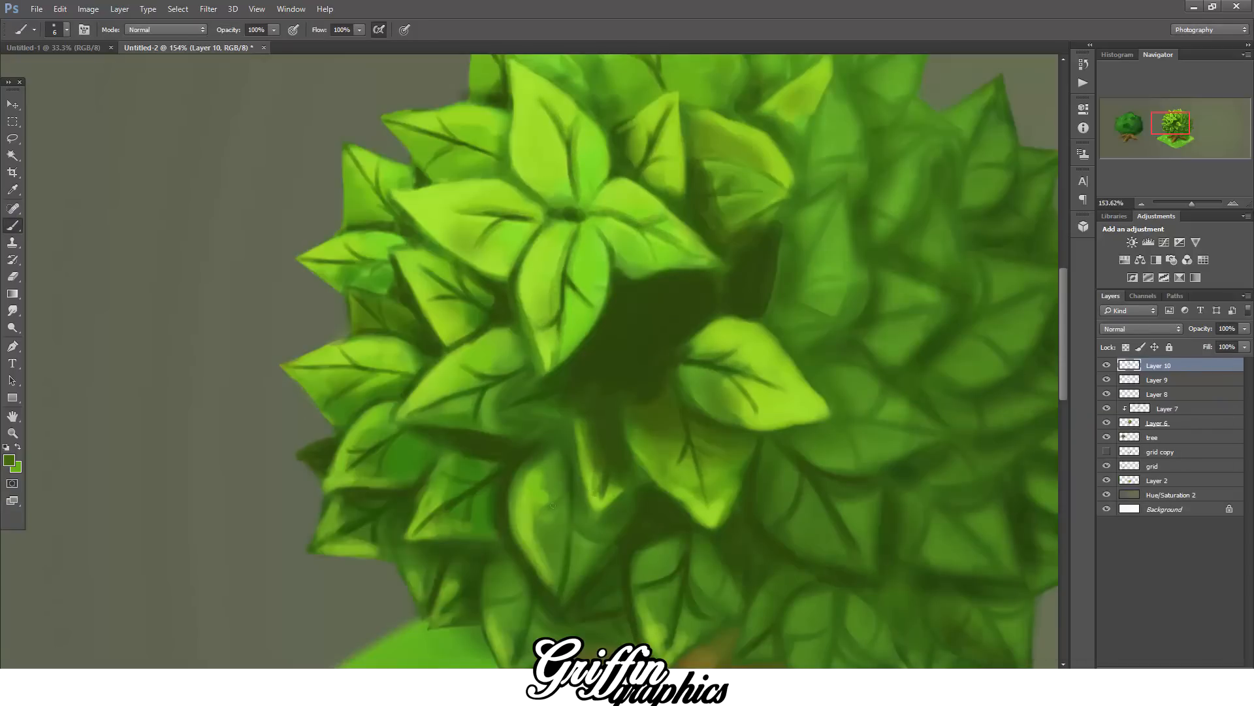
pyautogui.click(9, 460)
pyautogui.click(1019, 472)
pyautogui.click(1176, 434)
pyautogui.scroll(5, 425, 384)
pyautogui.press('[')
pyautogui.press('[')
pyautogui.press('[')
pyautogui.press('[')
pyautogui.moveTo(391, 463); pyautogui.dragTo(554, 402)
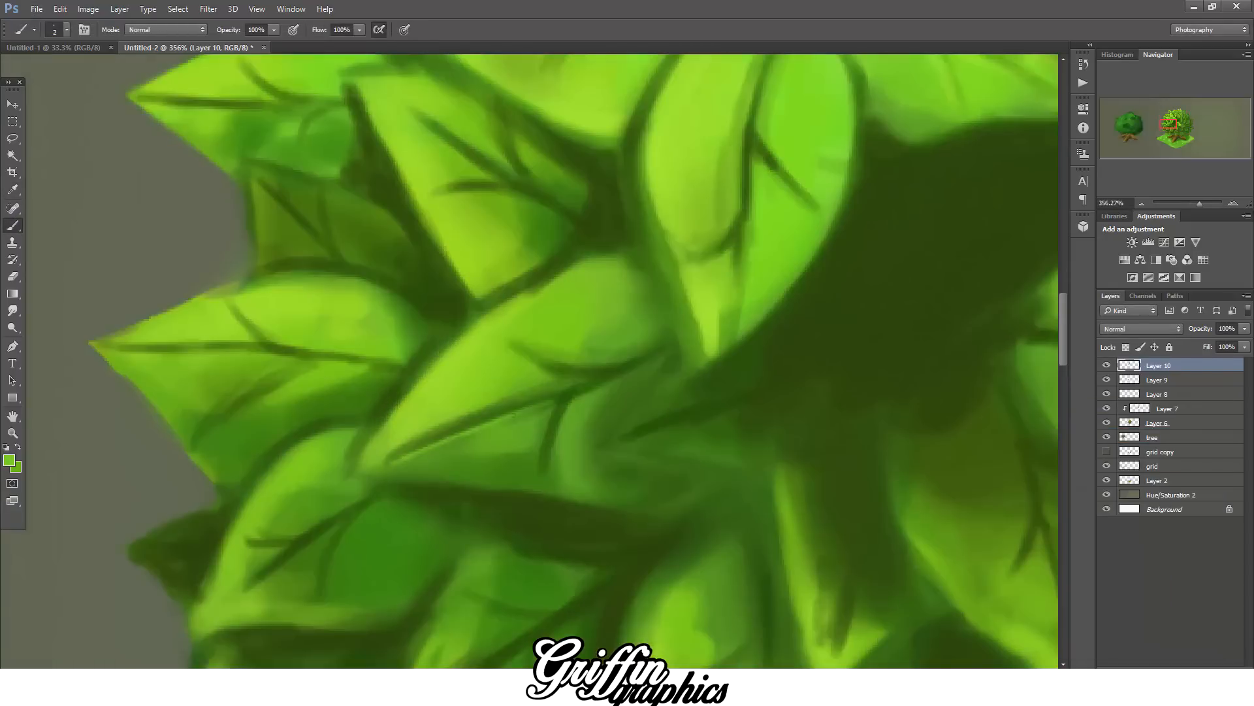
pyautogui.press(']')
pyautogui.moveTo(553, 456); pyautogui.dragTo(652, 363)
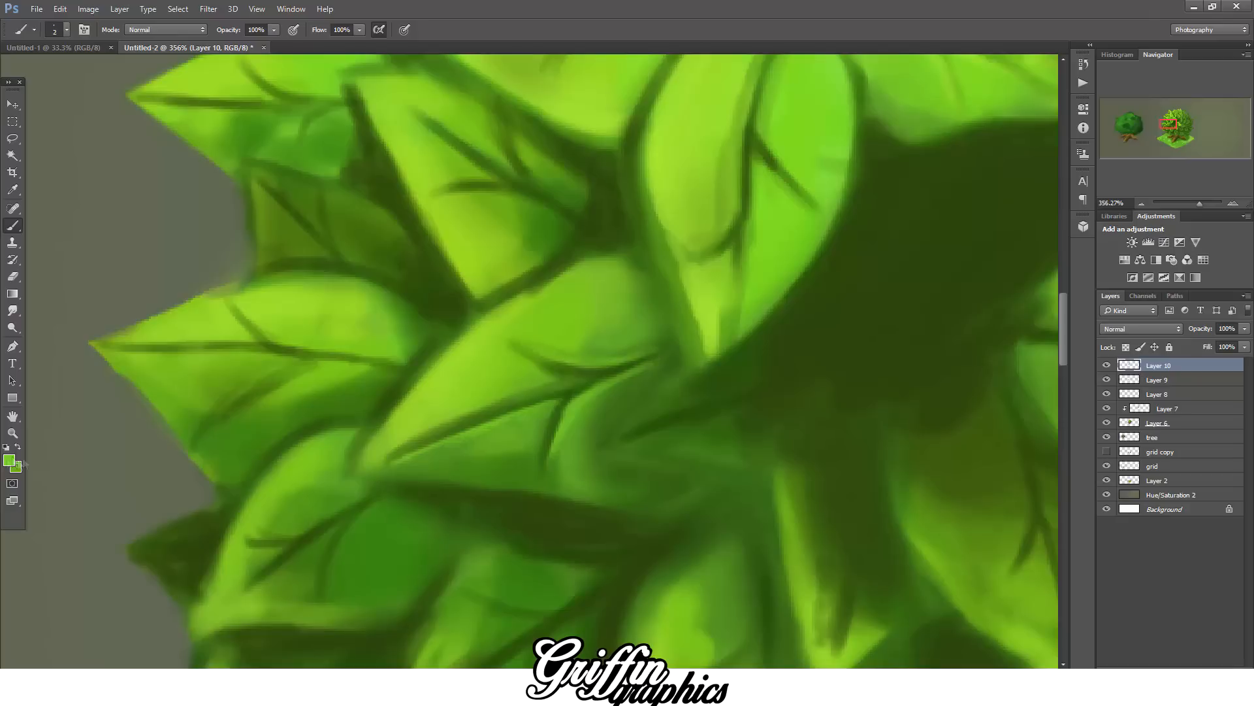
# - Choose a lighter lime green and draw thin highlights along the veins of the pointed leaves at the crown's left edge
pyautogui.click(9, 460)
pyautogui.click(1009, 457)
pyautogui.click(1176, 434)
pyautogui.moveTo(200, 443); pyautogui.dragTo(226, 421)
pyautogui.moveTo(121, 347); pyautogui.dragTo(290, 355)
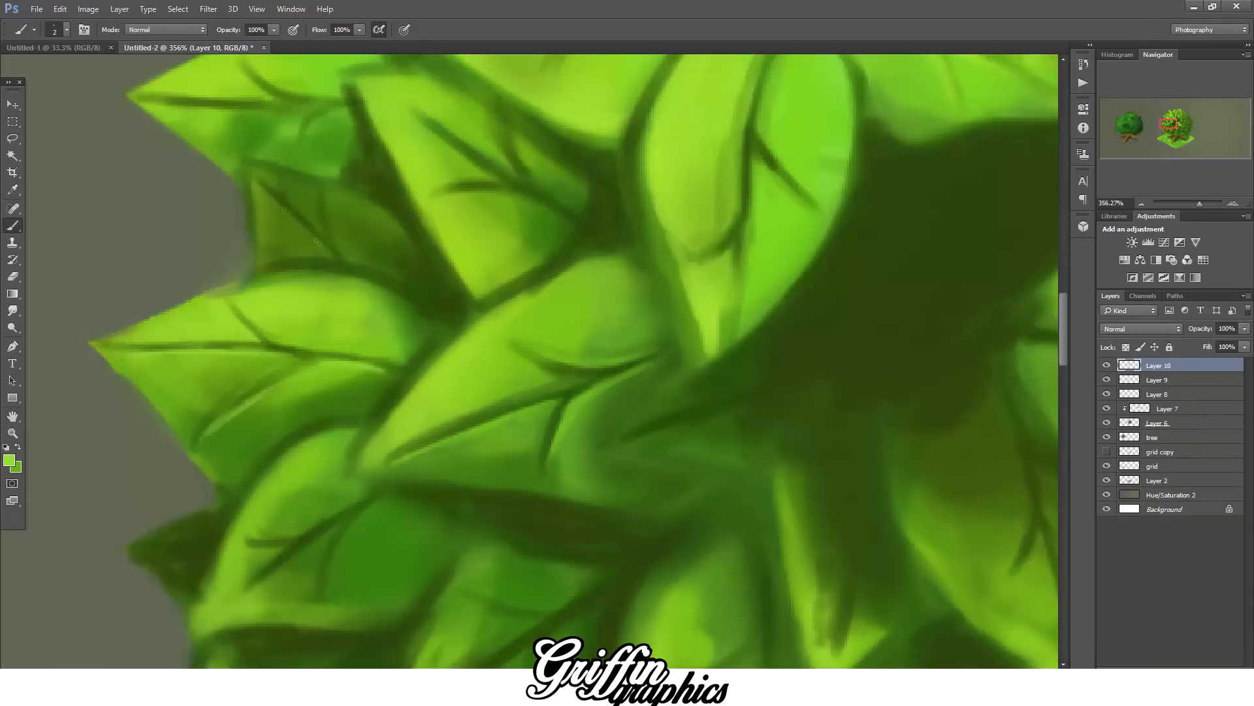
pyautogui.moveTo(471, 199); pyautogui.dragTo(563, 219)
pyautogui.scroll(2, 253, 251)
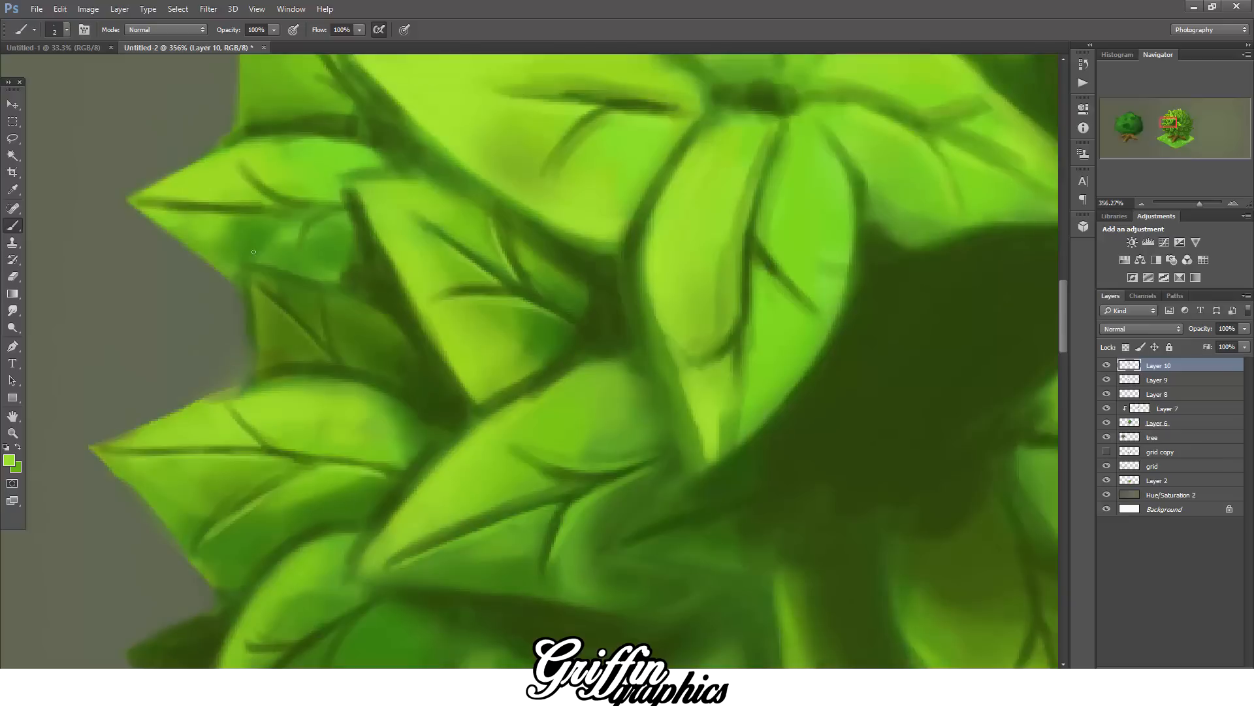
pyautogui.scroll(4, 334, 209)
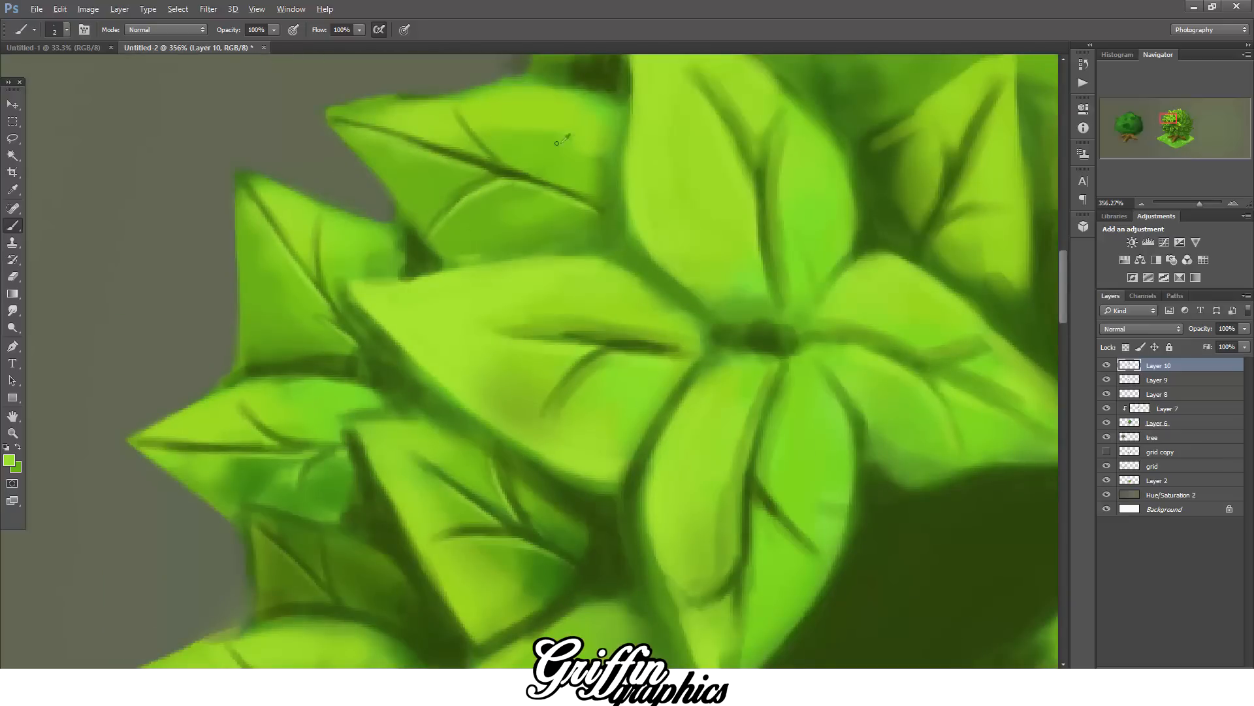
# - Brighten the small pointed leaf beside the four-petal cluster and add thin vein highlights to it with a size 3 brush
pyautogui.scroll(-1, 506, 416)
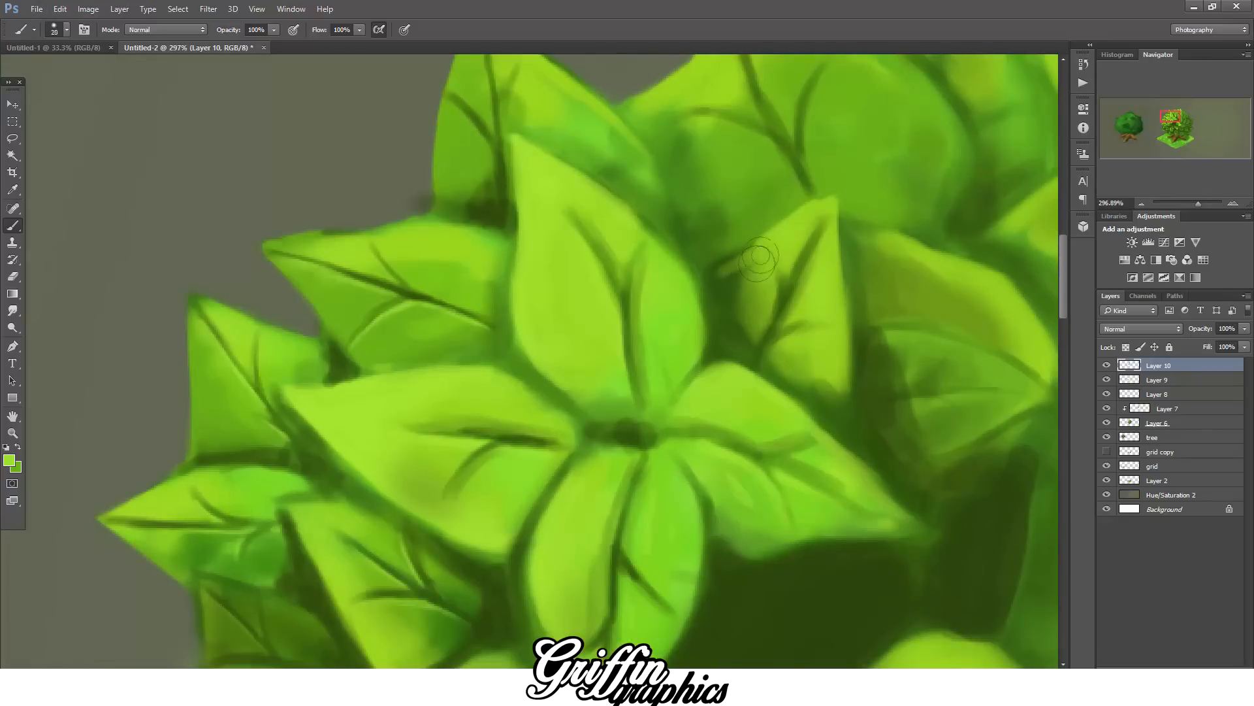
pyautogui.moveTo(759, 260); pyautogui.dragTo(746, 302)
pyautogui.press('[')
pyautogui.press('[')
pyautogui.press('[')
pyautogui.press('[')
pyautogui.press('[')
pyautogui.press('[')
pyautogui.press('[')
pyautogui.press('[')
pyautogui.press('[')
pyautogui.moveTo(819, 247); pyautogui.dragTo(777, 325)
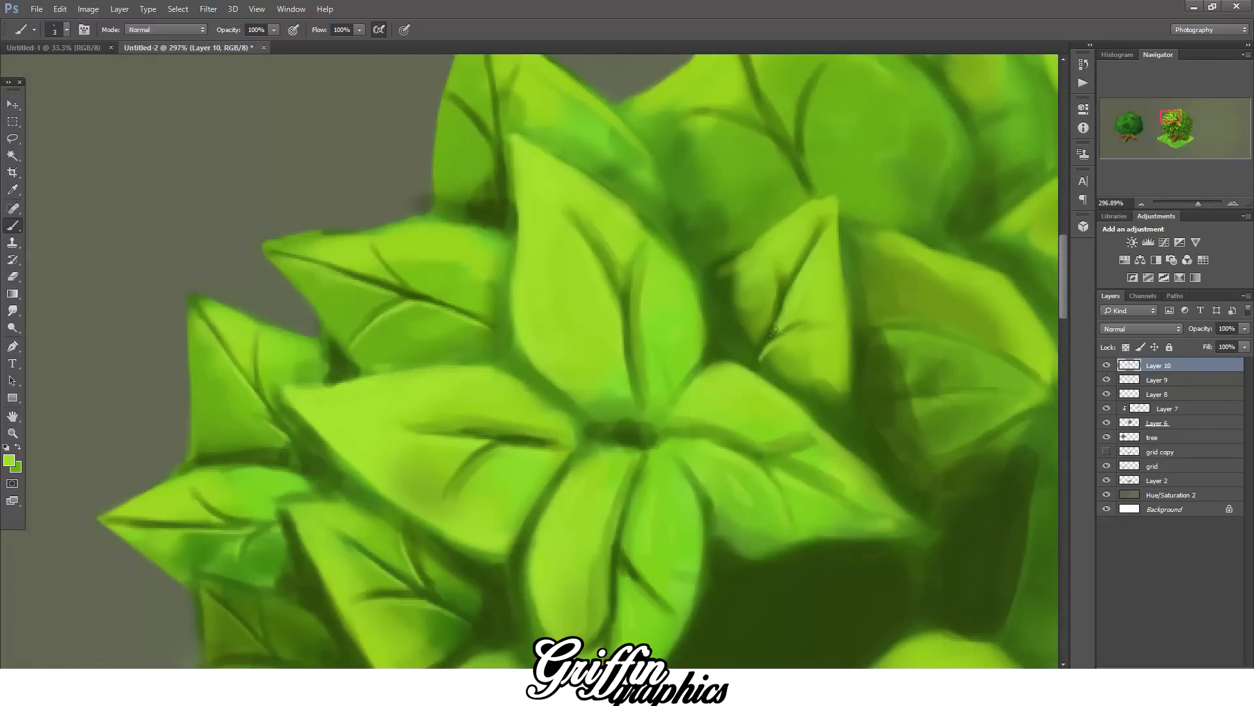
pyautogui.scroll(3, 494, 318)
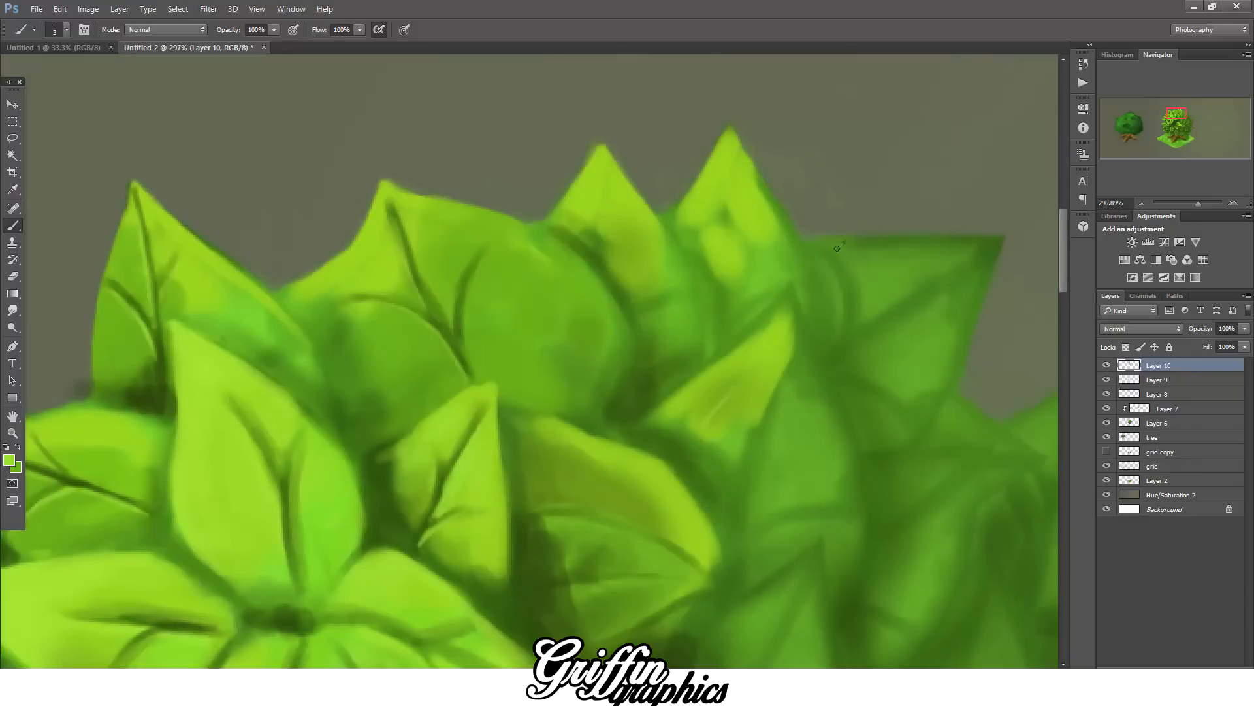
# - Compare the tree with and without Layer 10, and set that layer's opacity to 52%
pyautogui.scroll(-10, 837, 248)
pyautogui.click(1107, 366)
pyautogui.click(1107, 365)
pyautogui.click(1246, 329)
pyautogui.moveTo(1245, 343); pyautogui.dragTo(1213, 344)
pyautogui.scroll(2, 950, 502)
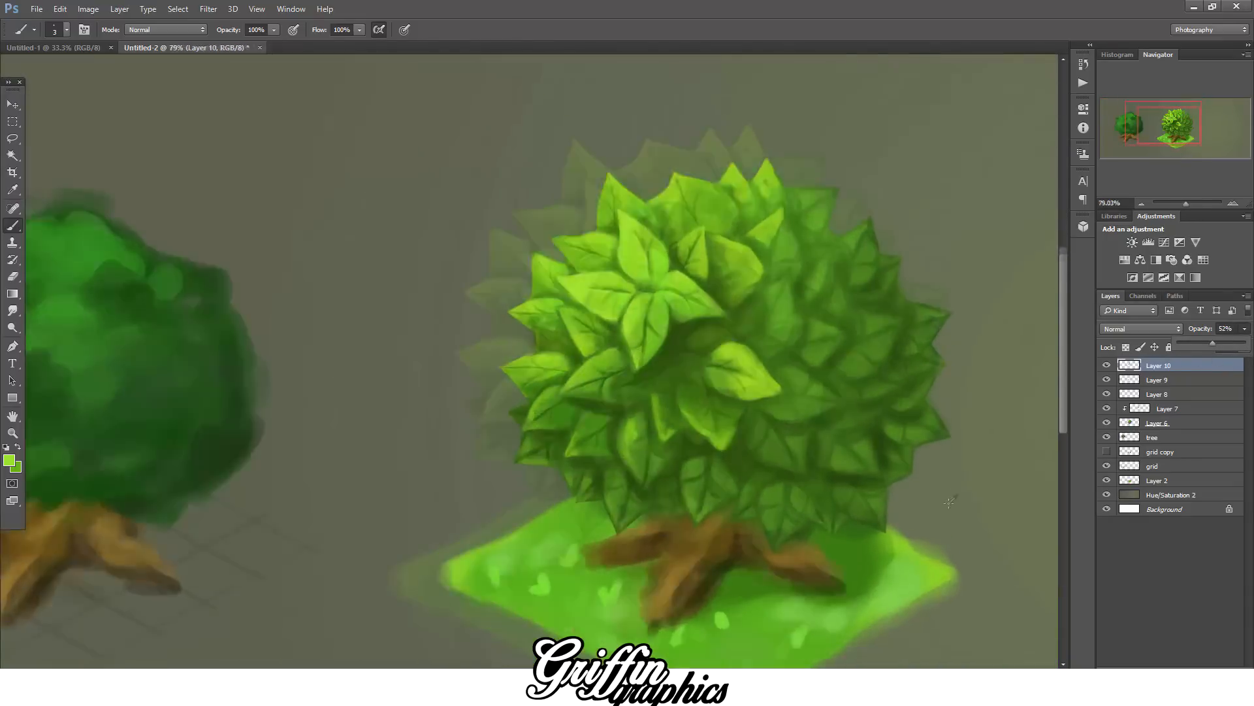
# - Merge Layers 6 to 10 into one foliage layer and add a new layer clipped to it
pyautogui.scroll(5, 949, 503)
pyautogui.keyDown('shift'); pyautogui.click(1164, 423); pyautogui.keyUp('shift')
pyautogui.rightClick(1165, 422)
pyautogui.click(1026, 474)
pyautogui.click(1223, 671)
pyautogui.rightClick(1154, 366)
pyautogui.click(1031, 322)
pyautogui.scroll(-5, 1006, 373)
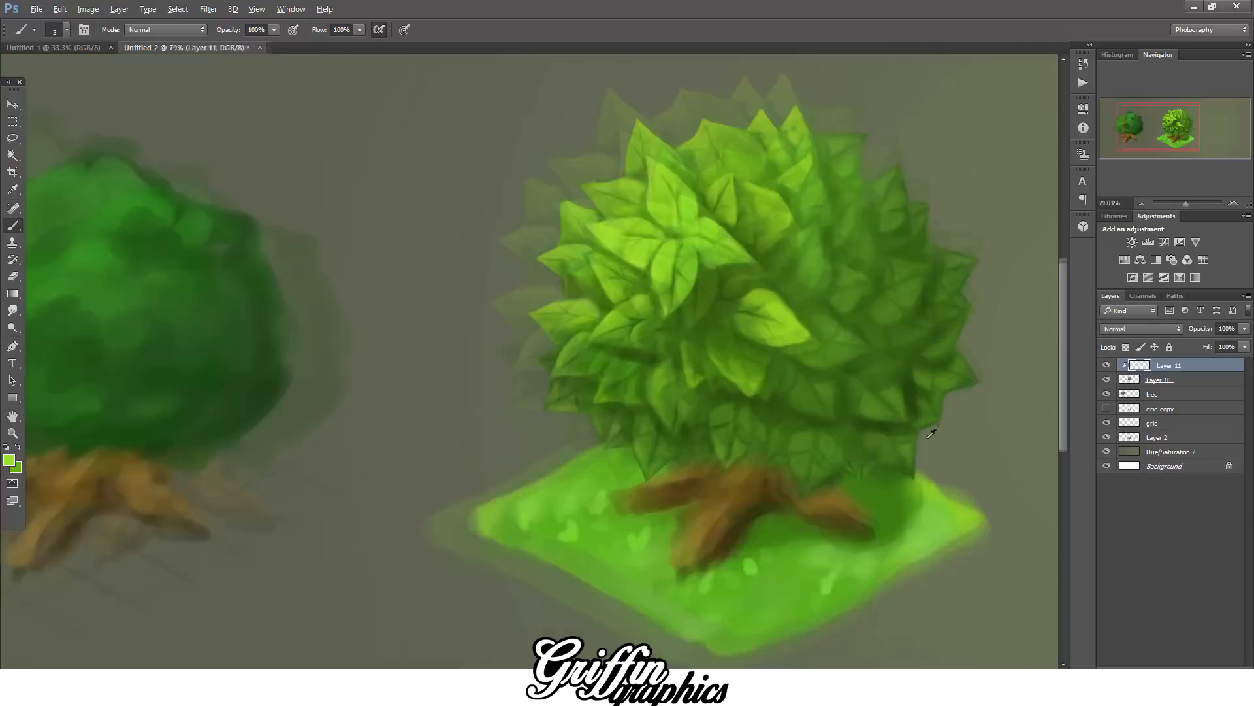
# - Reset the colours to black and white and paint soft black shadows around the four-petal cluster on the clipped layer
pyautogui.scroll(2, 931, 434)
pyautogui.press('d')
pyautogui.moveTo(729, 349); pyautogui.dragTo(626, 469)
pyautogui.hotkey('ctrl', 'z')
pyautogui.moveTo(681, 339); pyautogui.dragTo(658, 364)
pyautogui.moveTo(724, 315); pyautogui.dragTo(665, 359)
pyautogui.moveTo(726, 274); pyautogui.dragTo(724, 239)
pyautogui.moveTo(688, 237); pyautogui.dragTo(681, 259)
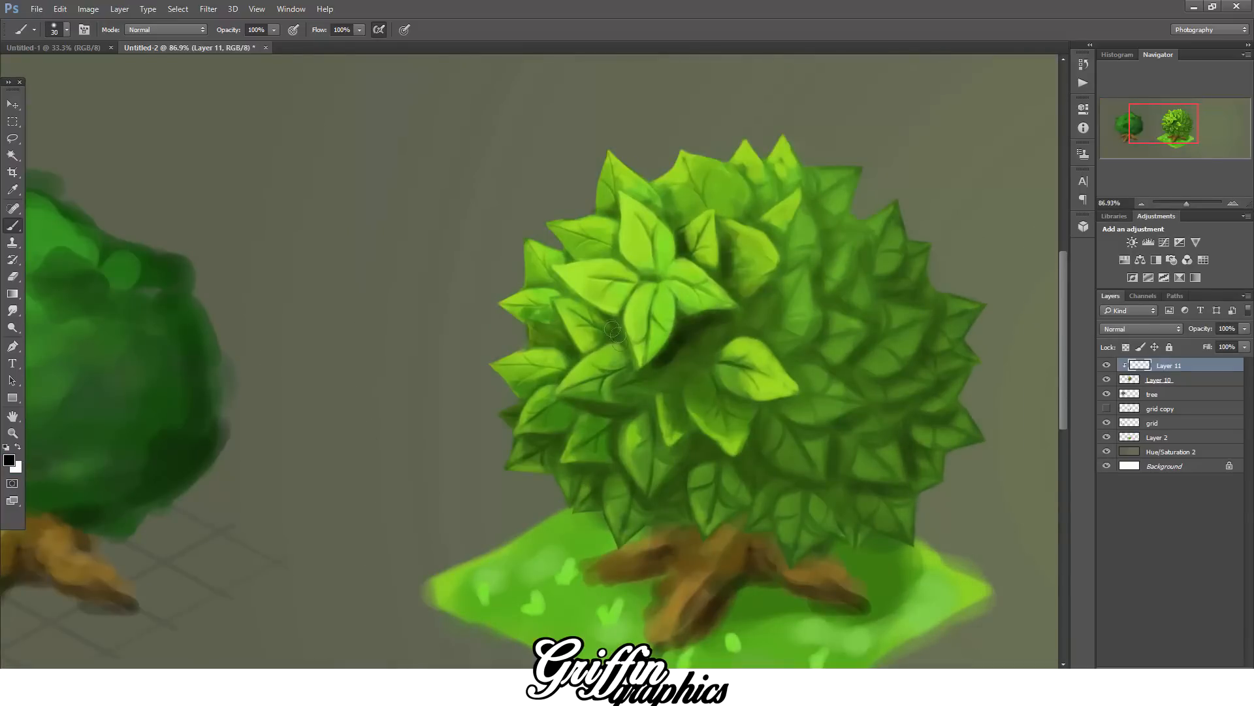
# - Paint black shadows between the leaves along the crown's left side and lower edge
pyautogui.moveTo(570, 345); pyautogui.dragTo(539, 333)
pyautogui.moveTo(624, 413); pyautogui.dragTo(588, 402)
pyautogui.moveTo(618, 458); pyautogui.dragTo(638, 489)
pyautogui.moveTo(694, 443); pyautogui.dragTo(660, 500)
pyautogui.moveTo(758, 441); pyautogui.dragTo(742, 474)
pyautogui.moveTo(823, 486); pyautogui.dragTo(844, 527)
# - Enlarge the brush and shade the crown's lower-right part and right edge in black
pyautogui.press(']')
pyautogui.press(']')
pyautogui.press(']')
pyautogui.moveTo(795, 506); pyautogui.dragTo(795, 554)
pyautogui.press(']')
pyautogui.press(']')
pyautogui.moveTo(844, 533); pyautogui.dragTo(874, 516)
pyautogui.moveTo(905, 532)
pyautogui.mouseDown()
pyautogui.moveTo(970, 398)
pyautogui.moveTo(924, 294)
pyautogui.mouseUp()
pyautogui.moveTo(908, 247)
pyautogui.mouseDown()
pyautogui.moveTo(854, 207)
pyautogui.moveTo(846, 304)
pyautogui.mouseUp()
pyautogui.moveTo(935, 349)
pyautogui.mouseDown()
pyautogui.moveTo(869, 379)
pyautogui.moveTo(907, 467)
pyautogui.mouseUp()
# - Paint black shadows between the leaves throughout the crown's right half, using a smaller brush for the lower-right gaps
pyautogui.moveTo(883, 503); pyautogui.dragTo(824, 457)
pyautogui.moveTo(872, 415); pyautogui.dragTo(842, 461)
pyautogui.moveTo(857, 319)
pyautogui.mouseDown()
pyautogui.moveTo(874, 408)
pyautogui.moveTo(803, 356)
pyautogui.mouseUp()
pyautogui.moveTo(846, 366); pyautogui.dragTo(828, 467)
pyautogui.moveTo(822, 262); pyautogui.dragTo(840, 314)
pyautogui.press('[')
pyautogui.press('[')
pyautogui.press('[')
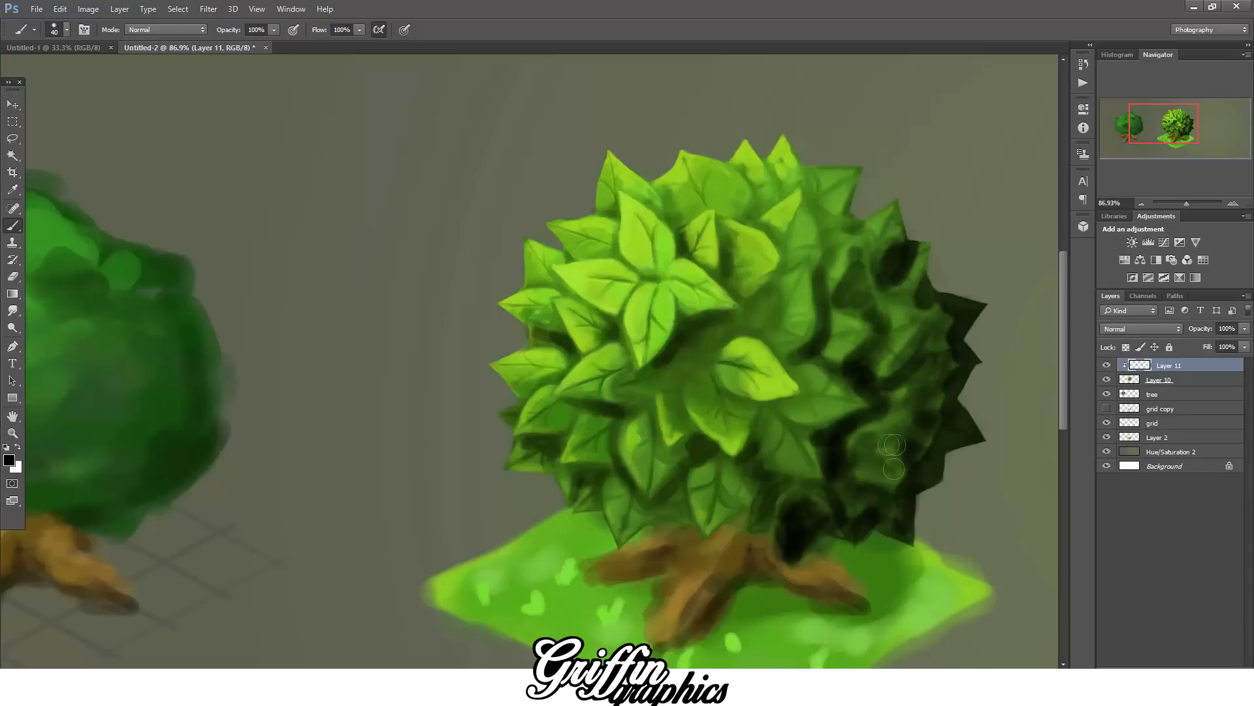
pyautogui.moveTo(892, 445); pyautogui.dragTo(894, 469)
# - Lower the shadow layer's strength and soften its black strokes with a Gaussian Blur
pyautogui.scroll(-3, 822, 363)
pyautogui.click(1244, 329)
pyautogui.click(208, 9)
pyautogui.moveTo(216, 152)
pyautogui.click(161, 202)
pyautogui.click(971, 130)
pyautogui.moveTo(1248, 344); pyautogui.dragTo(1240, 345)
pyautogui.scroll(4, 947, 437)
pyautogui.moveTo(943, 432); pyautogui.dragTo(848, 361)
# - Add another clipped layer, choose a very dark green and deepen the shading along the crown's right and lower-right edge
pyautogui.click(1212, 673)
pyautogui.rightClick(1172, 365)
pyautogui.click(1045, 316)
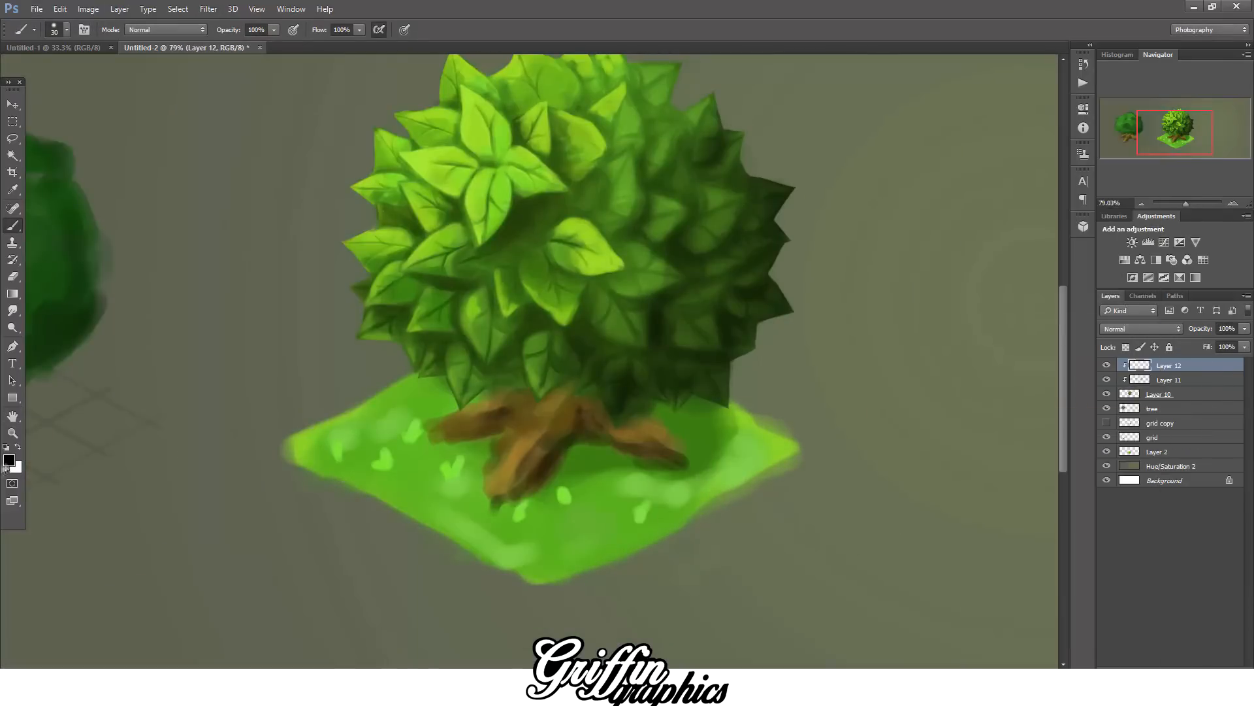
pyautogui.click(8, 460)
pyautogui.click(931, 580)
pyautogui.click(1186, 425)
pyautogui.moveTo(681, 397); pyautogui.dragTo(719, 384)
pyautogui.moveTo(775, 234)
pyautogui.mouseDown()
pyautogui.moveTo(753, 294)
pyautogui.moveTo(677, 395)
pyautogui.mouseUp()
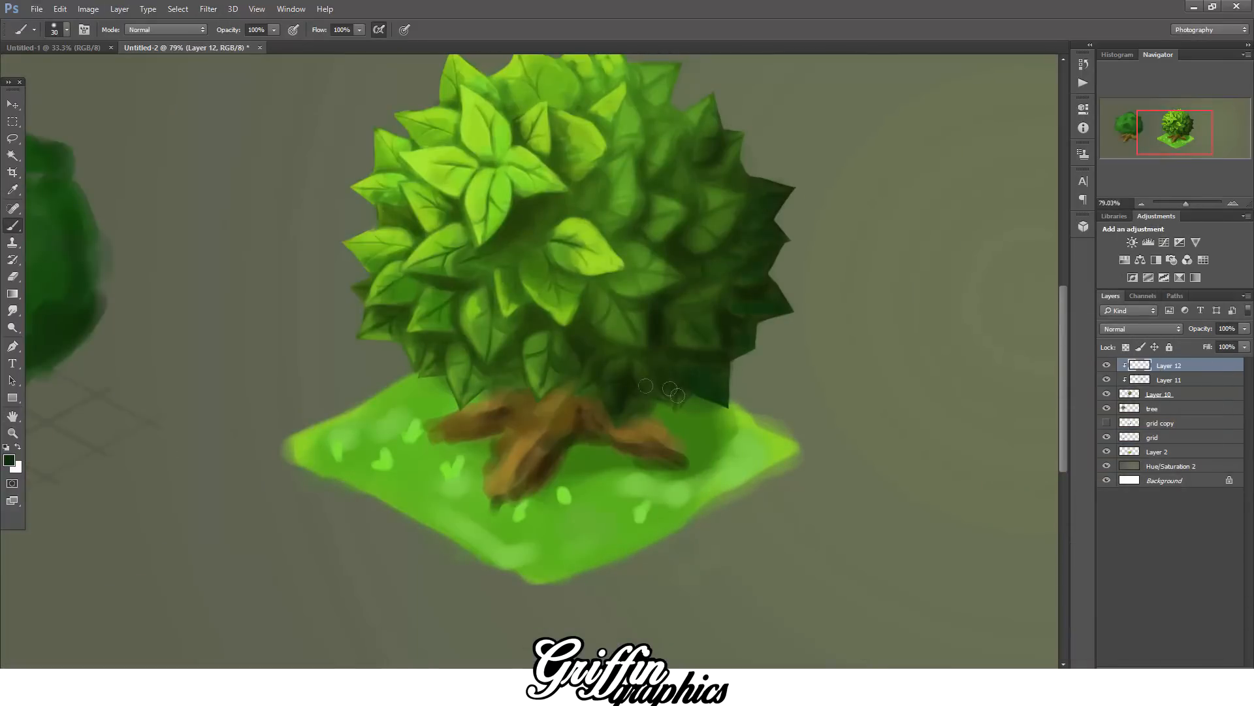
# - Paint dark accents between the left leaves, at the four-petal cluster's centre and along the crown's lower-right and right tips
pyautogui.moveTo(543, 324)
pyautogui.mouseDown()
pyautogui.moveTo(534, 232)
pyautogui.moveTo(531, 244)
pyautogui.moveTo(590, 185)
pyautogui.moveTo(562, 104)
pyautogui.moveTo(492, 94)
pyautogui.moveTo(458, 141)
pyautogui.moveTo(393, 164)
pyautogui.moveTo(414, 224)
pyautogui.moveTo(407, 313)
pyautogui.mouseUp()
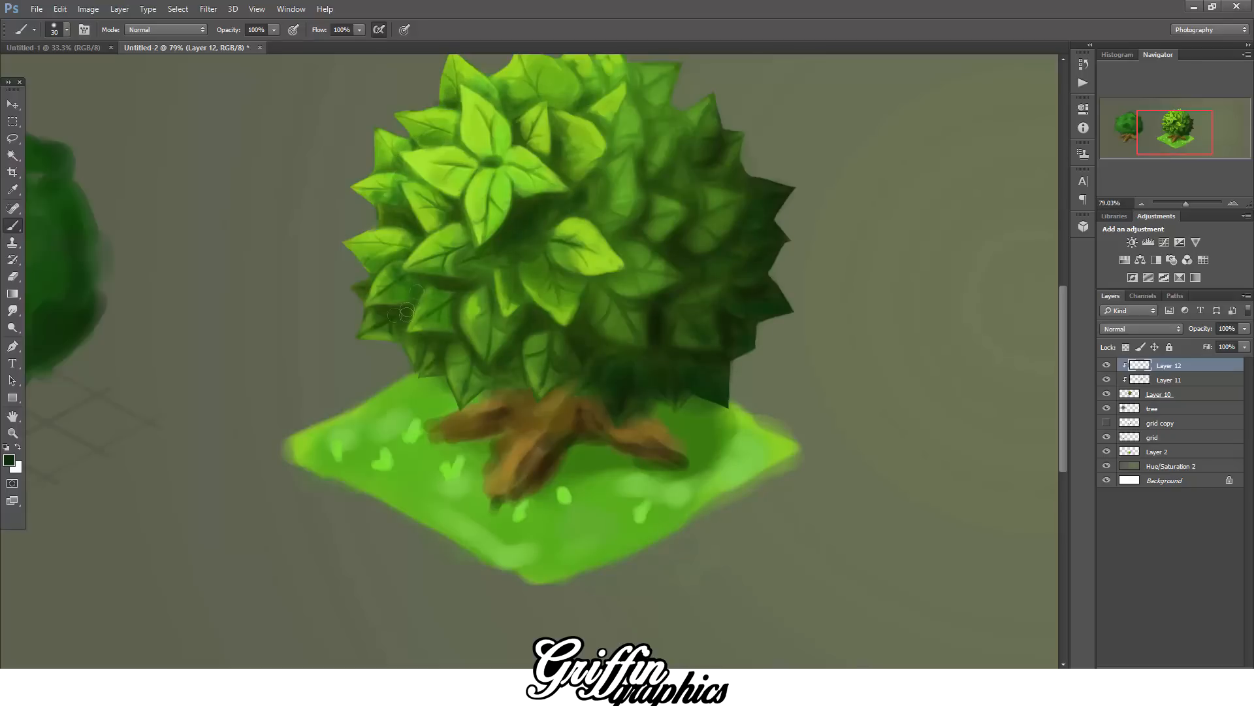
pyautogui.moveTo(677, 261)
pyautogui.mouseDown()
pyautogui.moveTo(588, 287)
pyautogui.moveTo(575, 202)
pyautogui.moveTo(601, 121)
pyautogui.moveTo(533, 91)
pyautogui.moveTo(450, 134)
pyautogui.moveTo(389, 192)
pyautogui.mouseUp()
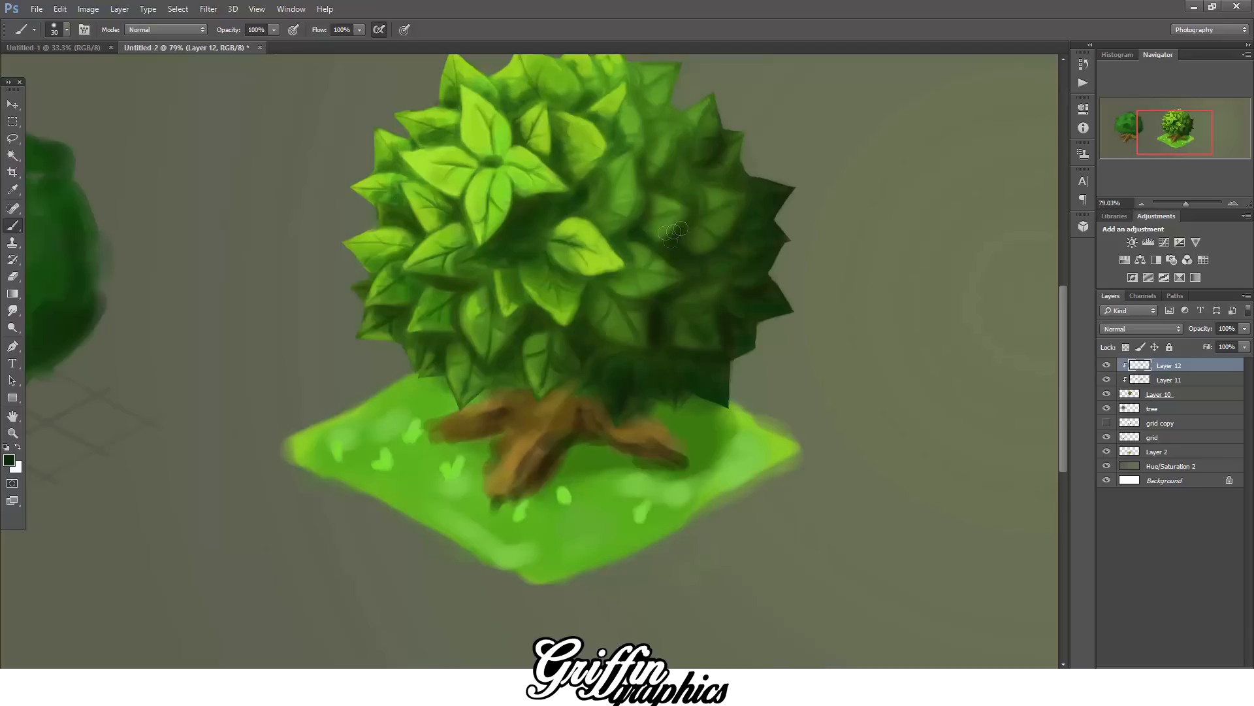
pyautogui.moveTo(668, 397)
pyautogui.mouseDown()
pyautogui.moveTo(605, 358)
pyautogui.moveTo(487, 377)
pyautogui.moveTo(443, 353)
pyautogui.mouseUp()
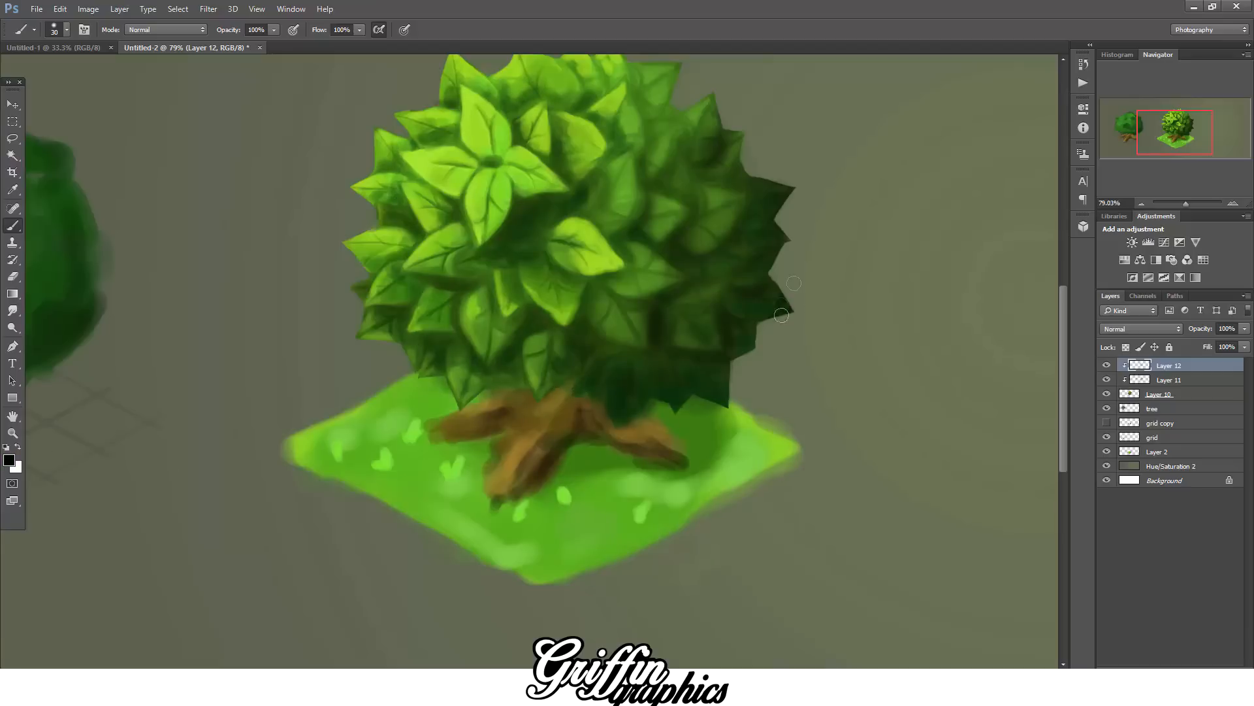
pyautogui.moveTo(782, 315)
pyautogui.mouseDown()
pyautogui.moveTo(741, 362)
pyautogui.moveTo(660, 383)
pyautogui.moveTo(619, 398)
pyautogui.mouseUp()
# - Merge the two clipped shading layers with the foliage layer and add a new empty layer on top
pyautogui.scroll(-5, 618, 382)
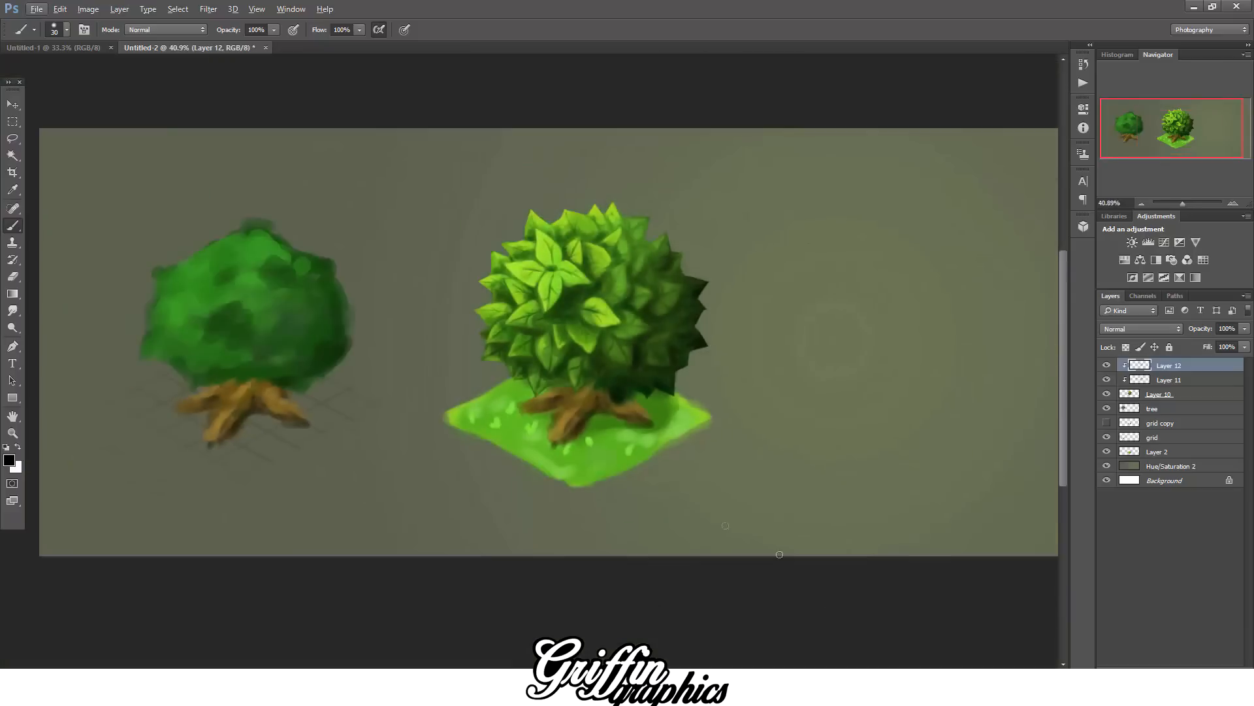
pyautogui.scroll(4, 612, 465)
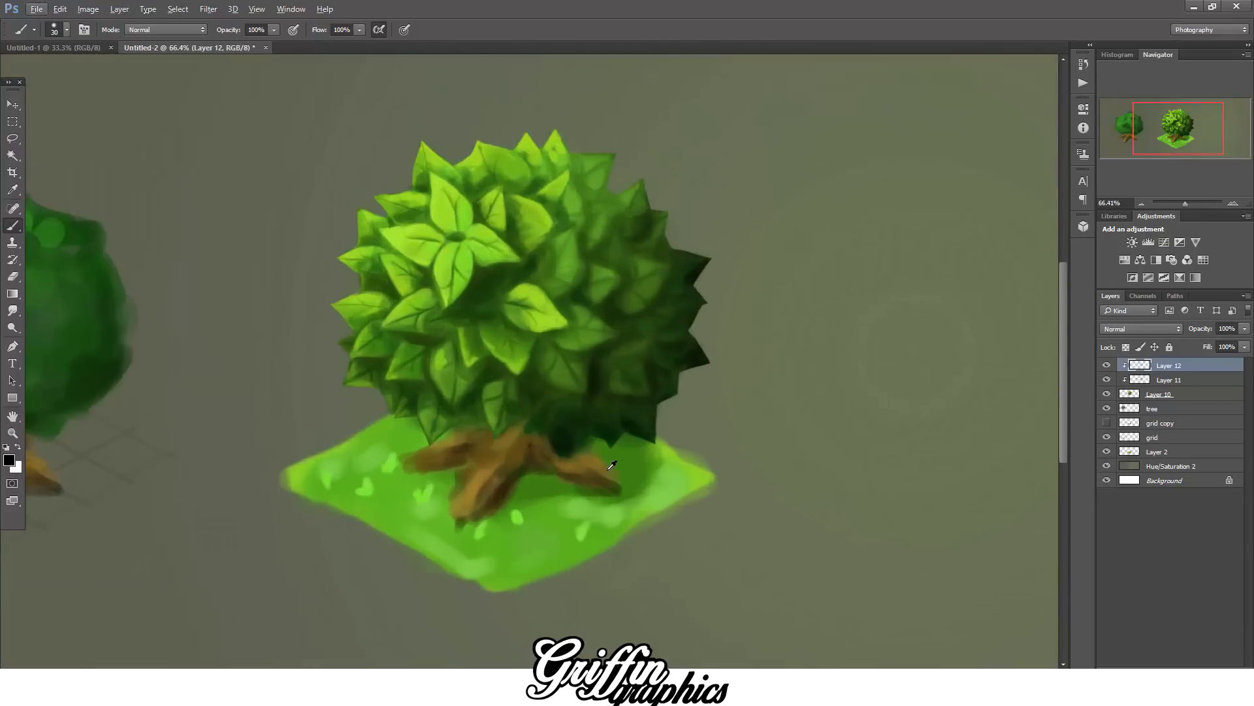
pyautogui.keyDown('shift'); pyautogui.click(1178, 395); pyautogui.keyUp('shift')
pyautogui.rightClick(1178, 394)
pyautogui.click(1136, 474)
pyautogui.click(1219, 673)
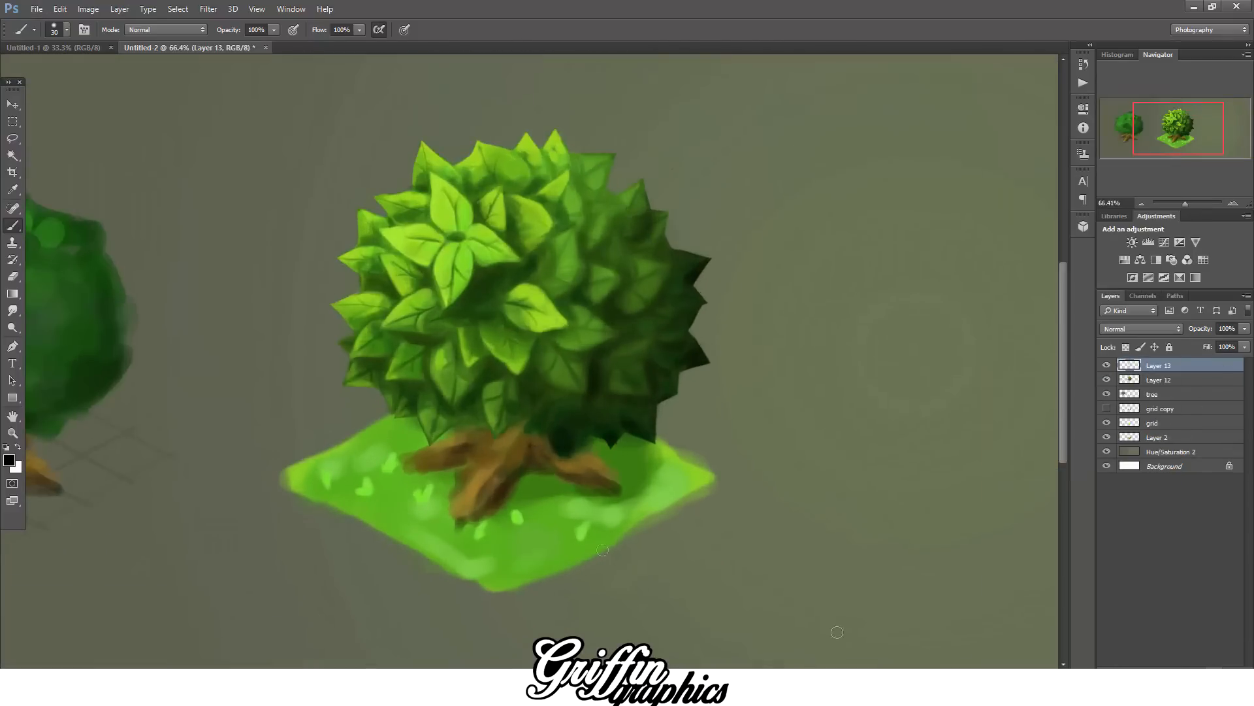
# - Choose a bright yellow-green and paint a border band around the edges of the grass tile
pyautogui.scroll(3, 468, 487)
pyautogui.click(10, 460)
pyautogui.click(416, 543)
pyautogui.click(787, 465)
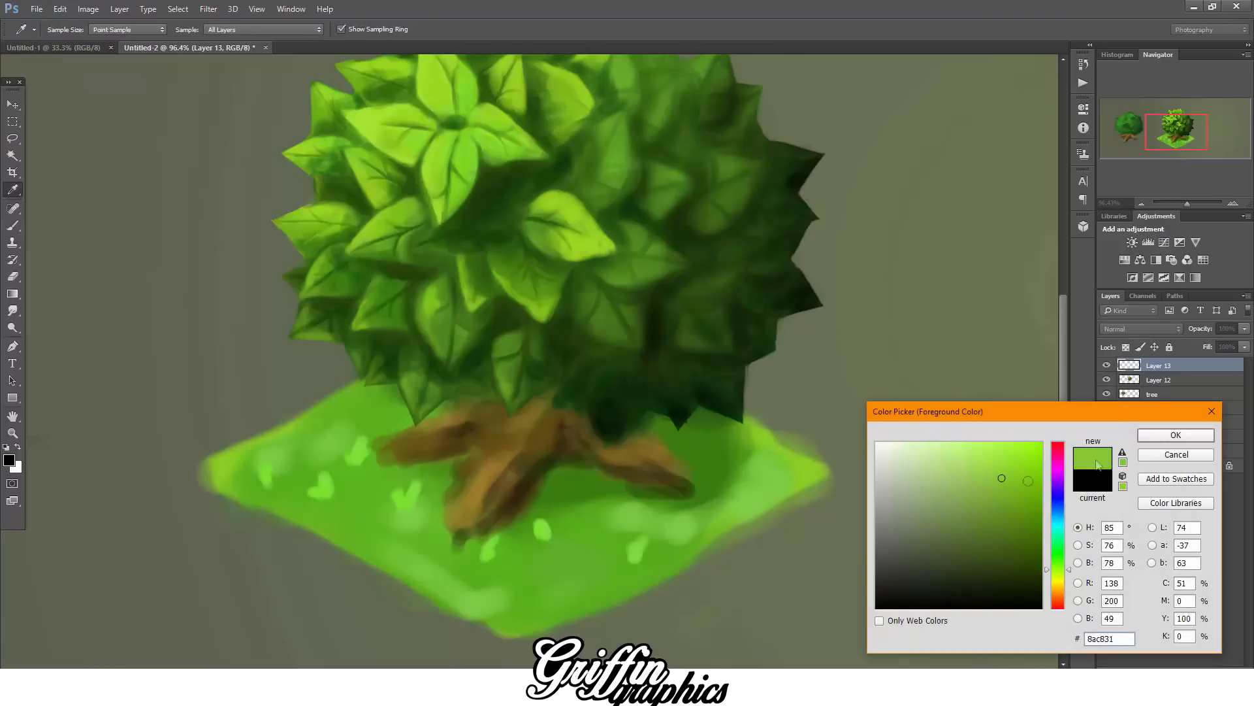
pyautogui.click(809, 472)
pyautogui.click(1176, 435)
pyautogui.moveTo(797, 491); pyautogui.dragTo(491, 638)
pyautogui.moveTo(491, 639)
pyautogui.mouseDown()
pyautogui.moveTo(627, 575)
pyautogui.moveTo(275, 528)
pyautogui.moveTo(485, 641)
pyautogui.mouseUp()
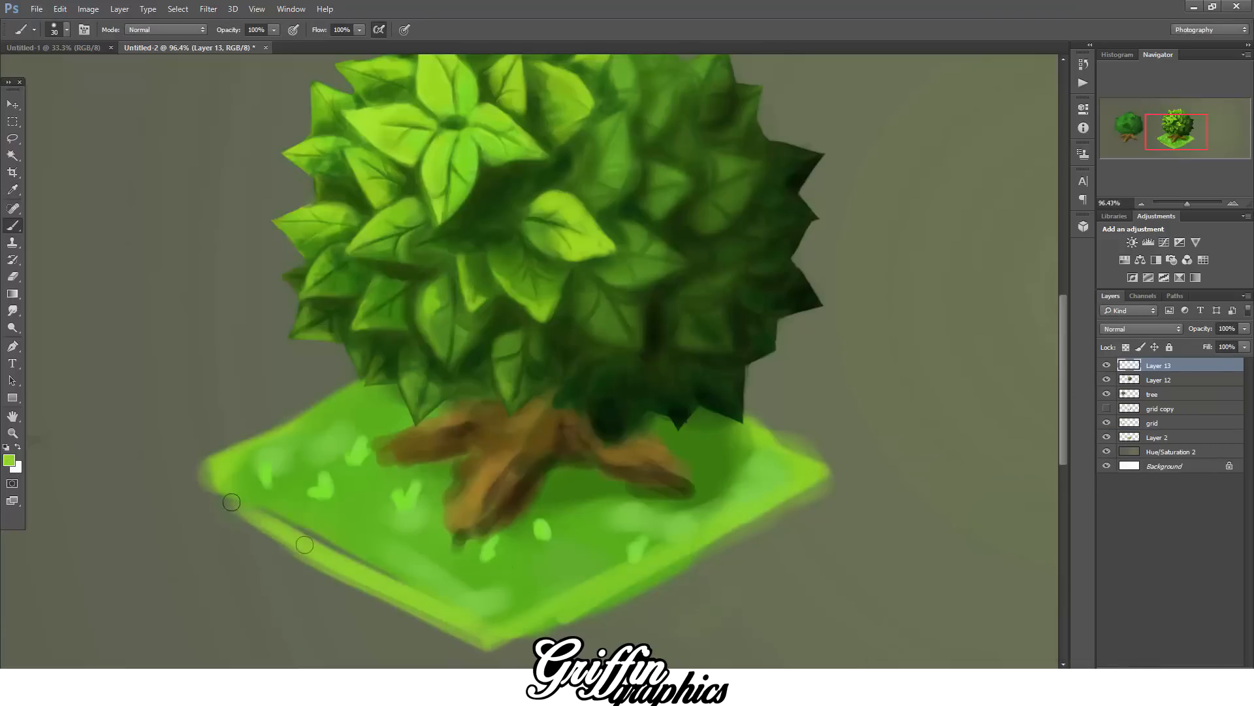
pyautogui.moveTo(307, 546)
pyautogui.mouseDown()
pyautogui.moveTo(230, 502)
pyautogui.moveTo(261, 452)
pyautogui.moveTo(360, 405)
pyautogui.mouseUp()
# - Switch to the hard round 100 px brush, enlarge it and cover the grass tile in flat bright green
pyautogui.click(66, 30)
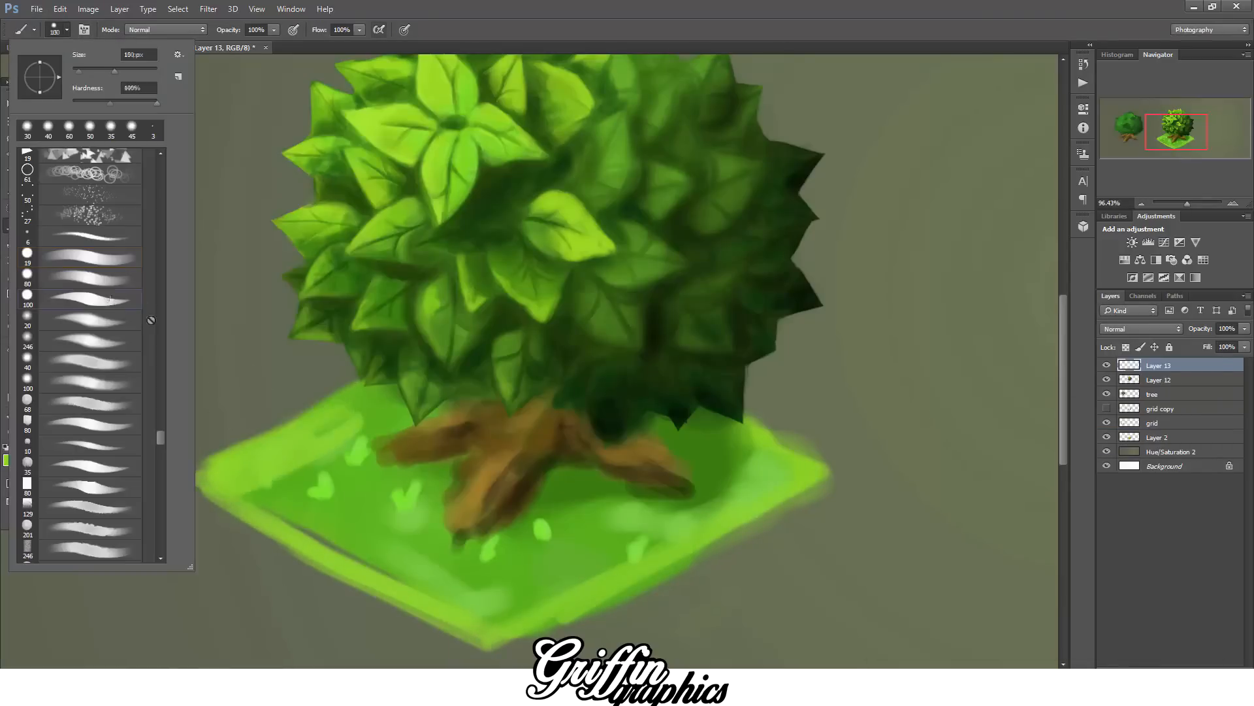
pyautogui.doubleClick(151, 320)
pyautogui.moveTo(327, 457)
pyautogui.mouseDown()
pyautogui.moveTo(277, 482)
pyautogui.moveTo(185, 476)
pyautogui.moveTo(356, 386)
pyautogui.moveTo(392, 393)
pyautogui.moveTo(335, 432)
pyautogui.moveTo(366, 431)
pyautogui.mouseUp()
pyautogui.press(']')
pyautogui.press(']')
pyautogui.press(']')
pyautogui.press(']')
pyautogui.press(']')
pyautogui.press(']')
pyautogui.press(']')
pyautogui.press(']')
pyautogui.moveTo(269, 501)
pyautogui.mouseDown()
pyautogui.moveTo(382, 542)
pyautogui.moveTo(355, 546)
pyautogui.moveTo(469, 603)
pyautogui.moveTo(710, 515)
pyautogui.moveTo(770, 468)
pyautogui.mouseUp()
# - Adjust the brush size and fill the remaining grass cleanly up to the roots and the lower leaves
pyautogui.press('[')
pyautogui.press('[')
pyautogui.press('[')
pyautogui.press('[')
pyautogui.moveTo(770, 467)
pyautogui.mouseDown()
pyautogui.moveTo(705, 411)
pyautogui.moveTo(730, 425)
pyautogui.moveTo(699, 414)
pyautogui.moveTo(679, 435)
pyautogui.moveTo(652, 413)
pyautogui.moveTo(693, 472)
pyautogui.moveTo(657, 418)
pyautogui.moveTo(714, 439)
pyautogui.moveTo(720, 482)
pyautogui.moveTo(714, 430)
pyautogui.moveTo(719, 495)
pyautogui.moveTo(584, 482)
pyautogui.moveTo(482, 543)
pyautogui.moveTo(375, 472)
pyautogui.moveTo(383, 428)
pyautogui.moveTo(316, 495)
pyautogui.moveTo(378, 501)
pyautogui.moveTo(470, 477)
pyautogui.moveTo(416, 535)
pyautogui.moveTo(364, 497)
pyautogui.mouseUp()
pyautogui.press('[')
pyautogui.press('[')
pyautogui.press(']')
pyautogui.press(']')
pyautogui.press(']')
pyautogui.moveTo(443, 576)
pyautogui.mouseDown()
pyautogui.moveTo(571, 548)
pyautogui.moveTo(529, 541)
pyautogui.moveTo(572, 524)
pyautogui.moveTo(582, 499)
pyautogui.moveTo(609, 509)
pyautogui.moveTo(575, 478)
pyautogui.mouseUp()
# - Sample the trunk's brown and extend the trunk and left root up to the lower leaves with crisp edges
pyautogui.scroll(2, 534, 385)
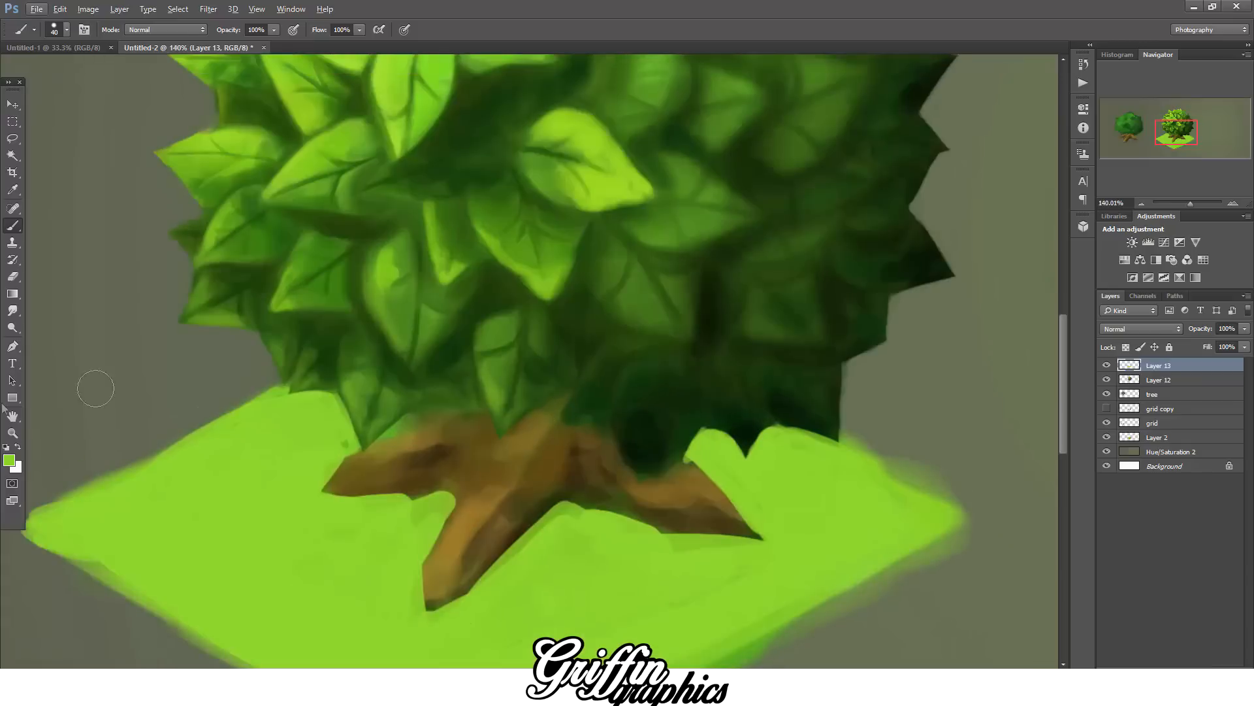
pyautogui.click(9, 460)
pyautogui.click(555, 412)
pyautogui.press('Return')
pyautogui.moveTo(612, 446)
pyautogui.mouseDown()
pyautogui.moveTo(605, 423)
pyautogui.moveTo(556, 407)
pyautogui.moveTo(566, 427)
pyautogui.mouseUp()
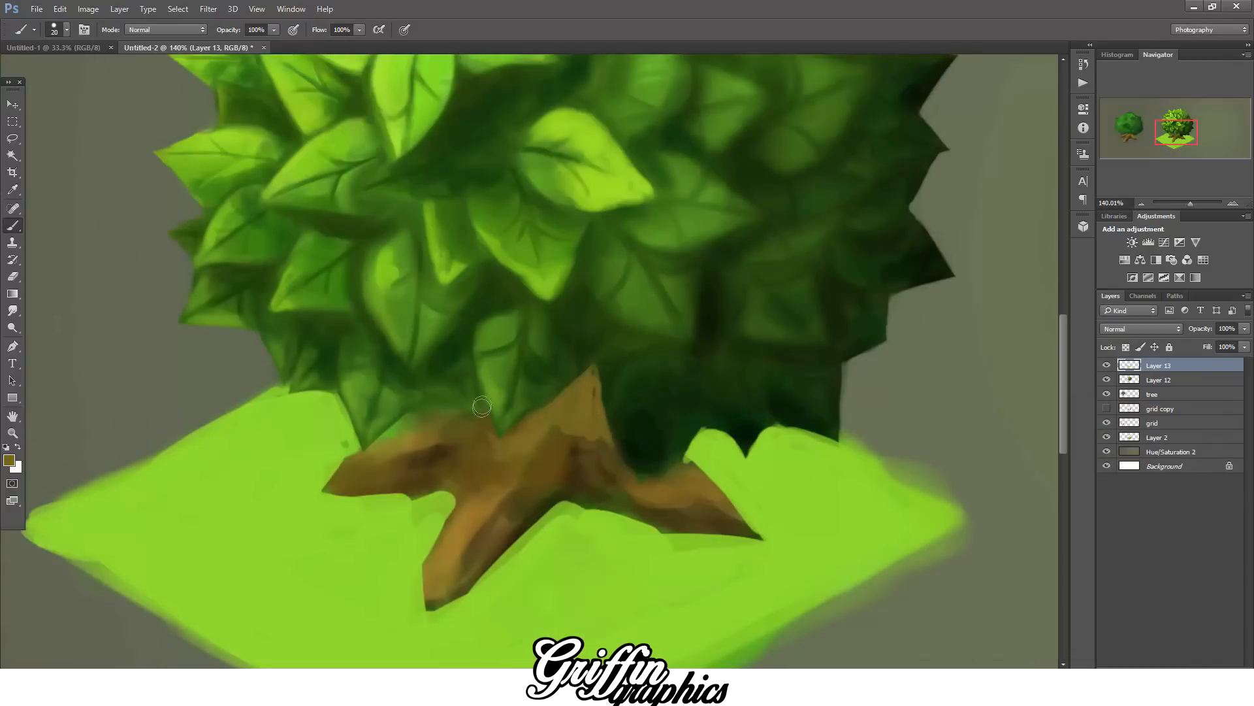
pyautogui.moveTo(479, 412); pyautogui.dragTo(417, 424)
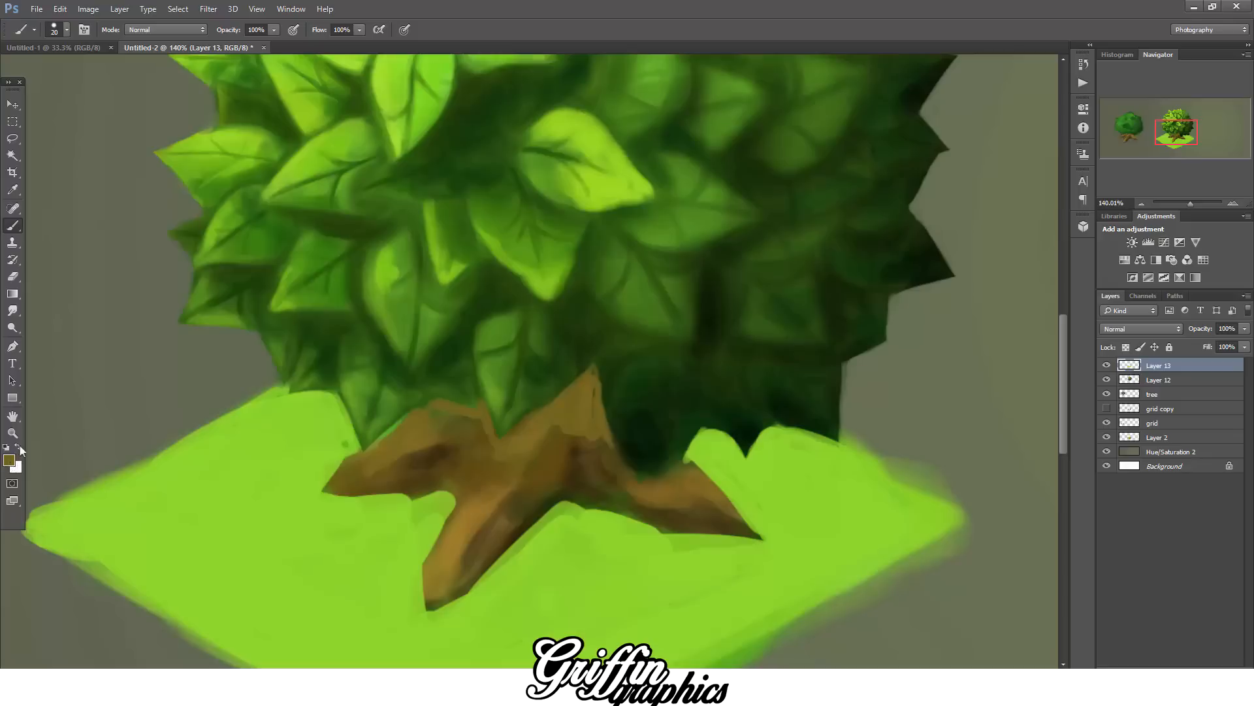
# - Sample the bright green and sharpen the root outlines, the grass peak beneath the crown and the tile's upper-right edge
pyautogui.click(9, 461)
pyautogui.click(266, 472)
pyautogui.press('Return')
pyautogui.moveTo(733, 545)
pyautogui.mouseDown()
pyautogui.moveTo(644, 538)
pyautogui.moveTo(731, 496)
pyautogui.moveTo(709, 467)
pyautogui.mouseUp()
pyautogui.press('[')
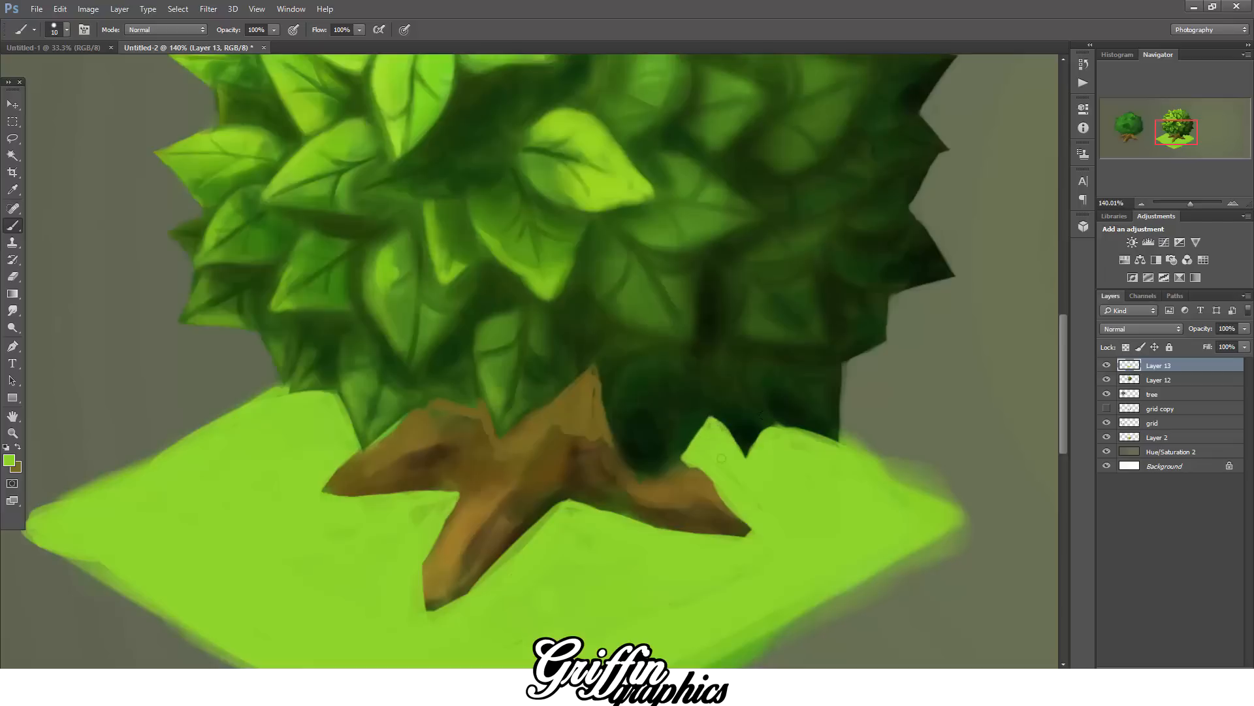
pyautogui.press(']')
pyautogui.moveTo(852, 448); pyautogui.dragTo(961, 518)
# - Sharpen the grass tile's left, front and right corners and its lower edges with bright green
pyautogui.scroll(-3, 791, 437)
pyautogui.scroll(-2, 807, 496)
pyautogui.moveTo(314, 446); pyautogui.dragTo(268, 450)
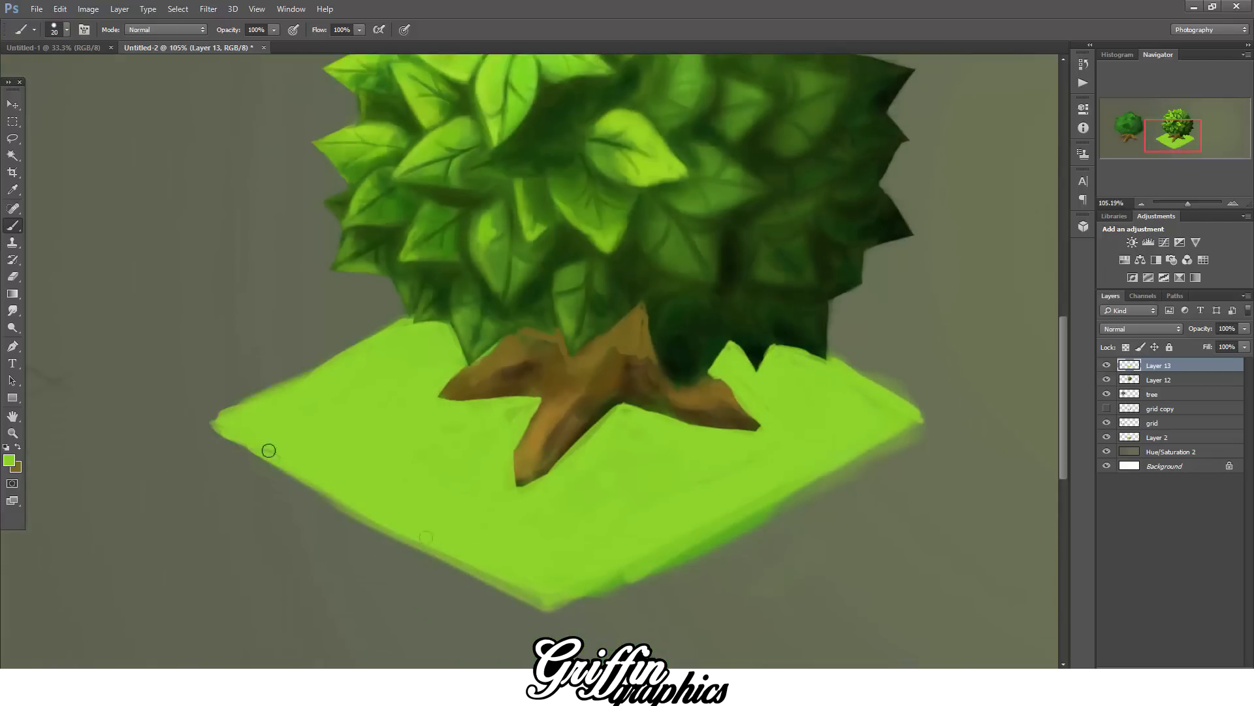
pyautogui.moveTo(386, 519)
pyautogui.mouseDown()
pyautogui.moveTo(520, 594)
pyautogui.moveTo(591, 591)
pyautogui.moveTo(919, 416)
pyautogui.mouseUp()
pyautogui.moveTo(620, 591)
pyautogui.mouseDown()
pyautogui.moveTo(565, 624)
pyautogui.moveTo(503, 598)
pyautogui.moveTo(524, 602)
pyautogui.mouseUp()
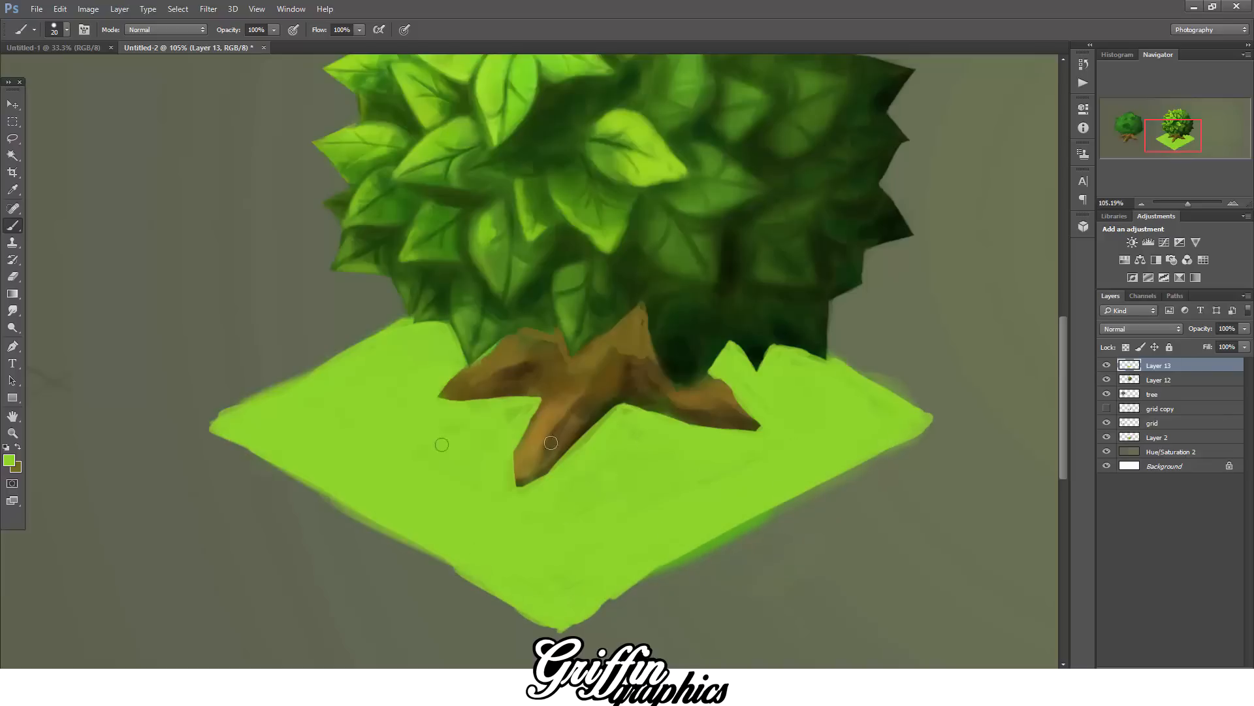
# - Trace the tree's cast shadow with the Pen tool around the roots and across the tile's right side, and convert it to a selection
pyautogui.click(9, 460)
pyautogui.click(1171, 453)
pyautogui.click(13, 347)
pyautogui.click(438, 397)
pyautogui.moveTo(558, 377); pyautogui.dragTo(577, 383)
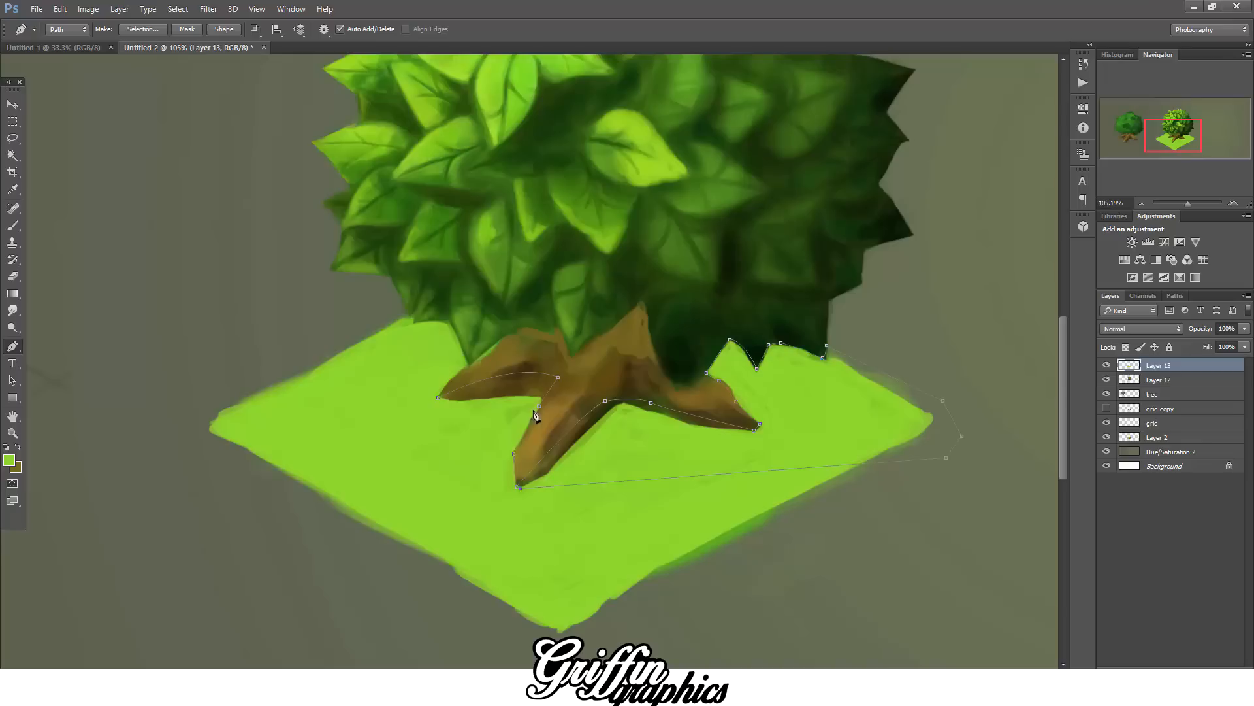
pyautogui.rightClick(413, 358)
pyautogui.click(463, 85)
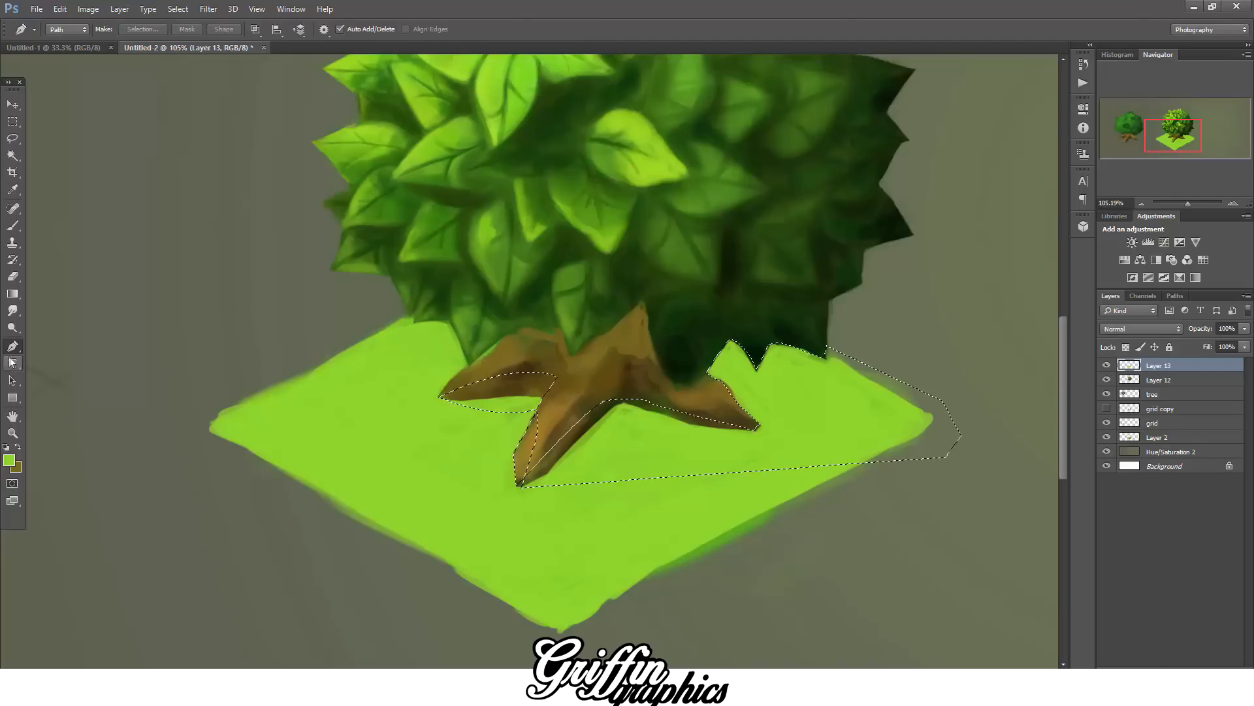
# - Fill the shadow selection with black on a new layer using the Paint Bucket, and deselect
pyautogui.press('d')
pyautogui.rightClick(14, 293)
pyautogui.click(60, 306)
pyautogui.click(1224, 673)
pyautogui.click(753, 432)
pyautogui.hotkey('ctrl', 'd')
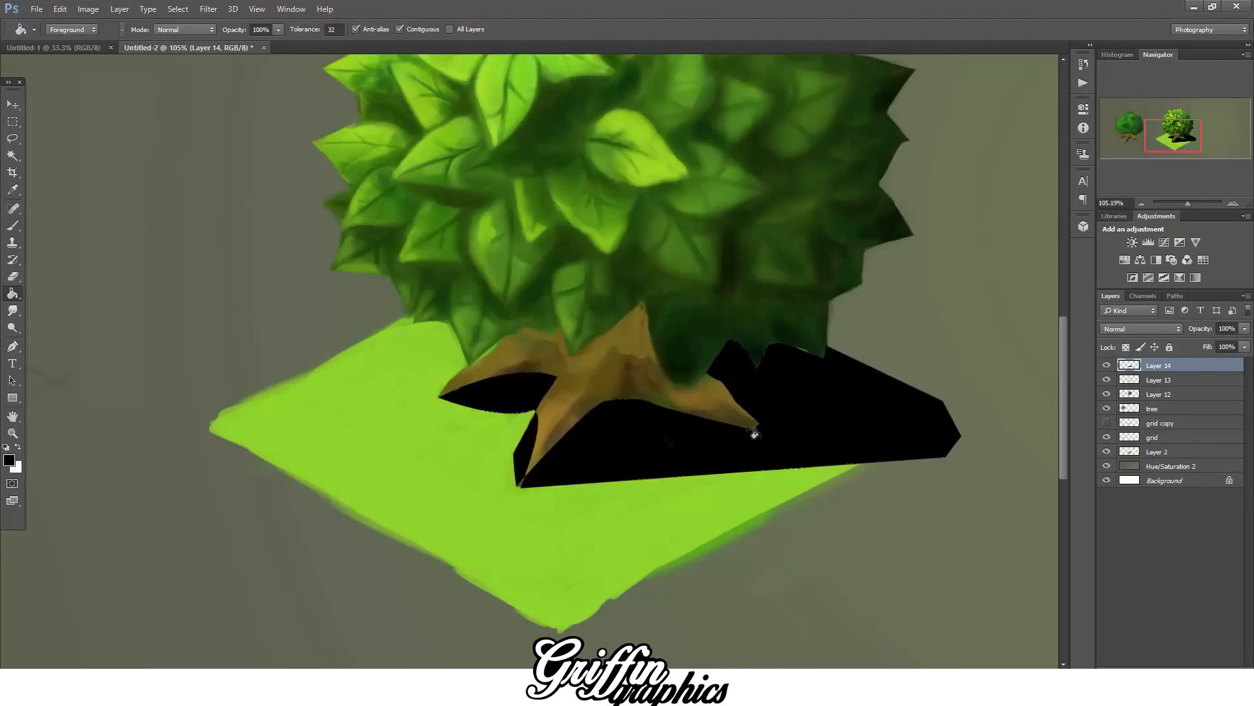
# - Set the shadow layer's opacity to 42% and soften it with a Gaussian Blur
pyautogui.press('e')
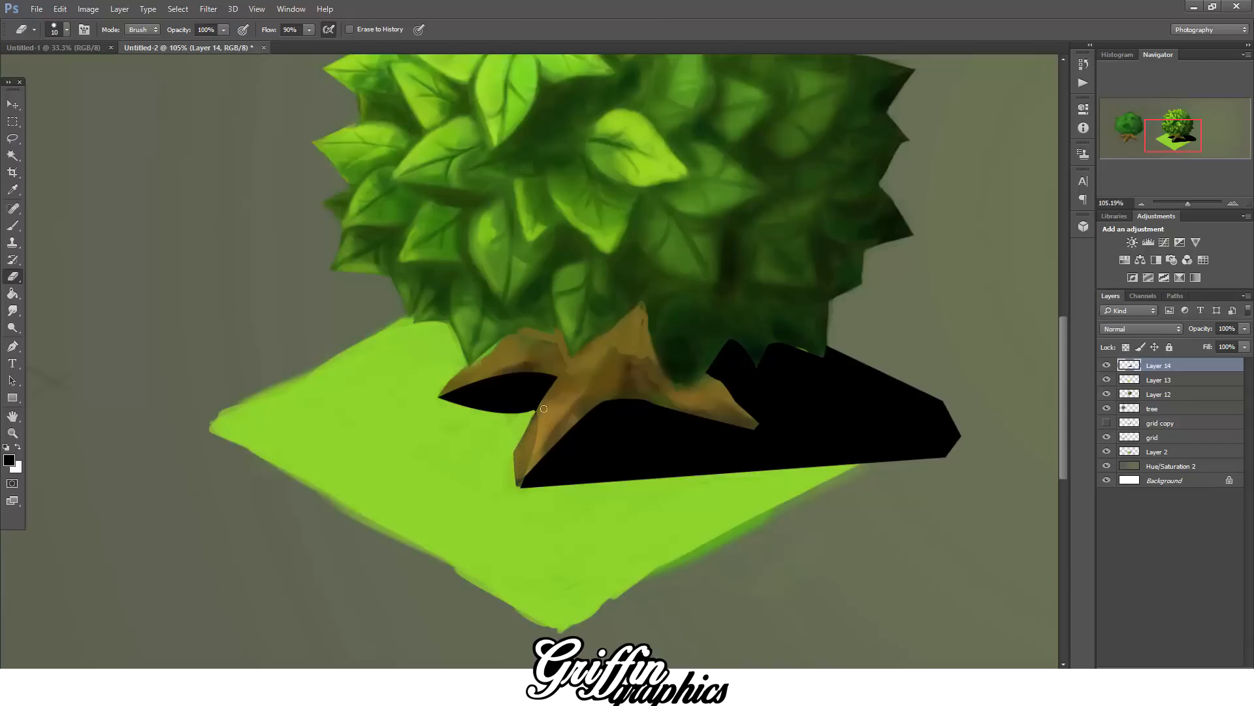
pyautogui.moveTo(1244, 326); pyautogui.dragTo(1206, 343)
pyautogui.click(208, 9)
pyautogui.moveTo(222, 154)
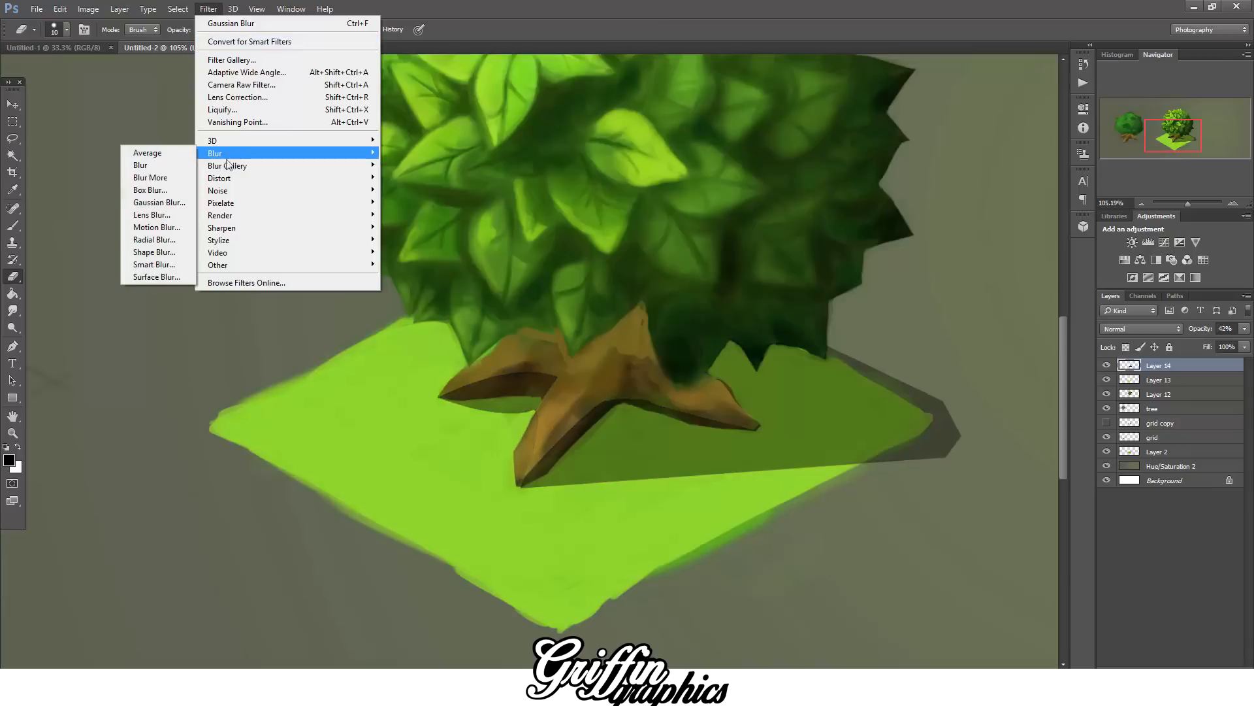
pyautogui.click(157, 202)
pyautogui.moveTo(837, 314); pyautogui.dragTo(852, 308)
pyautogui.press('Return')
# - Erase the blurred shadow that spills past the grass tile's right corner and edges
pyautogui.press('r')
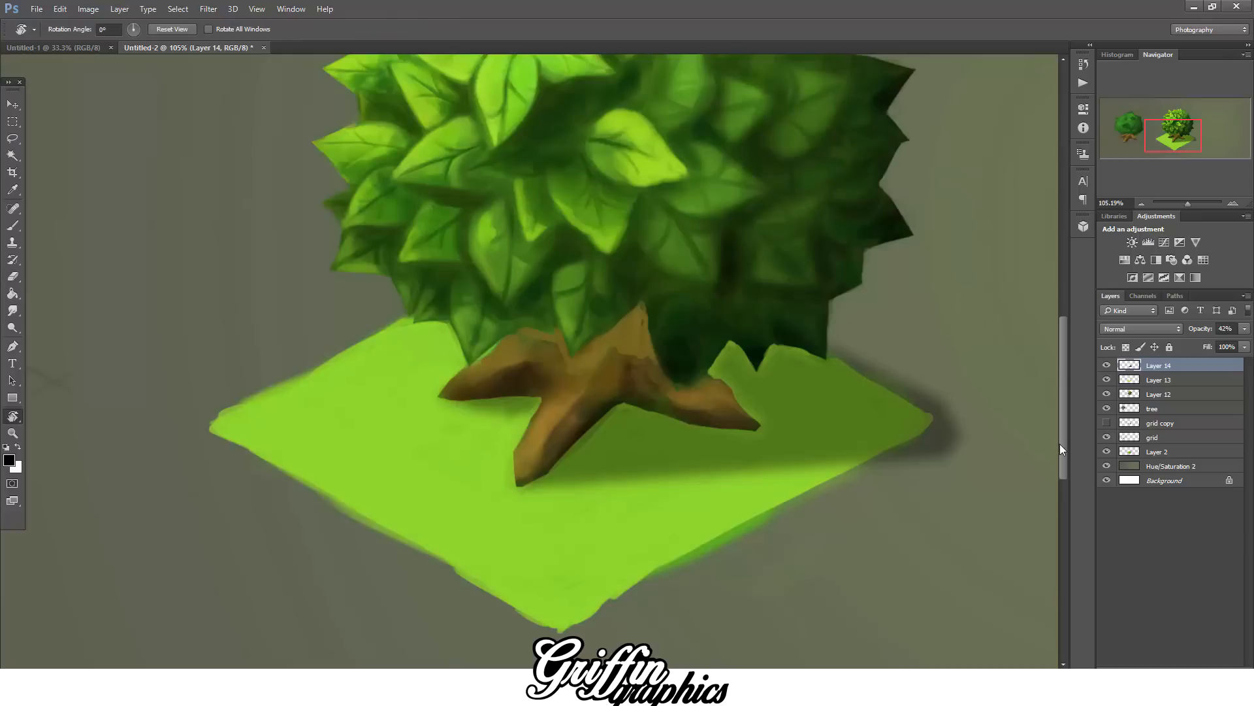
pyautogui.press('e')
pyautogui.moveTo(915, 465)
pyautogui.mouseDown()
pyautogui.moveTo(960, 414)
pyautogui.moveTo(917, 471)
pyautogui.mouseUp()
pyautogui.hotkey('ctrl', 'alt', 'z')
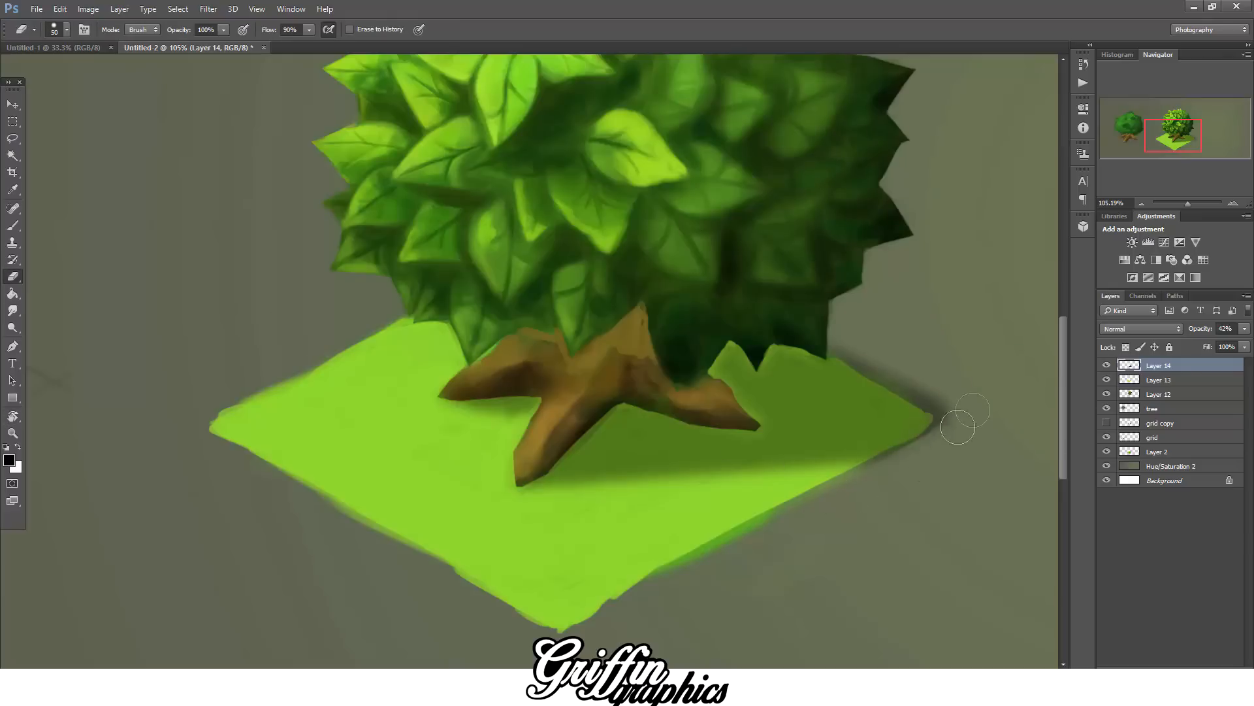
pyautogui.moveTo(952, 390); pyautogui.dragTo(849, 347)
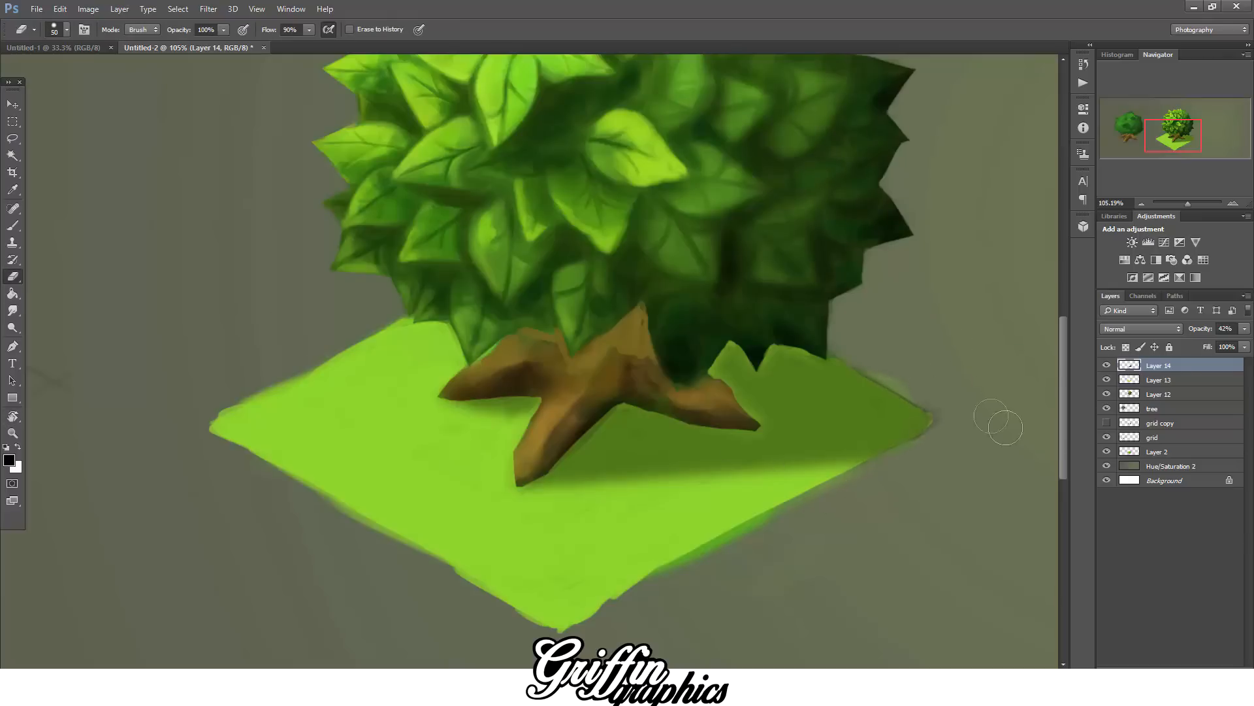
# - Sample the trunk's brown and widen the trunk's right side down to the right root on a new layer
pyautogui.scroll(-5, 828, 475)
pyautogui.scroll(5, 879, 477)
pyautogui.press('b')
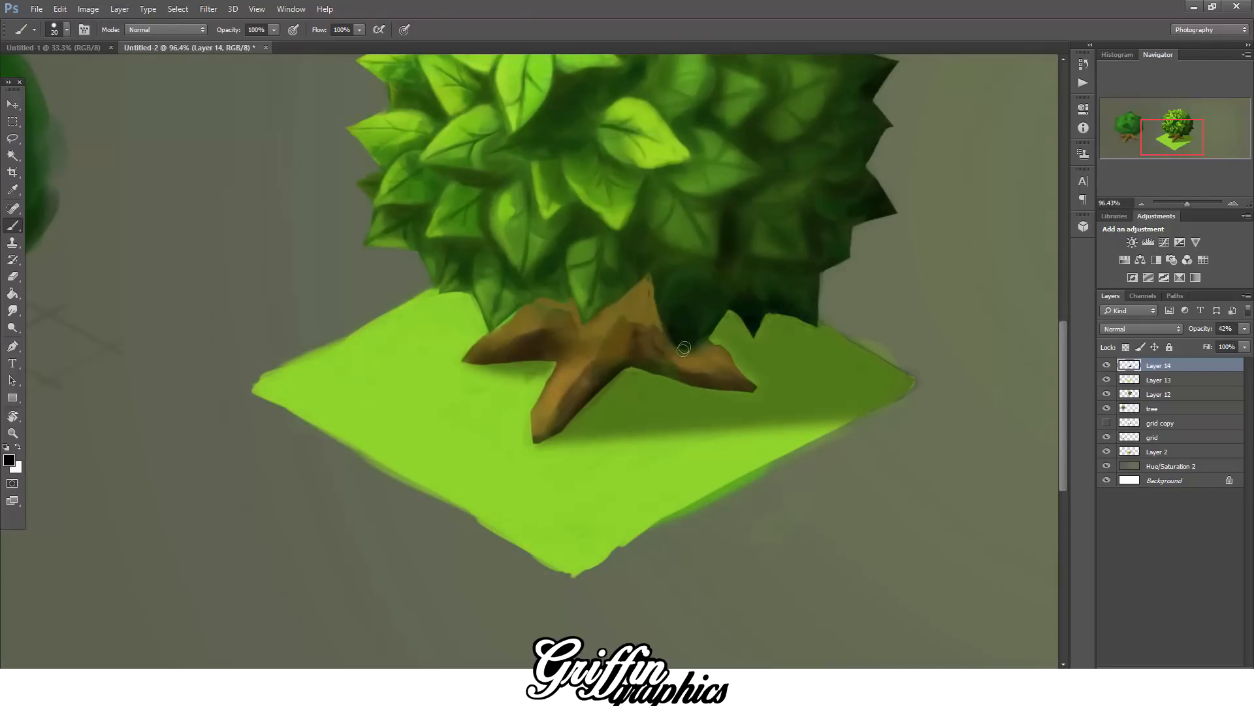
pyautogui.scroll(-6, 625, 493)
pyautogui.scroll(12, 706, 405)
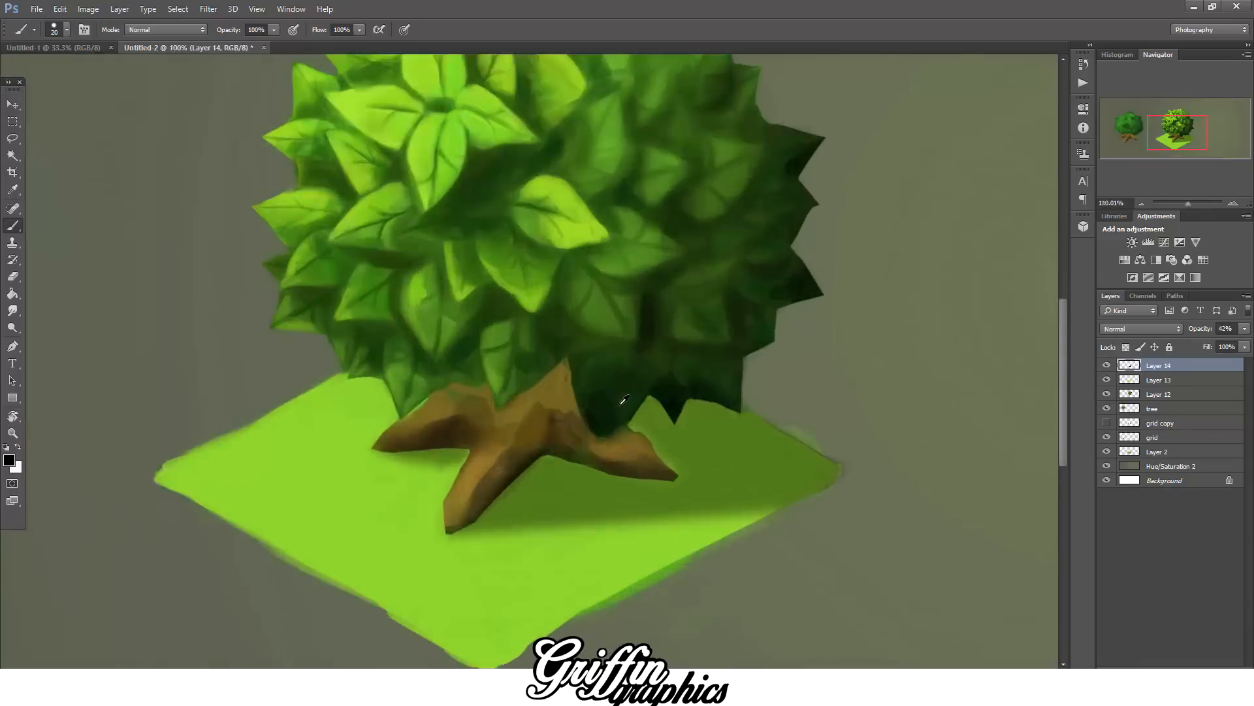
pyautogui.click(9, 460)
pyautogui.click(532, 490)
pyautogui.press('Return')
pyautogui.hotkey('ctrl', 'shift', 'alt', 'n')
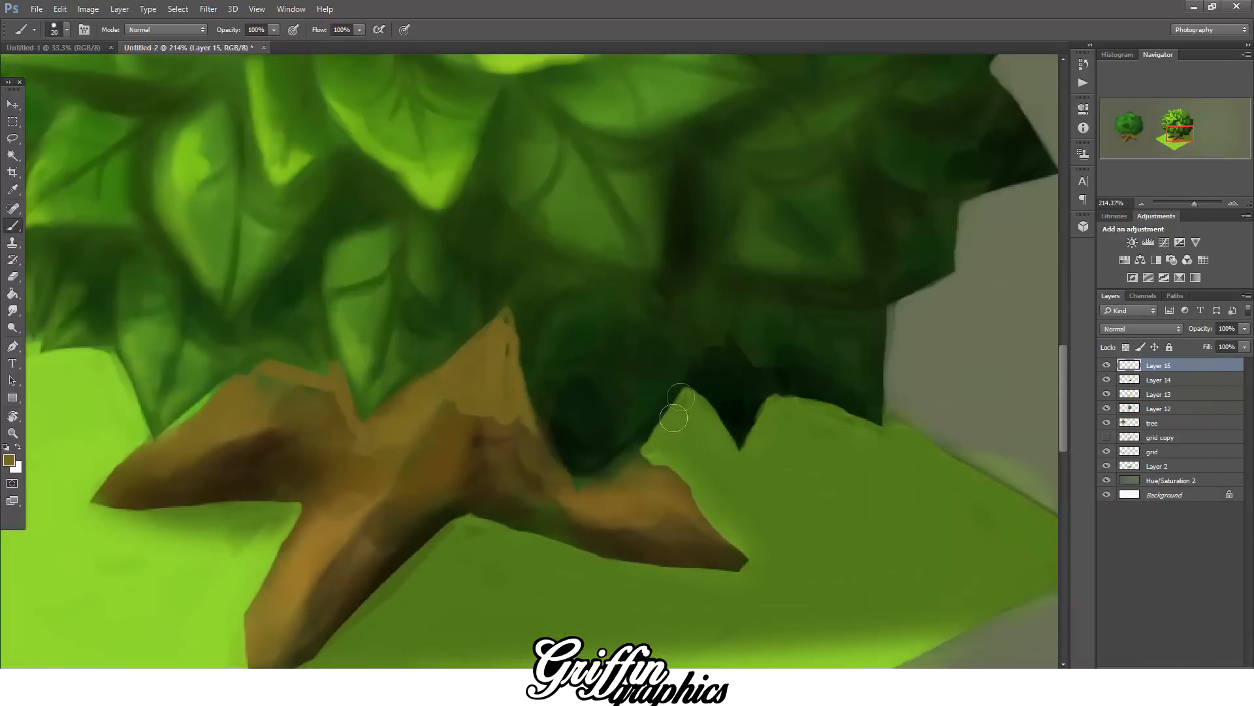
pyautogui.moveTo(643, 451); pyautogui.dragTo(521, 341)
pyautogui.moveTo(532, 411)
pyautogui.mouseDown()
pyautogui.moveTo(624, 486)
pyautogui.moveTo(539, 383)
pyautogui.moveTo(527, 342)
pyautogui.mouseUp()
pyautogui.scroll(-6, 527, 341)
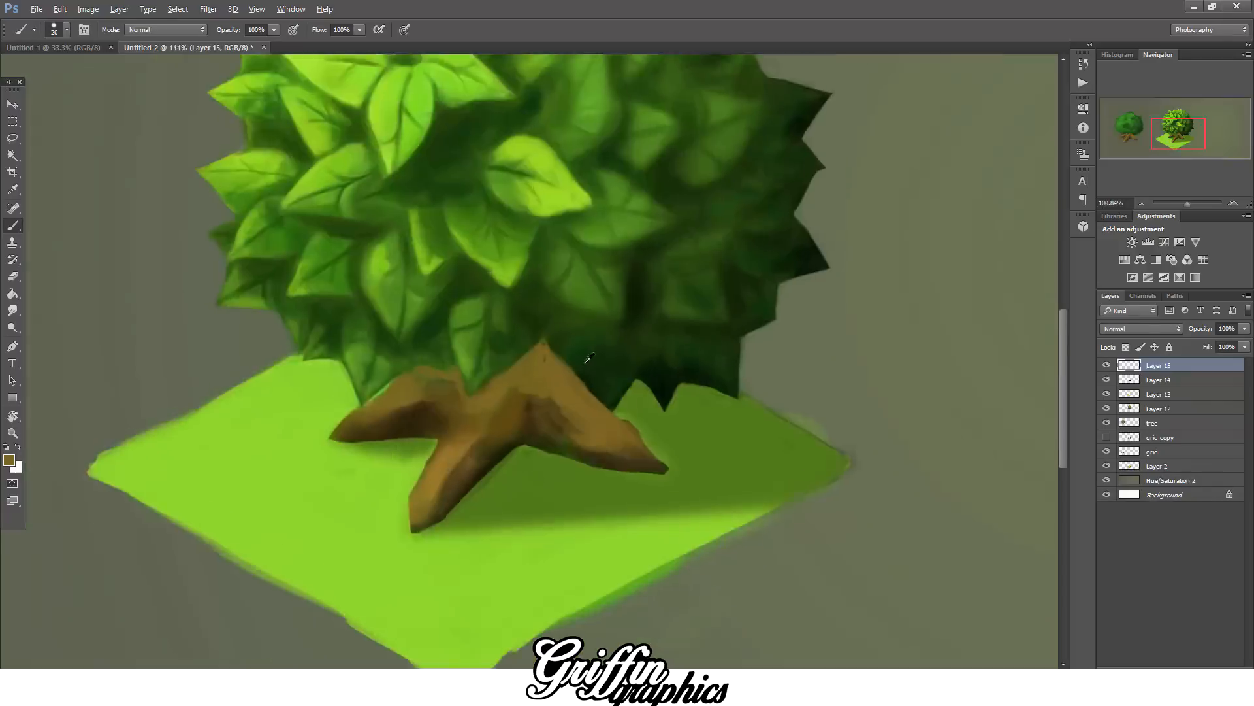
# - Sample the shaded grass green and paint grass behind the right root up to the foliage's underside
pyautogui.scroll(6, 588, 392)
pyautogui.click(10, 460)
pyautogui.click(650, 441)
pyautogui.press('Return')
pyautogui.moveTo(627, 428)
pyautogui.mouseDown()
pyautogui.moveTo(561, 366)
pyautogui.moveTo(646, 333)
pyautogui.moveTo(596, 337)
pyautogui.moveTo(575, 356)
pyautogui.moveTo(627, 429)
pyautogui.mouseUp()
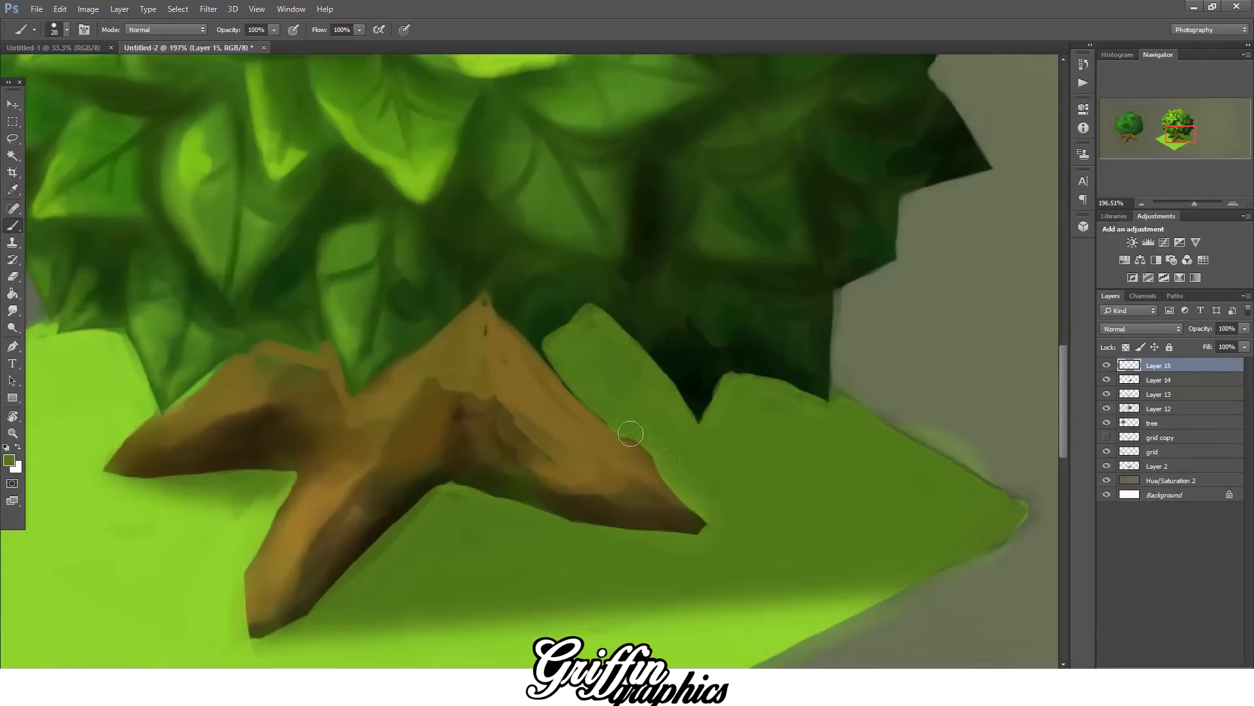
# - Paint a pointed dark green leaf beside the trunk's top and darken the gap beneath the bright leaf above it
pyautogui.keyDown('alt'); pyautogui.click(503, 289); pyautogui.keyUp('alt')
pyautogui.moveTo(502, 288)
pyautogui.mouseDown()
pyautogui.moveTo(542, 330)
pyautogui.moveTo(514, 347)
pyautogui.moveTo(507, 250)
pyautogui.moveTo(537, 253)
pyautogui.mouseUp()
pyautogui.scroll(-5, 629, 362)
pyautogui.click(9, 460)
pyautogui.click(1008, 588)
pyautogui.click(1176, 431)
pyautogui.press(']')
pyautogui.press(']')
pyautogui.press(']')
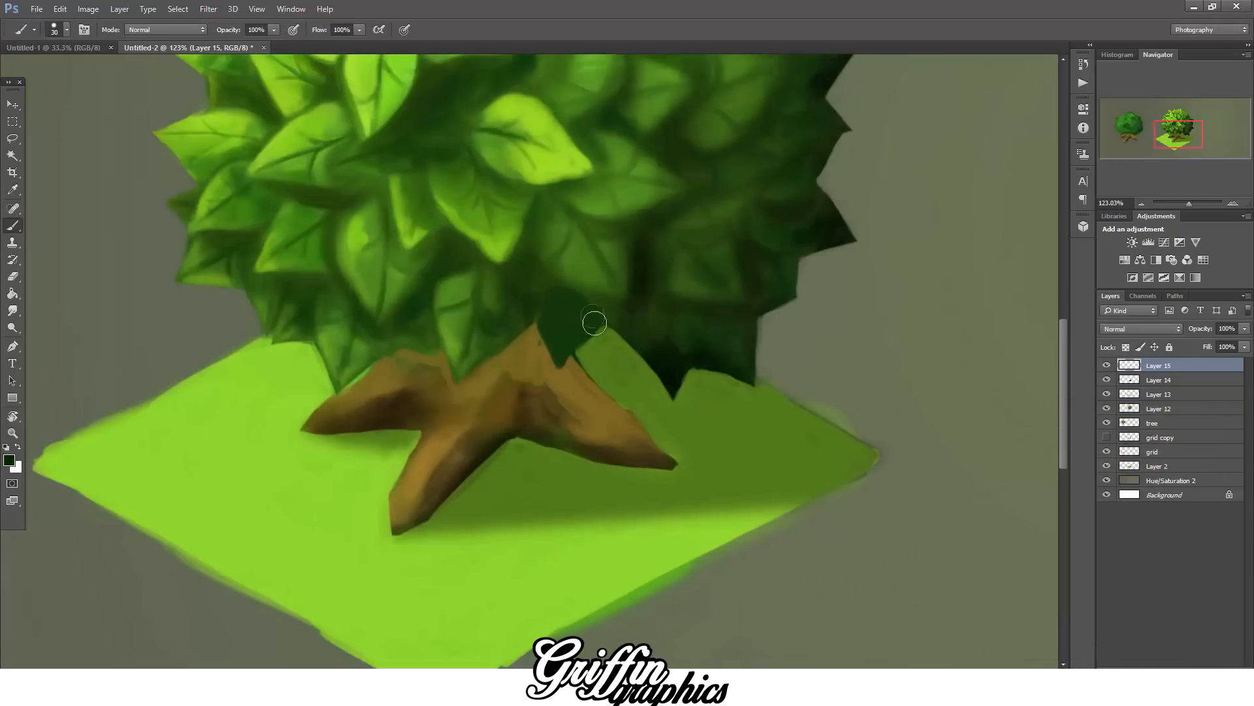
pyautogui.moveTo(594, 322); pyautogui.dragTo(572, 300)
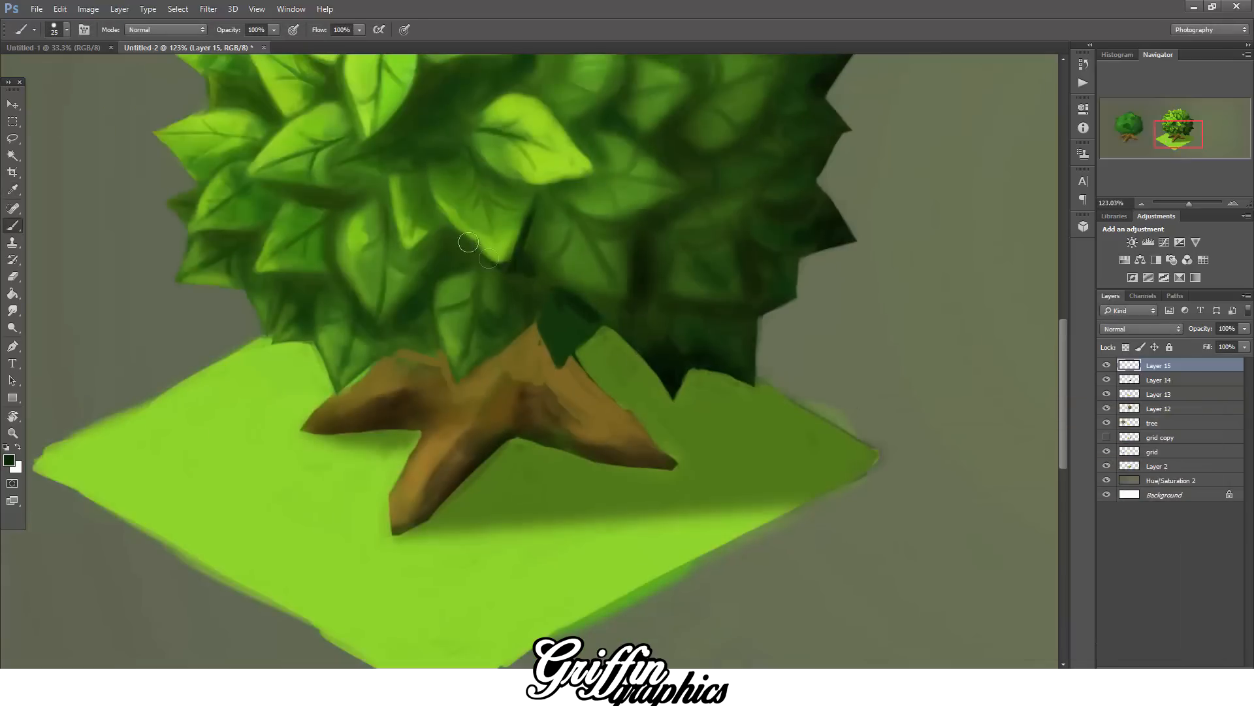
# - Paint dark green shadows into the gaps around the bright star-shaped leaf cluster and behind the leaves to the right of centre
pyautogui.scroll(5, 423, 420)
pyautogui.scroll(1, 421, 418)
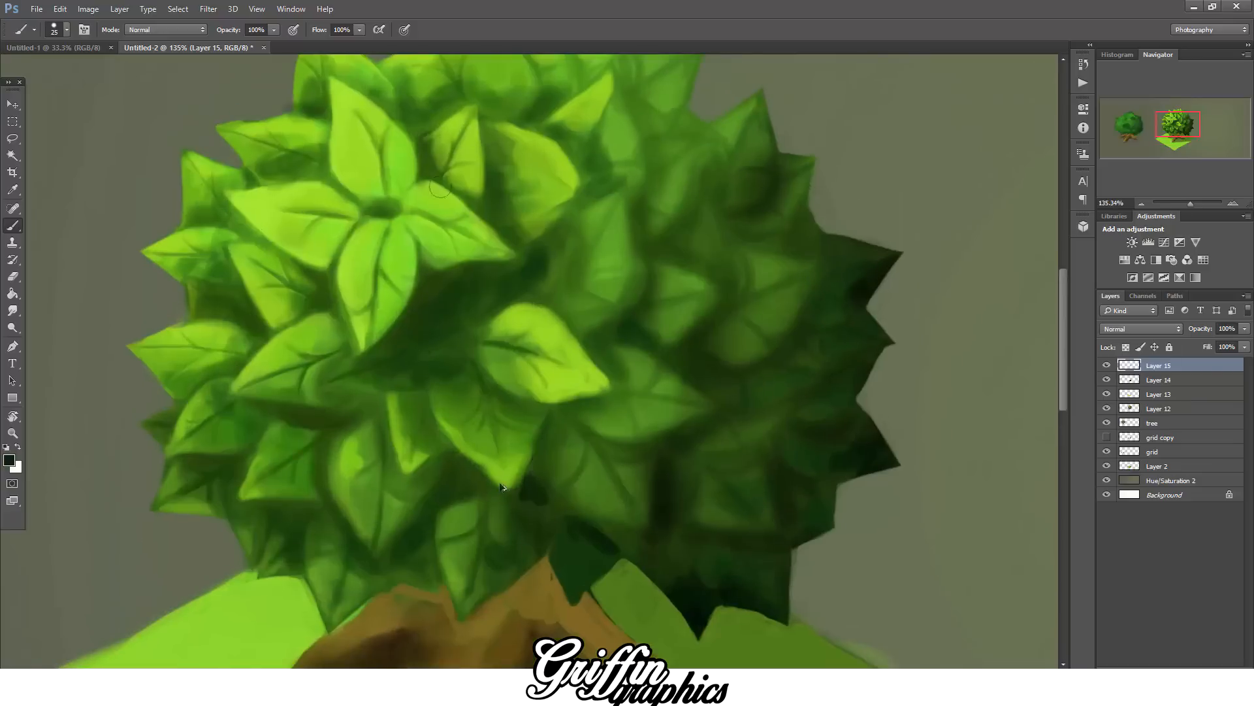
pyautogui.moveTo(391, 339)
pyautogui.mouseDown()
pyautogui.moveTo(426, 278)
pyautogui.moveTo(386, 335)
pyautogui.mouseUp()
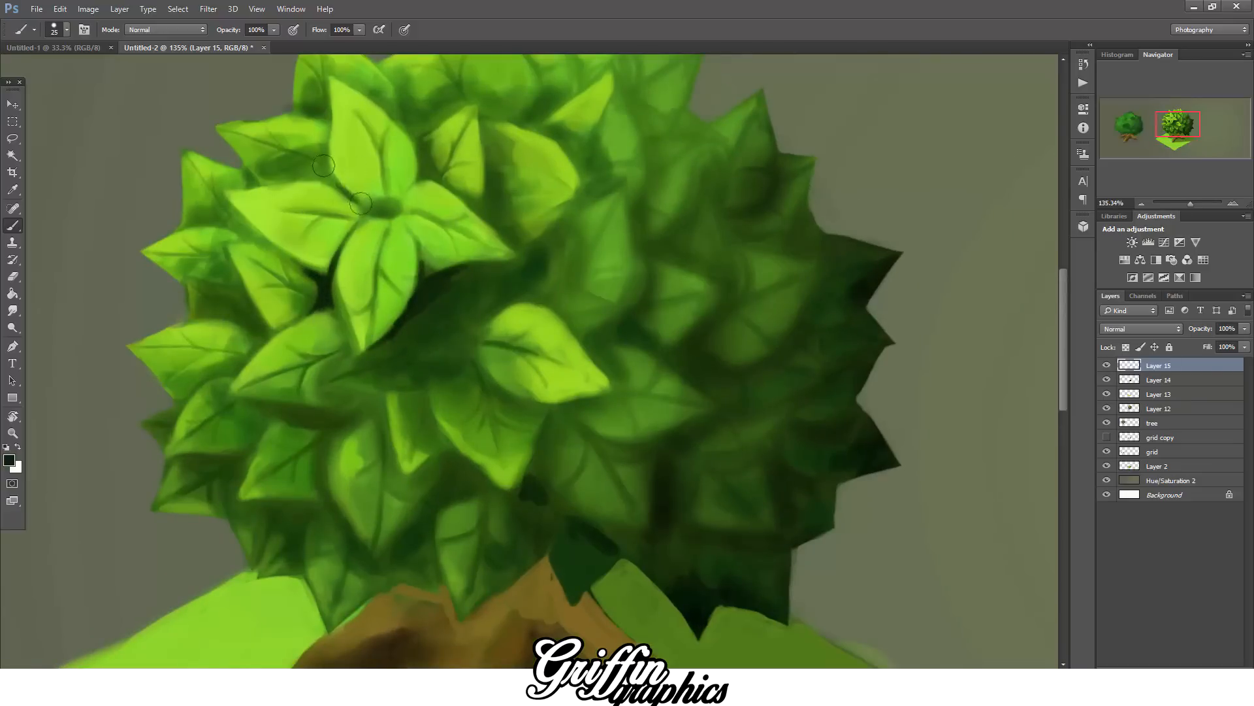
pyautogui.moveTo(324, 165); pyautogui.dragTo(331, 124)
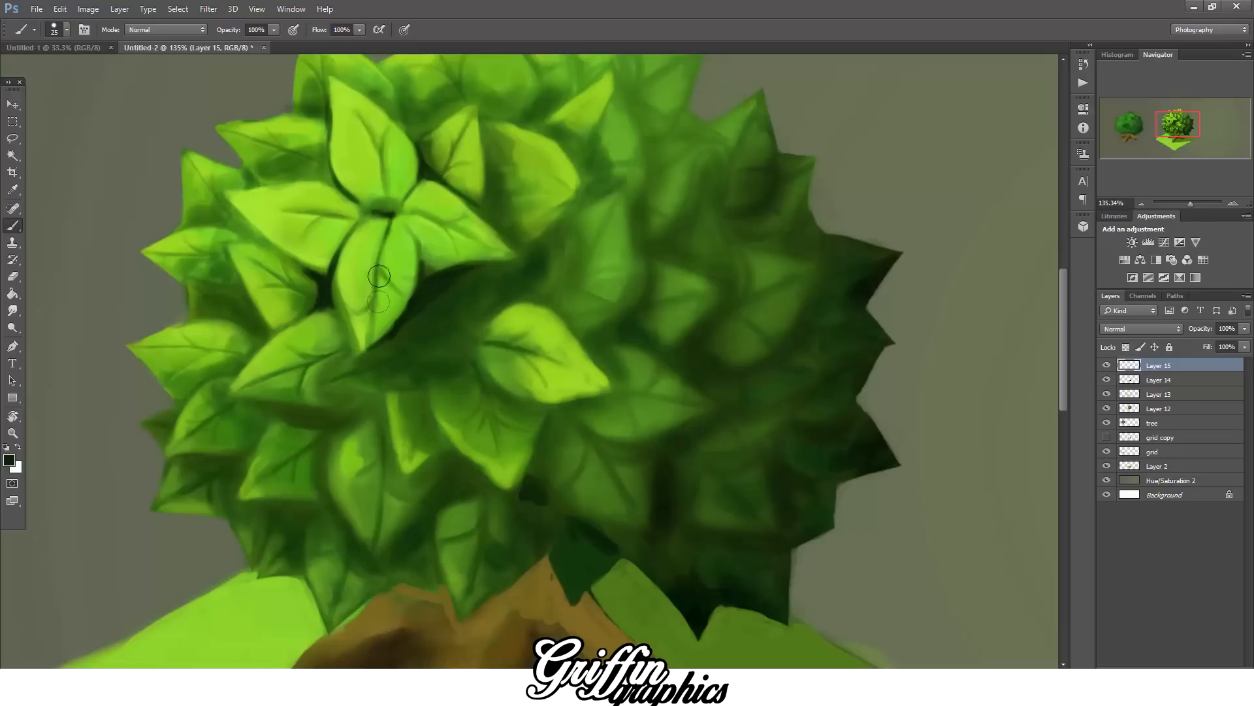
pyautogui.moveTo(379, 276); pyautogui.dragTo(386, 235)
pyautogui.moveTo(307, 271); pyautogui.dragTo(259, 230)
pyautogui.moveTo(623, 336); pyautogui.dragTo(614, 340)
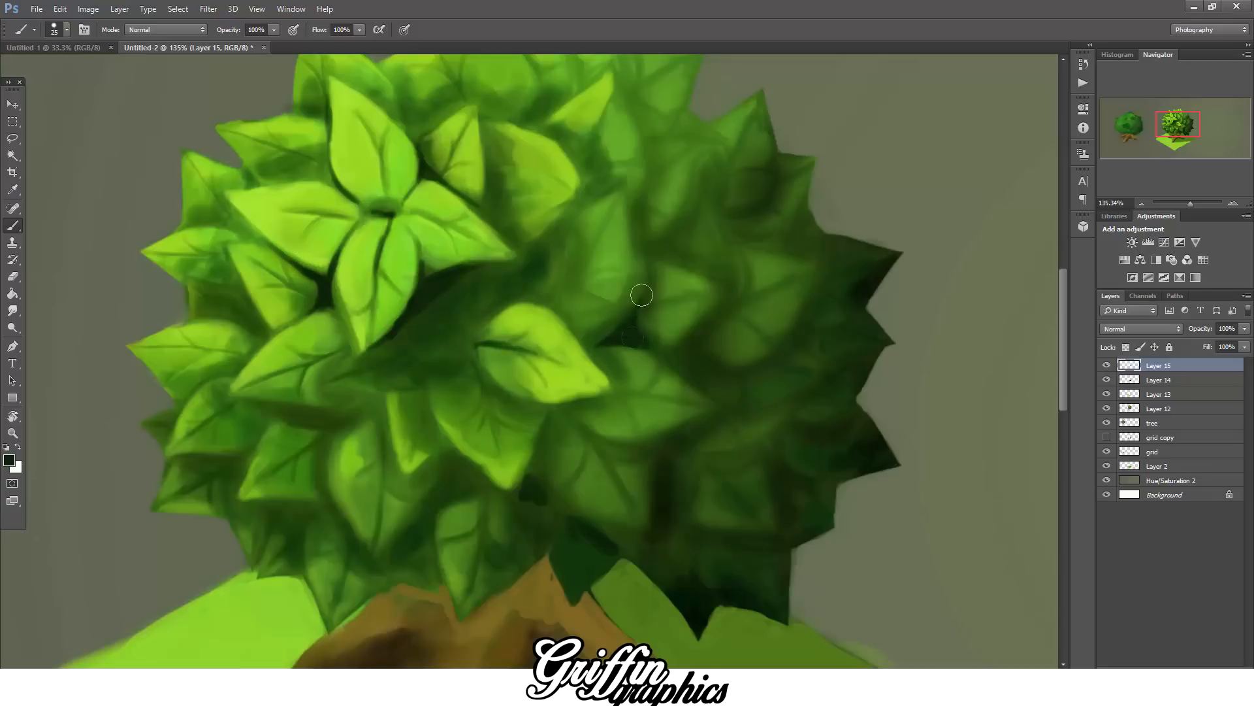
# - Outline the undersides of the bright central leaf and the pointed leaves below and beside it in dark green
pyautogui.moveTo(532, 464); pyautogui.dragTo(565, 410)
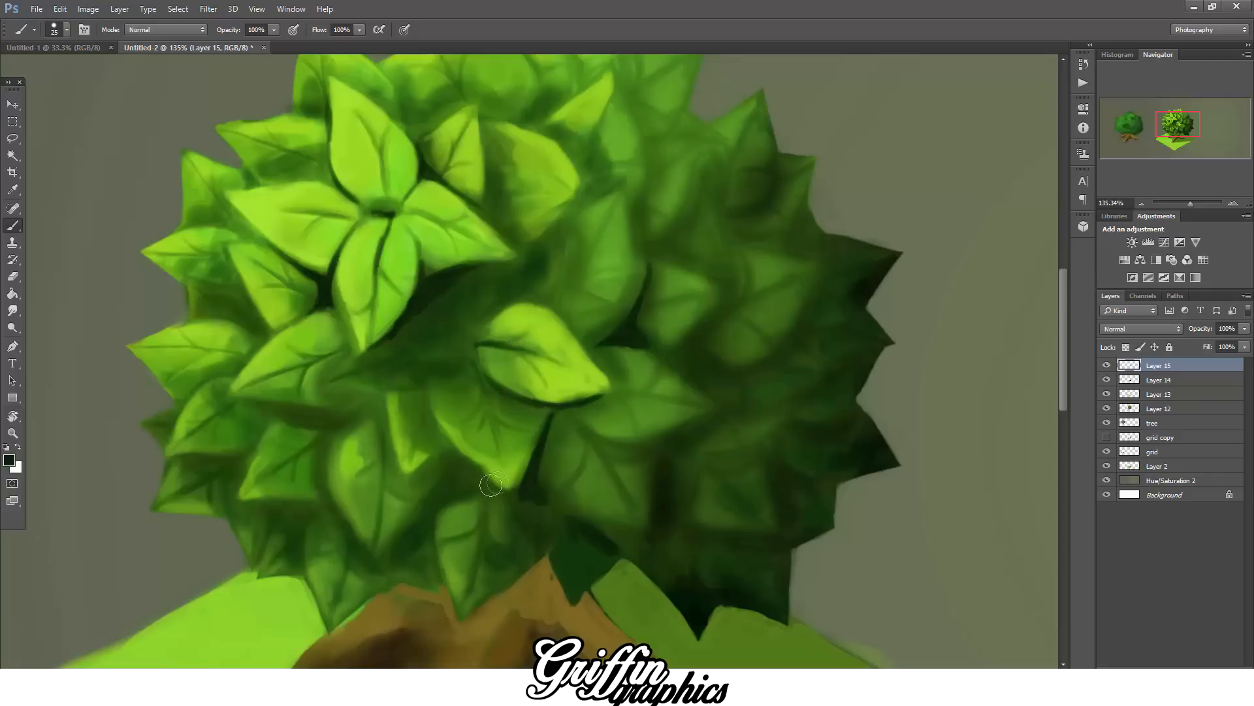
pyautogui.moveTo(490, 484)
pyautogui.mouseDown()
pyautogui.moveTo(438, 473)
pyautogui.moveTo(390, 421)
pyautogui.moveTo(456, 450)
pyautogui.mouseUp()
pyautogui.moveTo(426, 392); pyautogui.dragTo(439, 426)
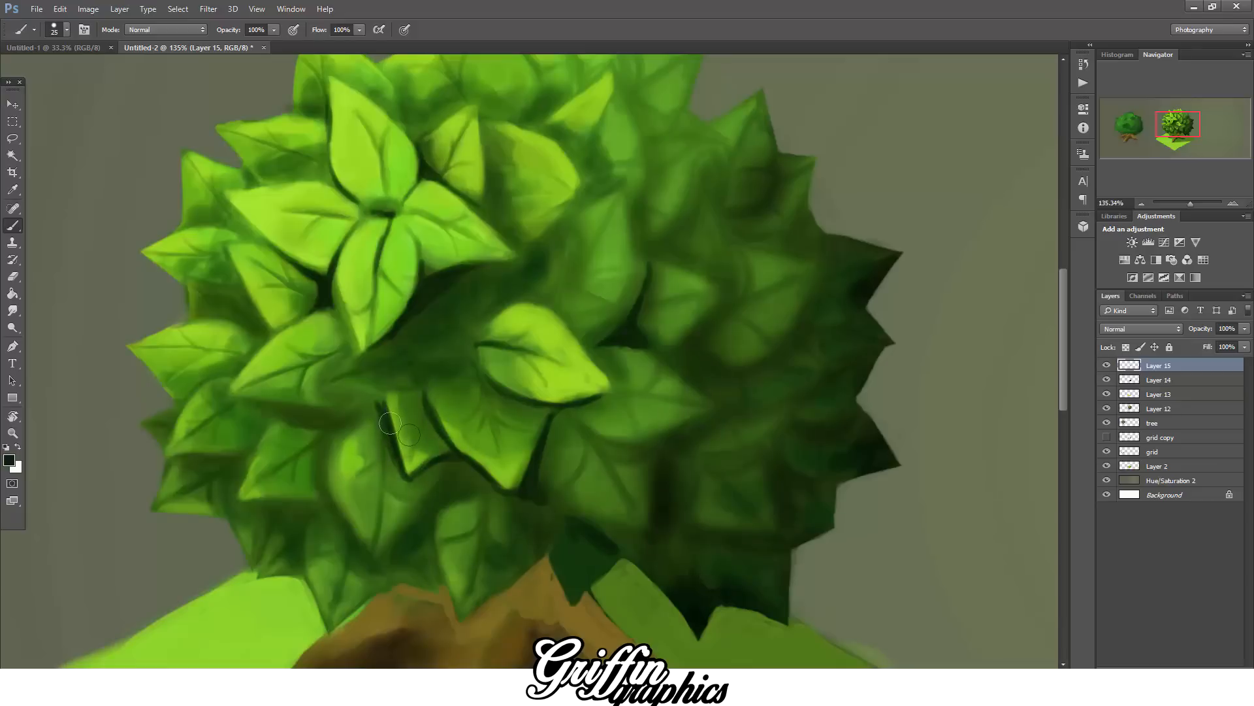
pyautogui.moveTo(353, 412)
pyautogui.mouseDown()
pyautogui.moveTo(261, 408)
pyautogui.moveTo(300, 422)
pyautogui.mouseUp()
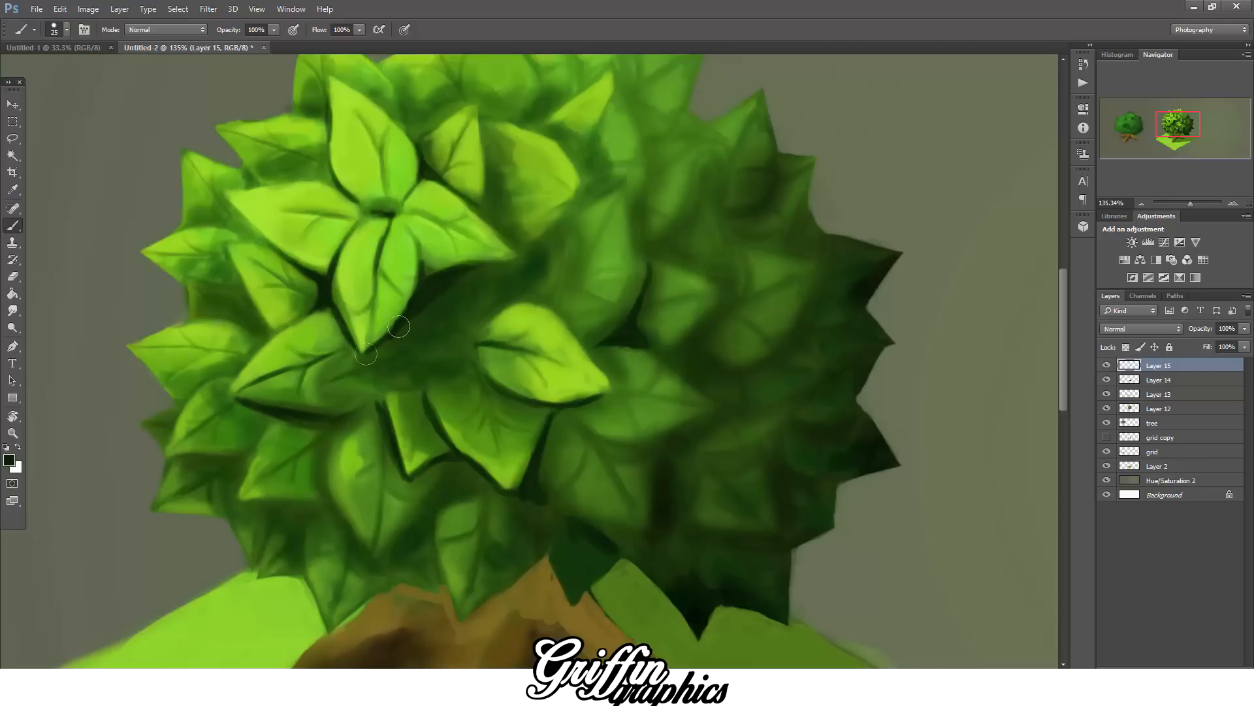
# - Compare the crown with and without the dark outlines on Layer 15 and test that layer's opacity
pyautogui.scroll(-5, 388, 217)
pyautogui.scroll(3, 388, 217)
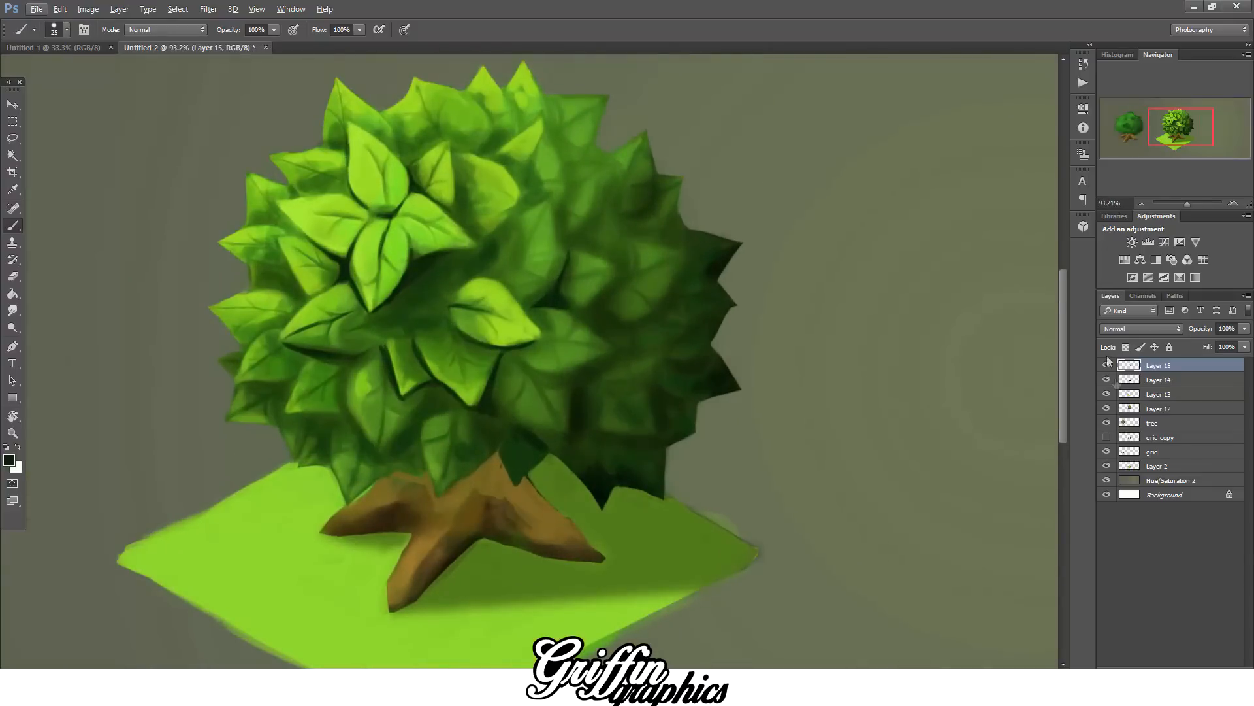
pyautogui.click(1107, 365)
pyautogui.click(1107, 365)
pyautogui.click(1244, 329)
pyautogui.moveTo(1213, 343); pyautogui.dragTo(1249, 346)
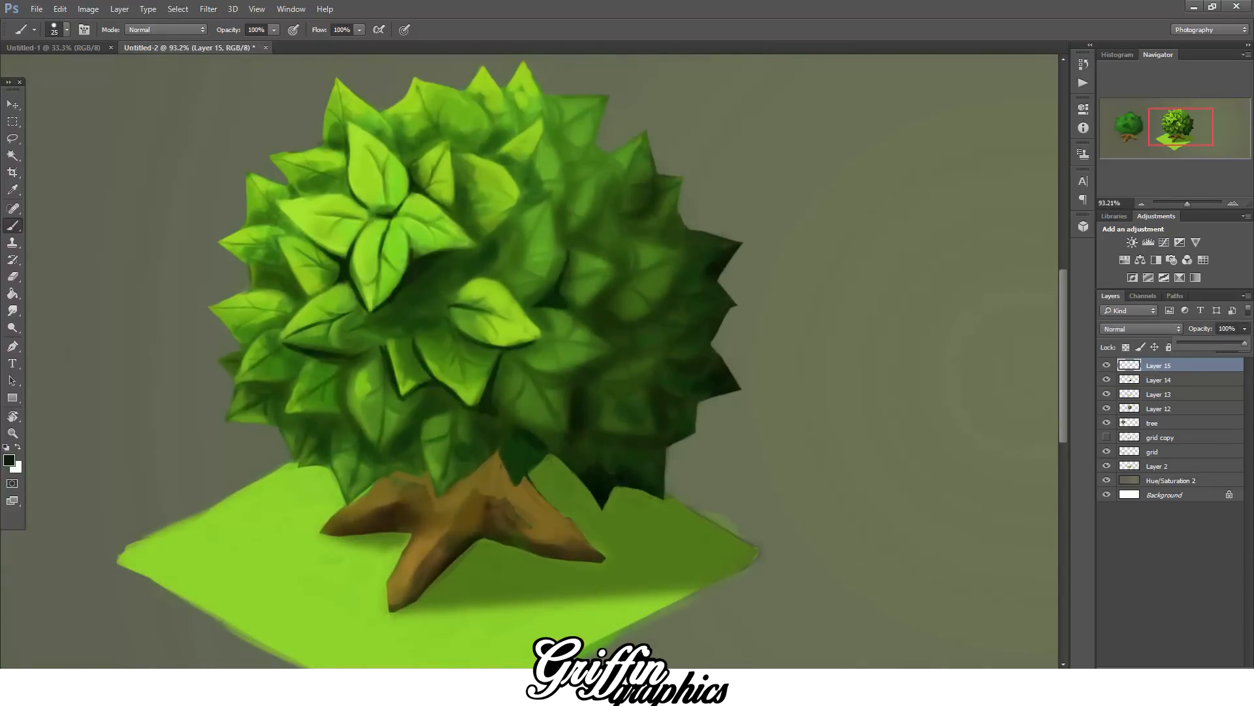
# - Draw a closed Pen path around the crown, dipping above the trunk, and convert it into a selection
pyautogui.click(13, 346)
pyautogui.click(151, 345)
pyautogui.click(370, 450)
pyautogui.click(510, 419)
pyautogui.click(614, 441)
pyautogui.click(406, 89)
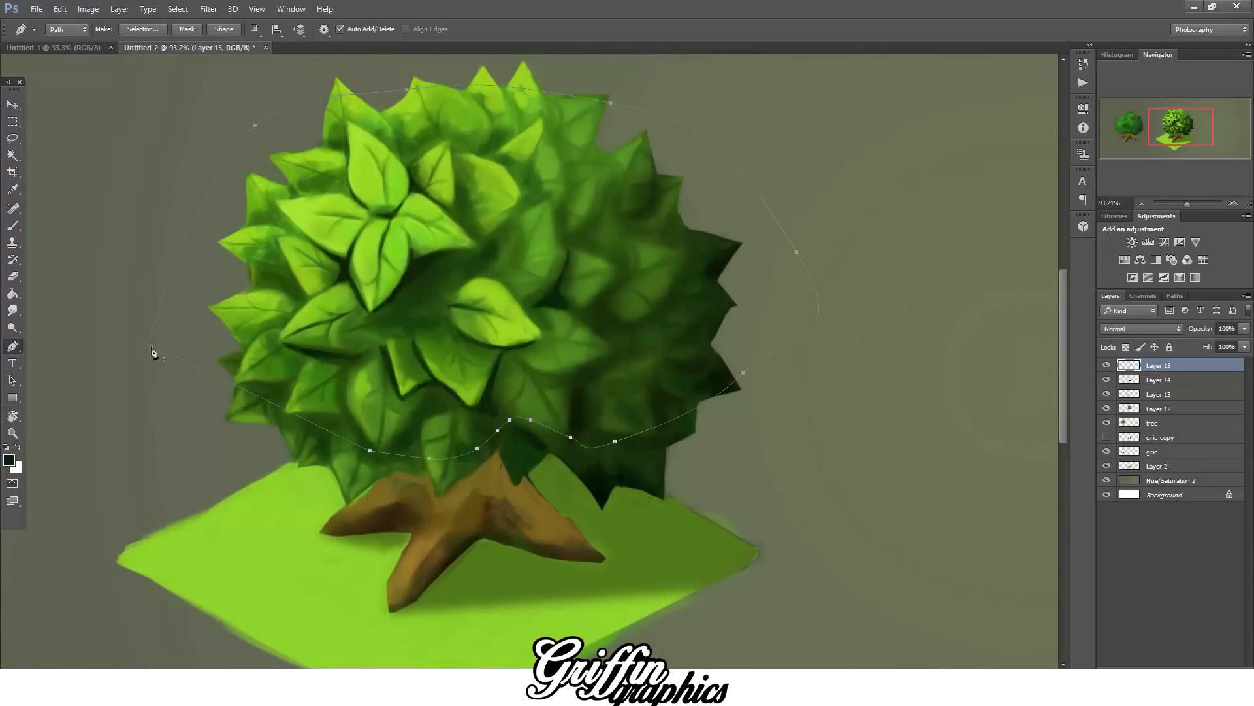
pyautogui.rightClick(281, 291)
pyautogui.click(316, 346)
pyautogui.press('Return')
# - Cut the selected leaf outlines onto a separate layer, realign them with the leaves and lower that layer's opacity
pyautogui.hotkey('ctrl', 'x')
pyautogui.hotkey('ctrl', 'v')
pyautogui.click(13, 105)
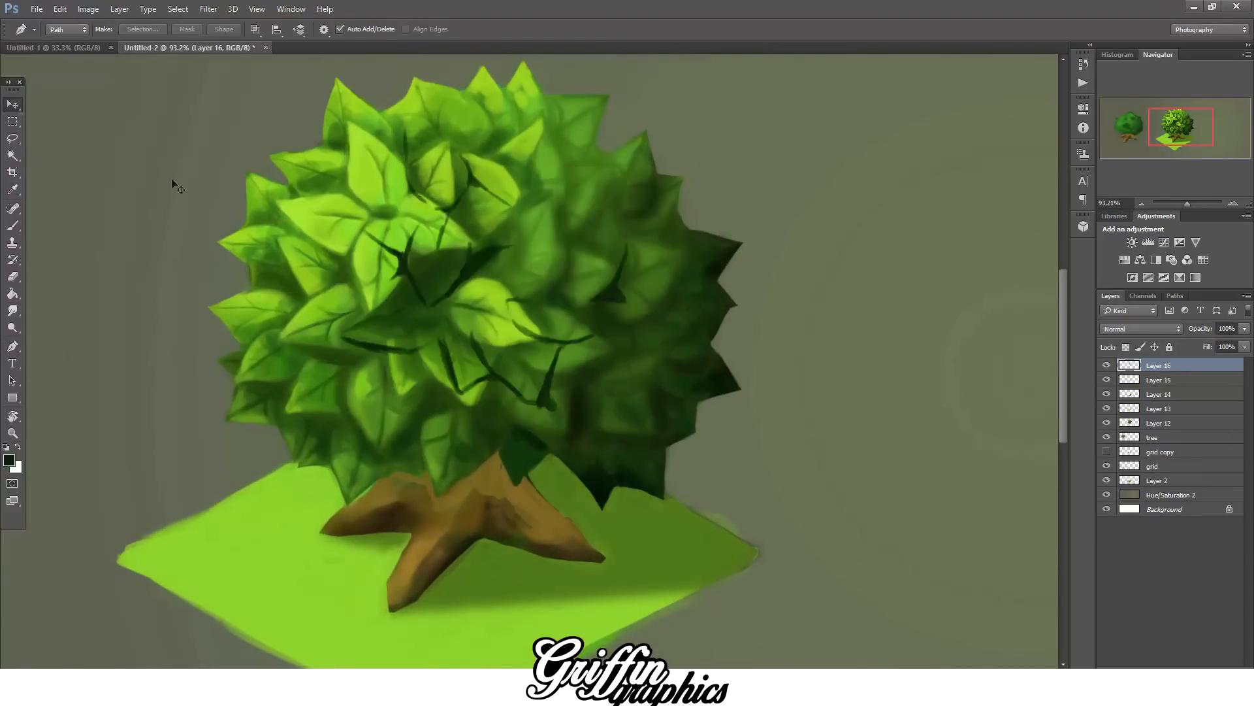
pyautogui.moveTo(482, 260); pyautogui.dragTo(423, 265)
pyautogui.click(1245, 328)
pyautogui.moveTo(1240, 343); pyautogui.dragTo(1206, 343)
pyautogui.moveTo(533, 483); pyautogui.dragTo(537, 487)
# - Sample the lit grass green, brighten it slightly and add a new layer at the top of the stack
pyautogui.scroll(2, 591, 594)
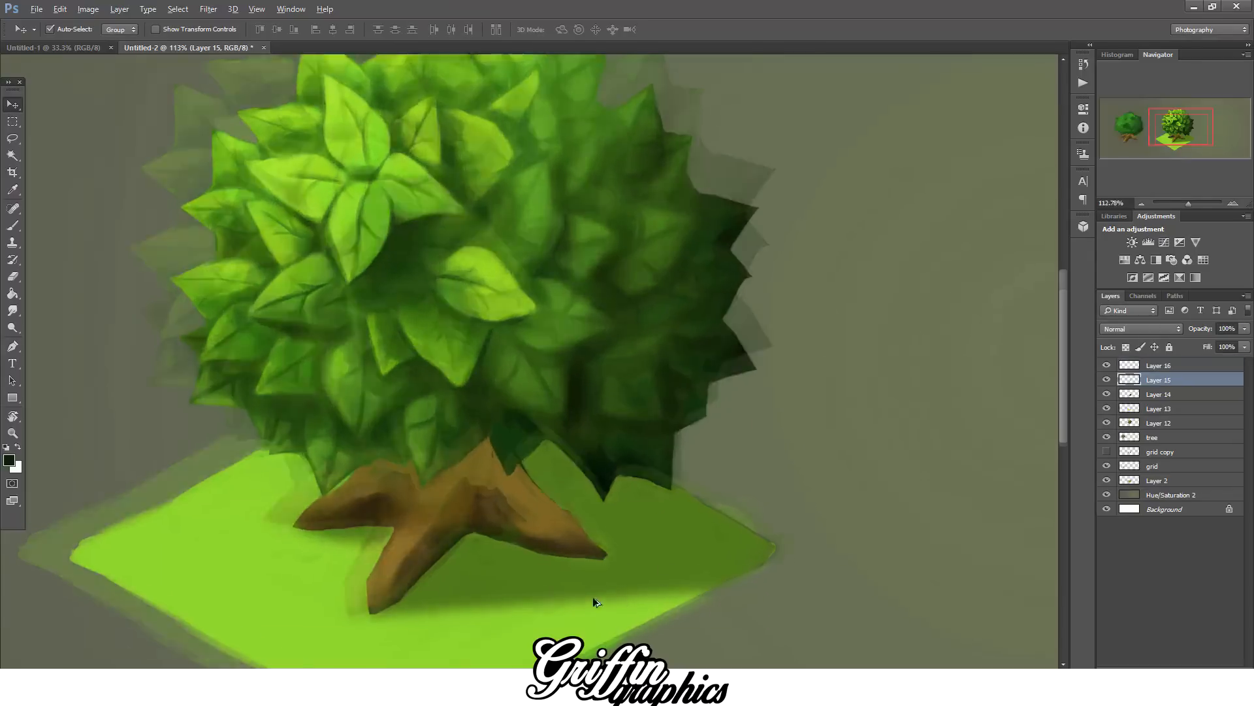
pyautogui.scroll(-3, 574, 594)
pyautogui.scroll(2, 287, 581)
pyautogui.scroll(2, 288, 580)
pyautogui.scroll(-2, 715, 548)
pyautogui.click(9, 460)
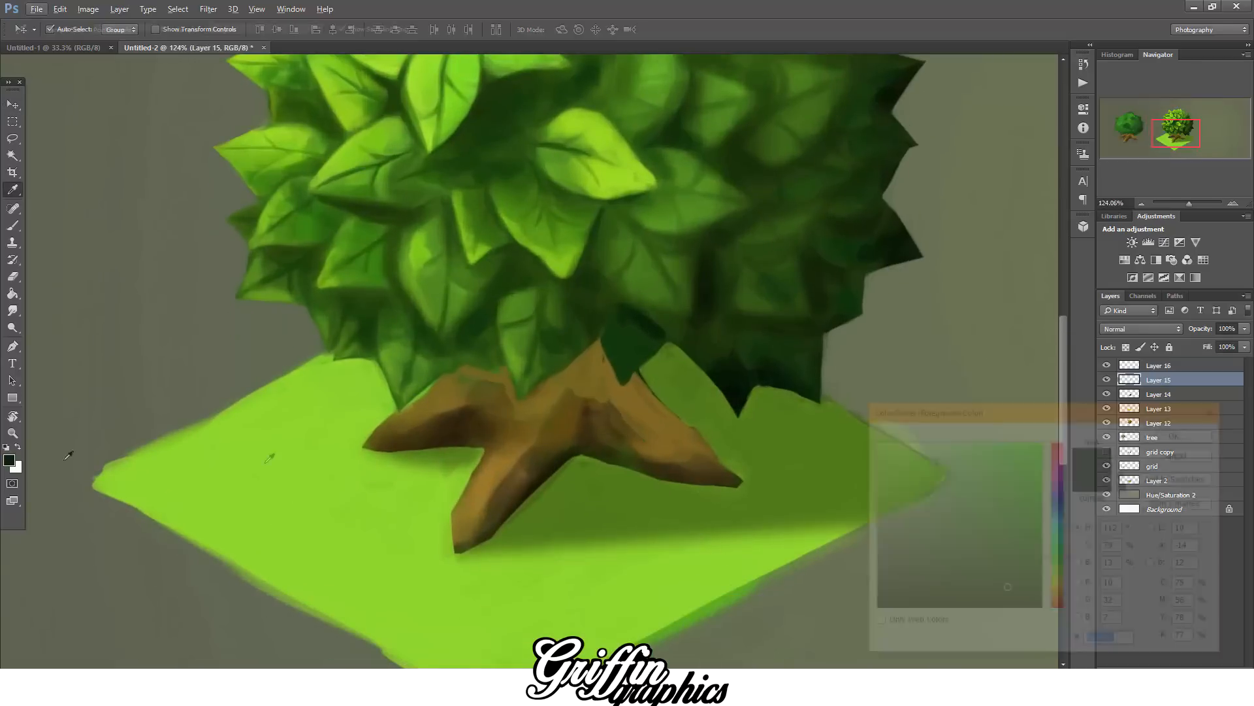
pyautogui.click(156, 472)
pyautogui.click(1002, 459)
pyautogui.click(1173, 434)
pyautogui.click(1161, 368)
pyautogui.hotkey('ctrl', 'shift', 'alt', 'n')
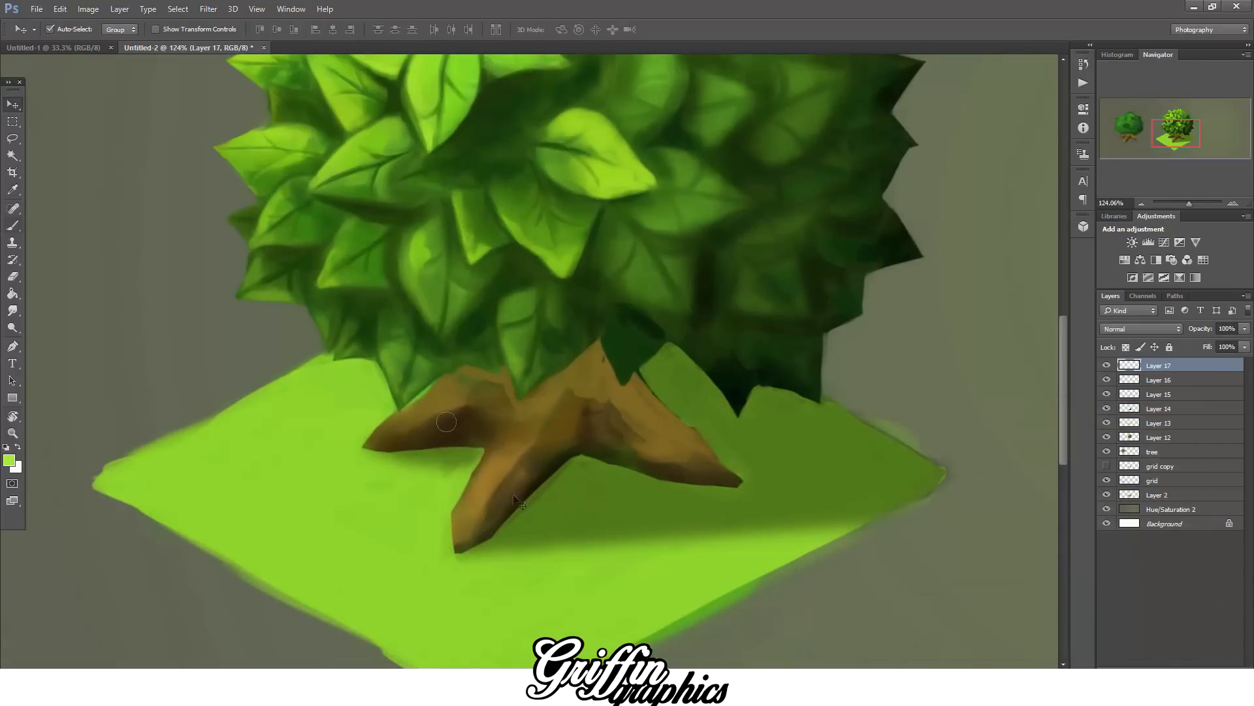
# - Paint small light green grass blades around the left and front roots and along the edge of the cast shadow
pyautogui.press('b')
pyautogui.moveTo(417, 447); pyautogui.dragTo(421, 470)
pyautogui.moveTo(503, 567); pyautogui.dragTo(502, 552)
pyautogui.moveTo(452, 568); pyautogui.dragTo(450, 551)
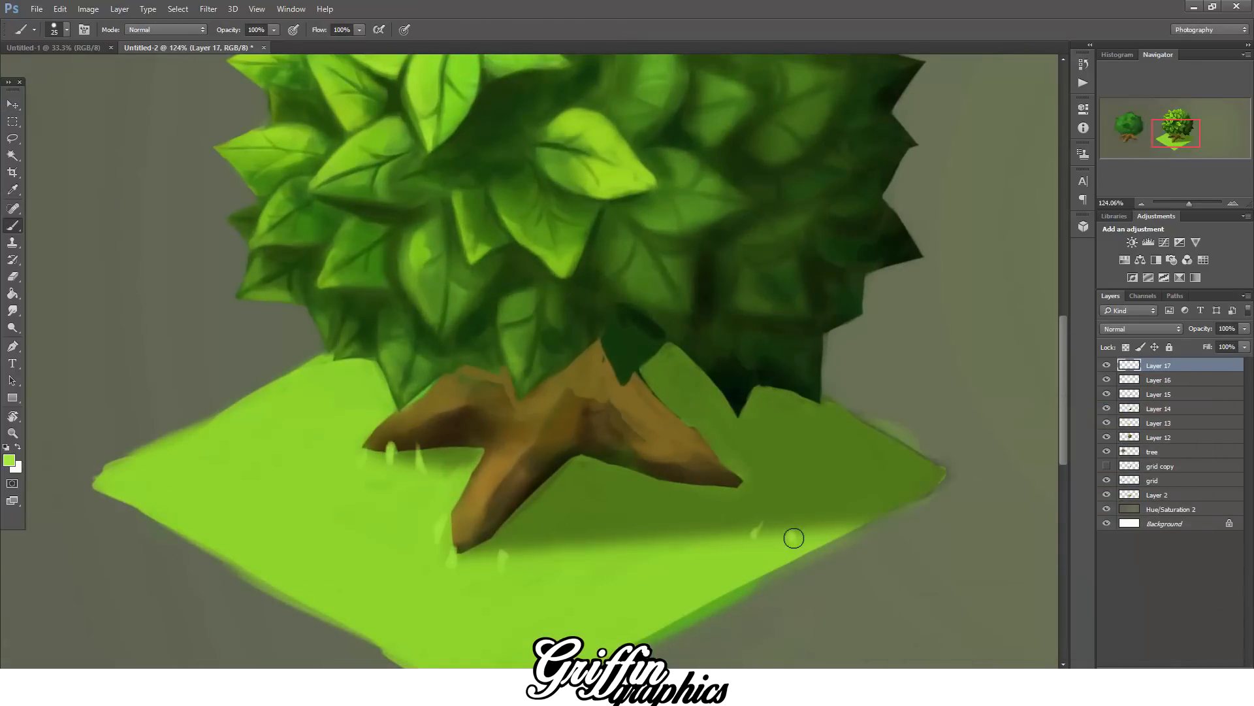
pyautogui.moveTo(793, 543); pyautogui.dragTo(791, 529)
pyautogui.moveTo(608, 566); pyautogui.dragTo(606, 553)
pyautogui.moveTo(571, 572); pyautogui.dragTo(570, 559)
pyautogui.moveTo(682, 591); pyautogui.dragTo(680, 580)
pyautogui.moveTo(663, 541); pyautogui.dragTo(662, 529)
# - Shift the colour's hue towards green and brush soft patches of it across the lit part of the grass tile
pyautogui.click(9, 460)
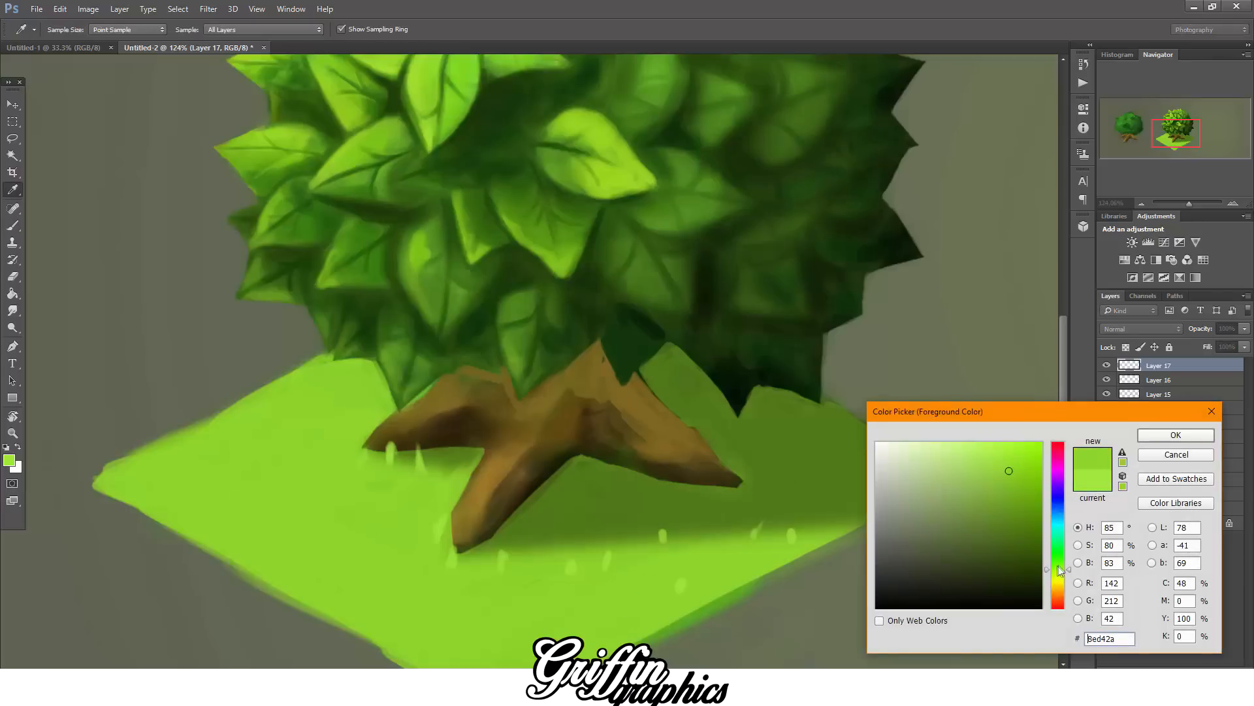
pyautogui.click(1058, 566)
pyautogui.click(1154, 435)
pyautogui.click(65, 30)
pyautogui.click(85, 499)
pyautogui.moveTo(247, 512)
pyautogui.mouseDown()
pyautogui.moveTo(174, 486)
pyautogui.moveTo(287, 536)
pyautogui.mouseUp()
pyautogui.moveTo(456, 597)
pyautogui.mouseDown()
pyautogui.moveTo(460, 621)
pyautogui.moveTo(597, 593)
pyautogui.mouseUp()
pyautogui.moveTo(673, 560); pyautogui.dragTo(624, 566)
pyautogui.moveTo(423, 627); pyautogui.dragTo(366, 610)
pyautogui.moveTo(363, 503); pyautogui.dragTo(287, 513)
pyautogui.moveTo(216, 451); pyautogui.dragTo(281, 434)
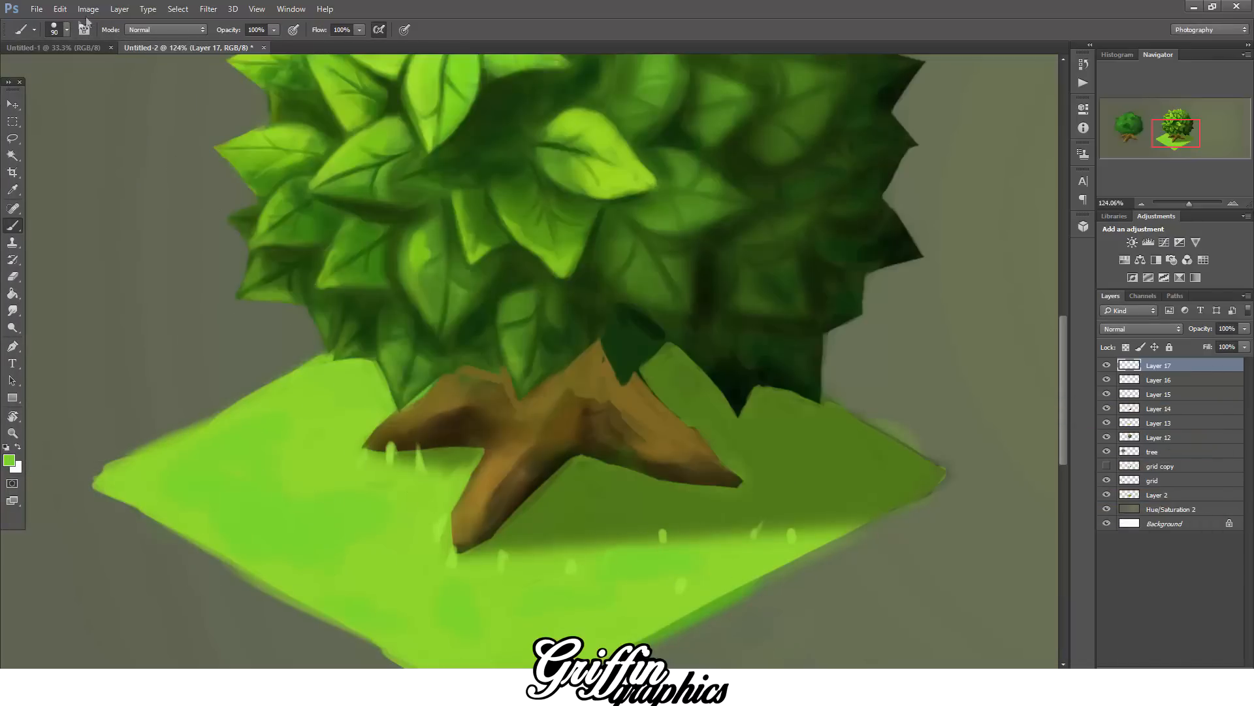
# - Try a 95 px textured brush with a brighter green on the lit grass and undo the mark
pyautogui.click(66, 30)
pyautogui.moveTo(161, 444); pyautogui.dragTo(161, 406)
pyautogui.click(93, 262)
pyautogui.click(386, 566)
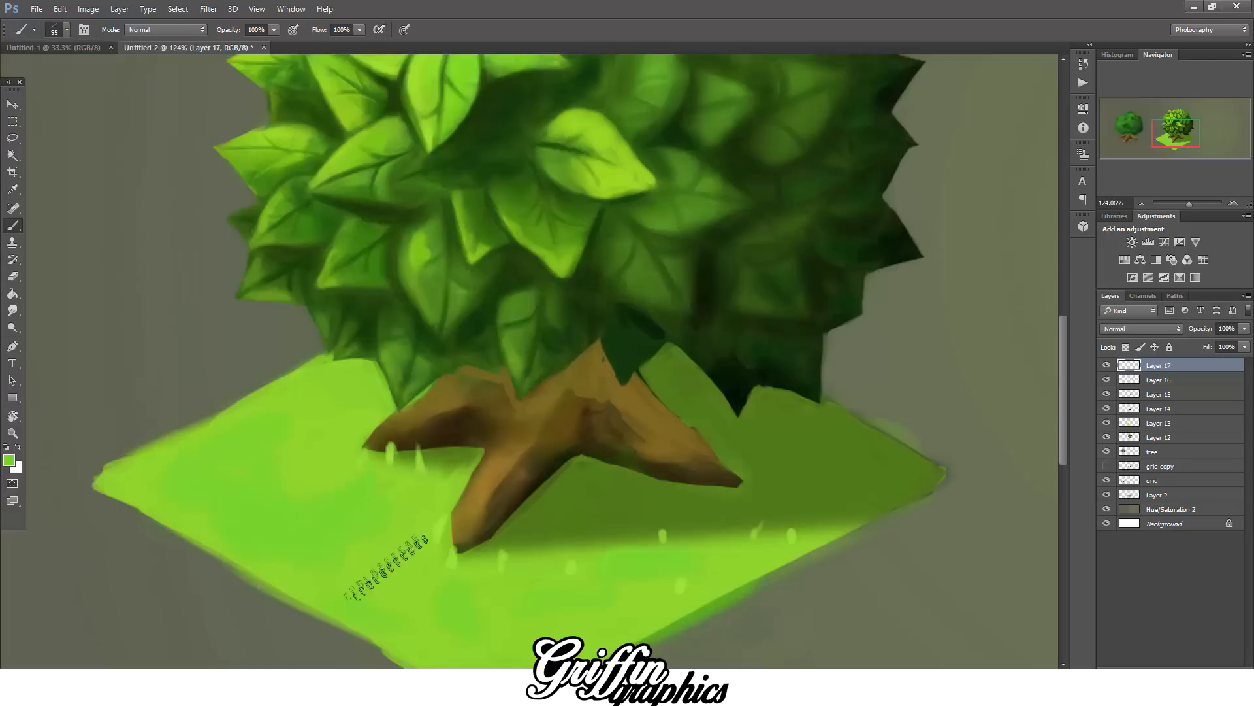
pyautogui.click(9, 460)
pyautogui.click(1008, 458)
pyautogui.click(1163, 435)
pyautogui.click(251, 480)
pyautogui.hotkey('ctrl', 'z')
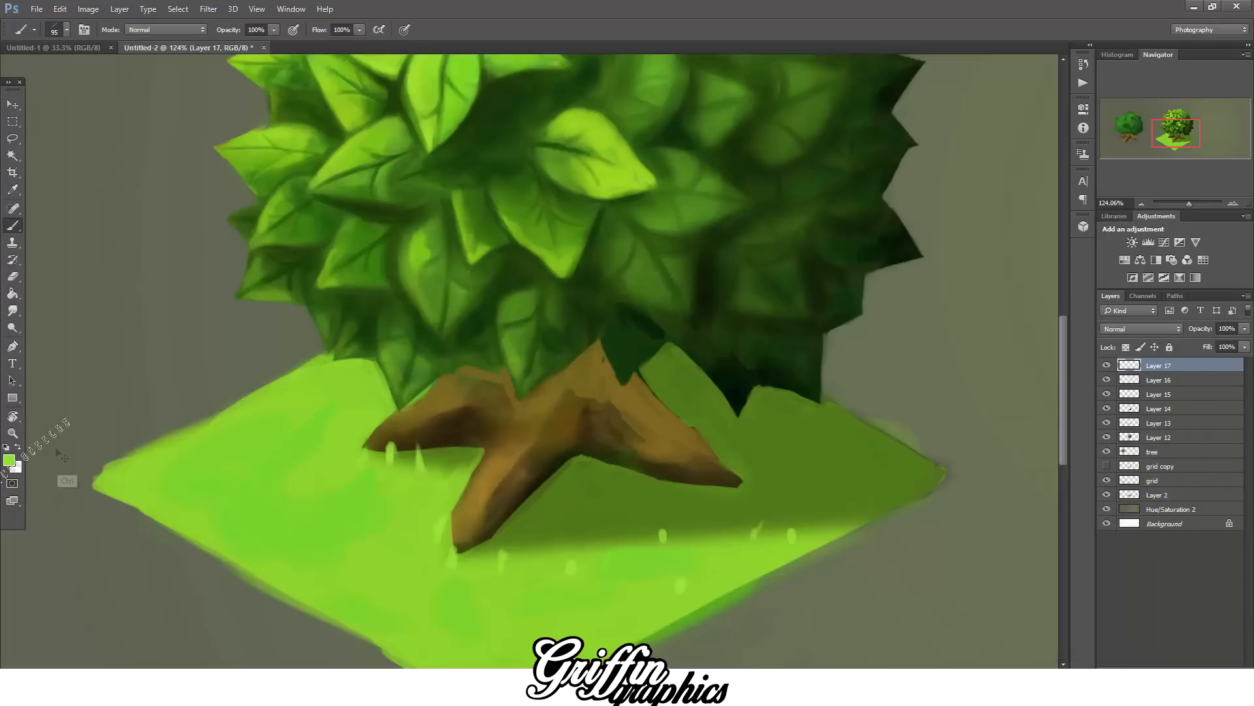
# - Try another textured brush and a yellower green on the left part of the grass, undoing each mark
pyautogui.click(66, 30)
pyautogui.click(78, 212)
pyautogui.click(332, 516)
pyautogui.hotkey('ctrl', 'z')
pyautogui.click(9, 460)
pyautogui.click(1008, 470)
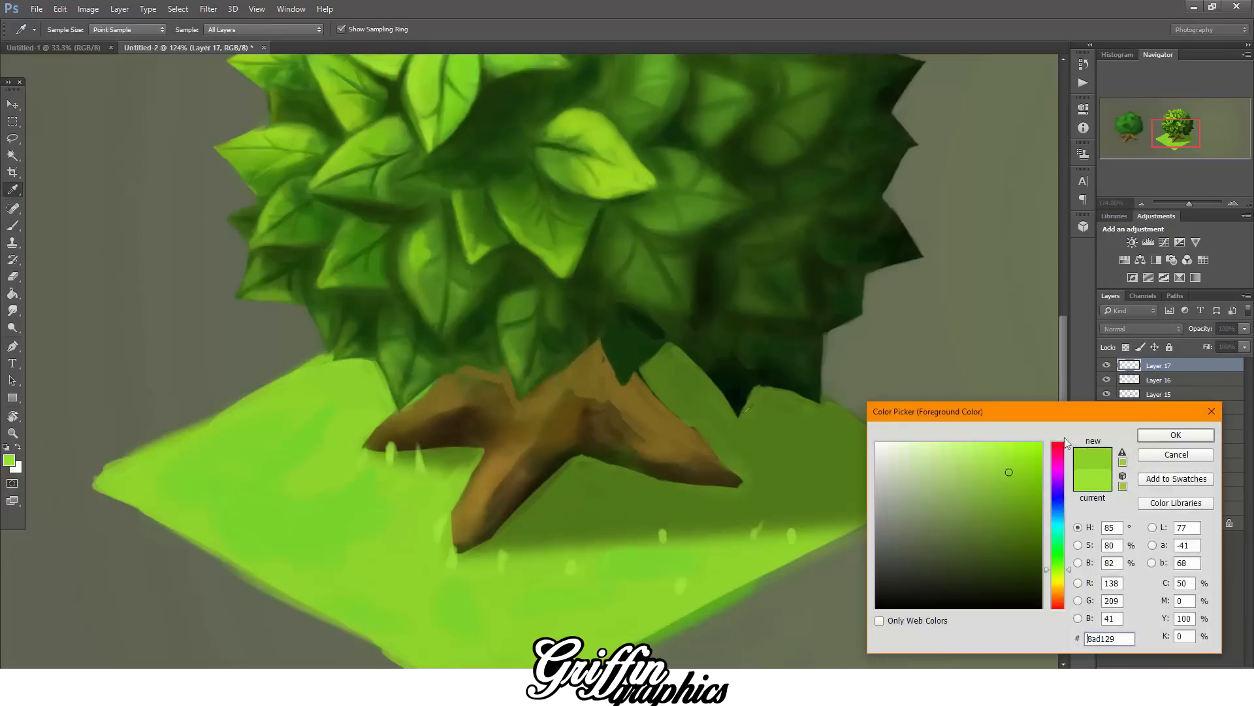
pyautogui.click(1176, 435)
pyautogui.press('x')
pyautogui.moveTo(299, 447); pyautogui.dragTo(278, 454)
pyautogui.hotkey('ctrl', 'z')
# - Sample the lit grass green and switch to the scribbly grass-tuft brush at 135 px
pyautogui.click(9, 460)
pyautogui.click(332, 427)
pyautogui.press('Return')
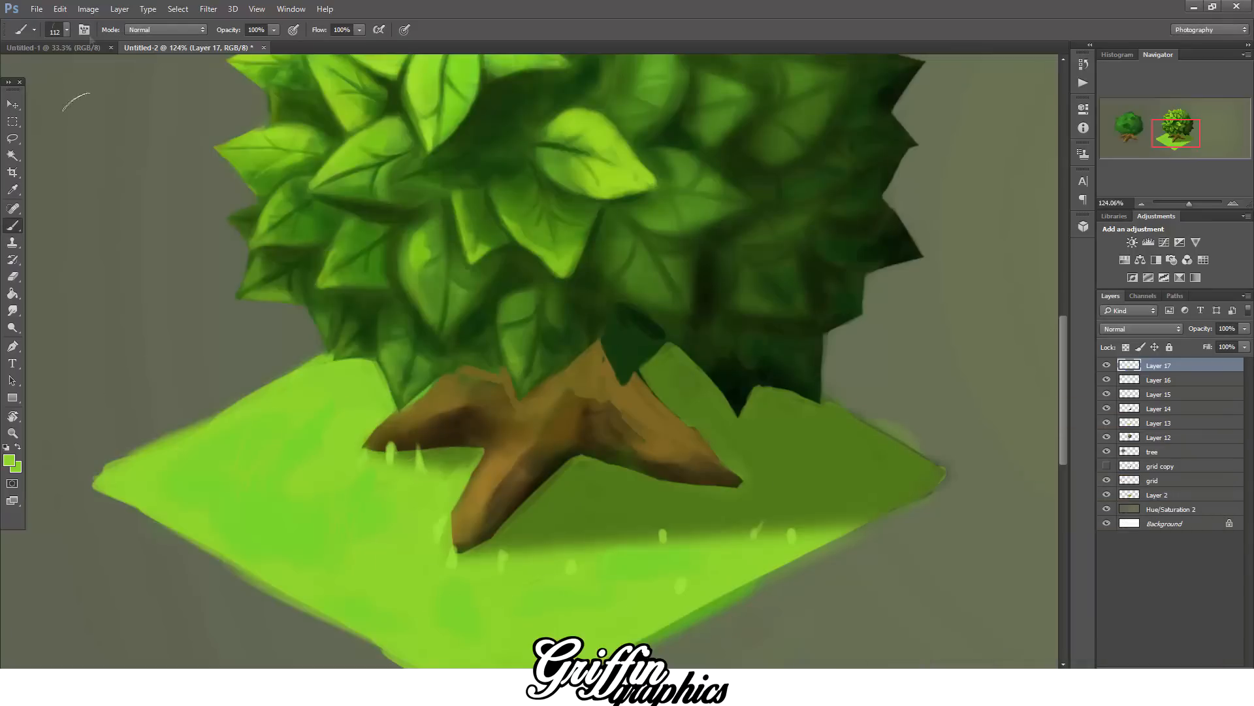
pyautogui.click(67, 30)
pyautogui.moveTo(161, 406); pyautogui.dragTo(163, 387)
pyautogui.doubleClick(120, 254)
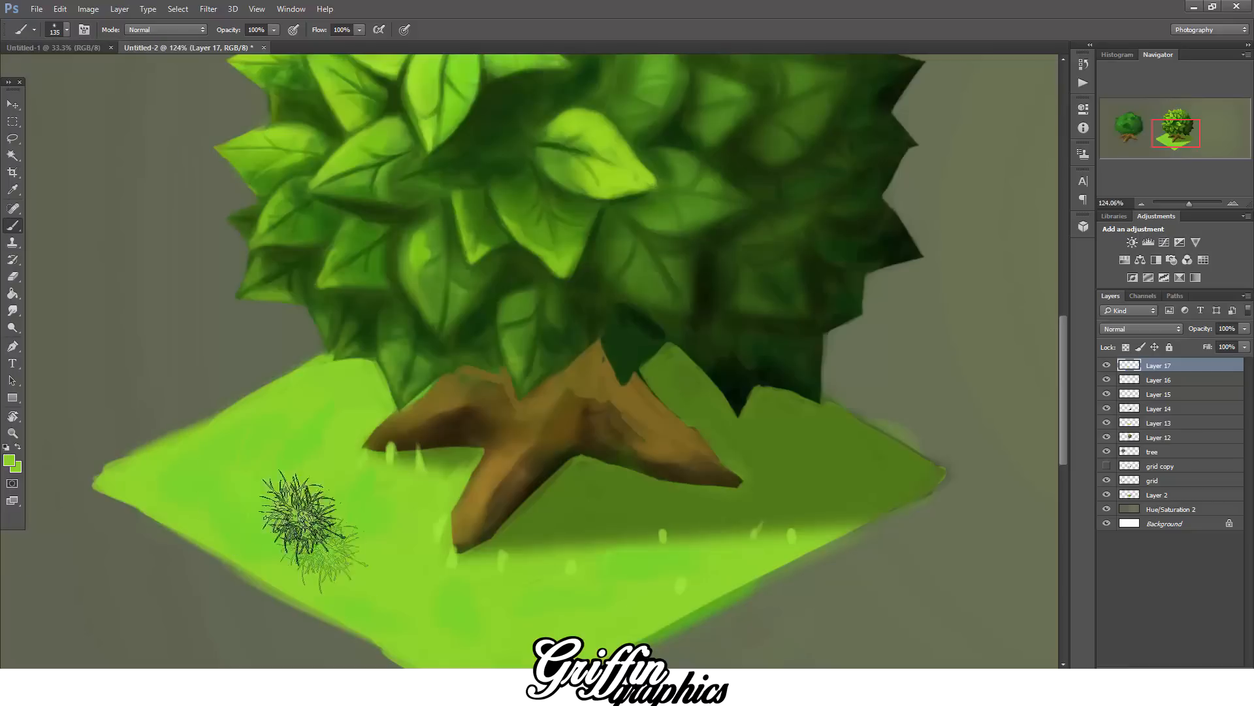
# - Stamp darker green tufts near the tile's front-left edge and left corner, adjusting the tuft brush to 175 px
pyautogui.click(9, 460)
pyautogui.press('Return')
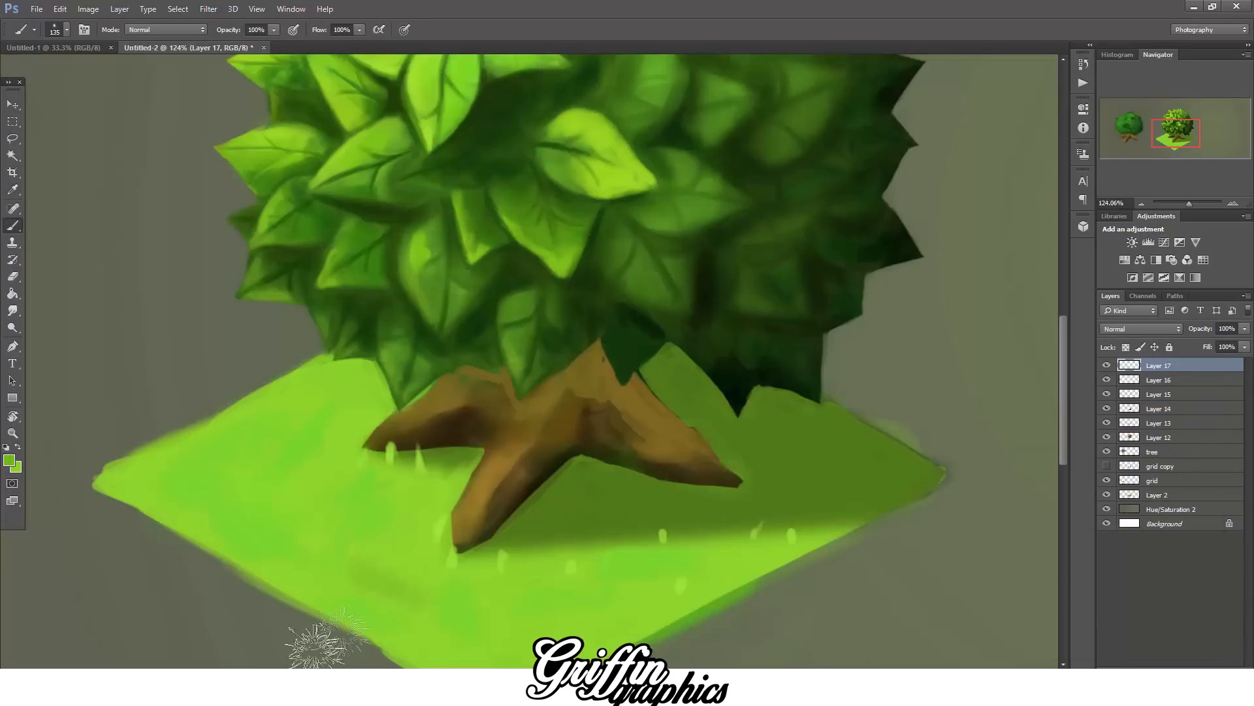
pyautogui.click(362, 596)
pyautogui.press('[')
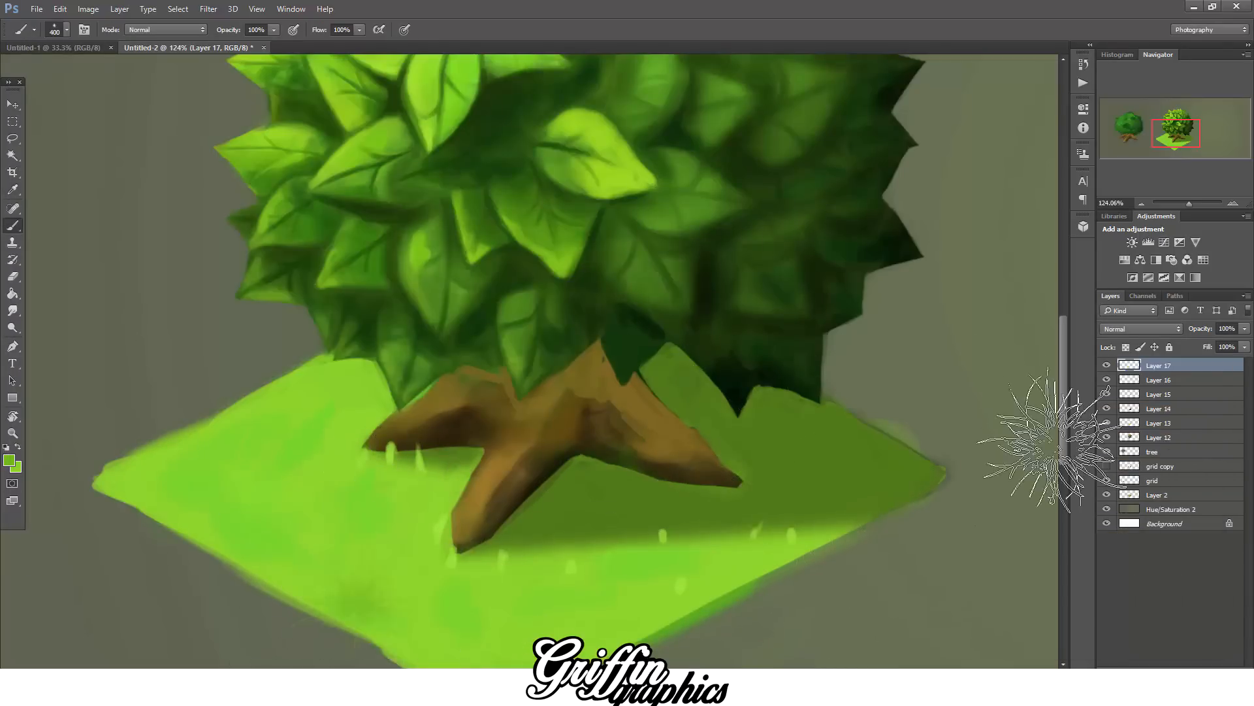
pyautogui.moveTo(1064, 438); pyautogui.dragTo(1063, 459)
pyautogui.press('[')
pyautogui.press('[')
pyautogui.press('[')
pyautogui.press('[')
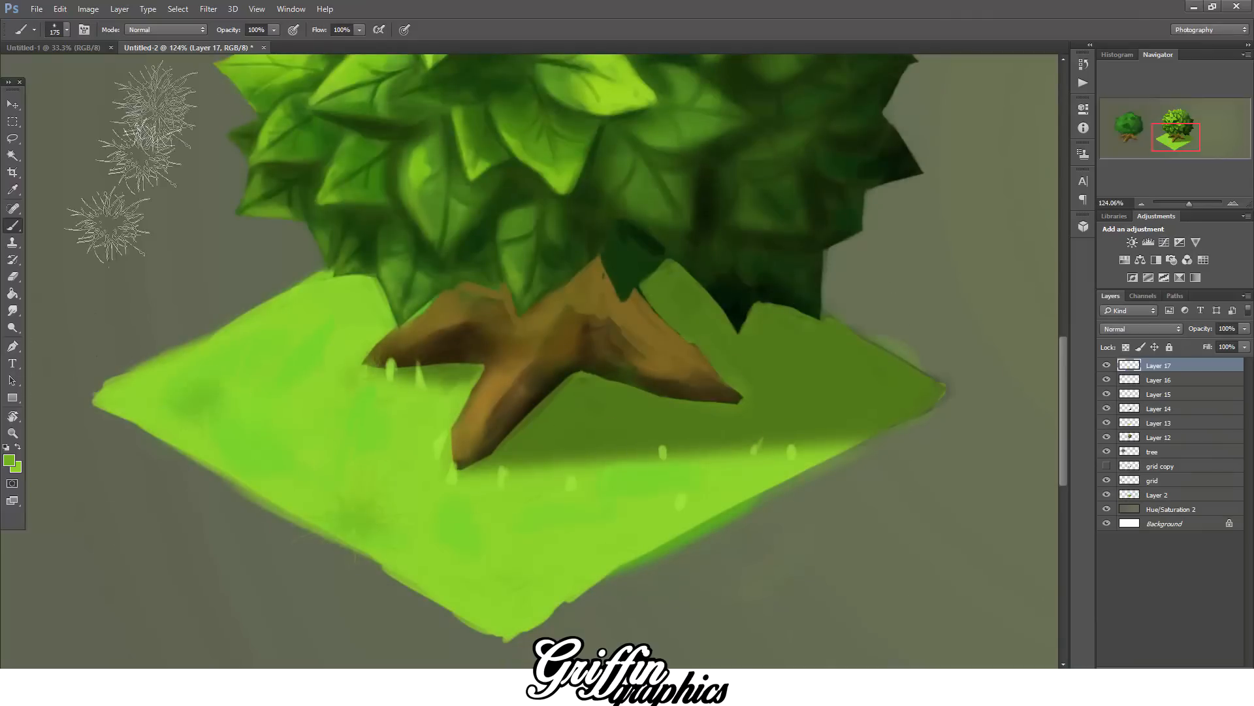
# - Choose an irregular rough-edged brush, sample the lit grass green and paint over the dark tufts on the tile
pyautogui.click(66, 30)
pyautogui.scroll(-10, 109, 297)
pyautogui.doubleClick(92, 206)
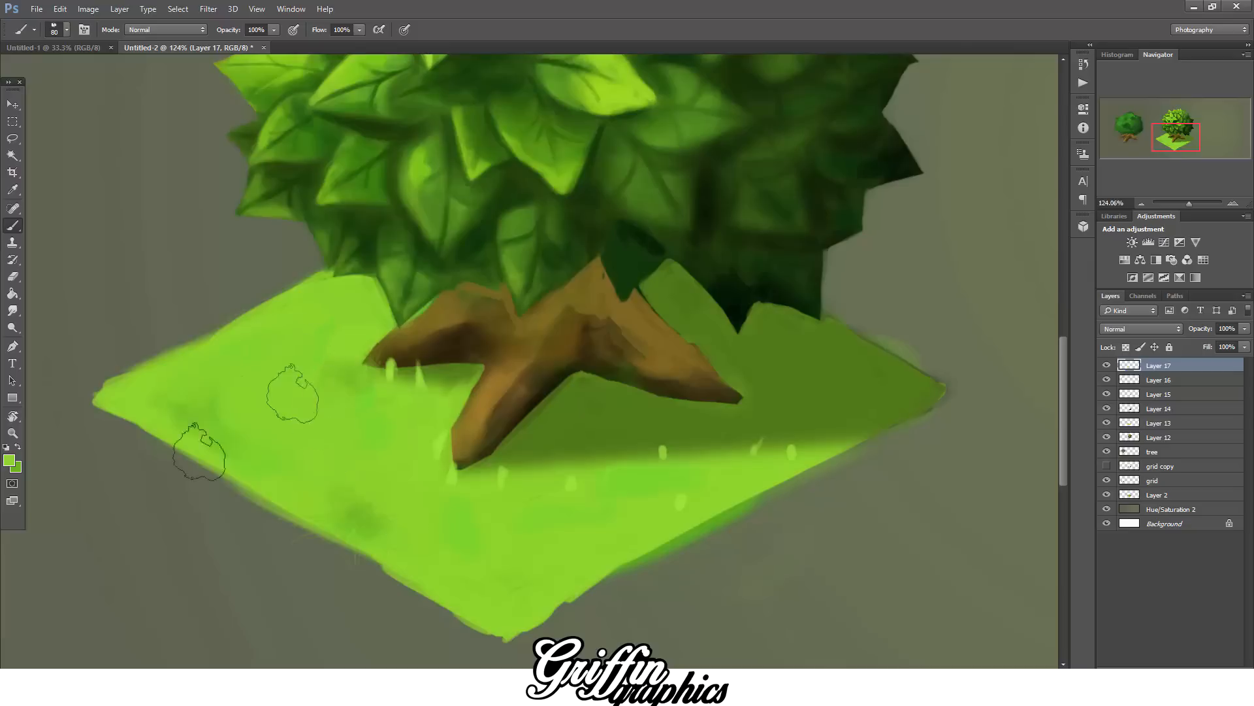
pyautogui.click(9, 460)
pyautogui.click(375, 520)
pyautogui.press('Return')
pyautogui.press(']')
pyautogui.press(']')
pyautogui.press(']')
pyautogui.press(']')
pyautogui.click(330, 480)
# - Touch up the tile's left corner with the rough brush at 25 px and brush lighter green near the front corner at 60 px
pyautogui.press('[')
pyautogui.press('[')
pyautogui.press('[')
pyautogui.press('[')
pyautogui.press('[')
pyautogui.press('[')
pyautogui.press('[')
pyautogui.press('[')
pyautogui.press('[')
pyautogui.press('[')
pyautogui.press('[')
pyautogui.press('[')
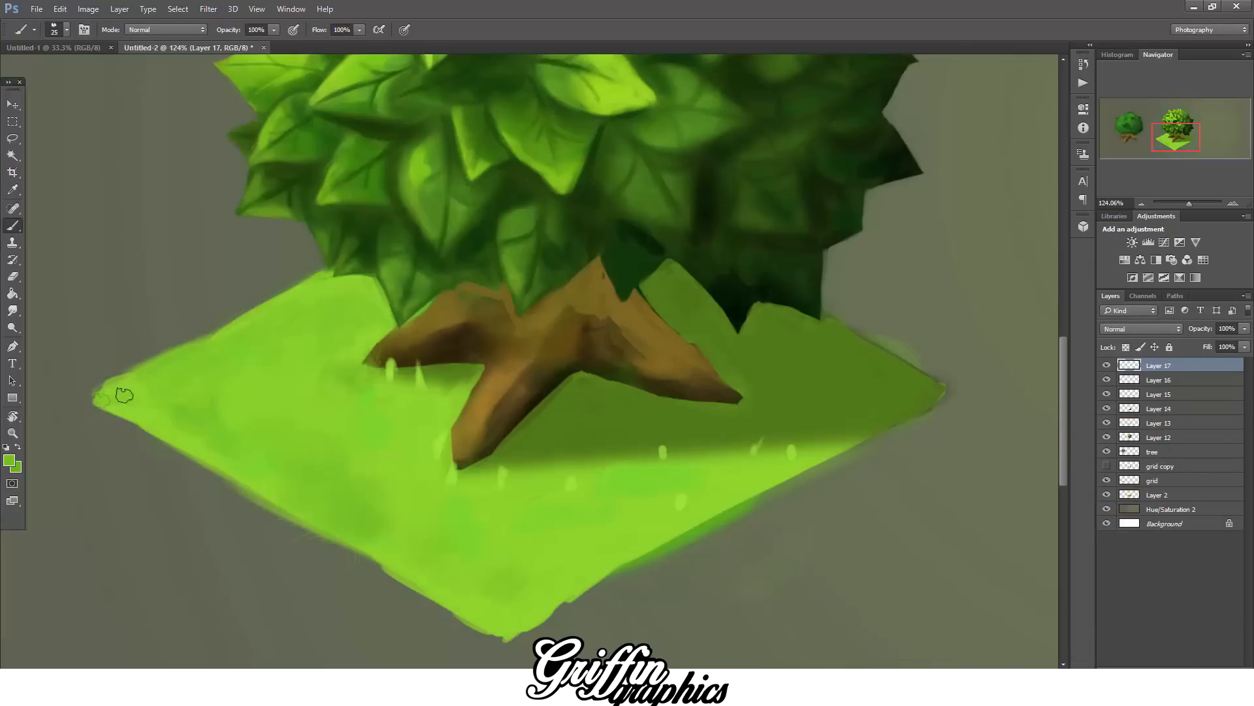
pyautogui.click(9, 460)
pyautogui.press('Return')
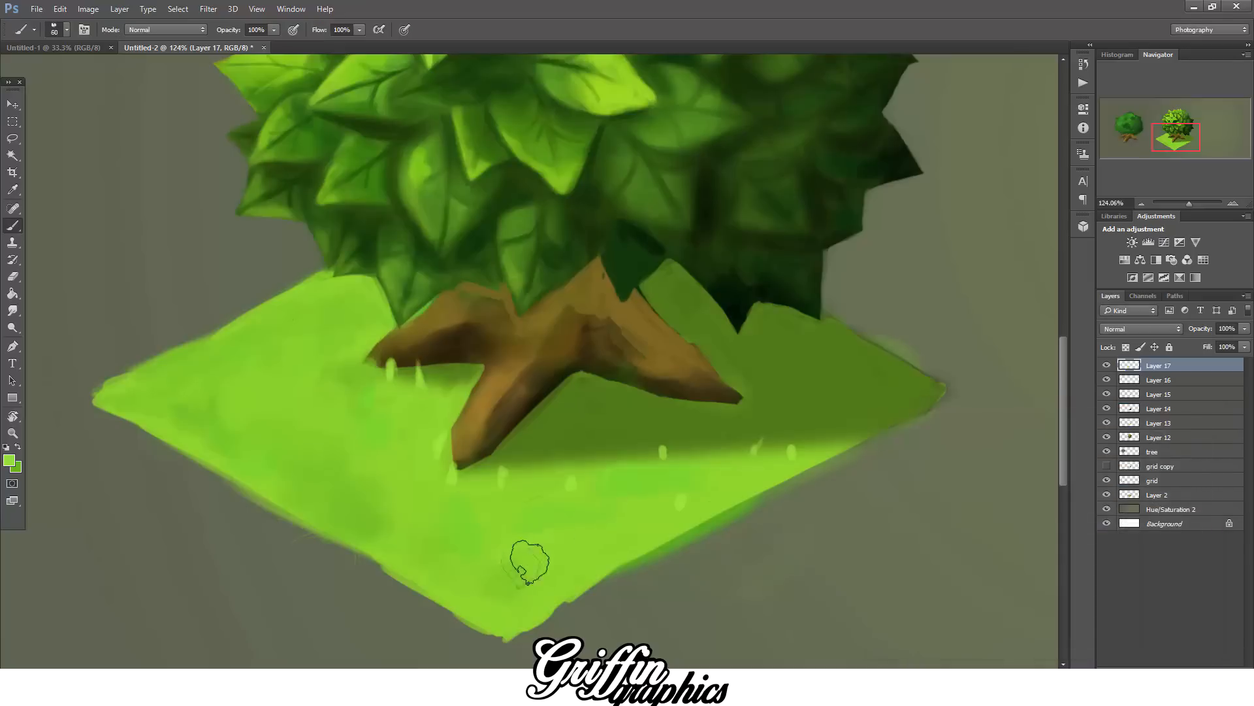
# - Paint light green highlights on the leaves in the crown's shaded right half with the rough brush at 30 px
pyautogui.scroll(3, 771, 486)
pyautogui.press('[')
pyautogui.press('[')
pyautogui.press('[')
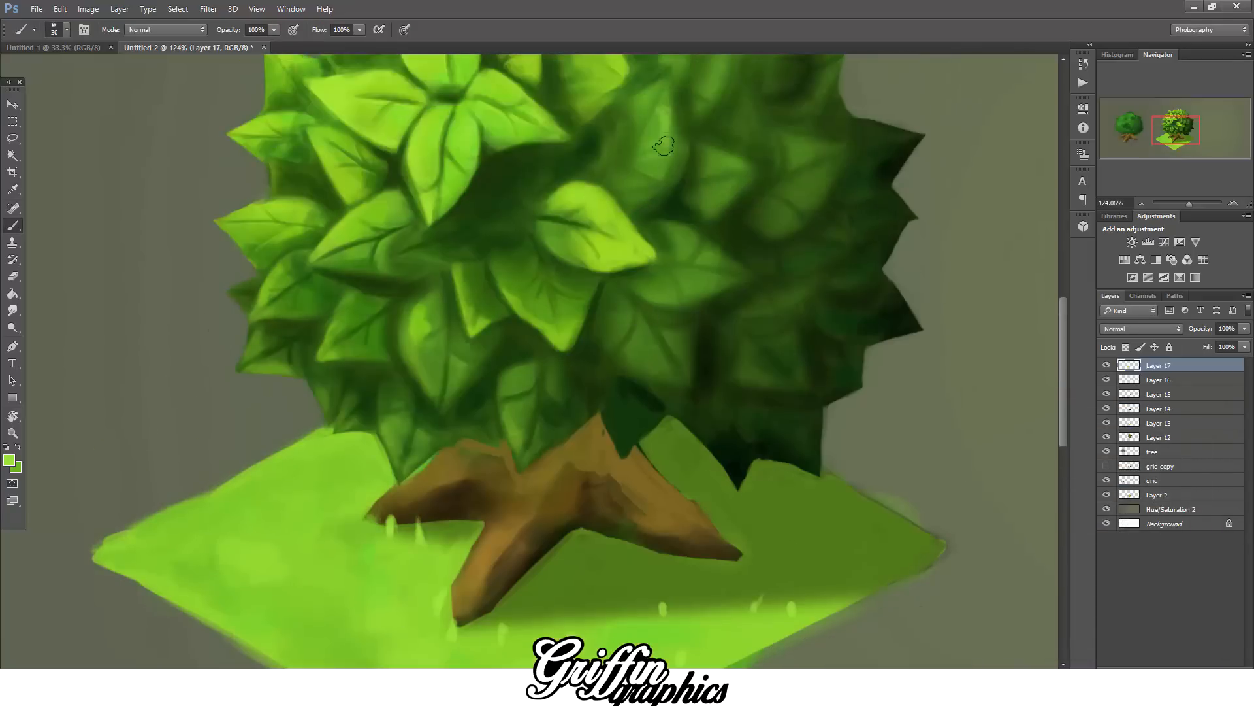
pyautogui.scroll(2, 839, 243)
pyautogui.press('[')
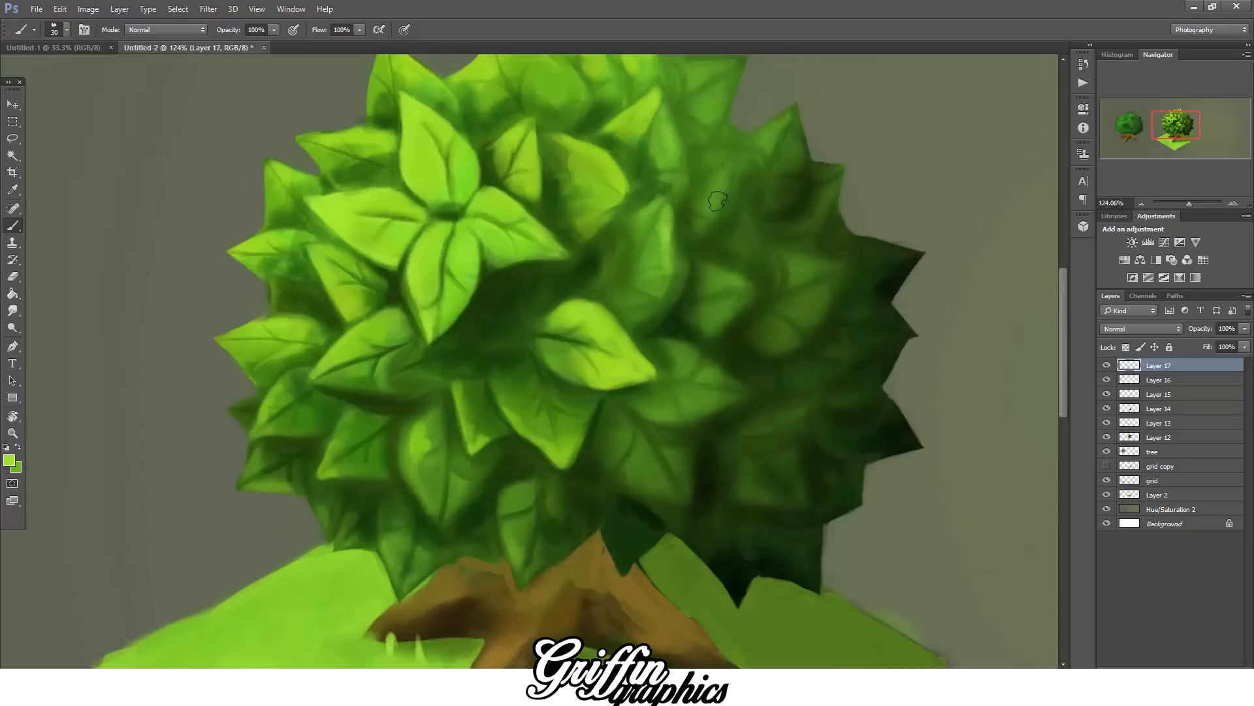
pyautogui.moveTo(718, 198); pyautogui.dragTo(731, 155)
pyautogui.moveTo(799, 257)
pyautogui.mouseDown()
pyautogui.moveTo(842, 263)
pyautogui.moveTo(835, 283)
pyautogui.mouseUp()
pyautogui.moveTo(682, 345); pyautogui.dragTo(726, 379)
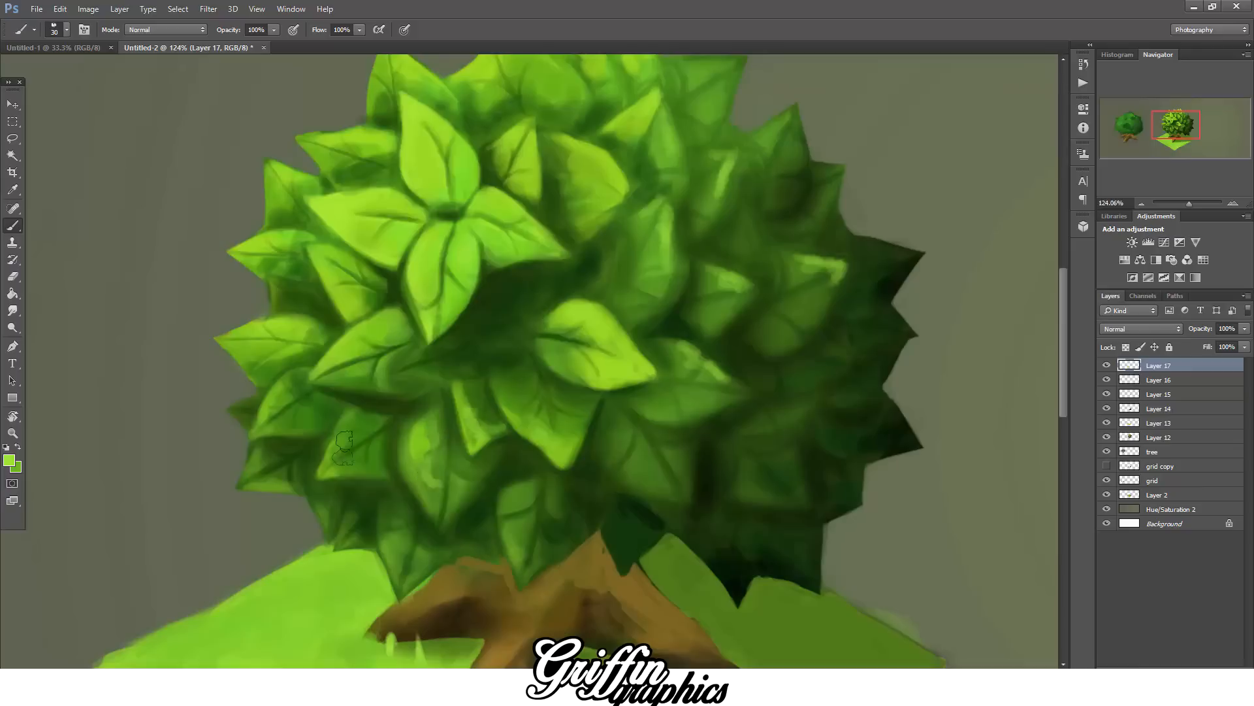
# - Add green strokes to the lower-left leaves and the tall leaf above the central one, and reset the colours to black and white
pyautogui.moveTo(266, 427); pyautogui.dragTo(286, 398)
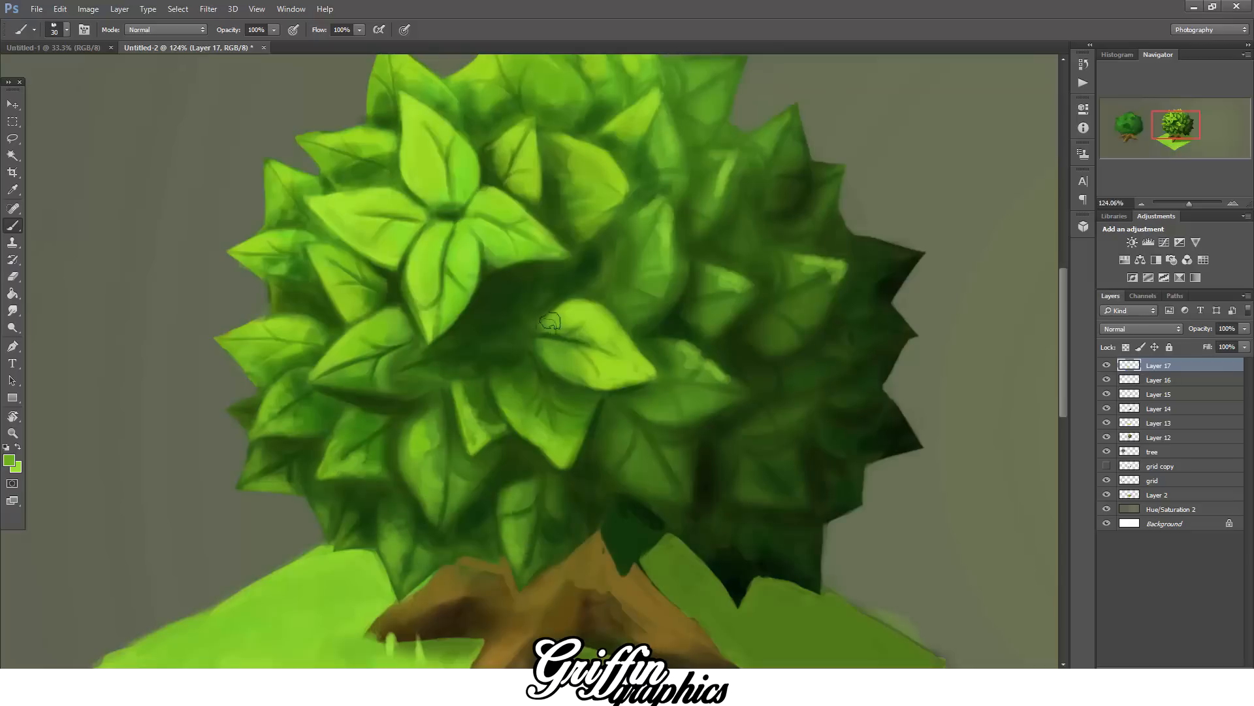
pyautogui.moveTo(639, 295)
pyautogui.mouseDown()
pyautogui.moveTo(629, 248)
pyautogui.moveTo(632, 277)
pyautogui.moveTo(643, 227)
pyautogui.moveTo(625, 282)
pyautogui.mouseUp()
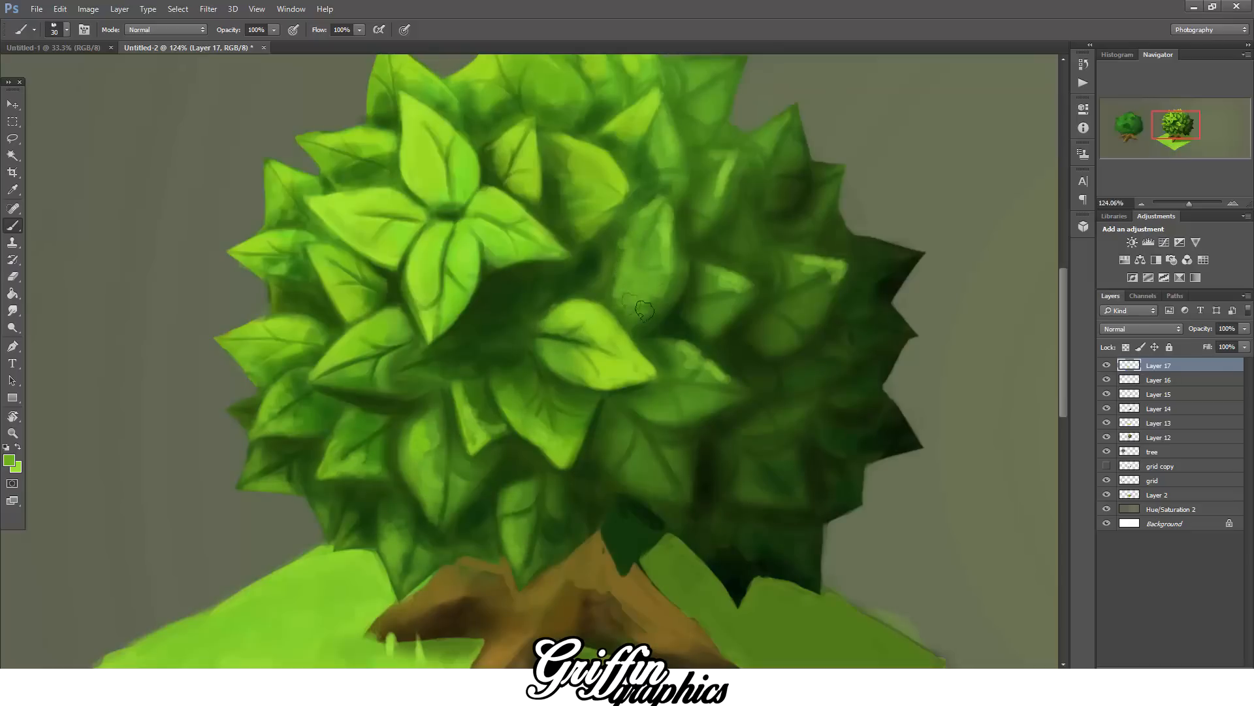
pyautogui.scroll(3, 559, 106)
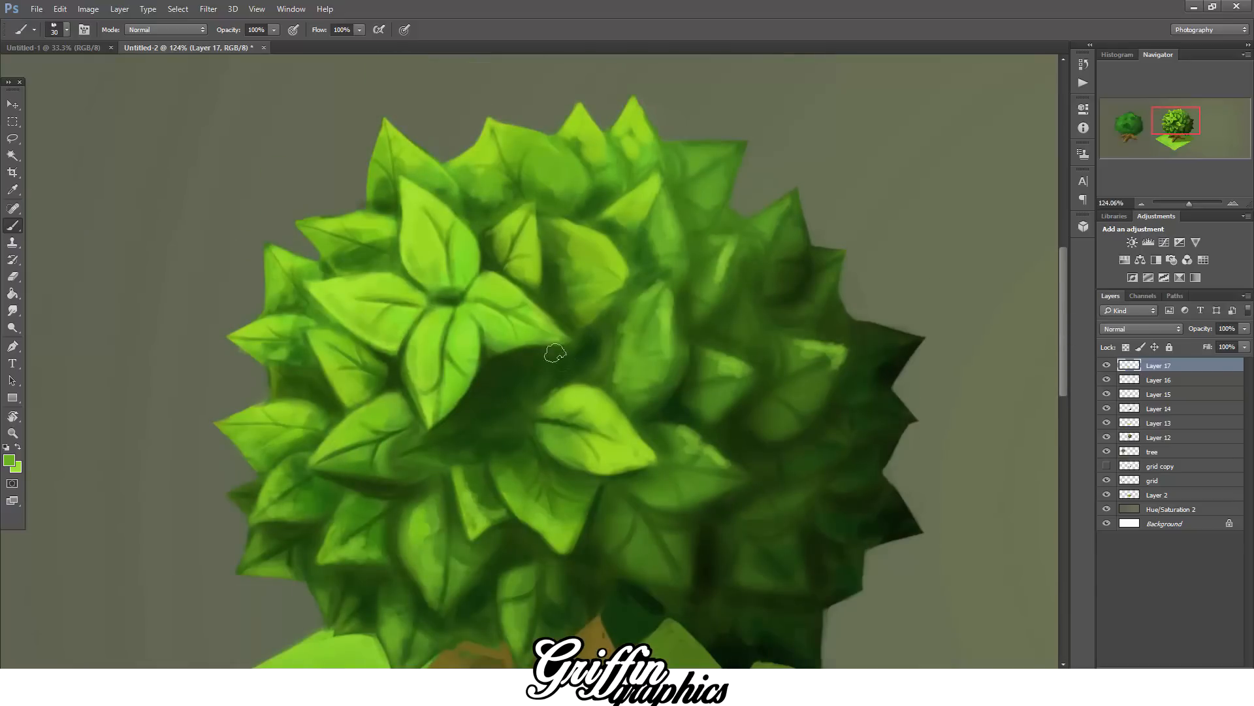
pyautogui.press('d')
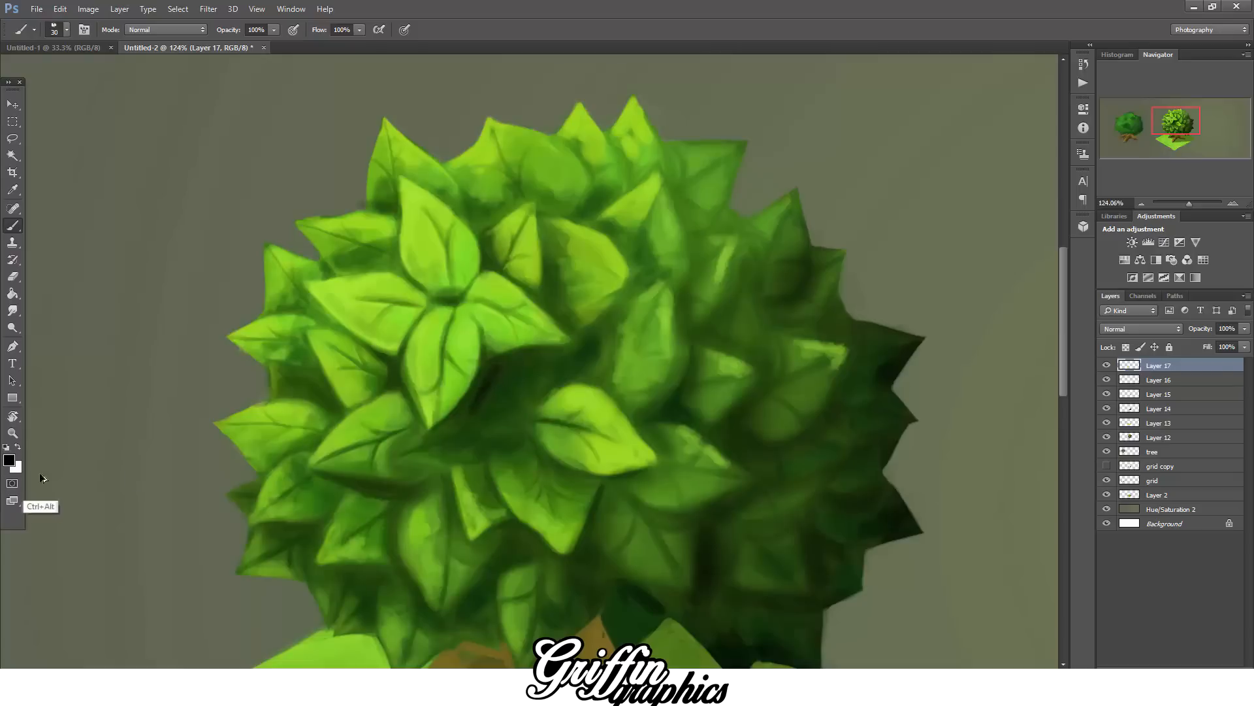
# - Set the foreground colour to dark green 0f2805 and deepen the shadows around the leaves in the crown's right half at 30 px
pyautogui.click(9, 460)
pyautogui.click(1023, 582)
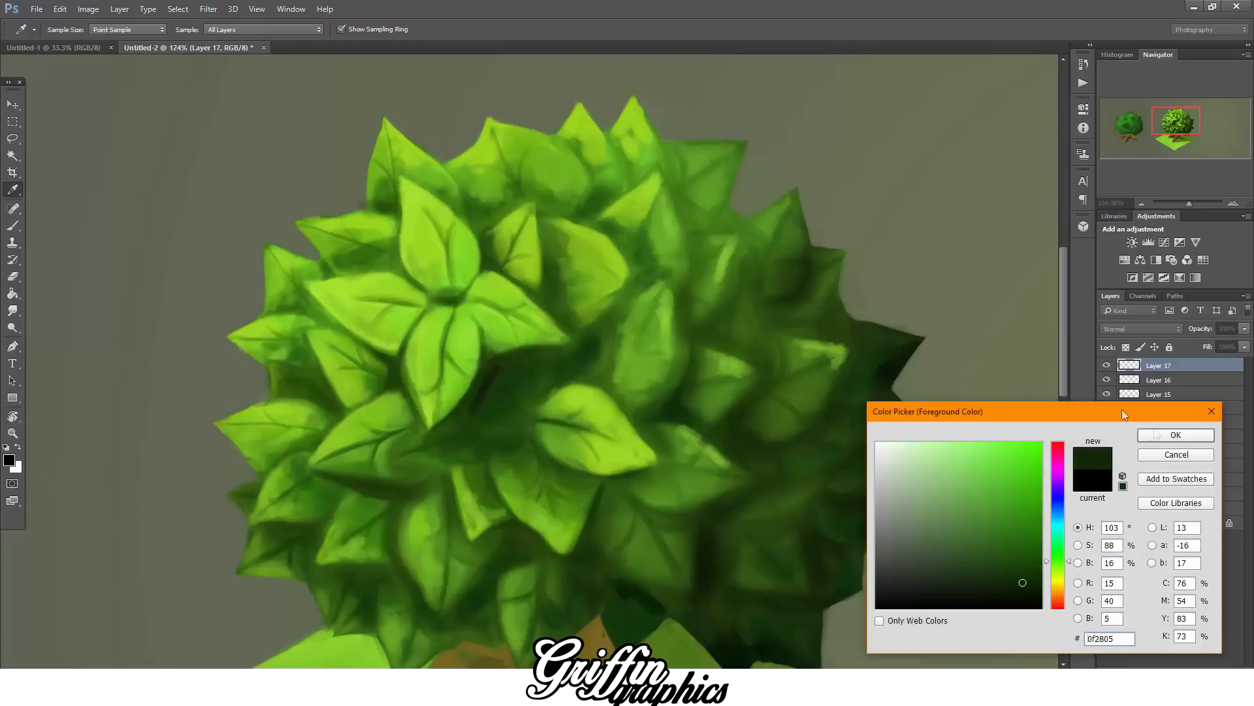
pyautogui.click(1175, 435)
pyautogui.press('b')
pyautogui.scroll(-3, 597, 468)
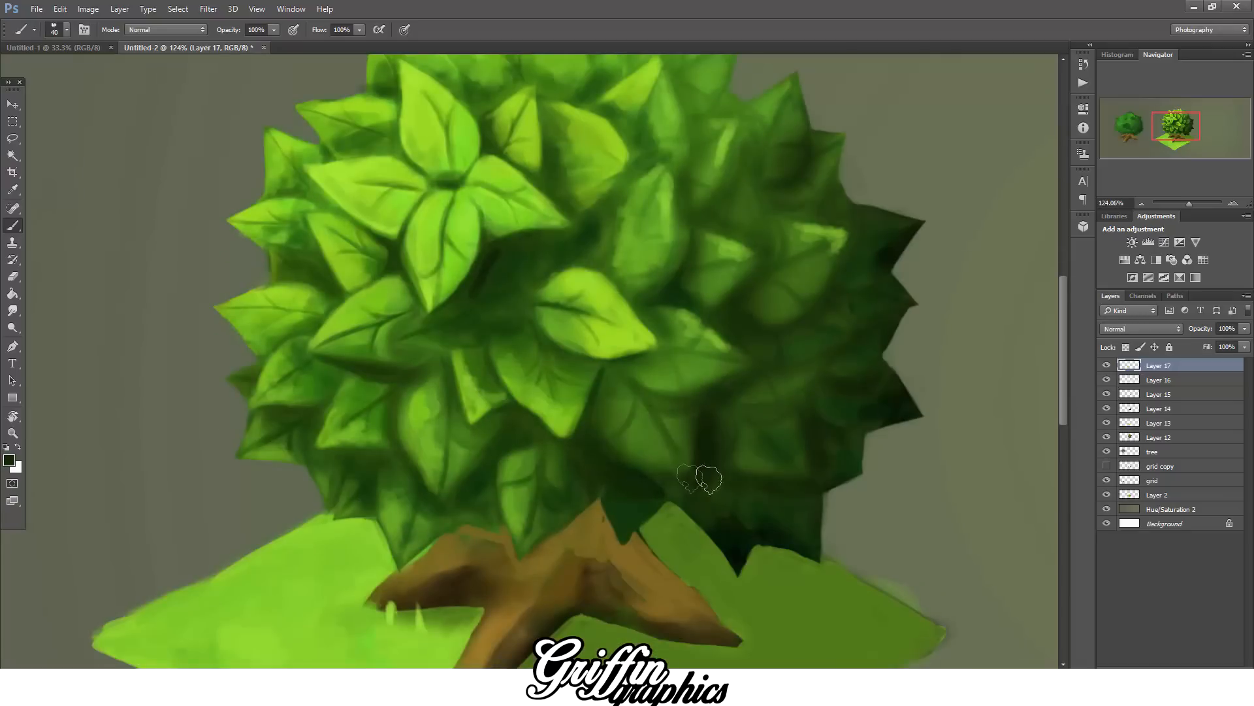
pyautogui.press('[')
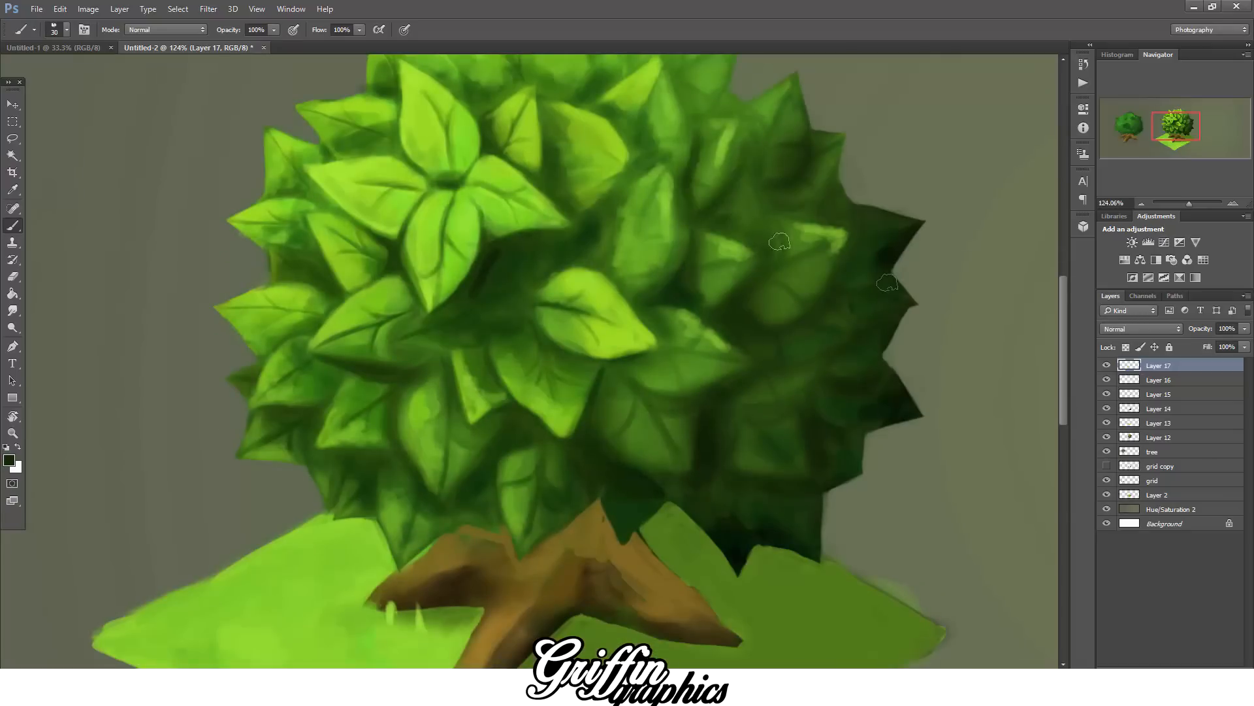
pyautogui.scroll(3, 752, 128)
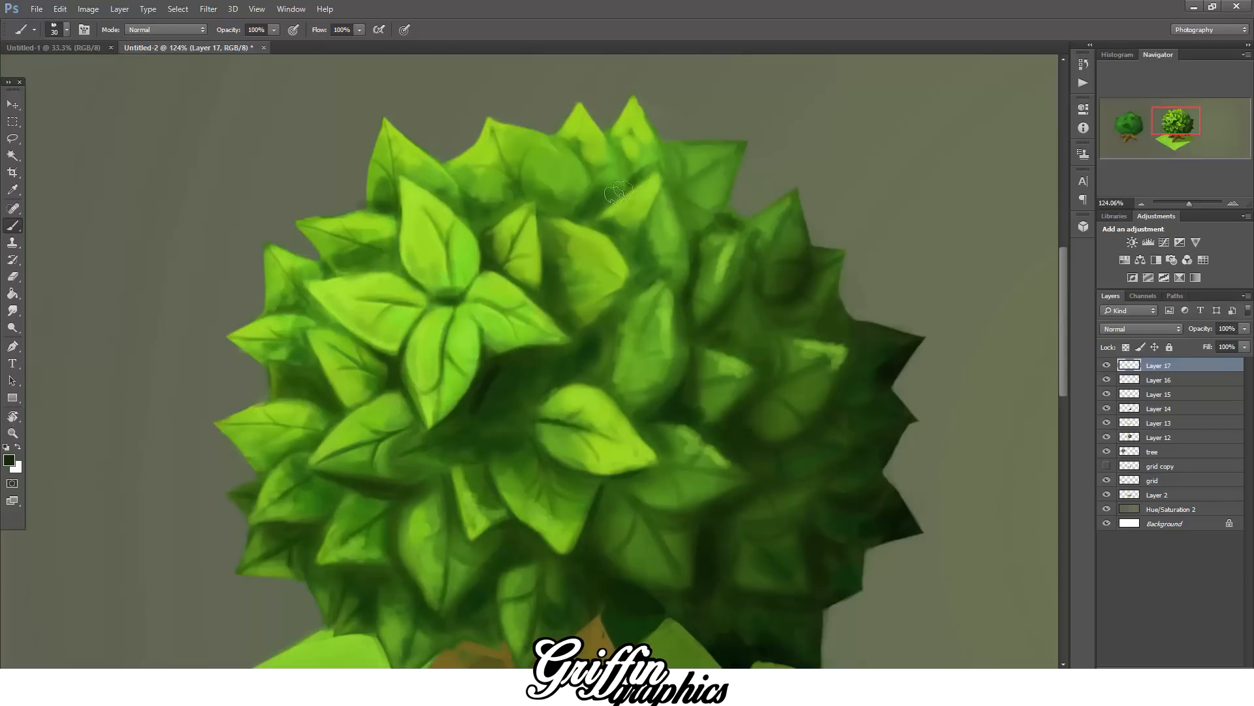
# - Reduce the brush to 20 px and draw dark veins on the upper leaves and the leaf beside the four-leaf cluster
pyautogui.press('[')
pyautogui.press('[')
pyautogui.press('[')
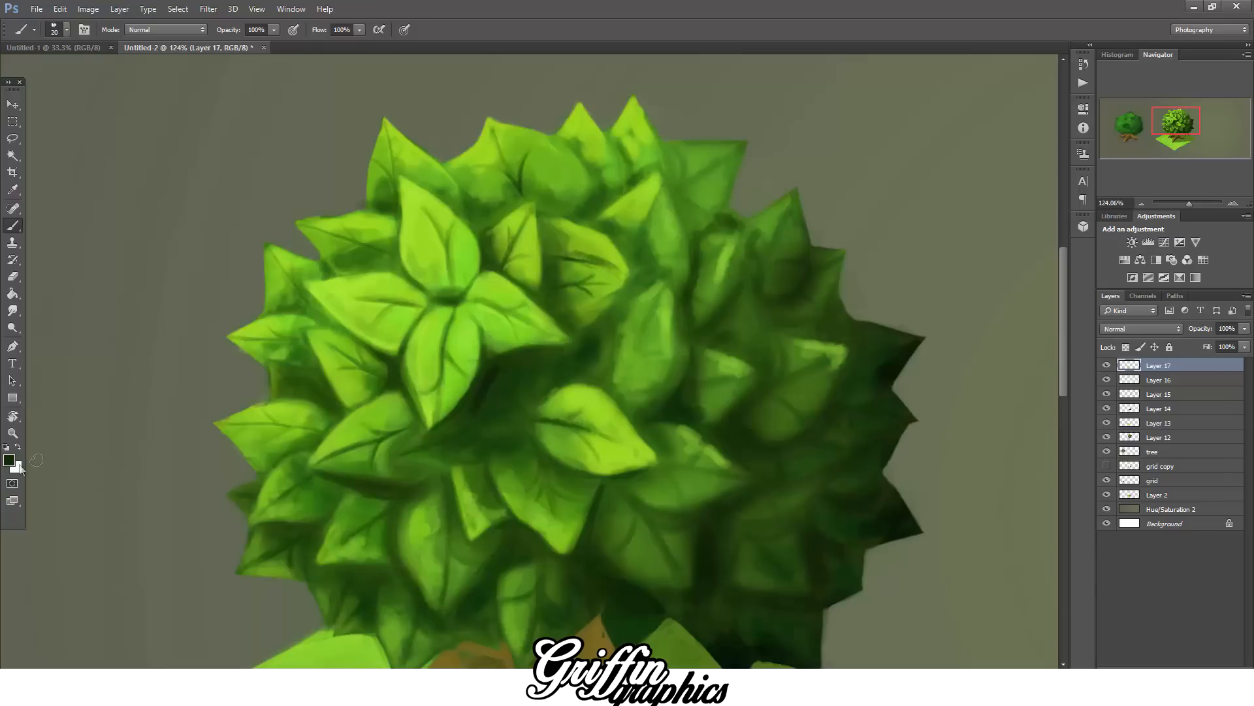
# - Choose a mid green and paint over the upper half of the veined leaf beside the four-leaf cluster
pyautogui.click(9, 460)
pyautogui.click(1011, 526)
pyautogui.click(1173, 434)
pyautogui.moveTo(584, 248)
pyautogui.mouseDown()
pyautogui.moveTo(628, 264)
pyautogui.moveTo(568, 228)
pyautogui.mouseUp()
pyautogui.click(9, 461)
pyautogui.click(1174, 434)
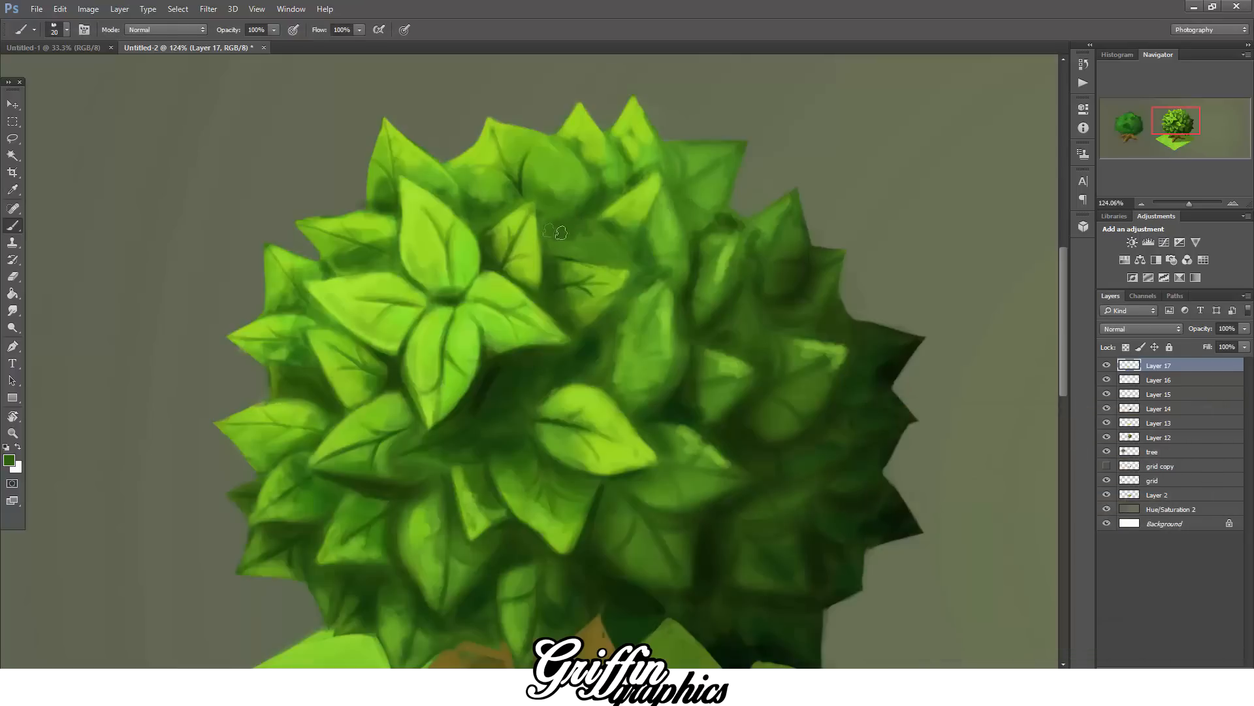
# - Choose a darker green and deepen the shadow in the gap above the trimmed leaf and behind the small one beside it
pyautogui.click(9, 461)
pyautogui.click(1012, 561)
pyautogui.click(1173, 433)
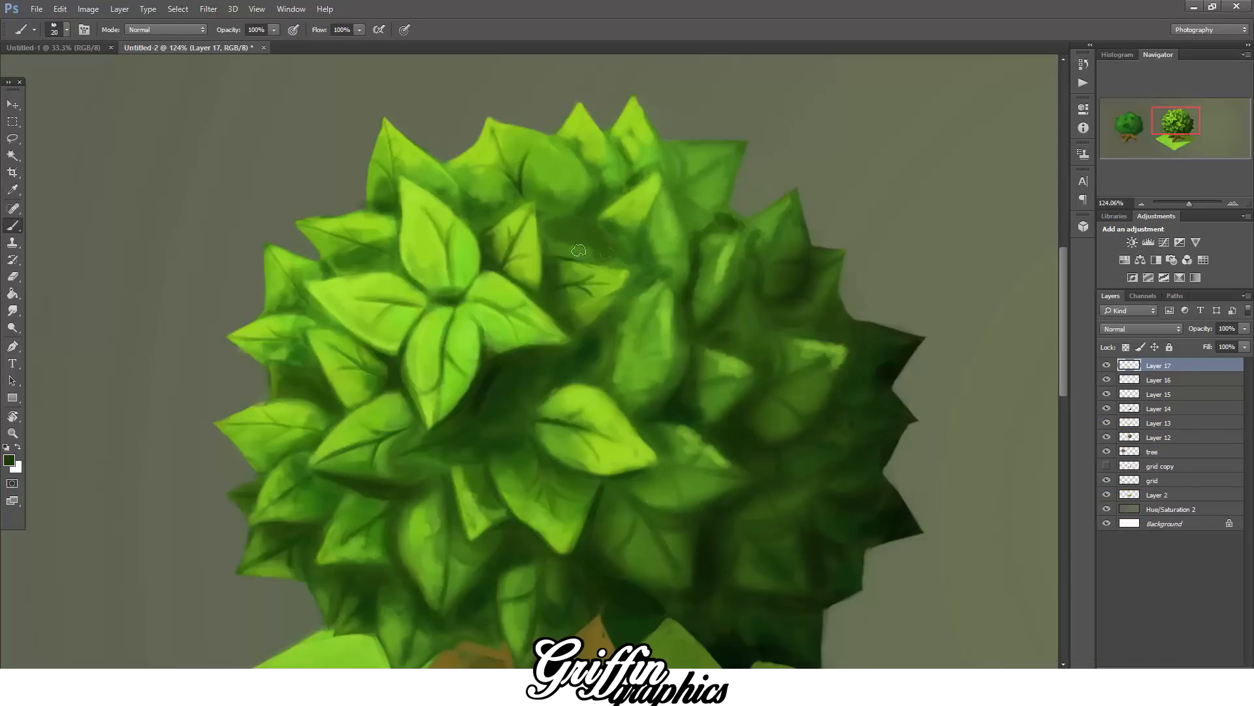
pyautogui.moveTo(608, 250)
pyautogui.mouseDown()
pyautogui.moveTo(549, 233)
pyautogui.moveTo(571, 241)
pyautogui.moveTo(544, 213)
pyautogui.mouseUp()
pyautogui.moveTo(515, 206)
pyautogui.mouseDown()
pyautogui.moveTo(482, 219)
pyautogui.moveTo(496, 215)
pyautogui.mouseUp()
# - Choose an olive brown and brush shading strokes onto the upper trunk and the right root at 20 px
pyautogui.scroll(2, 619, 202)
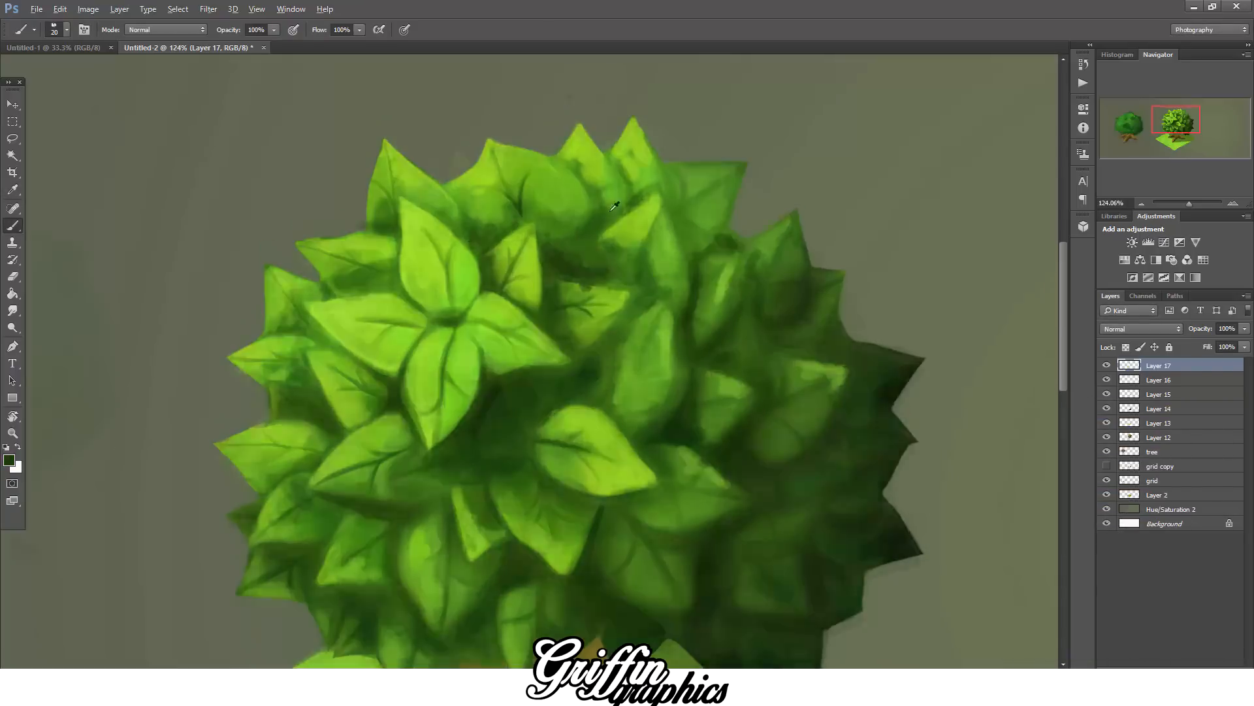
pyautogui.scroll(-8, 618, 202)
pyautogui.scroll(-2, 765, 391)
pyautogui.scroll(10, 642, 417)
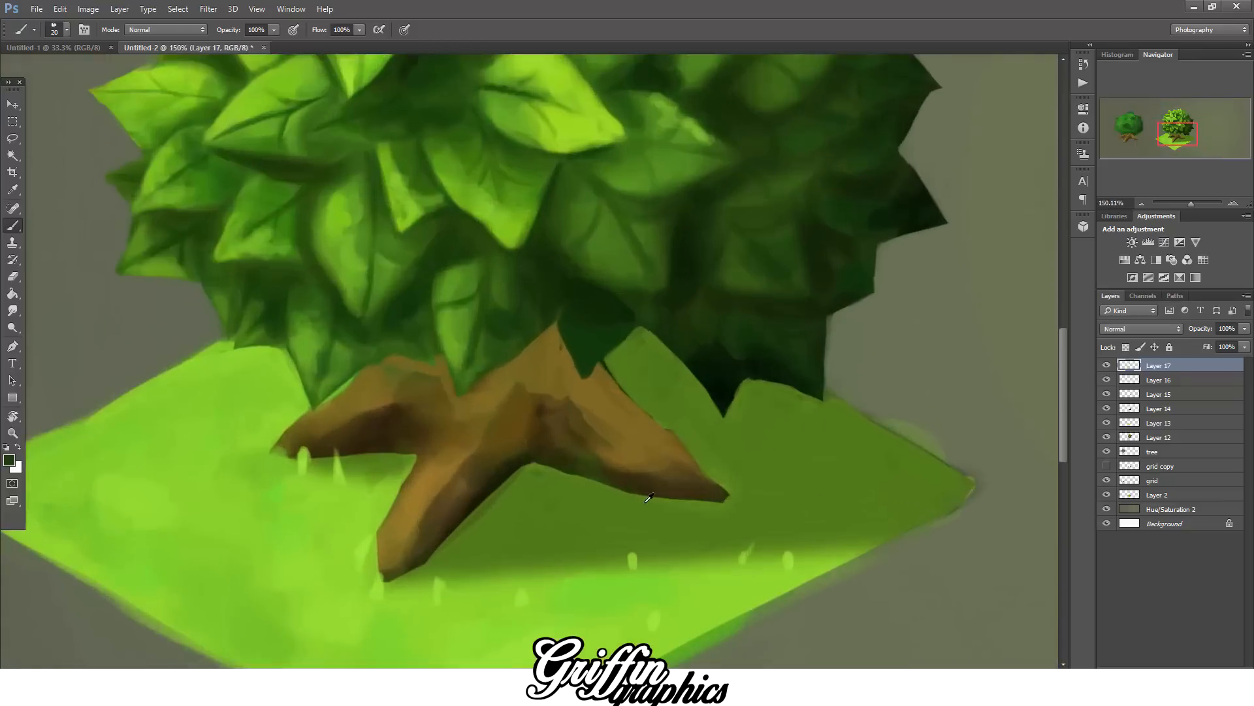
pyautogui.click(9, 461)
pyautogui.click(1056, 588)
pyautogui.click(997, 544)
pyautogui.click(1175, 434)
pyautogui.moveTo(593, 364); pyautogui.dragTo(649, 438)
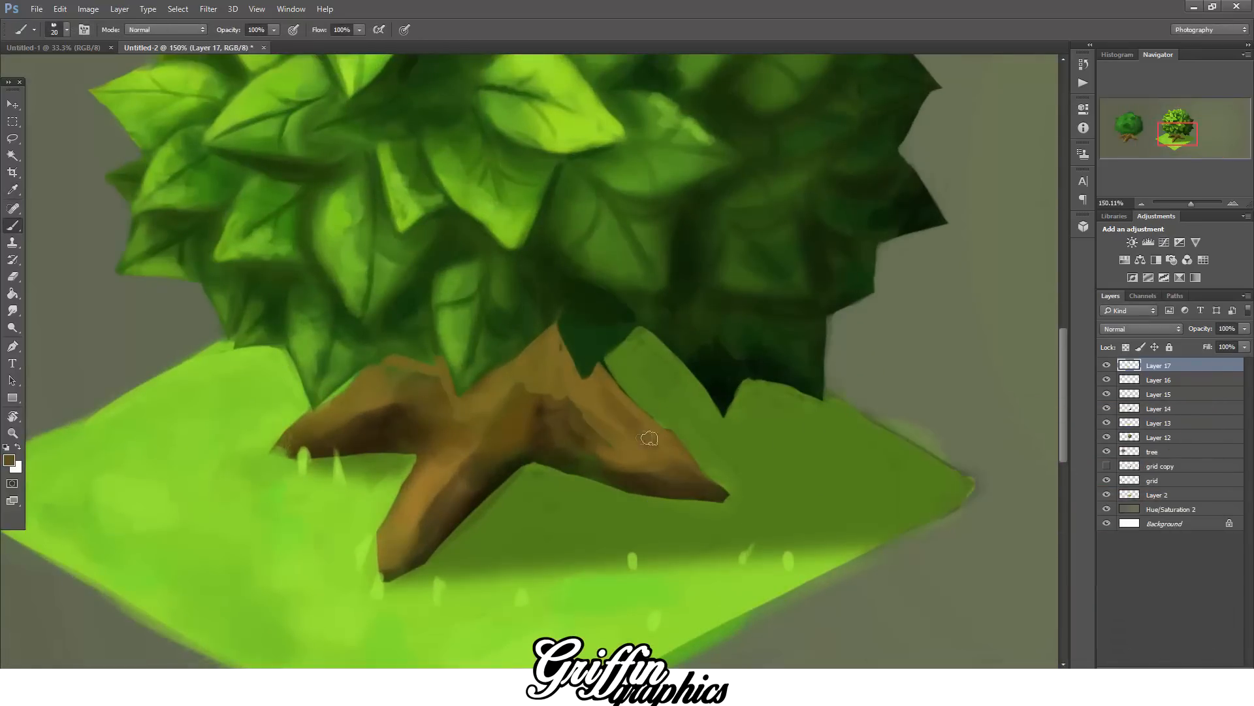
pyautogui.press('[')
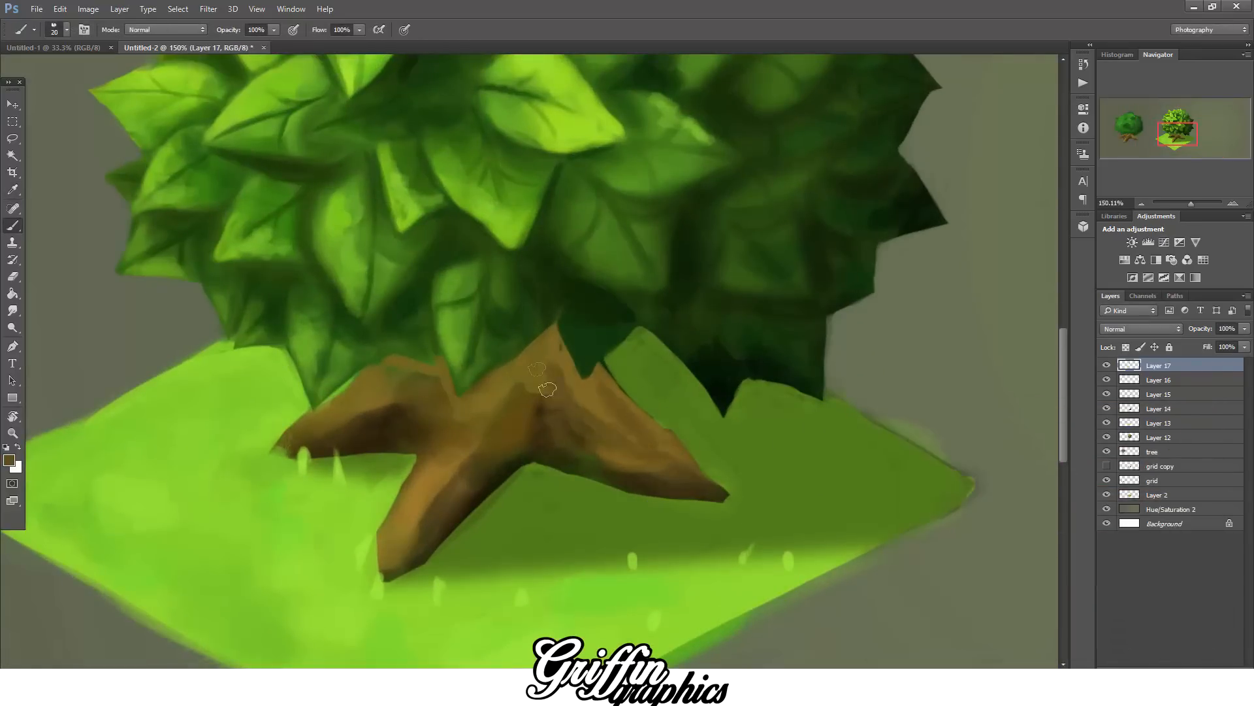
# - Adjust the brown and paint it over the centre of the trunk and the bases of the front and left roots
pyautogui.click(12, 461)
pyautogui.click(993, 554)
pyautogui.click(1175, 434)
pyautogui.moveTo(445, 487)
pyautogui.mouseDown()
pyautogui.moveTo(396, 562)
pyautogui.moveTo(487, 477)
pyautogui.moveTo(518, 409)
pyautogui.mouseUp()
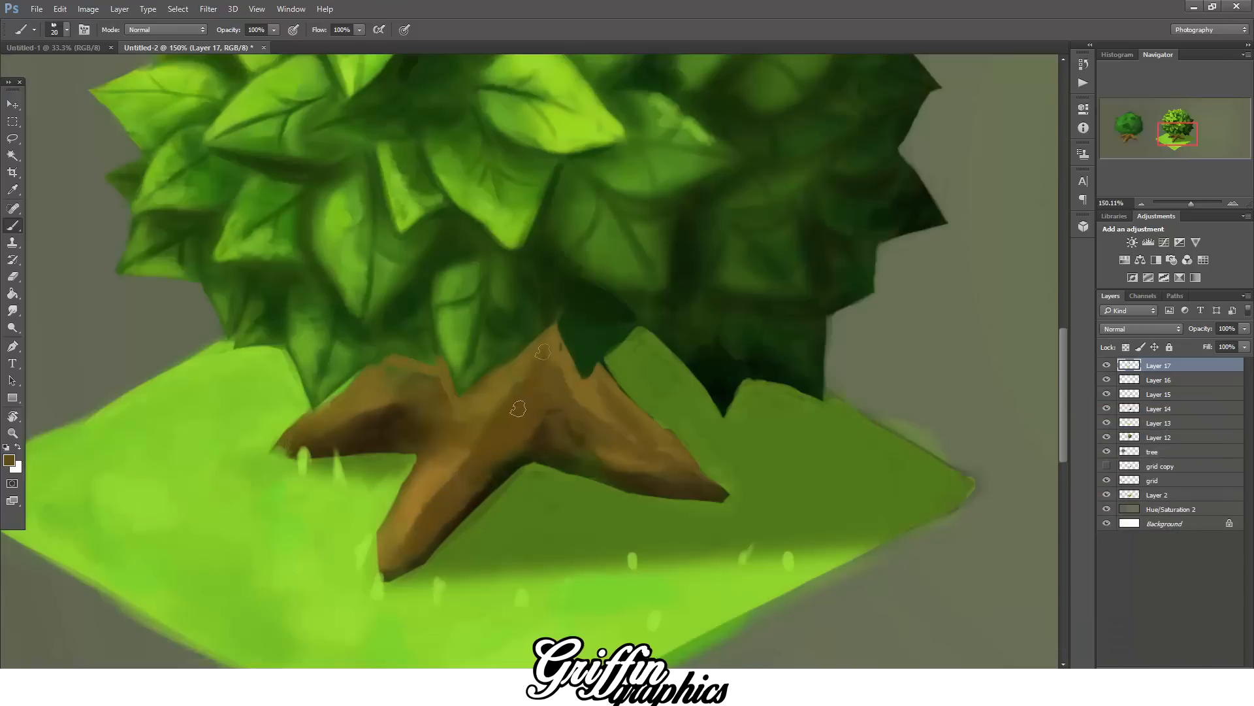
pyautogui.moveTo(450, 451)
pyautogui.mouseDown()
pyautogui.moveTo(373, 430)
pyautogui.moveTo(415, 376)
pyautogui.moveTo(432, 376)
pyautogui.moveTo(454, 418)
pyautogui.moveTo(442, 440)
pyautogui.mouseUp()
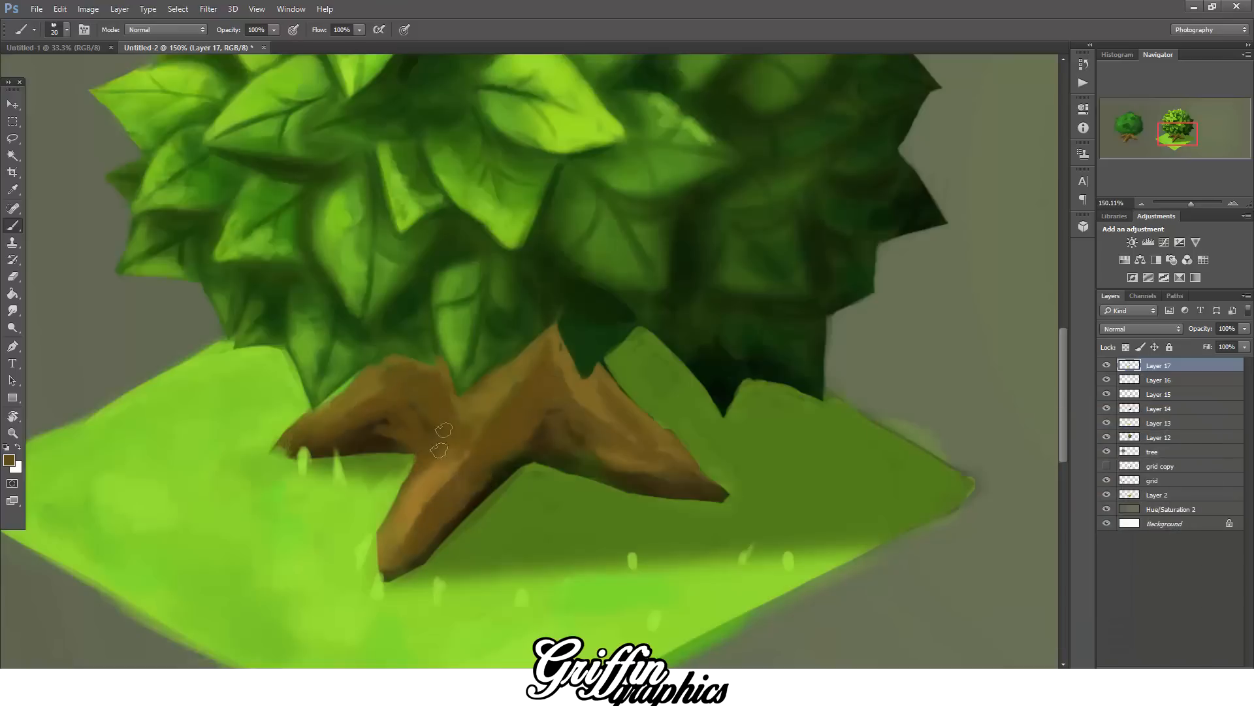
pyautogui.moveTo(503, 404); pyautogui.dragTo(522, 361)
# - Set the colour to dark brown 4a370c and shade the fork of the trunk and the inner side of the left root
pyautogui.click(10, 461)
pyautogui.click(1024, 556)
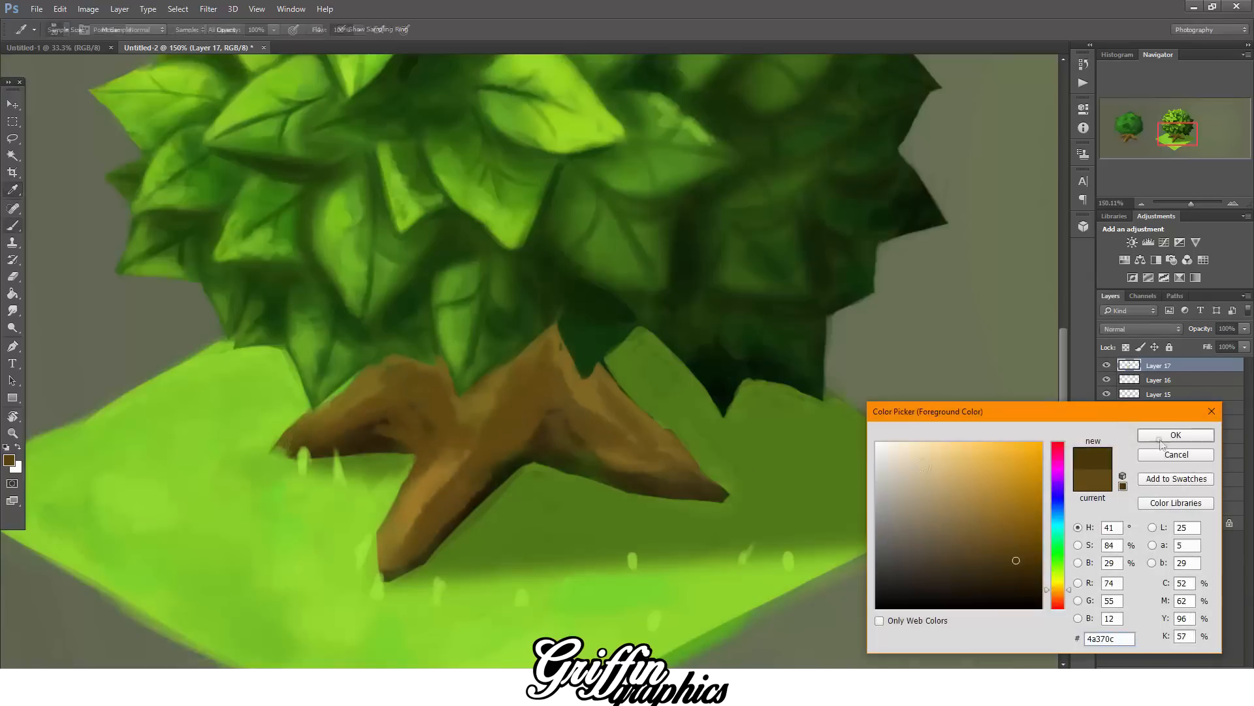
pyautogui.click(1174, 434)
pyautogui.moveTo(511, 460); pyautogui.dragTo(543, 413)
pyautogui.moveTo(420, 442); pyautogui.dragTo(423, 429)
# - Set the colour to darker brown 2c2006 and paint deep shadows along the undersides of the roots
pyautogui.click(10, 460)
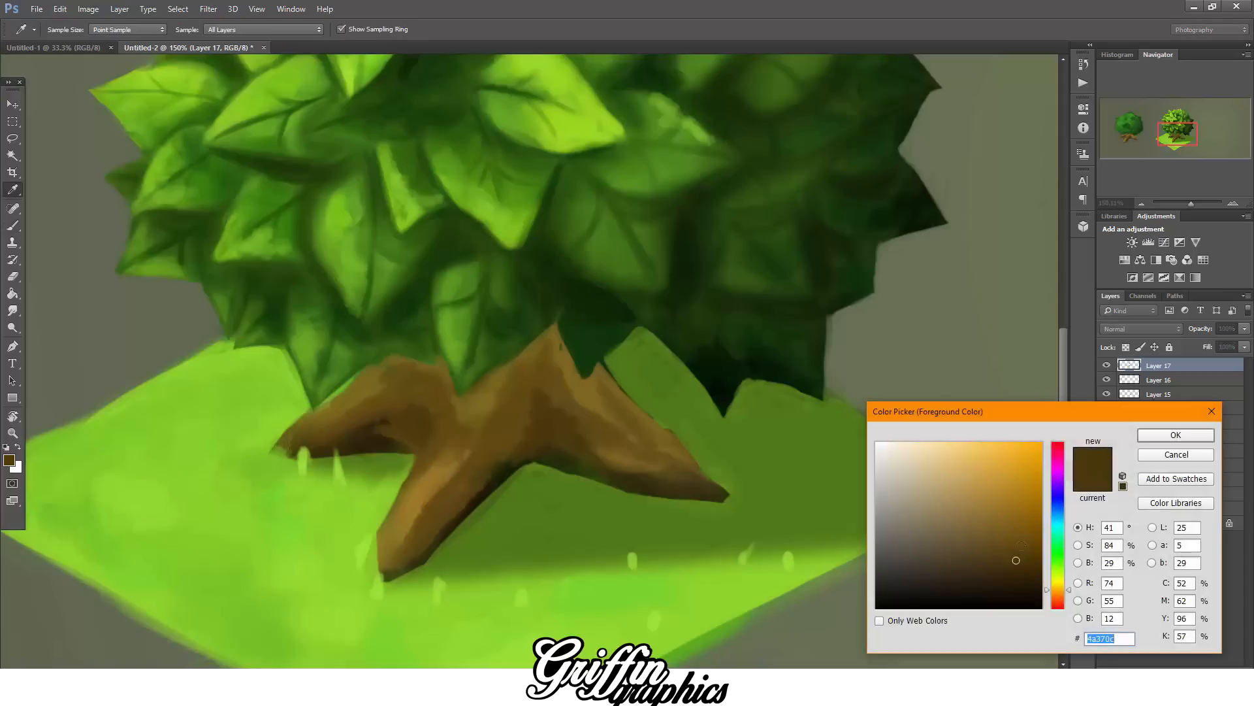
pyautogui.click(1023, 575)
pyautogui.click(1174, 434)
pyautogui.moveTo(527, 455); pyautogui.dragTo(561, 458)
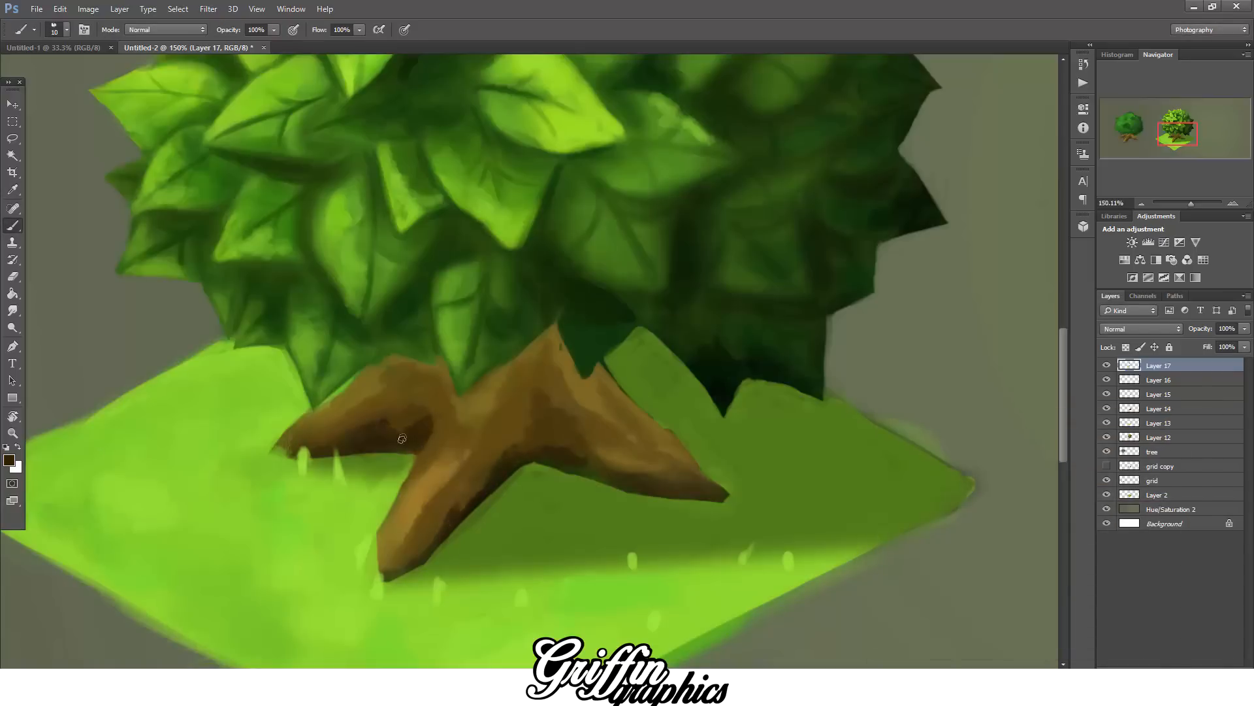
pyautogui.press(']')
pyautogui.moveTo(561, 463); pyautogui.dragTo(689, 494)
# - Choose a bright orange-brown and paint lit areas on the front root, the left root and the trunk's centre at 15 px
pyautogui.click(10, 461)
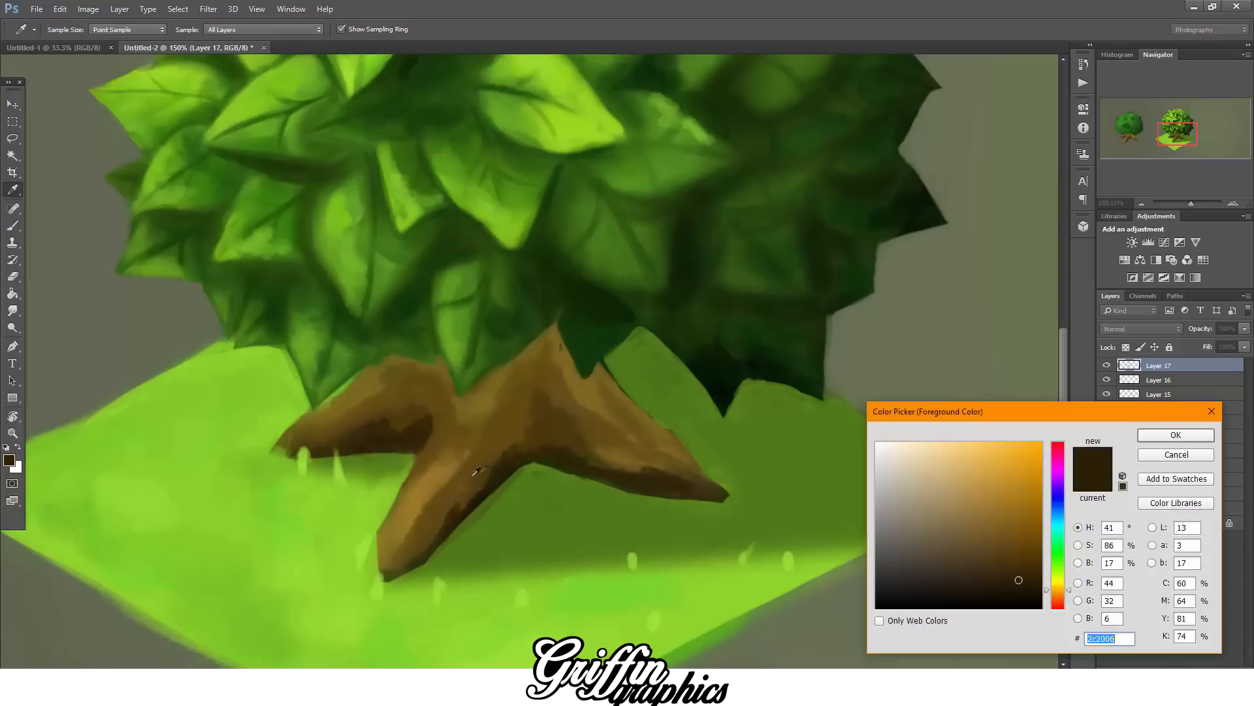
pyautogui.click(472, 477)
pyautogui.click(1014, 487)
pyautogui.click(1175, 434)
pyautogui.press(']')
pyautogui.moveTo(443, 487); pyautogui.dragTo(390, 558)
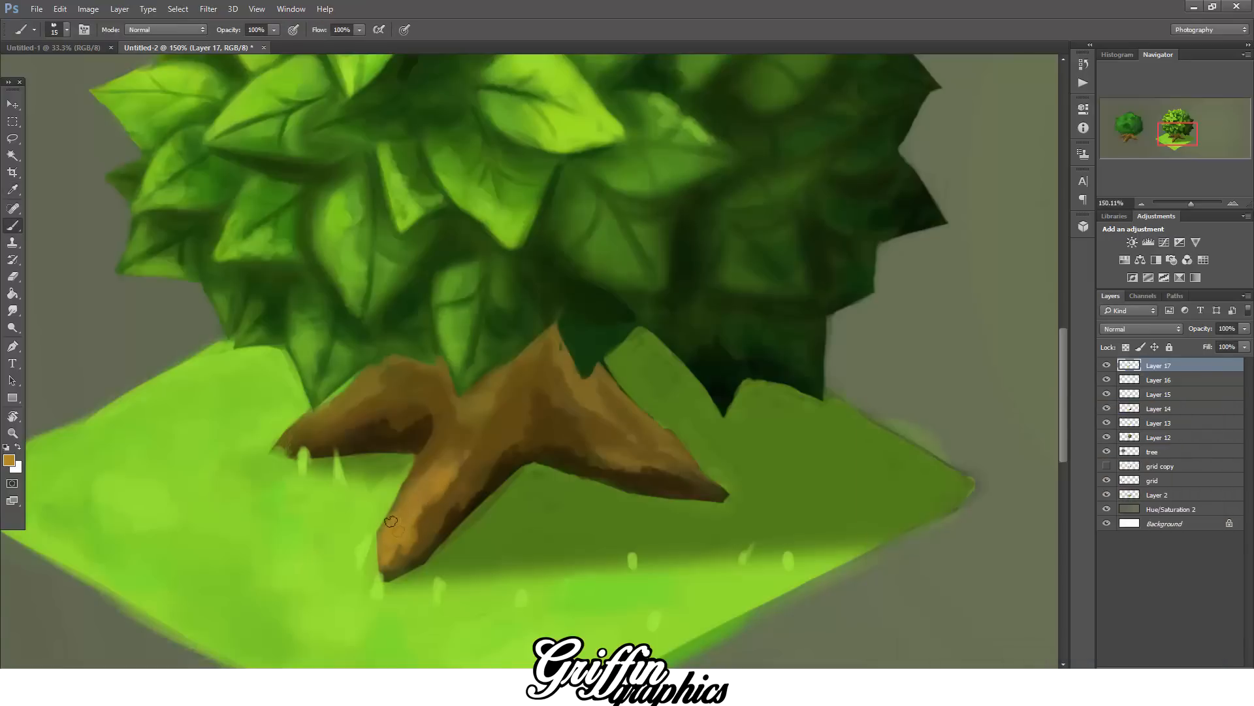
pyautogui.moveTo(331, 409)
pyautogui.mouseDown()
pyautogui.moveTo(379, 382)
pyautogui.moveTo(396, 359)
pyautogui.mouseUp()
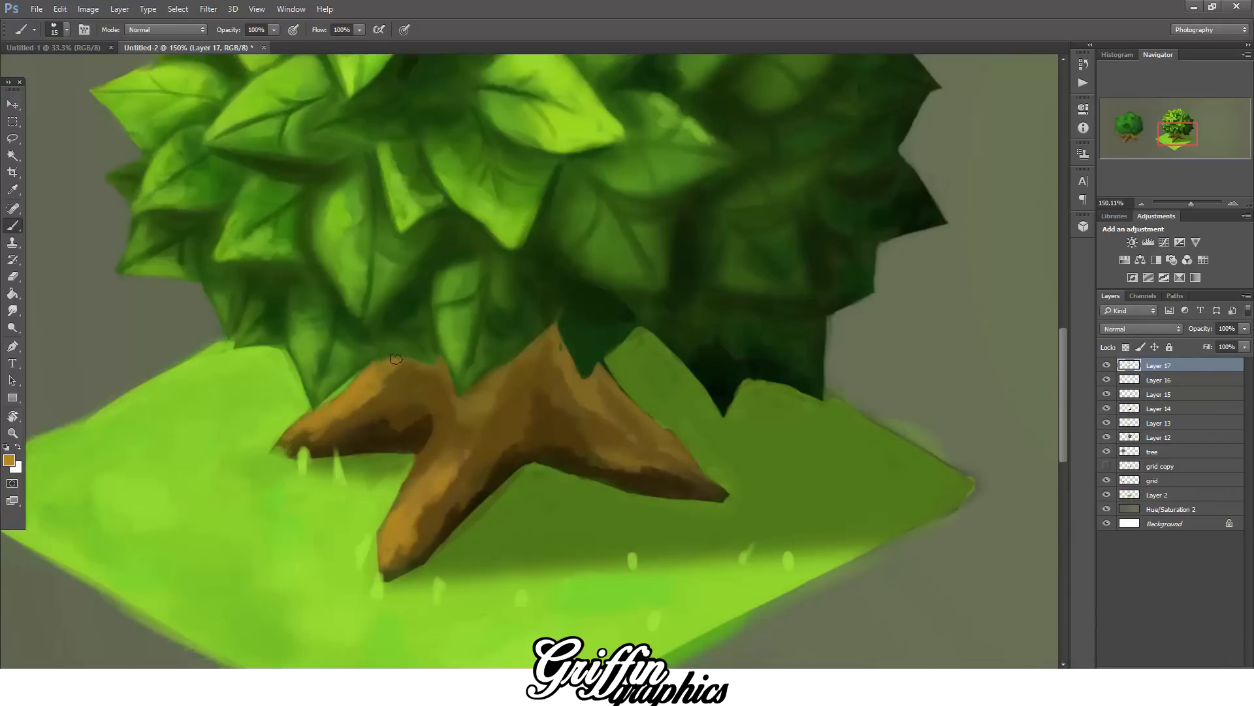
pyautogui.moveTo(455, 476)
pyautogui.mouseDown()
pyautogui.moveTo(467, 432)
pyautogui.moveTo(472, 444)
pyautogui.mouseUp()
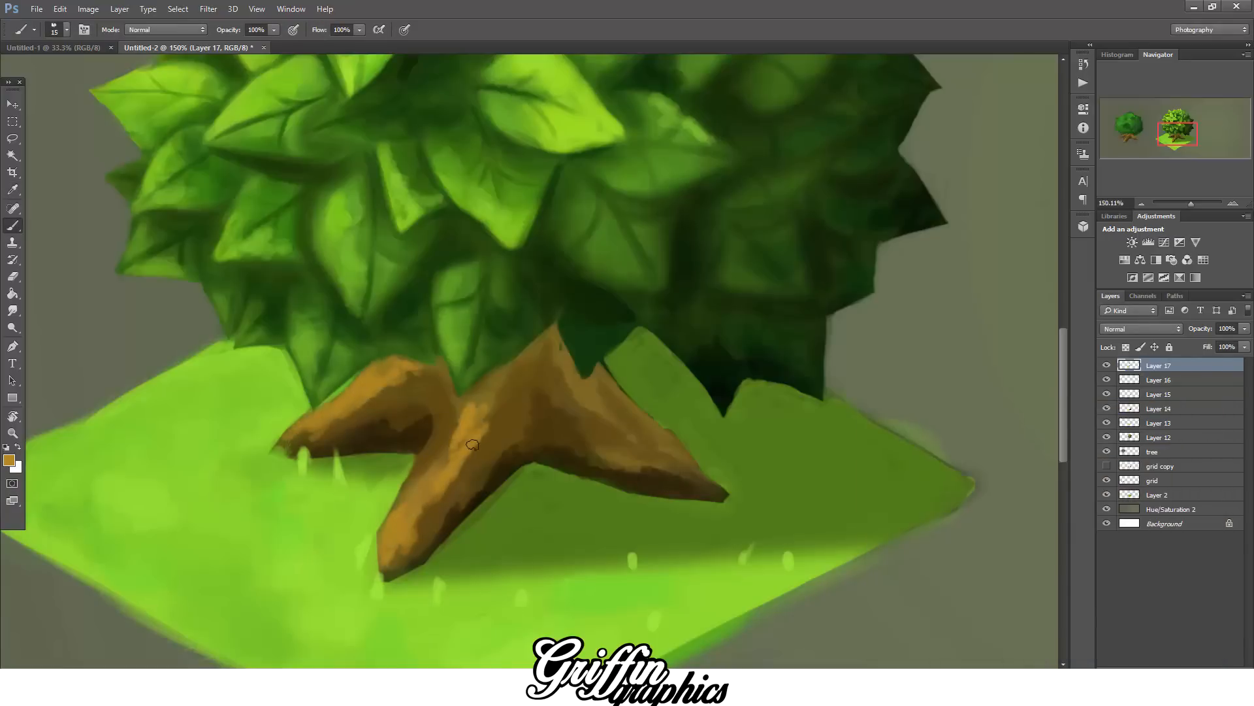
# - Choose a lighter yellow-orange and brush highlights on the front root, the left root's top and the trunk's upper right edge
pyautogui.click(10, 461)
pyautogui.moveTo(1013, 489); pyautogui.dragTo(992, 457)
pyautogui.click(1175, 434)
pyautogui.press('[')
pyautogui.press('[')
pyautogui.press('[')
pyautogui.press(']')
pyautogui.press(']')
pyautogui.moveTo(458, 454)
pyautogui.mouseDown()
pyautogui.moveTo(442, 486)
pyautogui.moveTo(454, 462)
pyautogui.mouseUp()
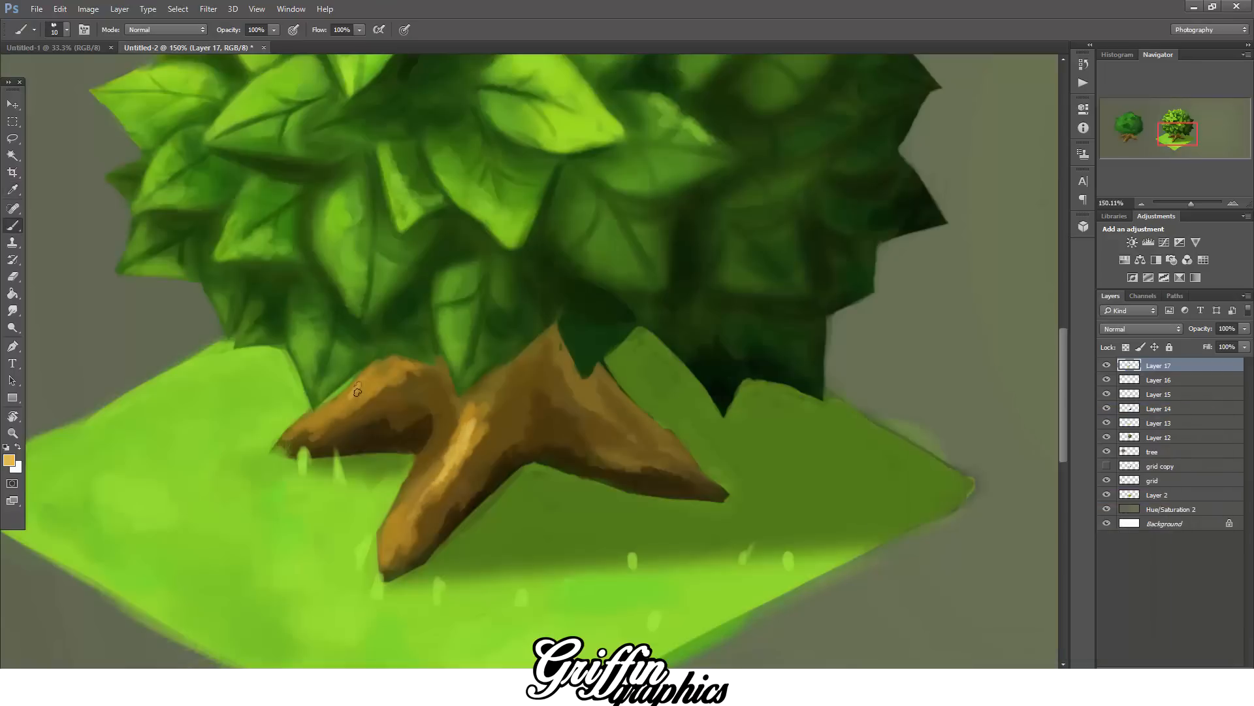
pyautogui.moveTo(358, 390); pyautogui.dragTo(392, 372)
pyautogui.press(']')
pyautogui.moveTo(598, 408)
pyautogui.mouseDown()
pyautogui.moveTo(594, 381)
pyautogui.moveTo(557, 344)
pyautogui.moveTo(624, 429)
pyautogui.moveTo(596, 418)
pyautogui.moveTo(559, 361)
pyautogui.moveTo(551, 375)
pyautogui.moveTo(537, 339)
pyautogui.mouseUp()
# - Choose a mid orange-brown based on the trunk and repaint the lit trunk and root tips at 15 px
pyautogui.click(10, 460)
pyautogui.click(1022, 485)
pyautogui.click(1176, 431)
pyautogui.press(']')
pyautogui.press(']')
pyautogui.press(']')
pyautogui.click(9, 460)
pyautogui.click(512, 425)
pyautogui.click(1174, 435)
pyautogui.moveTo(463, 480)
pyautogui.mouseDown()
pyautogui.moveTo(488, 425)
pyautogui.moveTo(450, 402)
pyautogui.moveTo(471, 407)
pyautogui.moveTo(518, 365)
pyautogui.mouseUp()
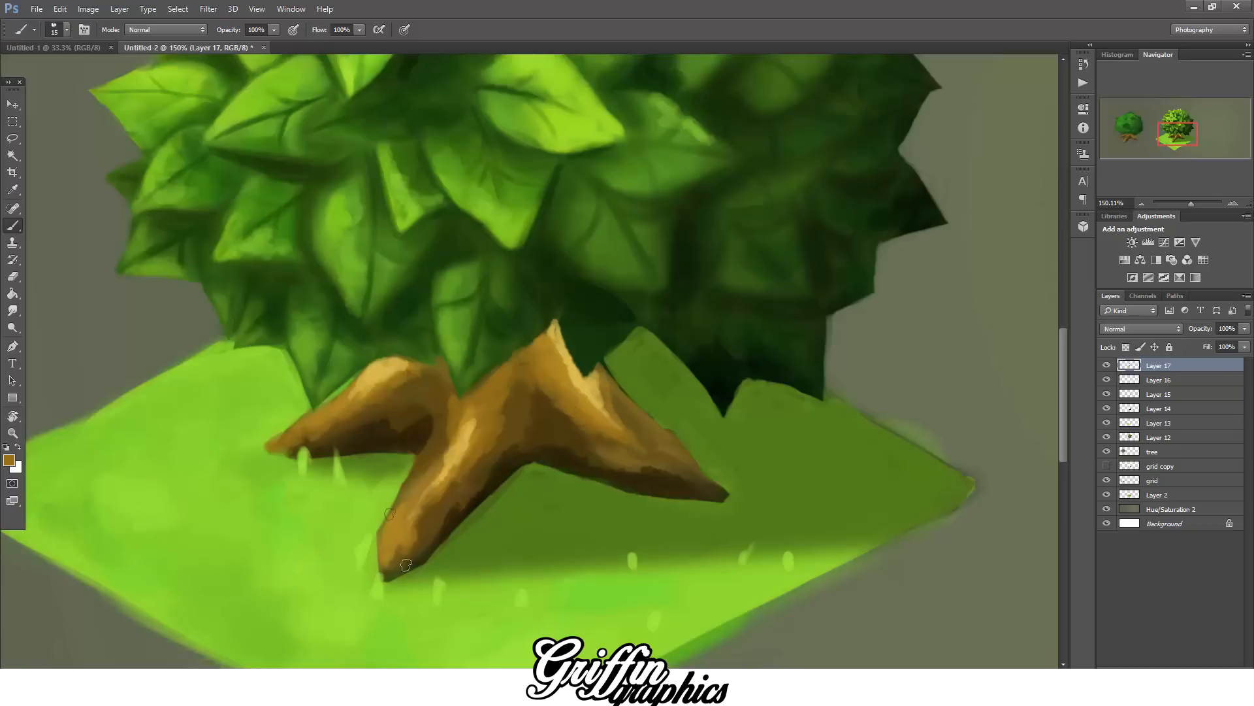
# - Undo the last stroke and brush orange-brown over the lower part of the right root with a larger brush
pyautogui.hotkey('ctrl', 'z')
pyautogui.press(']')
pyautogui.press(']')
pyautogui.moveTo(605, 441)
pyautogui.mouseDown()
pyautogui.moveTo(716, 496)
pyautogui.moveTo(607, 396)
pyautogui.moveTo(611, 459)
pyautogui.mouseUp()
# - Choose a dark olive brown and paint shadow marks along the right root's underside
pyautogui.click(9, 460)
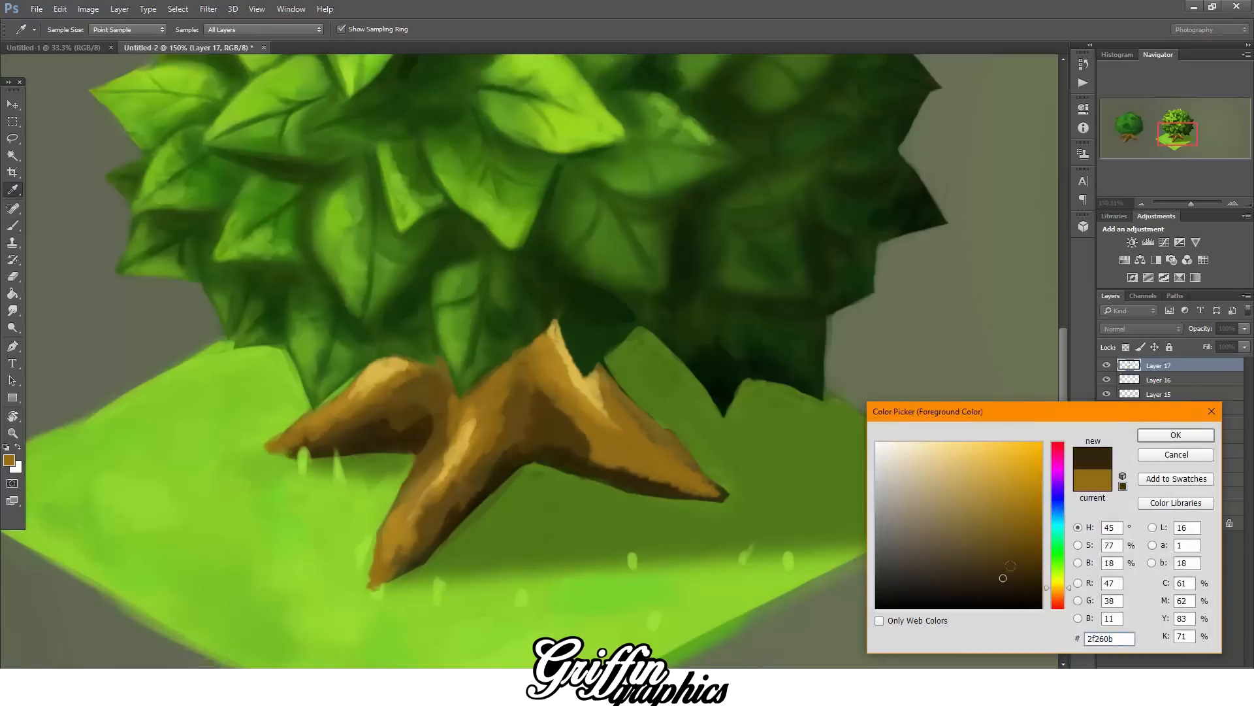
pyautogui.press('Return')
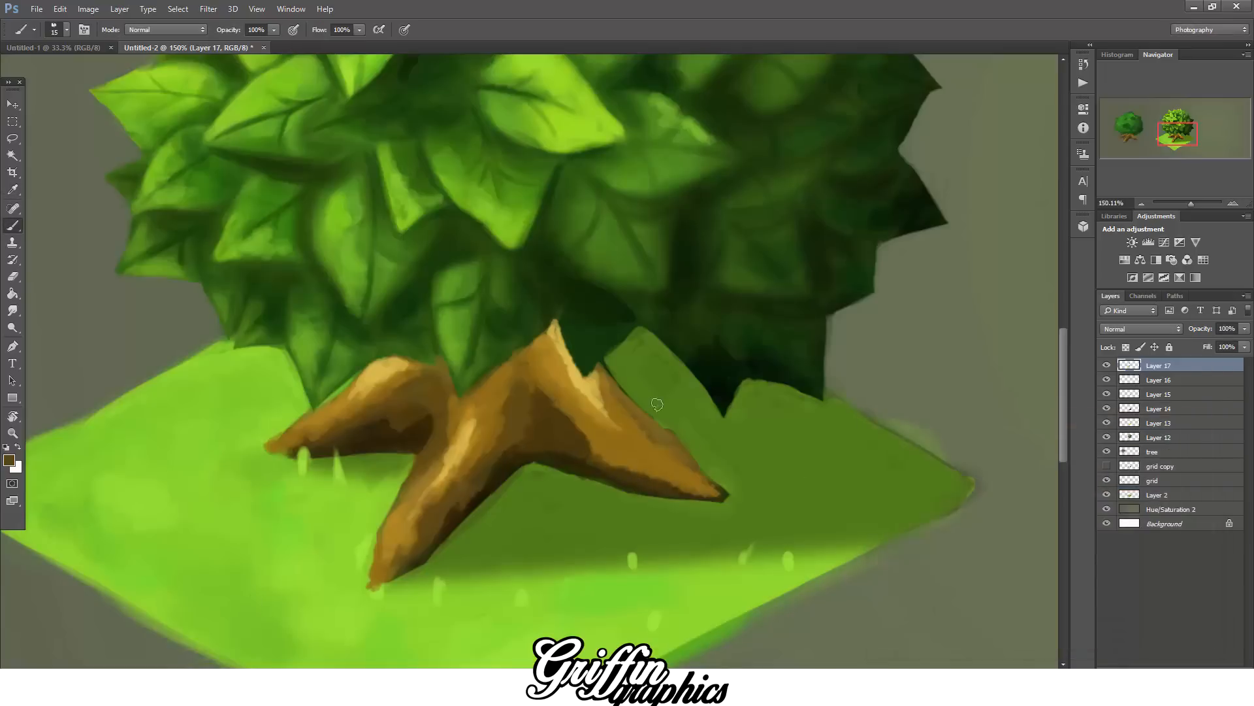
pyautogui.moveTo(621, 467); pyautogui.dragTo(681, 492)
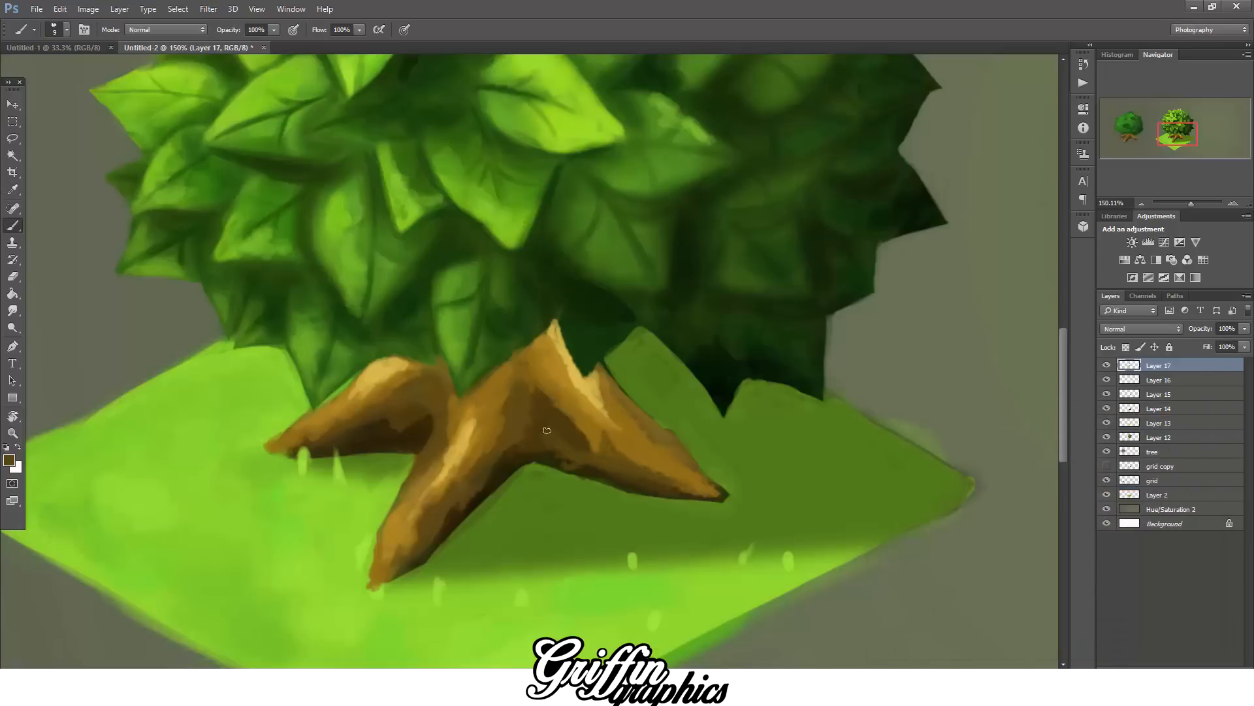
# - Set the colour to RGB 123, 98, 22 and lighten the shaded fork between the front and right roots, enlarging the brush to 25 px
pyautogui.click(9, 460)
pyautogui.click(1009, 531)
pyautogui.press('Return')
pyautogui.press(']')
pyautogui.moveTo(576, 456); pyautogui.dragTo(542, 436)
pyautogui.moveTo(539, 448); pyautogui.dragTo(523, 449)
pyautogui.press(']')
pyautogui.press(']')
pyautogui.press(']')
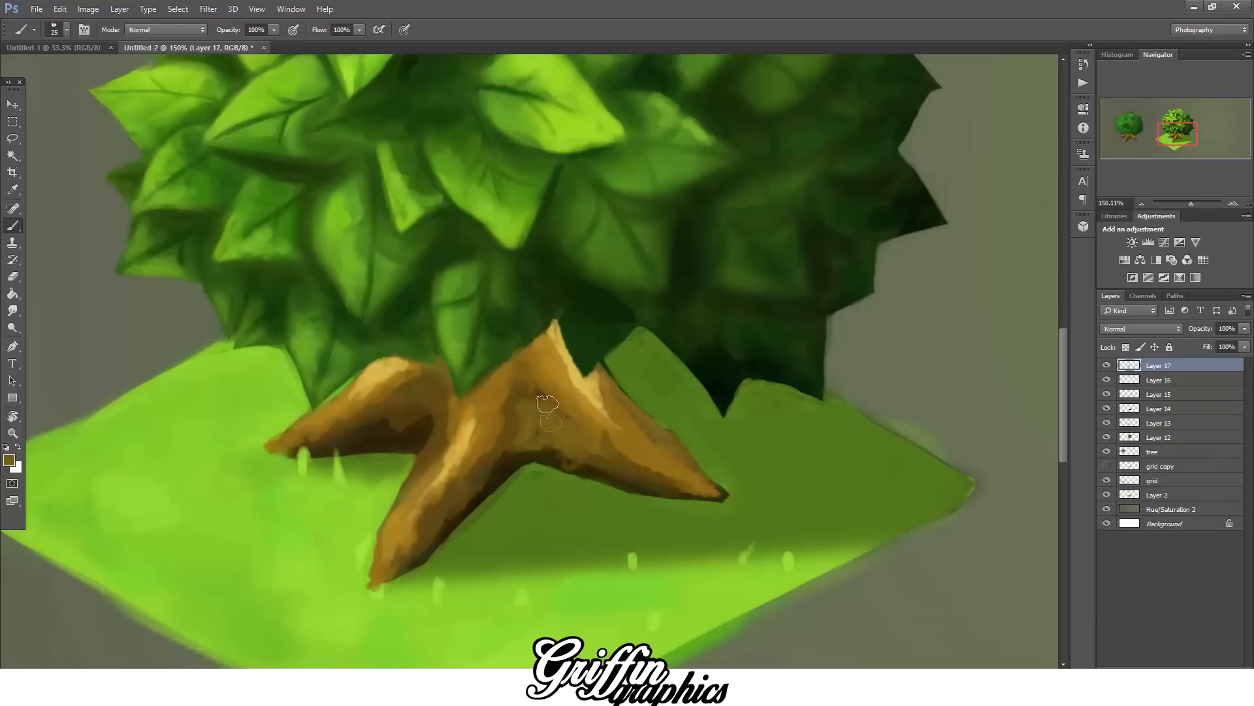
# - Choose a lighter golden brown and draw fine bark marks on the right root with a small brush
pyautogui.click(9, 460)
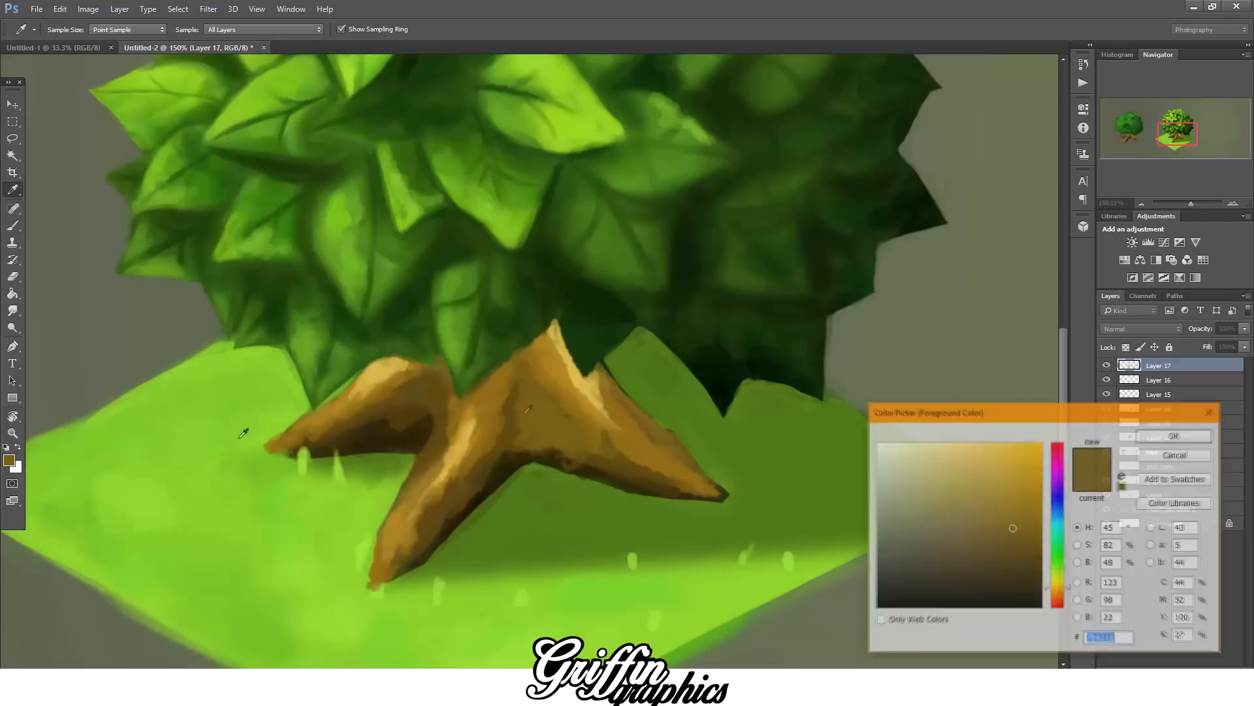
pyautogui.click(1005, 501)
pyautogui.press('Return')
pyautogui.press('[')
pyautogui.press('[')
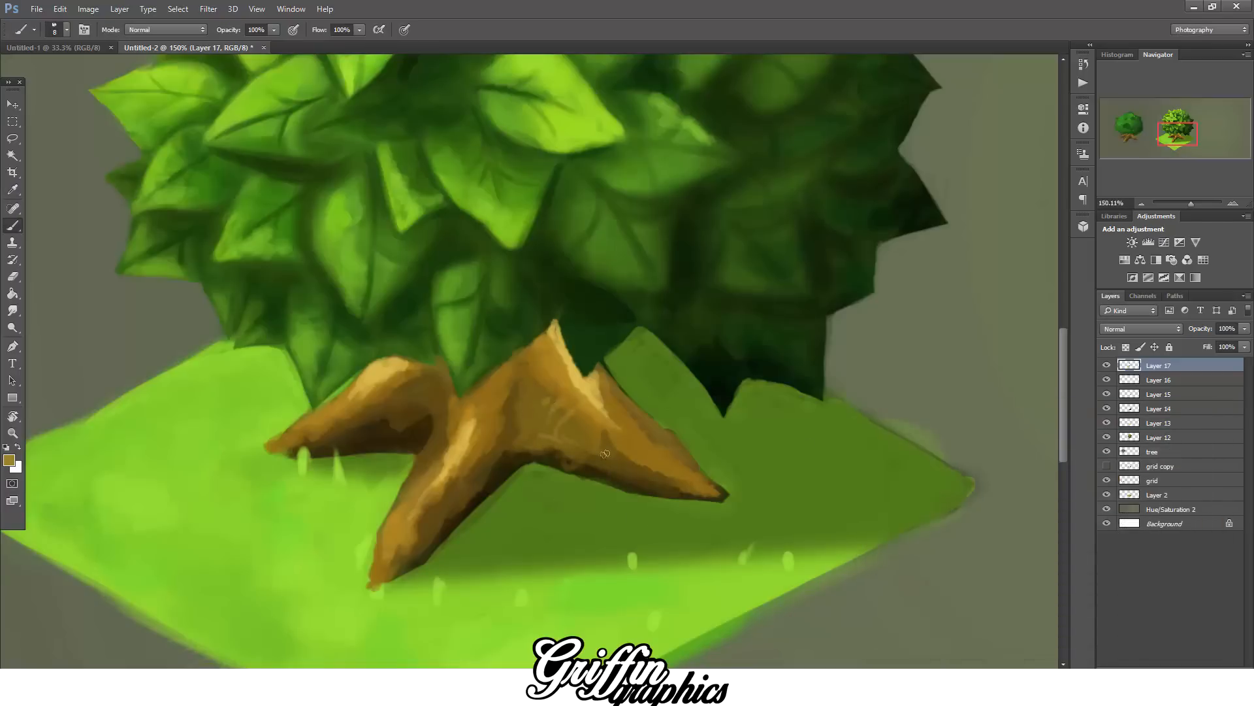
# - Set the colour to dark brown 4f3f11 and paint the crease running up the trunk between the roots at 10 px
pyautogui.click(9, 459)
pyautogui.click(1008, 555)
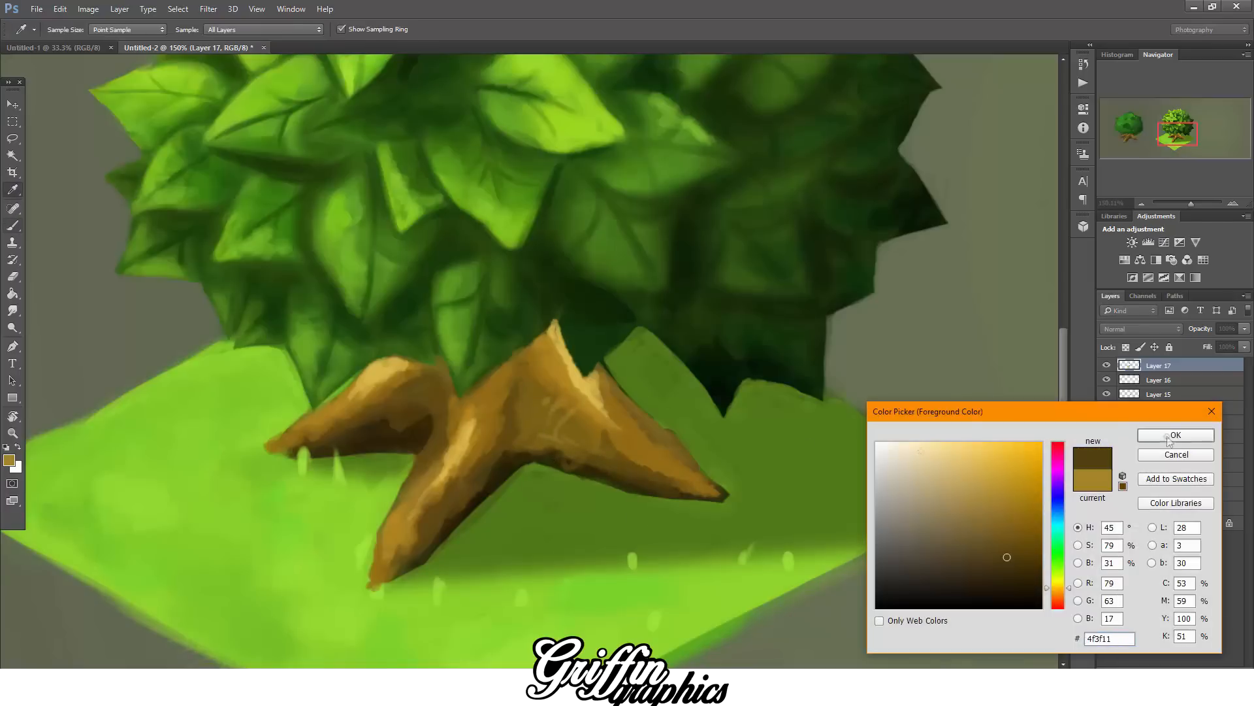
pyautogui.press('Return')
pyautogui.press(']')
pyautogui.press(']')
pyautogui.moveTo(524, 451); pyautogui.dragTo(519, 408)
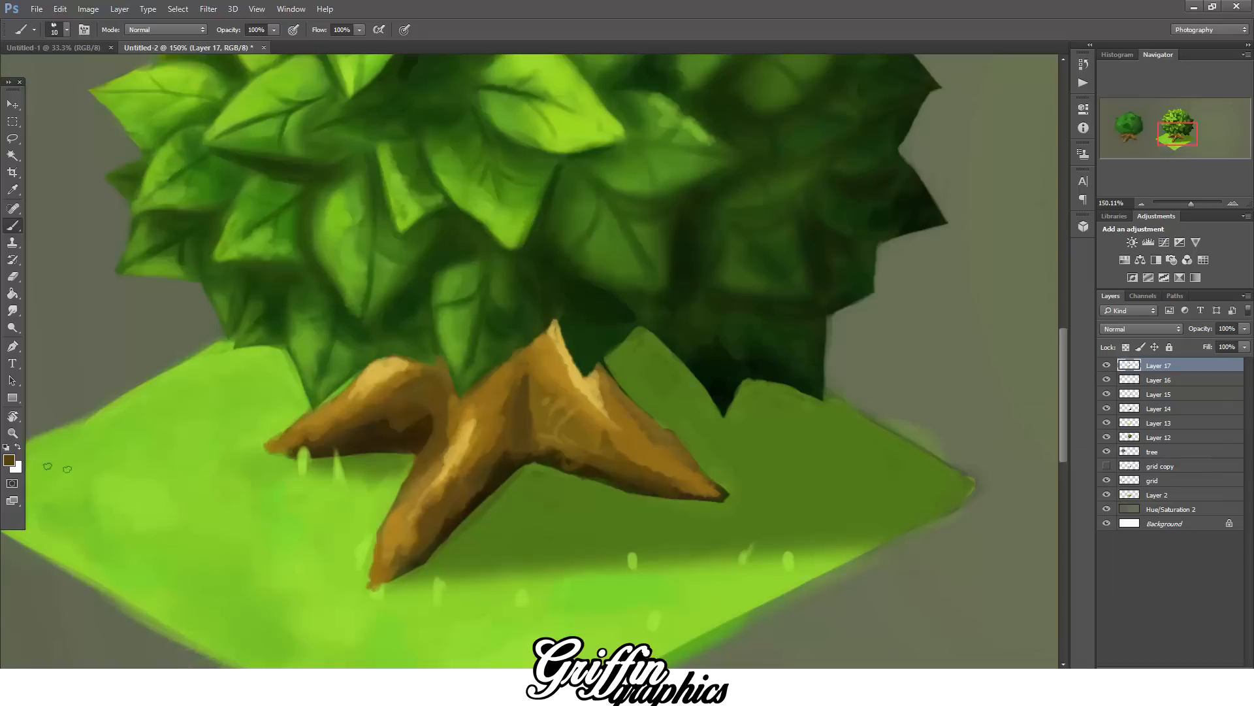
# - Choose a very dark brown and draw bark cracks and edge lines on the right, front and left roots at 10 px
pyautogui.click(9, 460)
pyautogui.press('Return')
pyautogui.click(9, 460)
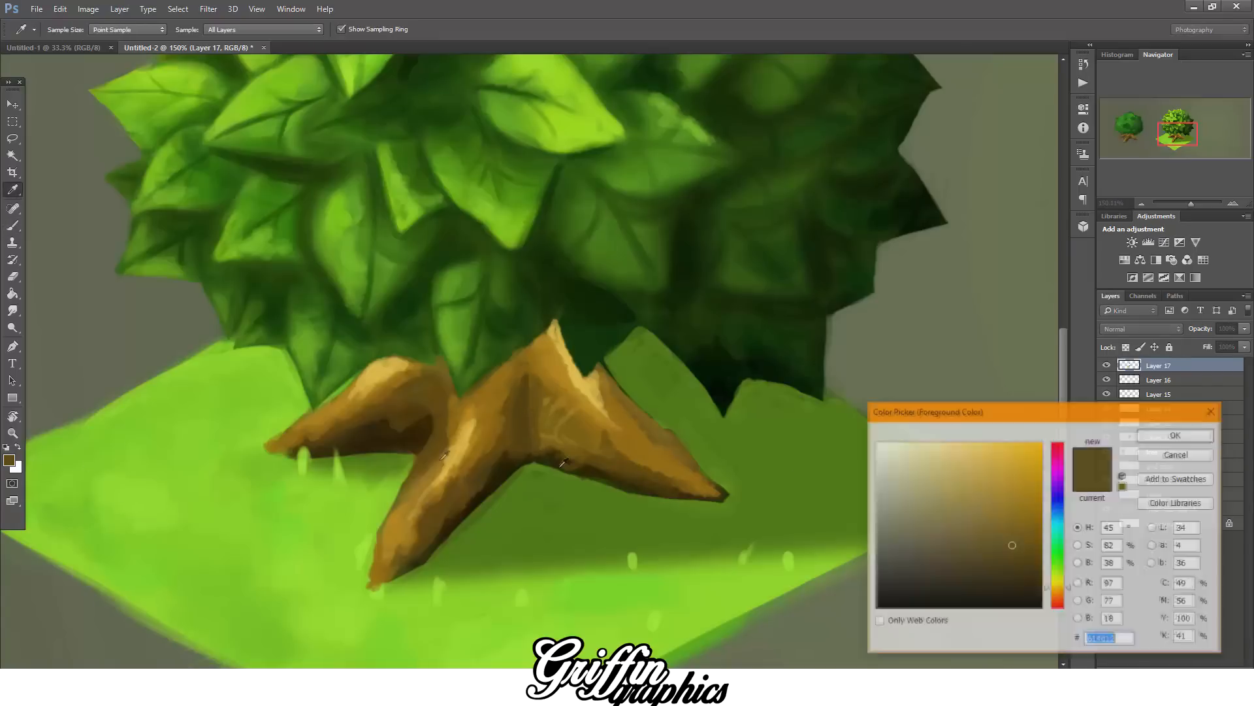
pyautogui.click(1028, 574)
pyautogui.press('Return')
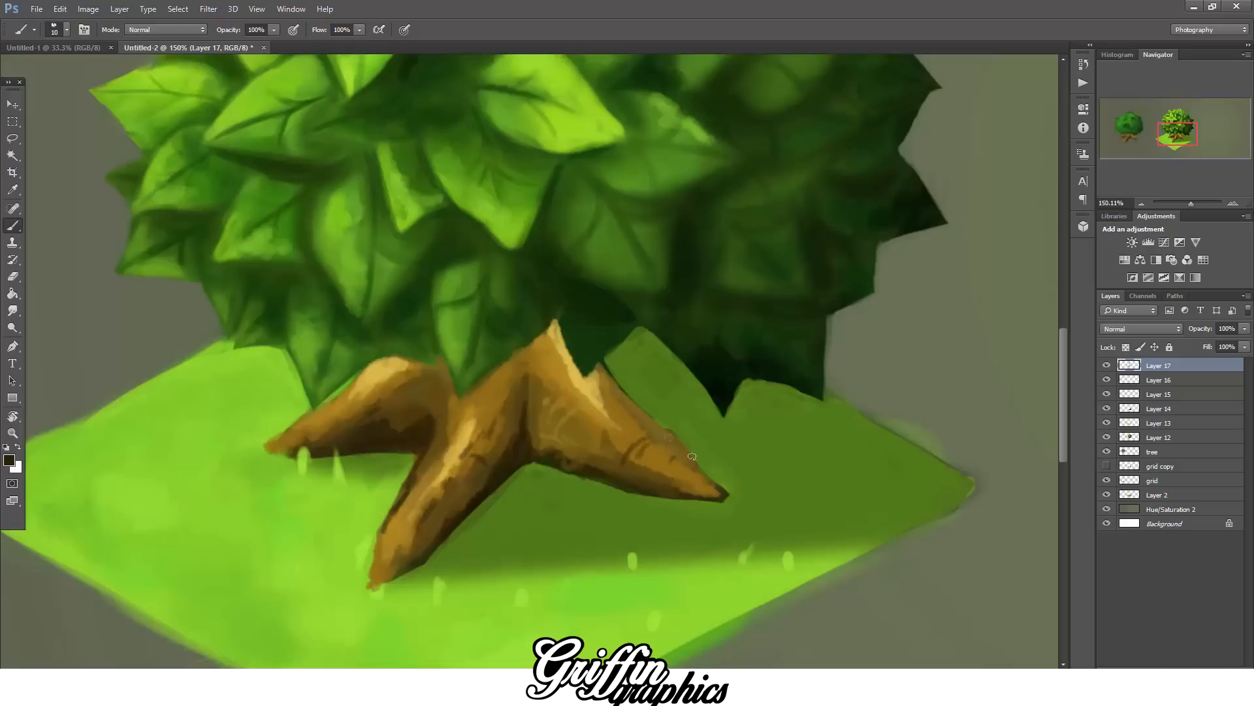
pyautogui.moveTo(665, 431); pyautogui.dragTo(613, 381)
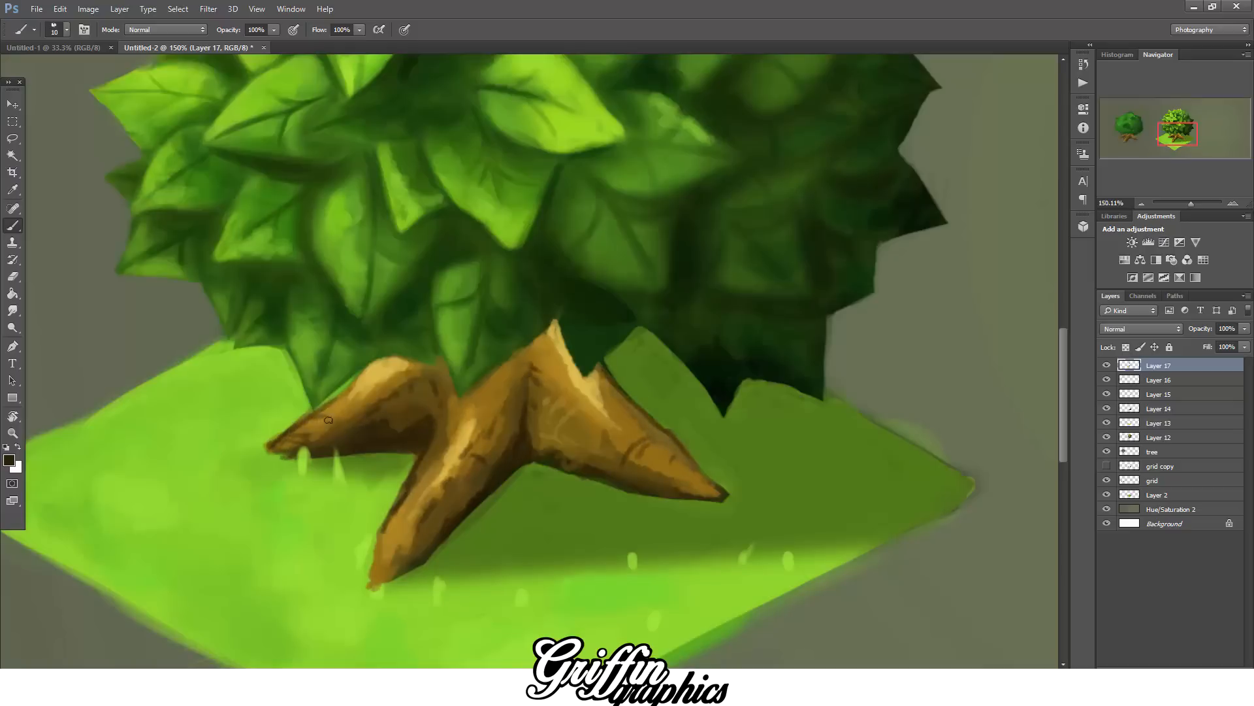
pyautogui.moveTo(328, 420); pyautogui.dragTo(345, 405)
# - Choose dark green 11360b and paint the foliage edge over the upper trunk with a small brush
pyautogui.click(9, 459)
pyautogui.click(1057, 560)
pyautogui.click(1011, 554)
pyautogui.click(1176, 436)
pyautogui.press('[')
pyautogui.press('[')
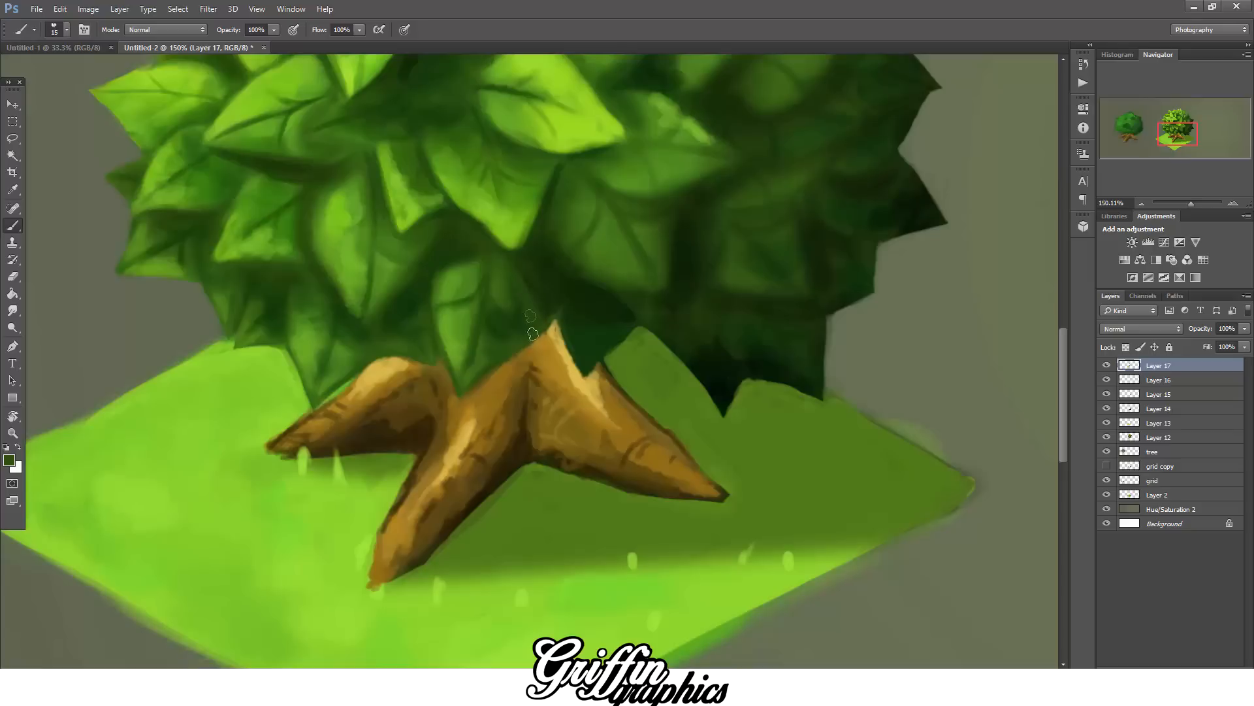
pyautogui.click(11, 461)
pyautogui.click(1008, 573)
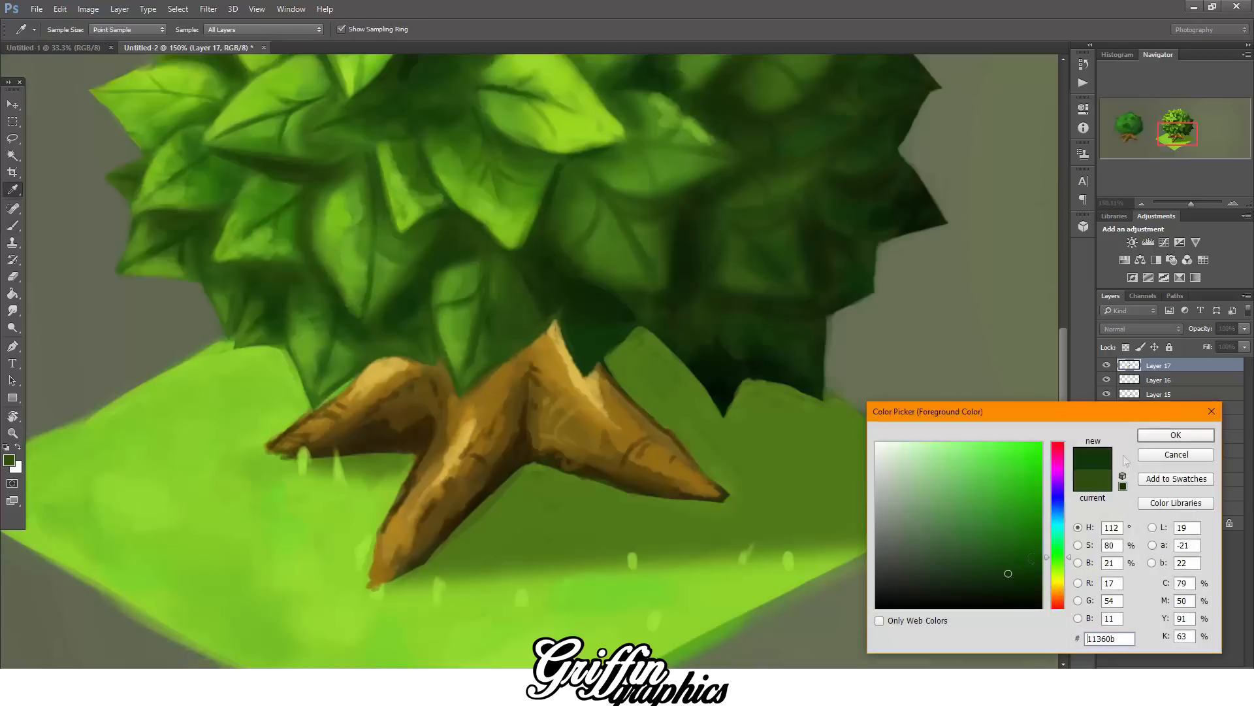
pyautogui.click(1176, 435)
pyautogui.press('[')
pyautogui.press('[')
pyautogui.press('[')
pyautogui.moveTo(562, 314); pyautogui.dragTo(579, 370)
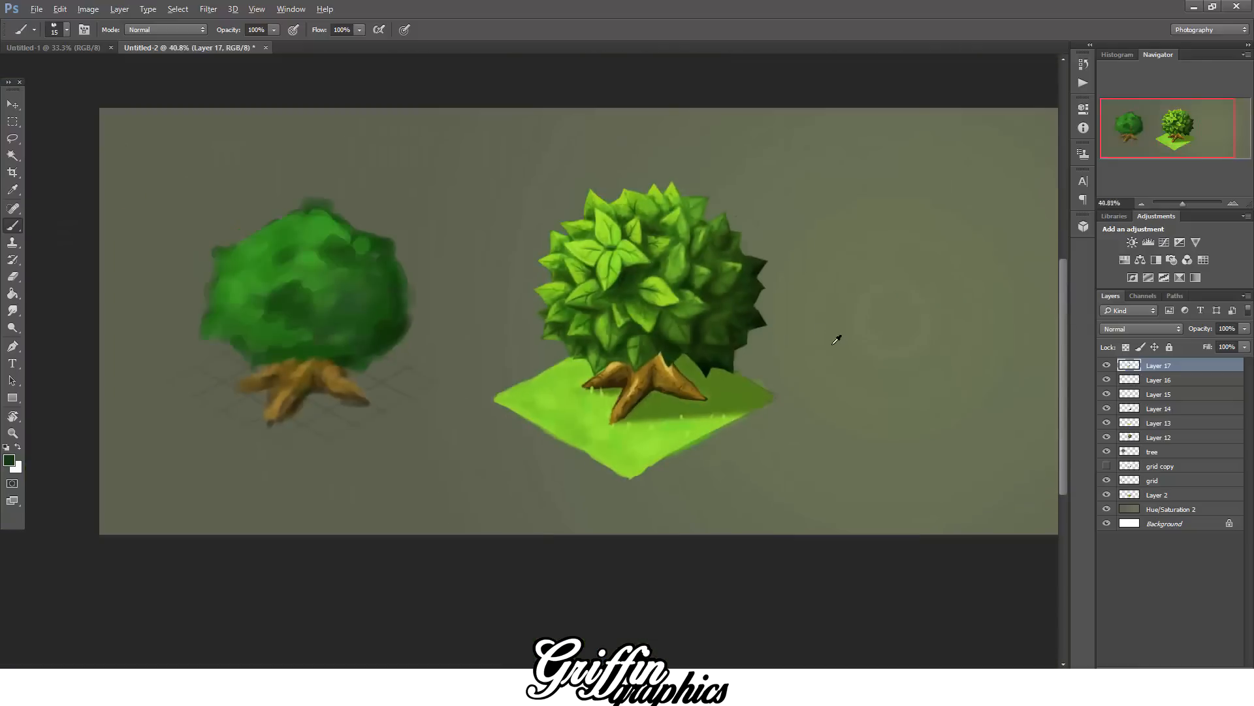
# - Switch to a different 40 px brush preset, testing it on the grass and undoing the test stroke
pyautogui.scroll(10, 695, 395)
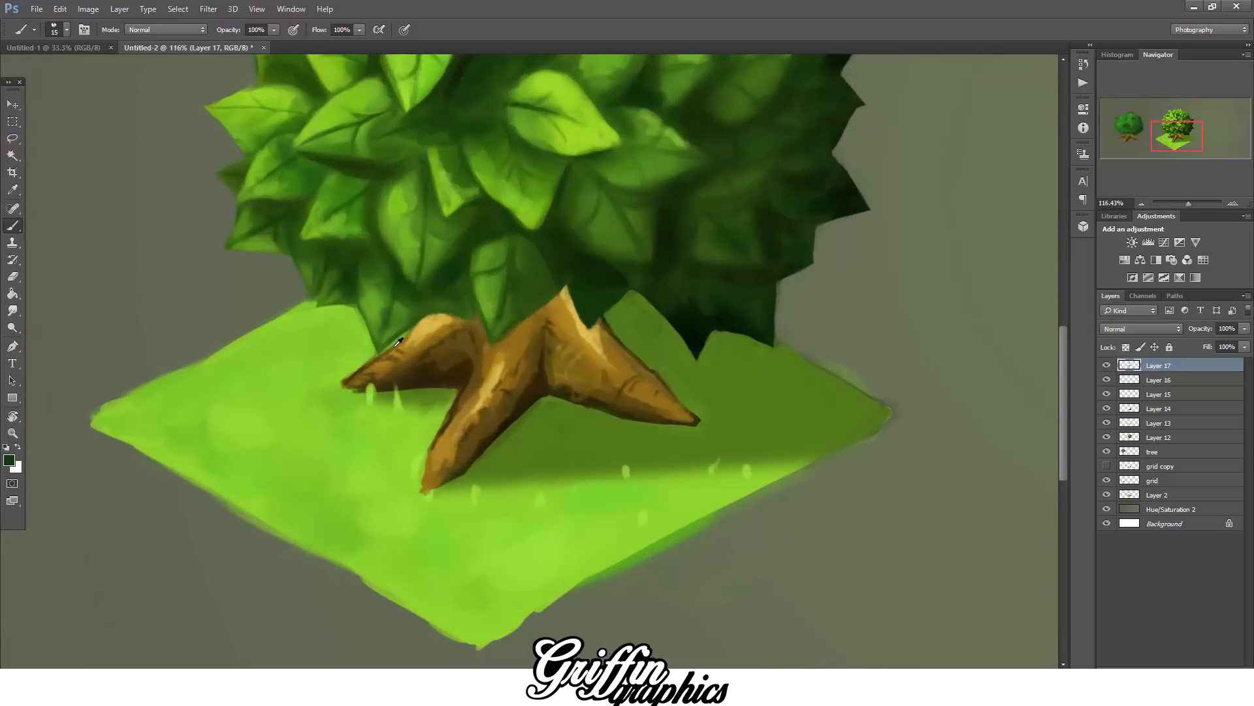
pyautogui.click(67, 30)
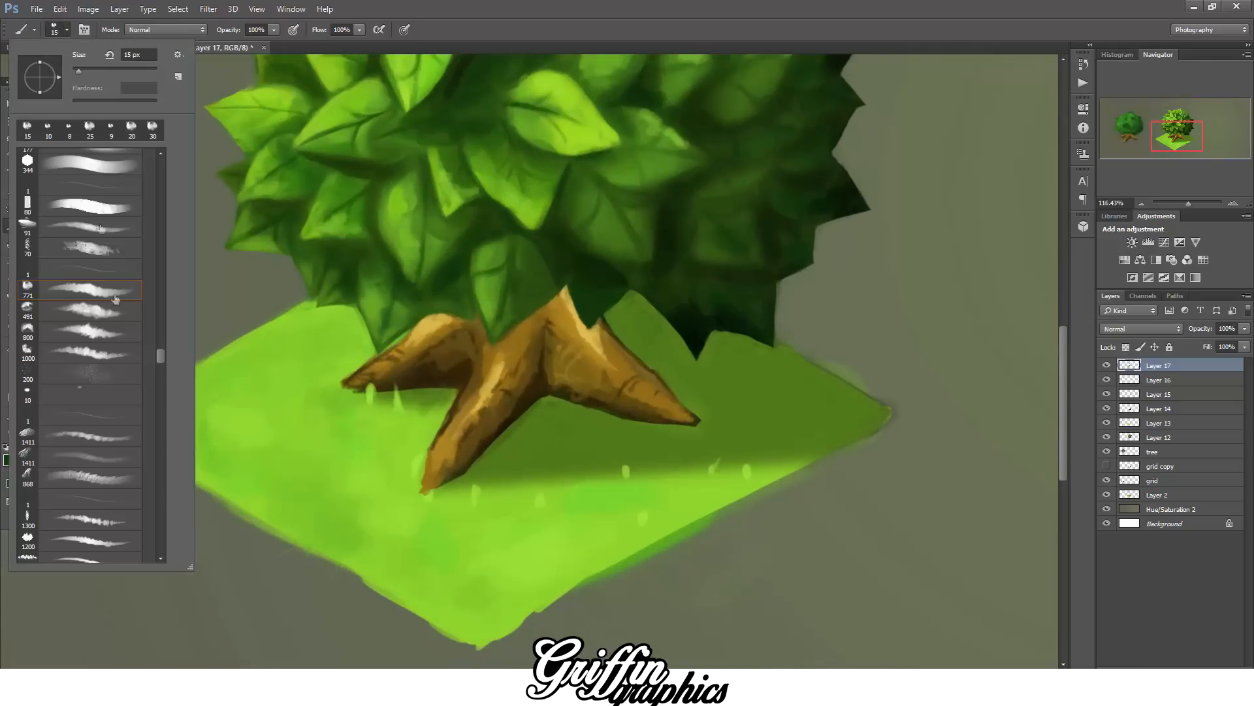
pyautogui.doubleClick(116, 230)
pyautogui.click(67, 30)
pyautogui.moveTo(161, 353)
pyautogui.mouseDown()
pyautogui.moveTo(159, 541)
pyautogui.moveTo(159, 439)
pyautogui.mouseUp()
pyautogui.doubleClick(110, 375)
pyautogui.moveTo(296, 415); pyautogui.dragTo(296, 443)
pyautogui.hotkey('ctrl', 'z')
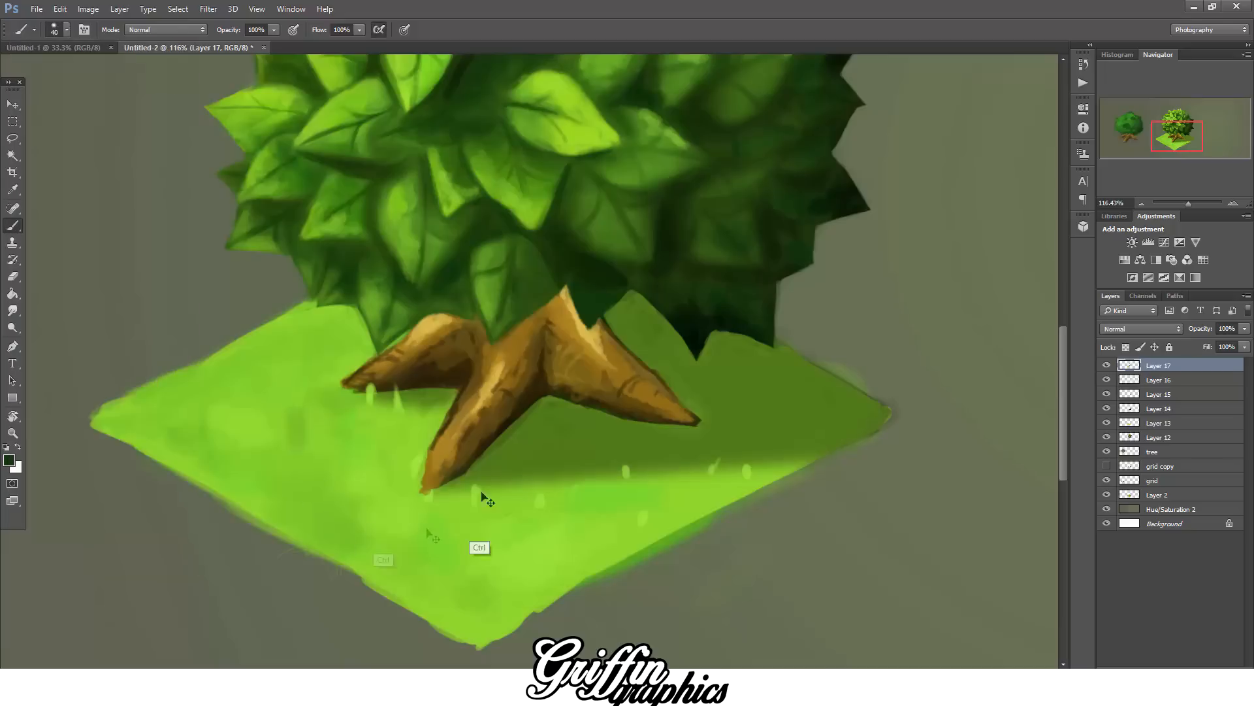
# - Choose a mid brown and paint over the bark shading on the front and left roots
pyautogui.click(10, 460)
pyautogui.click(1056, 586)
pyautogui.click(1003, 552)
pyautogui.click(1181, 428)
pyautogui.scroll(5, 382, 433)
pyautogui.press('p')
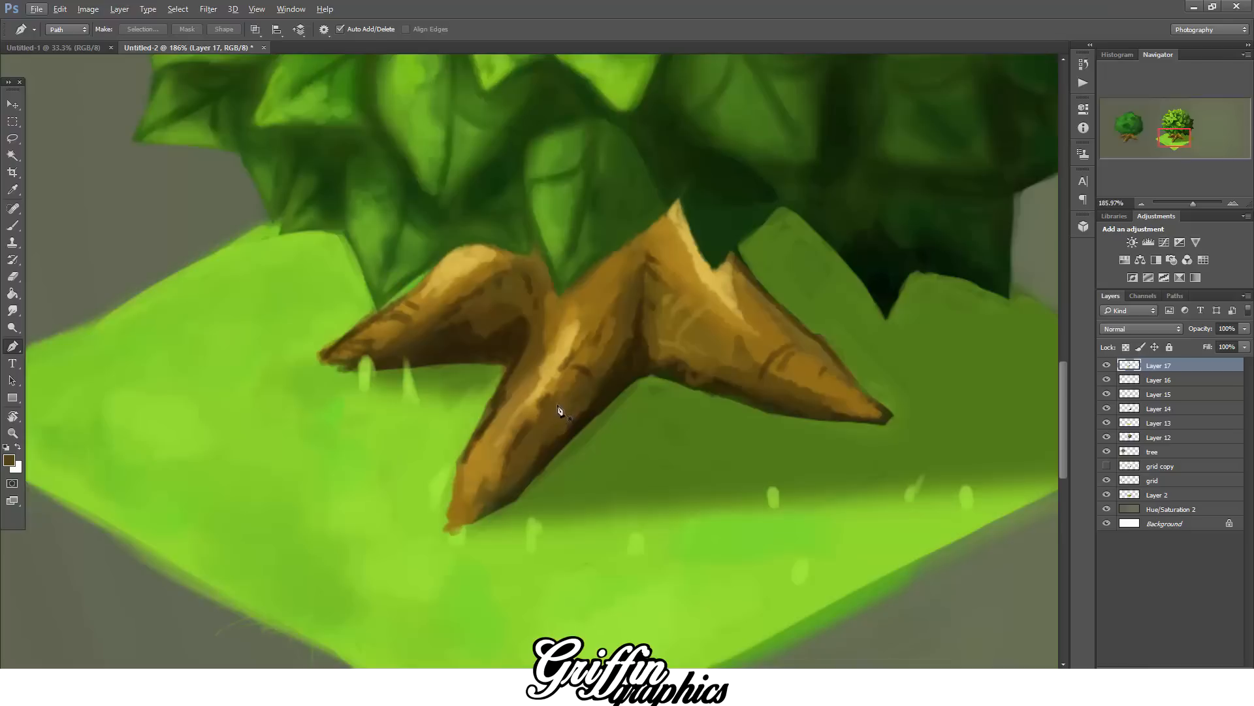
pyautogui.press('b')
pyautogui.moveTo(535, 449)
pyautogui.mouseDown()
pyautogui.moveTo(562, 388)
pyautogui.moveTo(596, 384)
pyautogui.moveTo(605, 333)
pyautogui.mouseUp()
pyautogui.moveTo(425, 339); pyautogui.dragTo(471, 339)
# - Pick a lighter golden brown and blend the lit surfaces of the left, front and right roots at 15 px
pyautogui.click(9, 460)
pyautogui.click(1006, 503)
pyautogui.click(1181, 429)
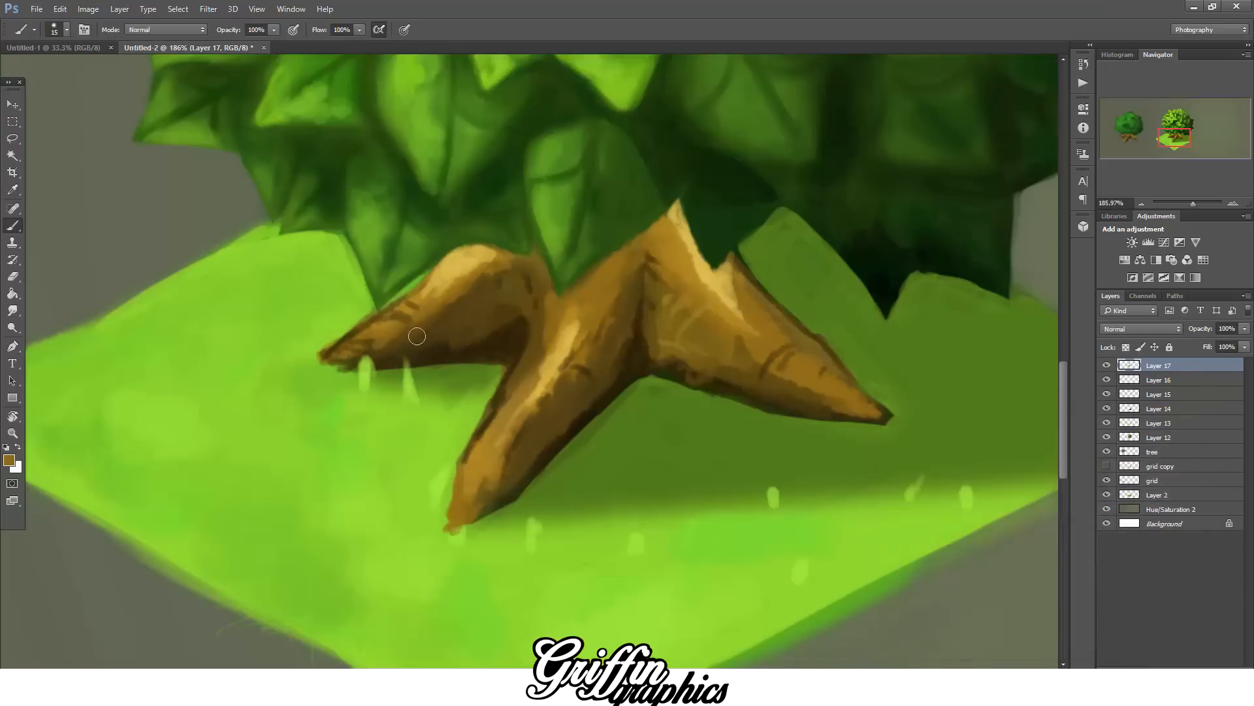
pyautogui.moveTo(356, 341); pyautogui.dragTo(467, 288)
pyautogui.moveTo(539, 350)
pyautogui.mouseDown()
pyautogui.moveTo(506, 450)
pyautogui.moveTo(619, 299)
pyautogui.mouseUp()
pyautogui.moveTo(749, 301)
pyautogui.mouseDown()
pyautogui.moveTo(690, 271)
pyautogui.moveTo(805, 336)
pyautogui.moveTo(885, 415)
pyautogui.moveTo(776, 374)
pyautogui.mouseUp()
pyautogui.moveTo(588, 295)
pyautogui.mouseDown()
pyautogui.moveTo(539, 277)
pyautogui.moveTo(455, 286)
pyautogui.mouseUp()
# - Choose a brighter orange-gold and highlight the upper faces of the front and right roots
pyautogui.click(10, 465)
pyautogui.click(1021, 478)
pyautogui.click(1175, 435)
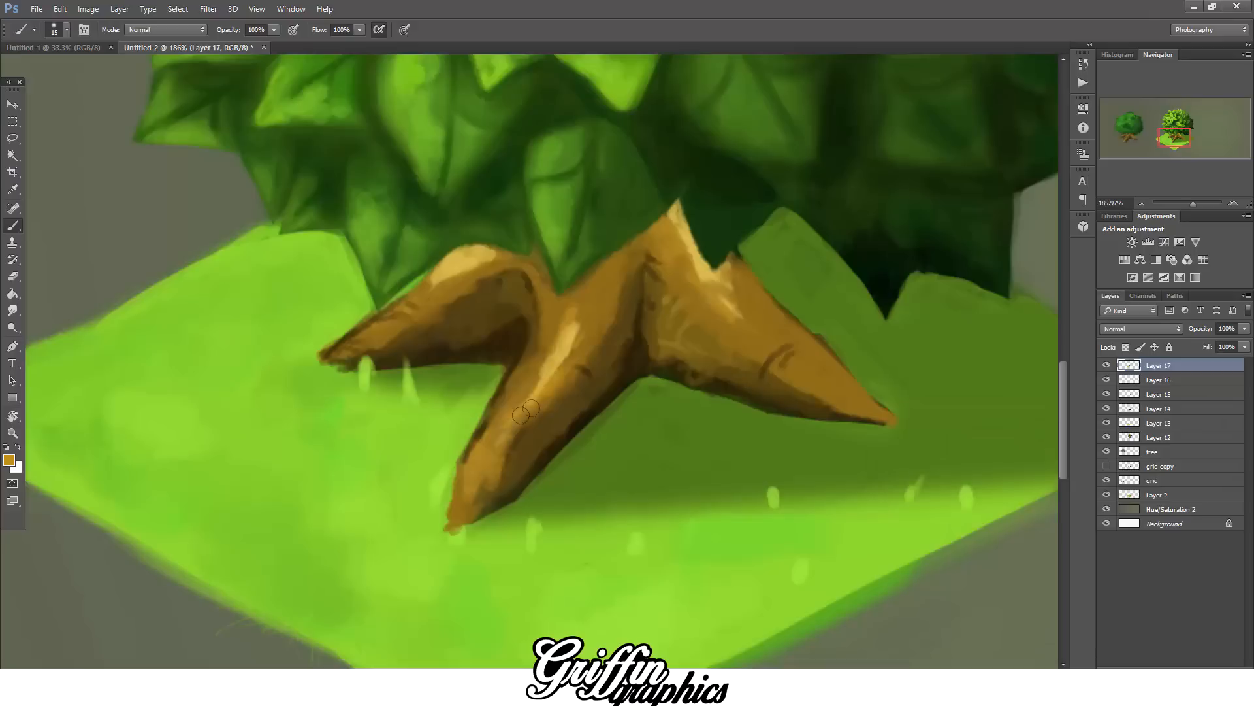
pyautogui.press(']')
pyautogui.press(']')
pyautogui.moveTo(528, 399); pyautogui.dragTo(493, 454)
pyautogui.moveTo(741, 297)
pyautogui.mouseDown()
pyautogui.moveTo(830, 374)
pyautogui.moveTo(792, 362)
pyautogui.moveTo(823, 364)
pyautogui.moveTo(848, 399)
pyautogui.mouseUp()
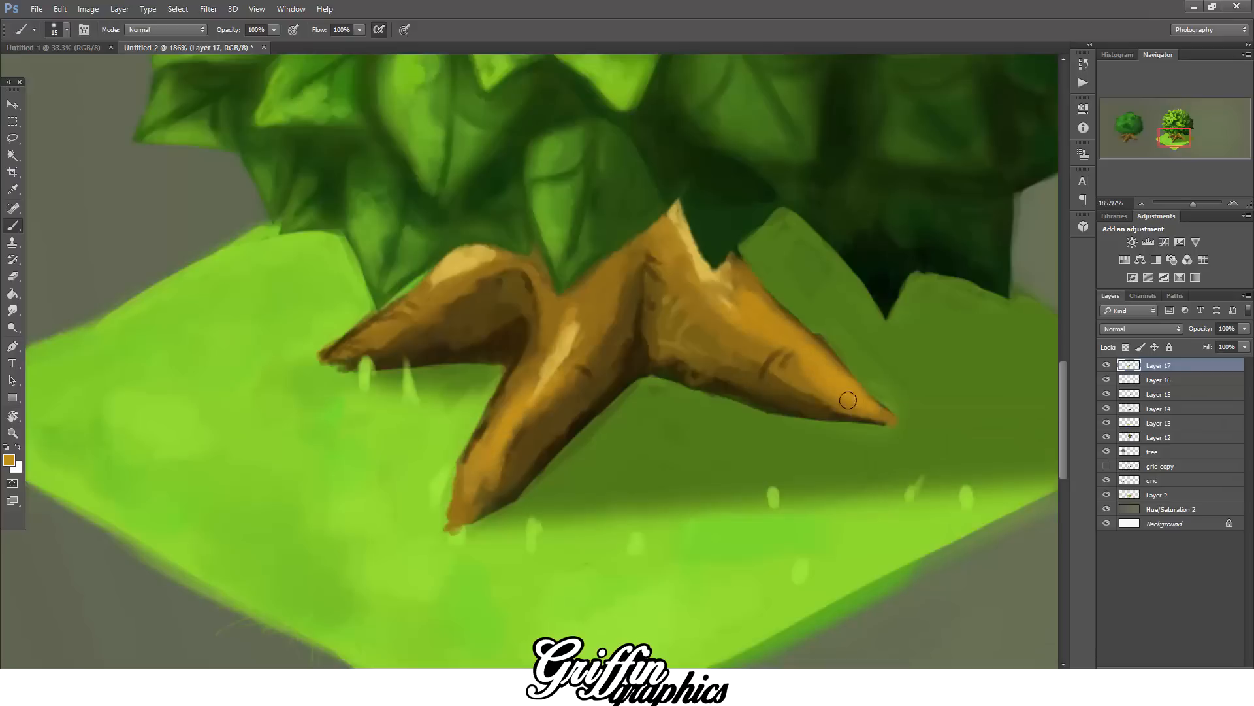
# - Draw small grass blades along the bases of the roots in olive and brighter green with a fine brush
pyautogui.click(10, 462)
pyautogui.click(1056, 575)
pyautogui.click(1010, 527)
pyautogui.click(1175, 433)
pyautogui.press('[')
pyautogui.press('[')
pyautogui.moveTo(686, 374); pyautogui.dragTo(693, 391)
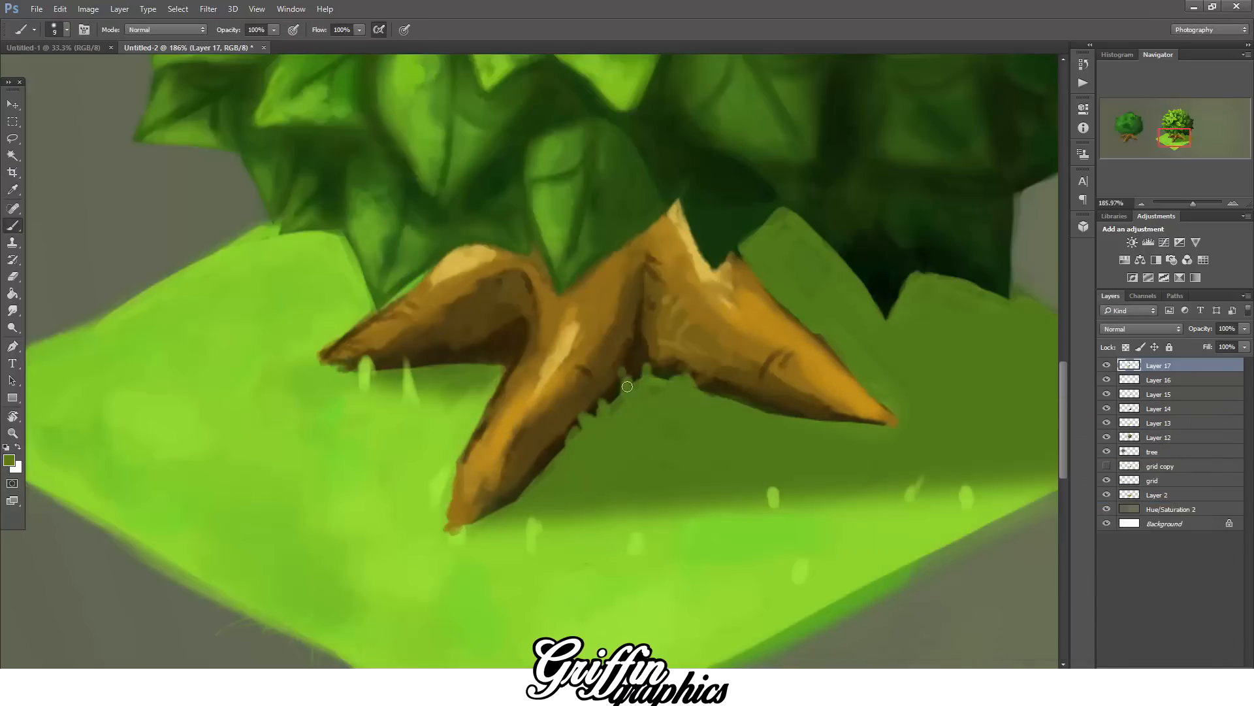
pyautogui.moveTo(627, 386); pyautogui.dragTo(668, 395)
pyautogui.click(10, 462)
pyautogui.click(1174, 433)
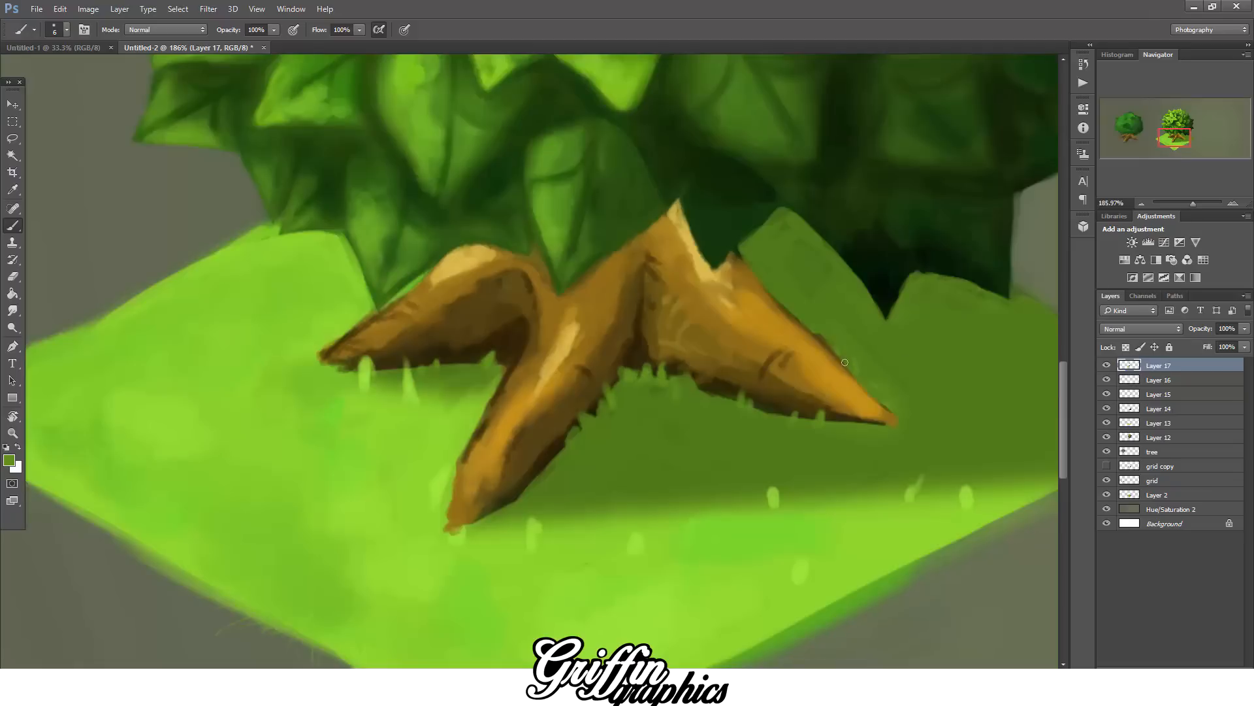
# - Lighten the grass behind the right root, then dab soft green patches across the tile with a 40 px brush
pyautogui.moveTo(840, 353)
pyautogui.mouseDown()
pyautogui.moveTo(839, 305)
pyautogui.moveTo(819, 333)
pyautogui.mouseUp()
pyautogui.press(']')
pyautogui.press(']')
pyautogui.press(']')
pyautogui.press(']')
pyautogui.press(']')
pyautogui.press(']')
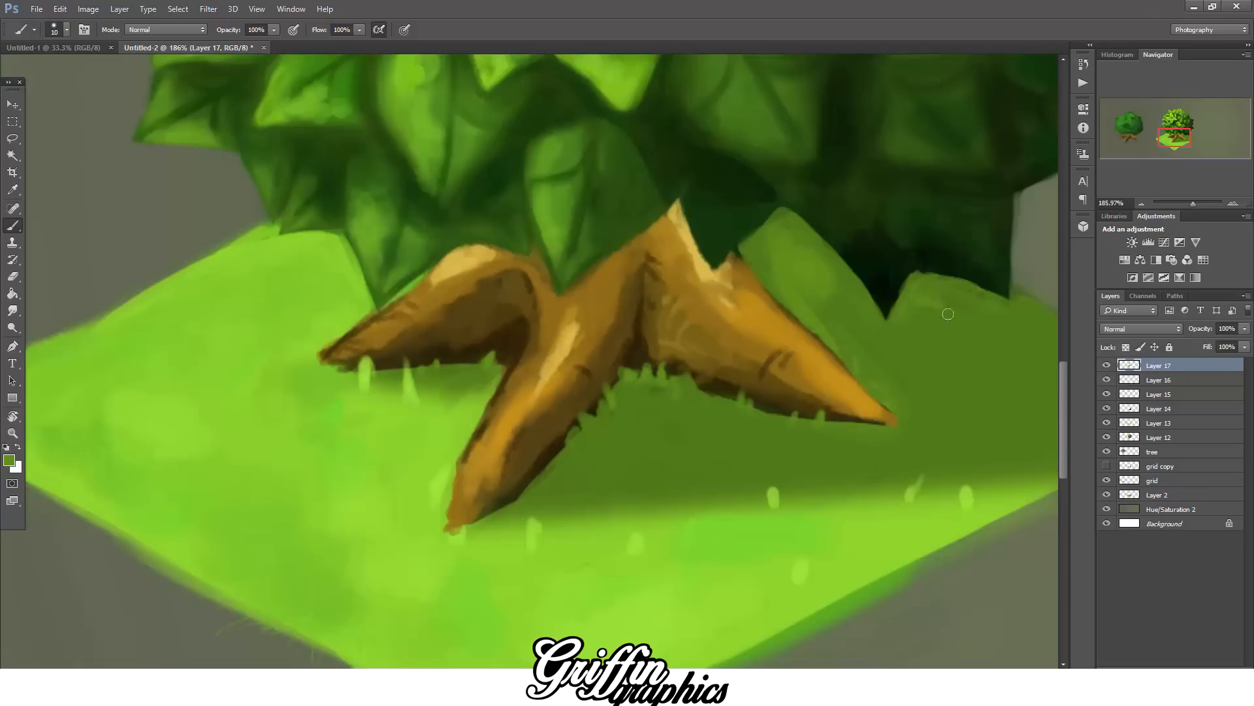
pyautogui.press(']')
pyautogui.press(']')
pyautogui.press(']')
pyautogui.moveTo(660, 462); pyautogui.dragTo(720, 470)
pyautogui.moveTo(960, 416); pyautogui.dragTo(935, 434)
pyautogui.click(444, 420)
pyautogui.click(157, 480)
pyautogui.click(94, 447)
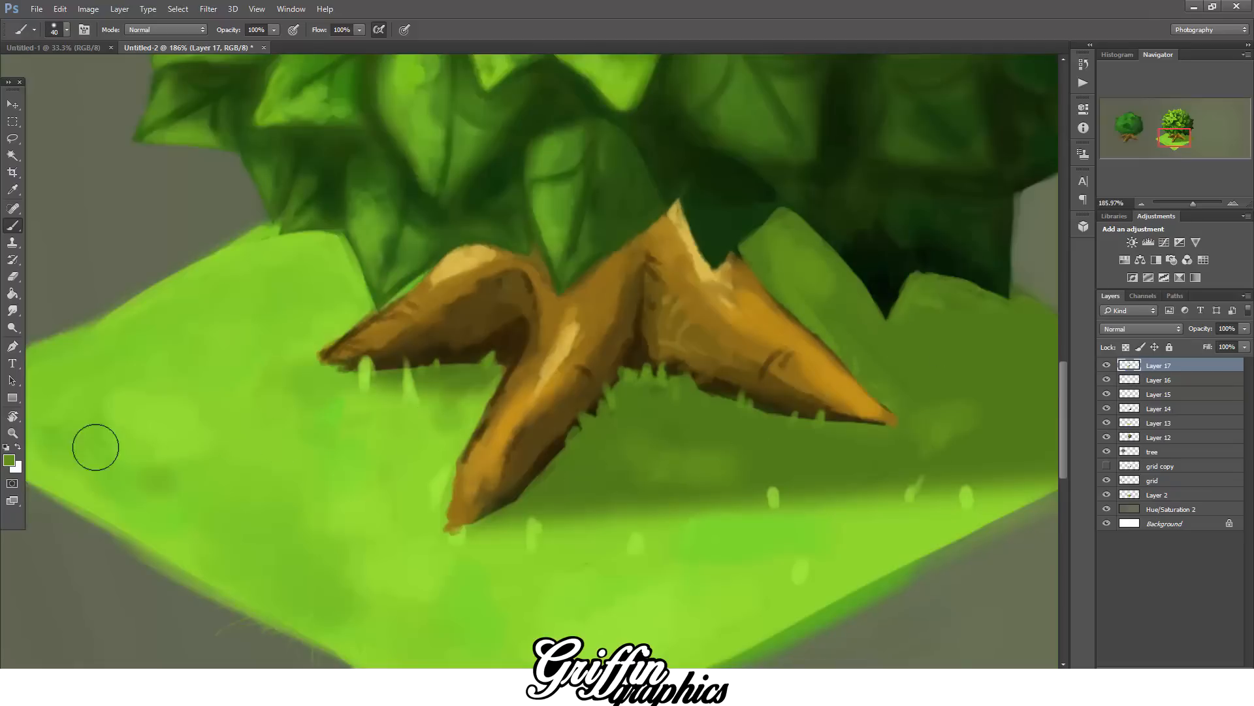
pyautogui.moveTo(366, 627); pyautogui.dragTo(304, 610)
# - Trace the trunk and roots with the Pen tool, convert the path to a selection and add a new layer
pyautogui.scroll(-8, 425, 392)
pyautogui.scroll(4, 473, 457)
pyautogui.scroll(-5, 555, 418)
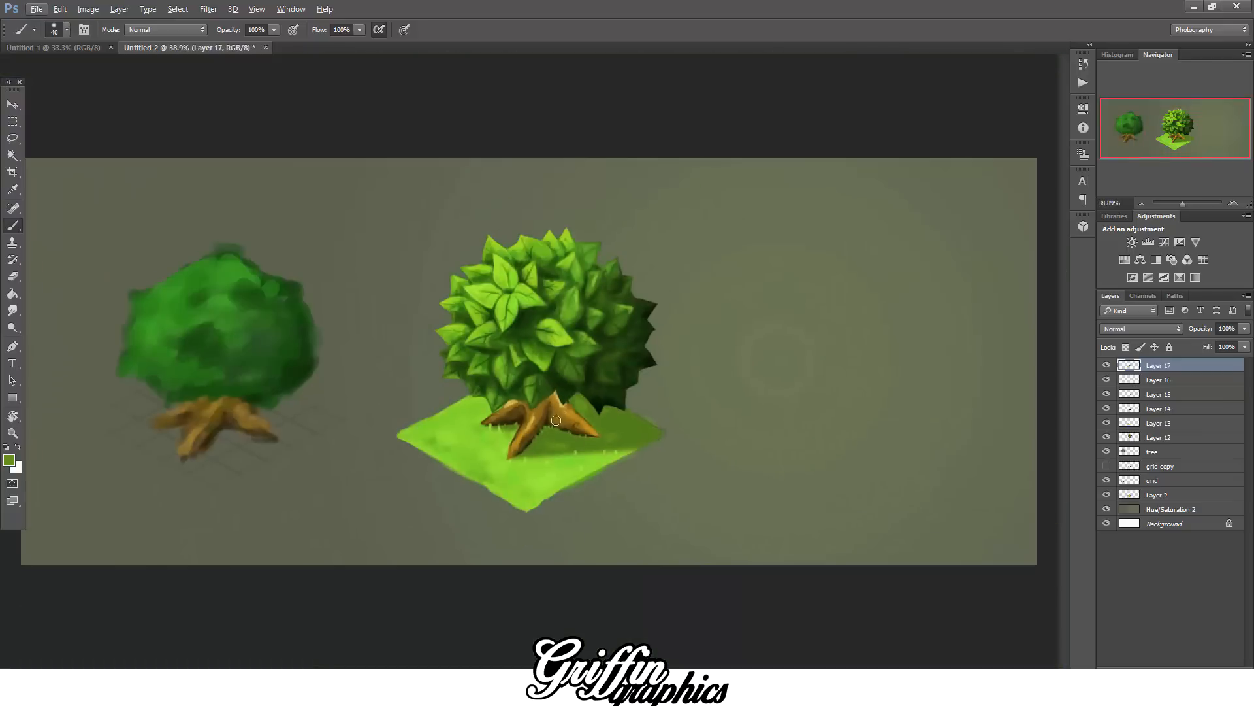
pyautogui.scroll(1, 568, 450)
pyautogui.scroll(5, 567, 450)
pyautogui.press('p')
pyautogui.click(365, 410)
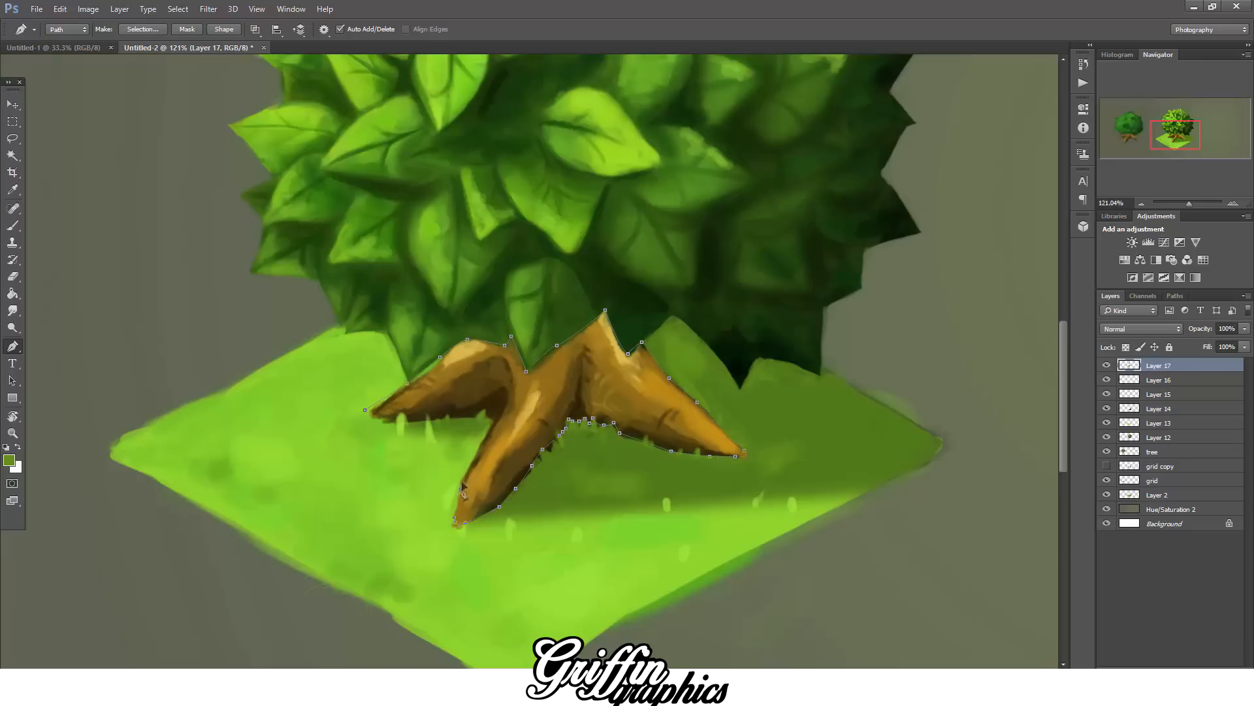
pyautogui.click(367, 412)
pyautogui.rightClick(375, 388)
pyautogui.click(432, 117)
pyautogui.press('Return')
pyautogui.hotkey('ctrl', 'alt', 'shift', 'n')
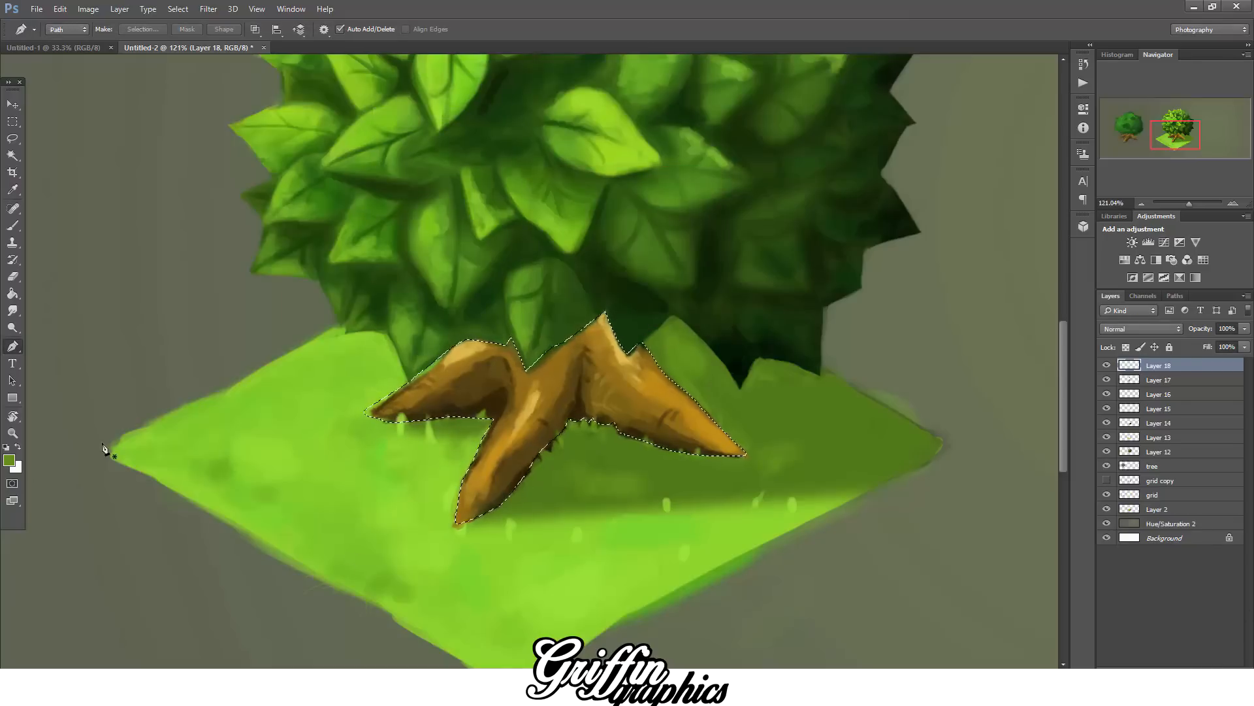
# - Try repainting the lit faces of the trunk and roots with brown a07736 inside the selection
pyautogui.click(10, 460)
pyautogui.click(987, 504)
pyautogui.click(1059, 586)
pyautogui.press('Return')
pyautogui.press('b')
pyautogui.click(9, 460)
pyautogui.click(1059, 591)
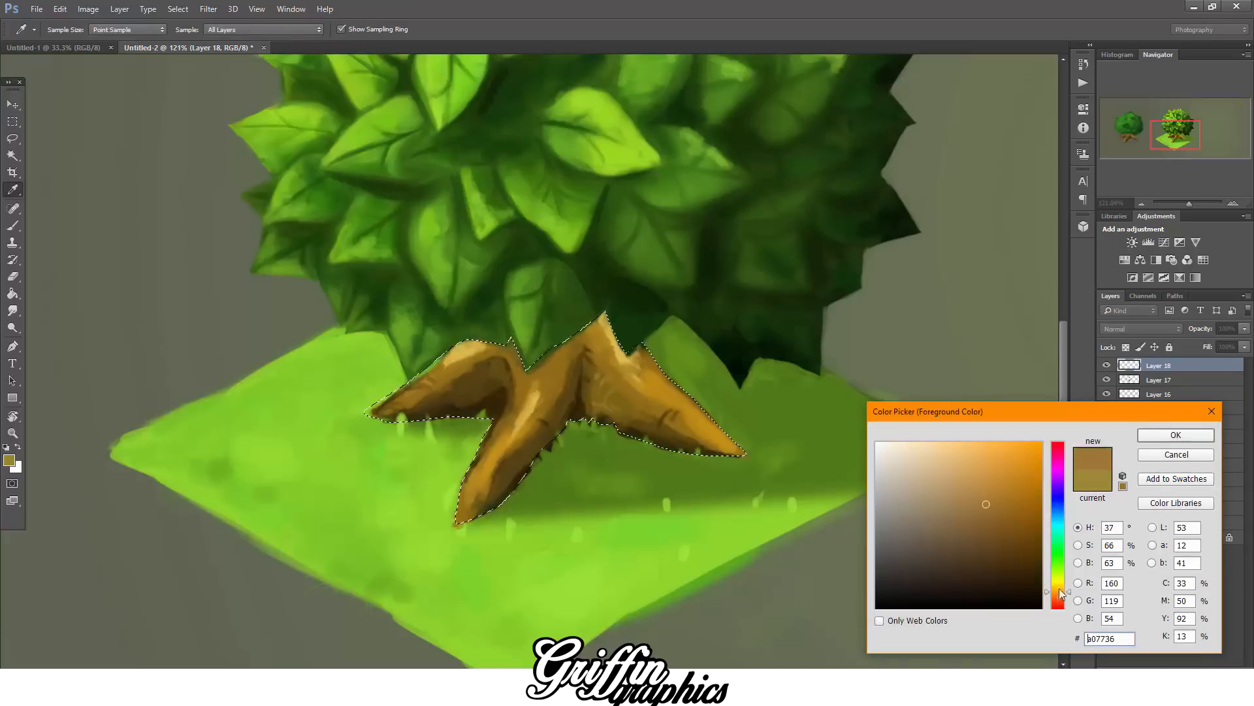
pyautogui.press('Return')
# - Try painting the mid-tone faces of the roots with a darker brown, RGB 100, 77, 20
pyautogui.click(9, 462)
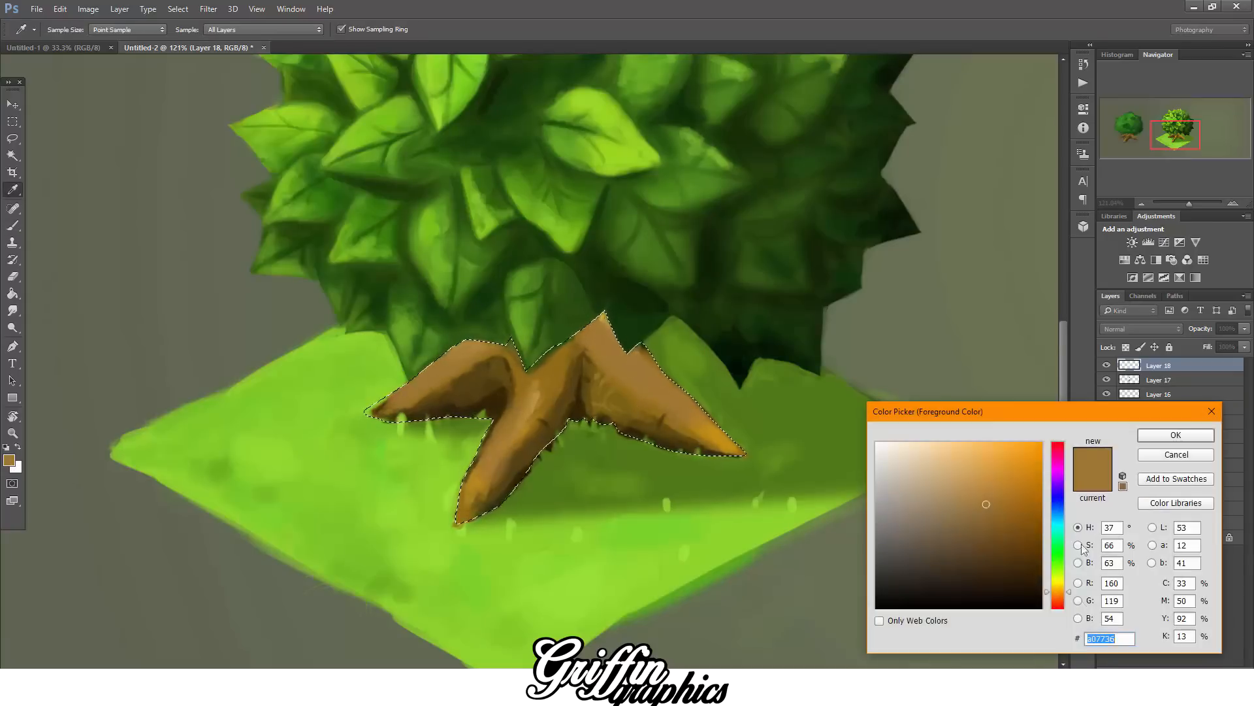
pyautogui.click(1059, 599)
pyautogui.click(1008, 516)
pyautogui.click(1060, 592)
pyautogui.hotkey('ctrl', 'z')
pyautogui.click(1060, 590)
pyautogui.click(1000, 526)
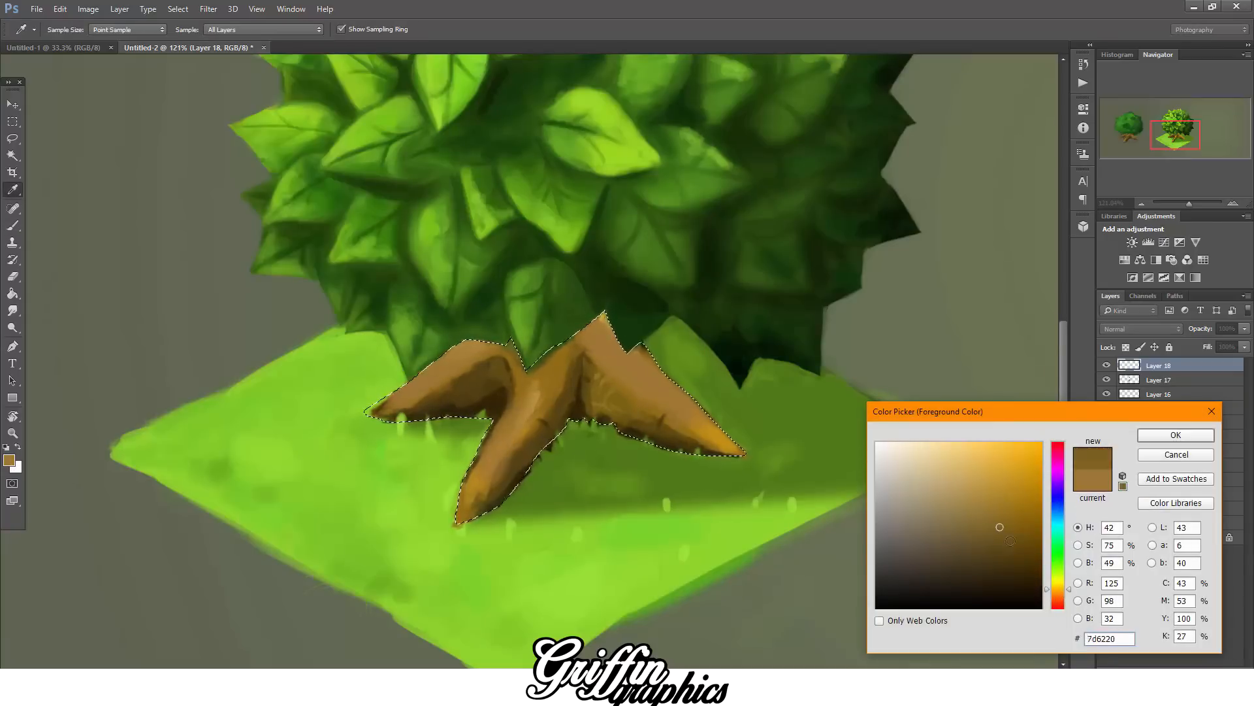
pyautogui.press('Return')
# - Try shading the undersides of the roots and the hollows between them with a very dark brown
pyautogui.click(9, 461)
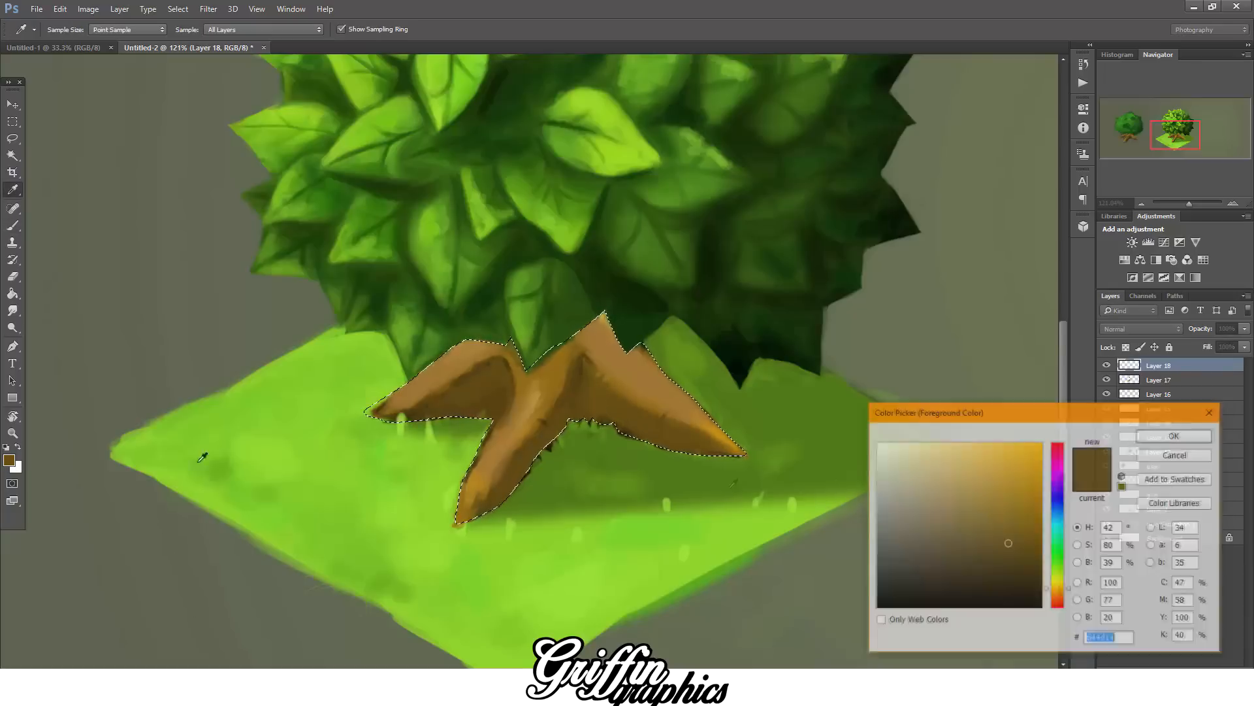
pyautogui.click(1013, 586)
pyautogui.press('Return')
pyautogui.moveTo(491, 396); pyautogui.dragTo(456, 410)
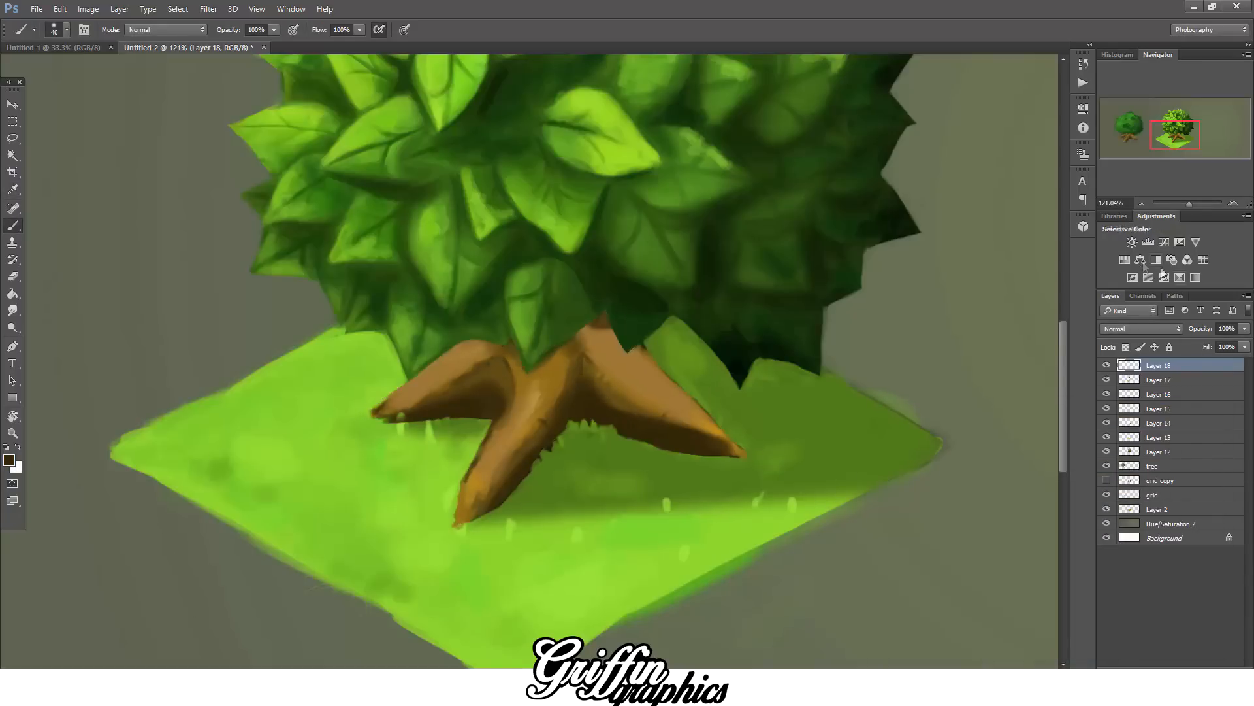
# - Try a Hue/Saturation adjustment on the repainted trunk, then undo it along with the repainting
pyautogui.click(1125, 260)
pyautogui.rightClick(1181, 366)
pyautogui.click(1186, 365)
pyautogui.click(1048, 101)
pyautogui.hotkey('ctrl', 'z')
# - Copy the selected trunk and roots from Layer 17 and paste them as a new layer above Layer 18
pyautogui.click(1106, 365)
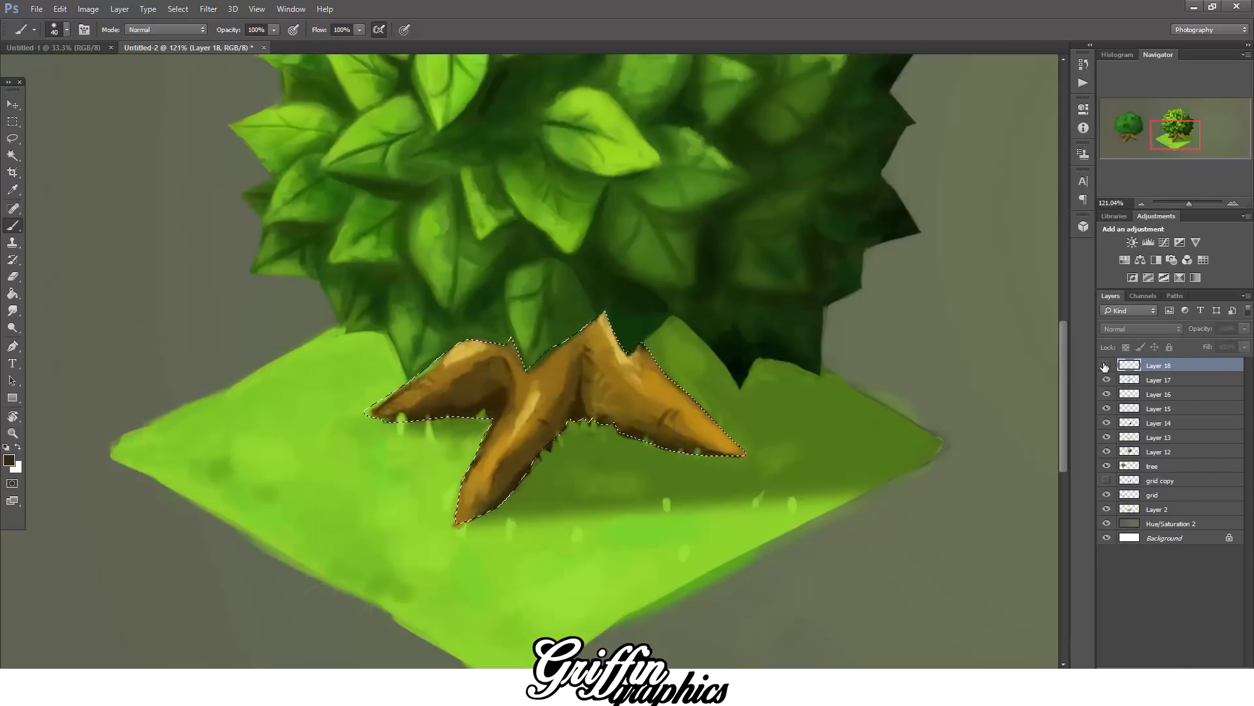
pyautogui.click(1106, 365)
pyautogui.click(1106, 379)
pyautogui.click(1107, 380)
pyautogui.click(1152, 381)
pyautogui.hotkey('ctrl', 'c')
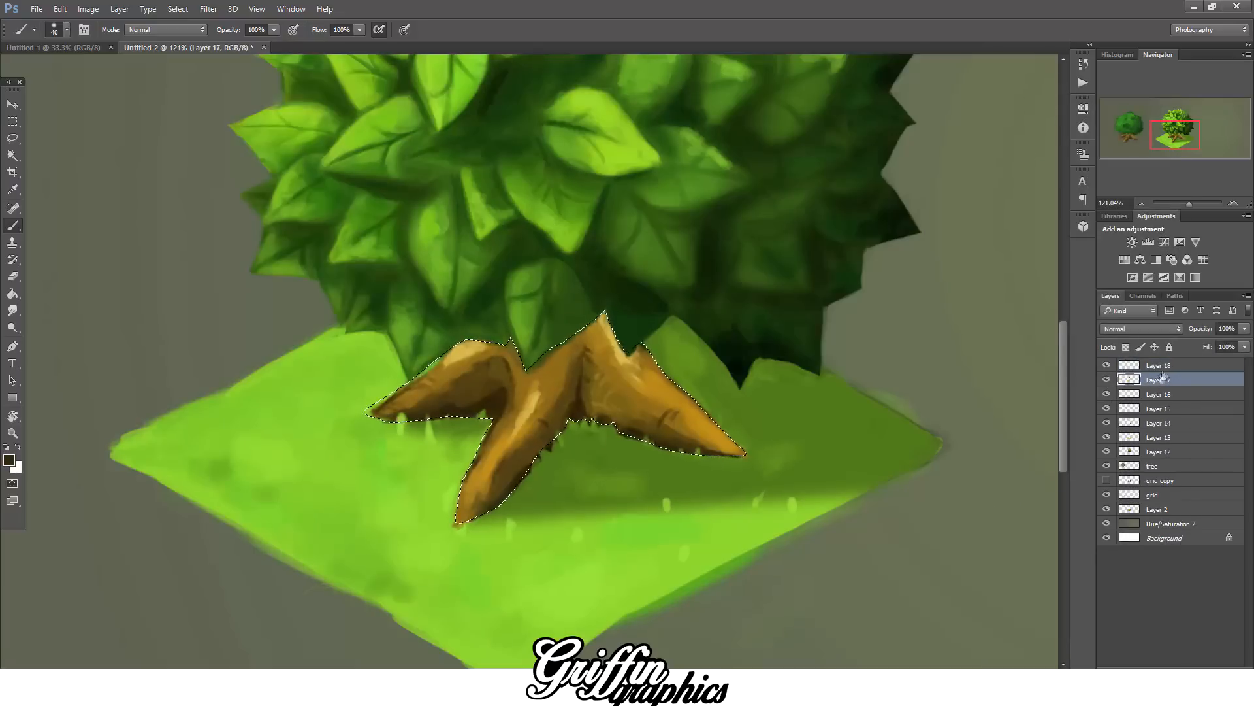
pyautogui.click(1155, 367)
pyautogui.hotkey('ctrl', 'v')
pyautogui.hotkey('ctrl', 't')
pyautogui.click(13, 105)
# - Clip a Hue/Saturation adjustment to the pasted trunk with hue +1, saturation +6 and lightness -48
pyautogui.click(1125, 260)
pyautogui.click(969, 320)
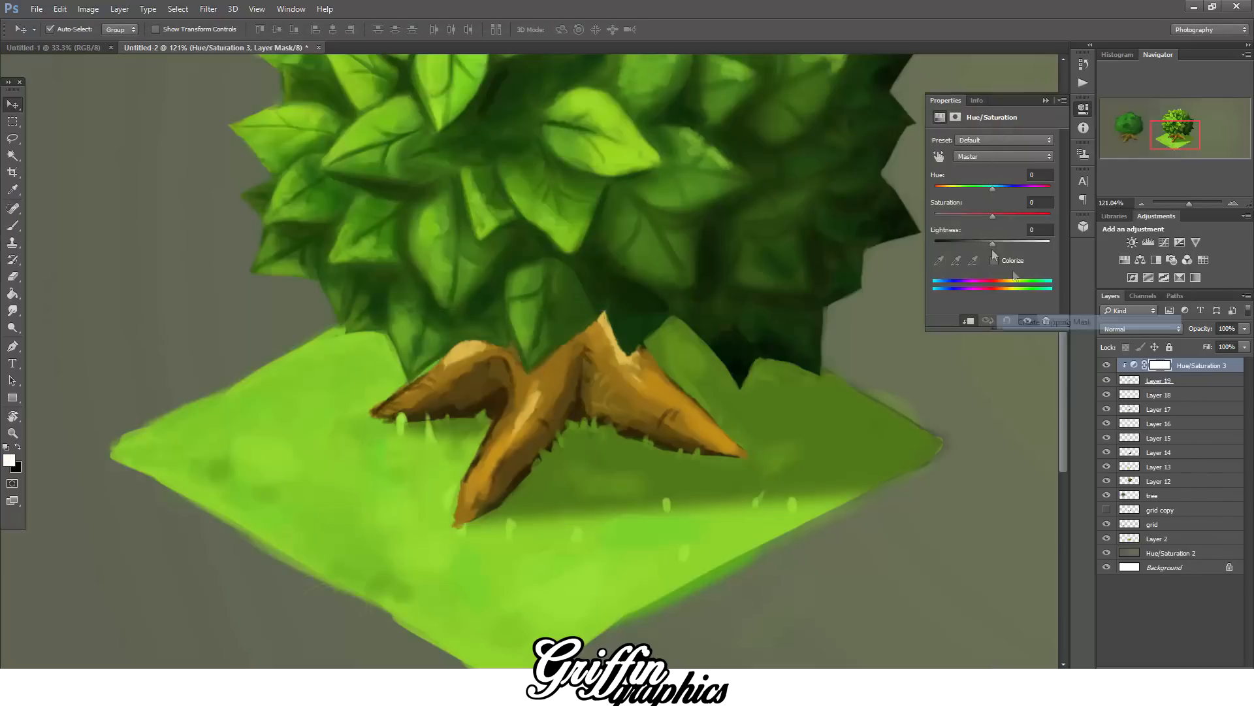
pyautogui.moveTo(992, 246); pyautogui.dragTo(992, 189)
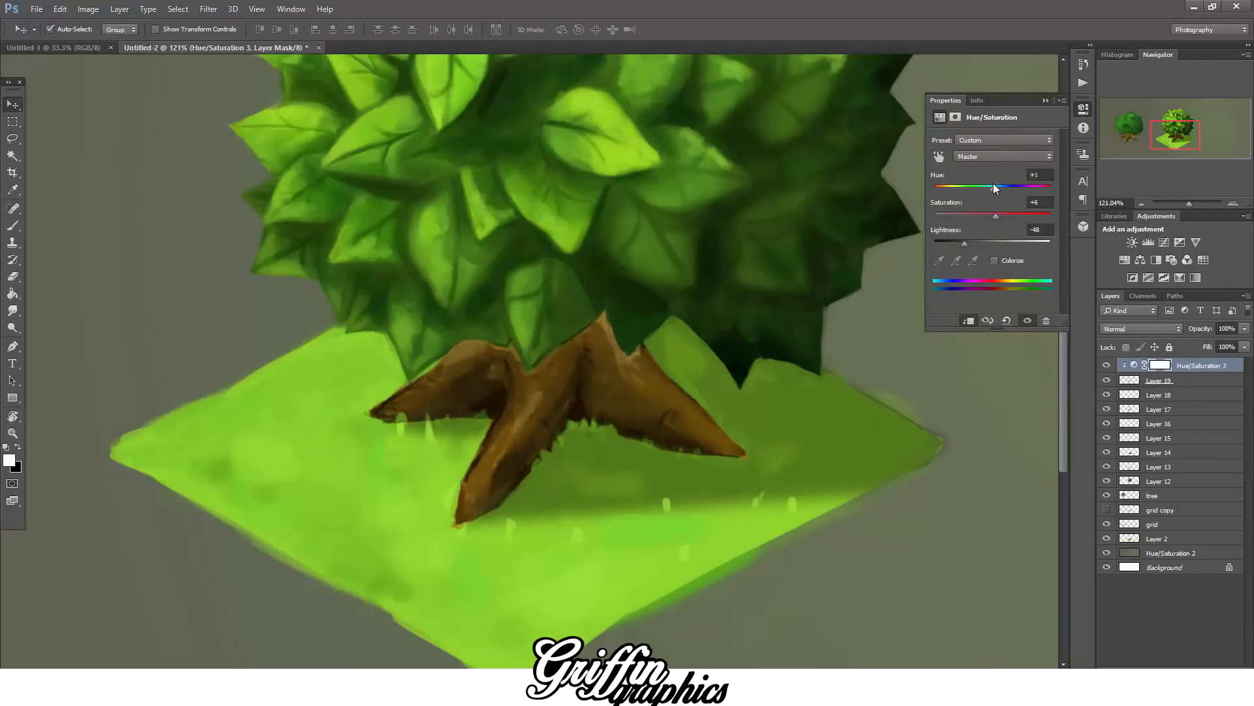
pyautogui.click(1046, 100)
# - On a new layer, draw dark brown edge lines along the trunk's top under the leaves at 8 px
pyautogui.scroll(-4, 997, 333)
pyautogui.scroll(2, 793, 362)
pyautogui.hotkey('ctrl', 'alt', 'shift', 'n')
pyautogui.press('b')
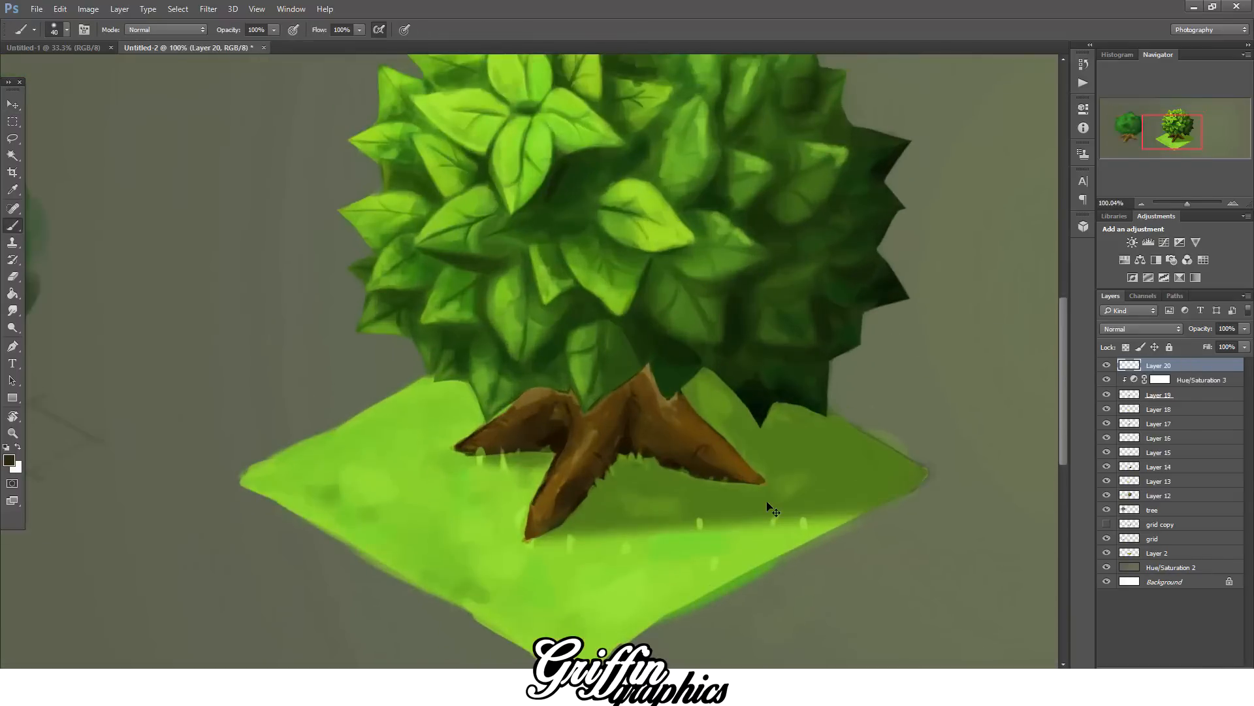
pyautogui.scroll(4, 719, 482)
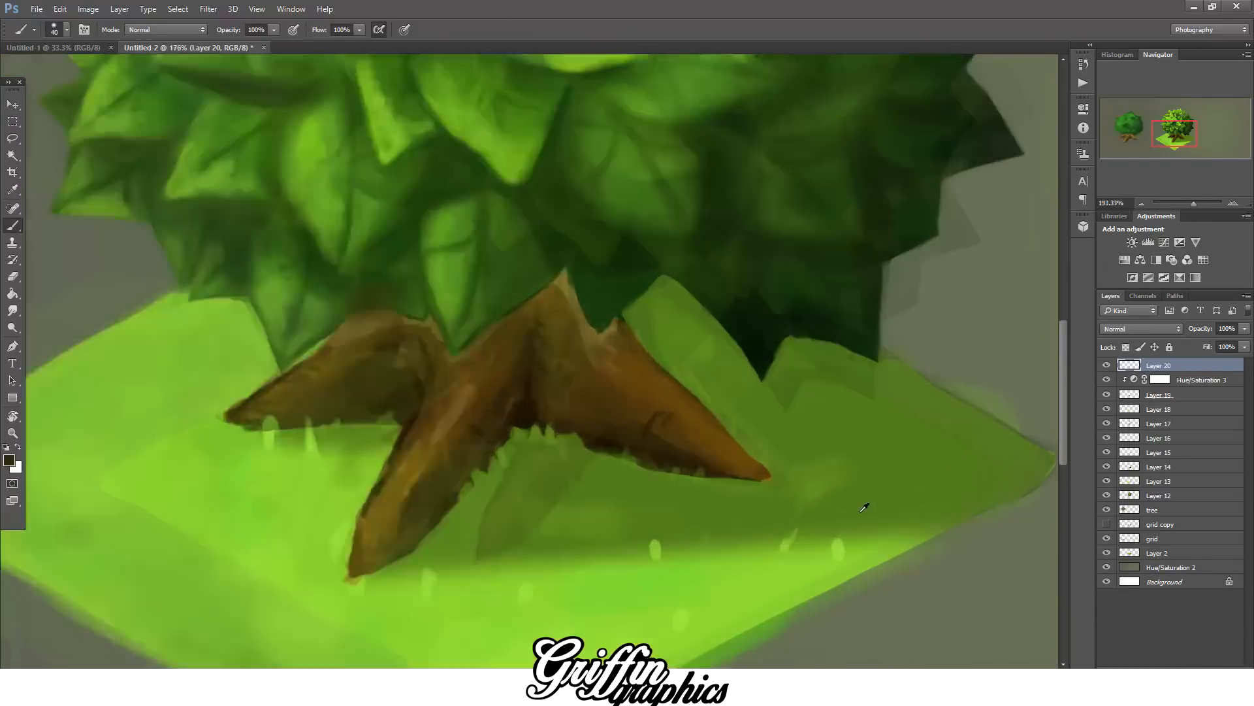
pyautogui.hscroll(-2, 542, 362)
pyautogui.click(9, 460)
pyautogui.click(1025, 579)
pyautogui.click(1176, 433)
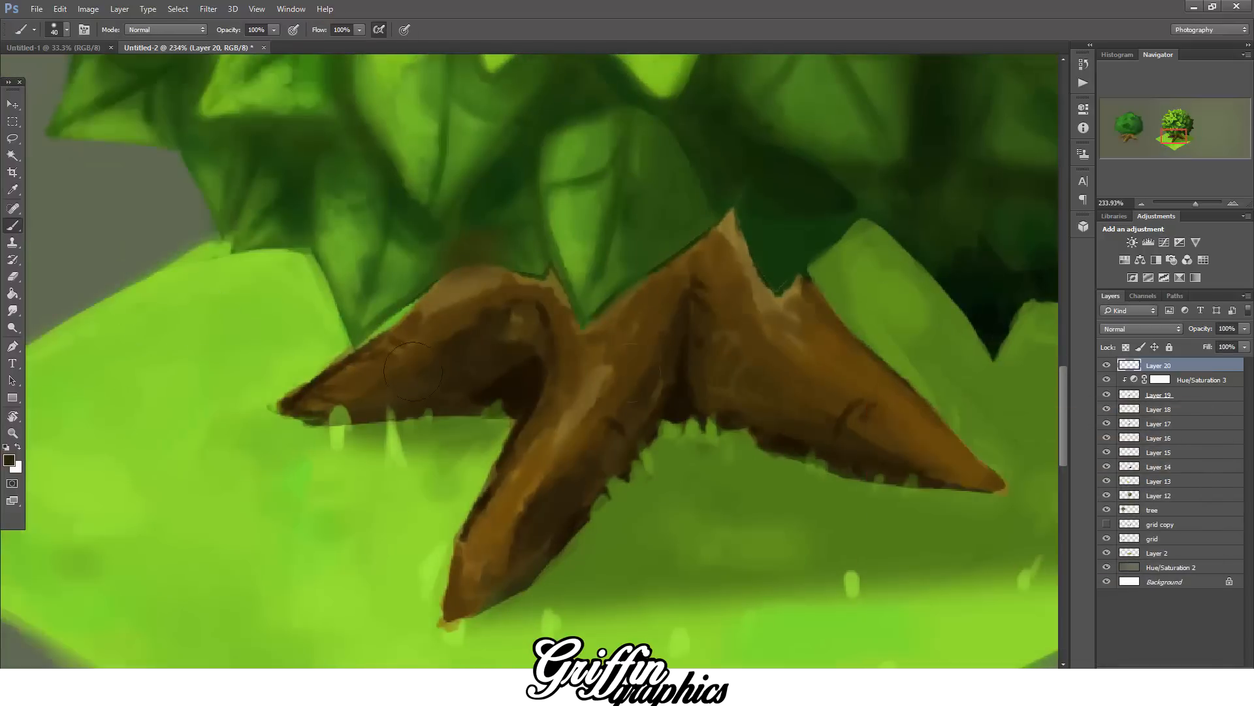
pyautogui.moveTo(611, 332); pyautogui.dragTo(731, 215)
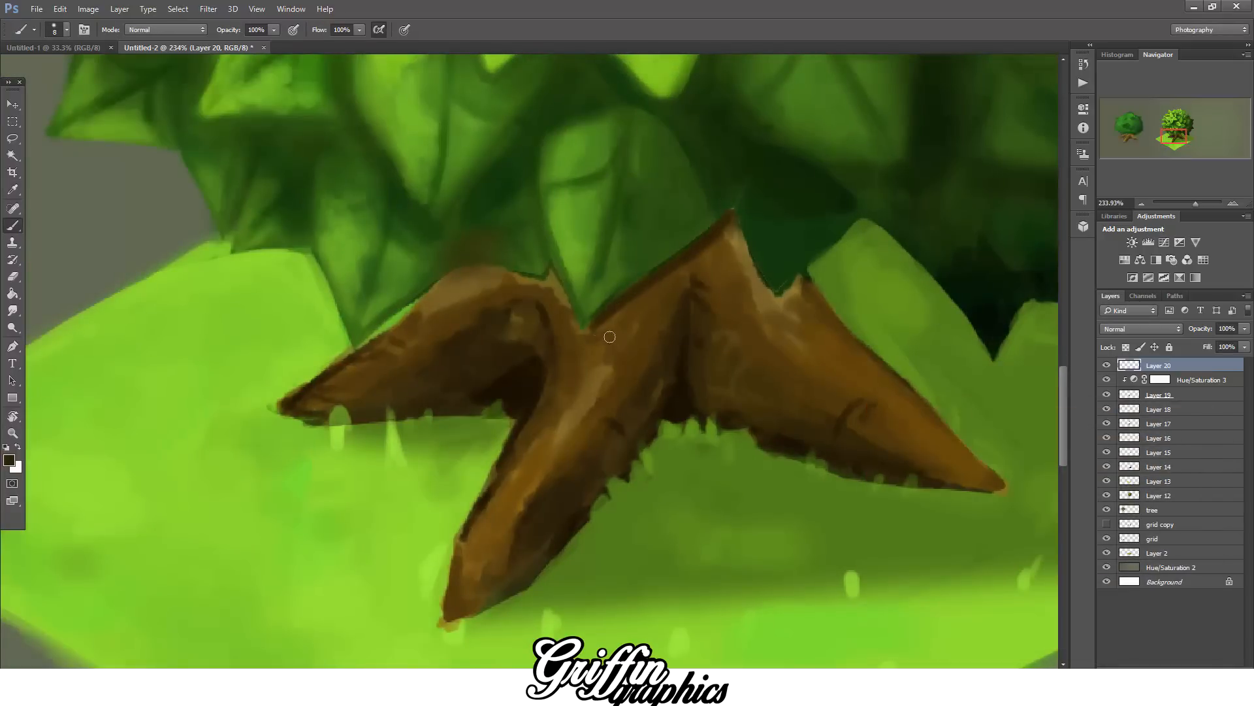
pyautogui.moveTo(548, 275)
pyautogui.mouseDown()
pyautogui.moveTo(473, 268)
pyautogui.moveTo(423, 291)
pyautogui.mouseUp()
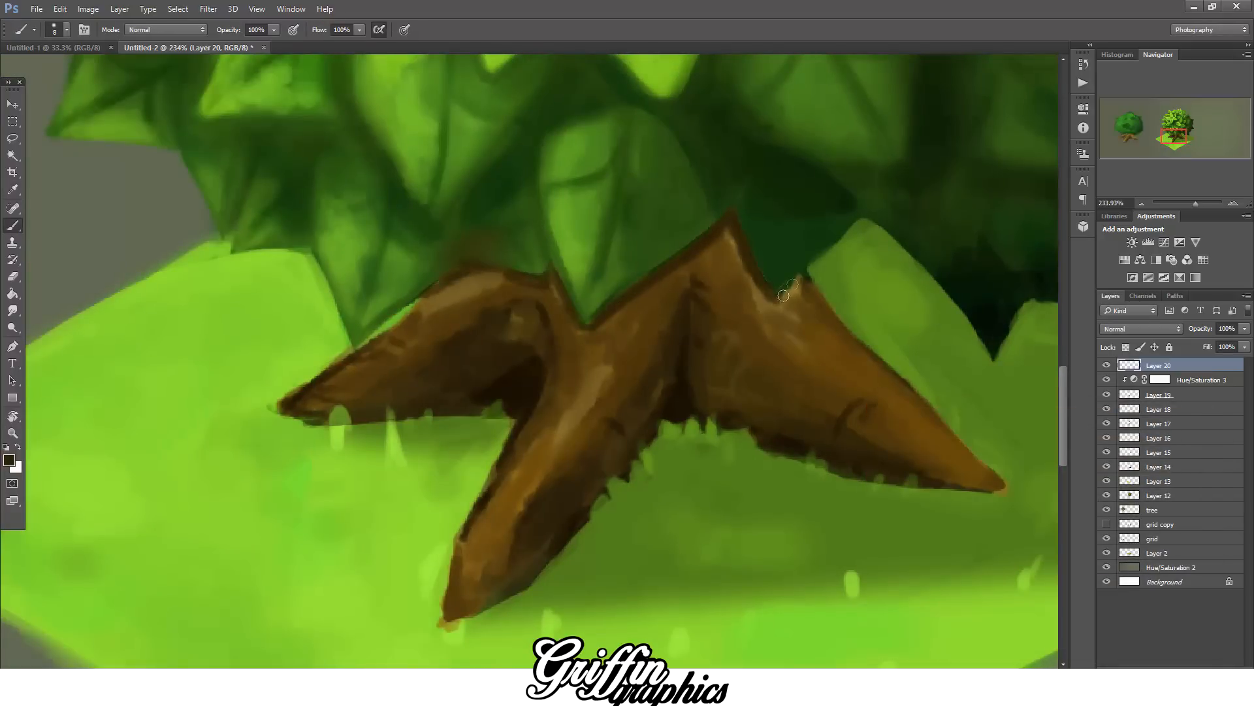
pyautogui.moveTo(807, 298); pyautogui.dragTo(873, 381)
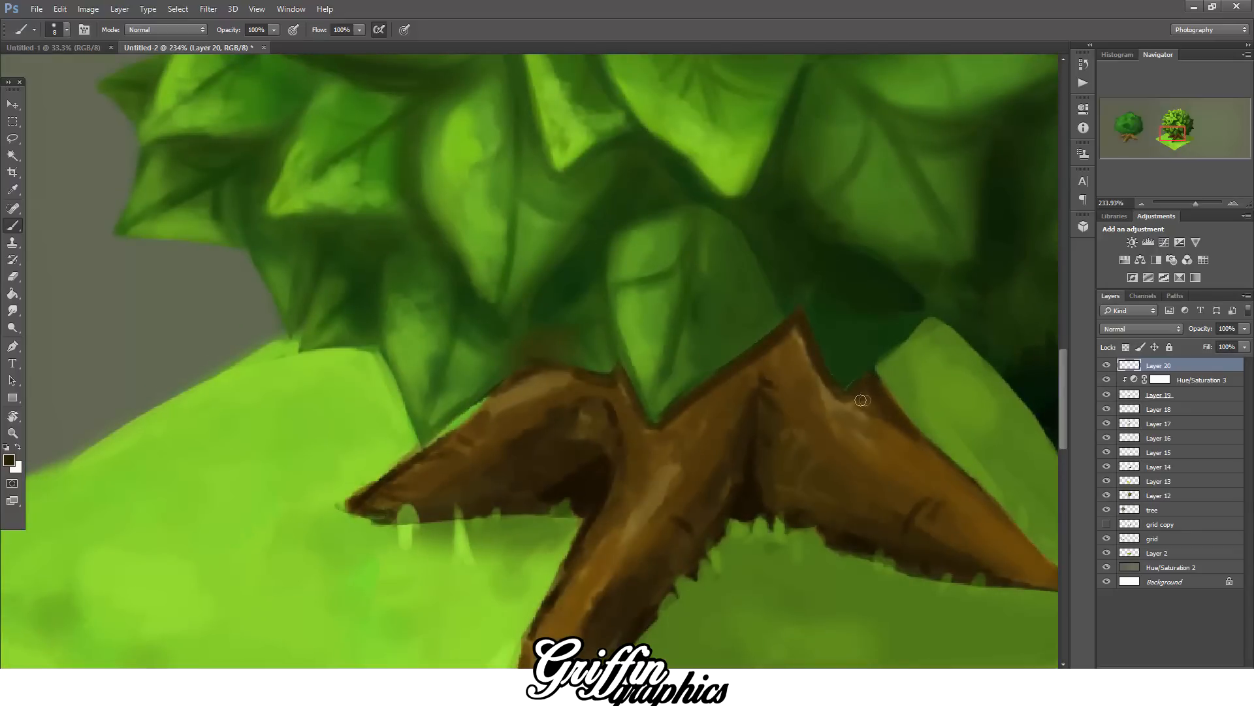
# - Enlarge the brush to 20 px and shade the trunk and left root just below the leaves
pyautogui.press(']')
pyautogui.press(']')
pyautogui.press(']')
pyautogui.moveTo(677, 422); pyautogui.dragTo(789, 338)
pyautogui.moveTo(516, 393); pyautogui.dragTo(554, 390)
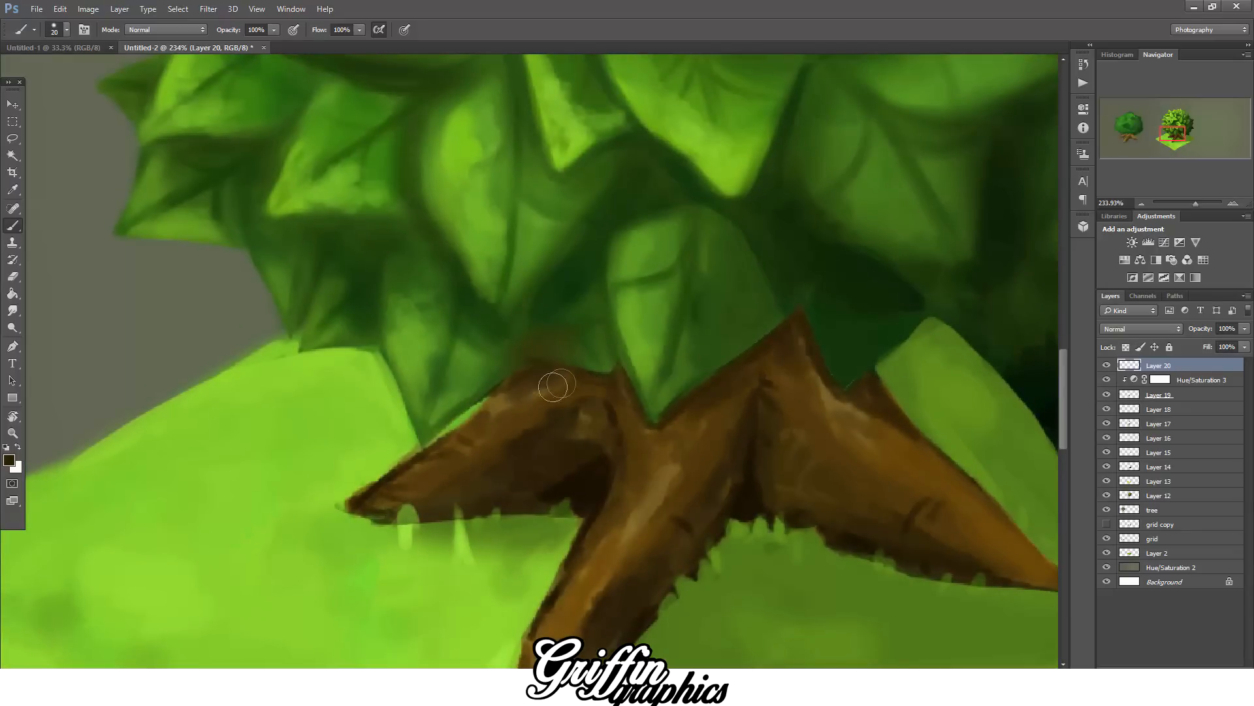
# - Cover the brown spill between the leaves above the left root with dark green and shade the grass beneath that root
pyautogui.click(11, 462)
pyautogui.click(547, 341)
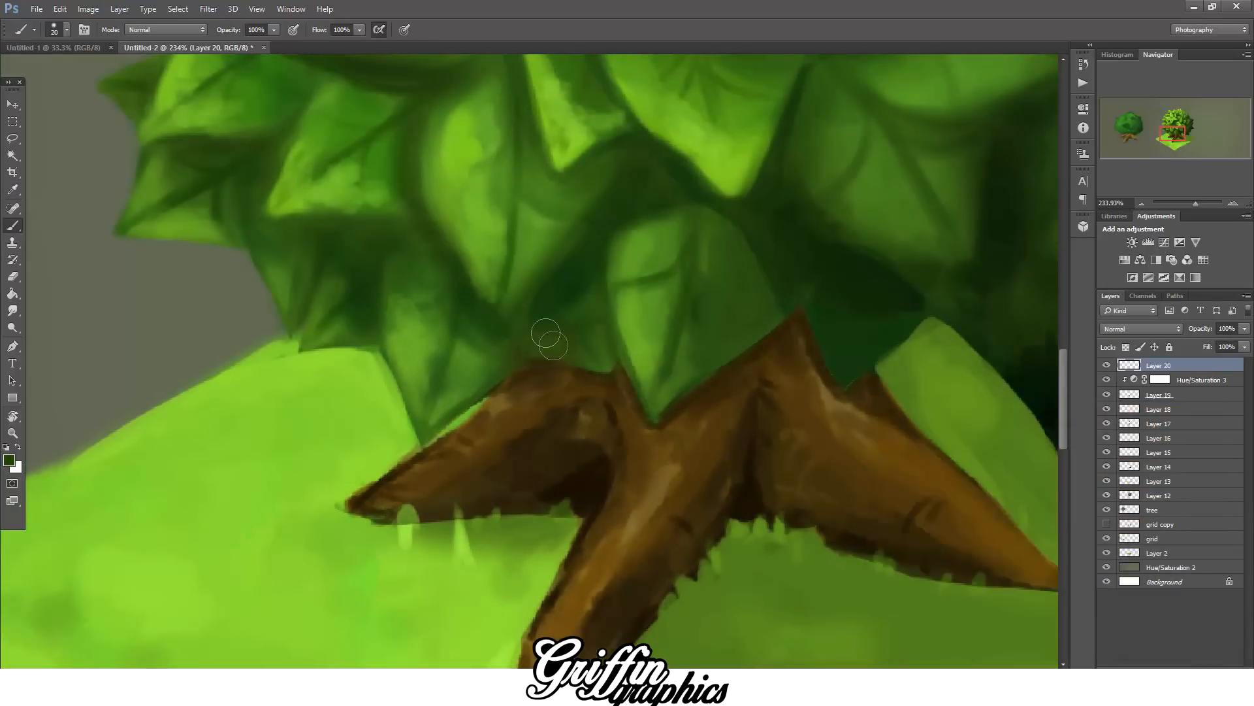
pyautogui.press('Return')
pyautogui.moveTo(440, 547); pyautogui.dragTo(426, 560)
# - Sample the light grass green and add small blades below the left root with an 8 px brush
pyautogui.click(9, 460)
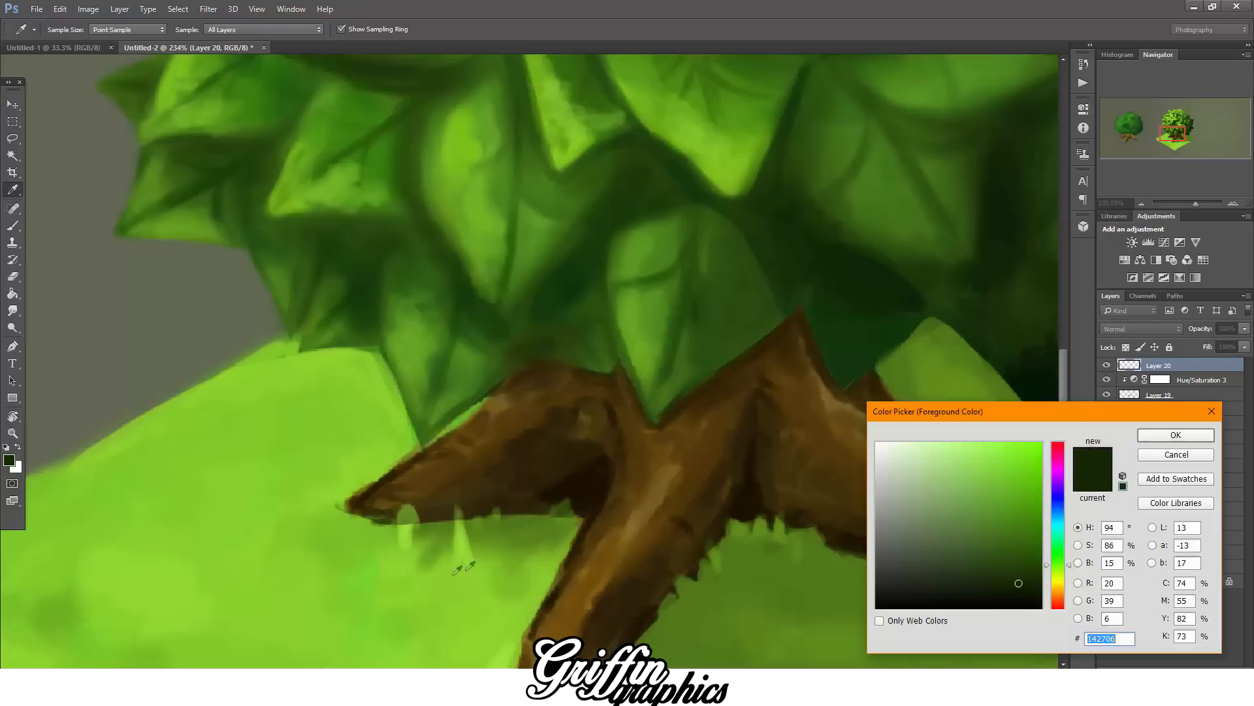
pyautogui.click(464, 561)
pyautogui.click(1161, 434)
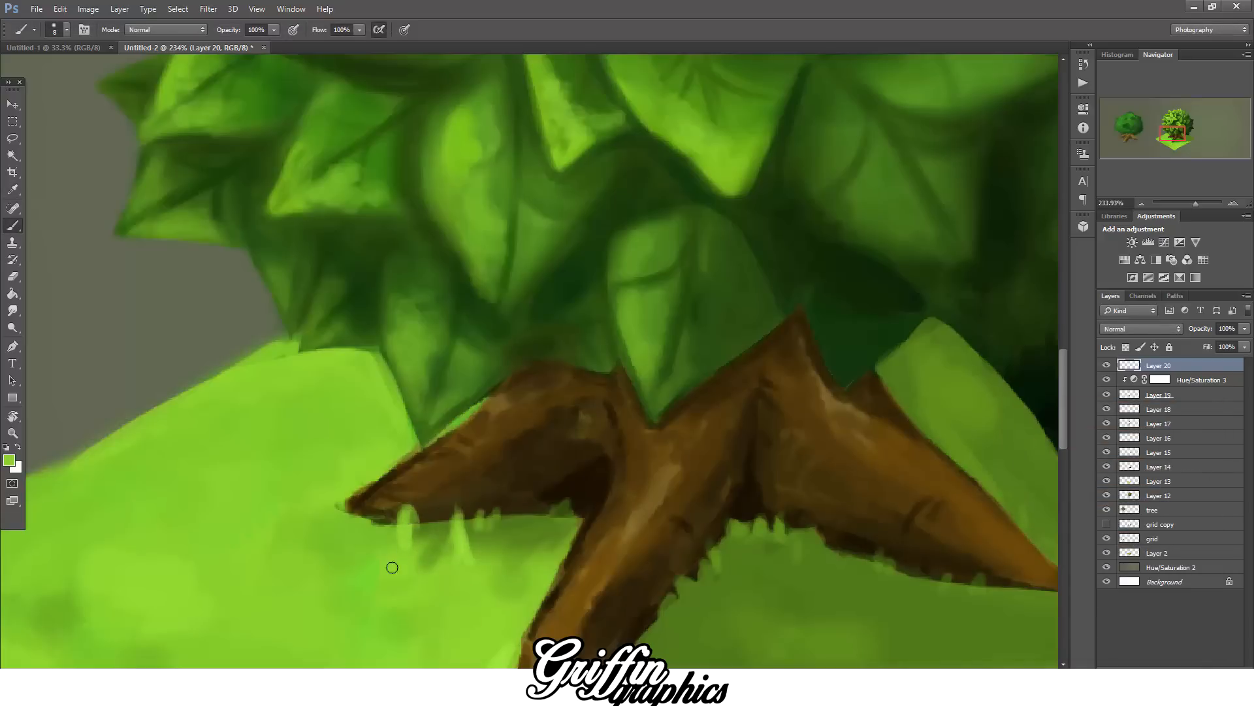
# - Outline the crown's ragged lower-right edge down to the grass with the Pen tool and turn the path into a selection
pyautogui.hotkey('ctrl', '0')
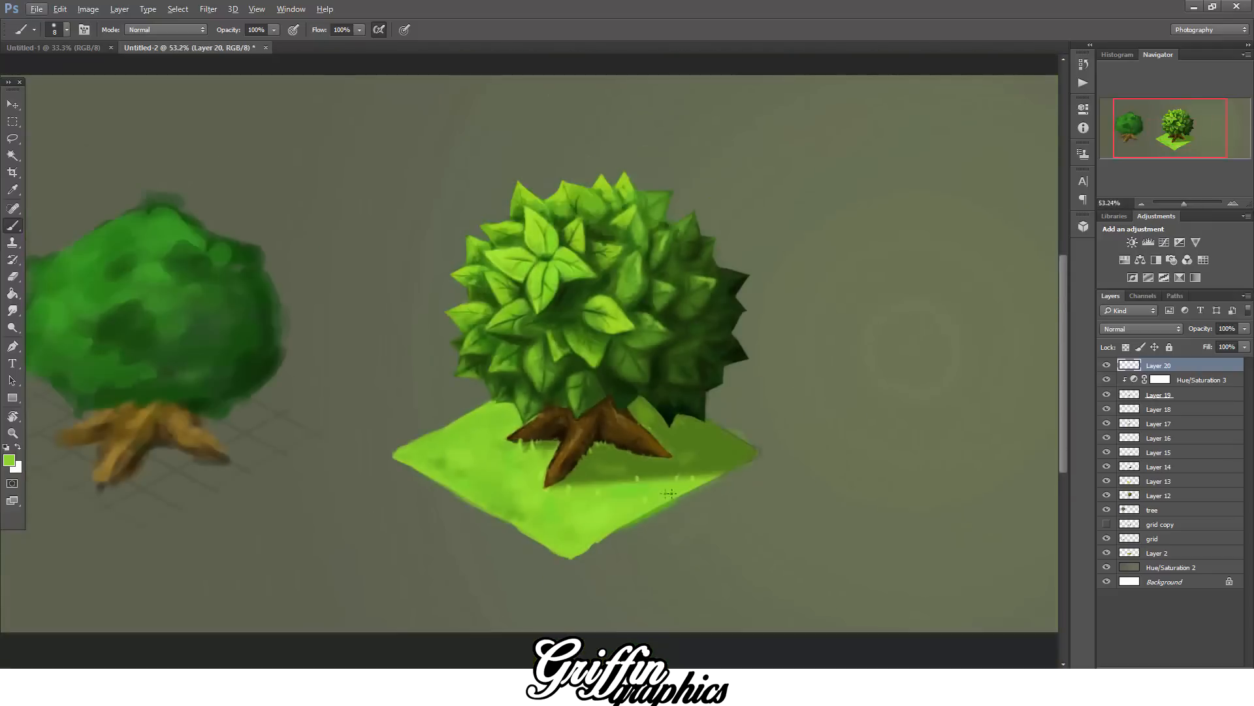
pyautogui.press('v')
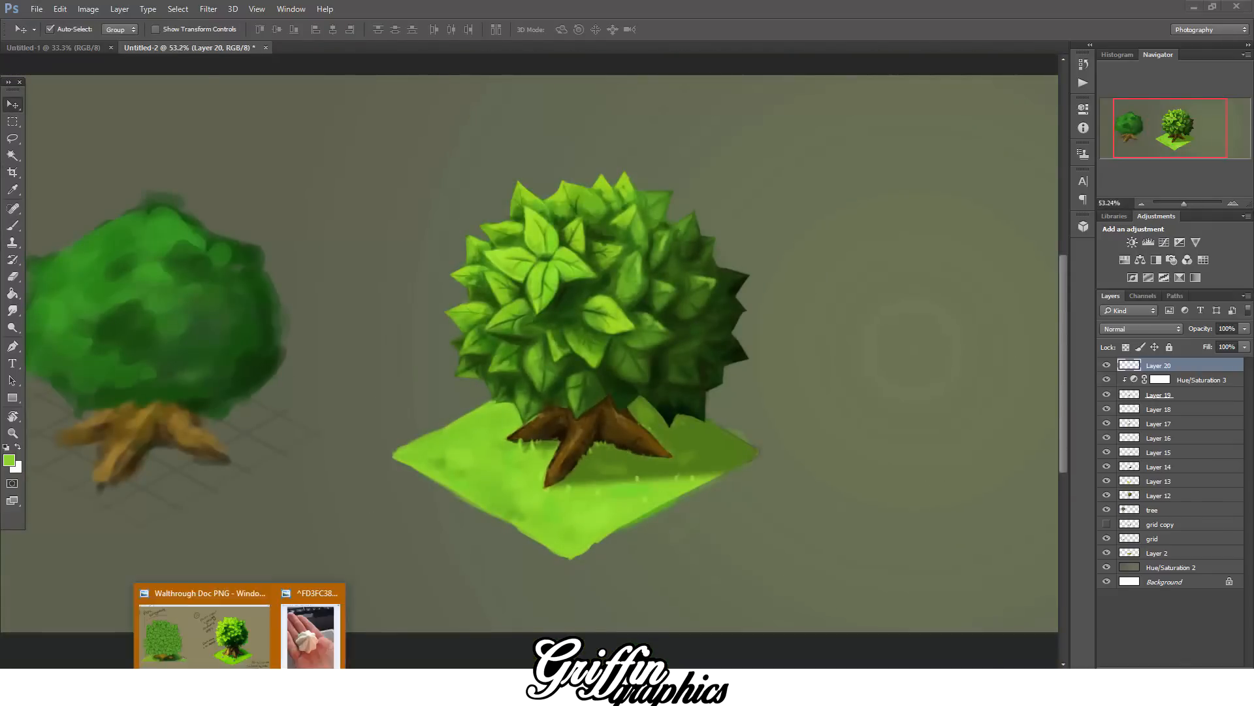
pyautogui.scroll(8, 706, 417)
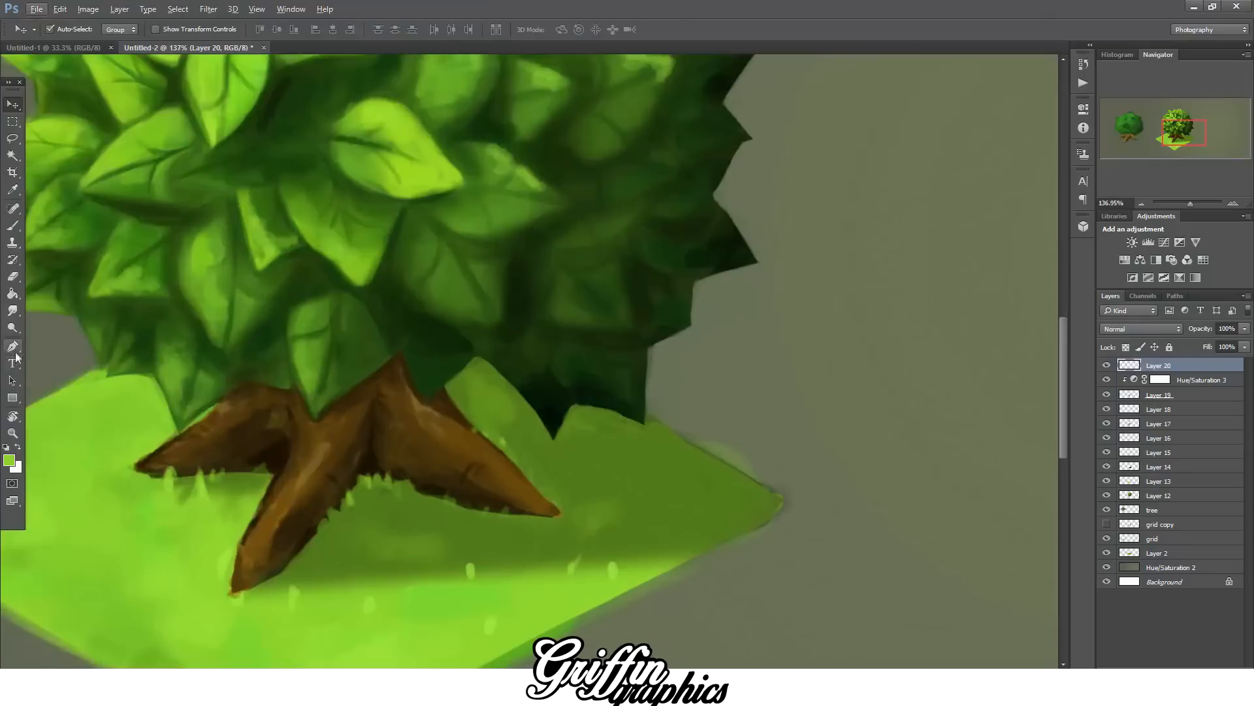
pyautogui.press('p')
pyautogui.click(533, 385)
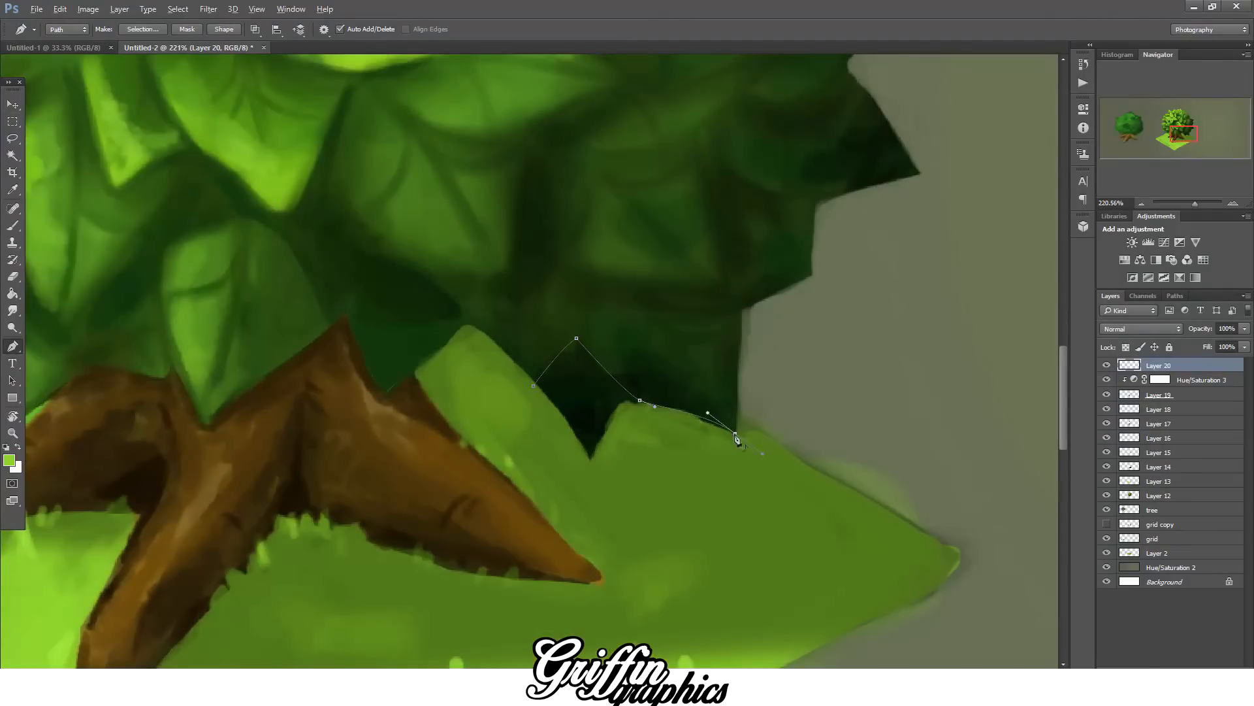
pyautogui.click(533, 386)
pyautogui.rightClick(566, 379)
pyautogui.click(615, 104)
pyautogui.press('Return')
pyautogui.press('v')
pyautogui.click(587, 415)
pyautogui.press('Return')
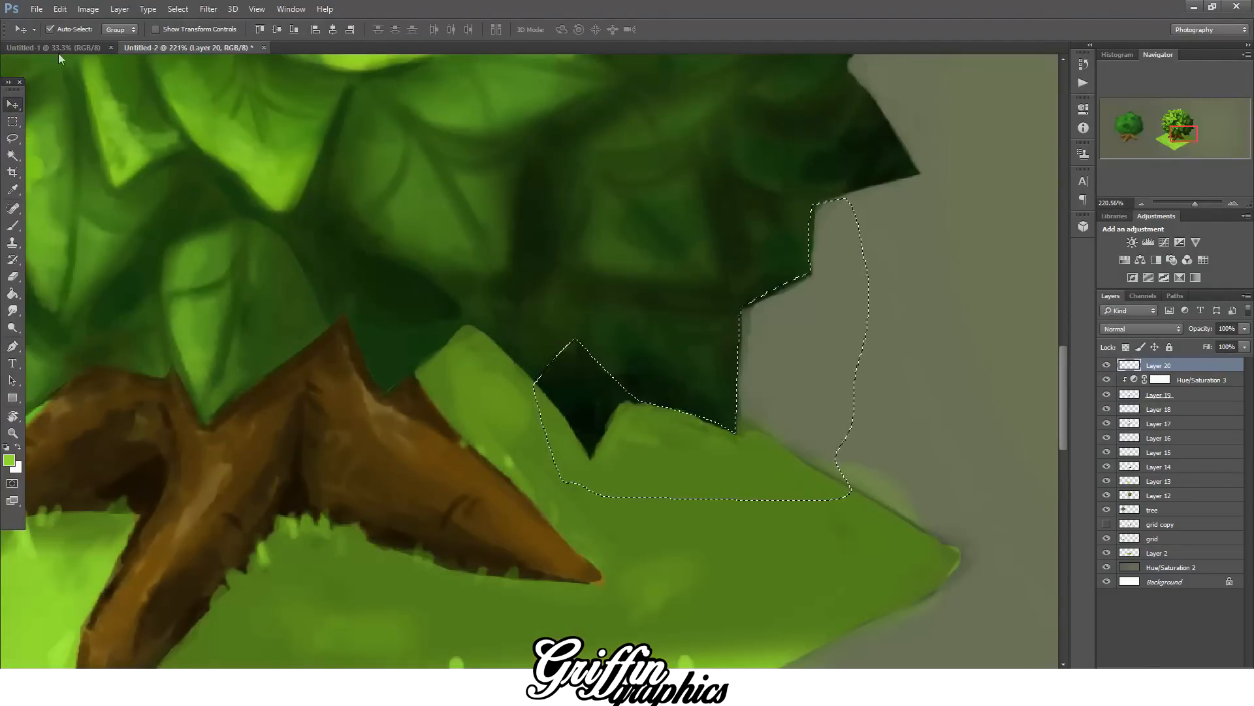
# - Delete the selected crown edge from Layer 12, deselect it, and add a blank layer above Layer 2
pyautogui.click(1150, 495)
pyautogui.press('Delete')
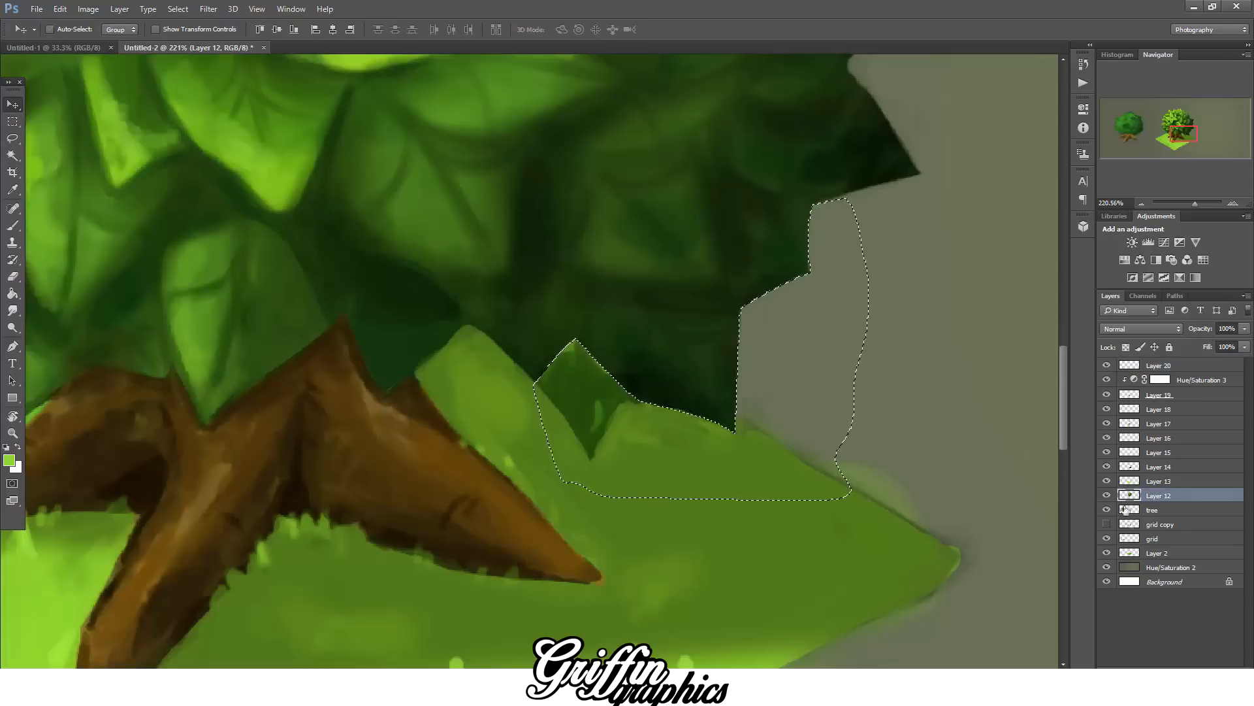
pyautogui.click(1148, 510)
pyautogui.click(1149, 555)
pyautogui.hotkey('ctrl', 'd')
pyautogui.hotkey('ctrl', 'shift', 'alt', 'n')
pyautogui.press('b')
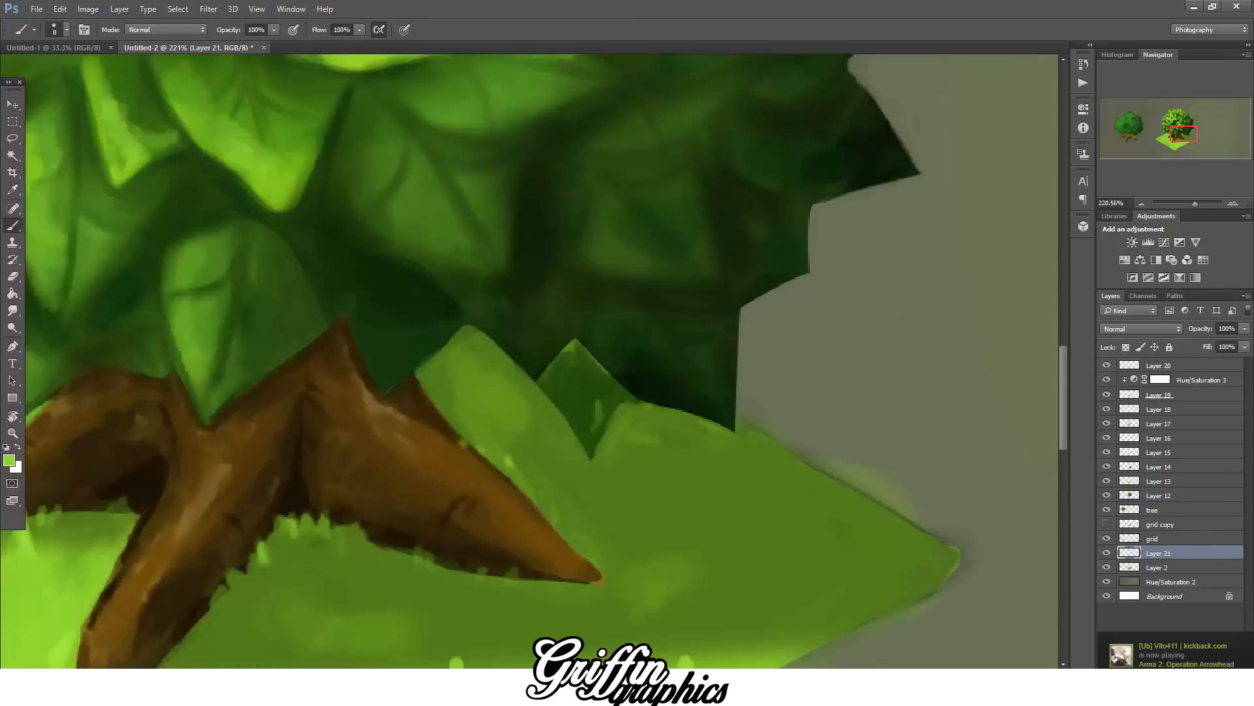
pyautogui.press('v')
pyautogui.click(696, 383)
pyautogui.press('p')
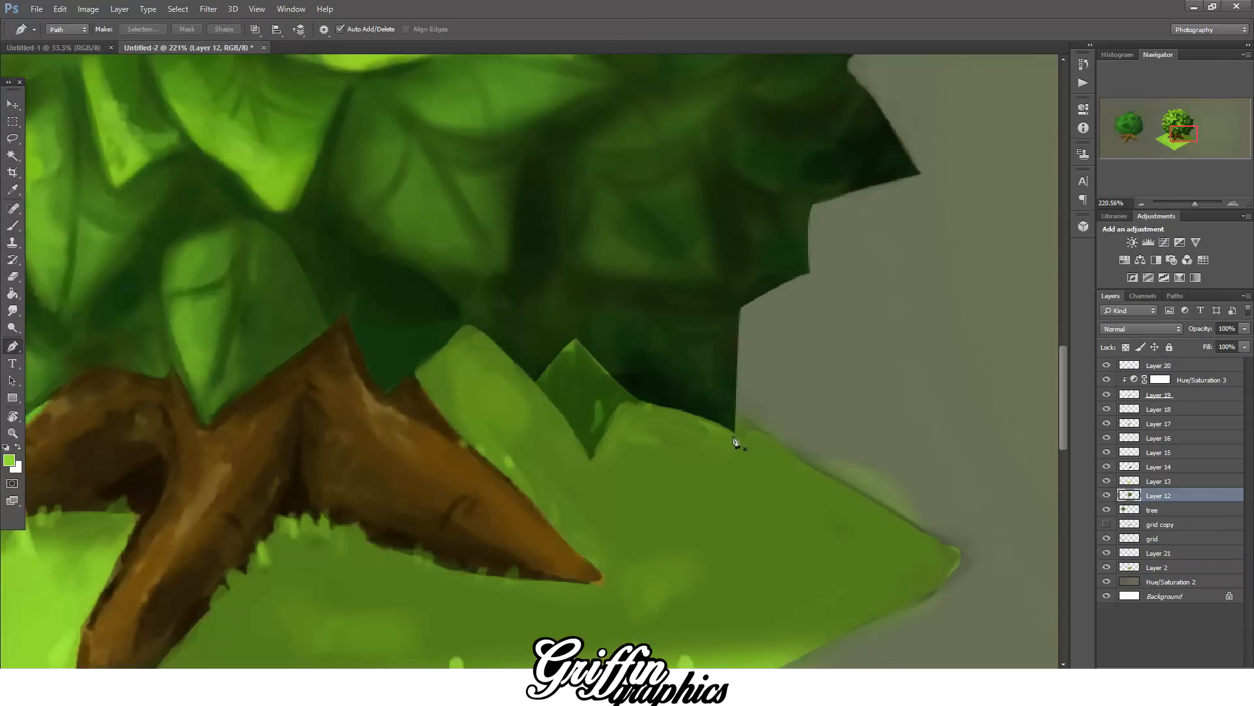
pyautogui.click(736, 434)
pyautogui.moveTo(577, 337); pyautogui.dragTo(628, 348)
pyautogui.hotkey('ctrl', 'z')
pyautogui.scroll(-6, 836, 376)
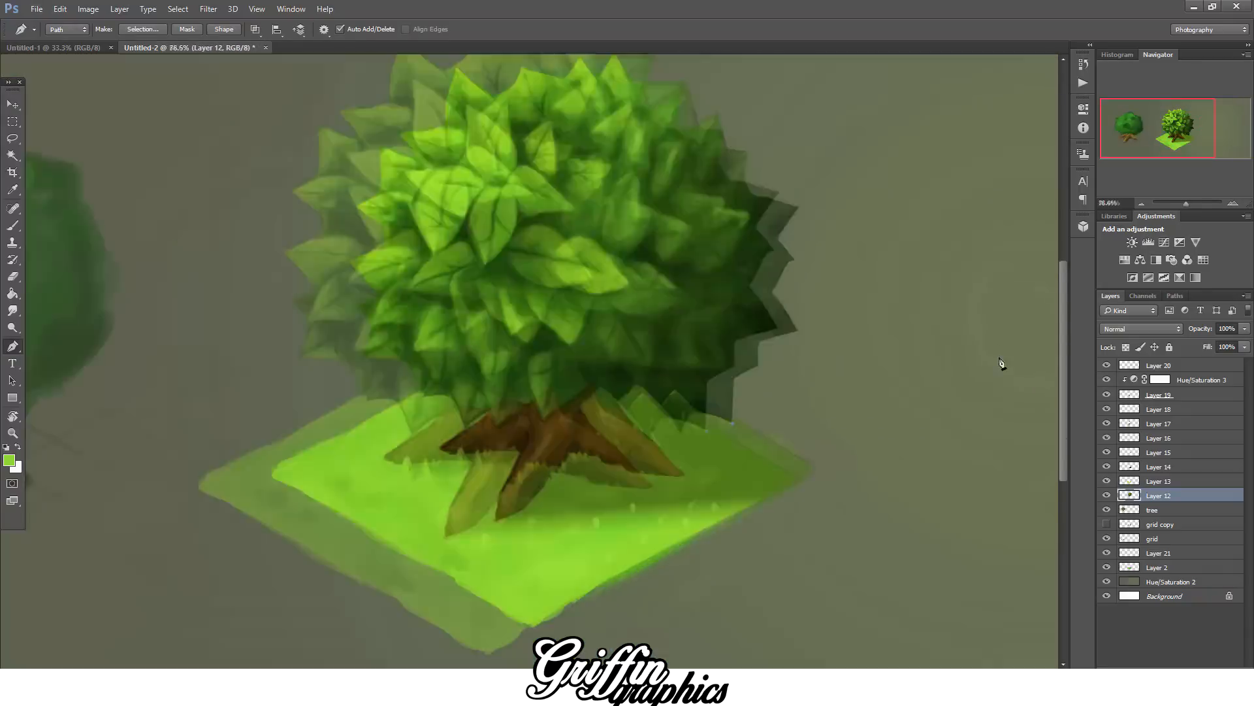
pyautogui.scroll(3, 1003, 364)
pyautogui.rightClick(685, 385)
pyautogui.press('Escape')
pyautogui.scroll(2, 507, 426)
# - On Layer 20, paint grass green over the dark green triangle left behind below the crown's right side
pyautogui.click(1156, 567)
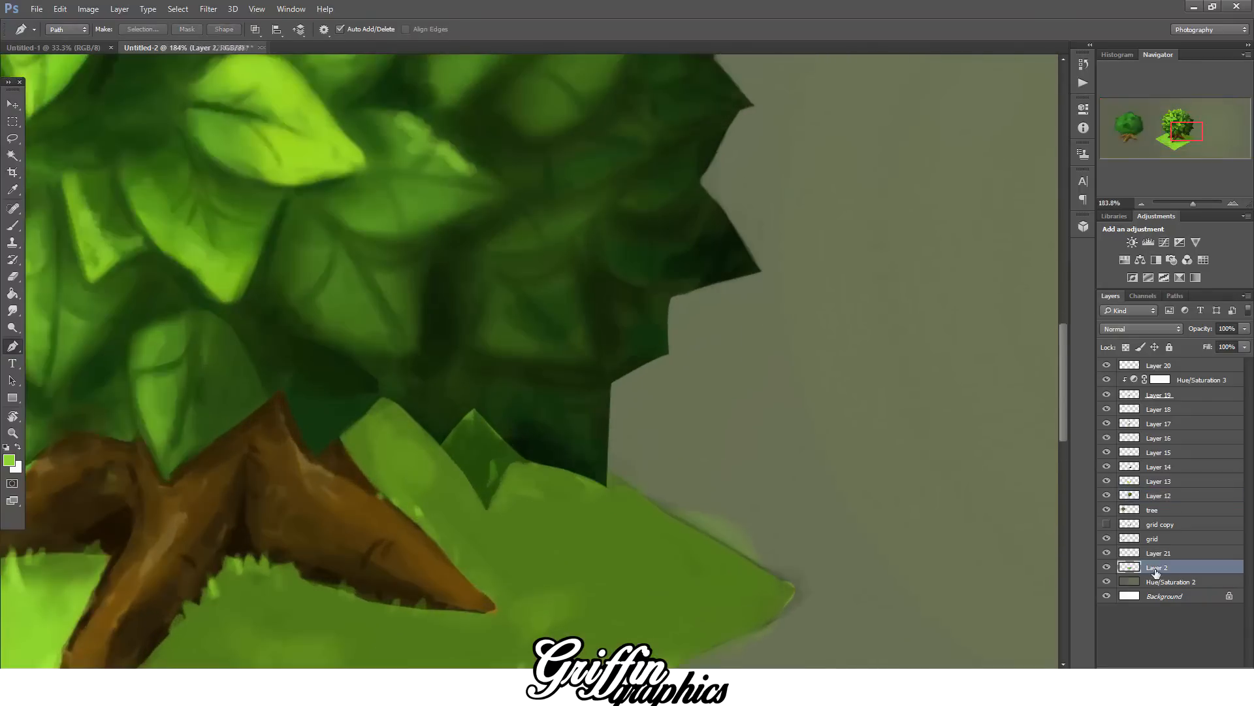
pyautogui.press('b')
pyautogui.moveTo(487, 503)
pyautogui.mouseDown()
pyautogui.moveTo(539, 447)
pyautogui.moveTo(542, 486)
pyautogui.moveTo(514, 501)
pyautogui.moveTo(475, 462)
pyautogui.moveTo(344, 389)
pyautogui.moveTo(478, 468)
pyautogui.moveTo(506, 480)
pyautogui.mouseUp()
pyautogui.press(']')
pyautogui.press(']')
pyautogui.press(']')
pyautogui.press(']')
pyautogui.press(']')
pyautogui.press(']')
pyautogui.press(']')
pyautogui.click(1157, 367)
pyautogui.press('[')
pyautogui.click(9, 460)
pyautogui.click(549, 506)
pyautogui.click(1176, 435)
pyautogui.scroll(3, 524, 472)
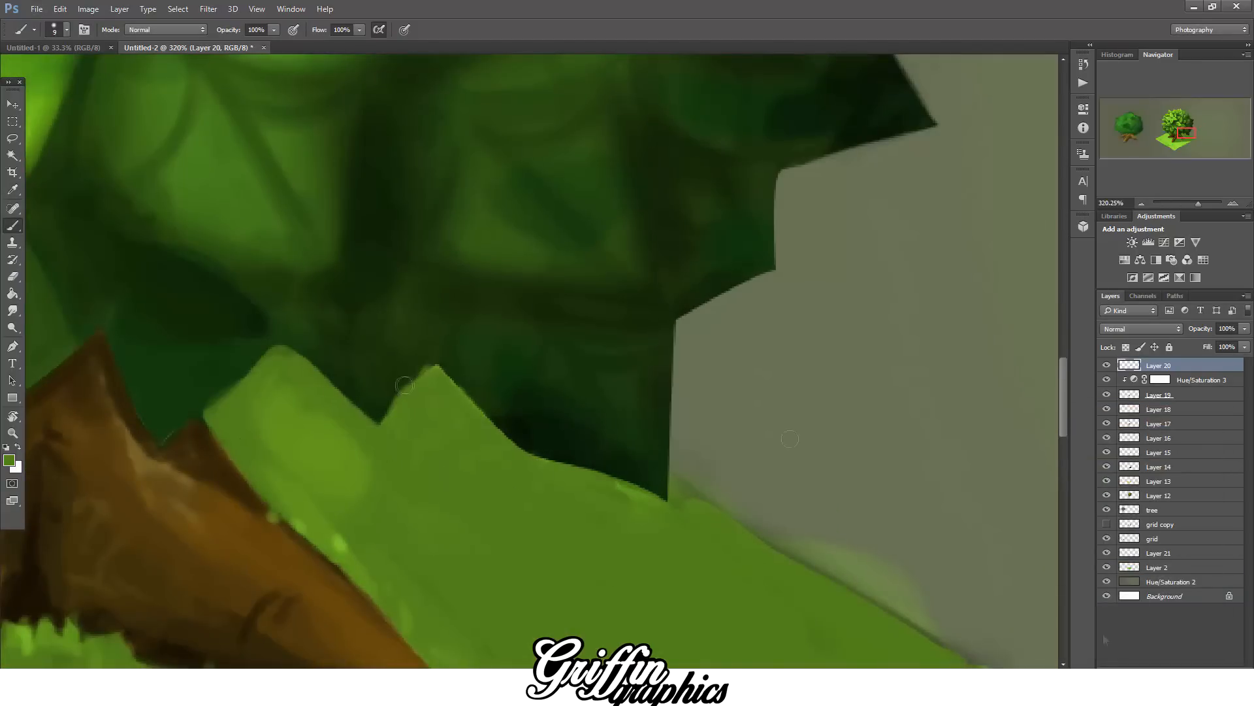
# - Dab small darker green marks across the lit and shaded areas of the grass tile for texture
pyautogui.scroll(-10, 405, 385)
pyautogui.scroll(6, 516, 523)
pyautogui.click(9, 460)
pyautogui.click(1027, 535)
pyautogui.click(1176, 435)
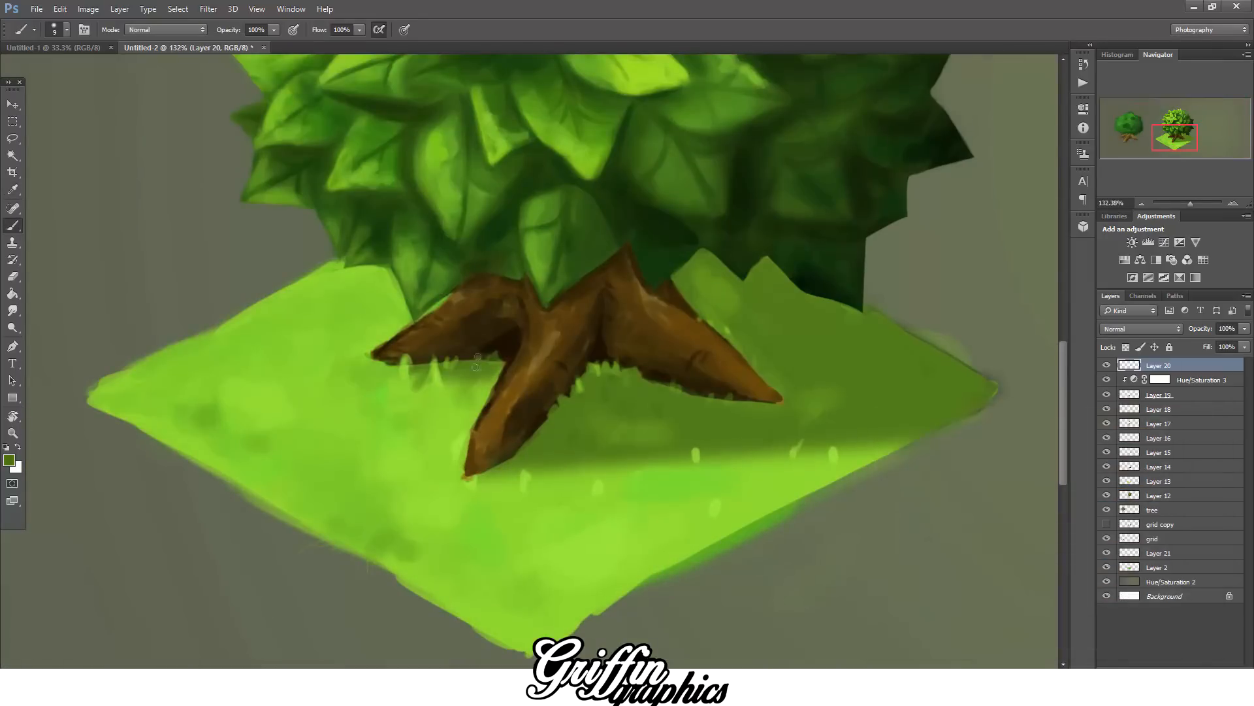
pyautogui.press('e')
pyautogui.press('b')
pyautogui.click(9, 460)
pyautogui.click(1176, 435)
pyautogui.moveTo(199, 340); pyautogui.dragTo(198, 331)
pyautogui.moveTo(384, 554); pyautogui.dragTo(384, 542)
pyautogui.moveTo(478, 482); pyautogui.dragTo(478, 469)
# - Repaint the left root's bark with a dark brown shadow and a smoother mid-brown upper side
pyautogui.click(9, 460)
pyautogui.press('Return')
pyautogui.scroll(2, 537, 385)
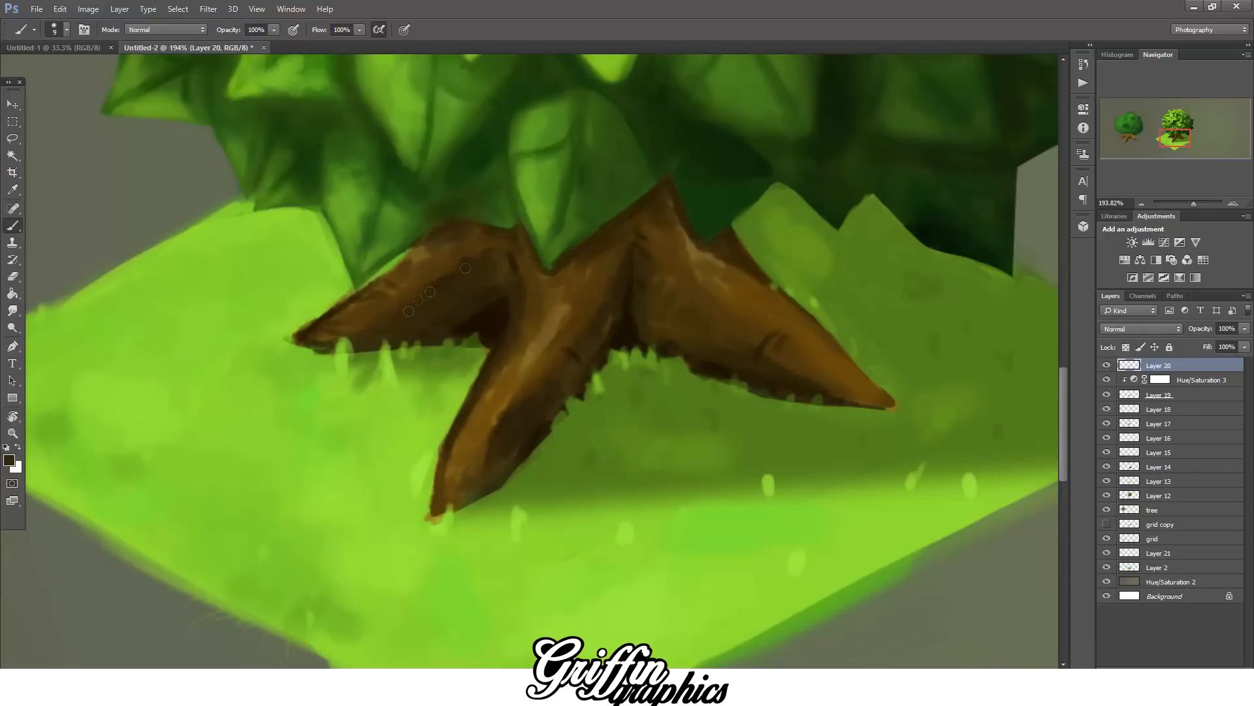
pyautogui.click(9, 460)
pyautogui.moveTo(465, 268)
pyautogui.mouseDown()
pyautogui.moveTo(499, 256)
pyautogui.moveTo(438, 255)
pyautogui.moveTo(461, 237)
pyautogui.mouseUp()
pyautogui.click(1036, 532)
pyautogui.click(1176, 436)
pyautogui.moveTo(424, 275); pyautogui.dragTo(497, 240)
pyautogui.click(9, 459)
pyautogui.click(1176, 435)
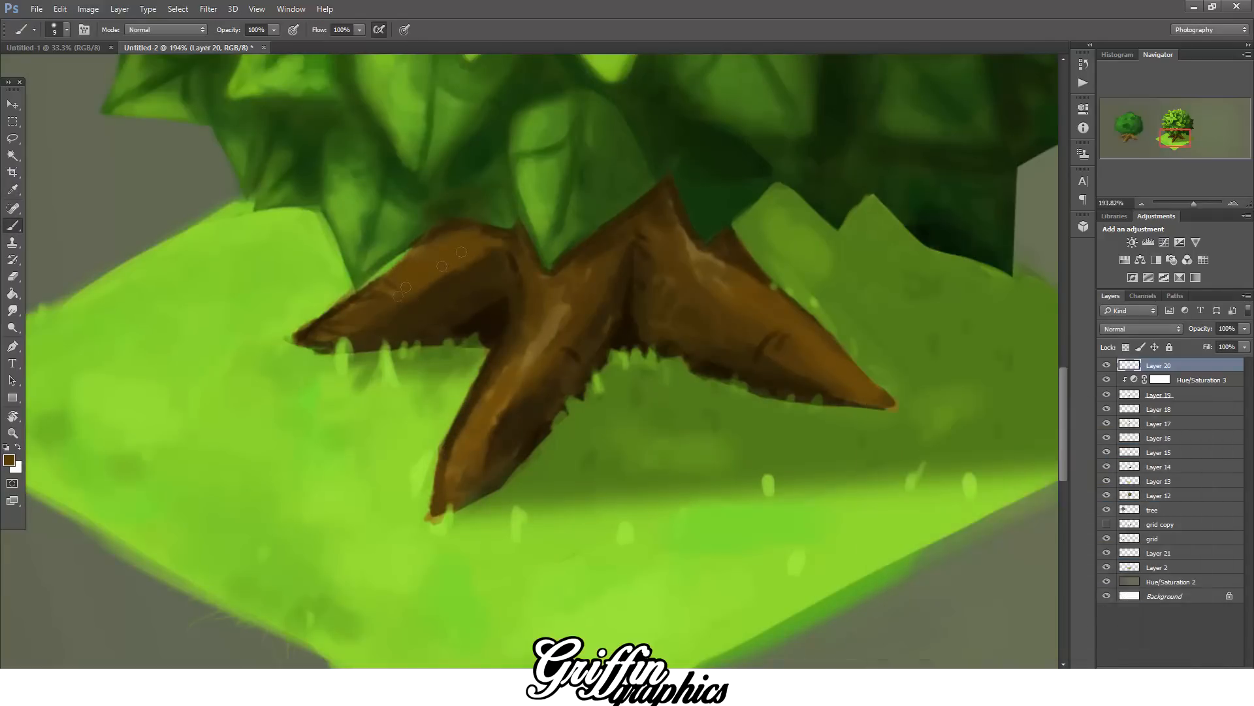
# - Pick an ochre brown and paint light streaks and knots on the left, front and right roots
pyautogui.click(9, 460)
pyautogui.click(1176, 435)
pyautogui.moveTo(555, 330)
pyautogui.mouseDown()
pyautogui.moveTo(548, 291)
pyautogui.moveTo(577, 279)
pyautogui.mouseUp()
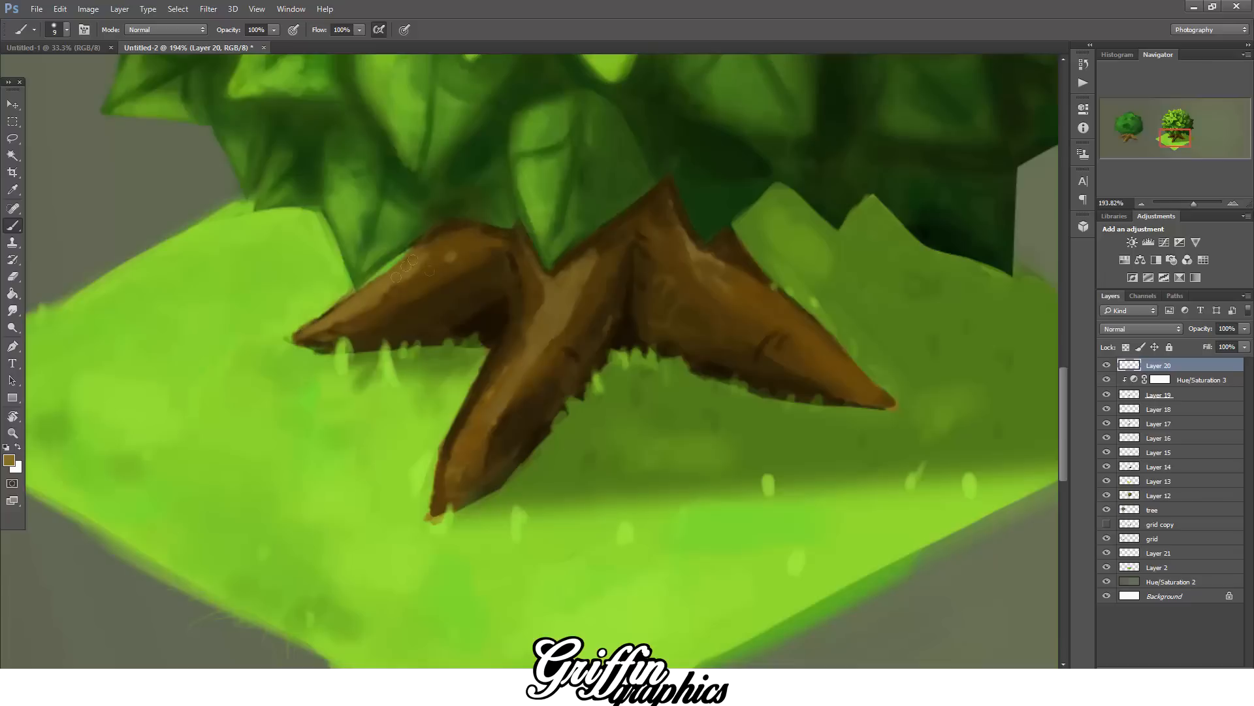
pyautogui.moveTo(396, 278); pyautogui.dragTo(425, 252)
pyautogui.moveTo(511, 376); pyautogui.dragTo(476, 431)
pyautogui.moveTo(510, 358); pyautogui.dragTo(488, 402)
pyautogui.moveTo(384, 291); pyautogui.dragTo(416, 273)
pyautogui.moveTo(701, 255)
pyautogui.mouseDown()
pyautogui.moveTo(744, 281)
pyautogui.moveTo(697, 311)
pyautogui.mouseUp()
pyautogui.click(532, 306)
# - Pick a dark brown and draw thin bark grain and crack lines on the trunk and front root at 5 px
pyautogui.click(9, 459)
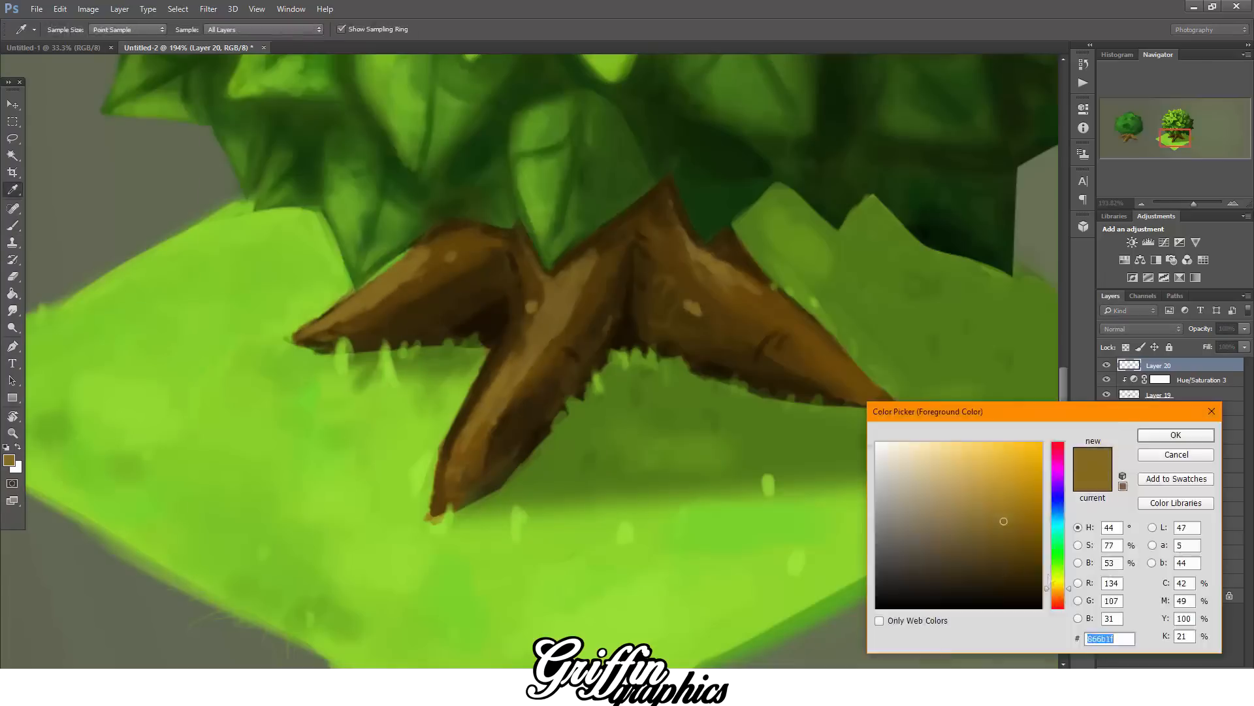
pyautogui.click(1007, 563)
pyautogui.click(1176, 435)
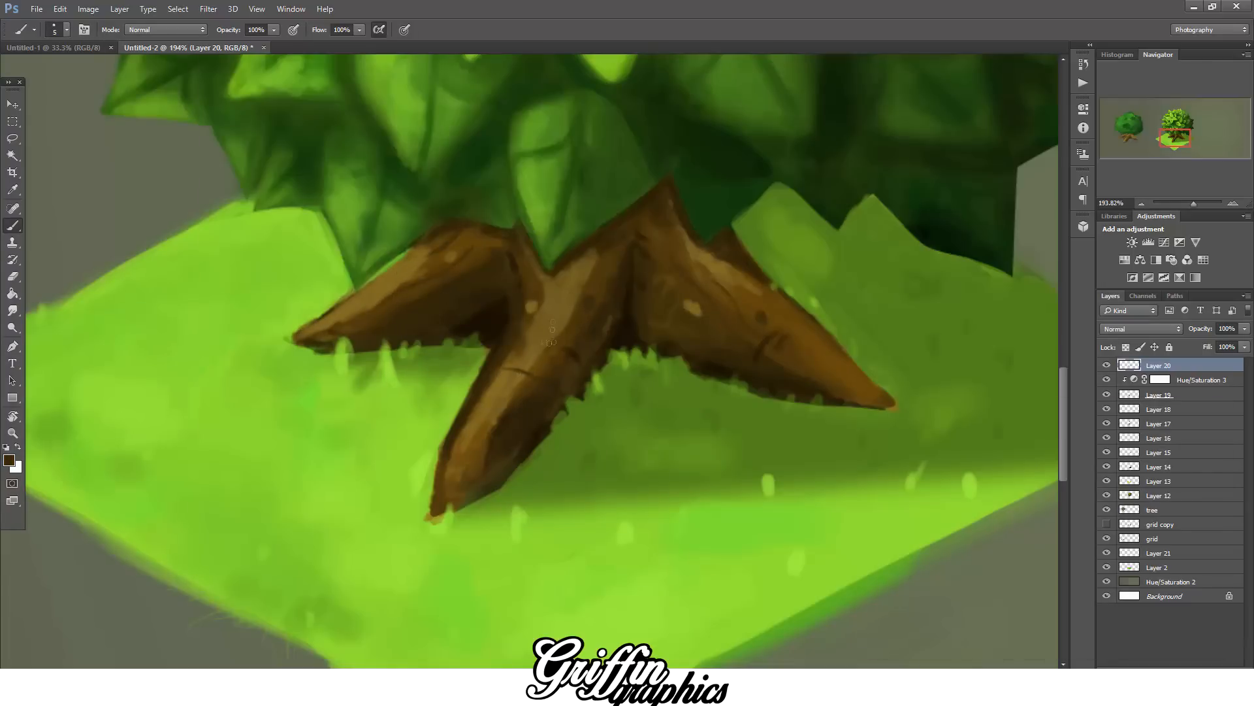
pyautogui.moveTo(606, 271); pyautogui.dragTo(591, 284)
pyautogui.moveTo(491, 400); pyautogui.dragTo(474, 430)
# - On a new layer, paint a small grey rock with a darker shaded side on the grass in front of the left root
pyautogui.scroll(-5, 518, 319)
pyautogui.scroll(4, 319, 406)
pyautogui.click(9, 460)
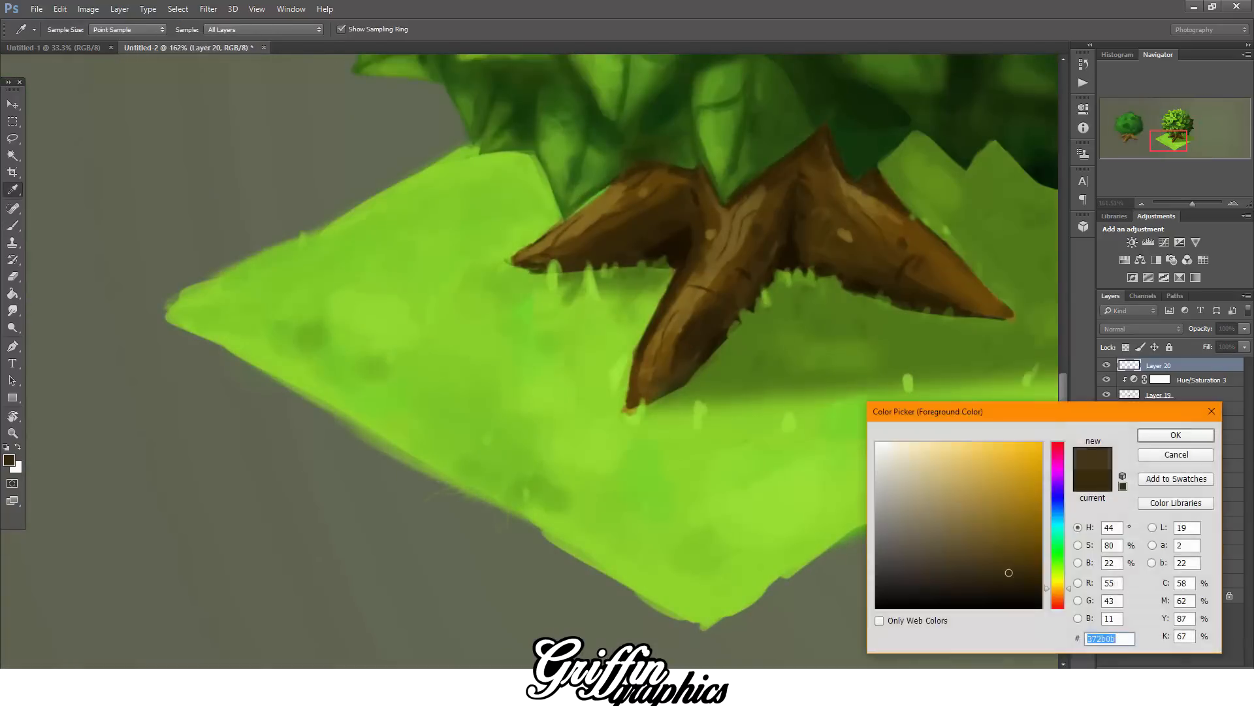
pyautogui.click(926, 528)
pyautogui.click(1176, 435)
pyautogui.hotkey('ctrl', 'shift', 'alt', 'n')
pyautogui.click(9, 460)
pyautogui.click(897, 558)
pyautogui.moveTo(443, 379); pyautogui.dragTo(466, 370)
pyautogui.click(1176, 435)
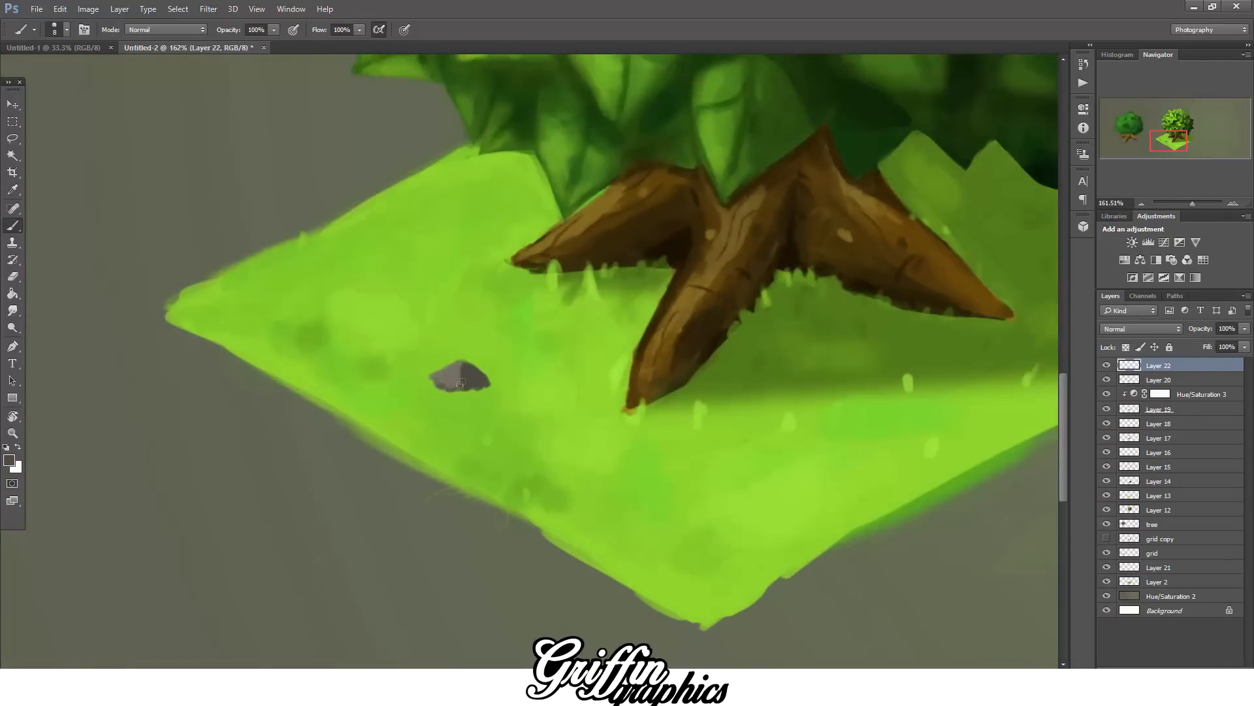
# - Add grass blades at the rock's base, then enlarge the brush to 60 px and blend green into the surrounding grass
pyautogui.click(9, 460)
pyautogui.moveTo(434, 391); pyautogui.dragTo(446, 382)
pyautogui.click(1013, 470)
pyautogui.click(1176, 435)
pyautogui.press(']')
pyautogui.press(']')
pyautogui.press(']')
pyautogui.press(']')
pyautogui.press(']')
pyautogui.press(']')
pyautogui.press(']')
pyautogui.press(']')
pyautogui.press(']')
pyautogui.press(']')
pyautogui.press(']')
pyautogui.press(']')
pyautogui.press(']')
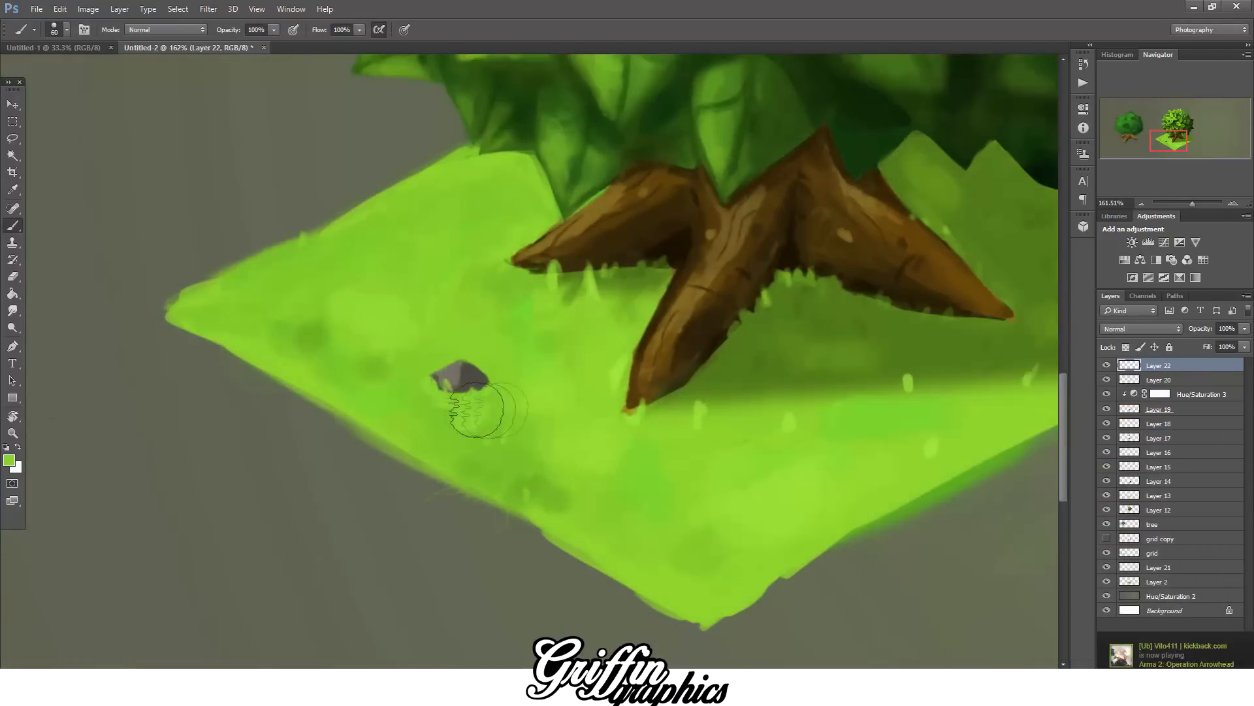
pyautogui.moveTo(356, 386); pyautogui.dragTo(385, 400)
# - Reduce the brush to 7 px and paint lighter grey highlights on the first rock
pyautogui.click(9, 460)
pyautogui.click(897, 536)
pyautogui.click(1176, 435)
pyautogui.press('[')
pyautogui.press('[')
pyautogui.press('[')
pyautogui.press('[')
pyautogui.press('[')
pyautogui.press('[')
pyautogui.press('[')
pyautogui.press('[')
pyautogui.press('[')
pyautogui.press('[')
pyautogui.press('[')
pyautogui.press('[')
pyautogui.press('[')
pyautogui.press('[')
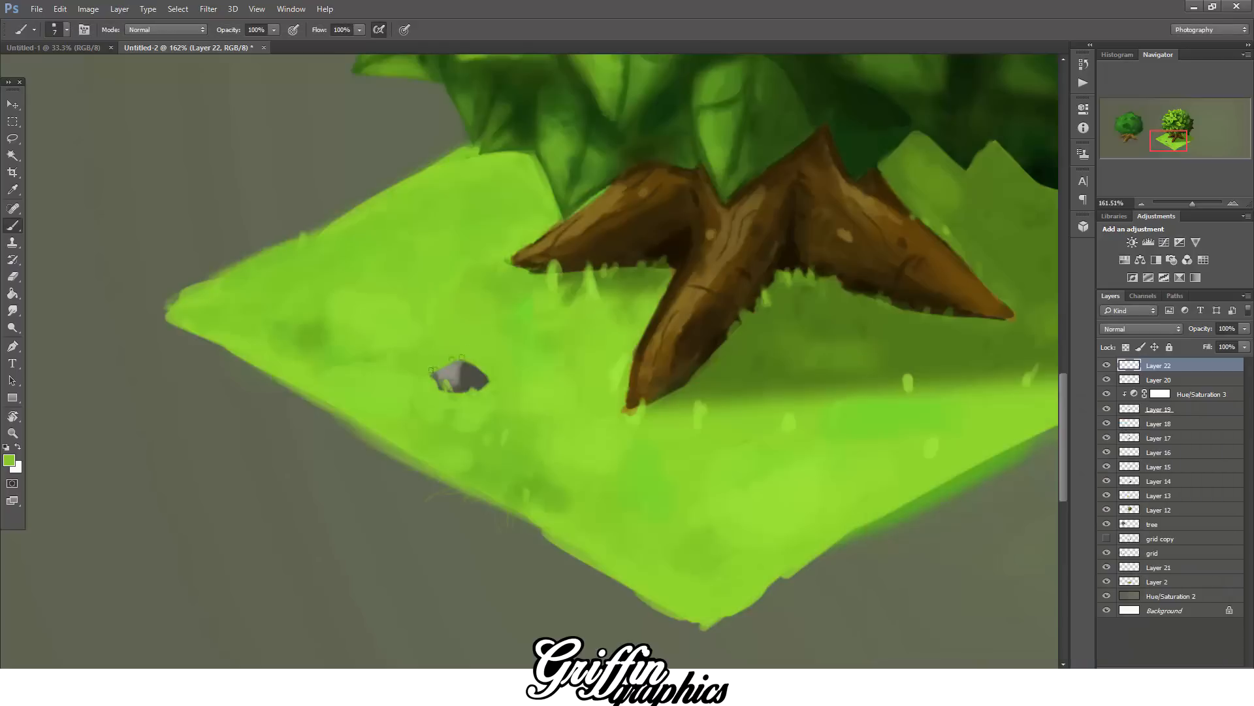
# - Paint a second grey rock with lighter top facets near the front corner of the grass tile
pyautogui.click(12, 462)
pyautogui.click(478, 377)
pyautogui.click(1176, 432)
pyautogui.moveTo(733, 479); pyautogui.dragTo(723, 495)
pyautogui.moveTo(721, 491)
pyautogui.mouseDown()
pyautogui.moveTo(760, 495)
pyautogui.moveTo(725, 497)
pyautogui.mouseUp()
pyautogui.click(9, 460)
pyautogui.click(899, 530)
pyautogui.click(1176, 435)
pyautogui.click(9, 460)
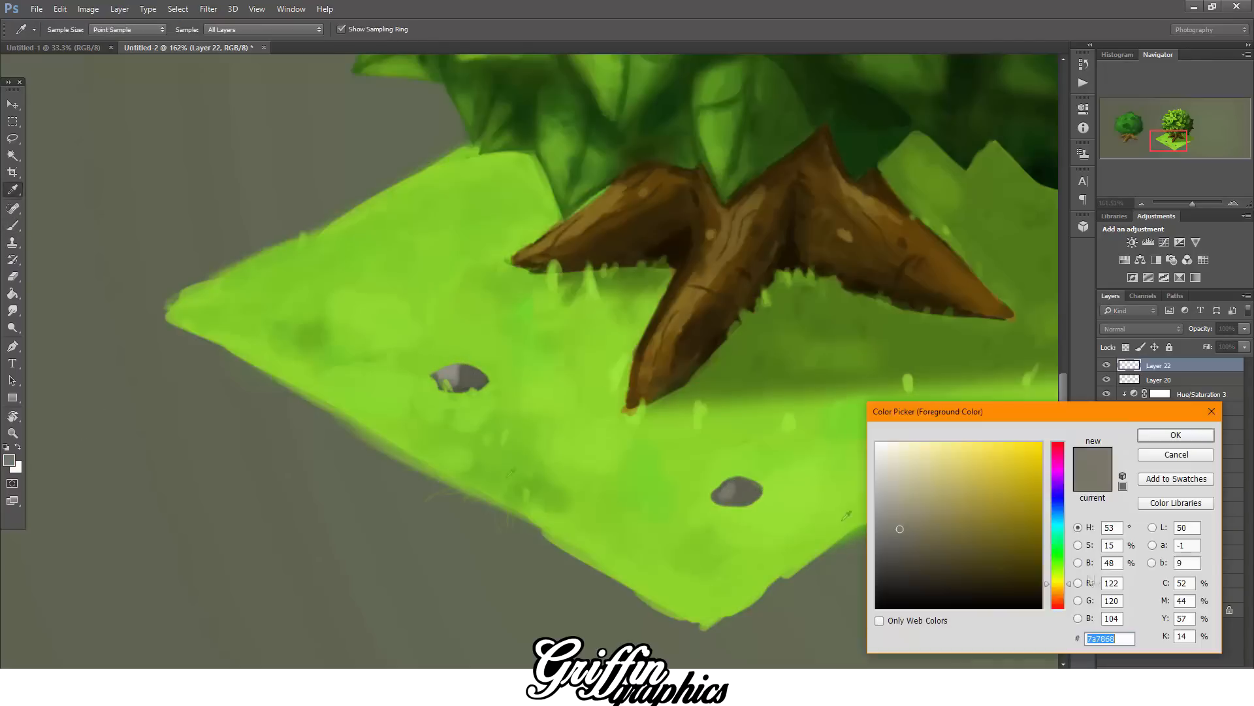
pyautogui.press('Return')
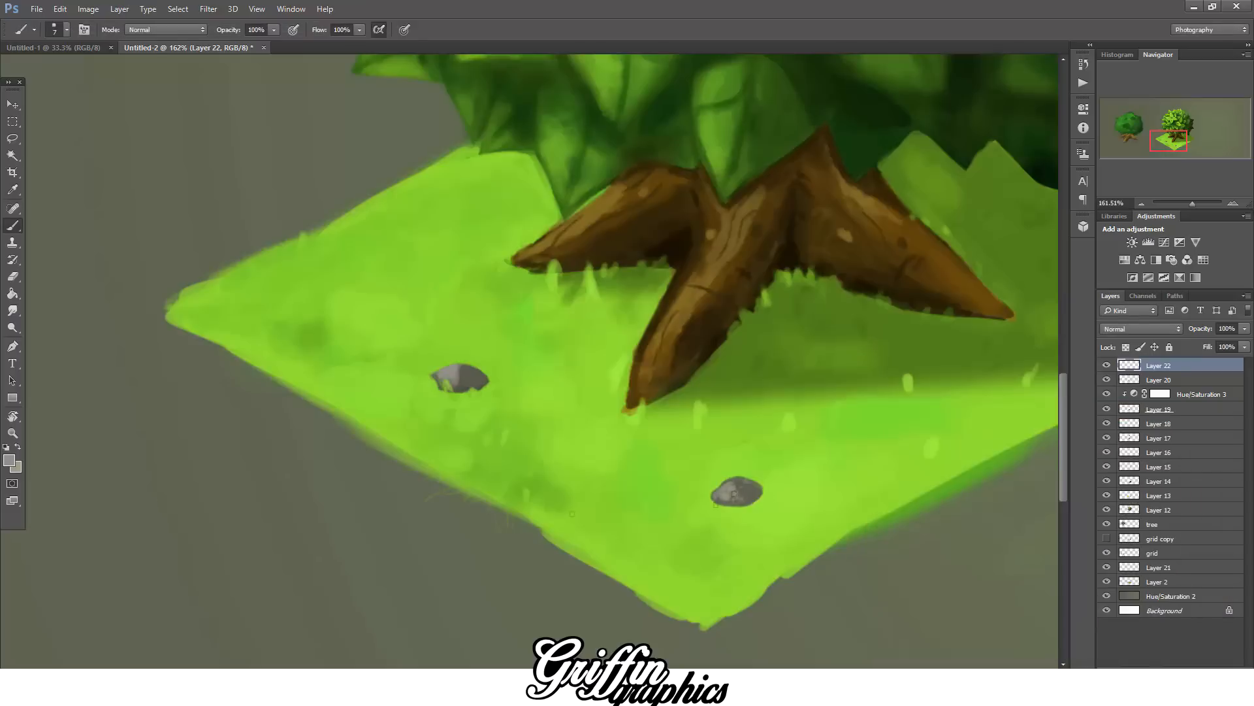
# - Sample the grass green and paint blades around the second rock's base, adding soft marks to the grass nearby
pyautogui.click(9, 460)
pyautogui.click(712, 515)
pyautogui.click(1176, 435)
pyautogui.moveTo(719, 507); pyautogui.dragTo(714, 494)
pyautogui.moveTo(634, 522); pyautogui.dragTo(703, 523)
pyautogui.moveTo(784, 469); pyautogui.dragTo(856, 457)
# - Choose a bright green and paint grass tufts beside the roots and along the edge of the tree's shadow
pyautogui.click(9, 459)
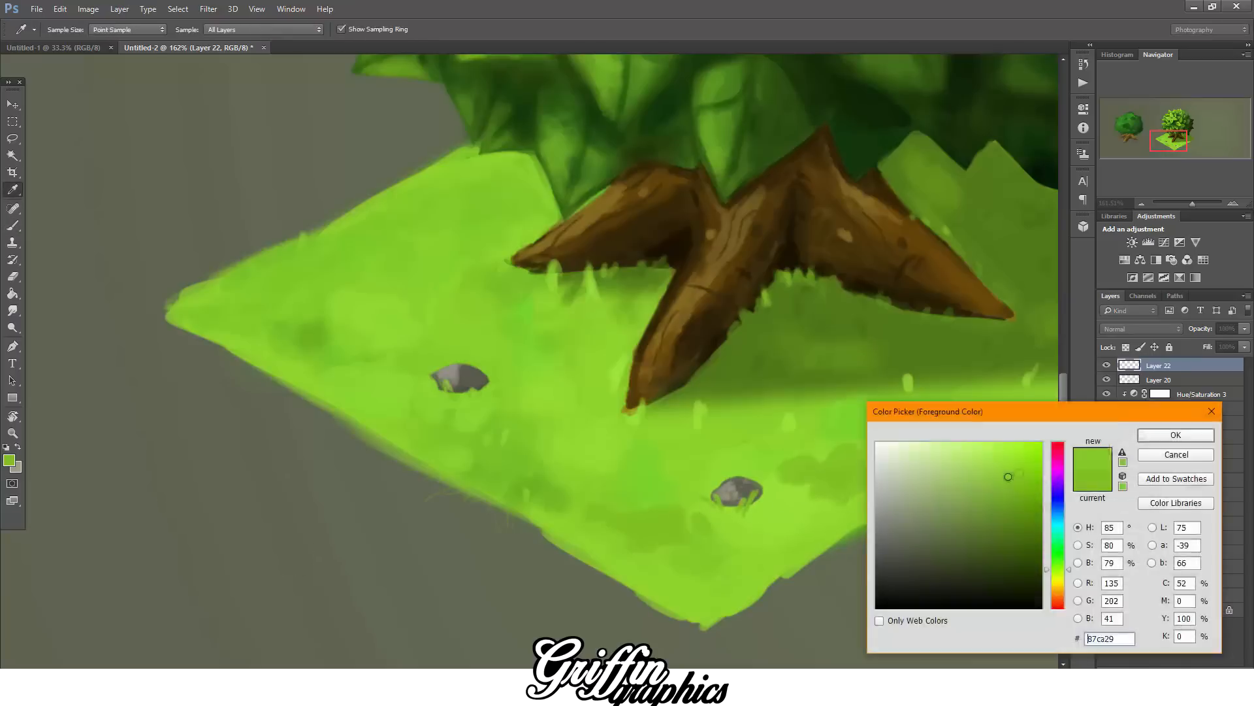
pyautogui.press('Return')
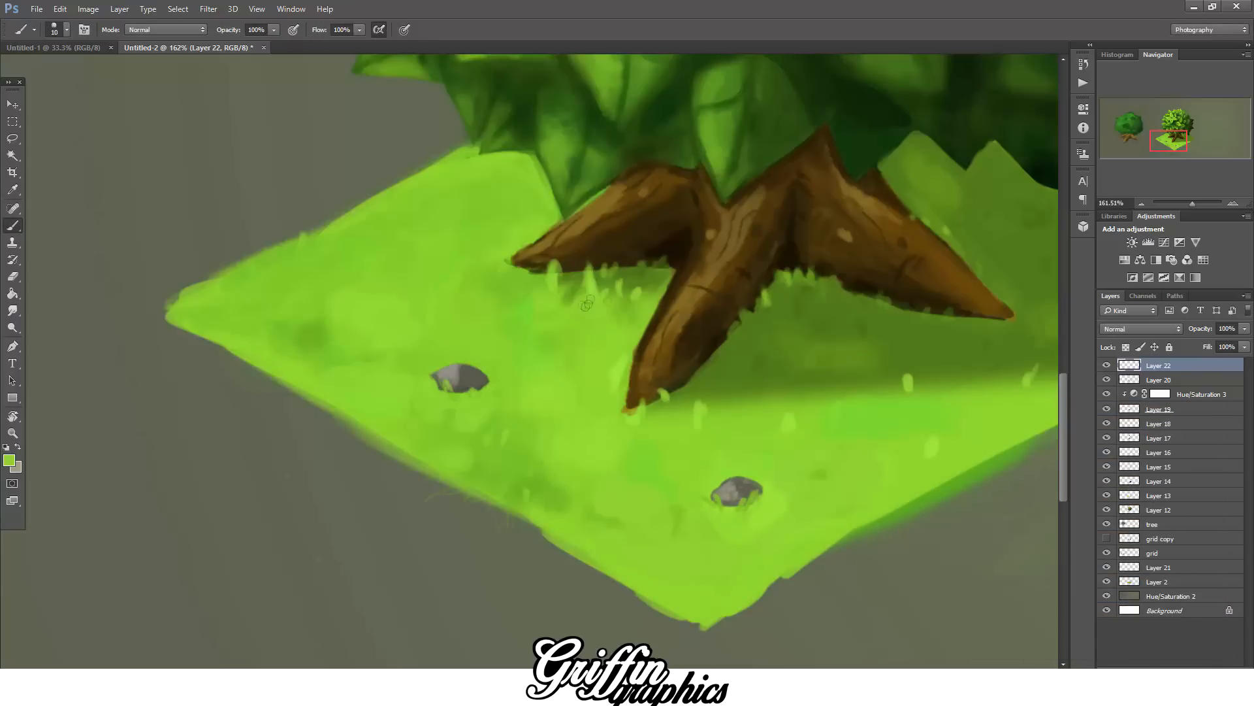
pyautogui.press(']')
pyautogui.moveTo(661, 289); pyautogui.dragTo(672, 280)
pyautogui.moveTo(739, 405); pyautogui.dragTo(737, 394)
pyautogui.moveTo(774, 403); pyautogui.dragTo(814, 396)
pyautogui.click(10, 460)
pyautogui.click(1175, 431)
pyautogui.moveTo(862, 398); pyautogui.dragTo(862, 387)
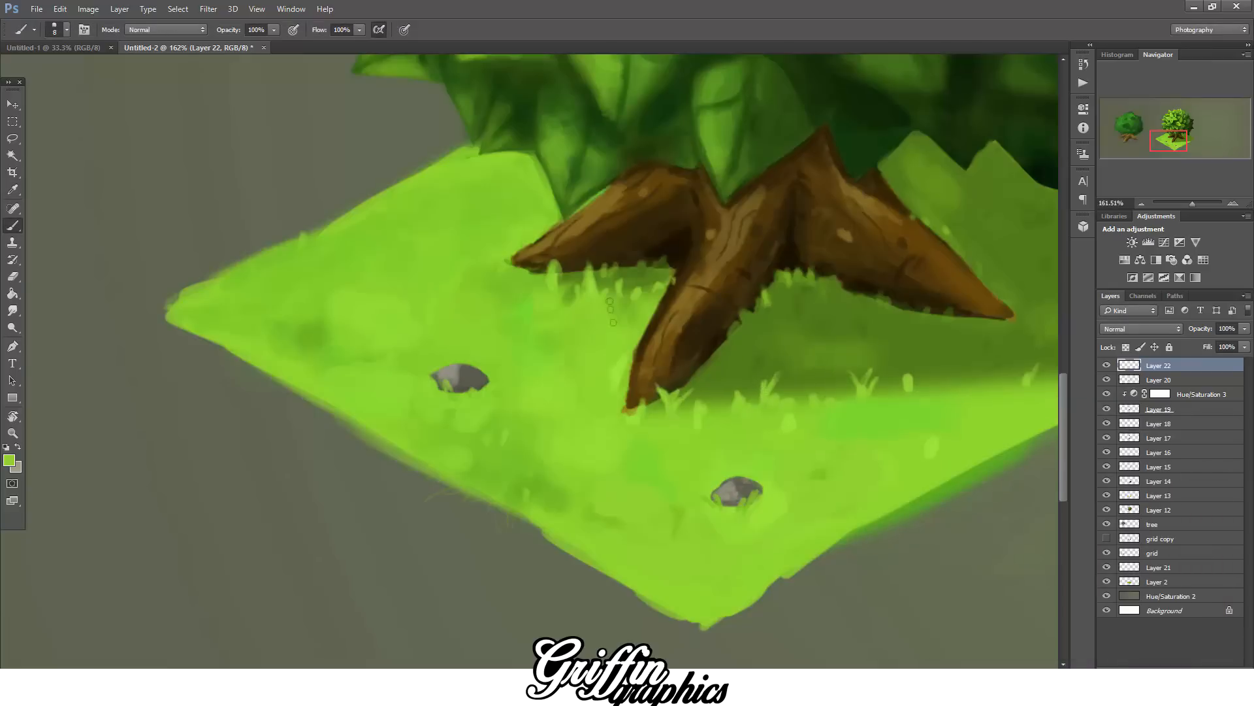
pyautogui.moveTo(524, 280); pyautogui.dragTo(537, 262)
# - Sample the shaded grass green, enlarge the brush slightly and paint grass blades within the tree's shadow
pyautogui.click(9, 459)
pyautogui.click(836, 300)
pyautogui.click(1176, 435)
pyautogui.press(']')
pyautogui.press(']')
pyautogui.moveTo(918, 312); pyautogui.dragTo(925, 298)
pyautogui.moveTo(841, 281); pyautogui.dragTo(851, 267)
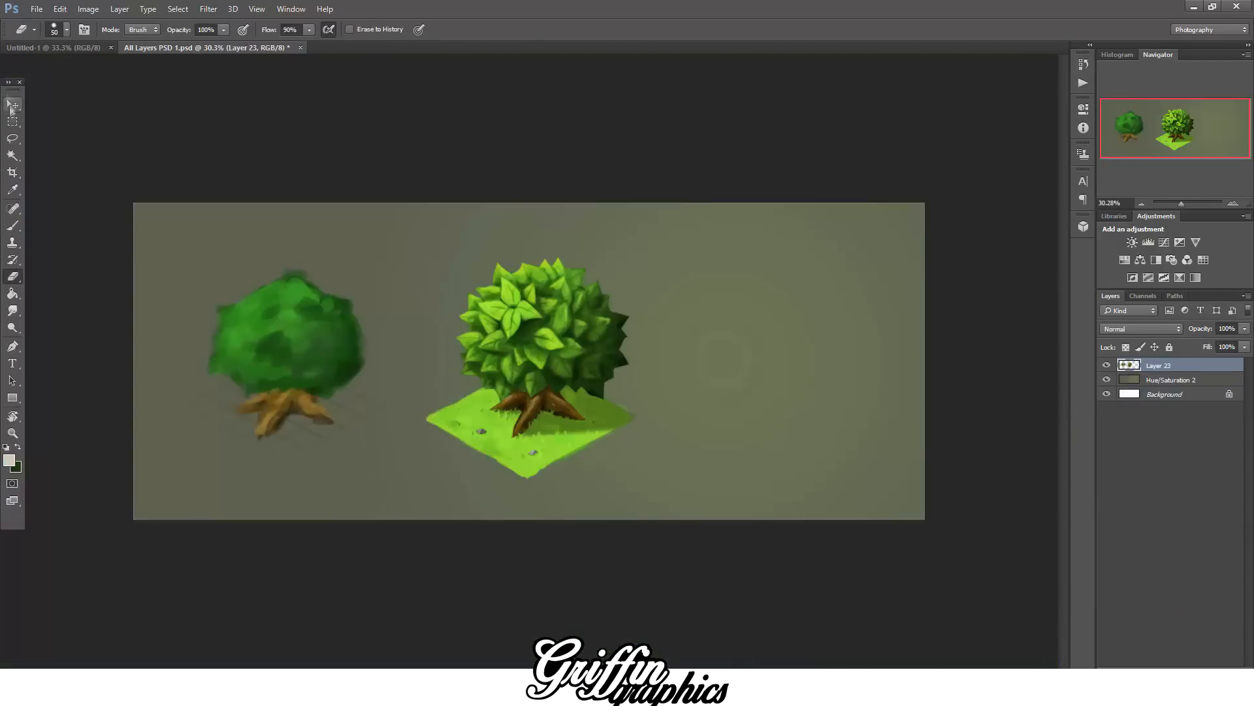
# - Isolate the finished tree and its grass tile on their own layer and move them toward the canvas's left edge
pyautogui.moveTo(407, 251); pyautogui.dragTo(660, 458)
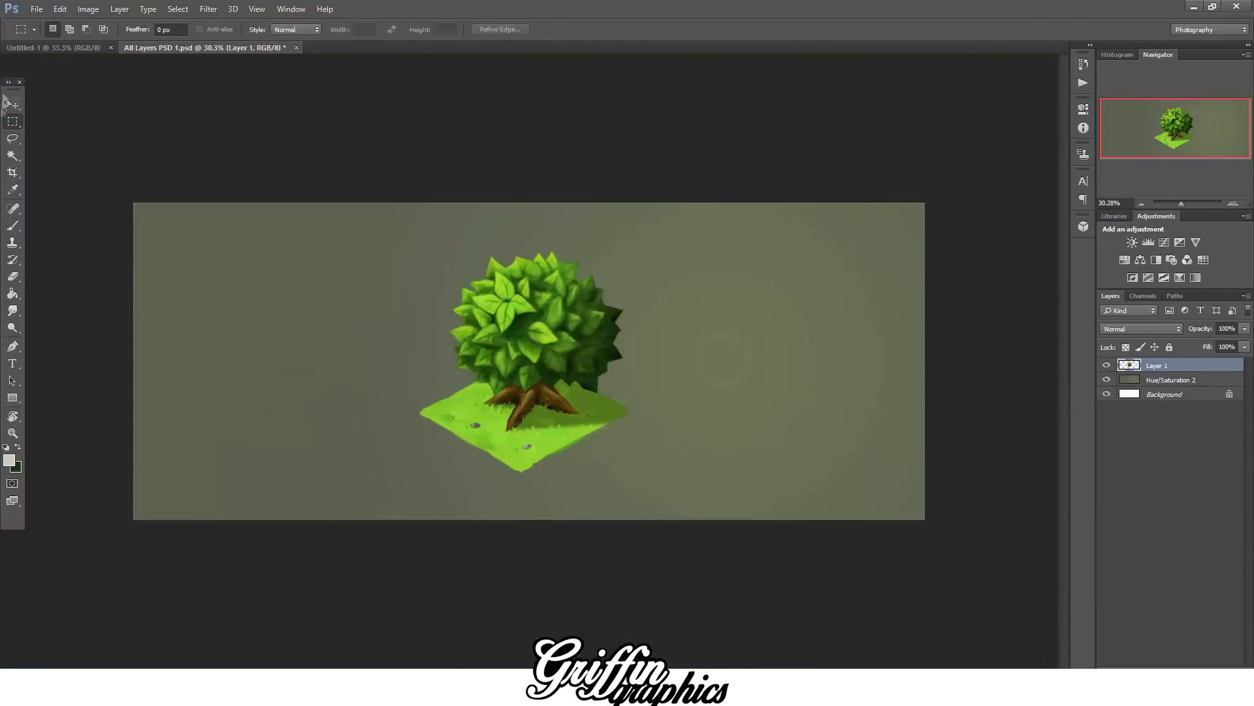
pyautogui.click(13, 104)
pyautogui.moveTo(536, 346); pyautogui.dragTo(302, 346)
# - Crop the canvas to a nearly square area around the tree and fit it to the view
pyautogui.click(13, 172)
pyautogui.moveTo(926, 362); pyautogui.dragTo(689, 366)
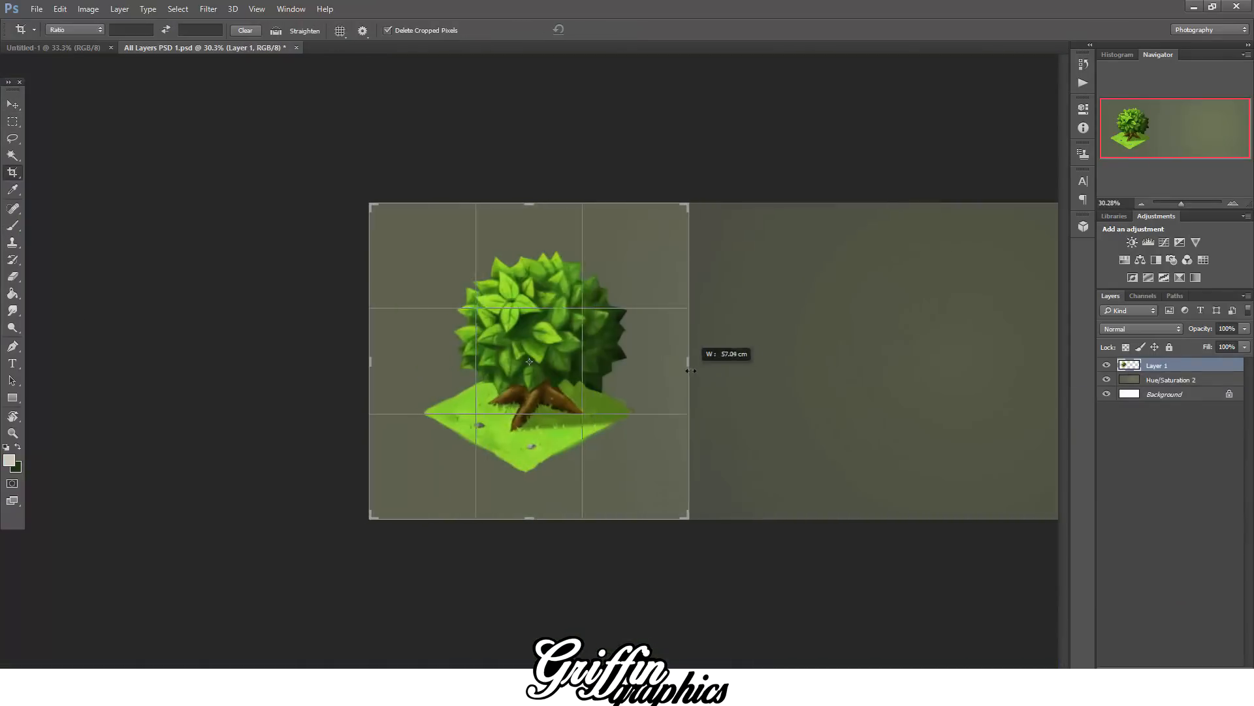
pyautogui.moveTo(689, 519); pyautogui.dragTo(696, 526)
pyautogui.press('Return')
pyautogui.hotkey('ctrl', '0')
# - Create a new document, paste the tree into it and scale it down to fit the canvas
pyautogui.click(12, 104)
pyautogui.hotkey('ctrl', 'n')
pyautogui.press('Return')
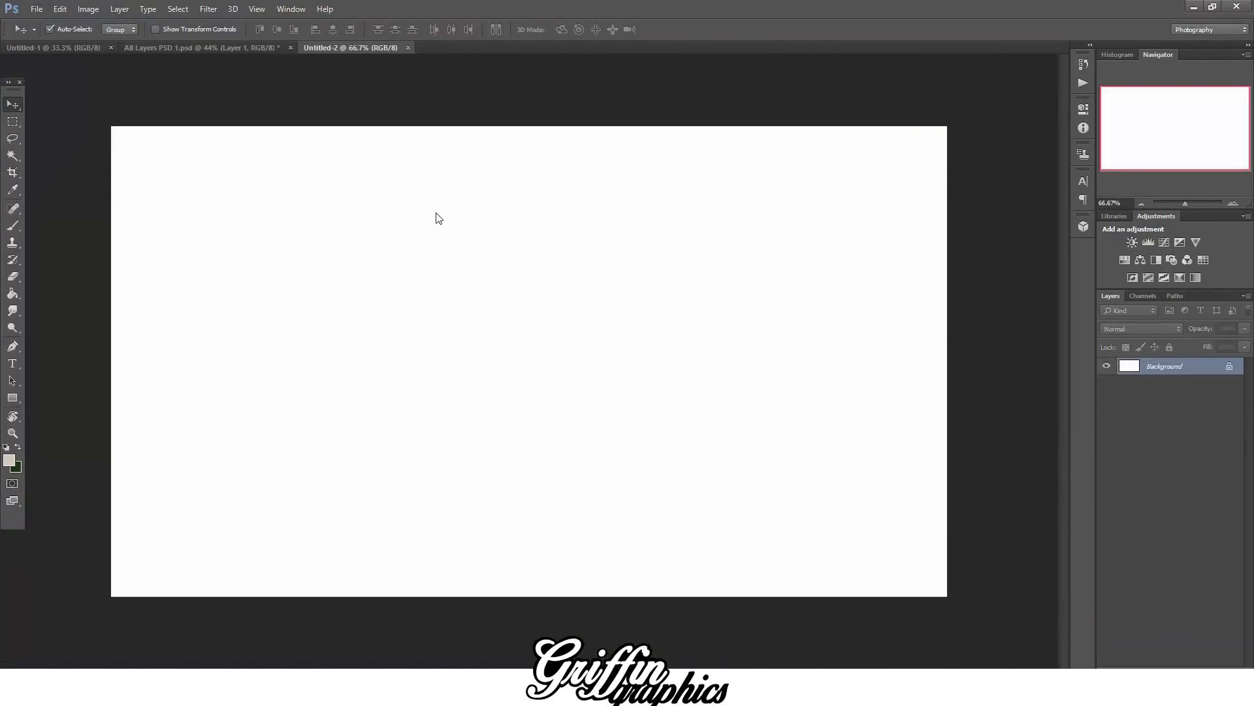
pyautogui.hotkey('ctrl', 'v')
pyautogui.hotkey('ctrl', 't')
pyautogui.moveTo(770, 127); pyautogui.dragTo(703, 194)
pyautogui.press('Return')
# - Add a layer between the tree and the white background and choose bright green and dark green as gradient colours
pyautogui.click(1164, 383)
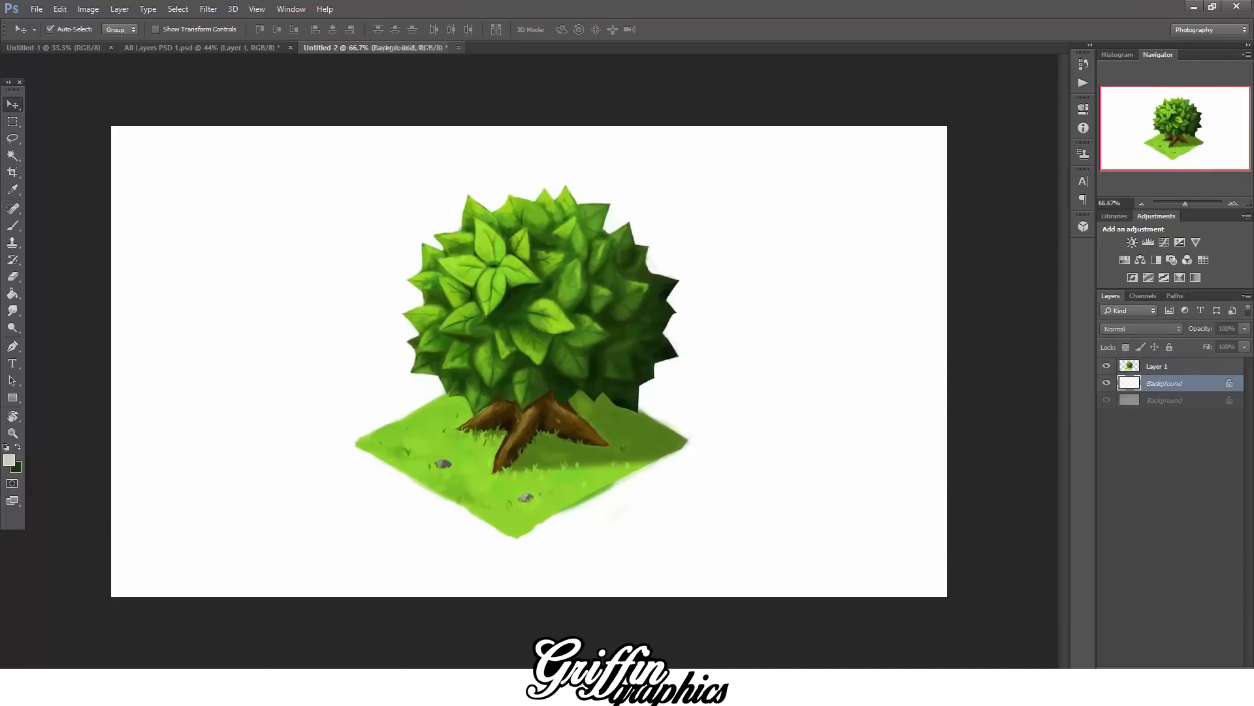
pyautogui.hotkey('ctrl', 'shift', 'alt', 'n')
pyautogui.click(9, 460)
pyautogui.press('Return')
pyautogui.click(17, 447)
pyautogui.click(9, 460)
pyautogui.click(1176, 435)
# - Fill the new layer with a radial gradient running from bright green at the canvas centre to darker green outward
pyautogui.rightClick(13, 293)
pyautogui.click(59, 293)
pyautogui.scroll(-10, 529, 361)
pyautogui.click(17, 448)
pyautogui.moveTo(529, 366); pyautogui.dragTo(781, 519)
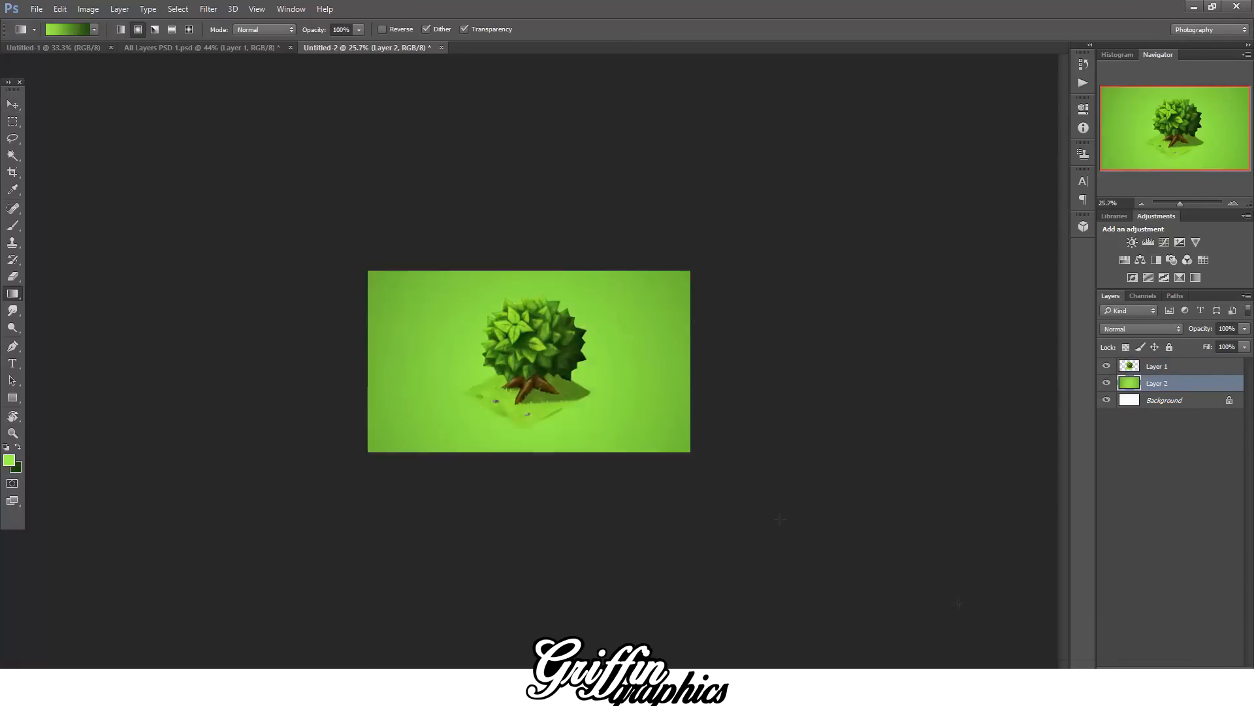
pyautogui.scroll(-5, 592, 460)
pyautogui.moveTo(529, 361); pyautogui.dragTo(646, 456)
# - Add a Hue/Saturation adjustment layer above the gradient and mute its green
pyautogui.scroll(10, 645, 457)
pyautogui.click(1125, 260)
pyautogui.moveTo(992, 244)
pyautogui.mouseDown()
pyautogui.moveTo(956, 246)
pyautogui.moveTo(993, 244)
pyautogui.mouseUp()
pyautogui.moveTo(992, 189); pyautogui.dragTo(963, 218)
pyautogui.moveTo(992, 244); pyautogui.dragTo(999, 245)
# - Erase the stray smudges along the grass tile's edges and centre the tree on the canvas
pyautogui.press('v')
pyautogui.scroll(10, 582, 453)
pyautogui.click(582, 453)
pyautogui.hotkey('alt', 'e')
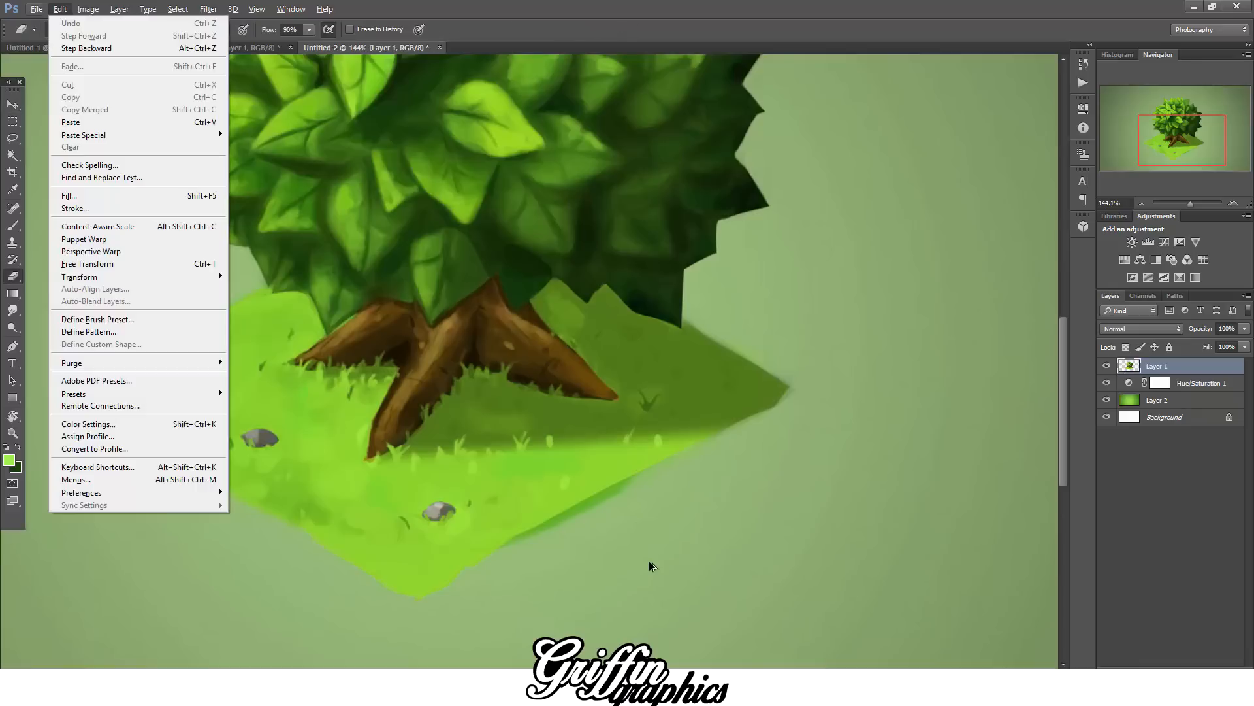
pyautogui.press('Escape')
pyautogui.press('v')
pyautogui.press('e')
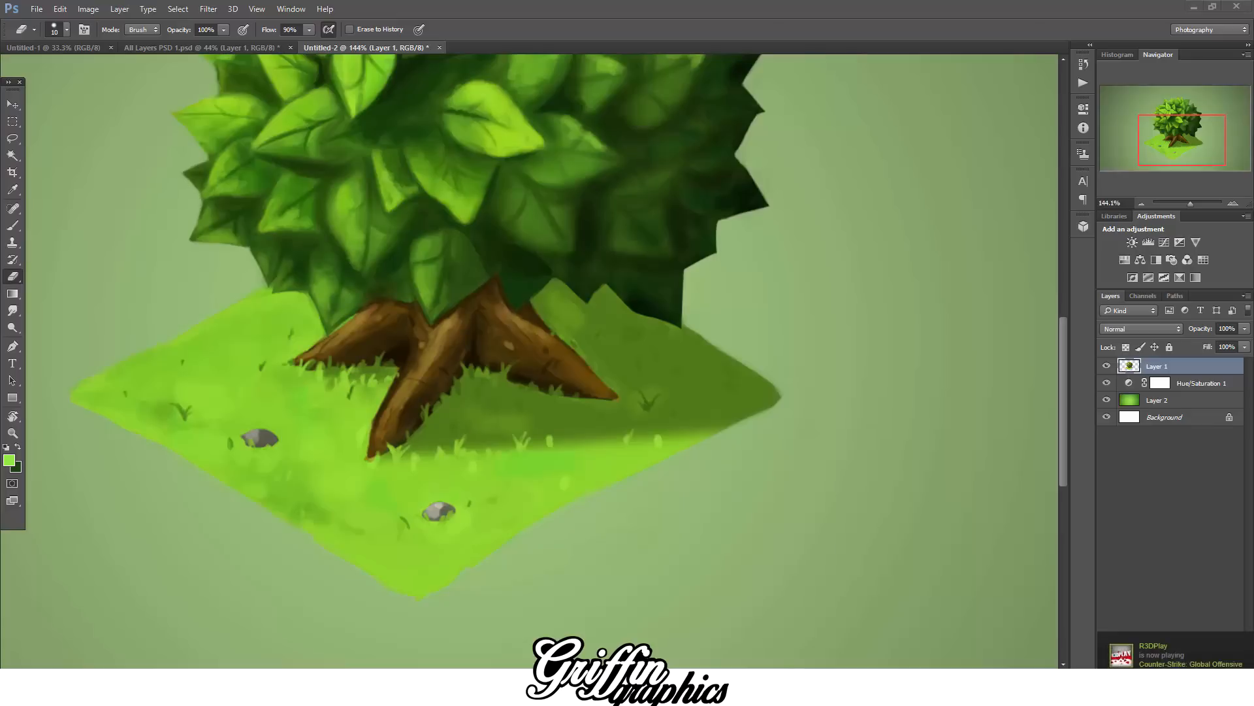
pyautogui.scroll(-7, 498, 490)
pyautogui.hotkey('ctrl', 't')
pyautogui.press('v')
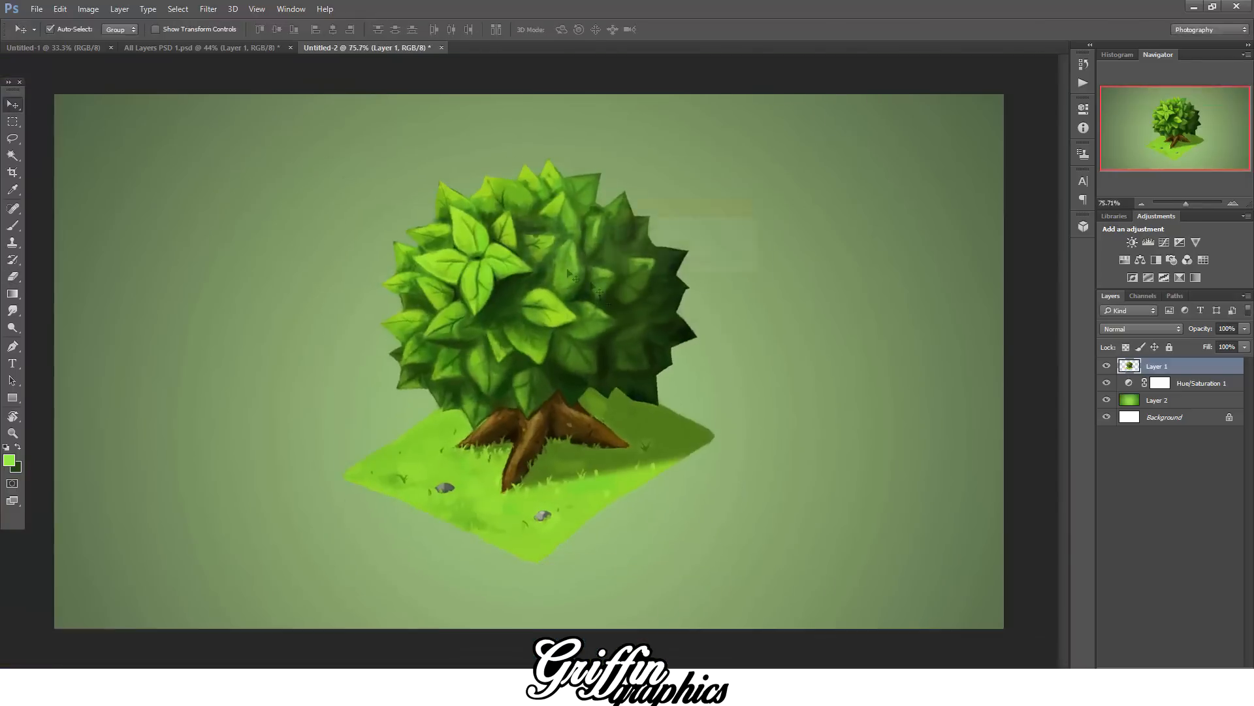
# - Add a new layer clipped to the tree layer and reset the colours to white foreground and black background
pyautogui.scroll(3, 714, 372)
pyautogui.hotkey('ctrl', 'shift', 'n')
pyautogui.hotkey('ctrl', 'alt', 'g')
pyautogui.click(6, 447)
pyautogui.click(17, 446)
# - Trace a closed Pen path around the shaded parts of the crown, trunk and grass, and convert it to a selection
pyautogui.click(12, 346)
pyautogui.click(282, 380)
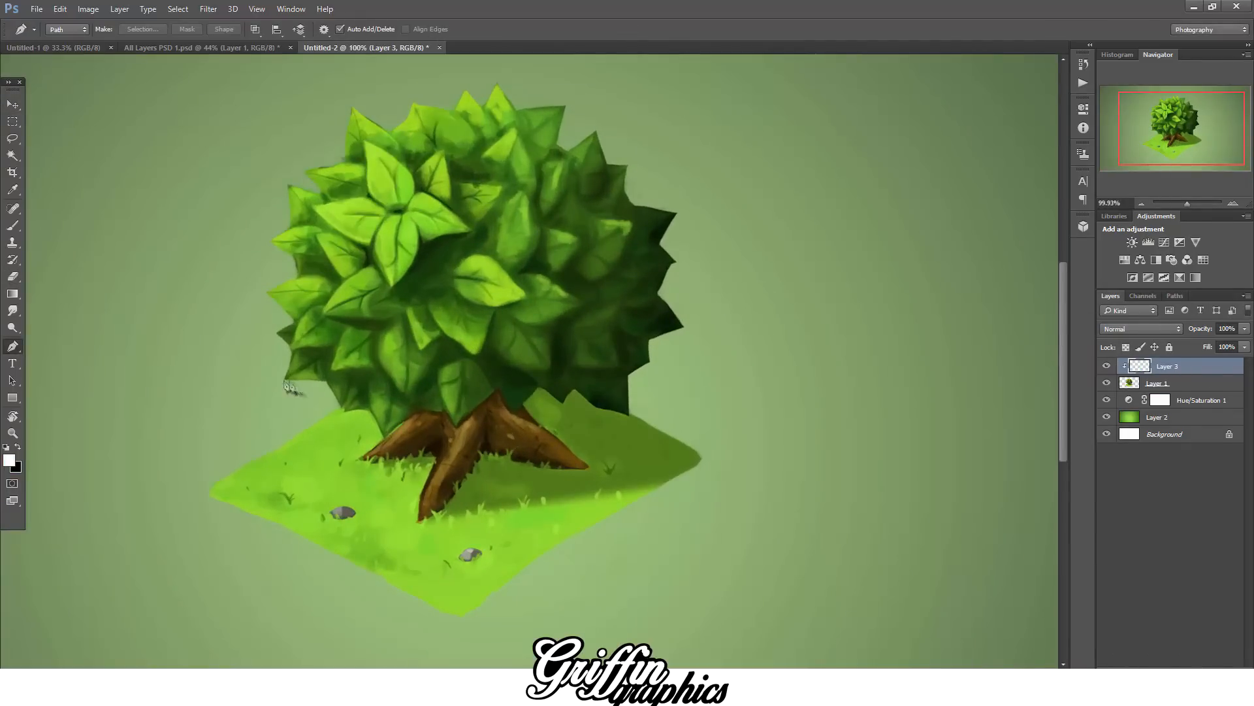
pyautogui.click(325, 381)
pyautogui.click(332, 370)
pyautogui.click(378, 363)
pyautogui.moveTo(403, 390); pyautogui.dragTo(405, 395)
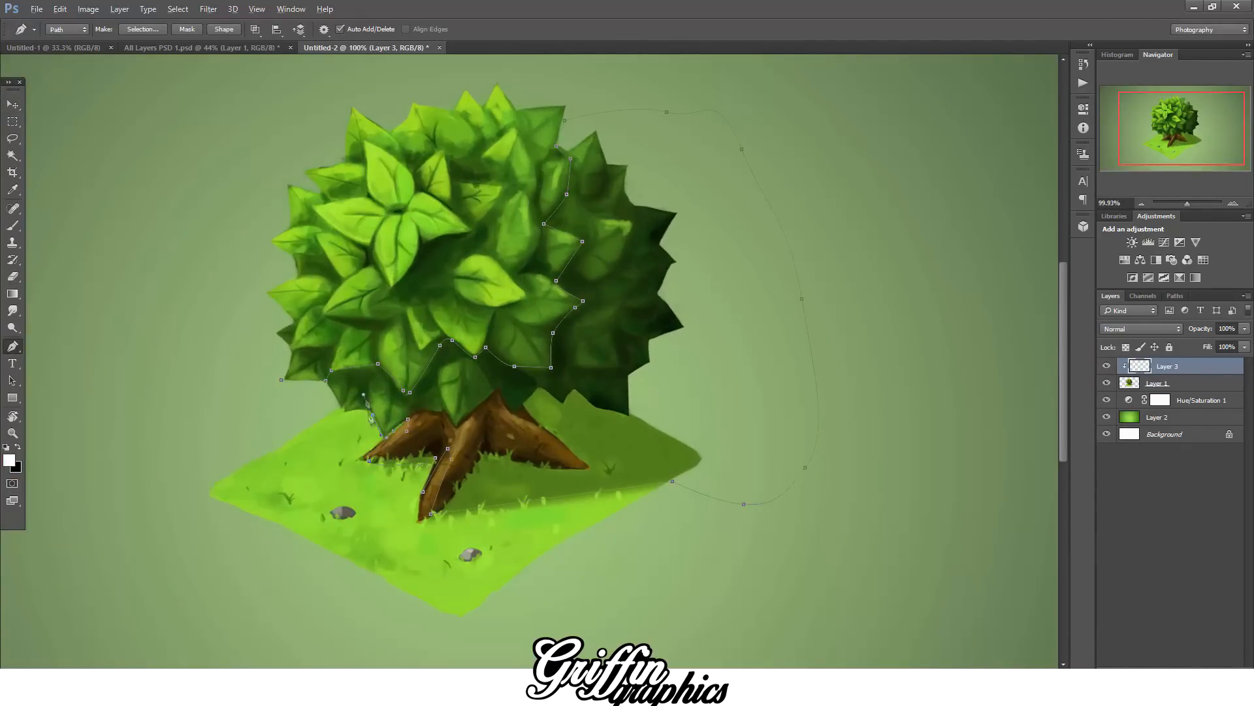
pyautogui.click(260, 409)
pyautogui.click(282, 380)
pyautogui.rightClick(324, 332)
pyautogui.click(365, 392)
pyautogui.press('Return')
# - Fill the selected shadow area with black using the Paint Bucket, deselect, and fill the lit area with white
pyautogui.click(17, 446)
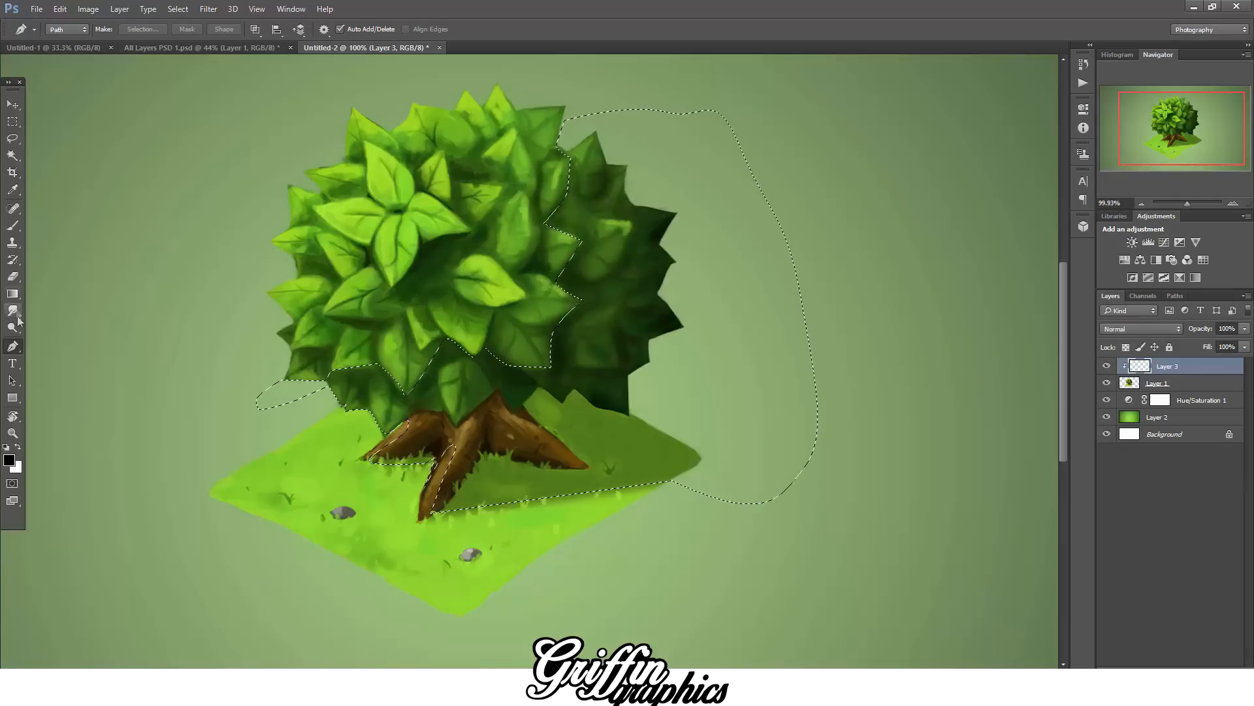
pyautogui.click(15, 294)
pyautogui.rightClick(18, 294)
pyautogui.click(55, 305)
pyautogui.click(601, 313)
pyautogui.click(18, 446)
pyautogui.hotkey('ctrl', 'd')
pyautogui.click(321, 307)
# - Try different blend modes on the black-and-white shading layer
pyautogui.click(1131, 329)
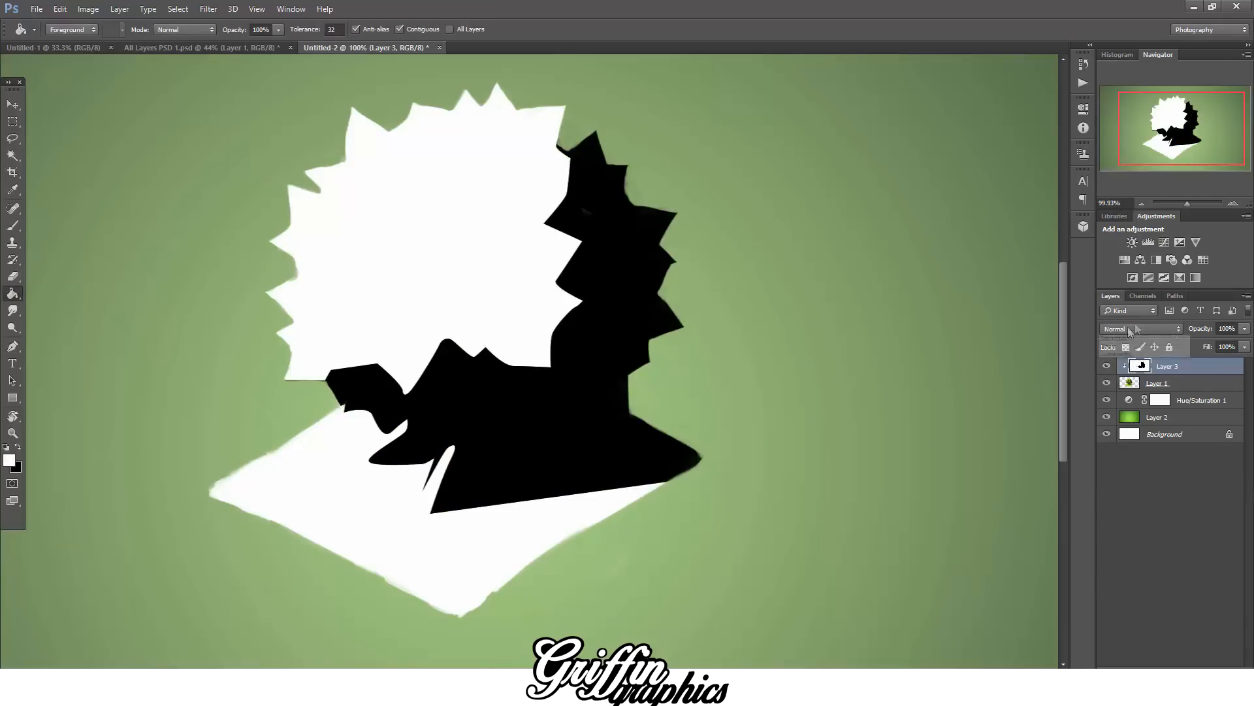
pyautogui.press('Down')
pyautogui.press('Down')
pyautogui.press('Down')
pyautogui.press('Down')
pyautogui.press('Down')
pyautogui.press('Down')
pyautogui.press('Down')
pyautogui.press('Down')
pyautogui.press('Down')
pyautogui.press('Down')
pyautogui.press('Down')
pyautogui.press('Down')
pyautogui.click(1141, 329)
# - Try the shading layer at 16% opacity with a Gaussian Blur, and undo both changes
pyautogui.click(1245, 329)
pyautogui.moveTo(1245, 345); pyautogui.dragTo(1184, 344)
pyautogui.click(208, 9)
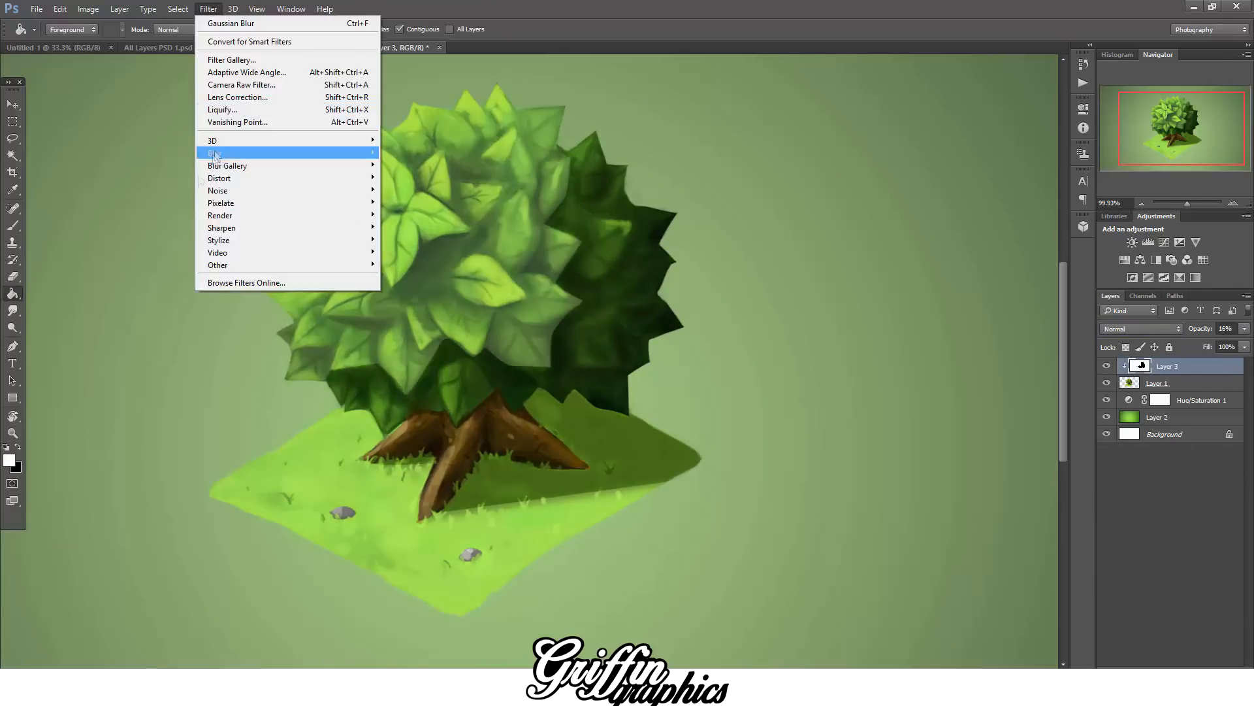
pyautogui.moveTo(219, 154)
pyautogui.click(418, 203)
pyautogui.moveTo(848, 315); pyautogui.dragTo(861, 315)
pyautogui.click(983, 134)
pyautogui.scroll(-3, 653, 313)
pyautogui.hotkey('ctrl', 'alt', 'z')
pyautogui.hotkey('ctrl', 'alt', 'z')
# - Recolour the shading layer, filling the white area with yellow-green and the black area with very dark green
pyautogui.click(9, 459)
pyautogui.click(1059, 569)
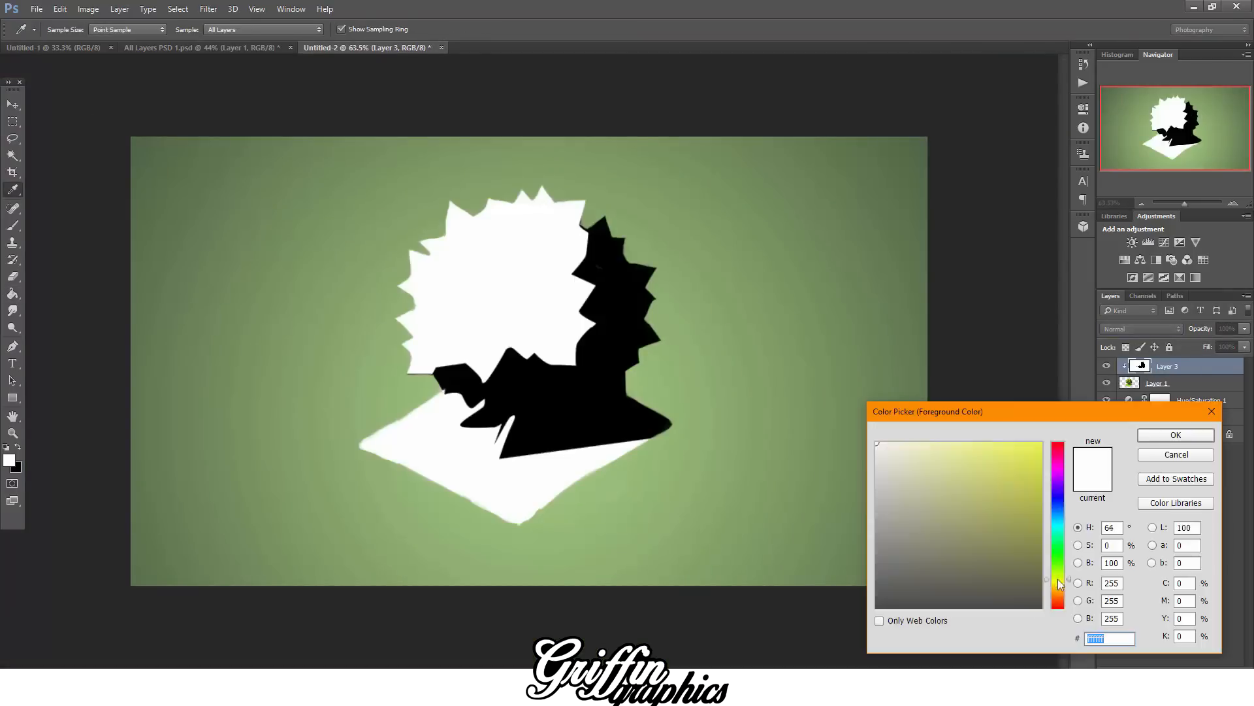
pyautogui.click(1027, 449)
pyautogui.click(1175, 434)
pyautogui.click(488, 279)
pyautogui.click(17, 446)
pyautogui.click(9, 460)
pyautogui.click(1176, 435)
pyautogui.click(615, 313)
# - Reduce the coloured shading layer's opacity to 63% and soften it with Gaussian Blur
pyautogui.click(1141, 330)
pyautogui.moveTo(1245, 344); pyautogui.dragTo(1221, 346)
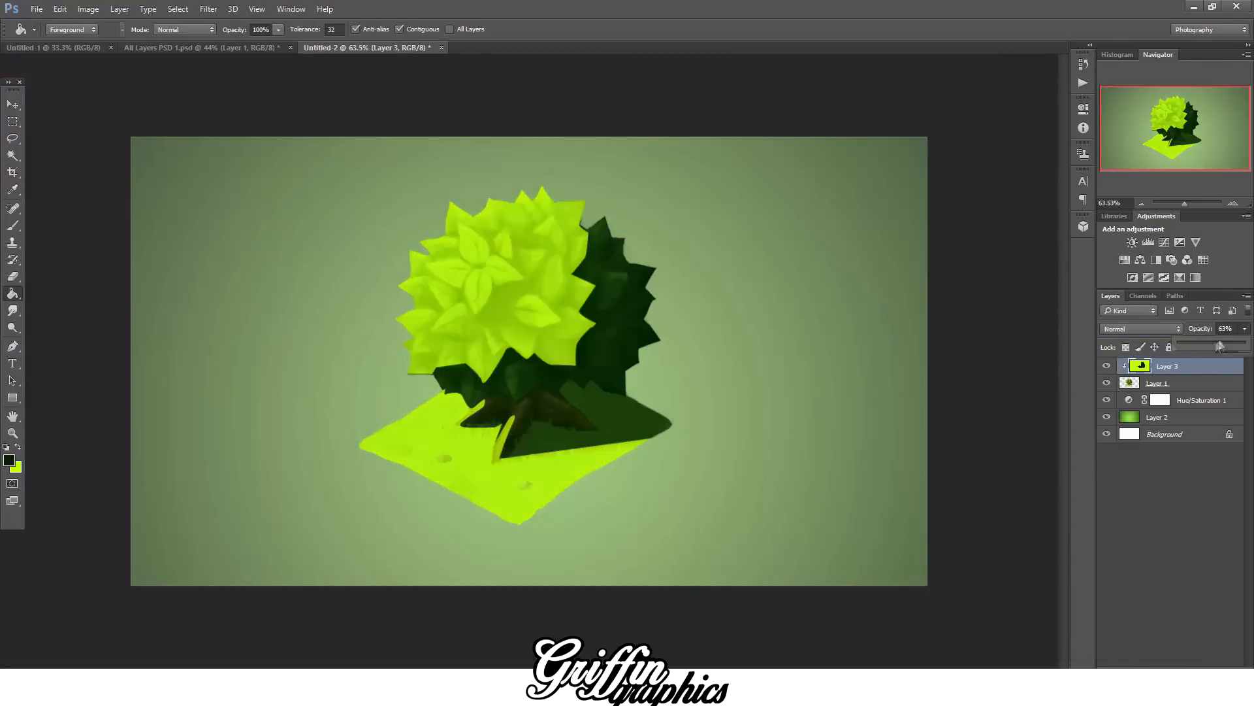
pyautogui.click(207, 9)
pyautogui.click(418, 203)
pyautogui.moveTo(861, 314); pyautogui.dragTo(874, 315)
pyautogui.click(971, 135)
# - Try the shading layer at 51% opacity with Normal blending and compare the tree with and without it
pyautogui.click(1141, 330)
pyautogui.click(1134, 390)
pyautogui.click(1246, 329)
pyautogui.moveTo(1221, 344)
pyautogui.mouseDown()
pyautogui.moveTo(1194, 345)
pyautogui.moveTo(1214, 343)
pyautogui.mouseUp()
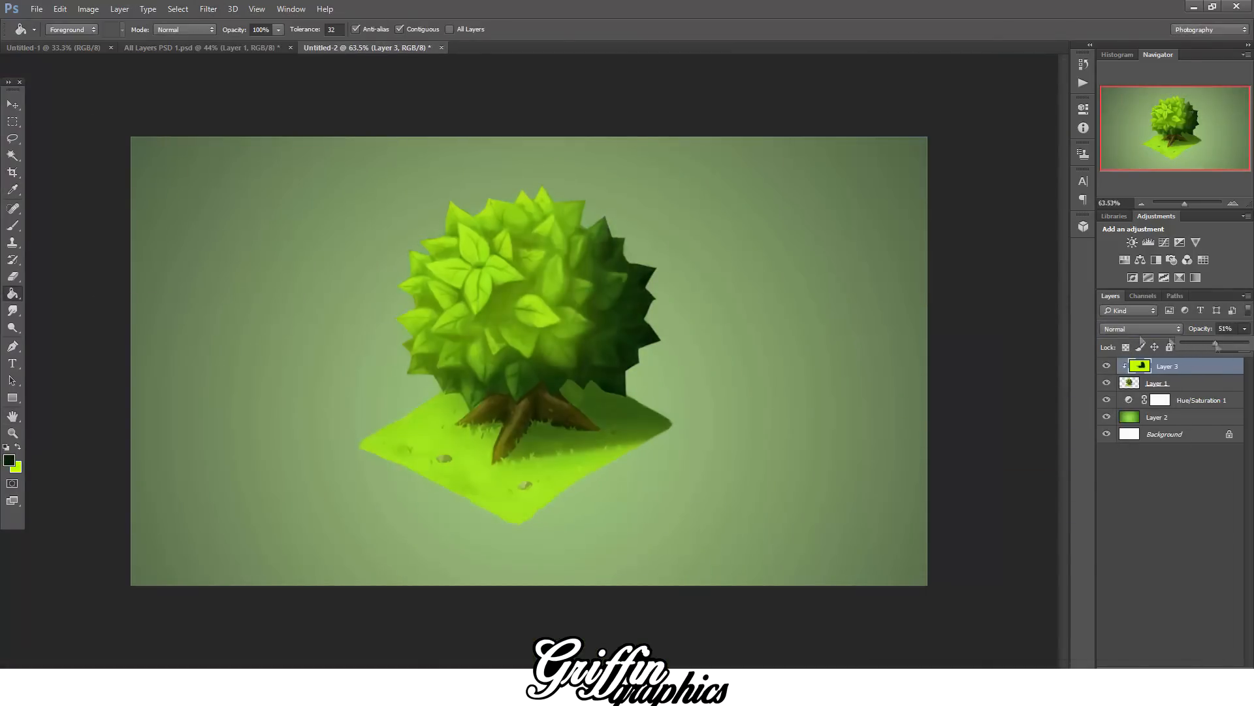
pyautogui.click(1108, 367)
pyautogui.click(1108, 366)
# - Try Linear Dodge (Add) blending on the shading layer and toggle its visibility to compare
pyautogui.click(1134, 329)
pyautogui.click(1133, 477)
pyautogui.click(1125, 330)
pyautogui.click(1130, 451)
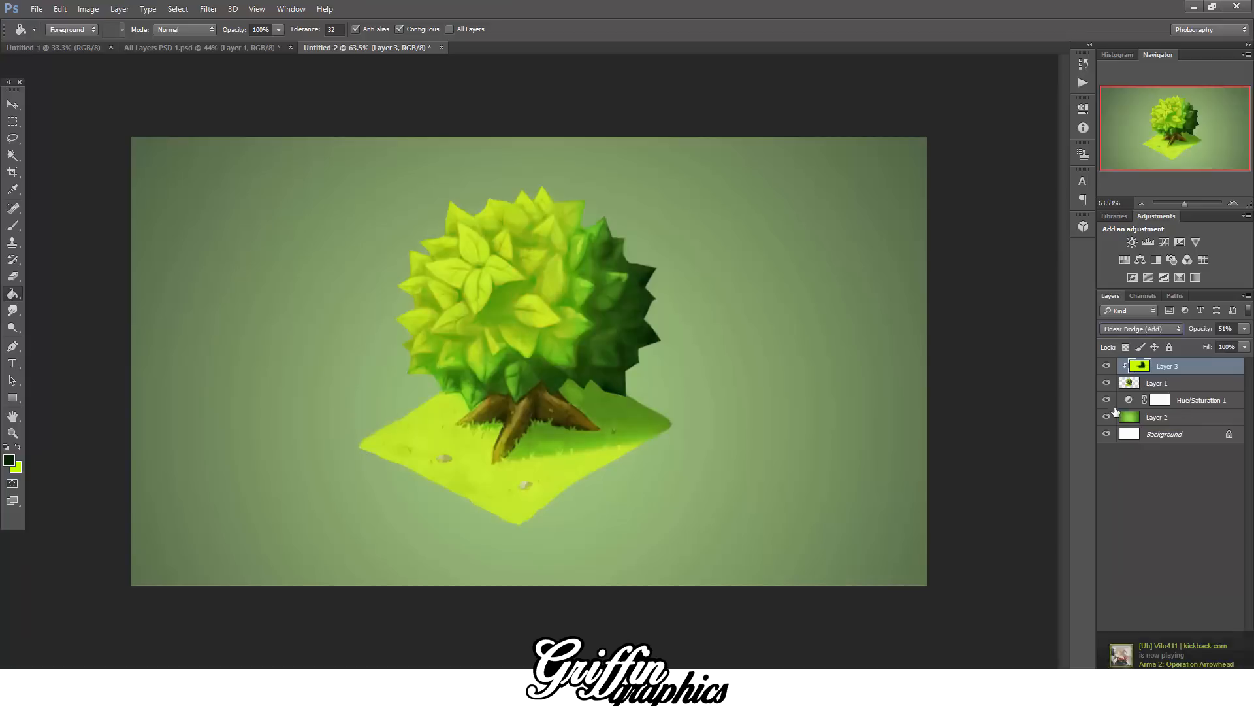
pyautogui.click(1108, 367)
pyautogui.click(1108, 368)
# - Set the shading layer to Overlay, lower its opacity to about 29%, and merge it with the tree layer
pyautogui.click(1141, 330)
pyautogui.click(1133, 471)
pyautogui.click(1245, 329)
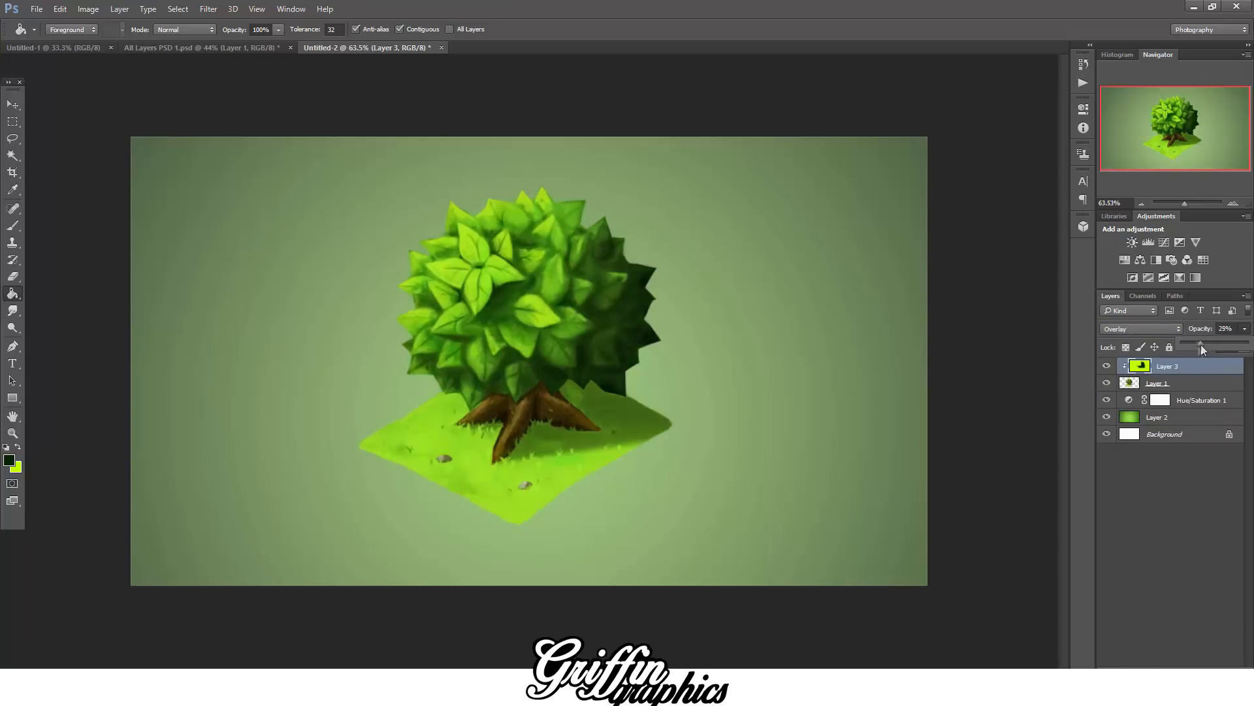
pyautogui.moveTo(1201, 344); pyautogui.dragTo(1196, 350)
pyautogui.click(1171, 392)
pyautogui.hotkey('ctrl', 'e')
pyautogui.scroll(-3, 530, 362)
pyautogui.click(178, 9)
pyautogui.moveTo(208, 9)
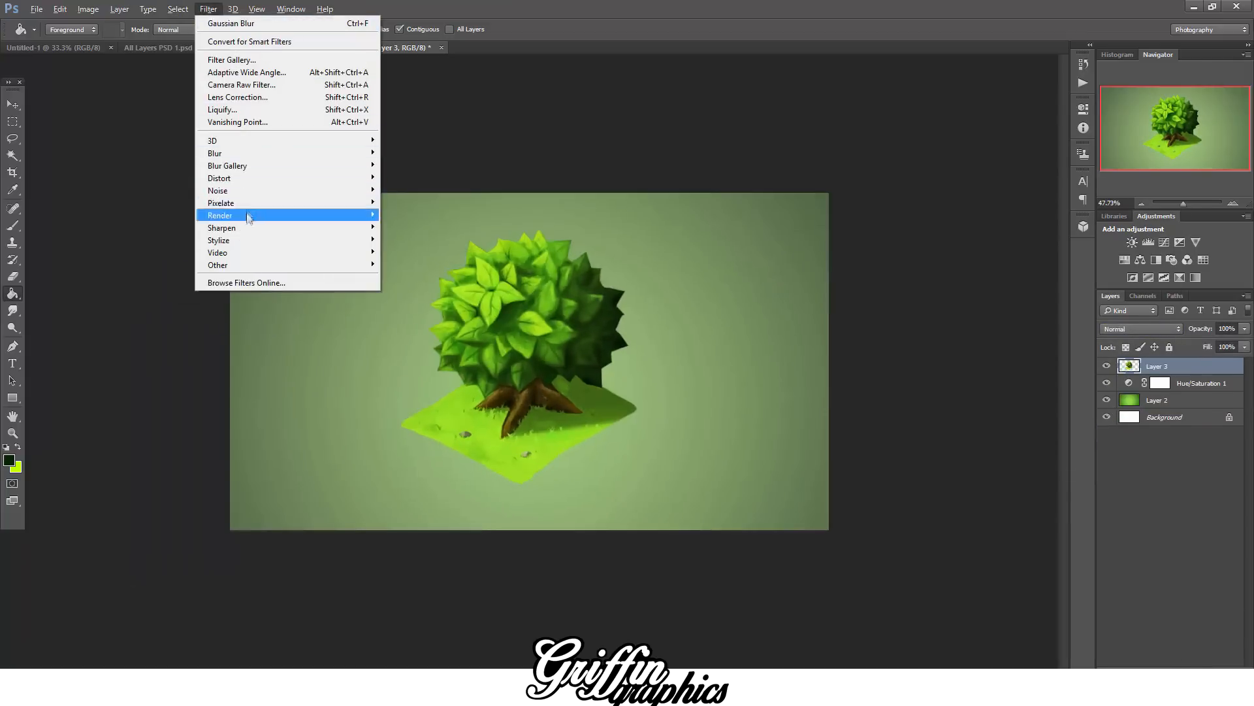
pyautogui.click(231, 60)
pyautogui.click(1028, 73)
pyautogui.click(1159, 37)
# - Duplicate the merged tree layer and set the copy's blend mode to Soft Light
pyautogui.click(12, 104)
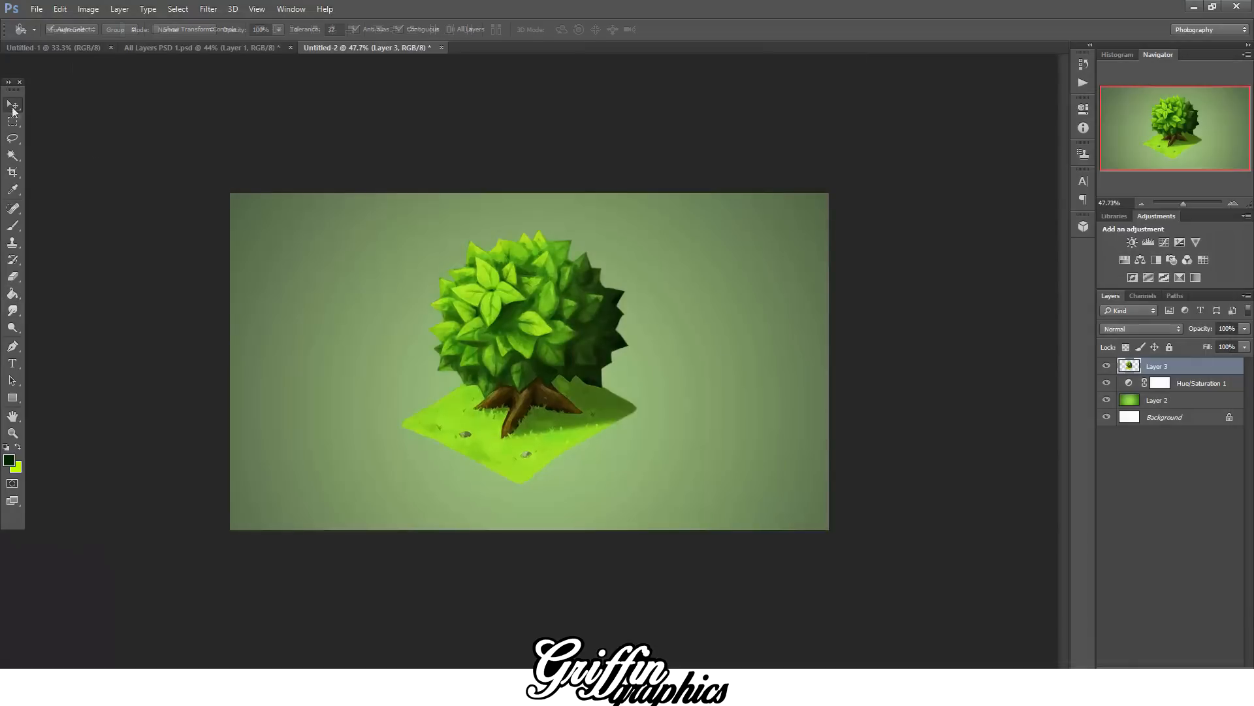
pyautogui.hotkey('ctrl', 'j')
pyautogui.click(208, 9)
pyautogui.click(1142, 329)
pyautogui.click(1133, 482)
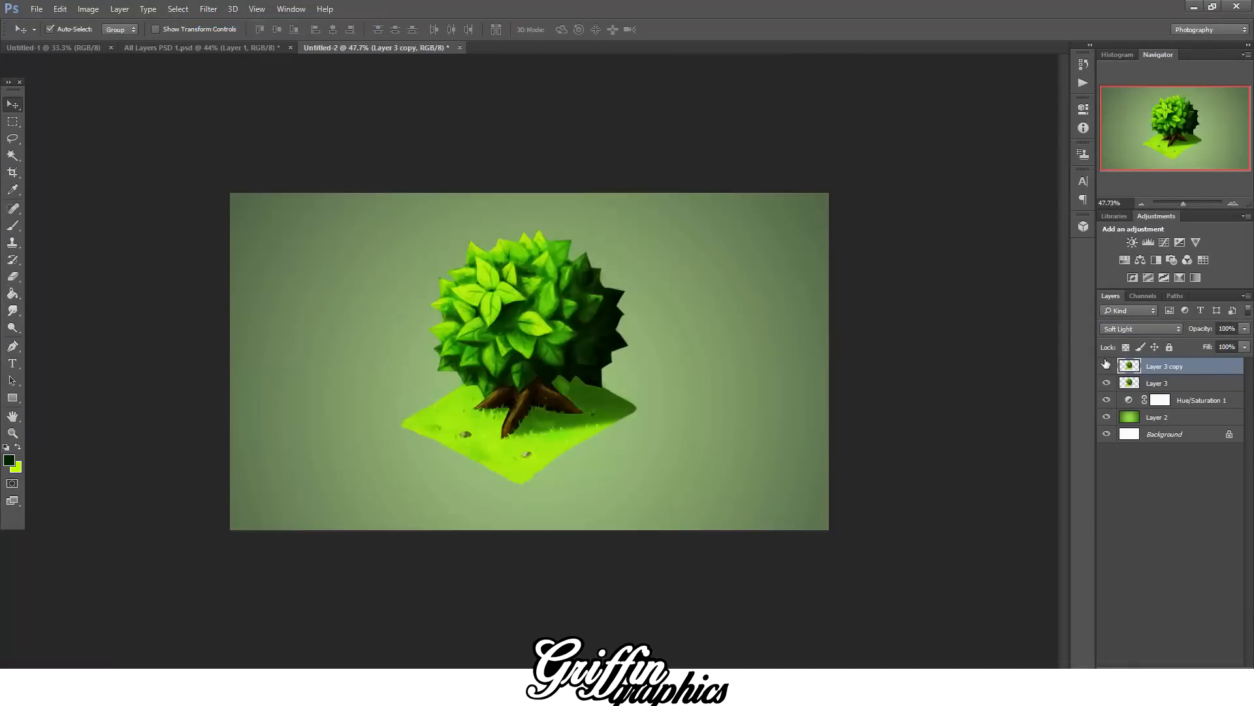